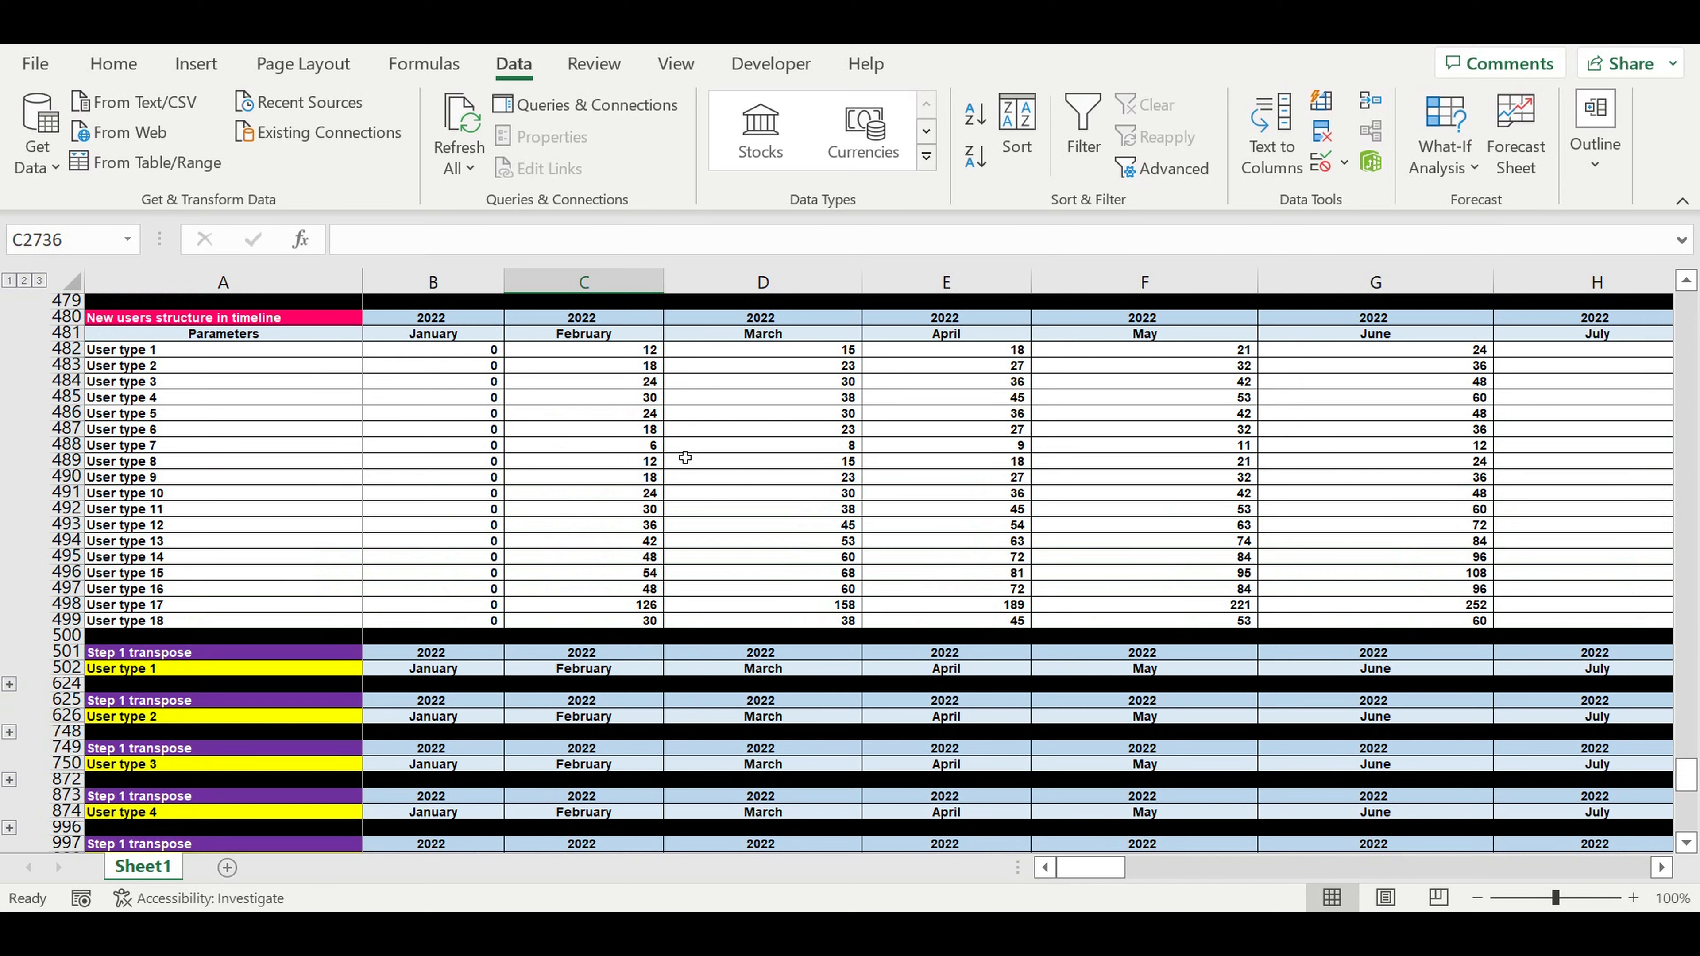
Review the Step 1 transpose blocks per user type and the user types listed in the new users structure.
{"action": "scroll", "coordinate": [699, 447], "scroll_direction": "down", "scroll_amount": 4}
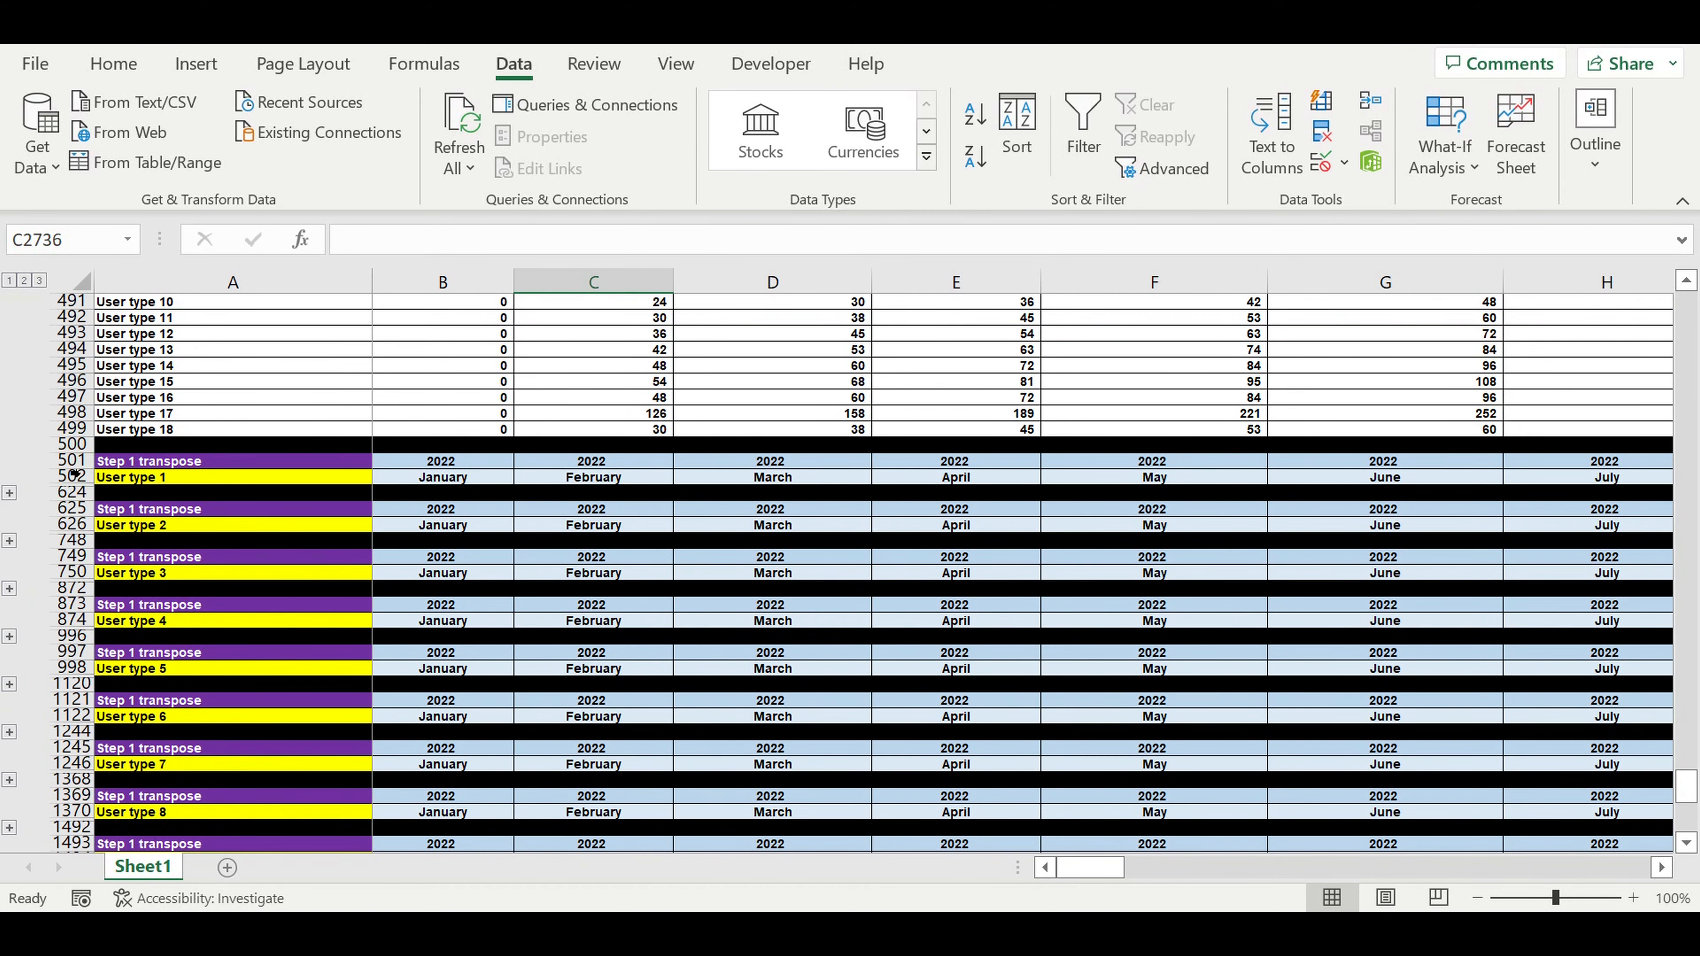
{"action": "left_click_drag", "start_coordinate": [72, 461], "coordinate": [72, 796]}
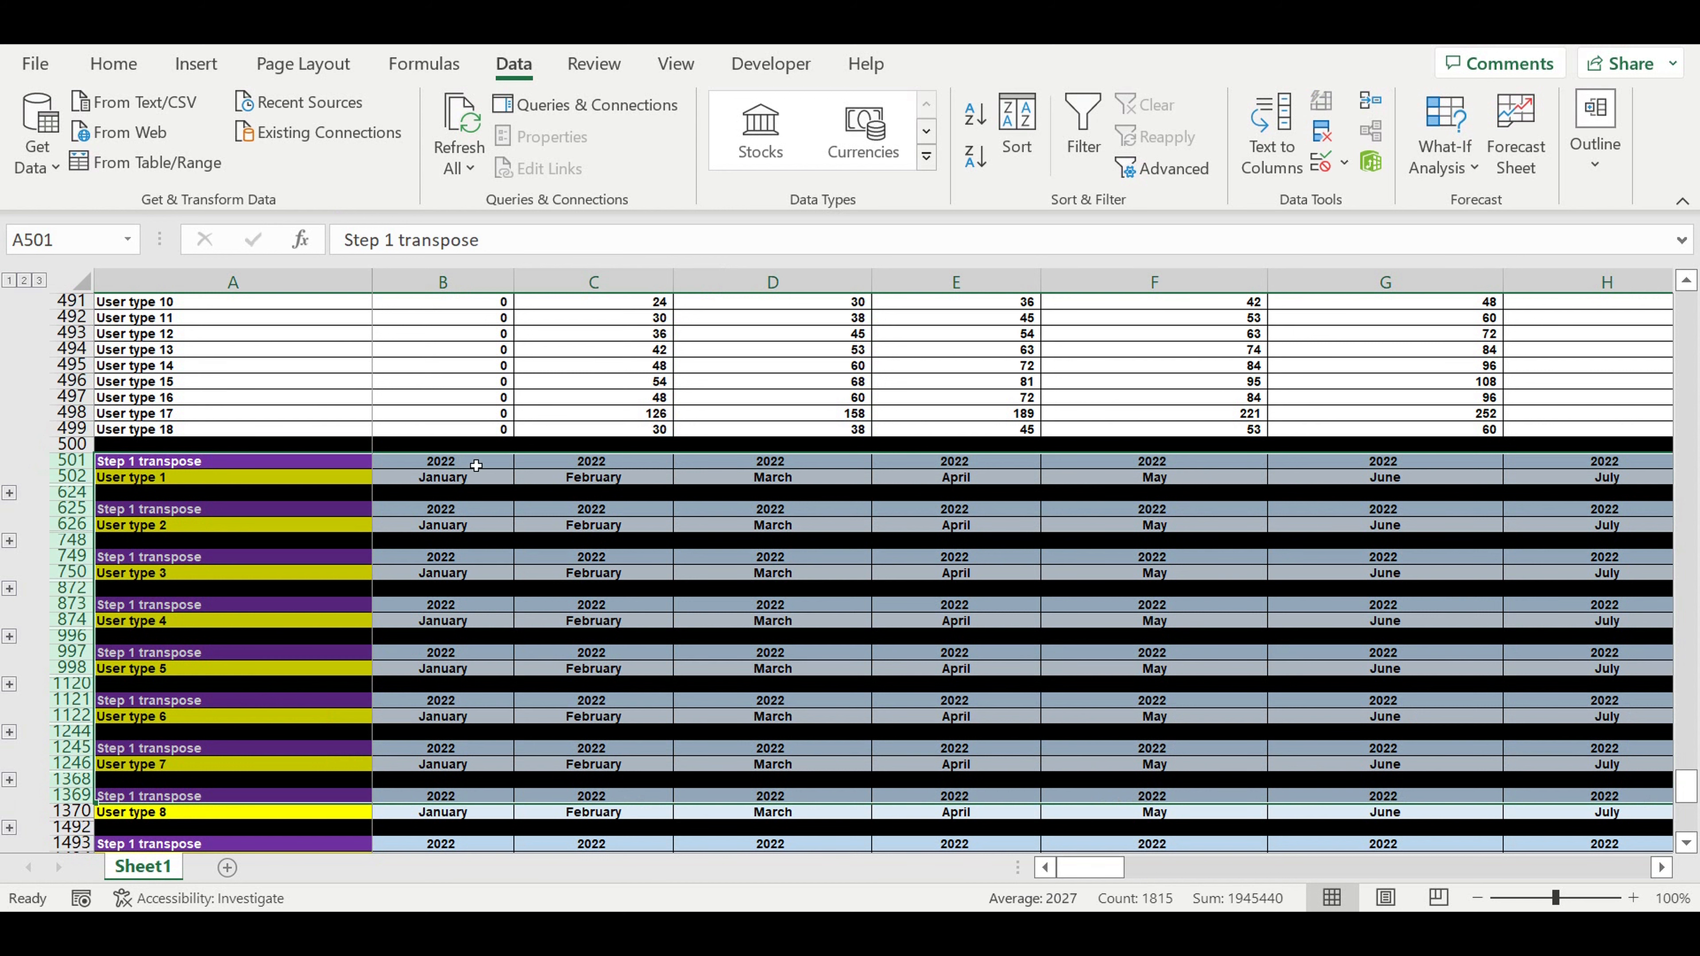
{"action": "left_click", "coordinate": [355, 382]}
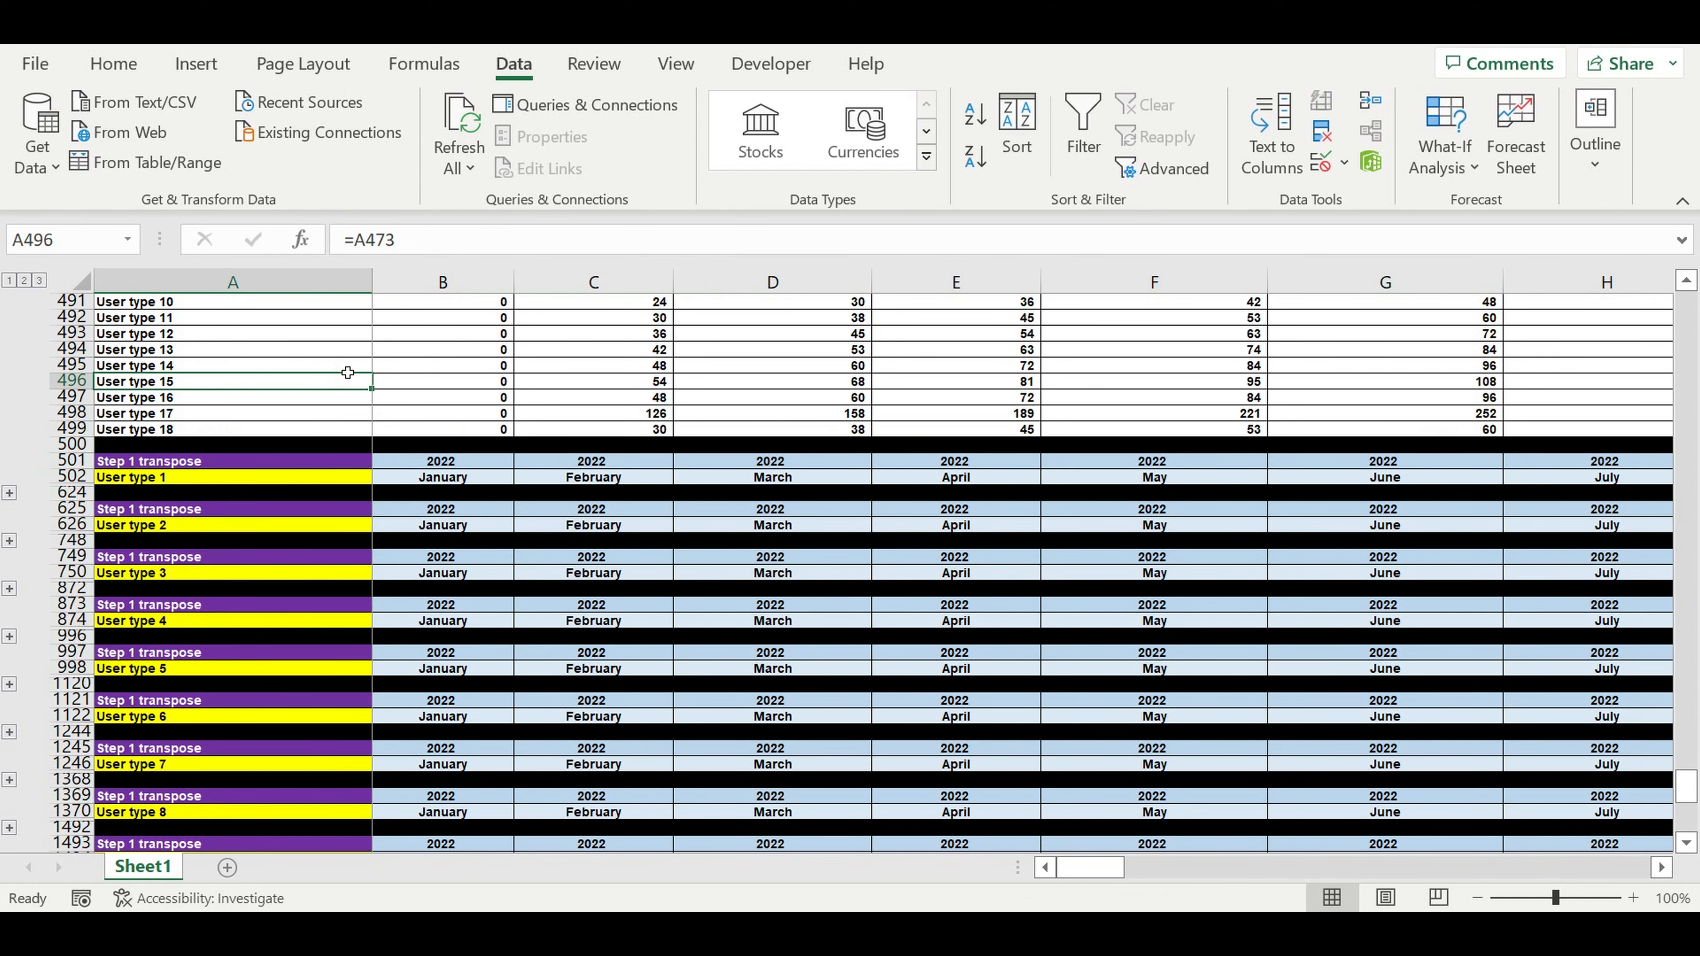
{"action": "left_click", "coordinate": [416, 513]}
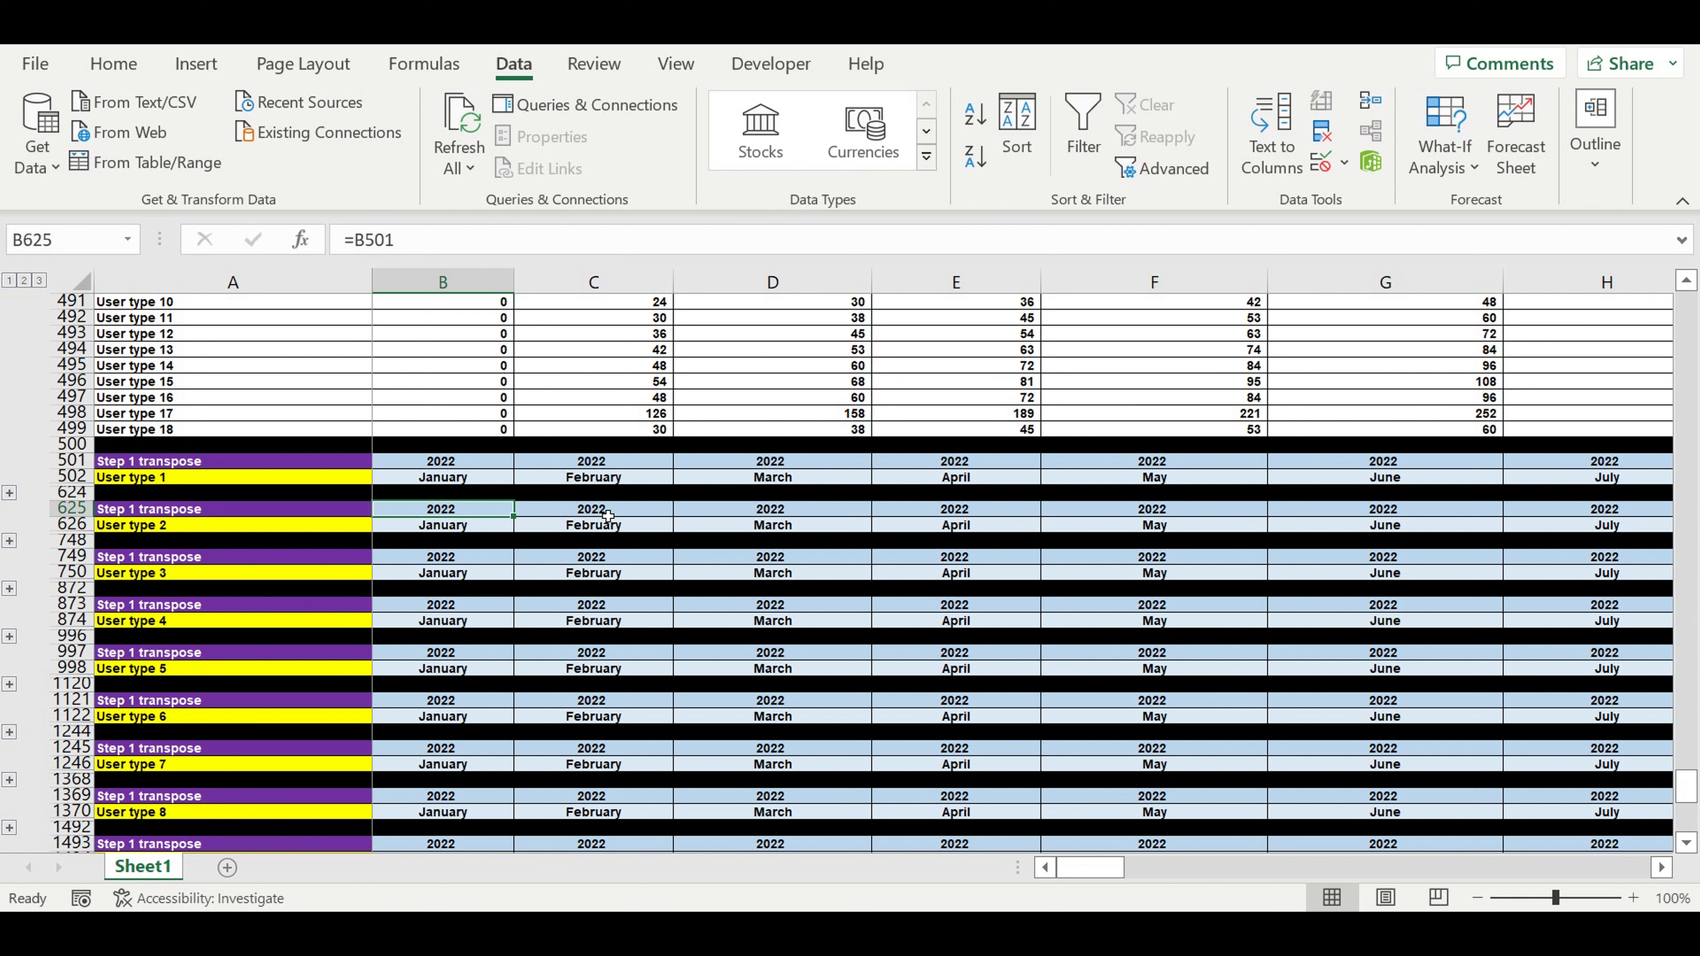
{"action": "scroll", "coordinate": [603, 509], "scroll_direction": "up", "scroll_amount": 4}
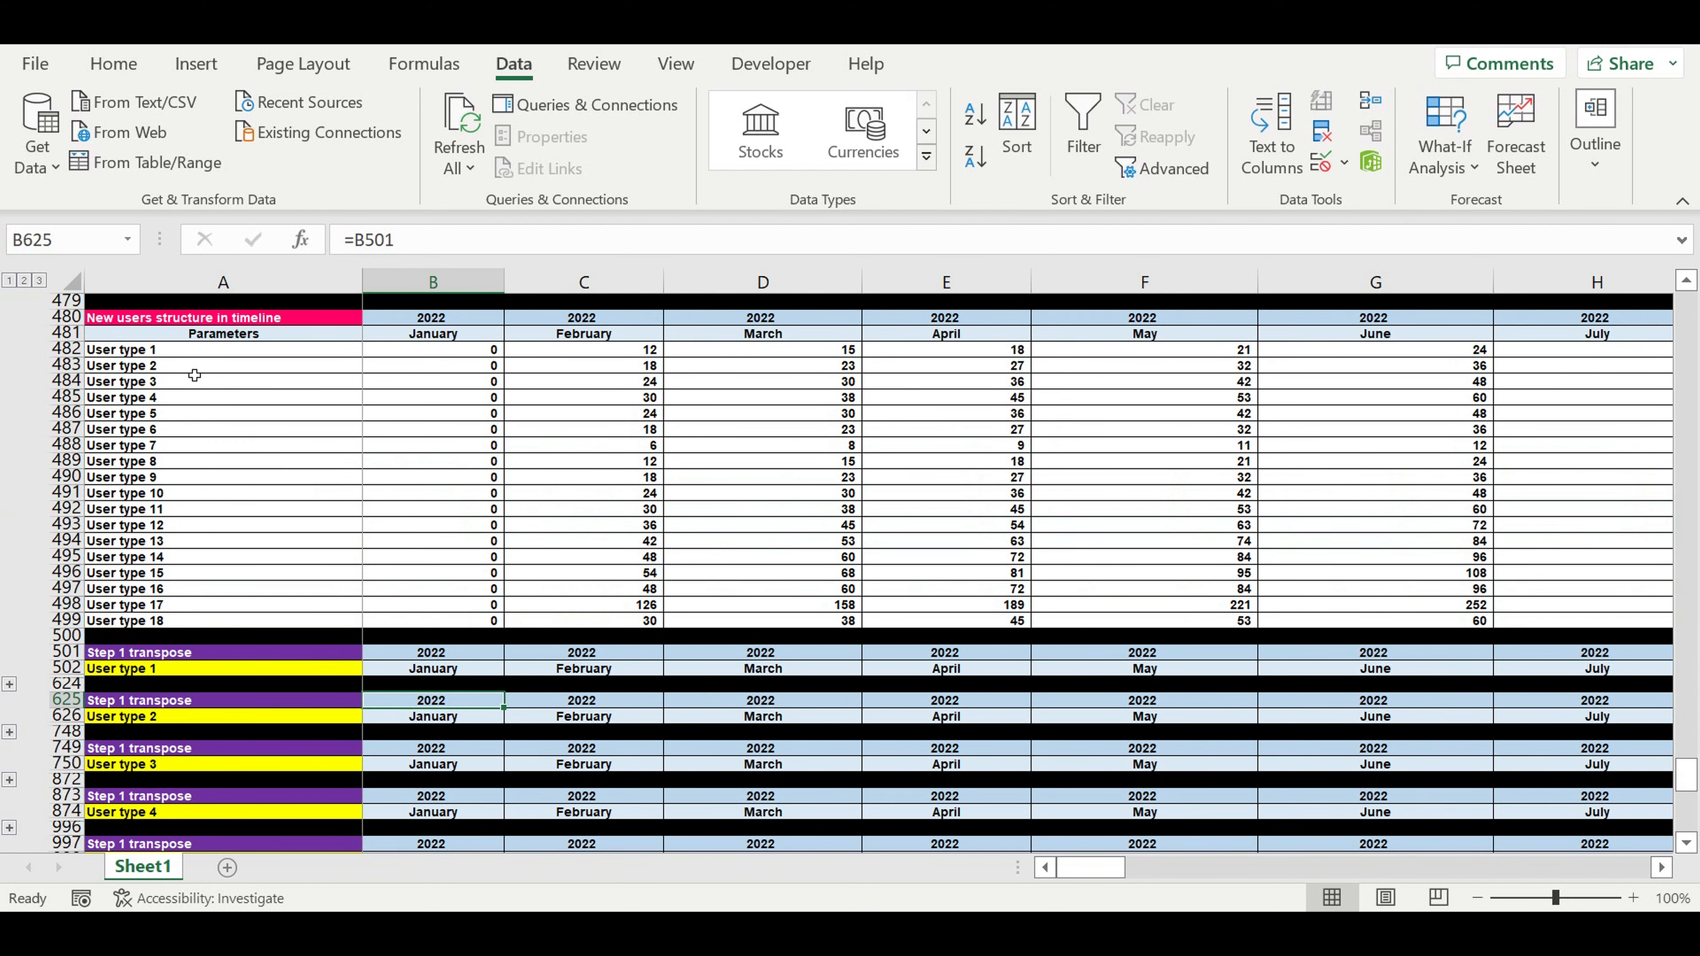
{"action": "left_click", "coordinate": [132, 348]}
{"action": "left_click_drag", "start_coordinate": [136, 375], "coordinate": [148, 623]}
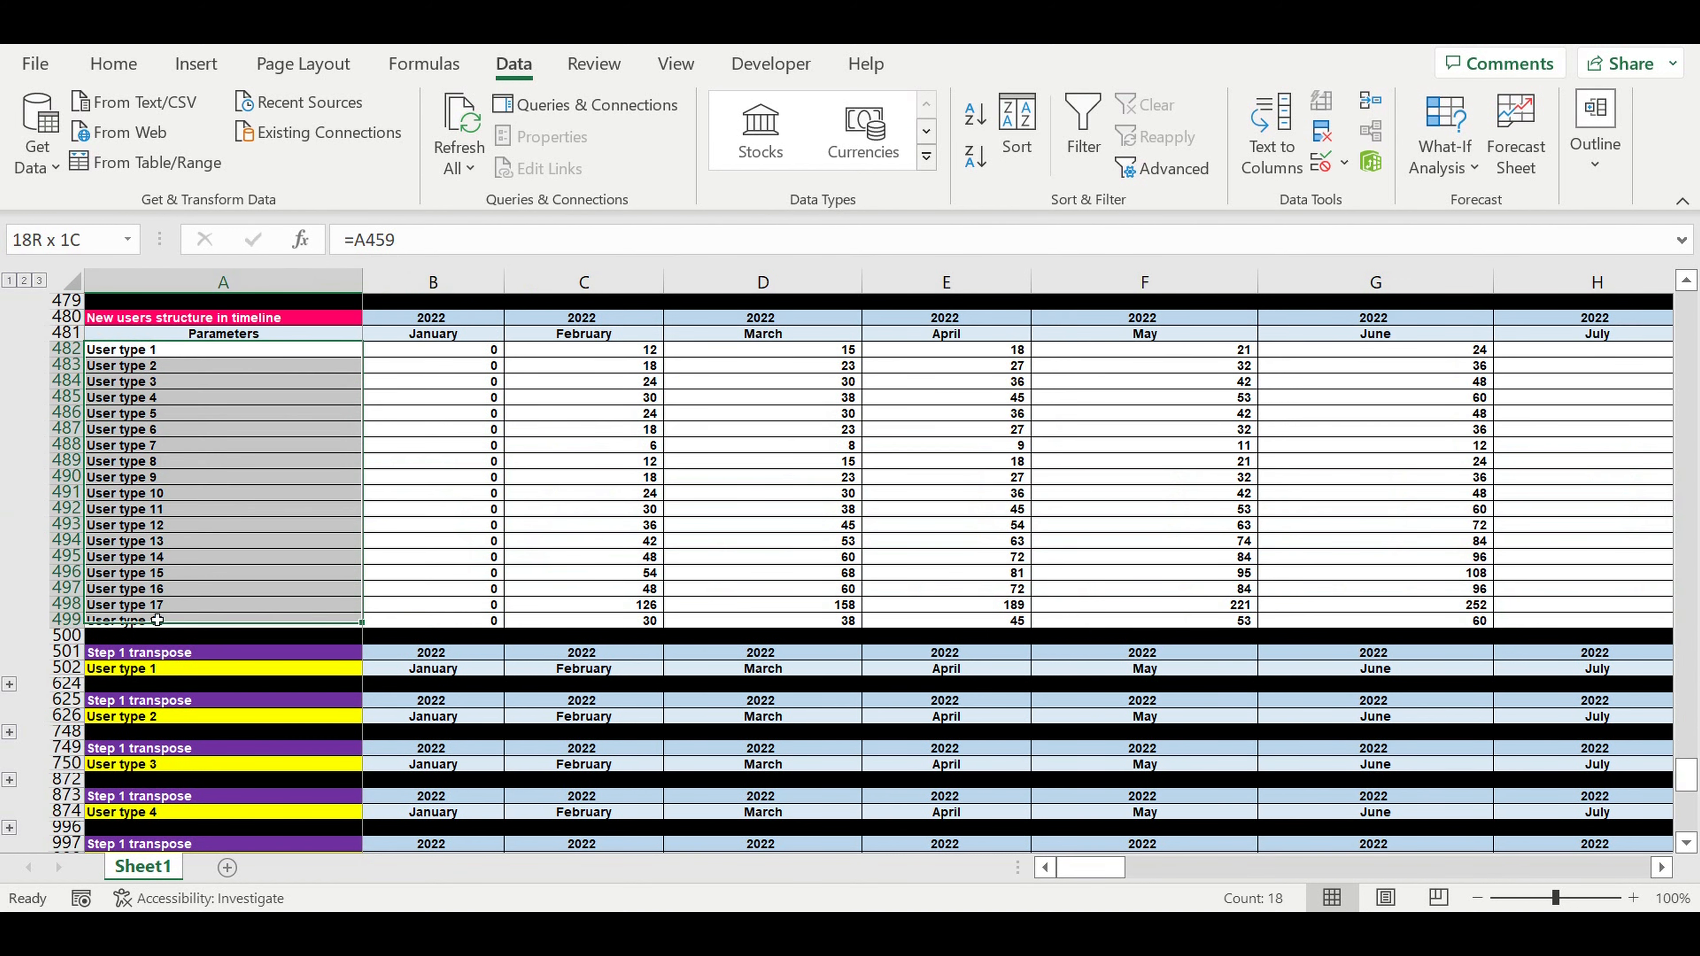
Examine the Users types table, comparing the premium membership payment and user lifecycle months for all 18 user types.
{"action": "scroll", "coordinate": [685, 494], "scroll_direction": "up", "scroll_amount": 9}
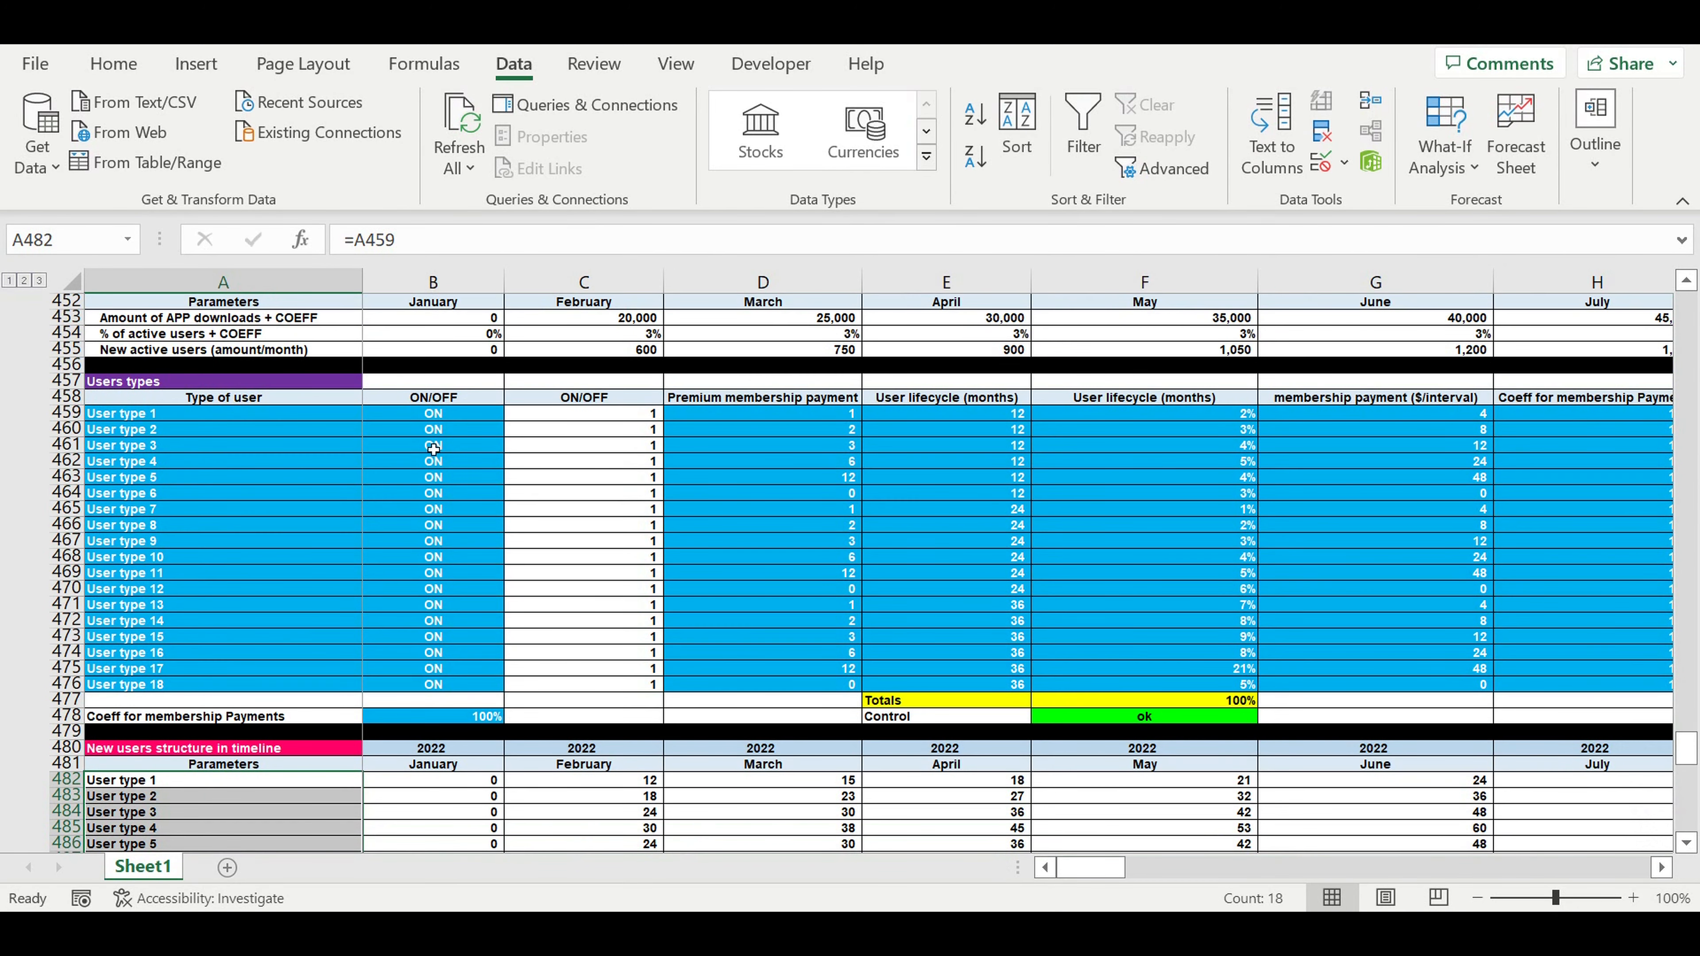
{"action": "left_click_drag", "start_coordinate": [304, 414], "coordinate": [251, 691]}
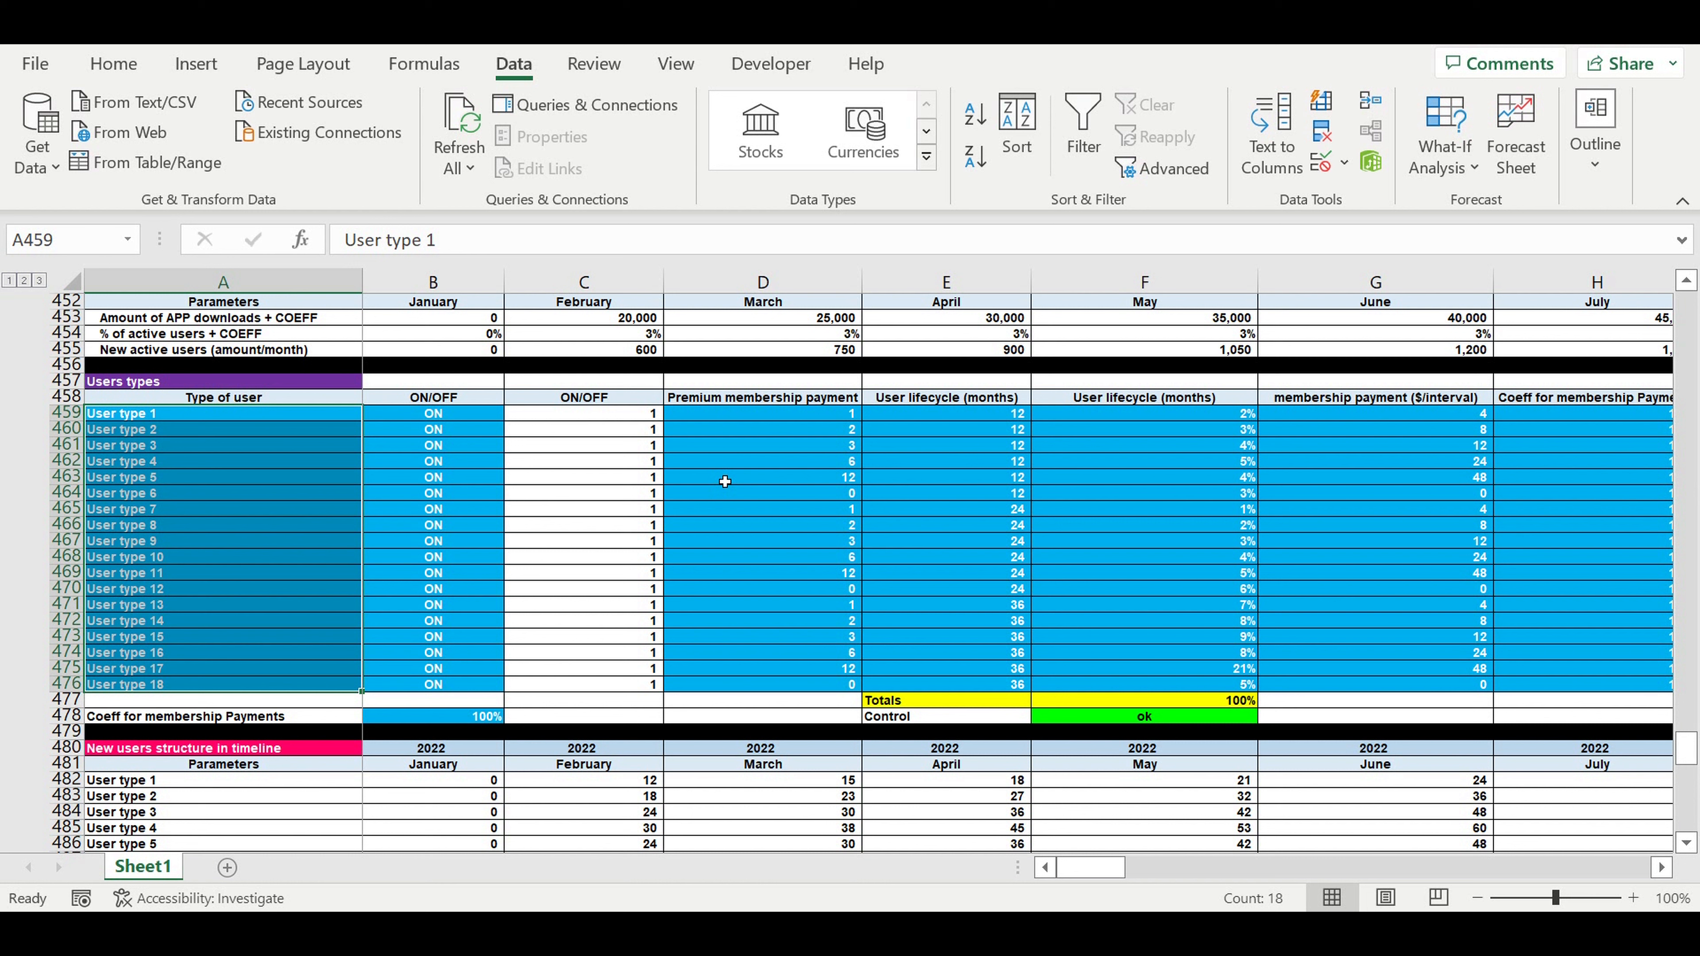
{"action": "left_click_drag", "start_coordinate": [829, 418], "coordinate": [797, 689]}
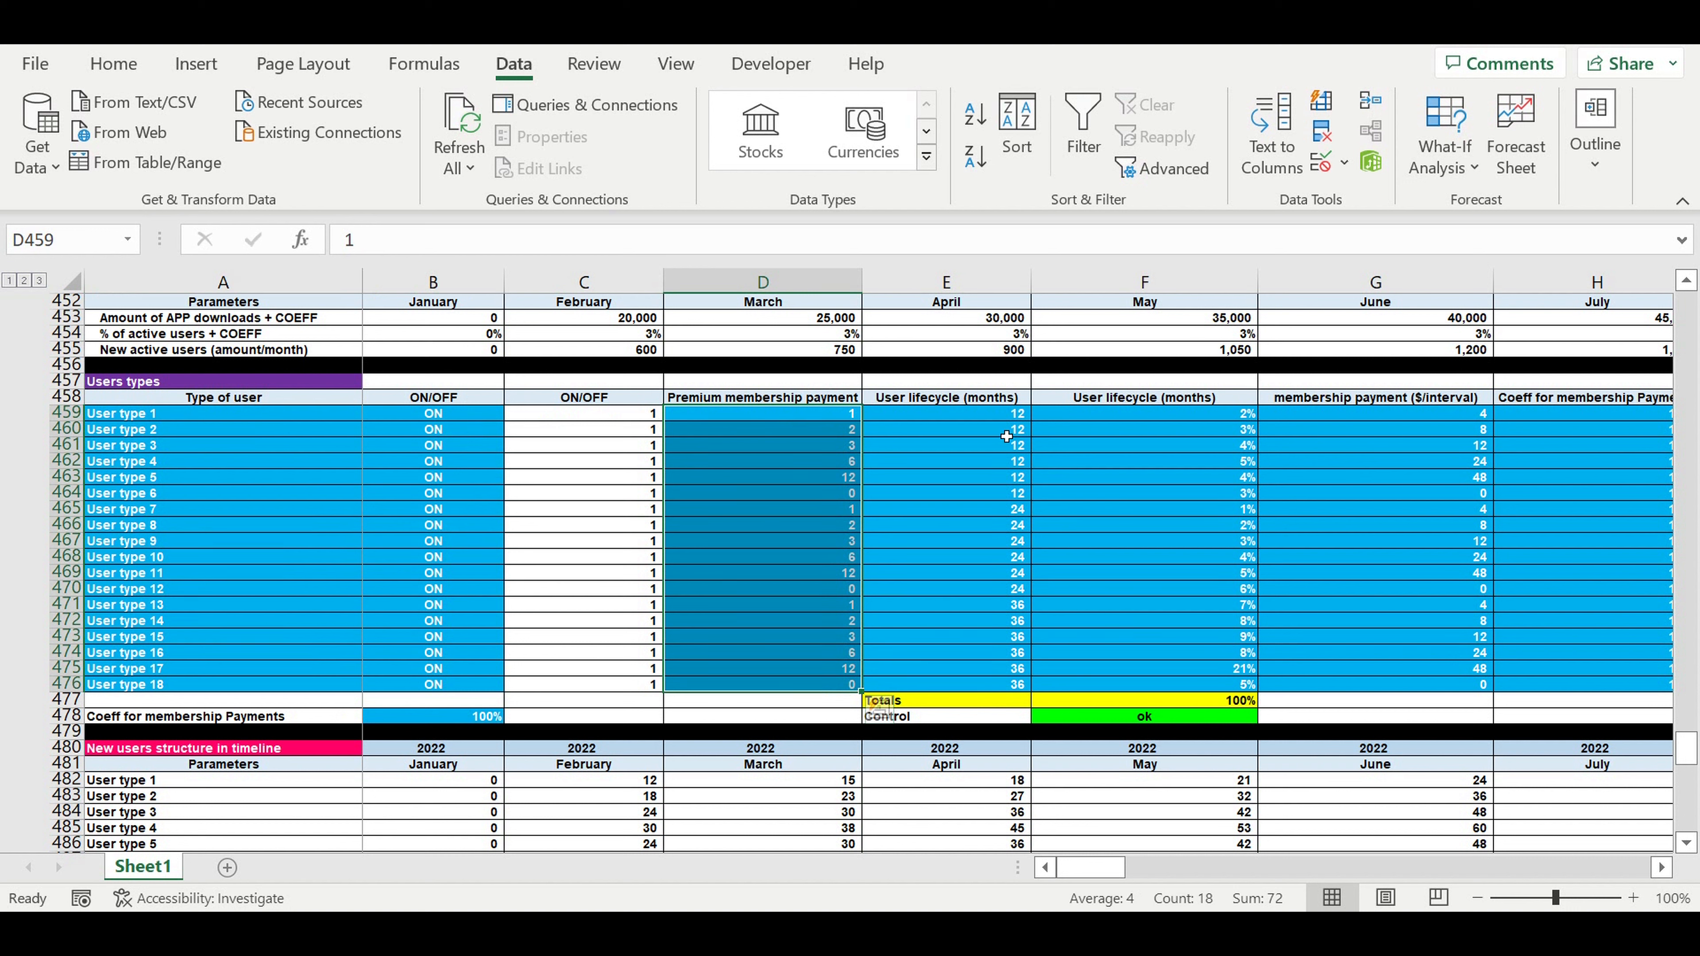
{"action": "left_click_drag", "start_coordinate": [989, 421], "coordinate": [969, 685]}
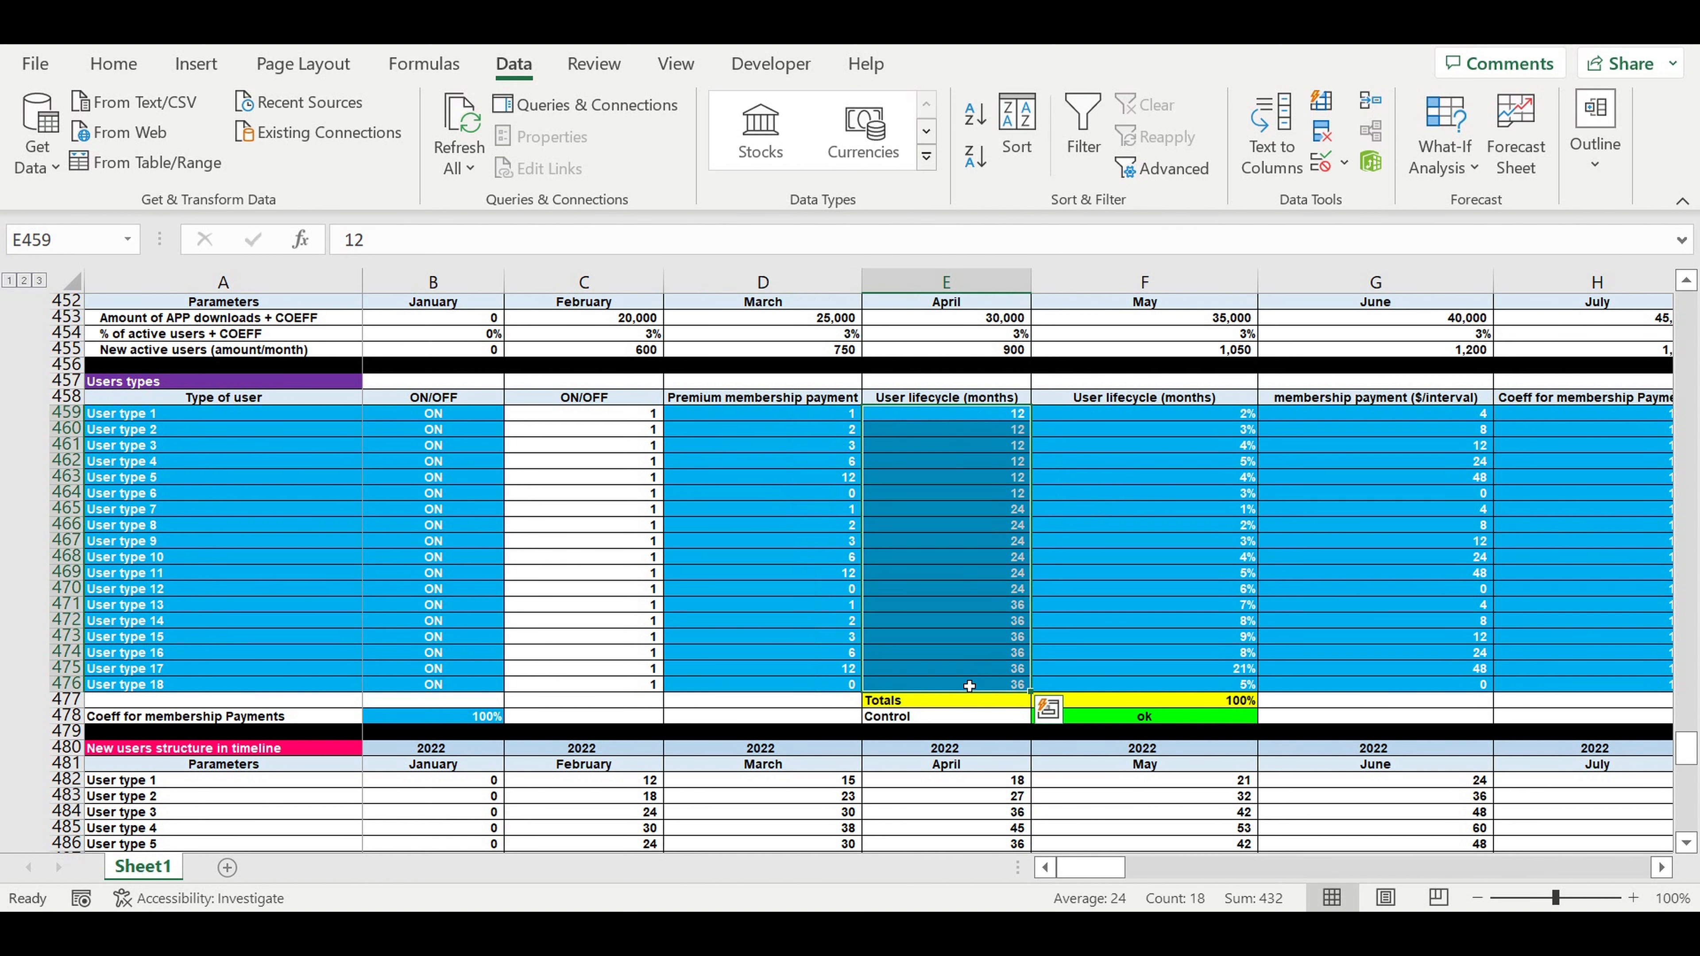
{"action": "left_click", "coordinate": [987, 420]}
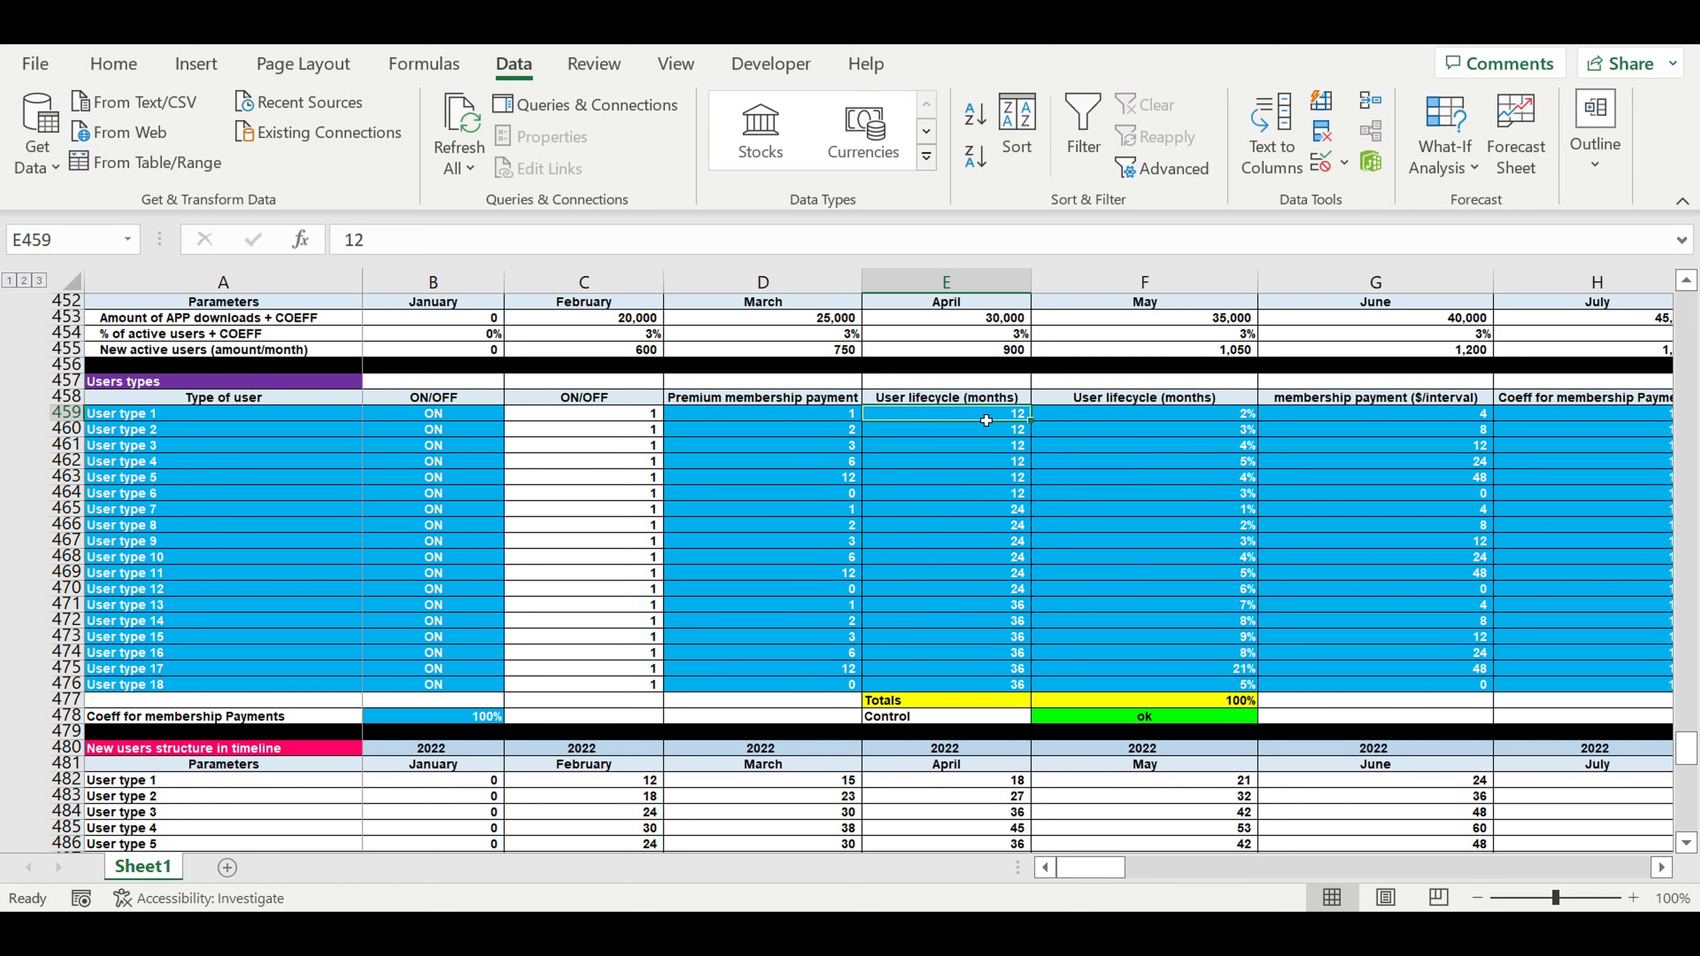
{"action": "left_click_drag", "start_coordinate": [986, 425], "coordinate": [974, 691]}
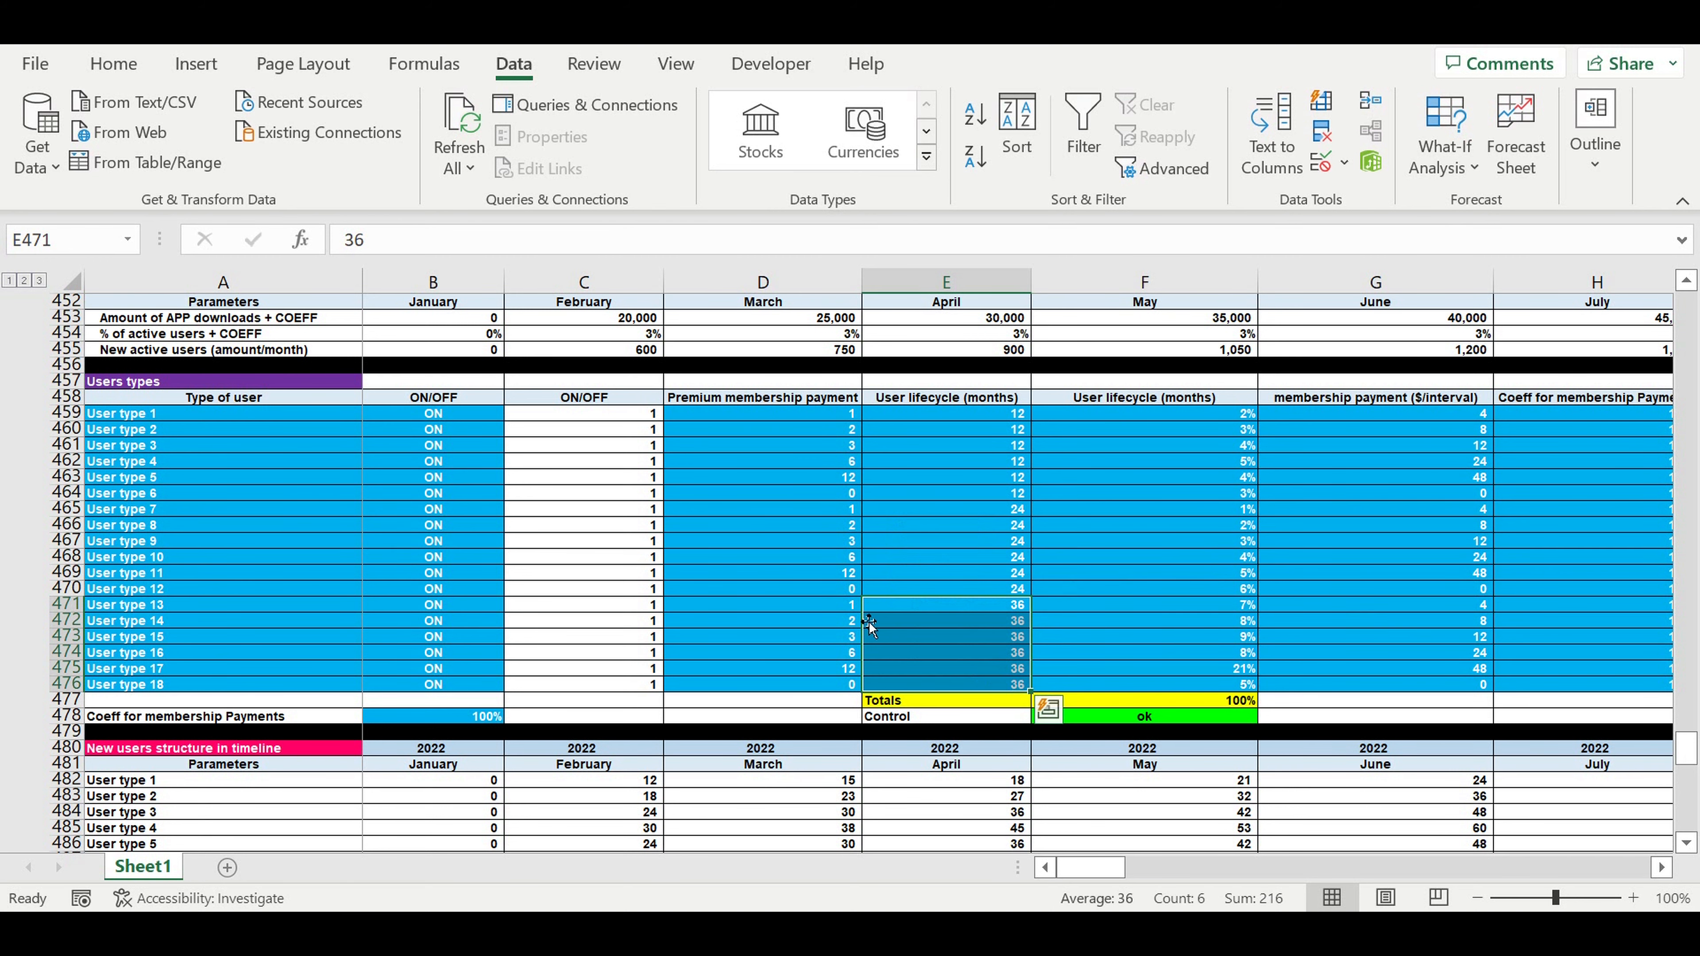
{"action": "scroll", "coordinate": [693, 588], "scroll_direction": "down", "scroll_amount": 5}
{"action": "scroll", "coordinate": [698, 583], "scroll_direction": "down", "scroll_amount": 3}
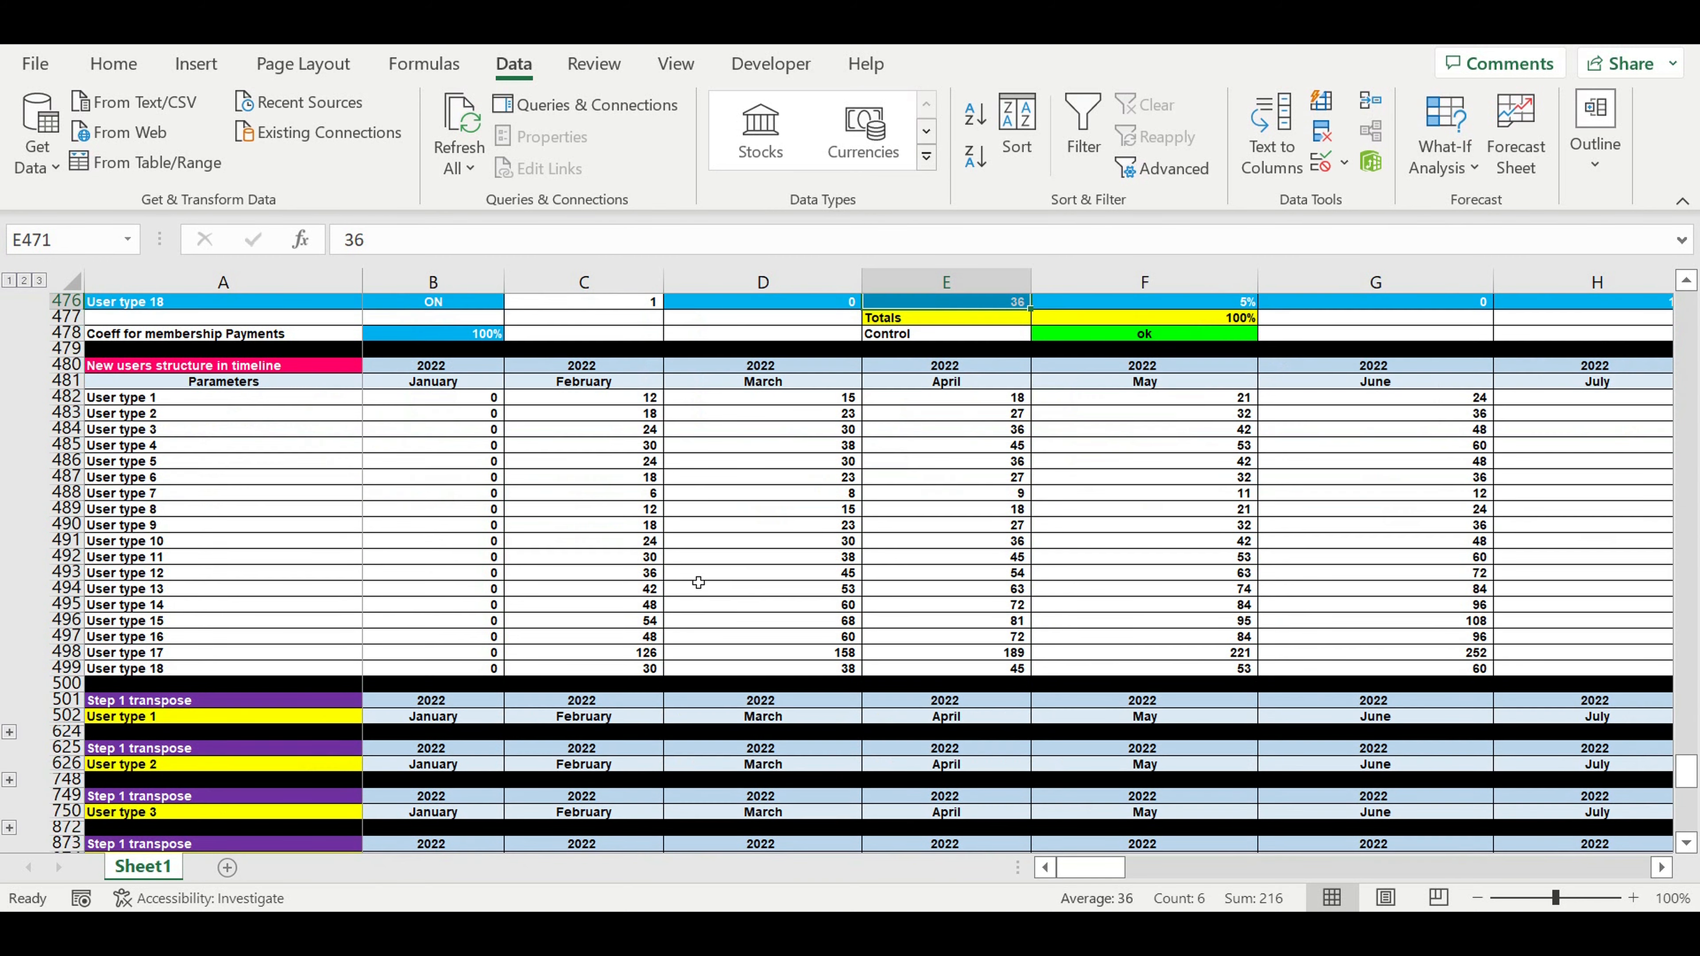
{"action": "scroll", "coordinate": [698, 580], "scroll_direction": "down", "scroll_amount": 1}
{"action": "scroll", "coordinate": [751, 482], "scroll_direction": "up", "scroll_amount": 2}
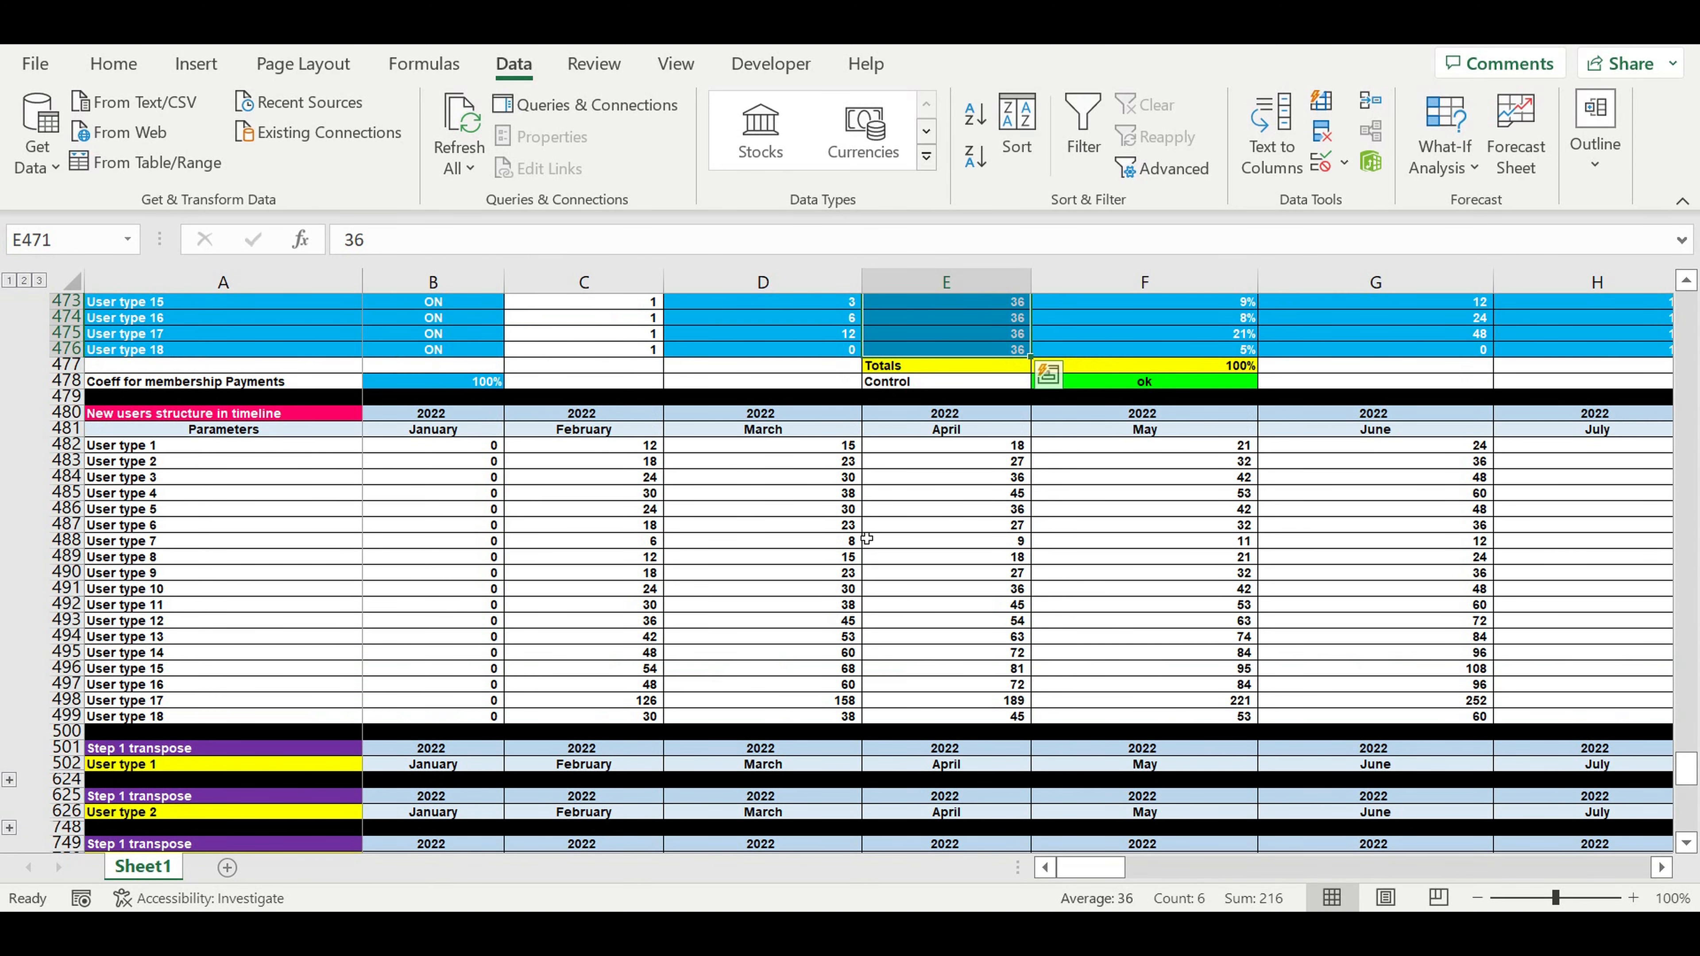
{"action": "scroll", "coordinate": [880, 519], "scroll_direction": "up", "scroll_amount": 3}
{"action": "left_click_drag", "start_coordinate": [963, 333], "coordinate": [961, 509]}
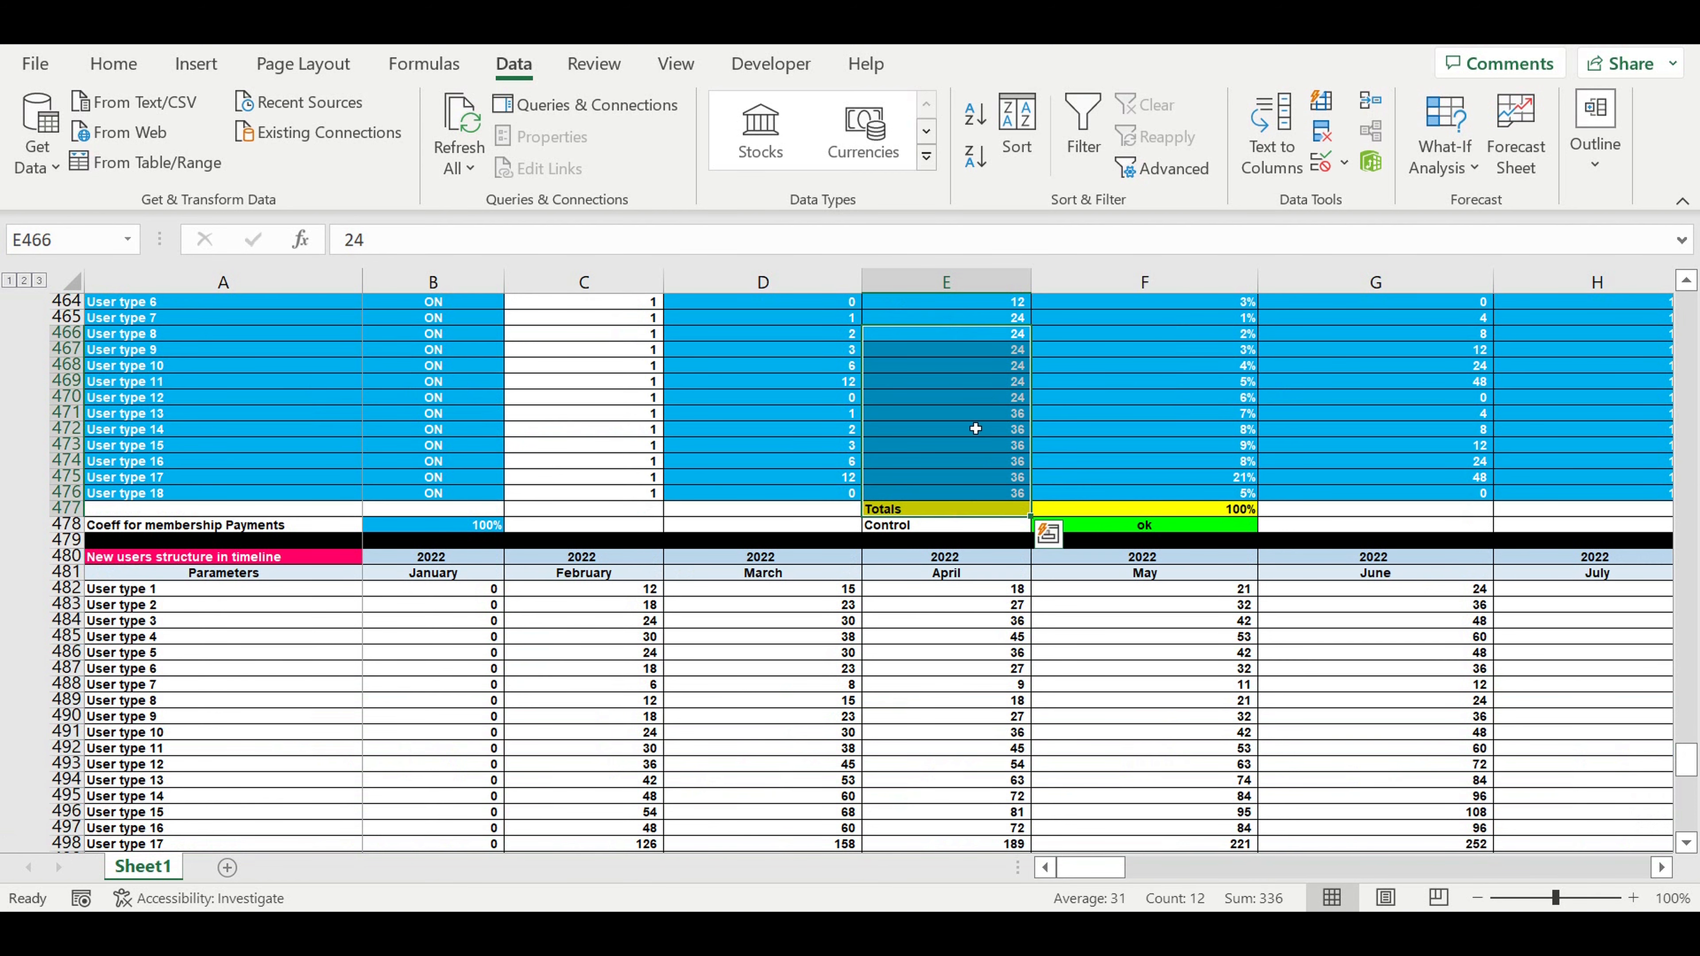
{"action": "left_click", "coordinate": [966, 415]}
{"action": "left_click", "coordinate": [970, 417]}
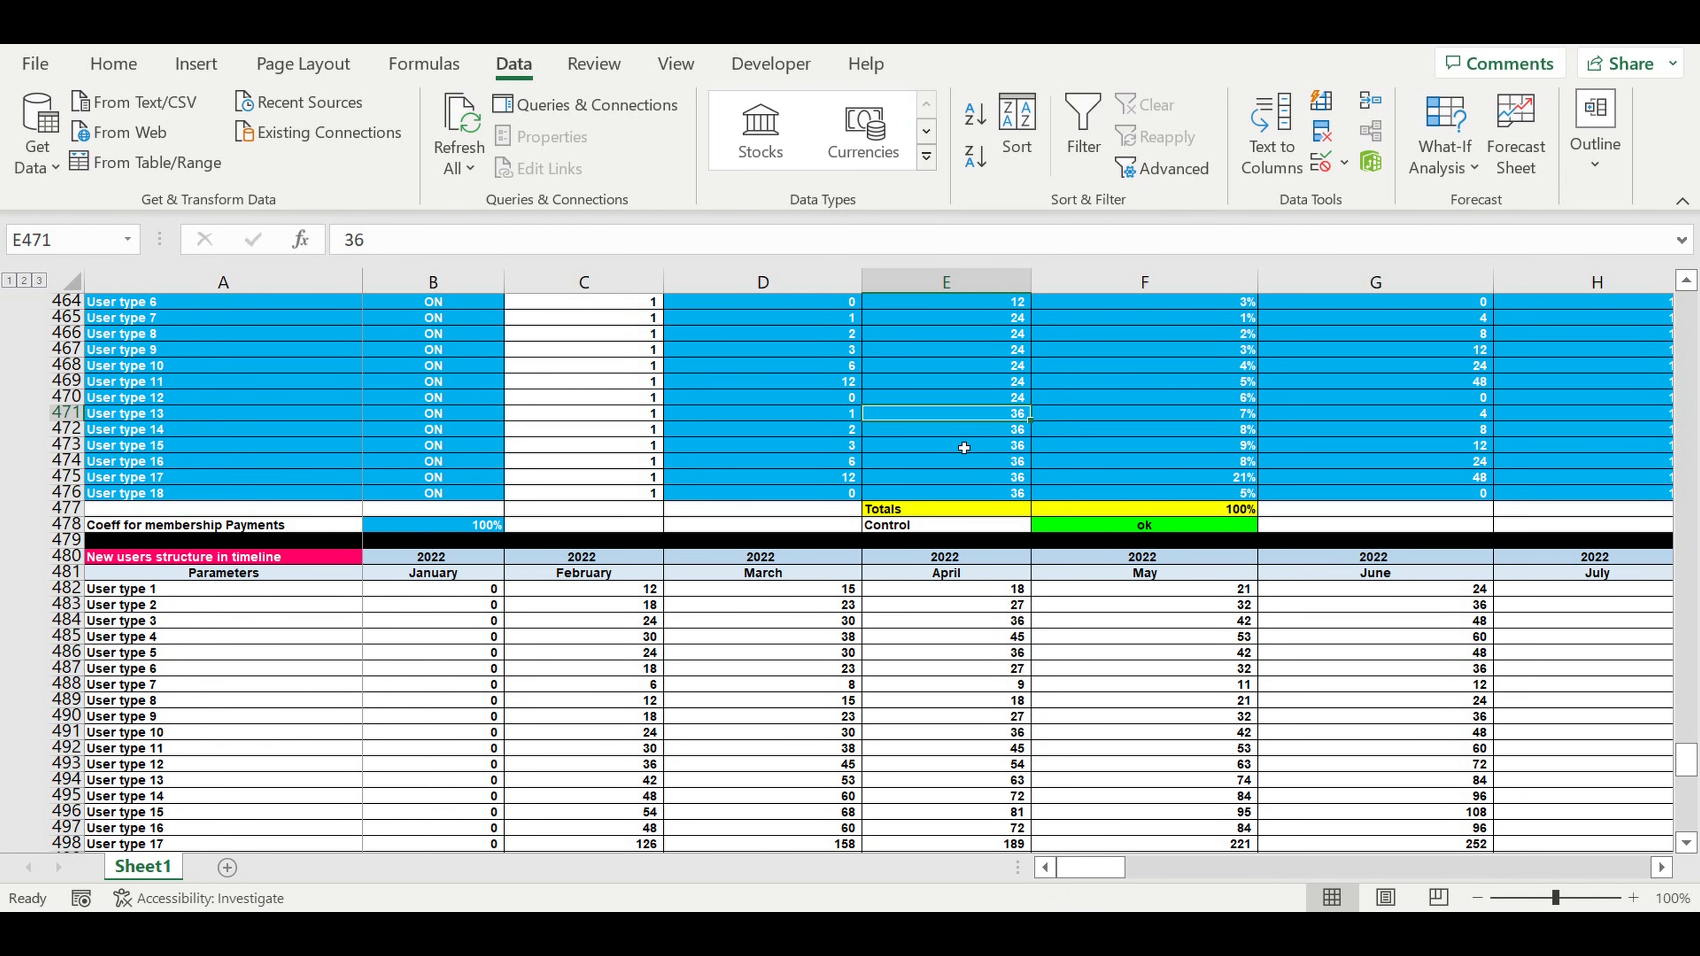
Copy the User type 1 Step 1 transpose block (rows 501 to 624) and paste it below the User type 18 block at A2733.
{"action": "scroll", "coordinate": [429, 642], "scroll_direction": "down", "scroll_amount": 8}
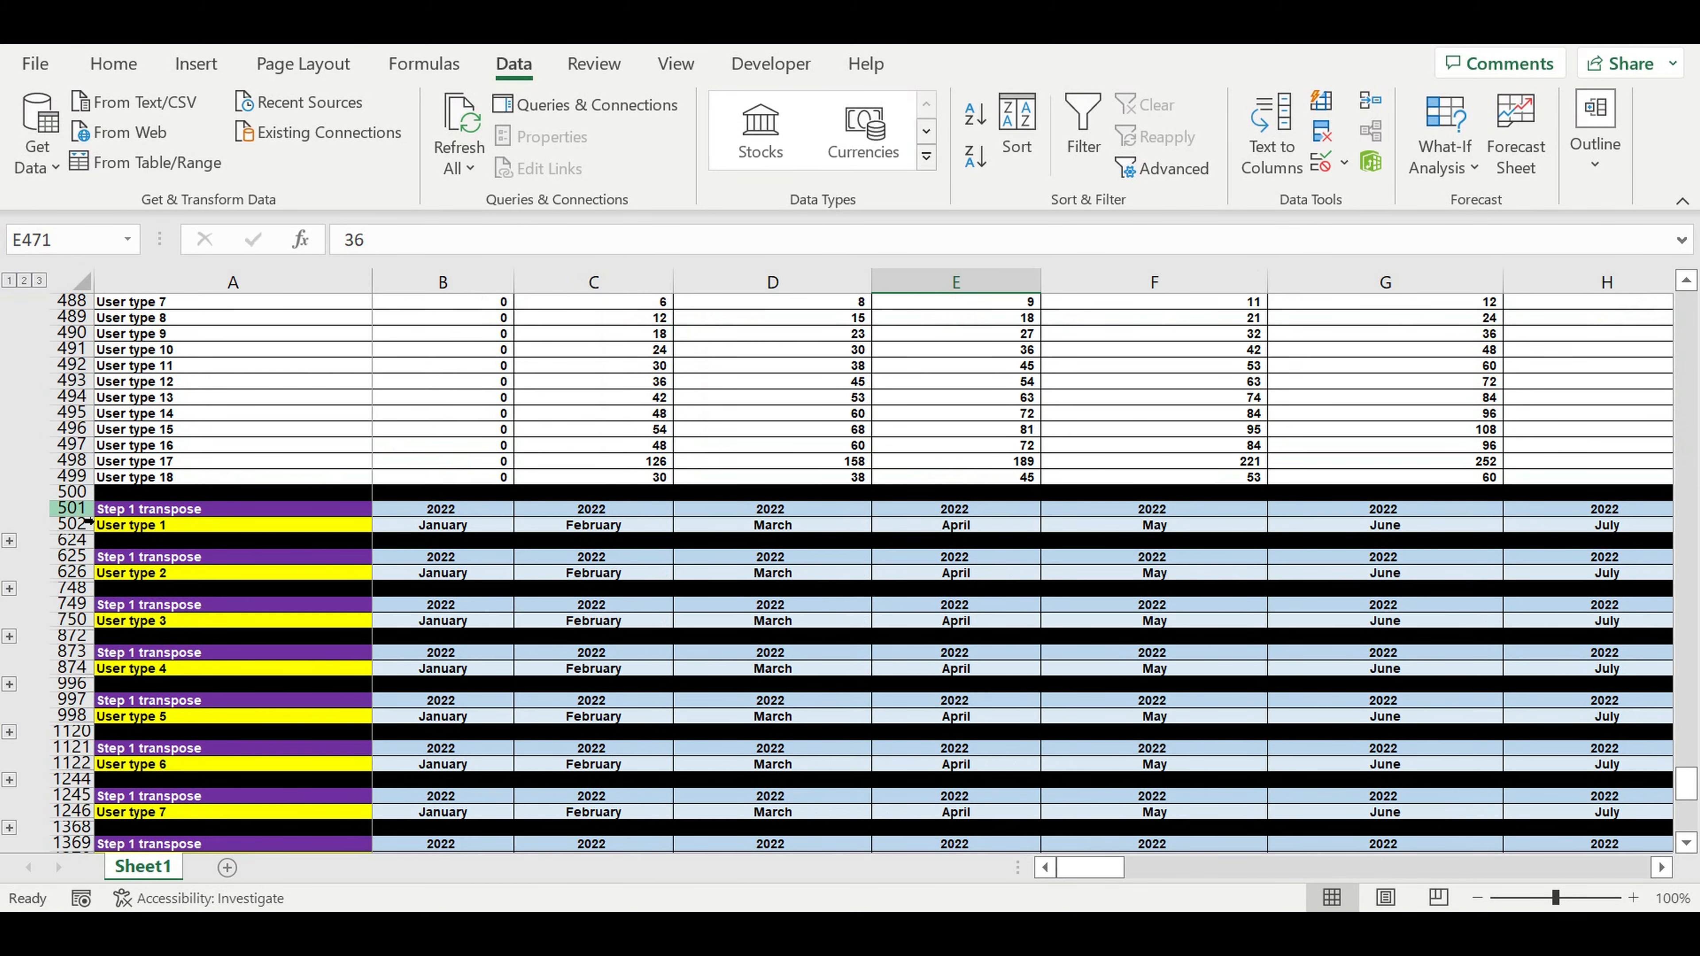
{"action": "left_click_drag", "start_coordinate": [87, 515], "coordinate": [85, 548]}
{"action": "key", "text": "ctrl+c"}
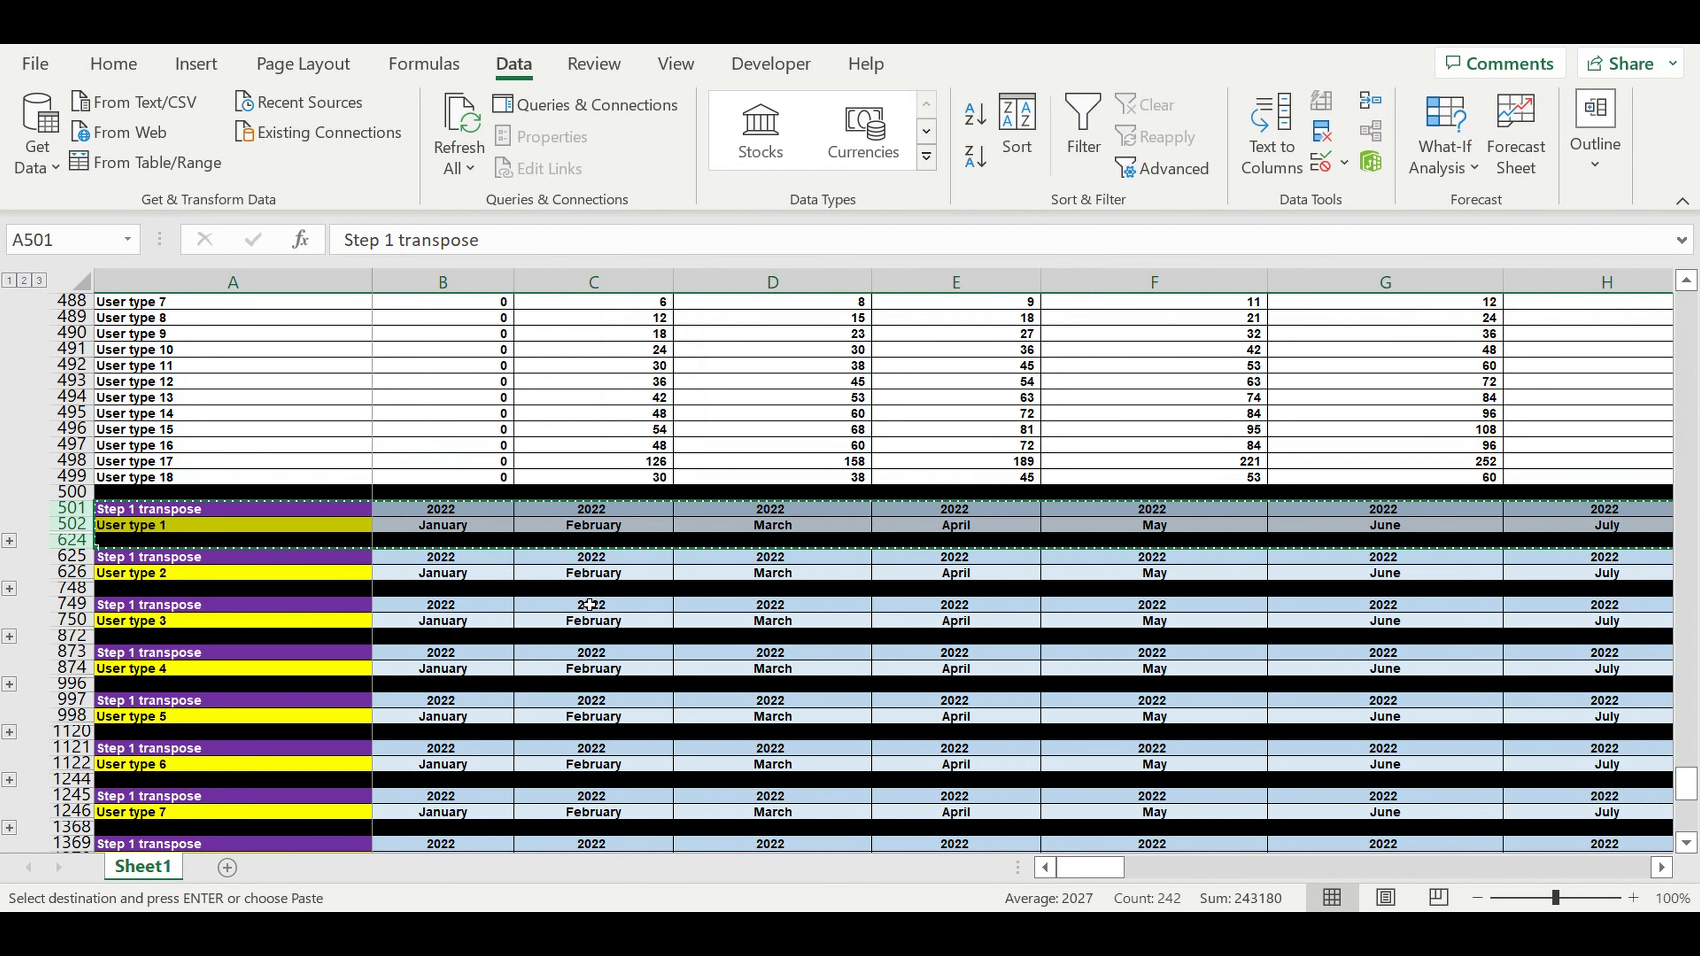
{"action": "scroll", "coordinate": [395, 697], "scroll_direction": "down", "scroll_amount": 10}
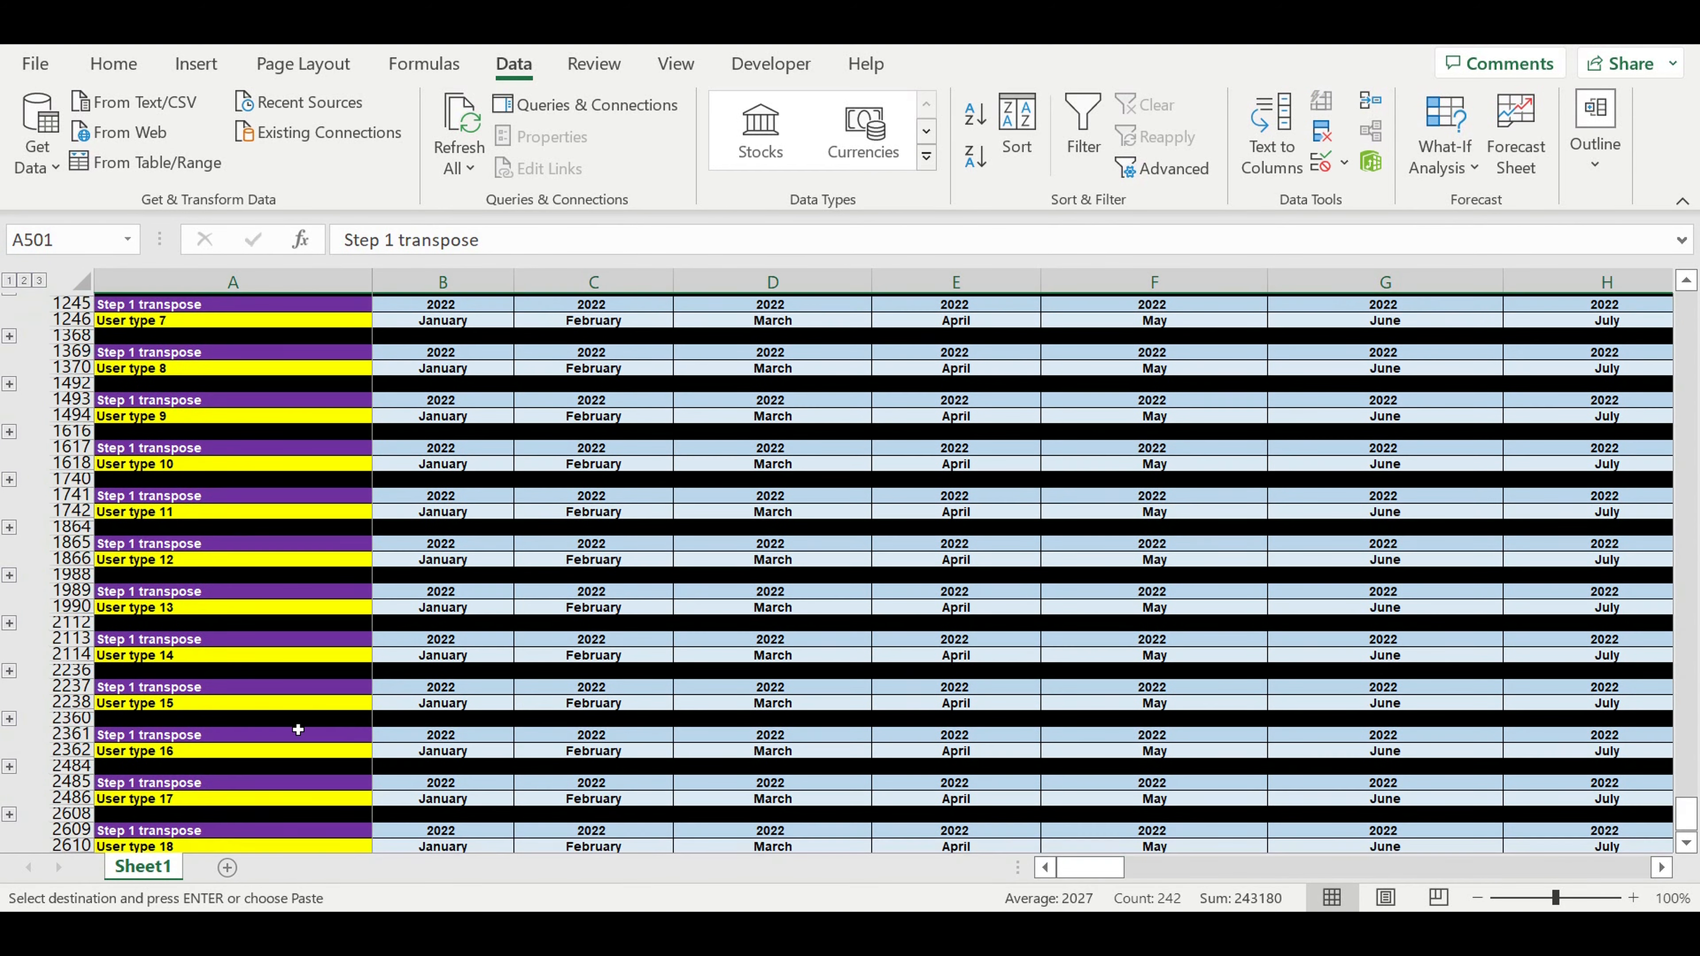
{"action": "scroll", "coordinate": [298, 729], "scroll_direction": "down", "scroll_amount": 4}
{"action": "left_click", "coordinate": [276, 700]}
{"action": "key", "text": "Return"}
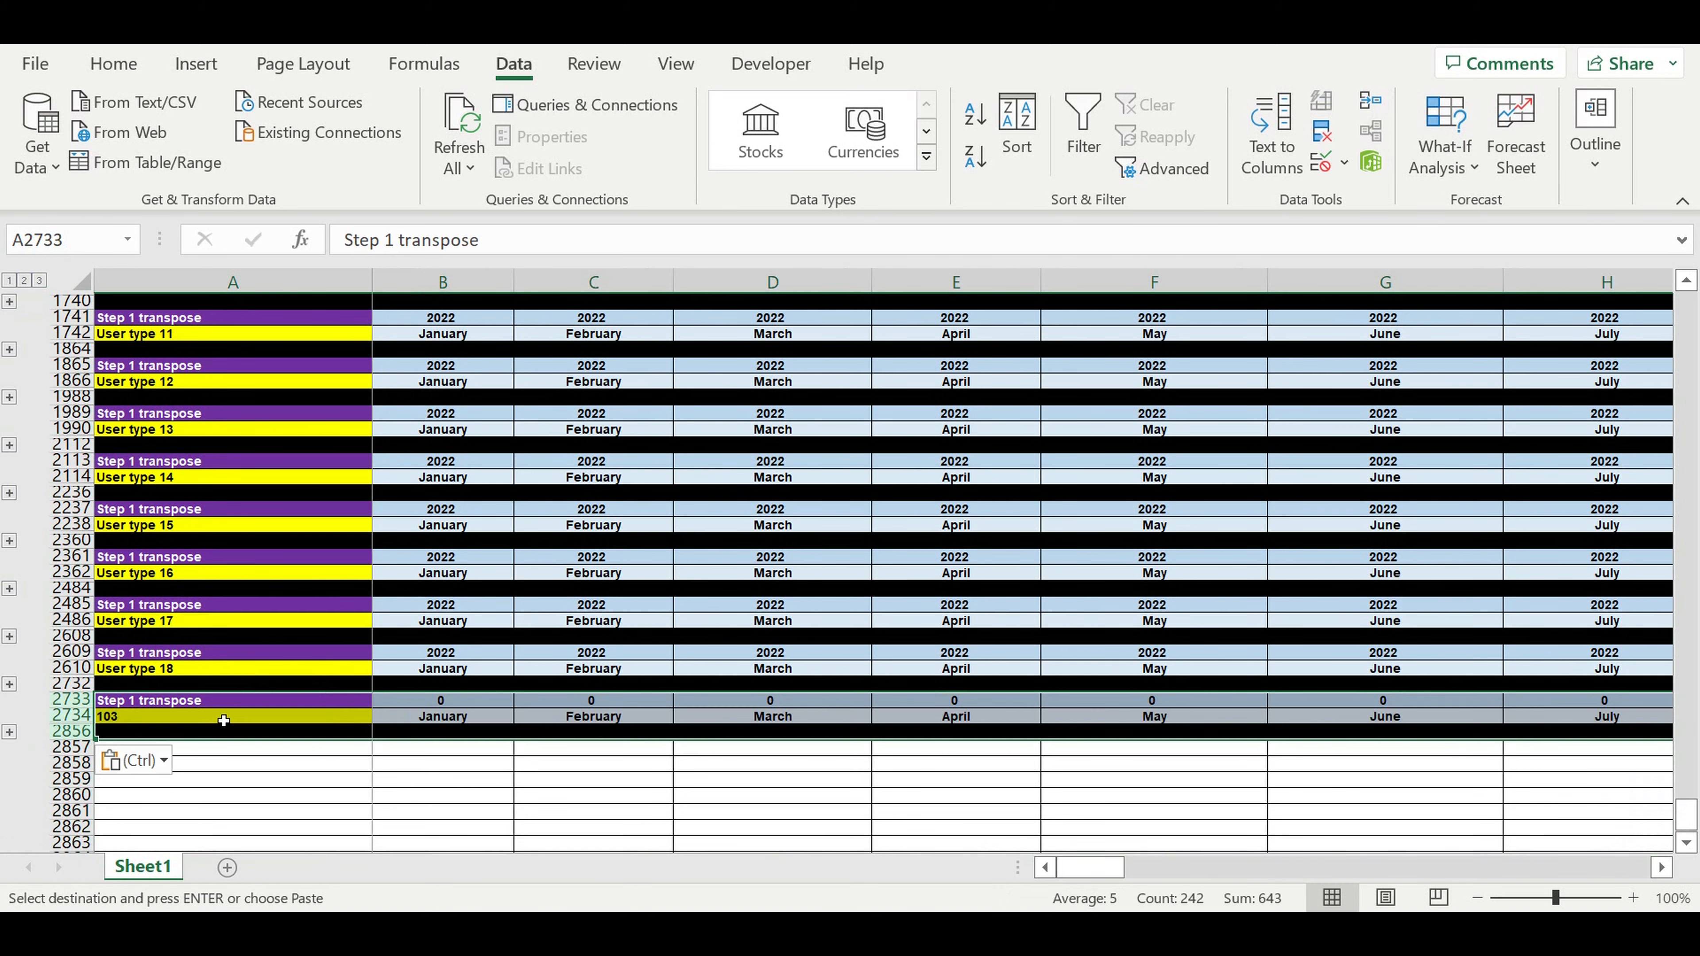
{"action": "left_click", "coordinate": [224, 747]}
Change the heading in A2733 to "Step 2 lifecycle start (0-1-0)".
{"action": "left_click", "coordinate": [224, 700]}
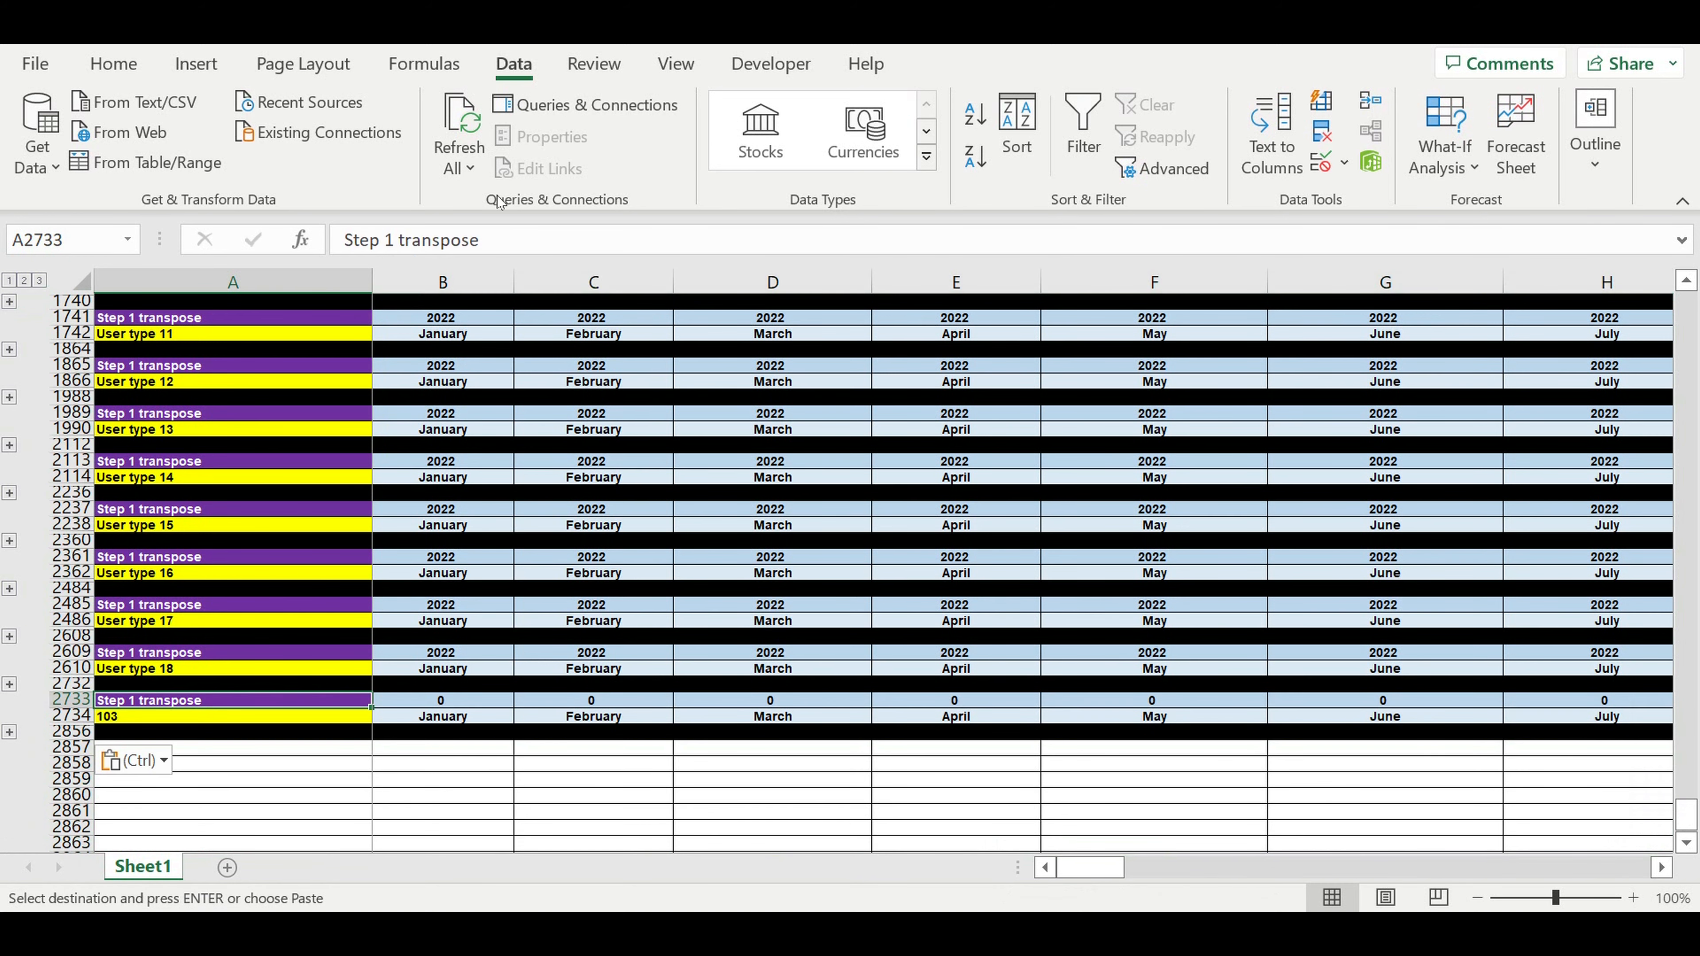
{"action": "left_click", "coordinate": [394, 241]}
{"action": "key", "text": "BackSpace"}
{"action": "type", "text": "2"}
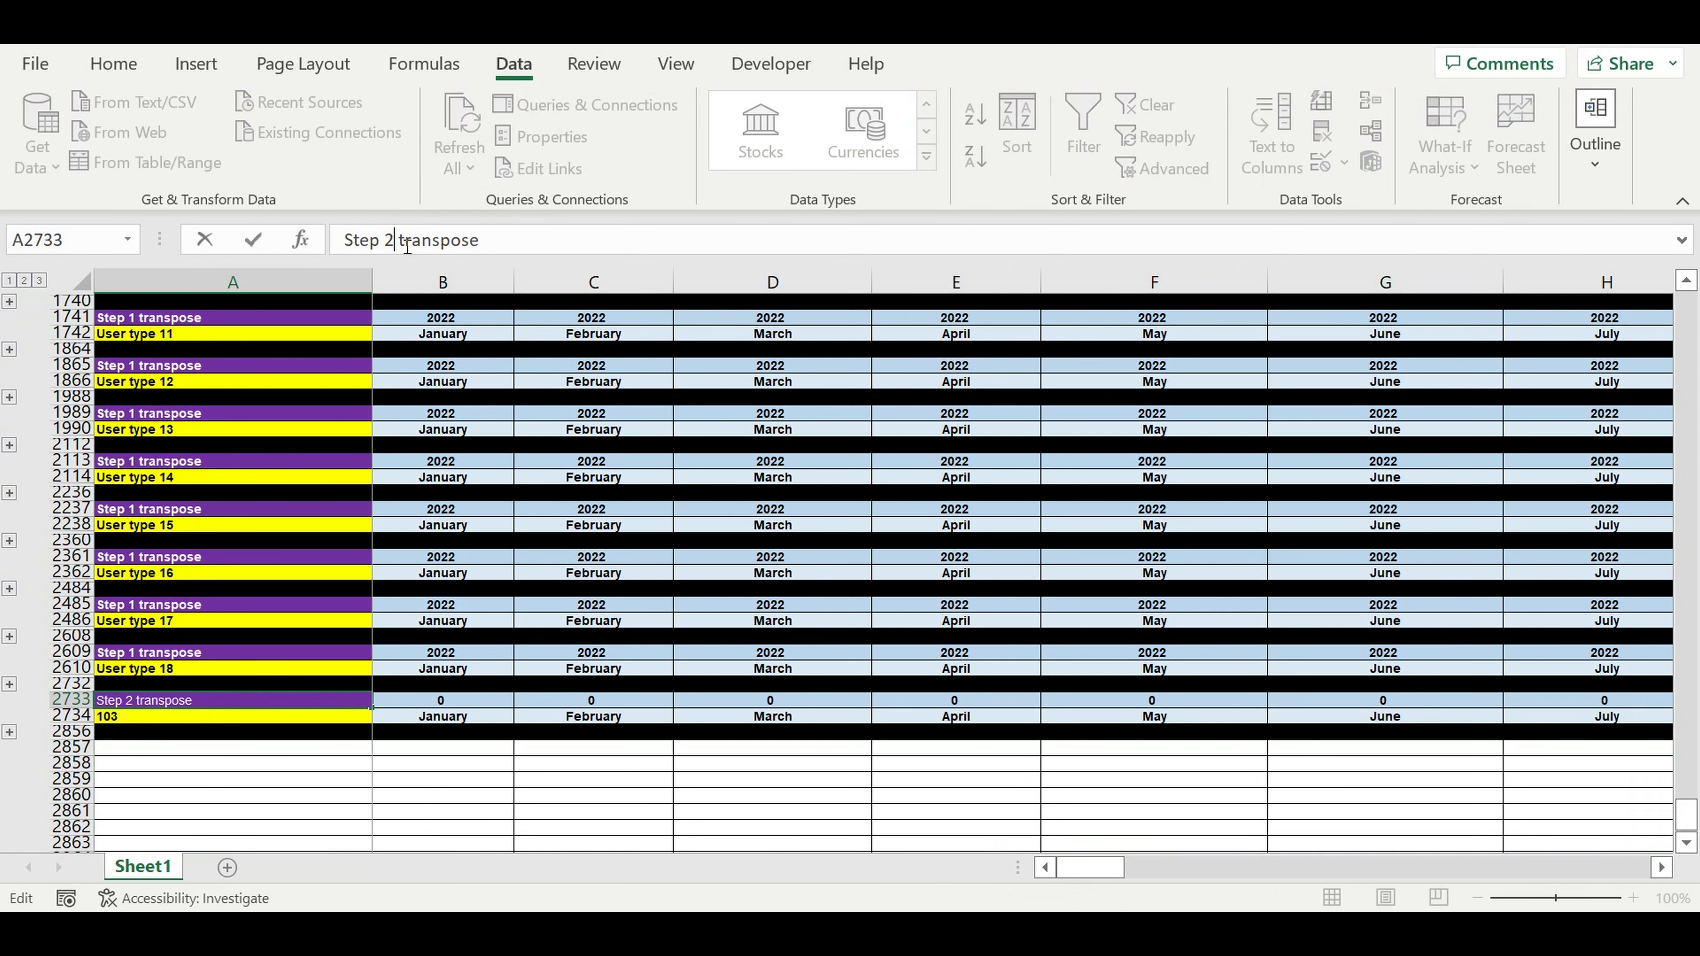
{"action": "double_click", "coordinate": [407, 241]}
{"action": "type", "text": "lifecycle start"}
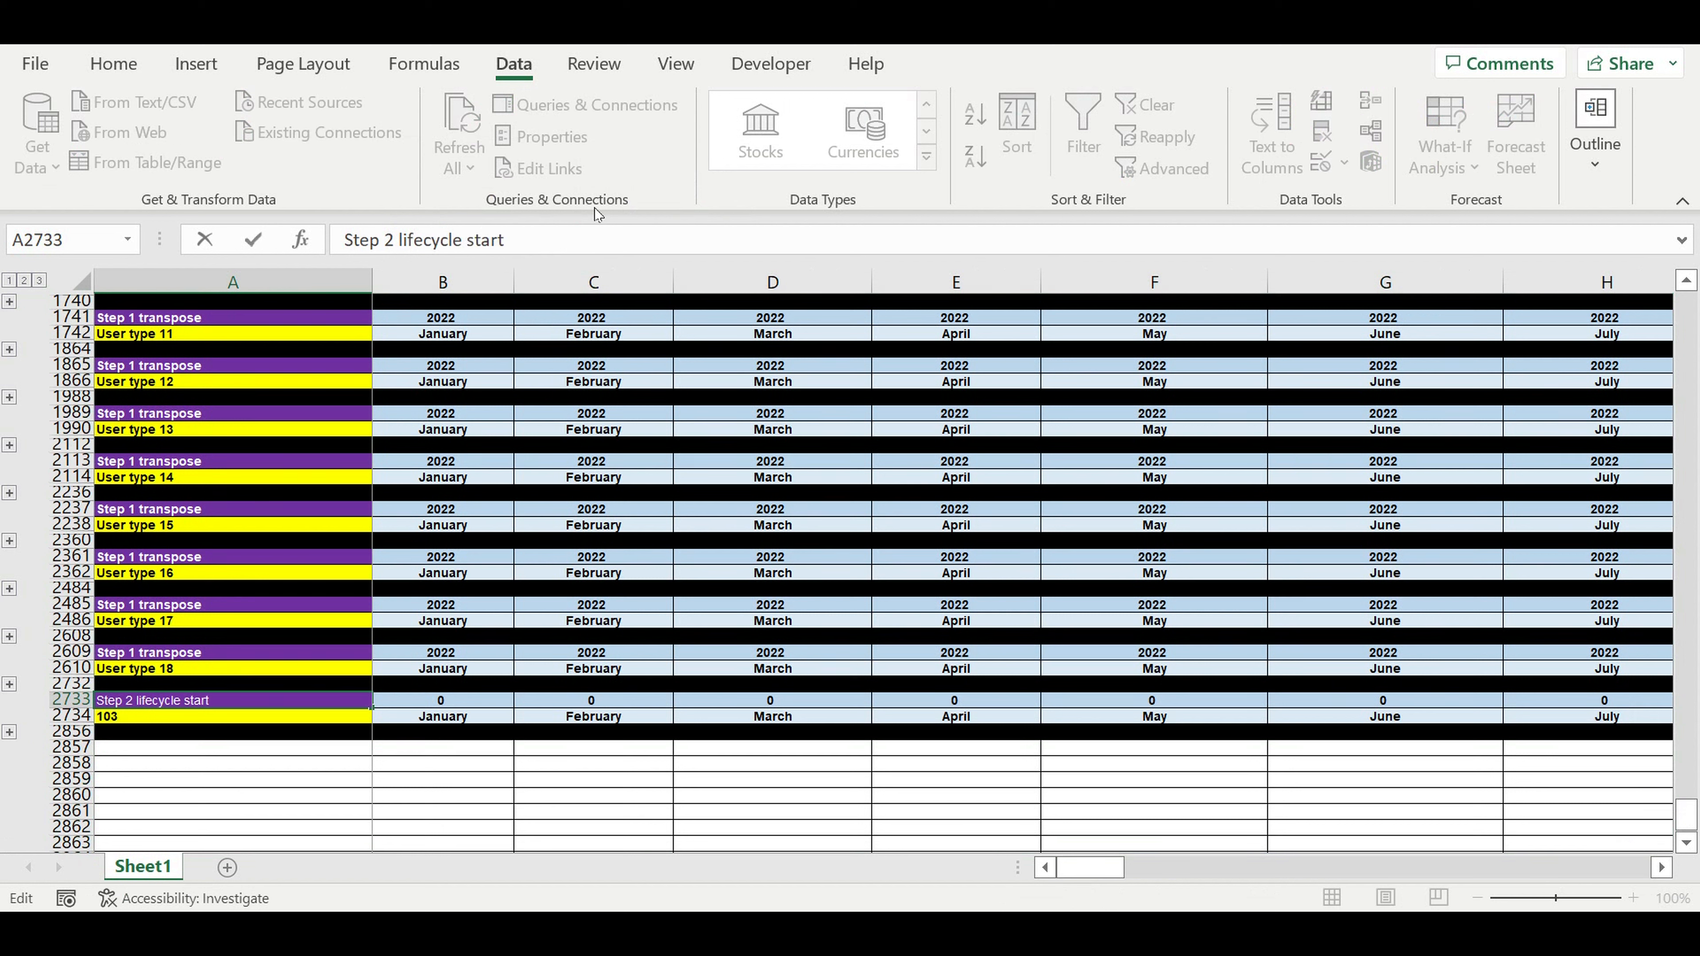
{"action": "type", "text": " (0-1-0"}
{"action": "key", "text": "Return"}
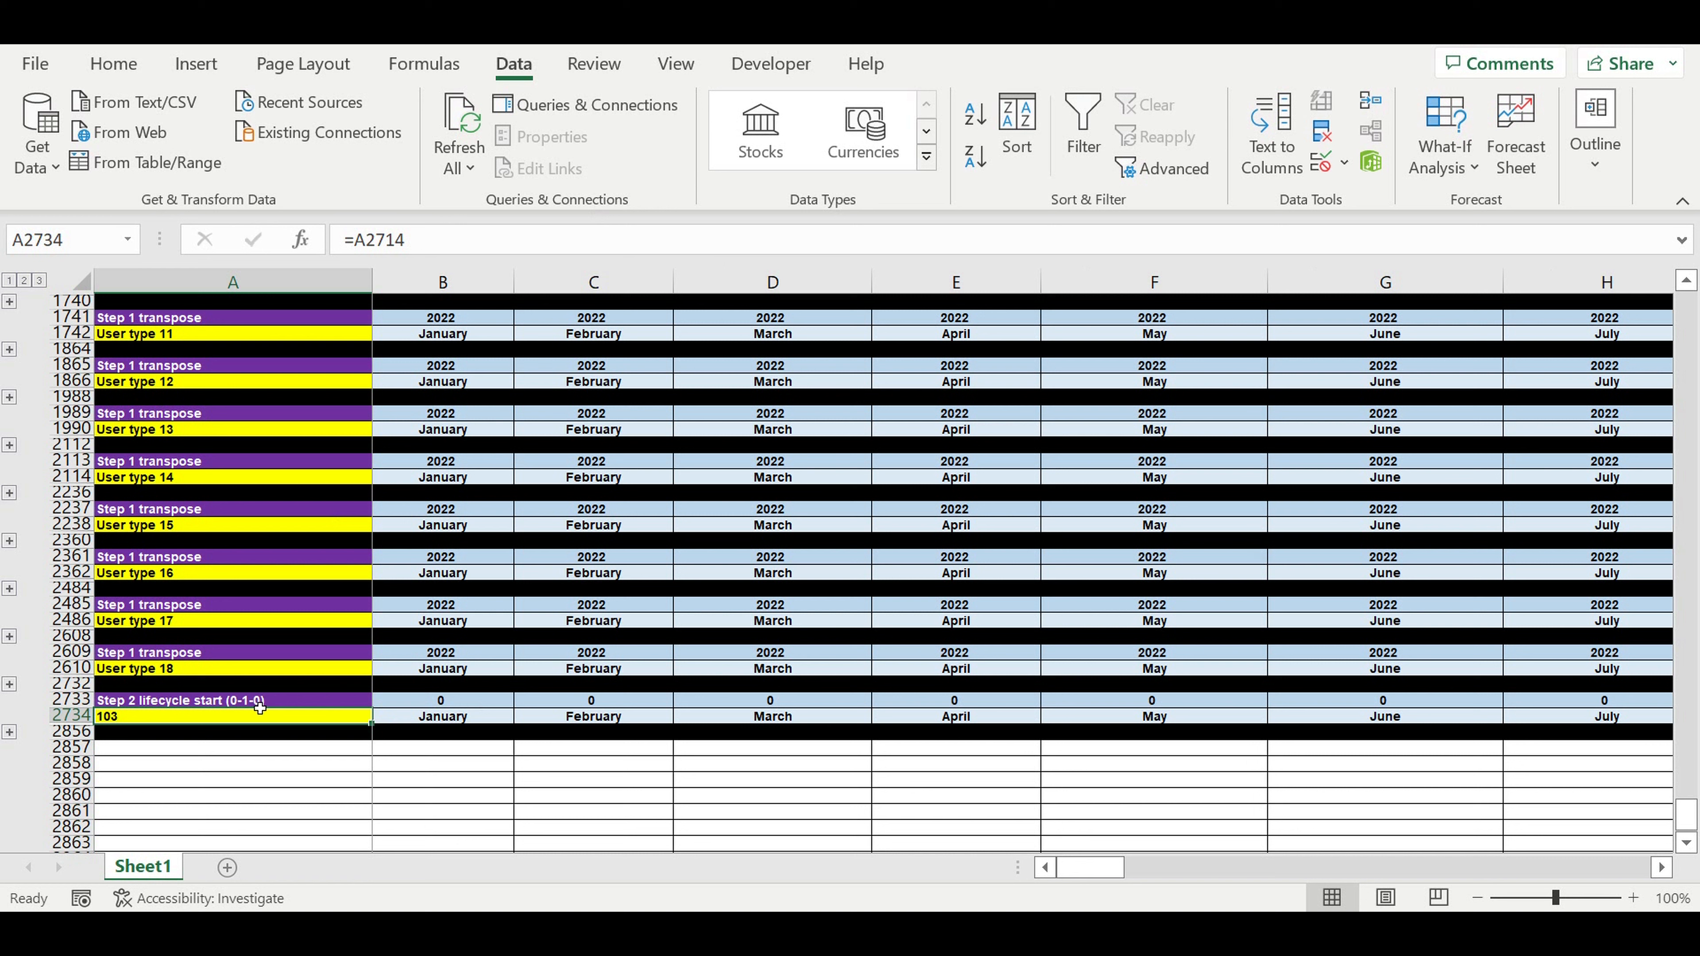
Fill the Step 2 heading cell A2733 with the recently used pink.
{"action": "left_click", "coordinate": [258, 700]}
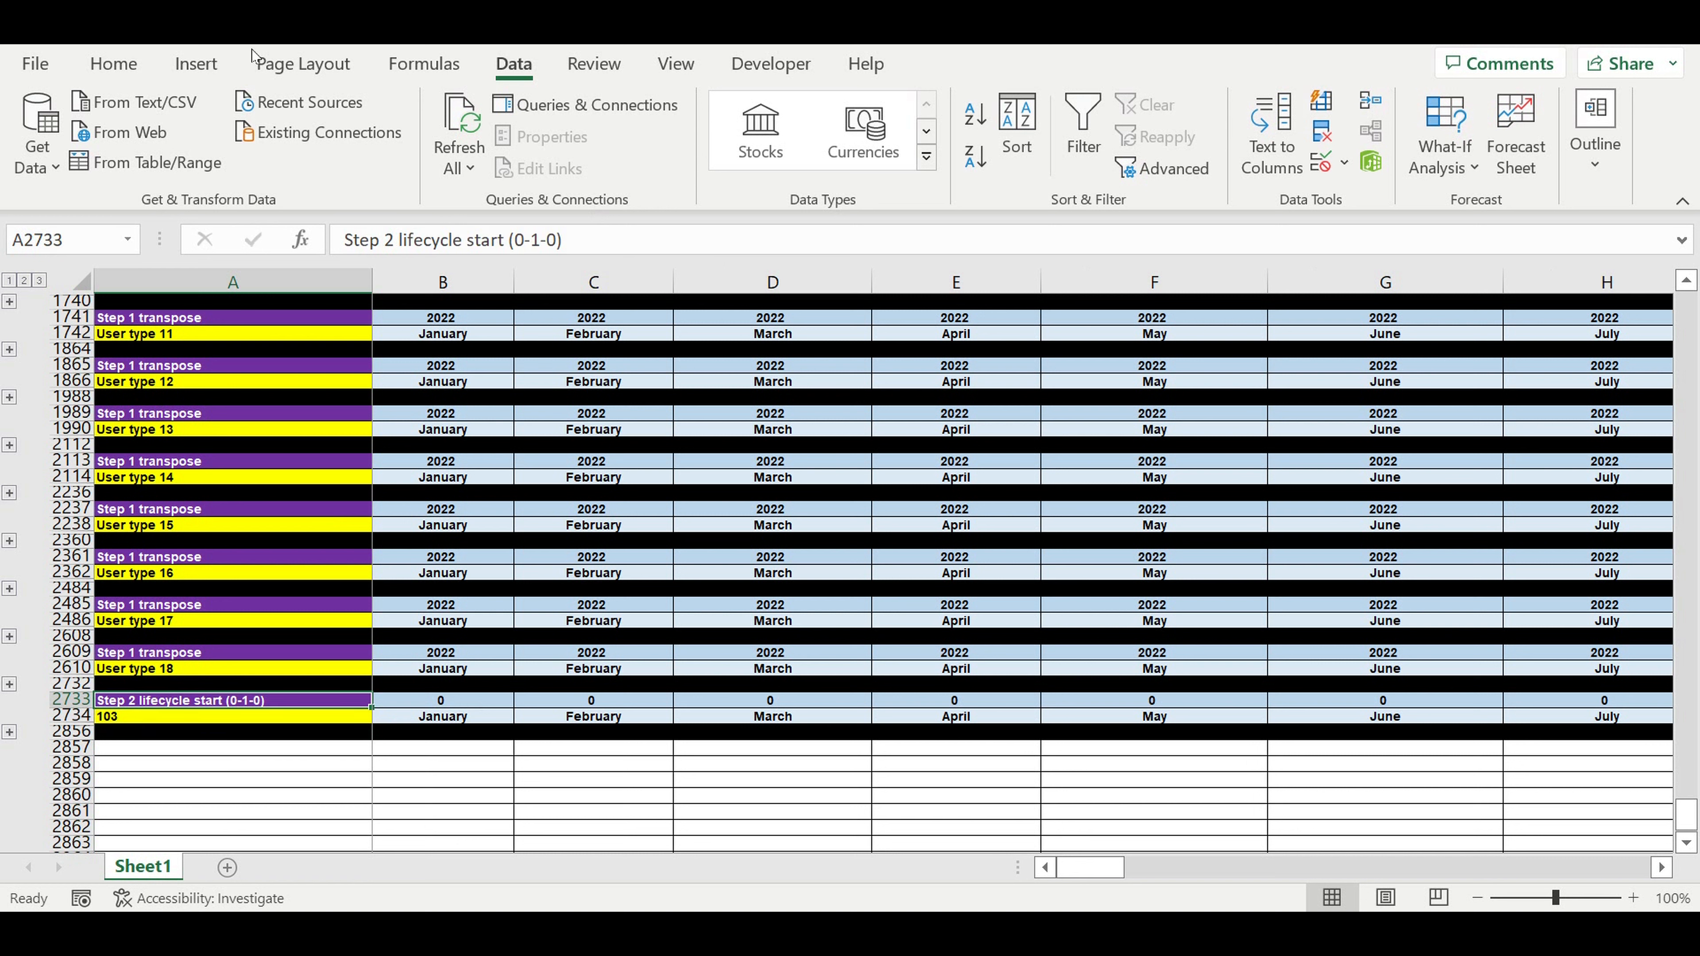
{"action": "left_click", "coordinate": [114, 64]}
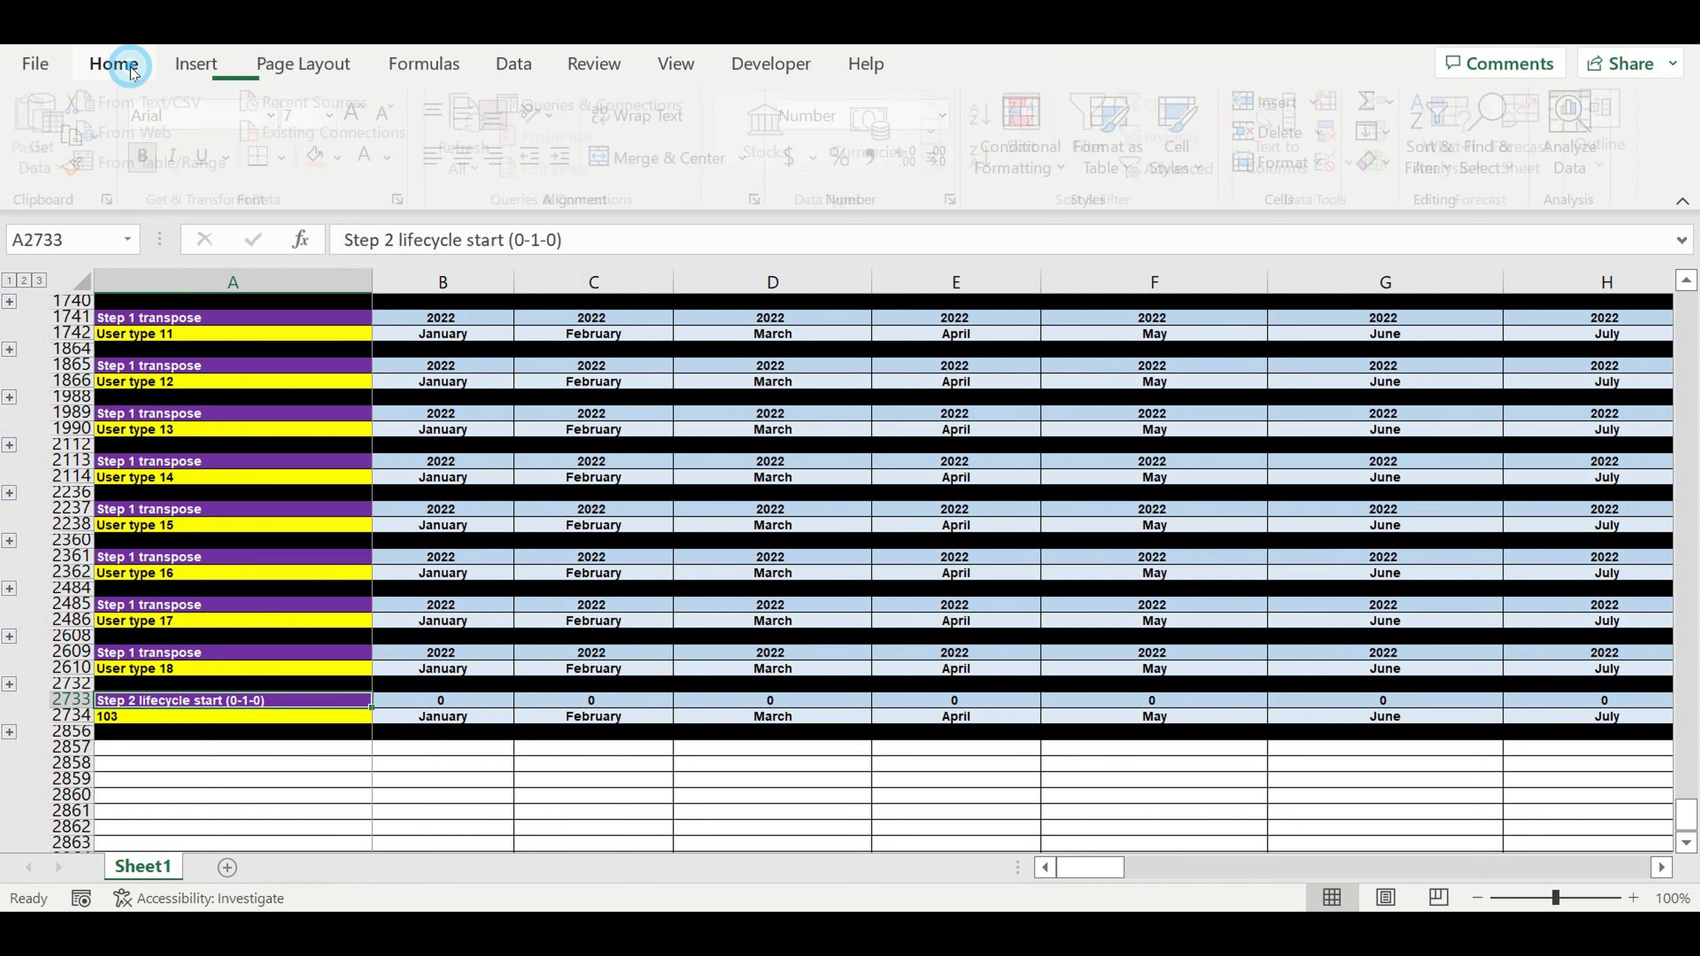
{"action": "left_click", "coordinate": [345, 156]}
{"action": "left_click", "coordinate": [321, 481]}
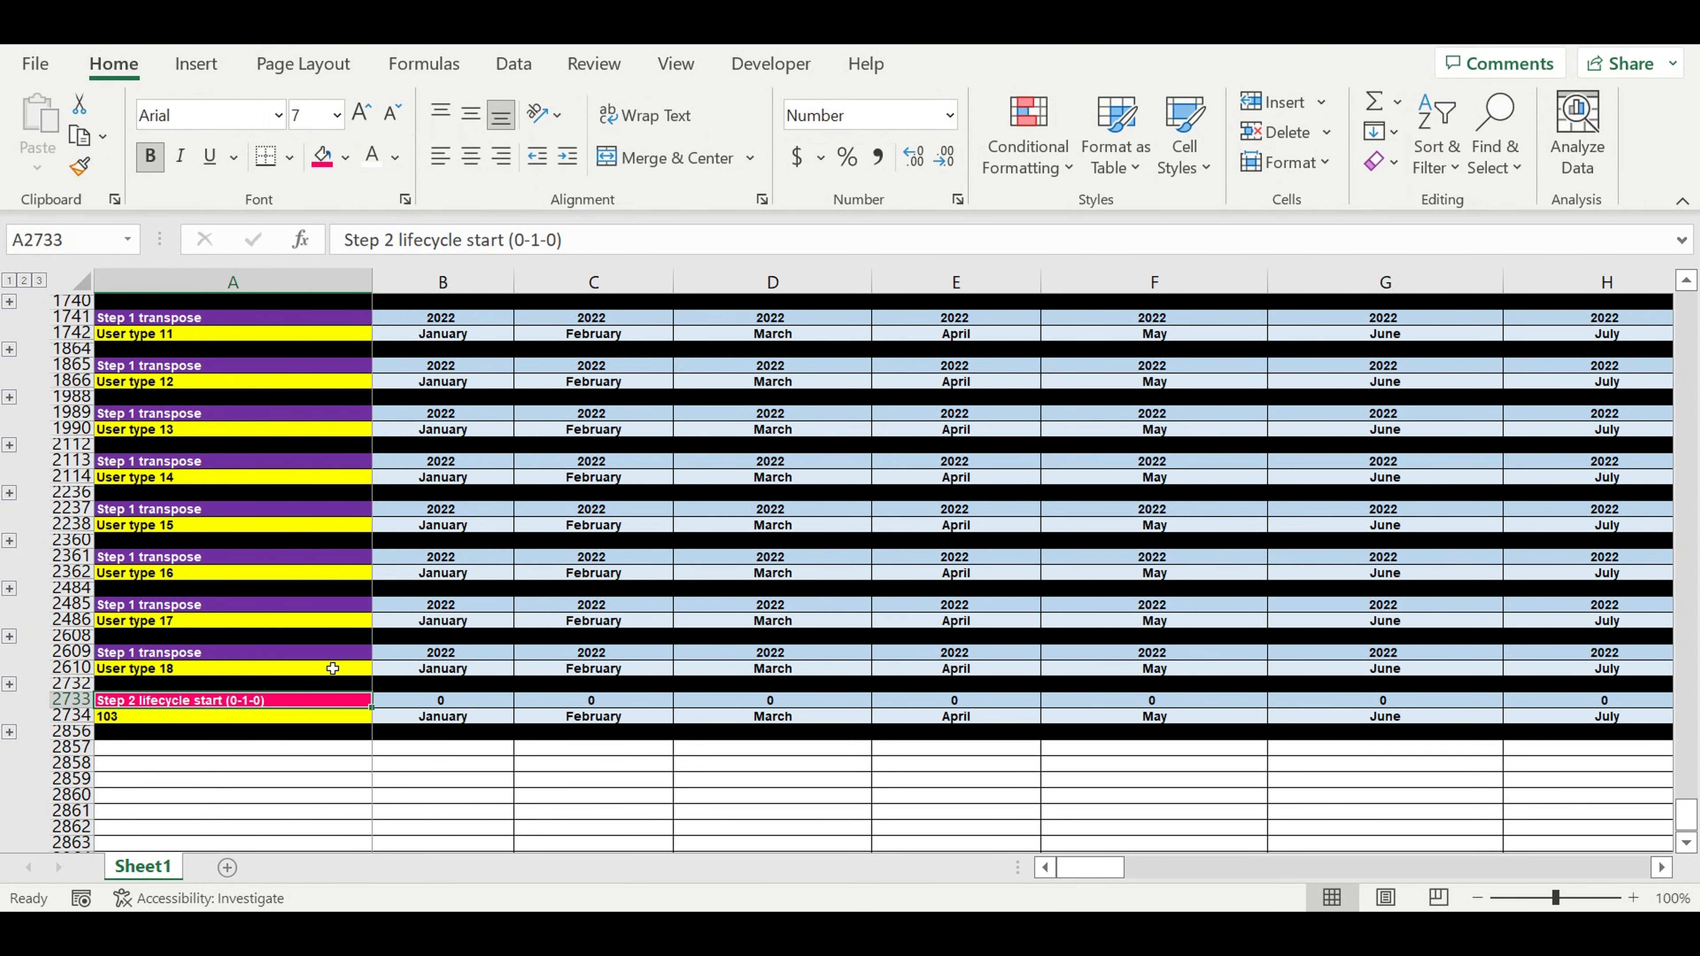
Link the user type label in A2734 to the User type 1 label with the formula =A502.
{"action": "left_click", "coordinate": [313, 723]}
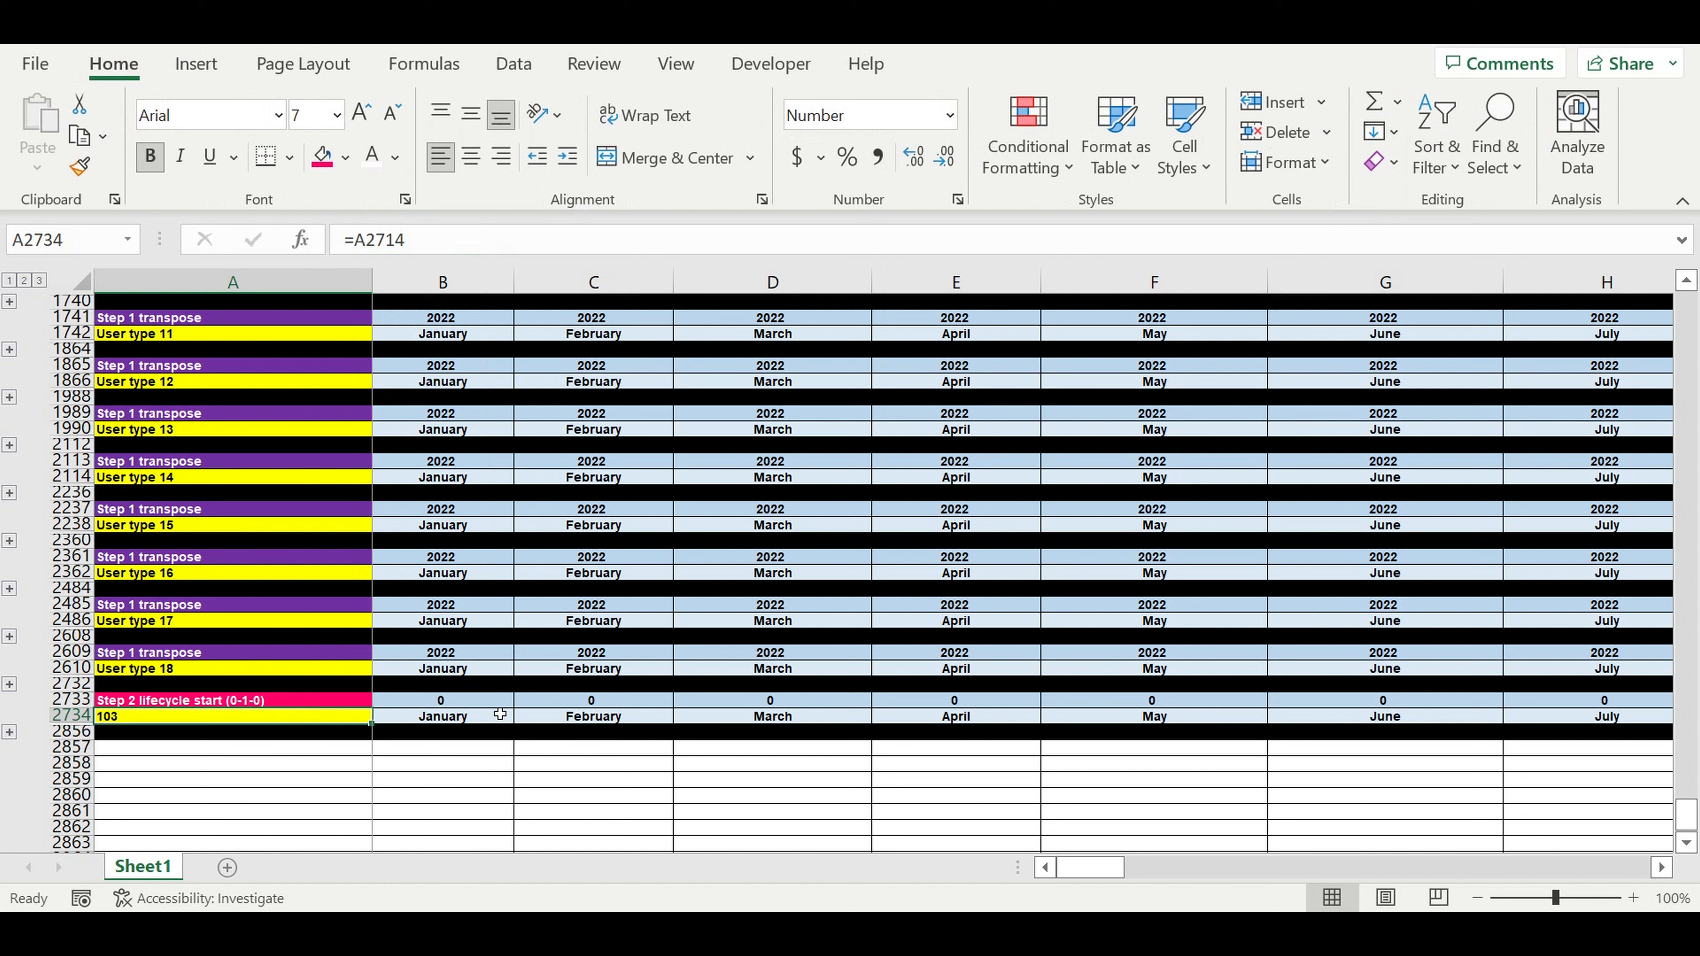
{"action": "type", "text": "="}
{"action": "scroll", "coordinate": [311, 556], "scroll_direction": "up", "scroll_amount": 11}
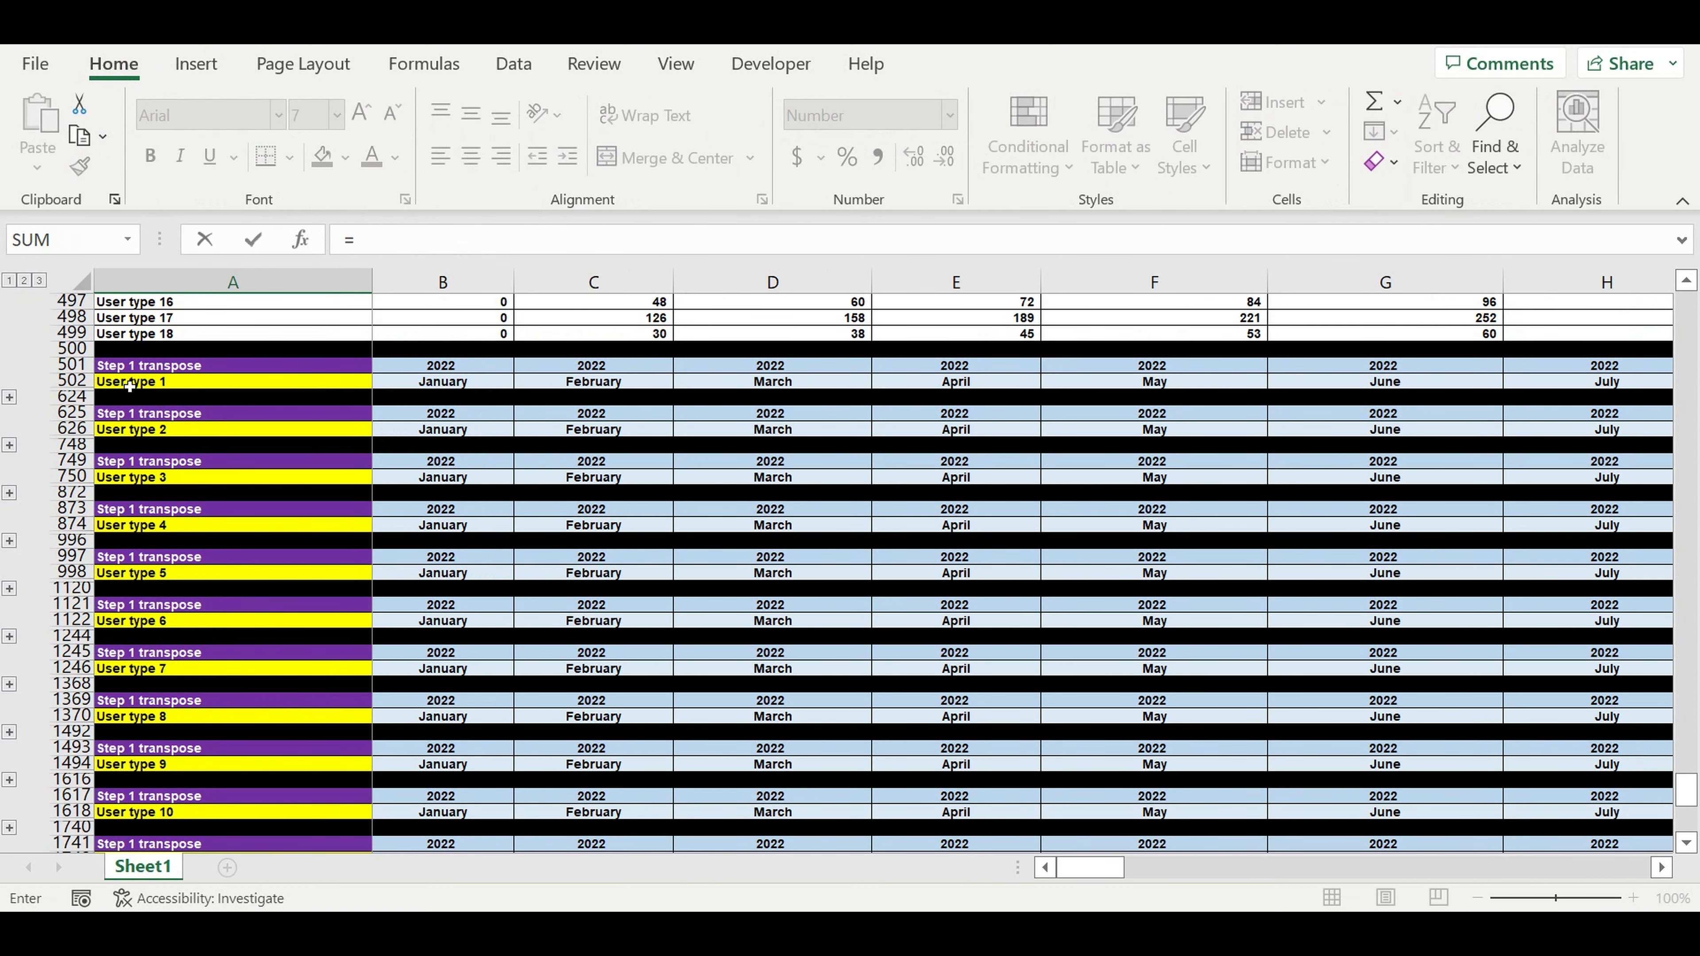
{"action": "left_click", "coordinate": [129, 387]}
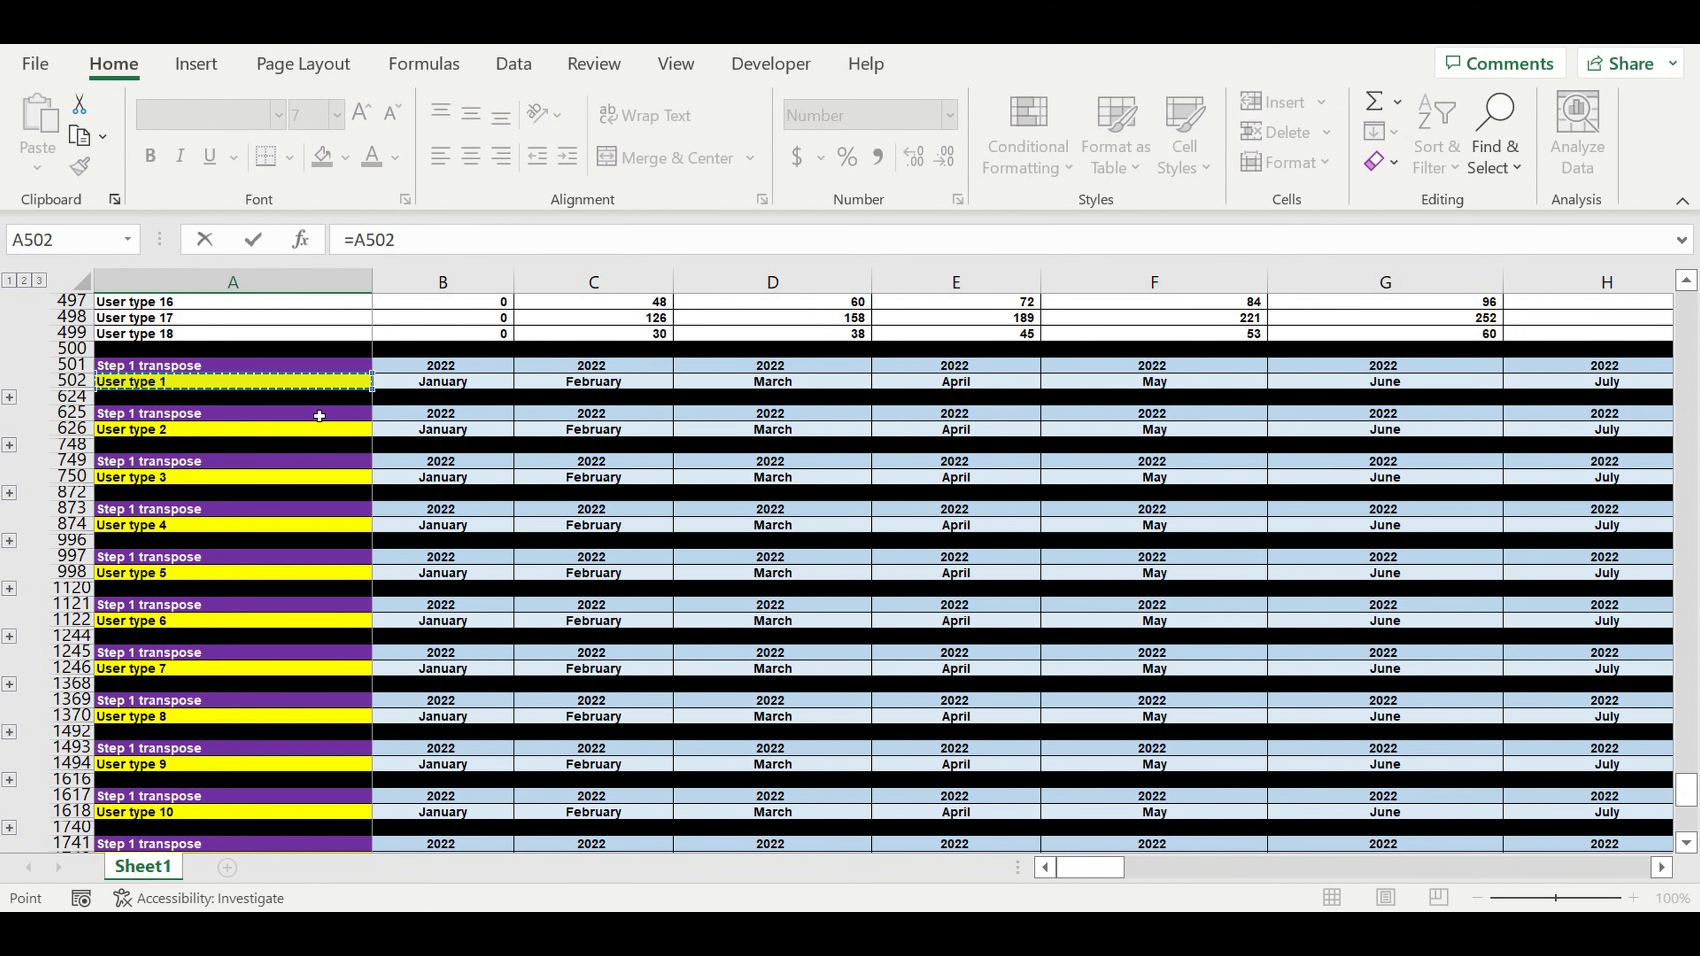
{"action": "key", "text": "Return"}
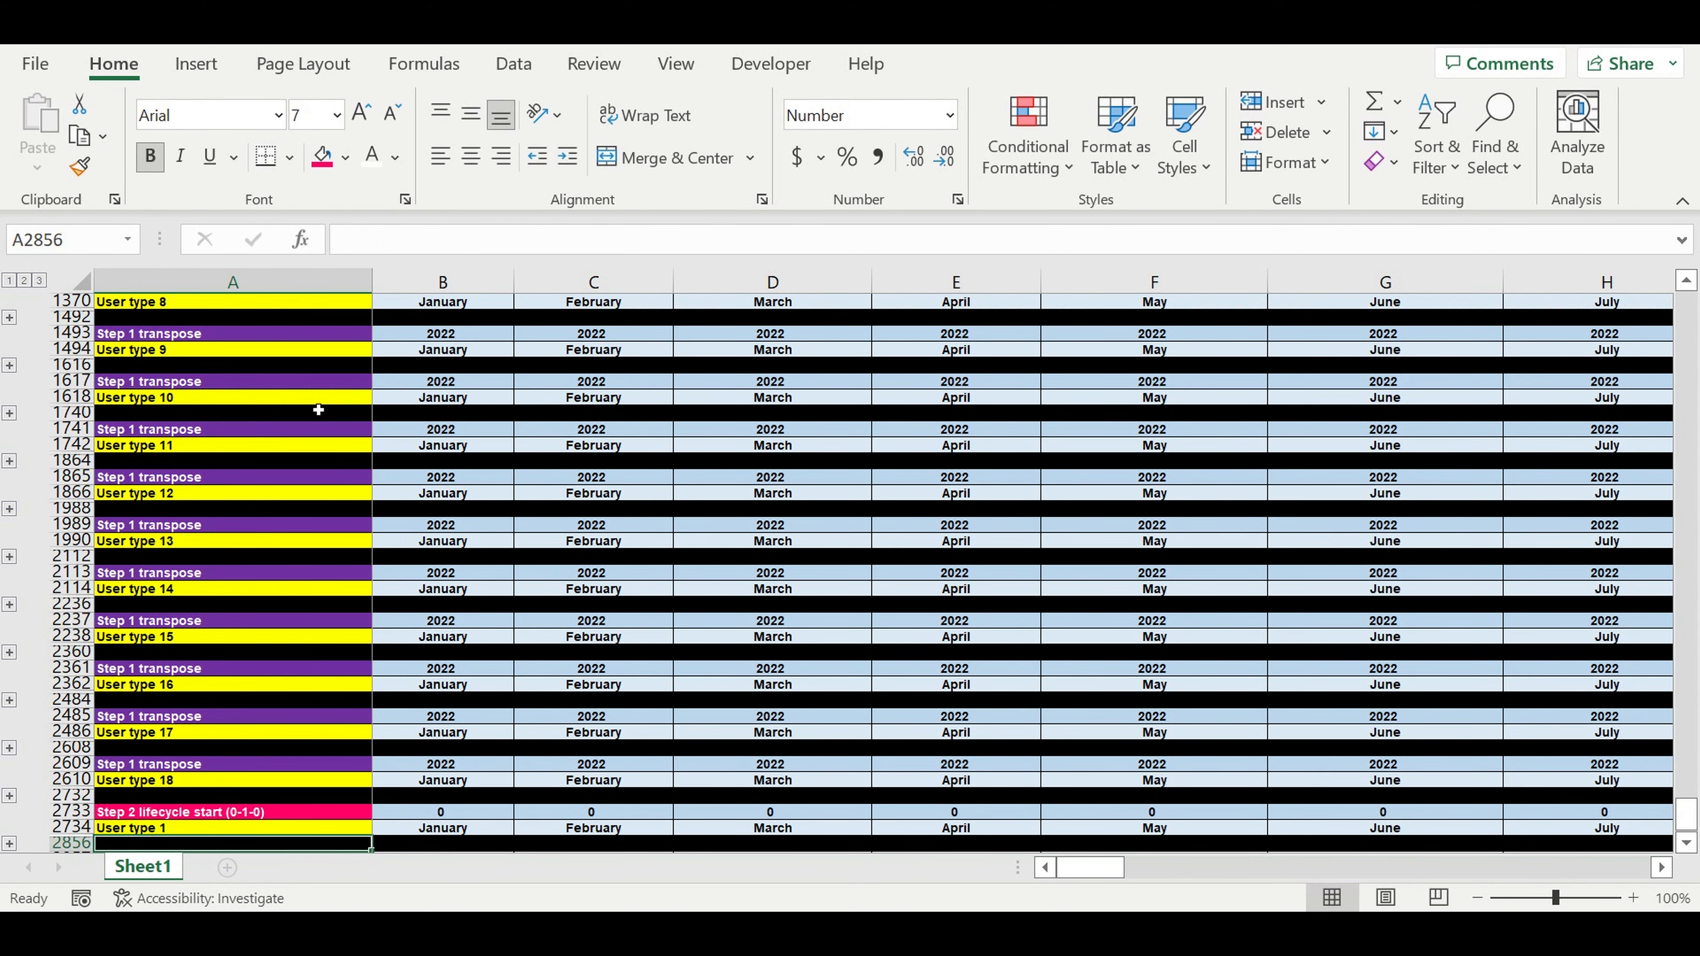
Format the User type 1 label in A2734 with a dark blue fill and white text.
{"action": "scroll", "coordinate": [718, 453], "scroll_direction": "down", "scroll_amount": 4}
{"action": "left_click", "coordinate": [203, 644]}
{"action": "left_click", "coordinate": [345, 157]}
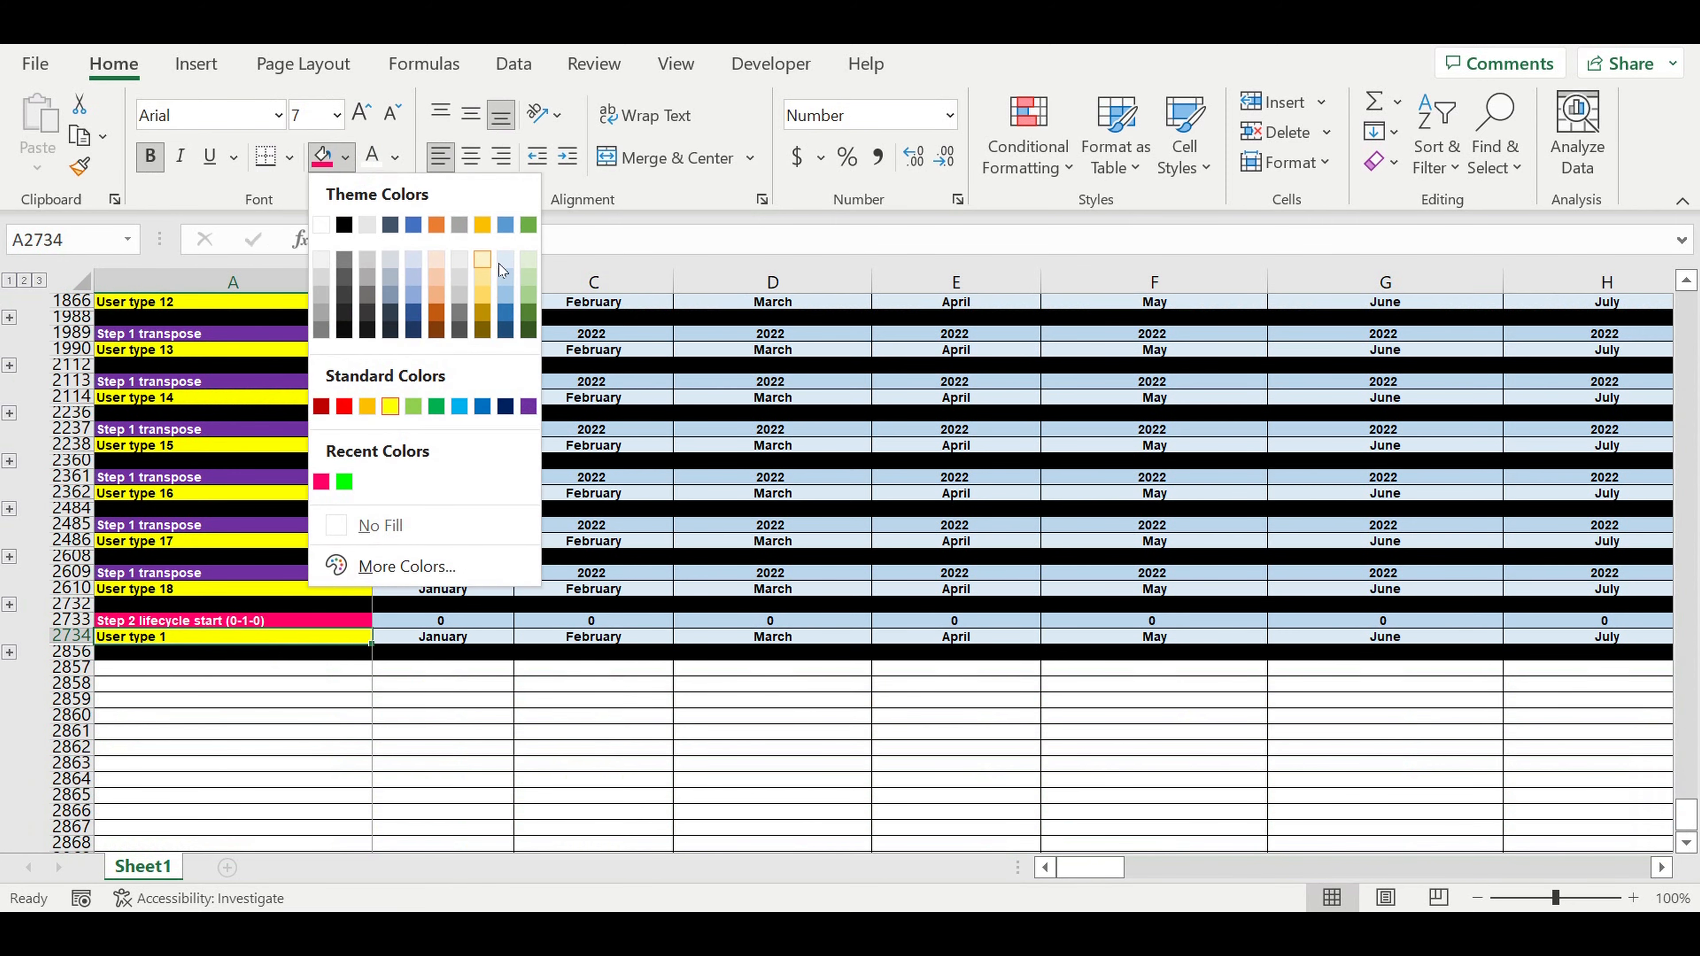
{"action": "left_click", "coordinate": [505, 310]}
{"action": "left_click", "coordinate": [373, 159]}
Link the Step 2 January year cell B2733 to the User type 1 Step 1 year with the formula =B501.
{"action": "left_click", "coordinate": [442, 620]}
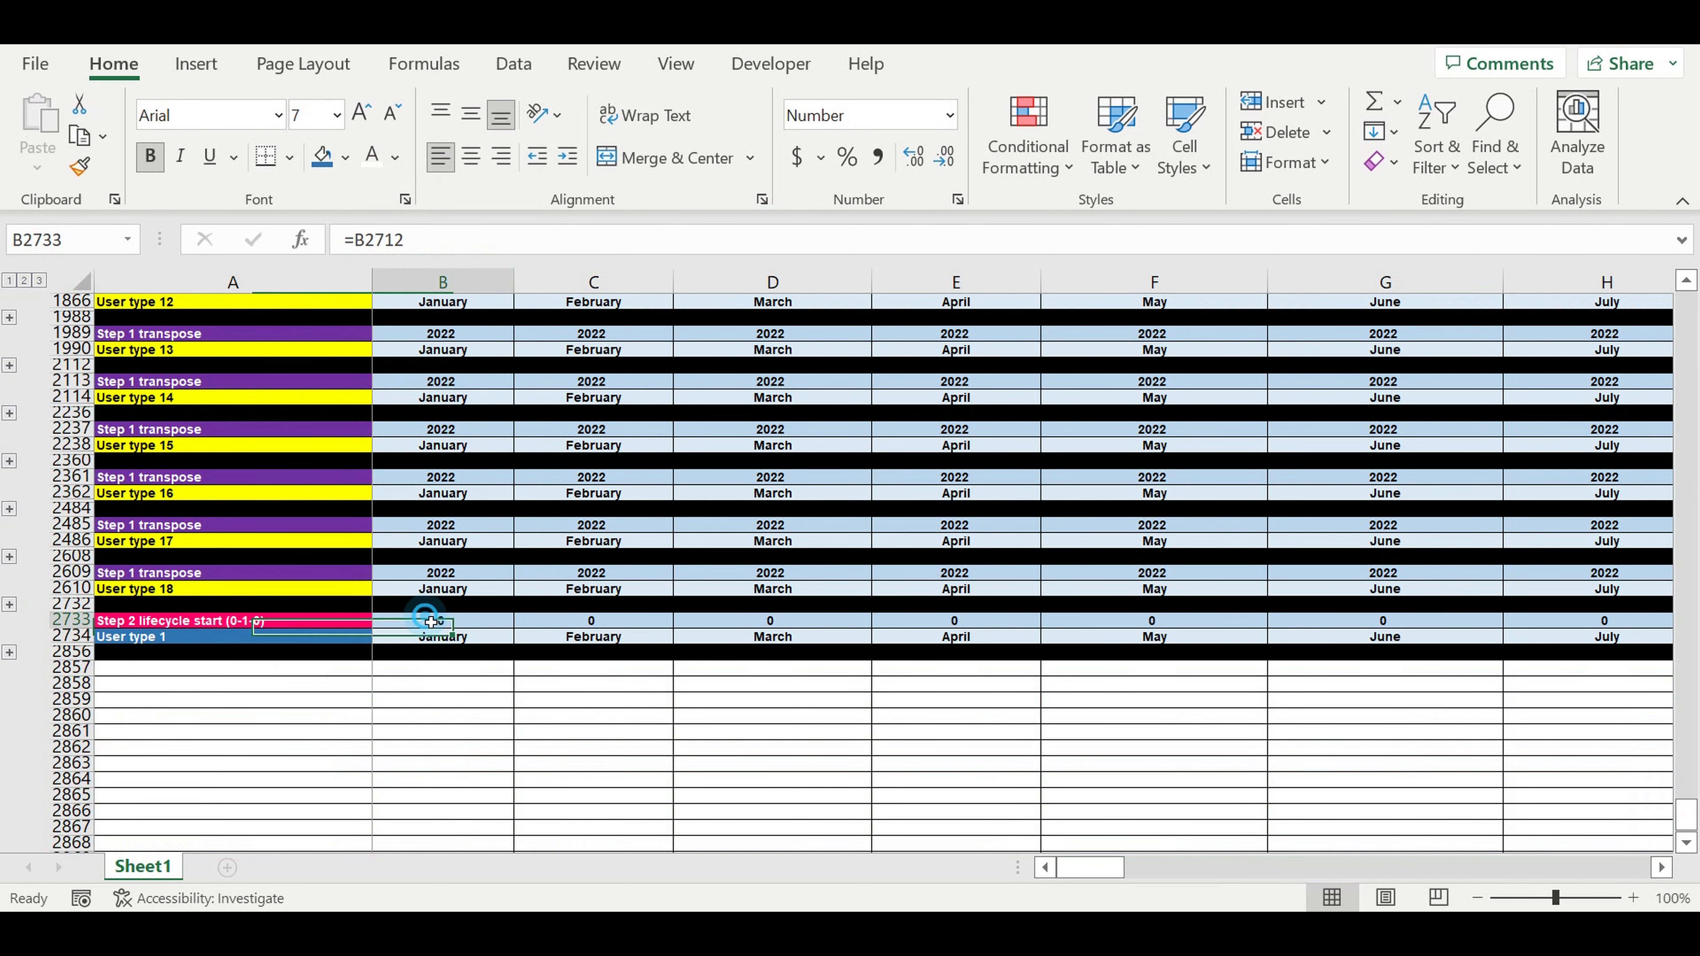
{"action": "type", "text": "="}
{"action": "scroll", "coordinate": [509, 603], "scroll_direction": "up", "scroll_amount": 12}
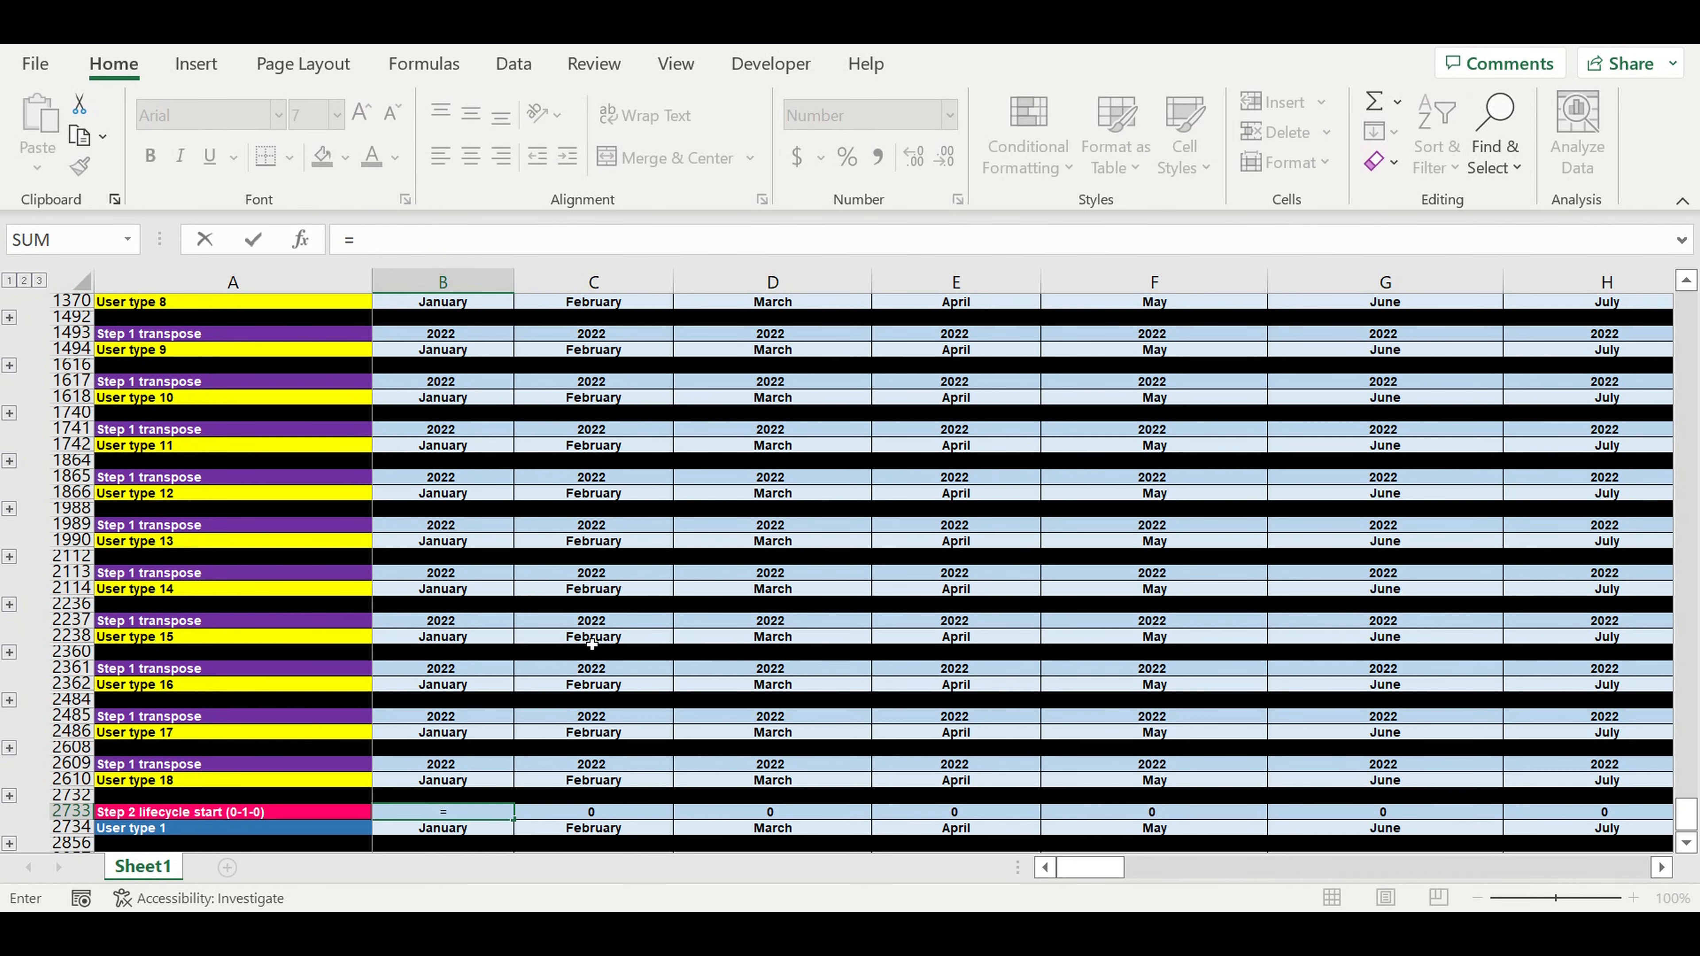
{"action": "scroll", "coordinate": [496, 501], "scroll_direction": "up", "scroll_amount": 3}
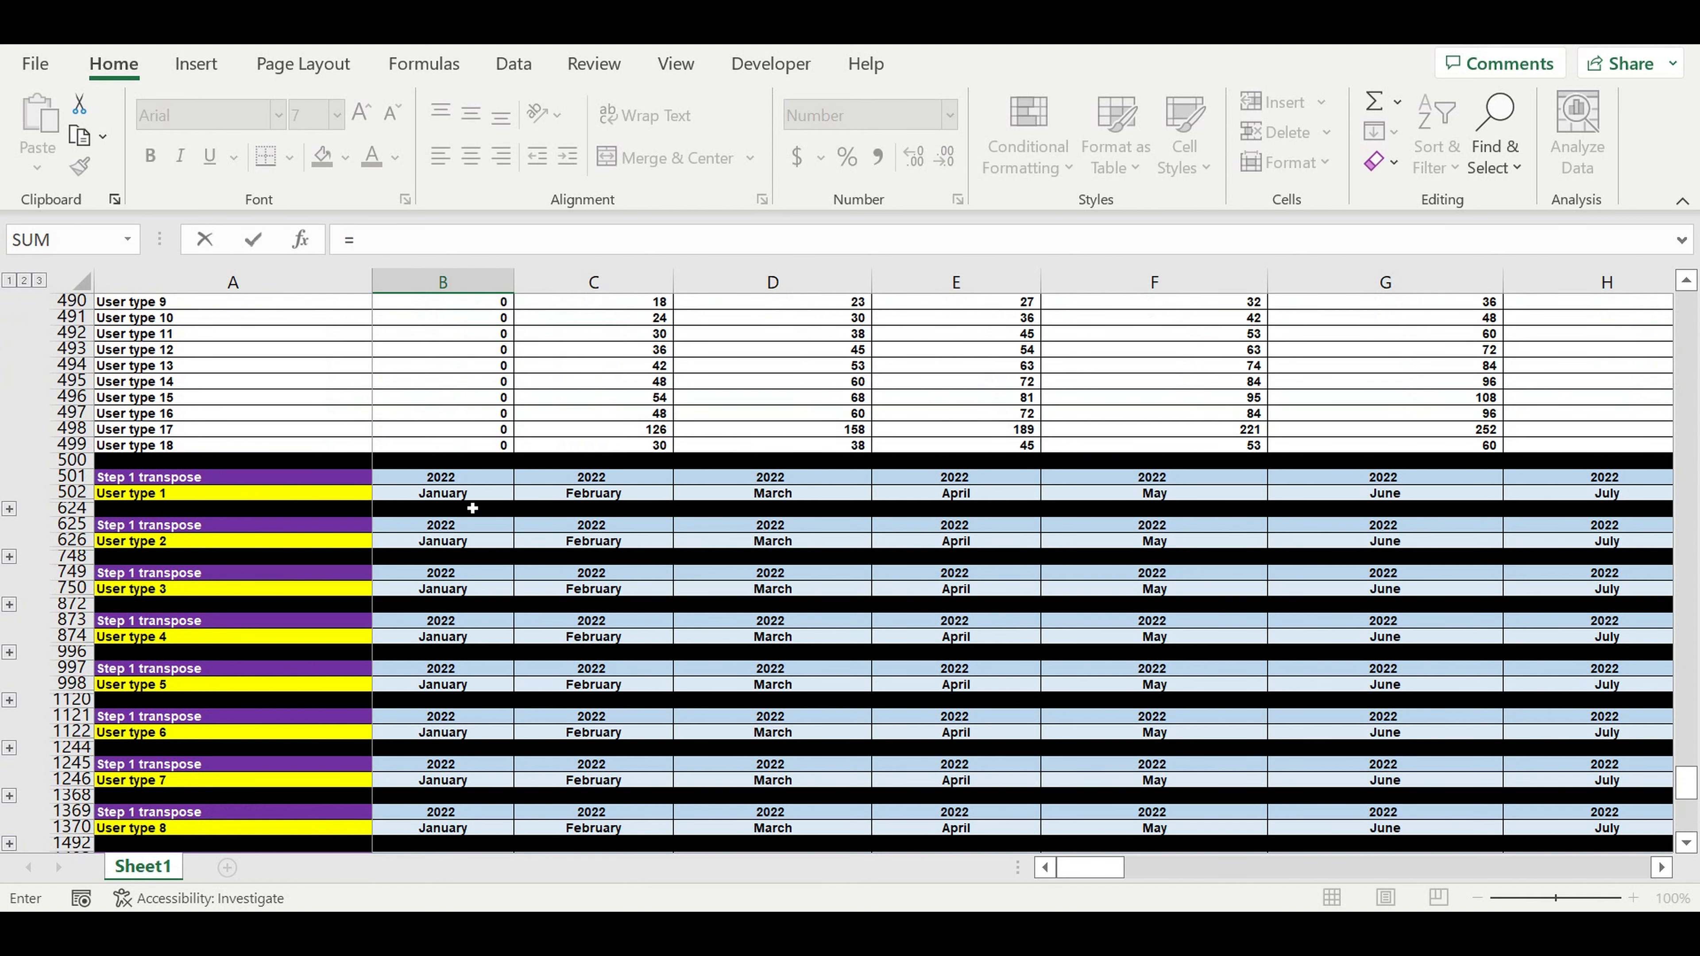
{"action": "left_click", "coordinate": [438, 478]}
{"action": "key", "text": "Return"}
{"action": "scroll", "coordinate": [376, 723], "scroll_direction": "down", "scroll_amount": 3}
{"action": "left_click", "coordinate": [364, 715]}
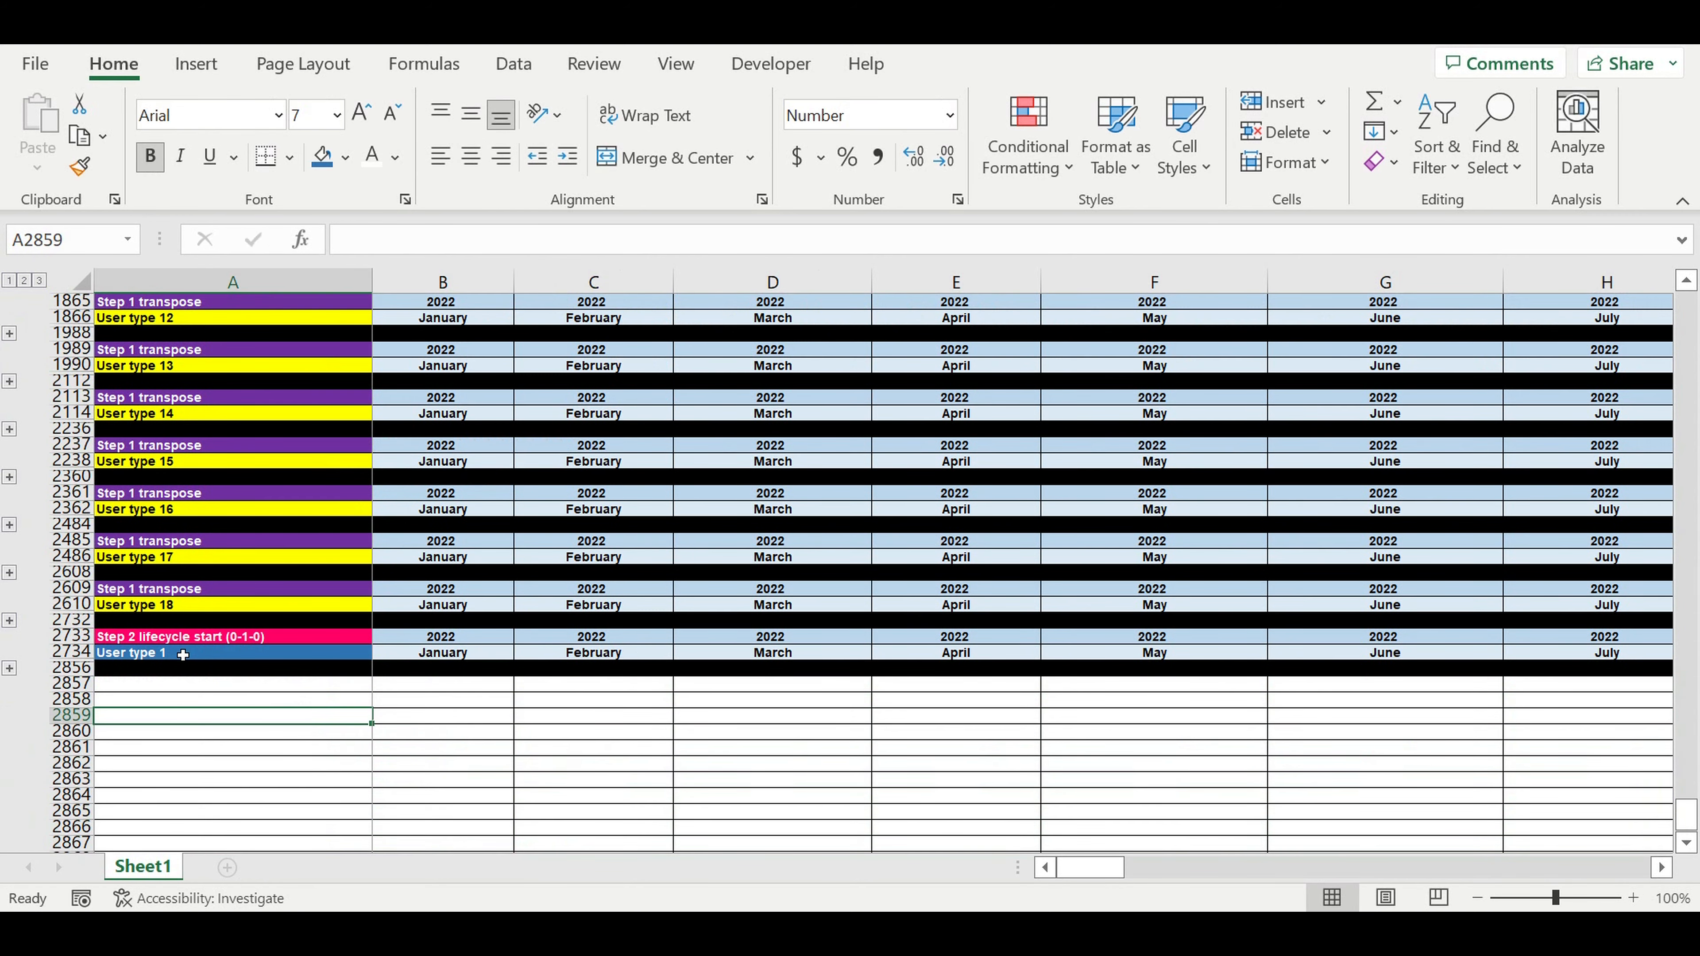
Expand the Step 2 User type 1 detail rows and clear the copied contents of B2736:D2742.
{"action": "left_click", "coordinate": [181, 653]}
{"action": "left_click", "coordinate": [10, 669]}
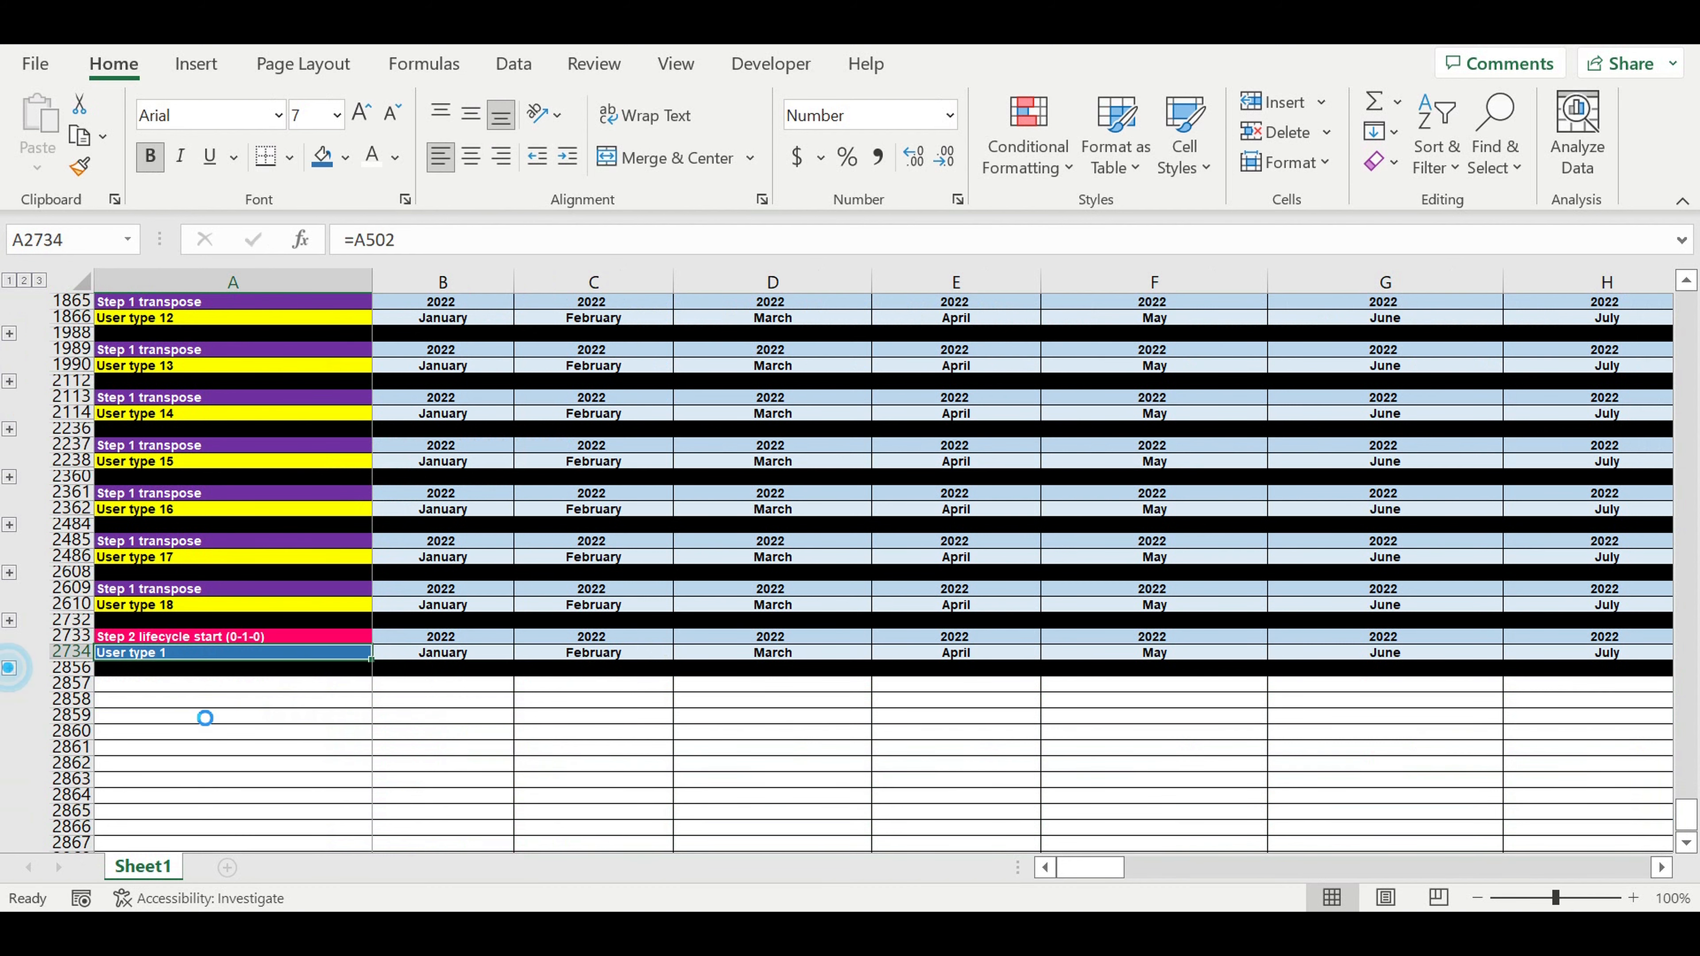
{"action": "scroll", "coordinate": [402, 696], "scroll_direction": "down", "scroll_amount": 20}
{"action": "scroll", "coordinate": [552, 681], "scroll_direction": "up", "scroll_amount": 20}
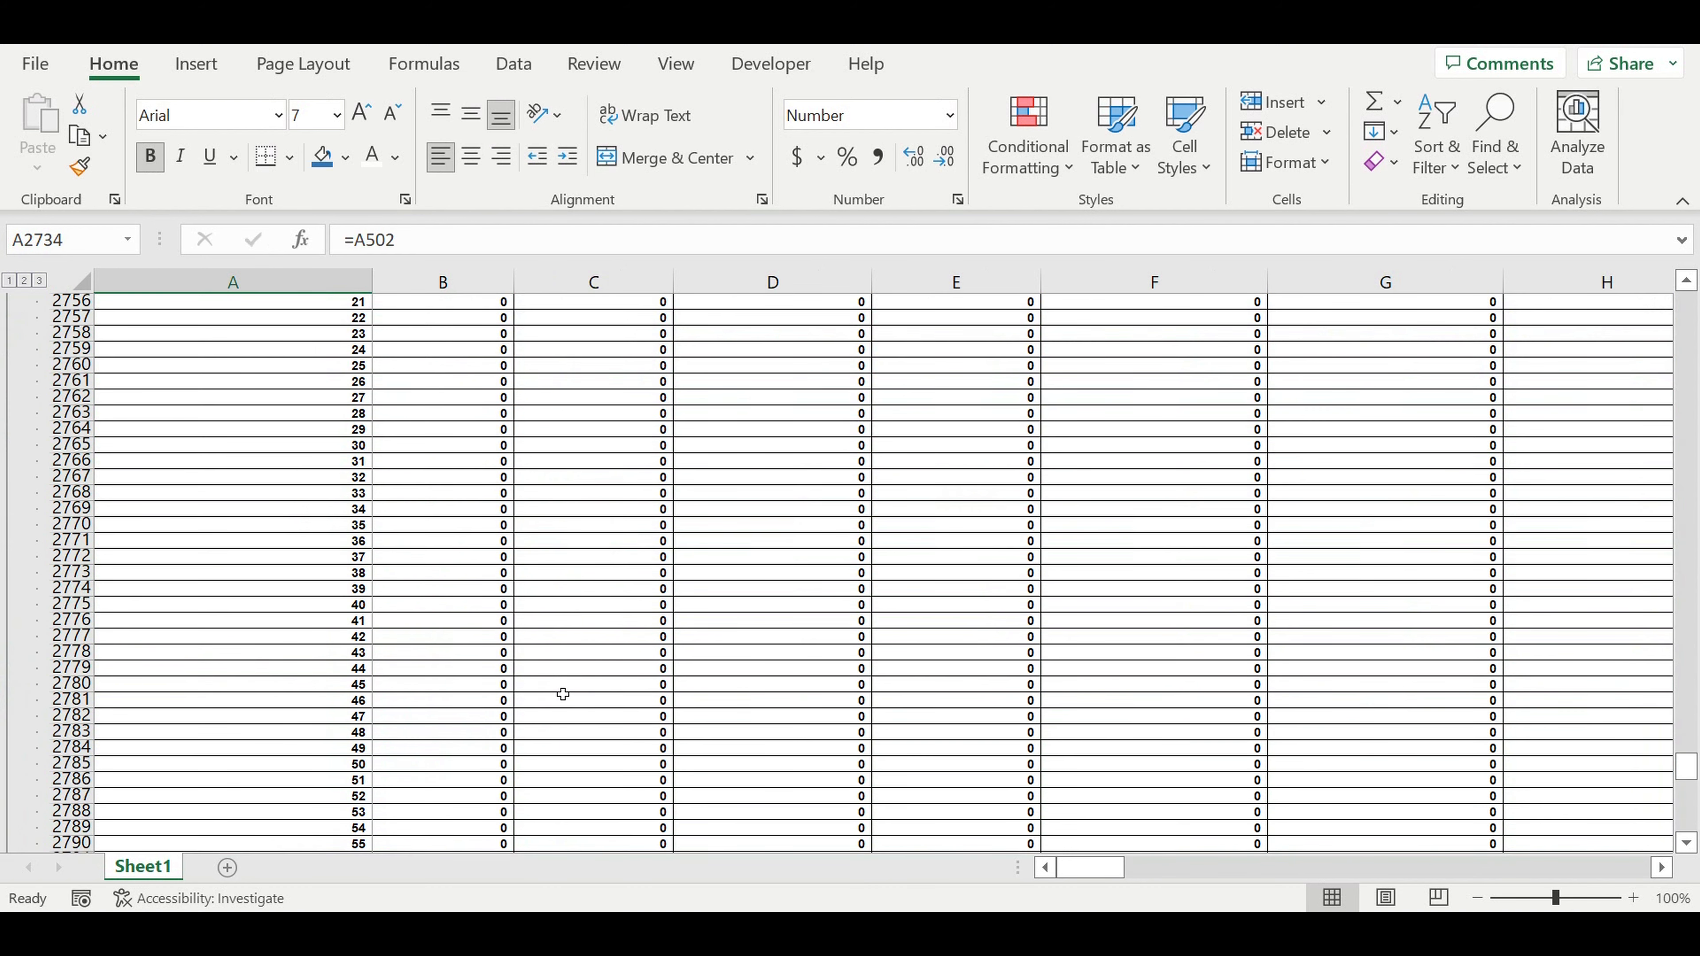
{"action": "left_click_drag", "start_coordinate": [460, 709], "coordinate": [723, 787]}
{"action": "key", "text": "Delete"}
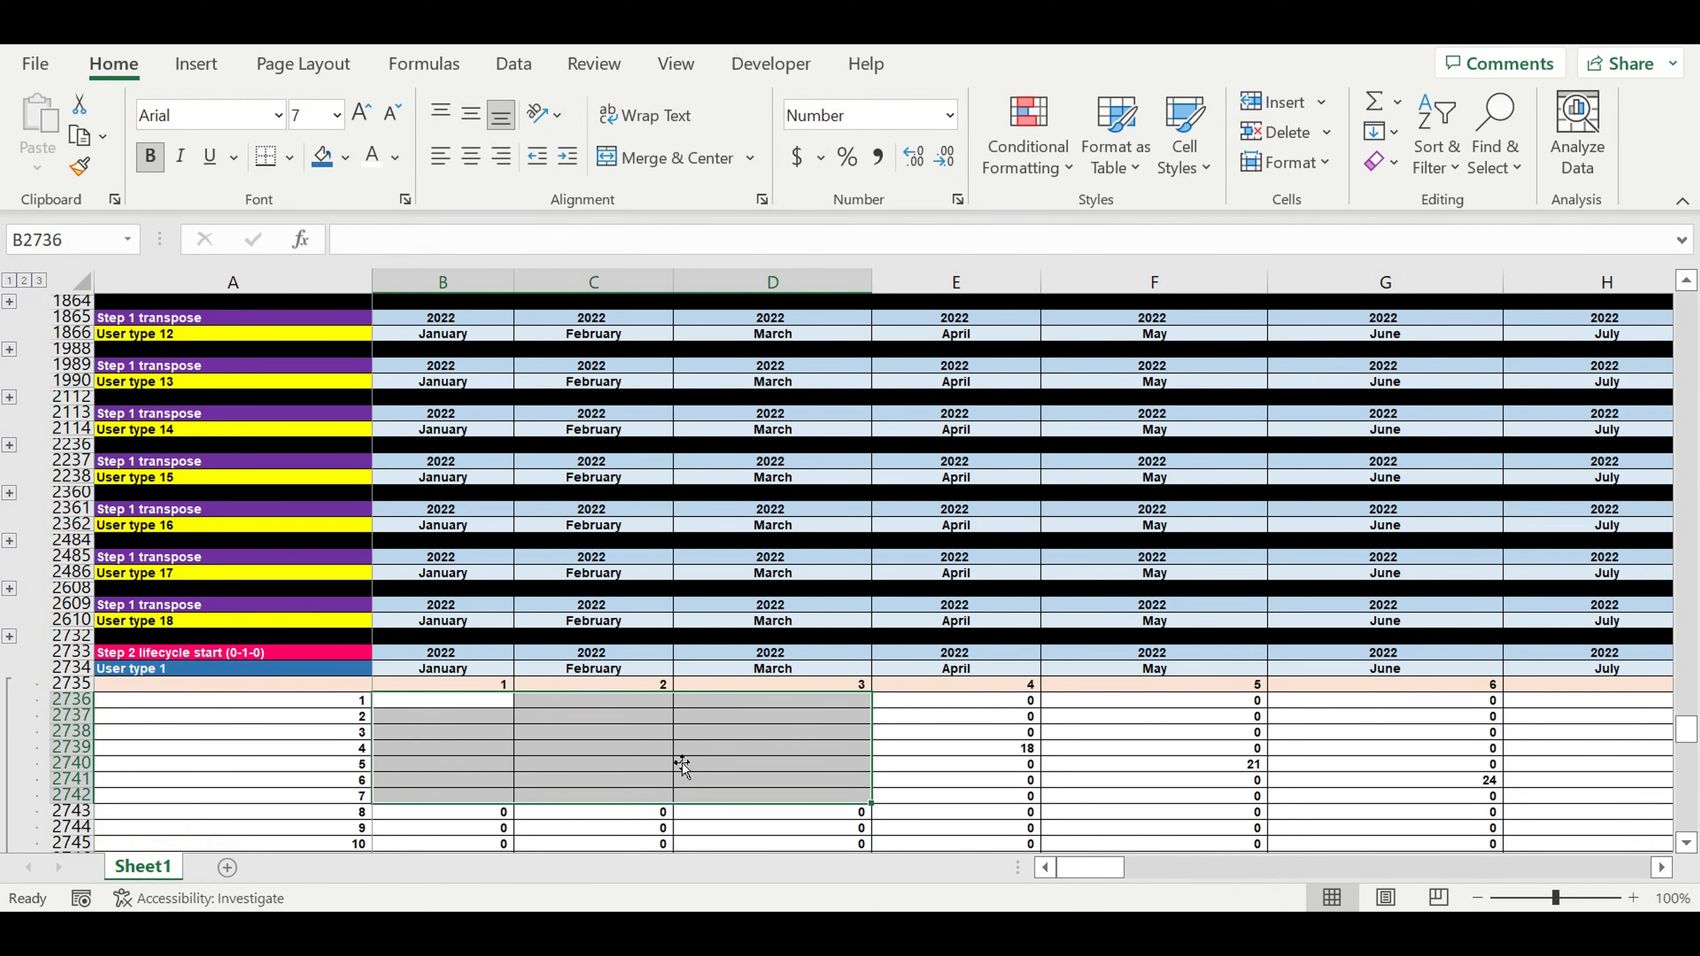
{"action": "left_click", "coordinate": [607, 722]}
Expand the detail rows of the Step 1 transpose block for User type 1.
{"action": "scroll", "coordinate": [414, 615], "scroll_direction": "up", "scroll_amount": 8}
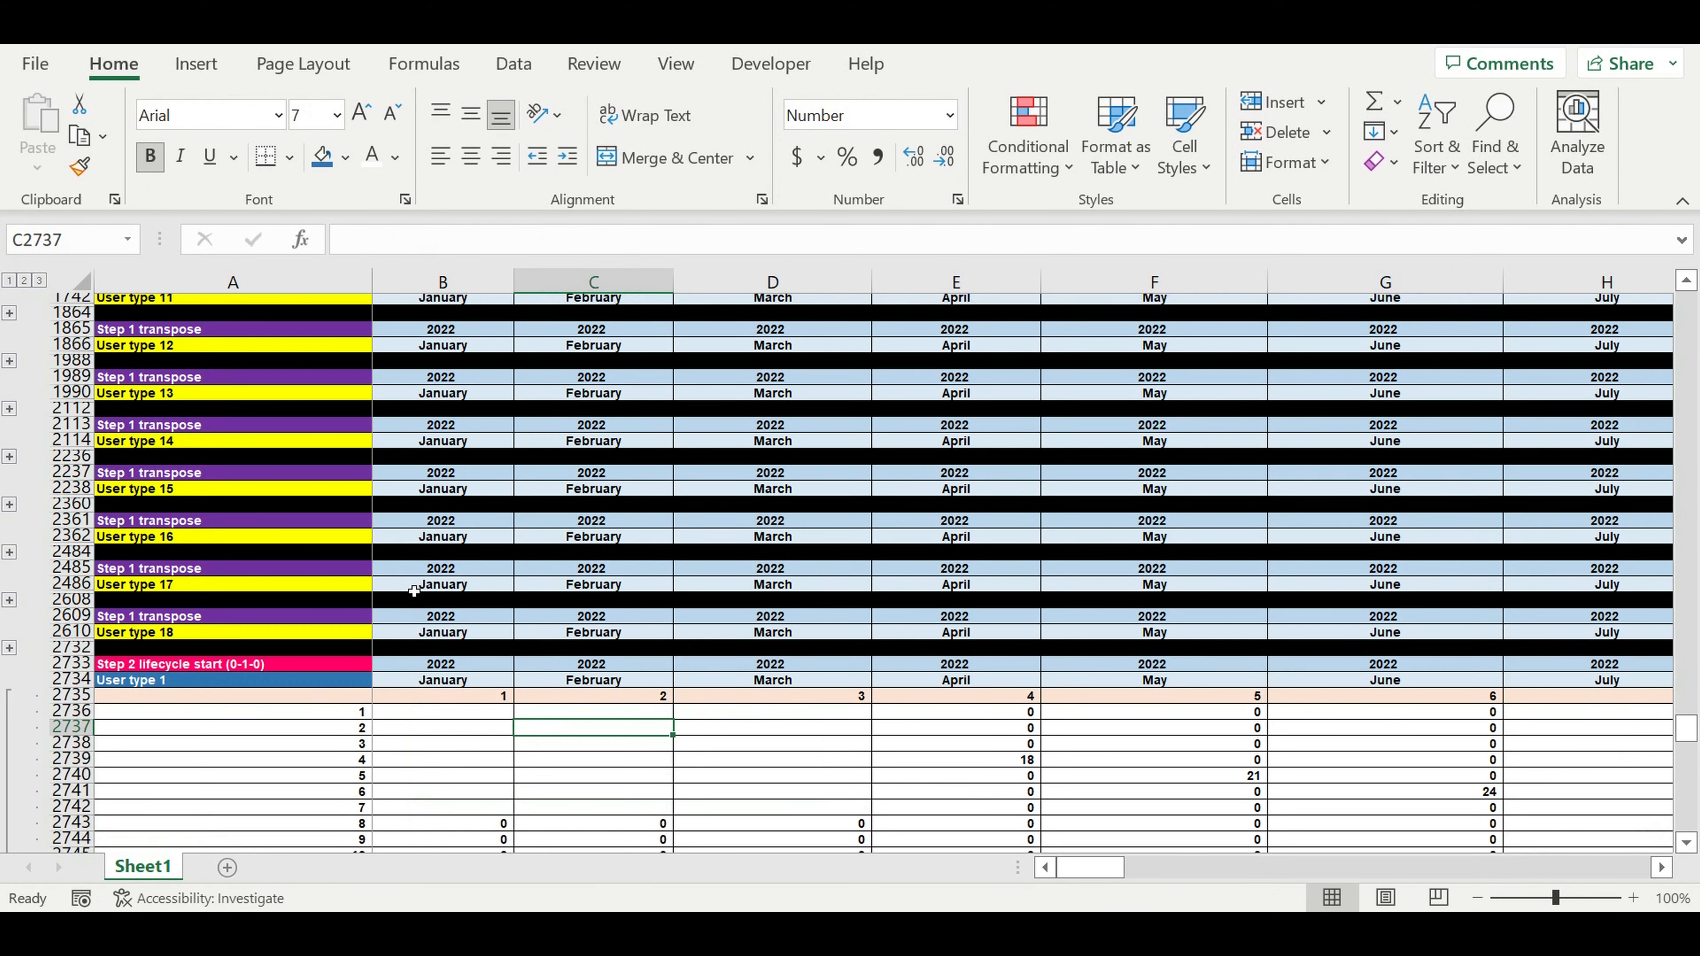
{"action": "scroll", "coordinate": [193, 413], "scroll_direction": "up", "scroll_amount": 4}
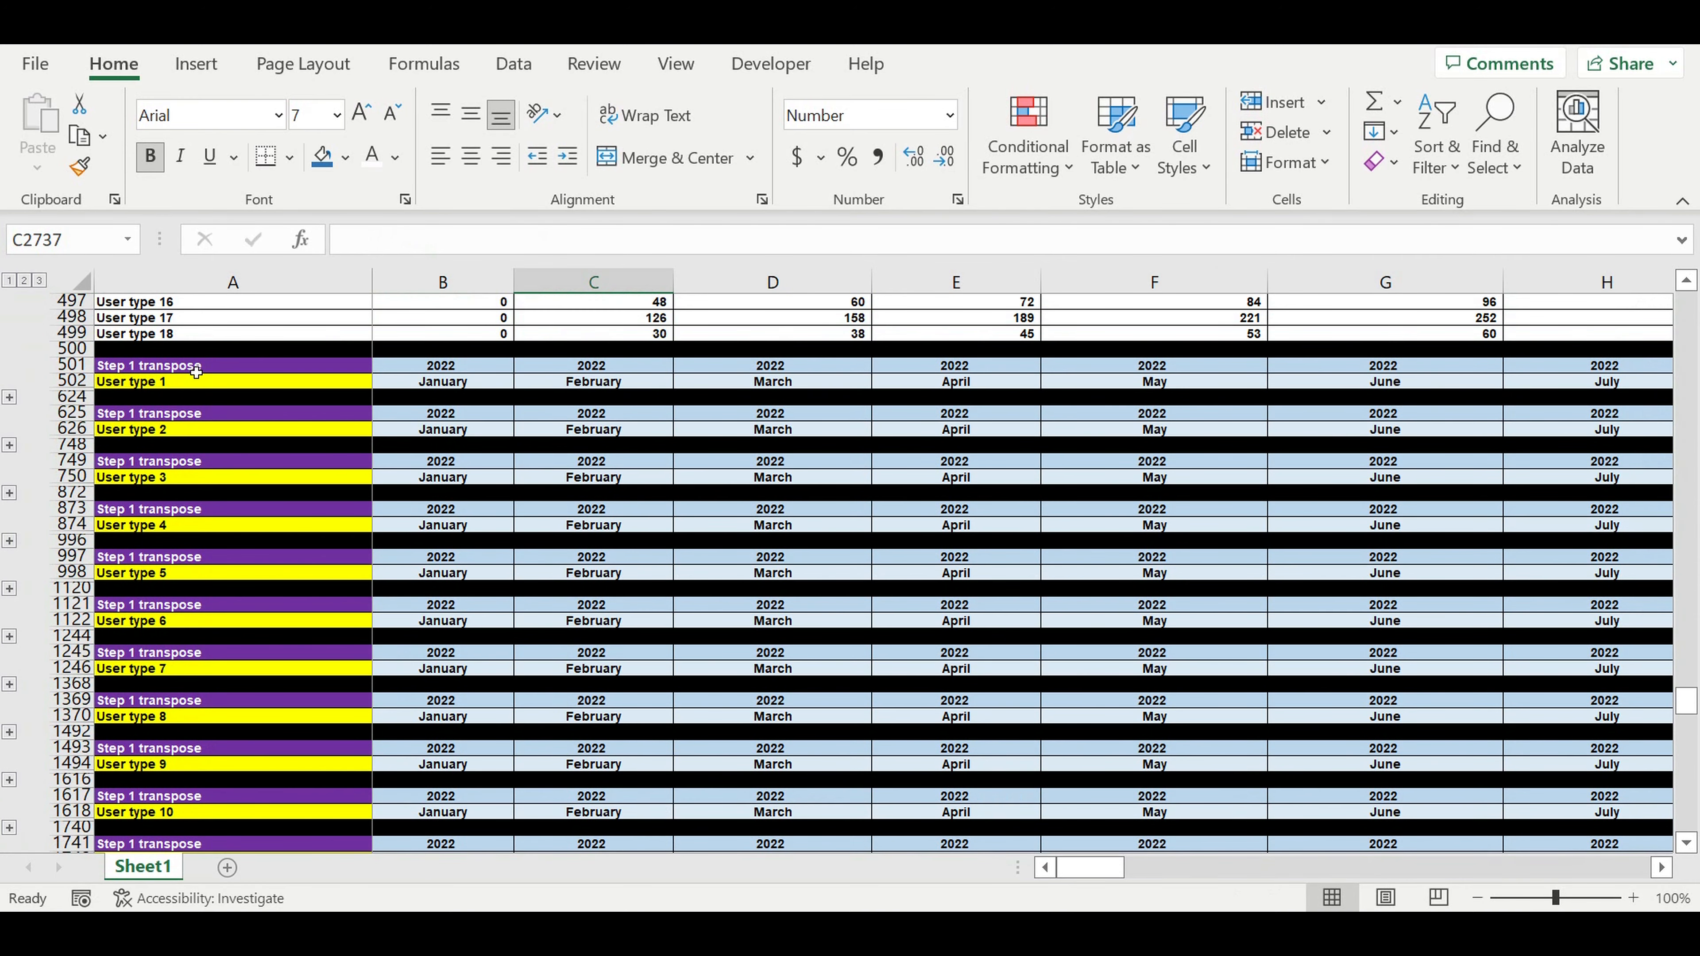
{"action": "left_click", "coordinate": [157, 371]}
{"action": "left_click", "coordinate": [119, 386]}
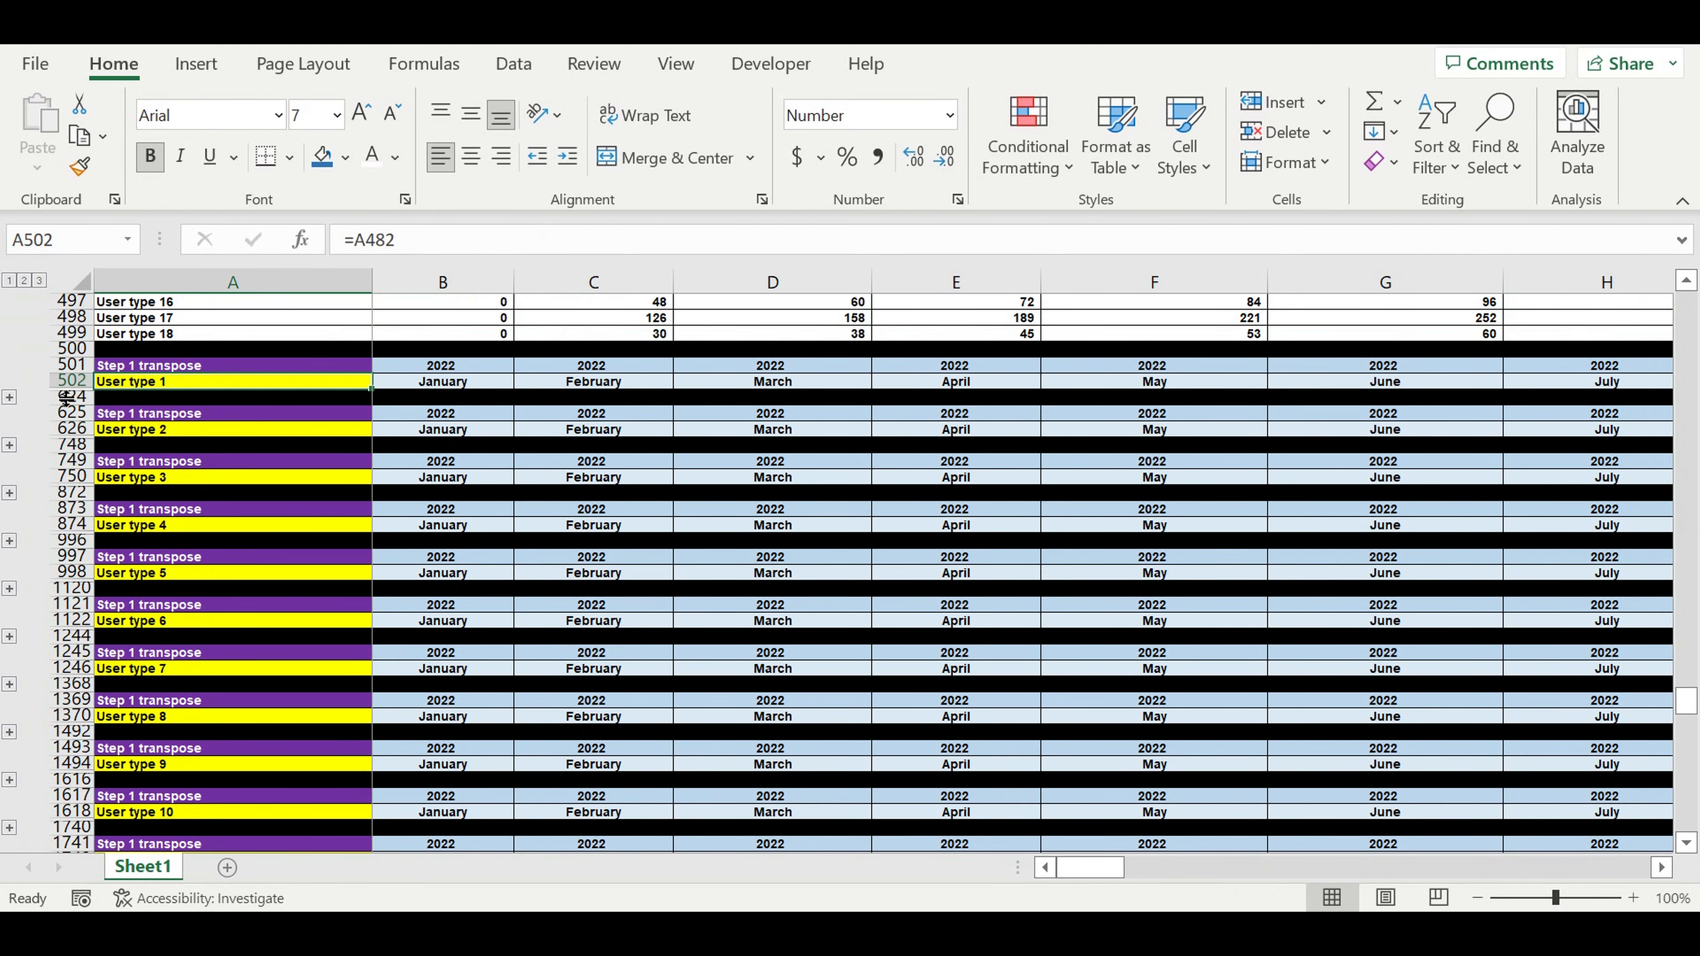
{"action": "left_click", "coordinate": [9, 397]}
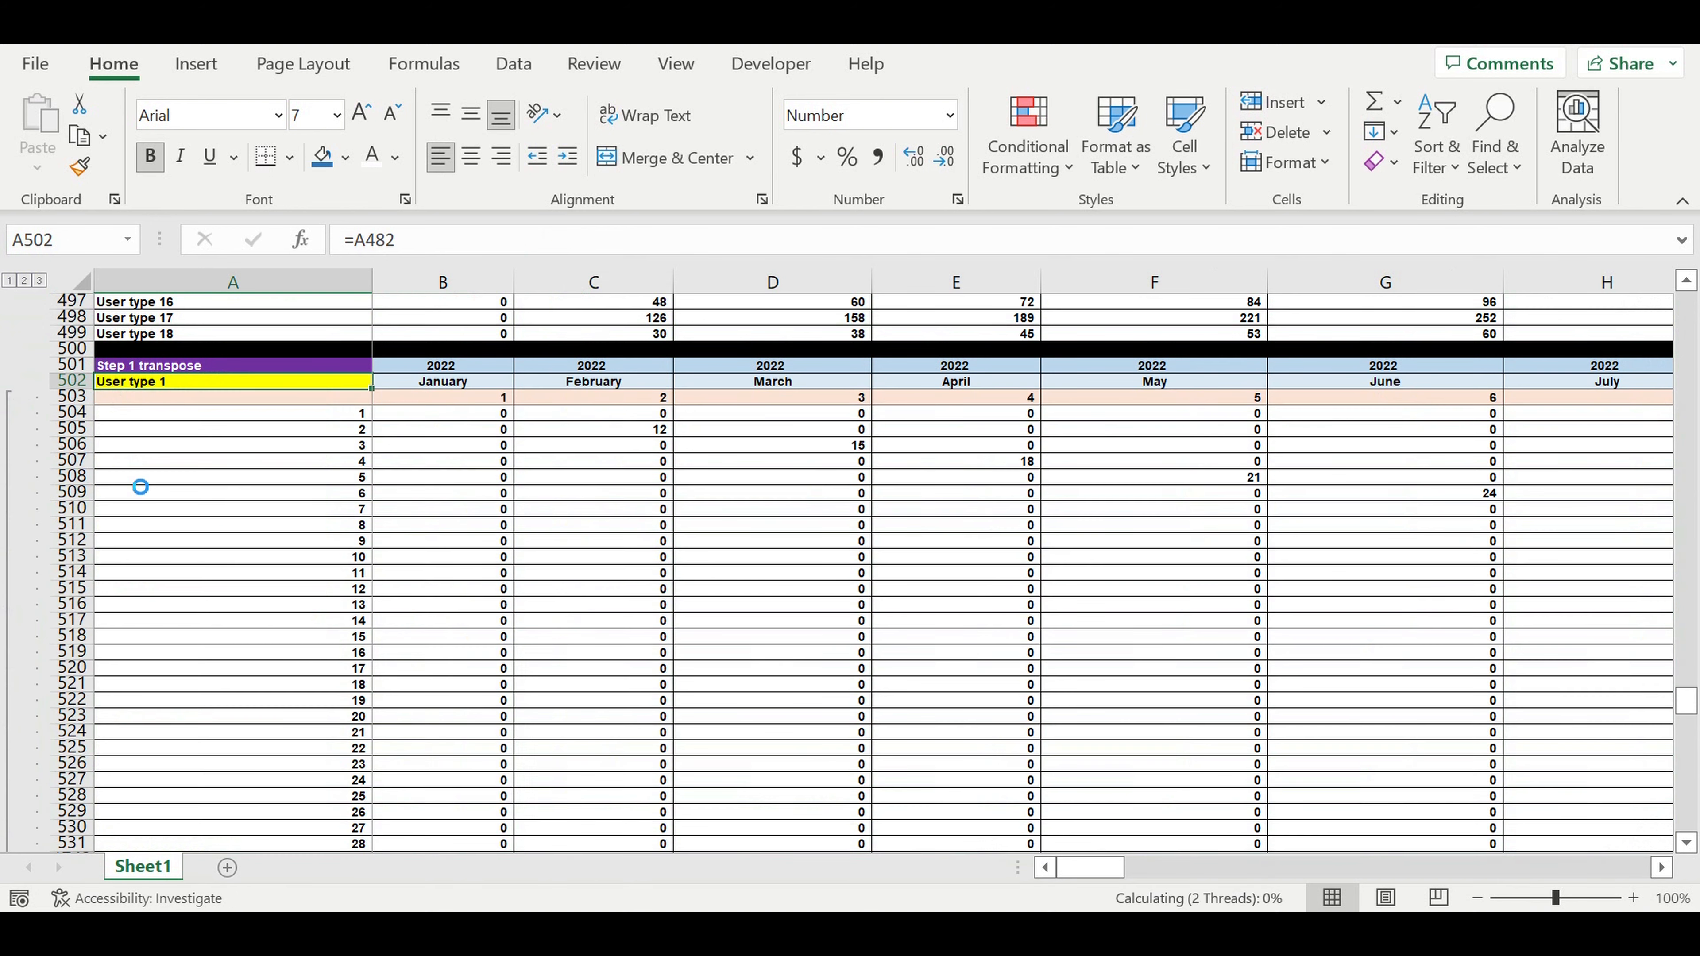
Enter the formula =IF(B504>0,1,0) in B2736, referencing the first Step 1 transpose value of User type 1.
{"action": "scroll", "coordinate": [493, 637], "scroll_direction": "down", "scroll_amount": 20}
{"action": "scroll", "coordinate": [598, 680], "scroll_direction": "down", "scroll_amount": 19}
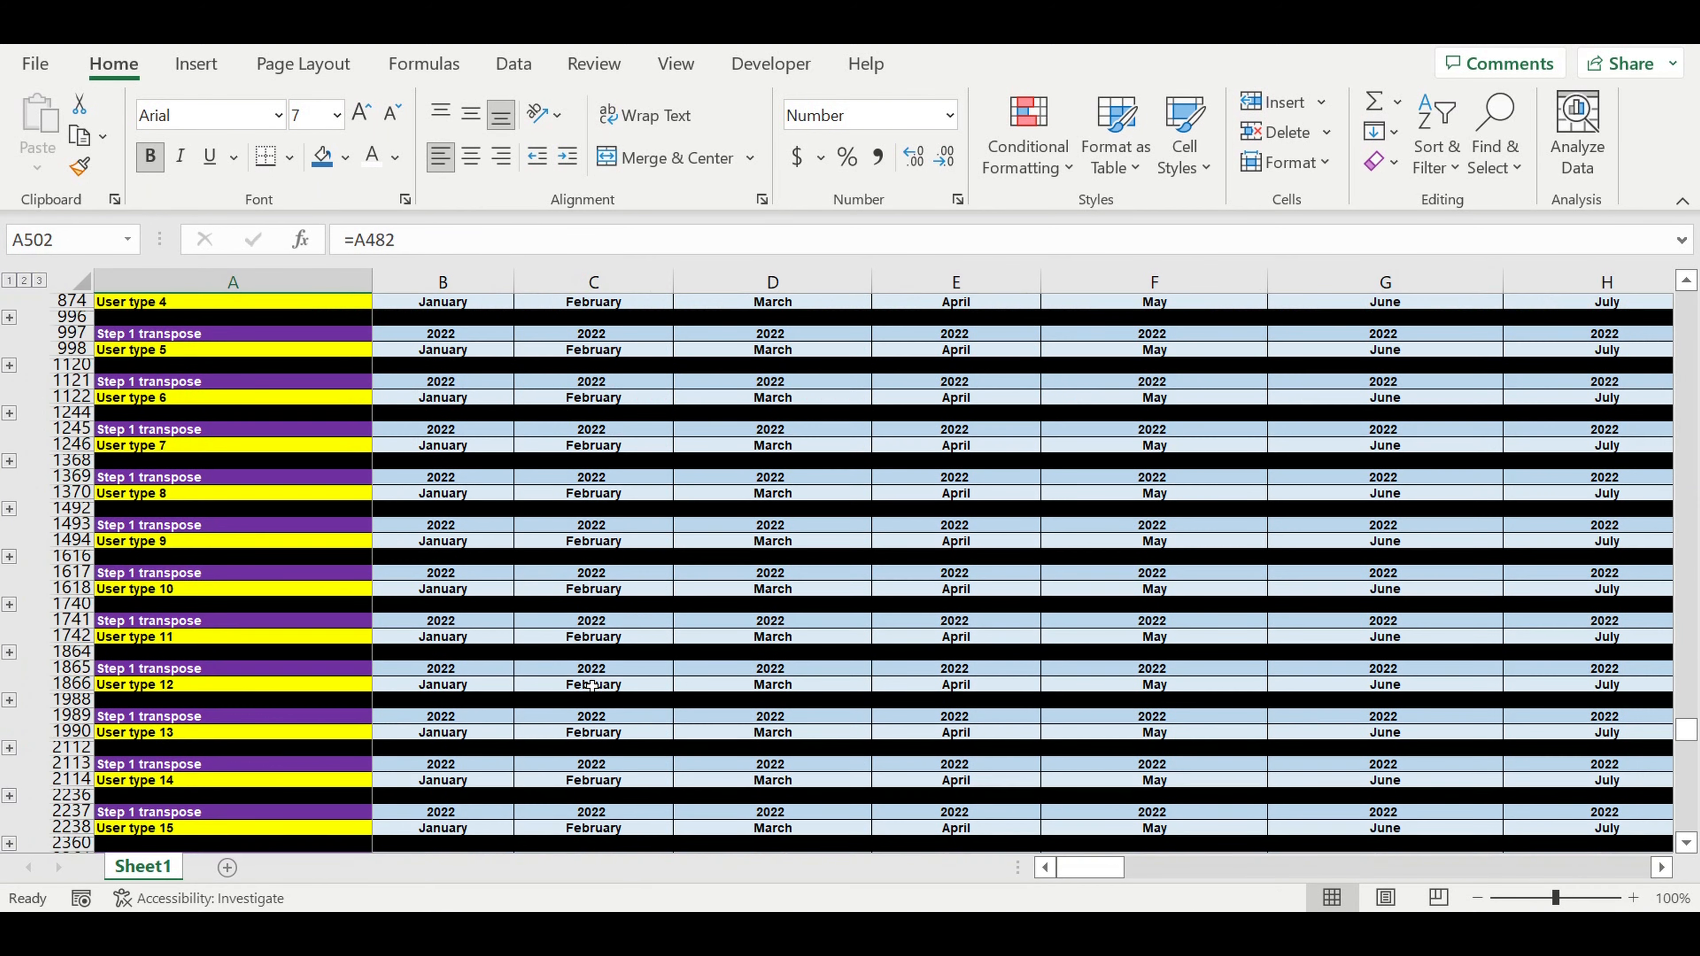
{"action": "left_click", "coordinate": [452, 571]}
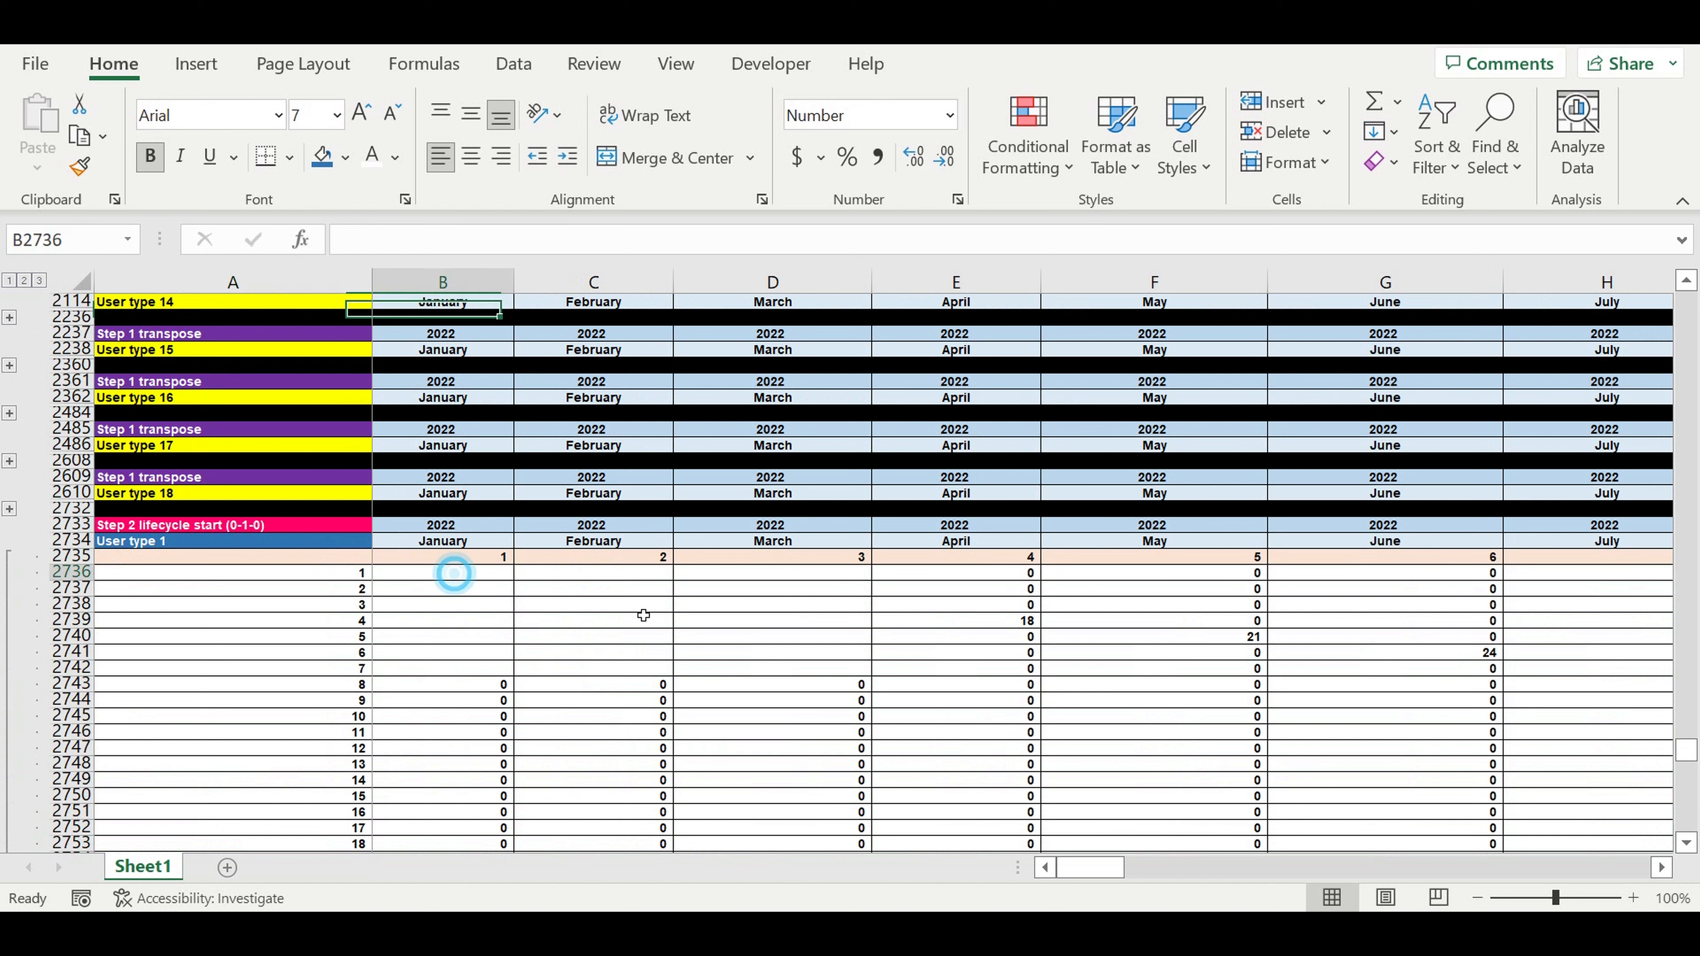
{"action": "type", "text": "=if("}
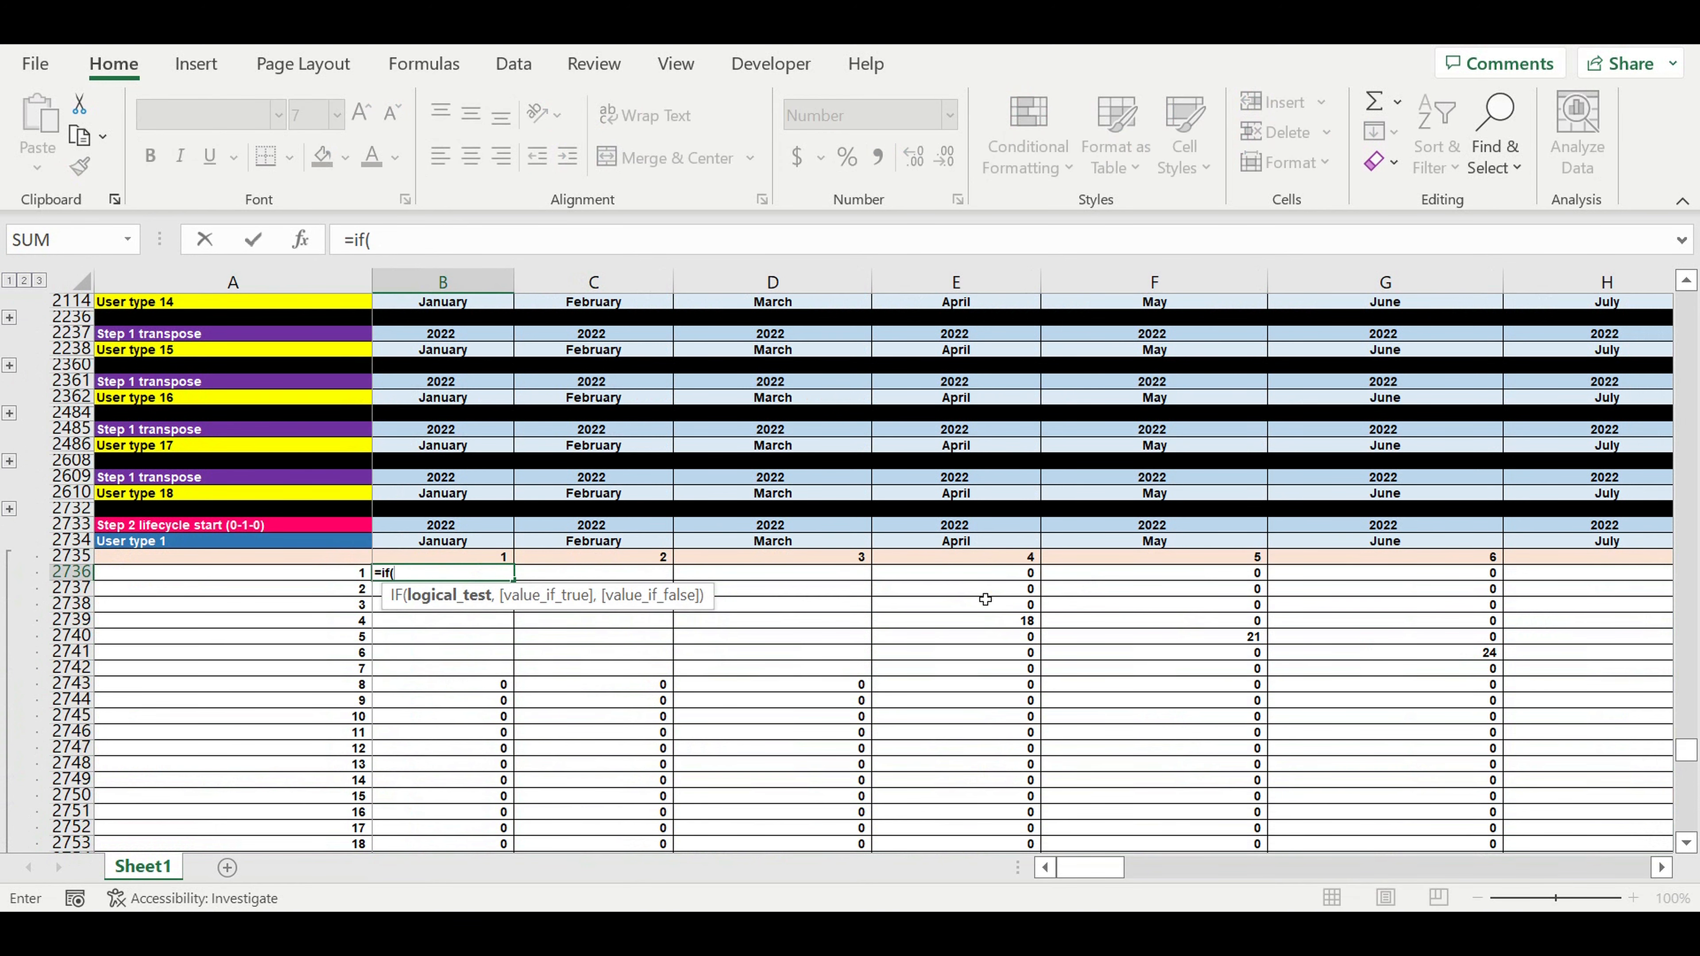
{"action": "scroll", "coordinate": [508, 446], "scroll_direction": "up", "scroll_amount": 19}
{"action": "scroll", "coordinate": [494, 483], "scroll_direction": "up", "scroll_amount": 20}
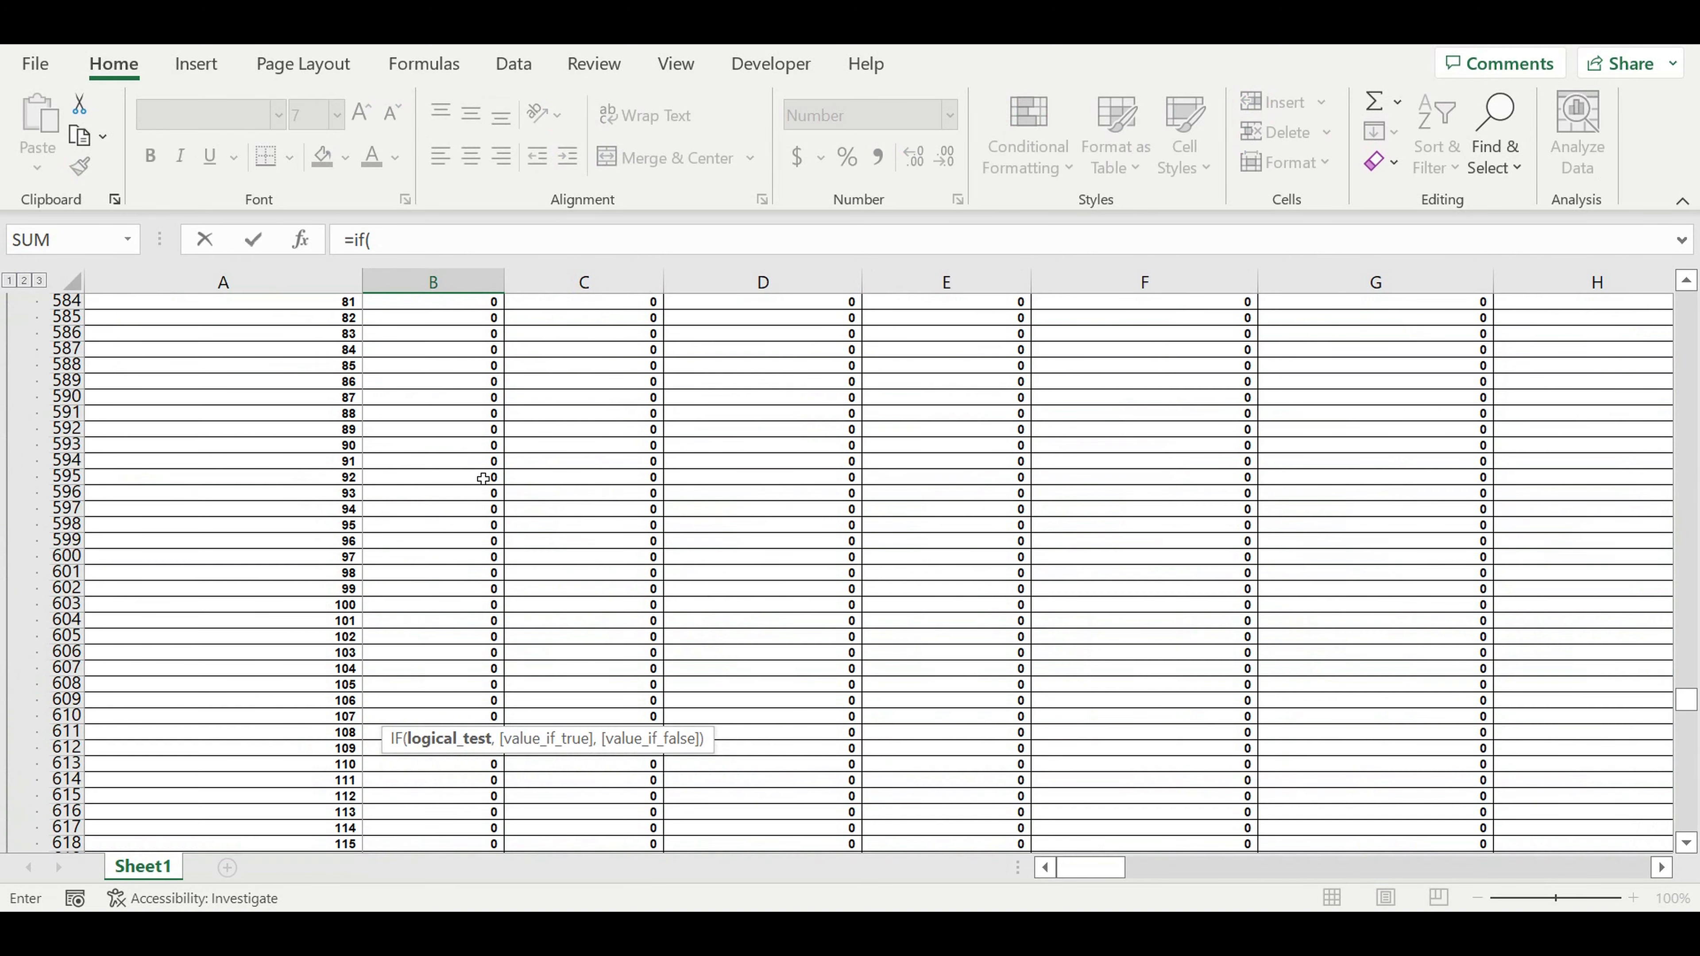
{"action": "scroll", "coordinate": [493, 551], "scroll_direction": "up", "scroll_amount": 9}
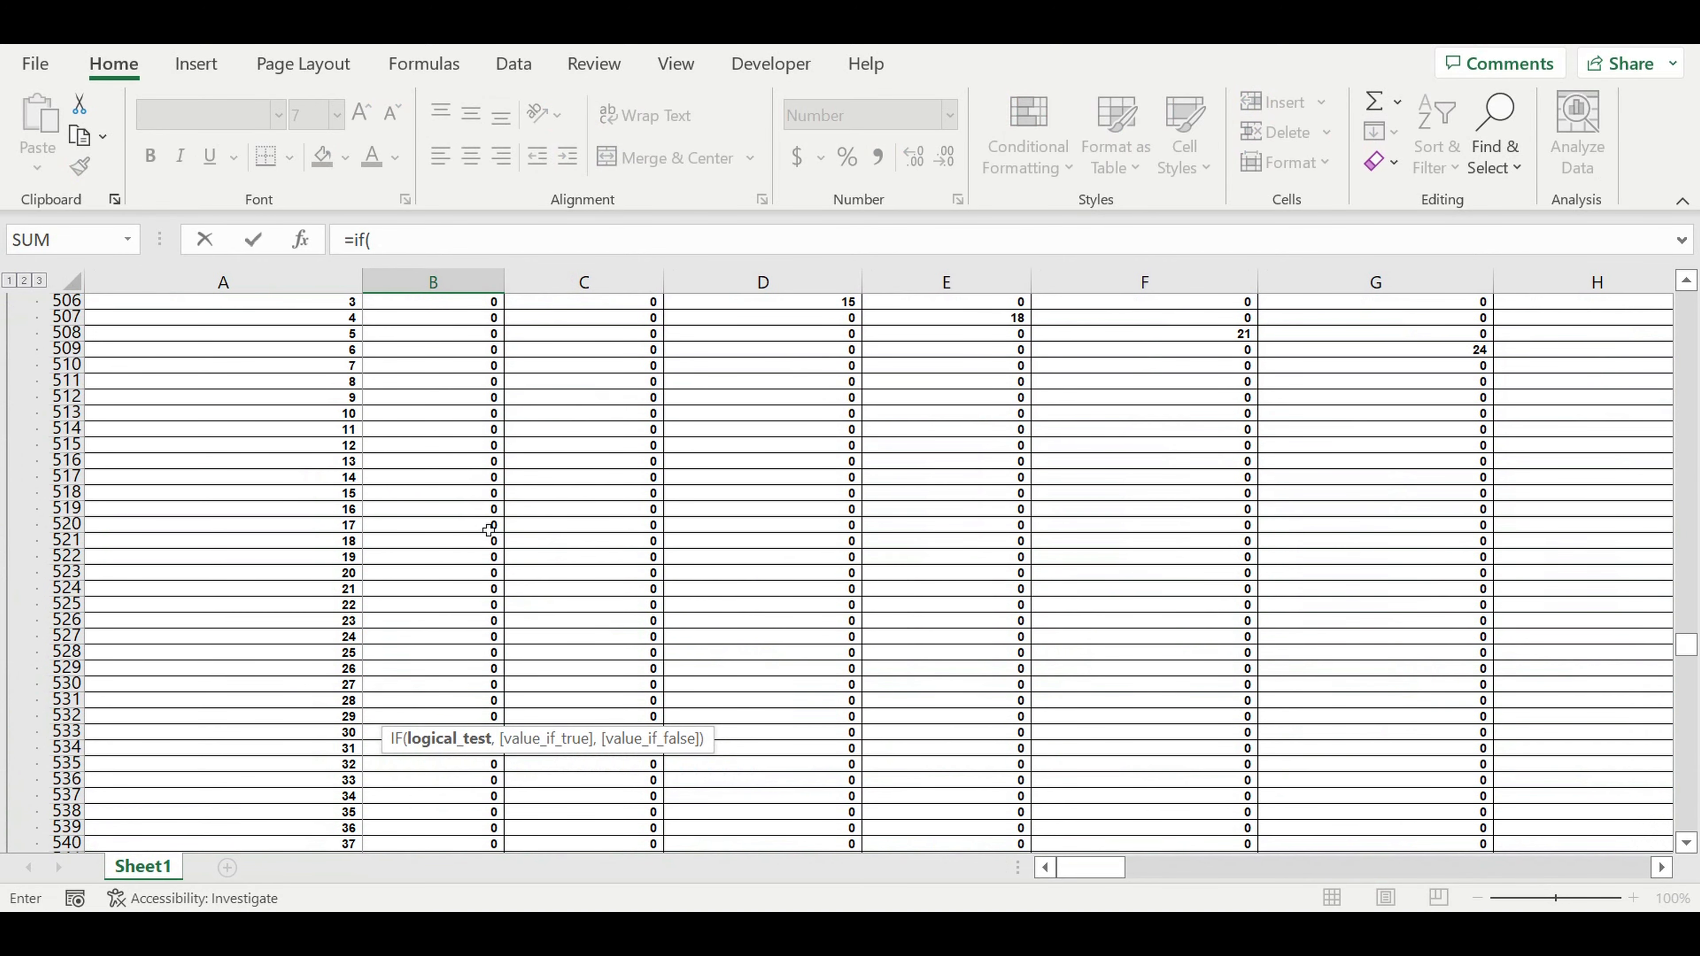
{"action": "left_click", "coordinate": [457, 513]}
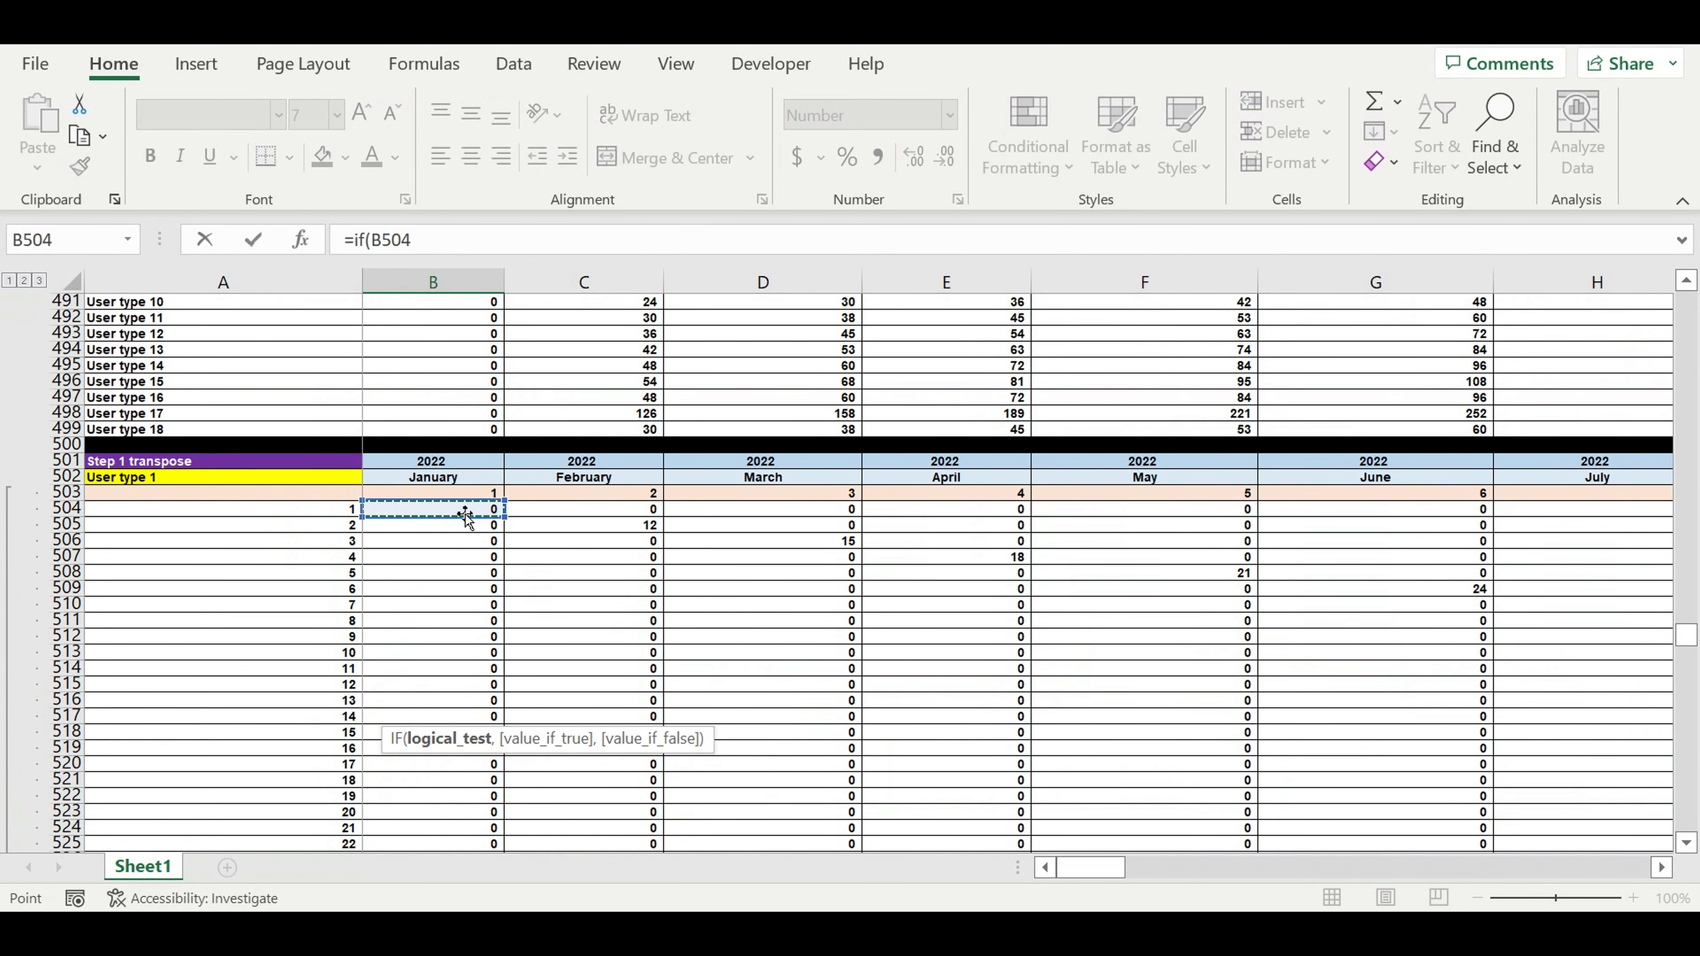
{"action": "type", "text": ">0,"}
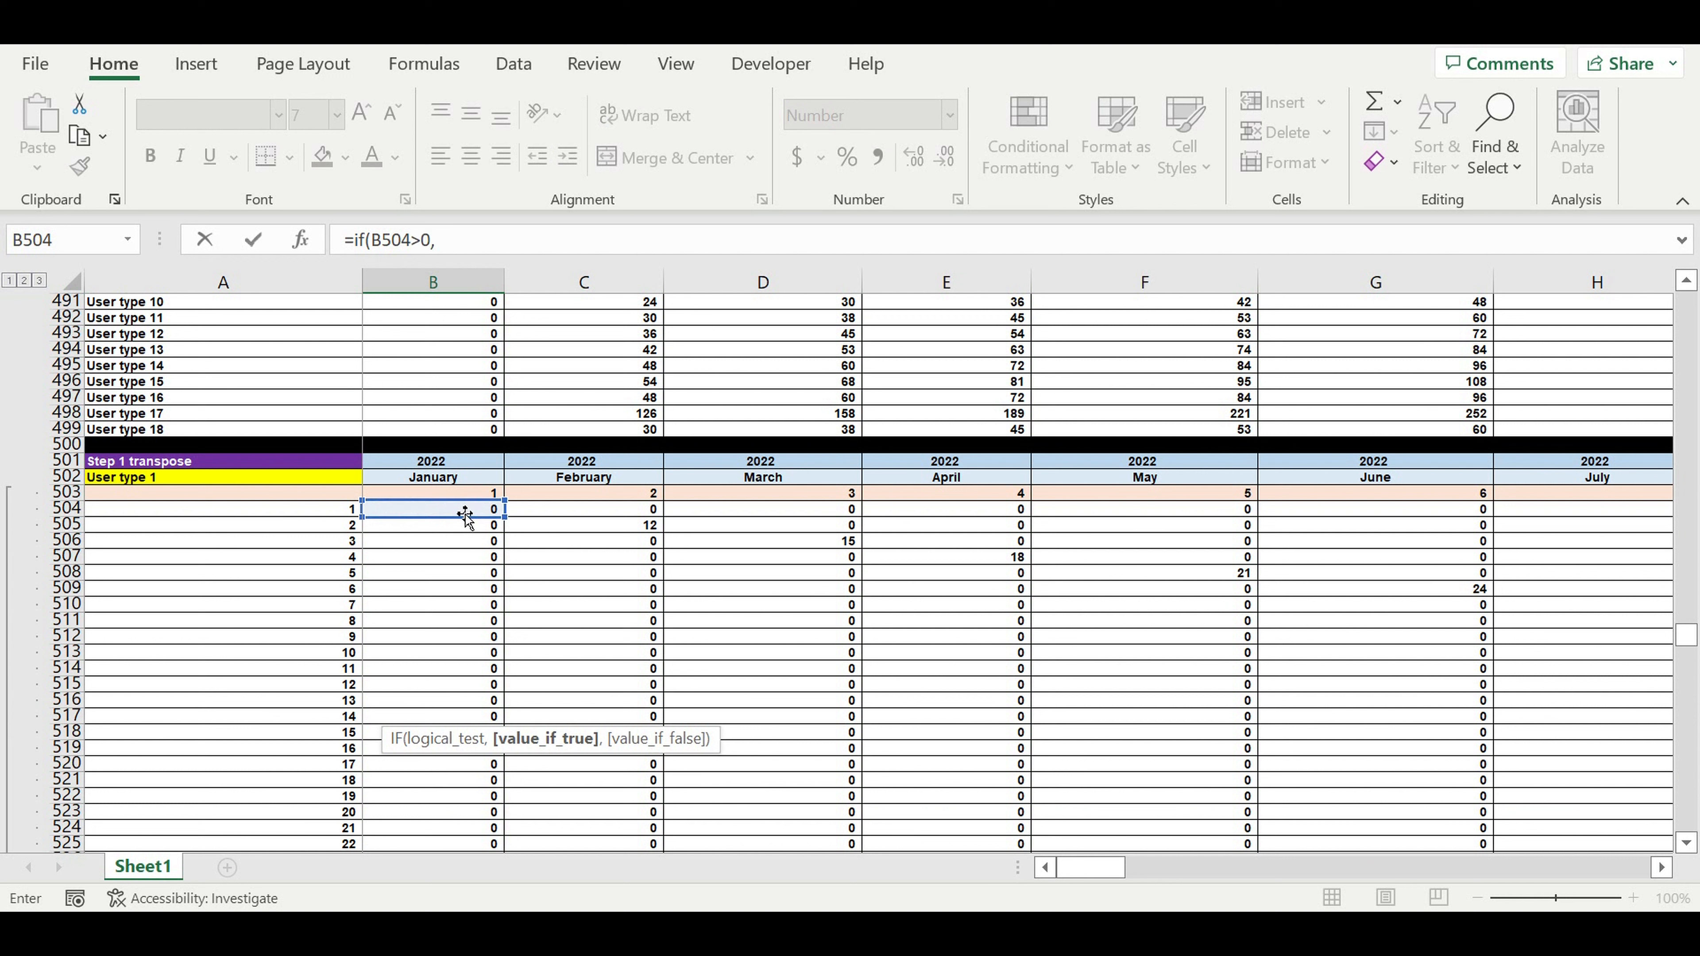
{"action": "type", "text": "1,"}
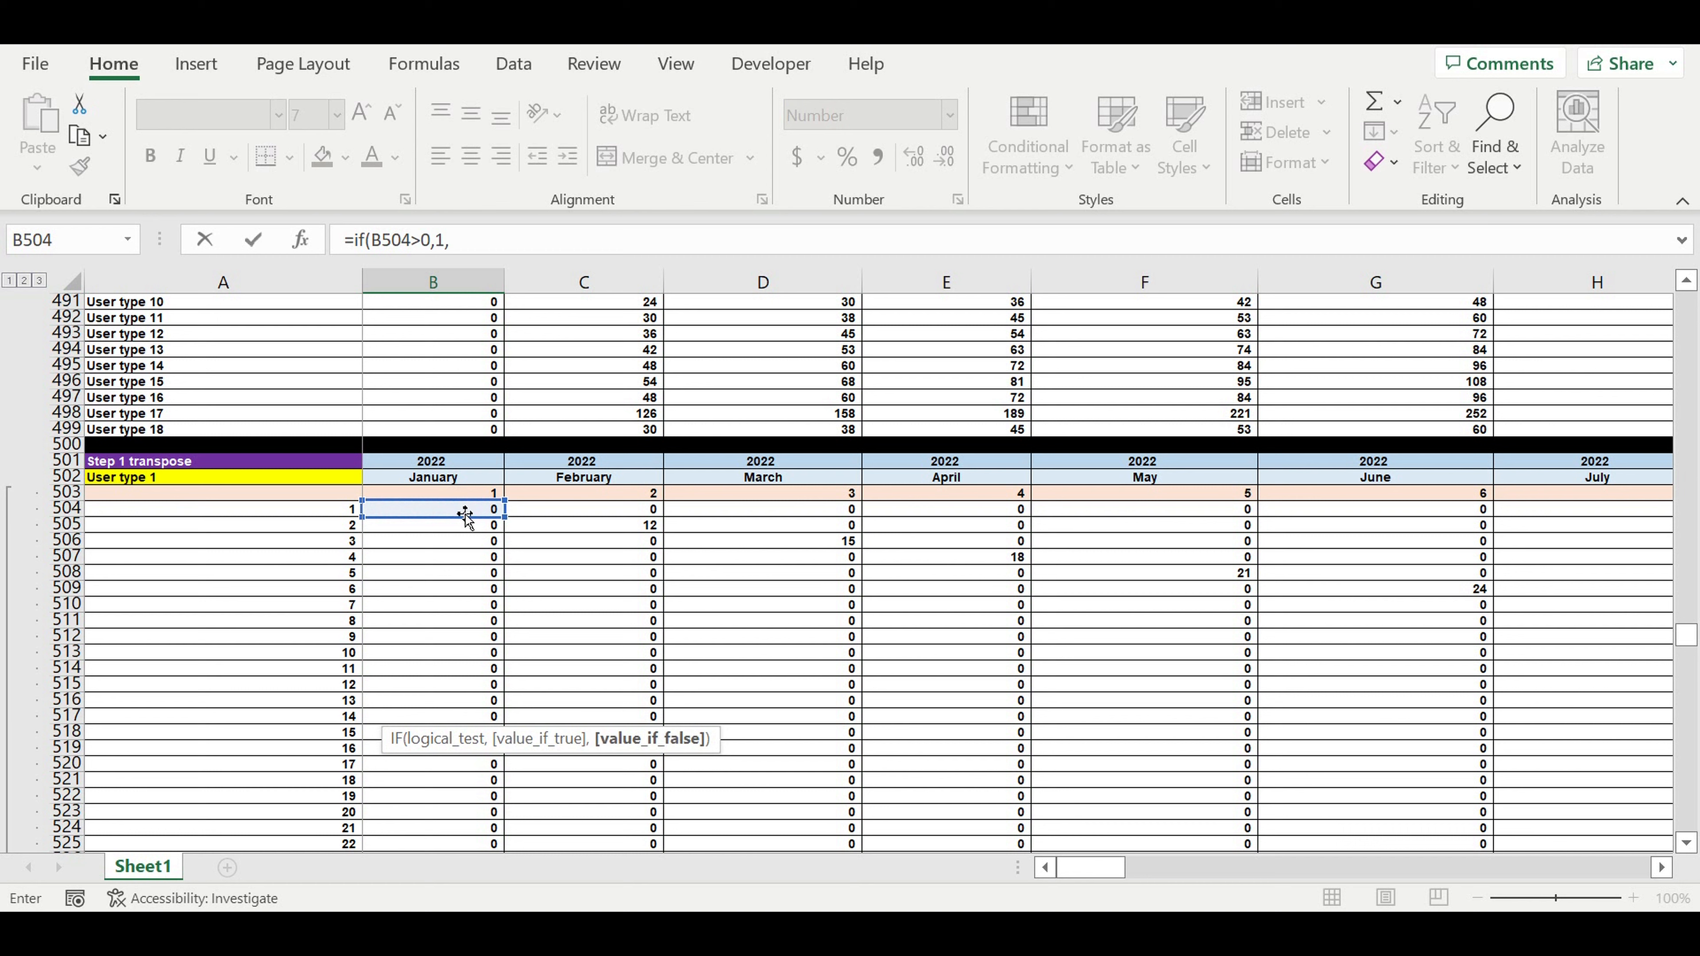
{"action": "type", "text": "0)"}
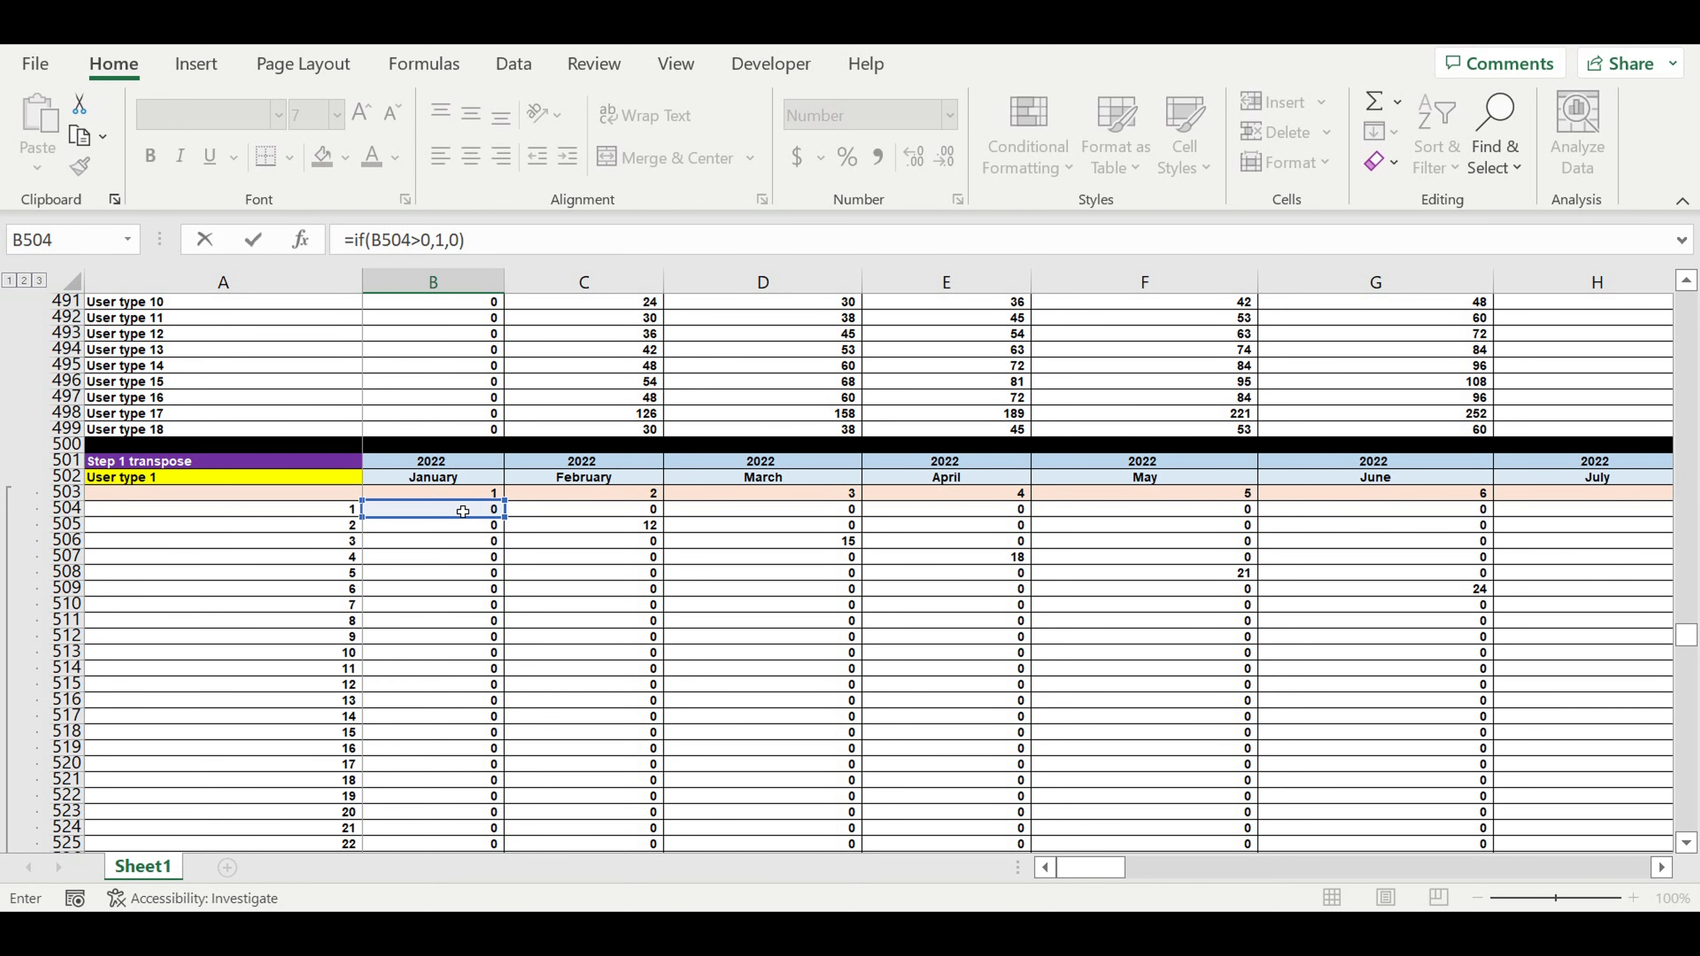
{"action": "key", "text": "ctrl+Return"}
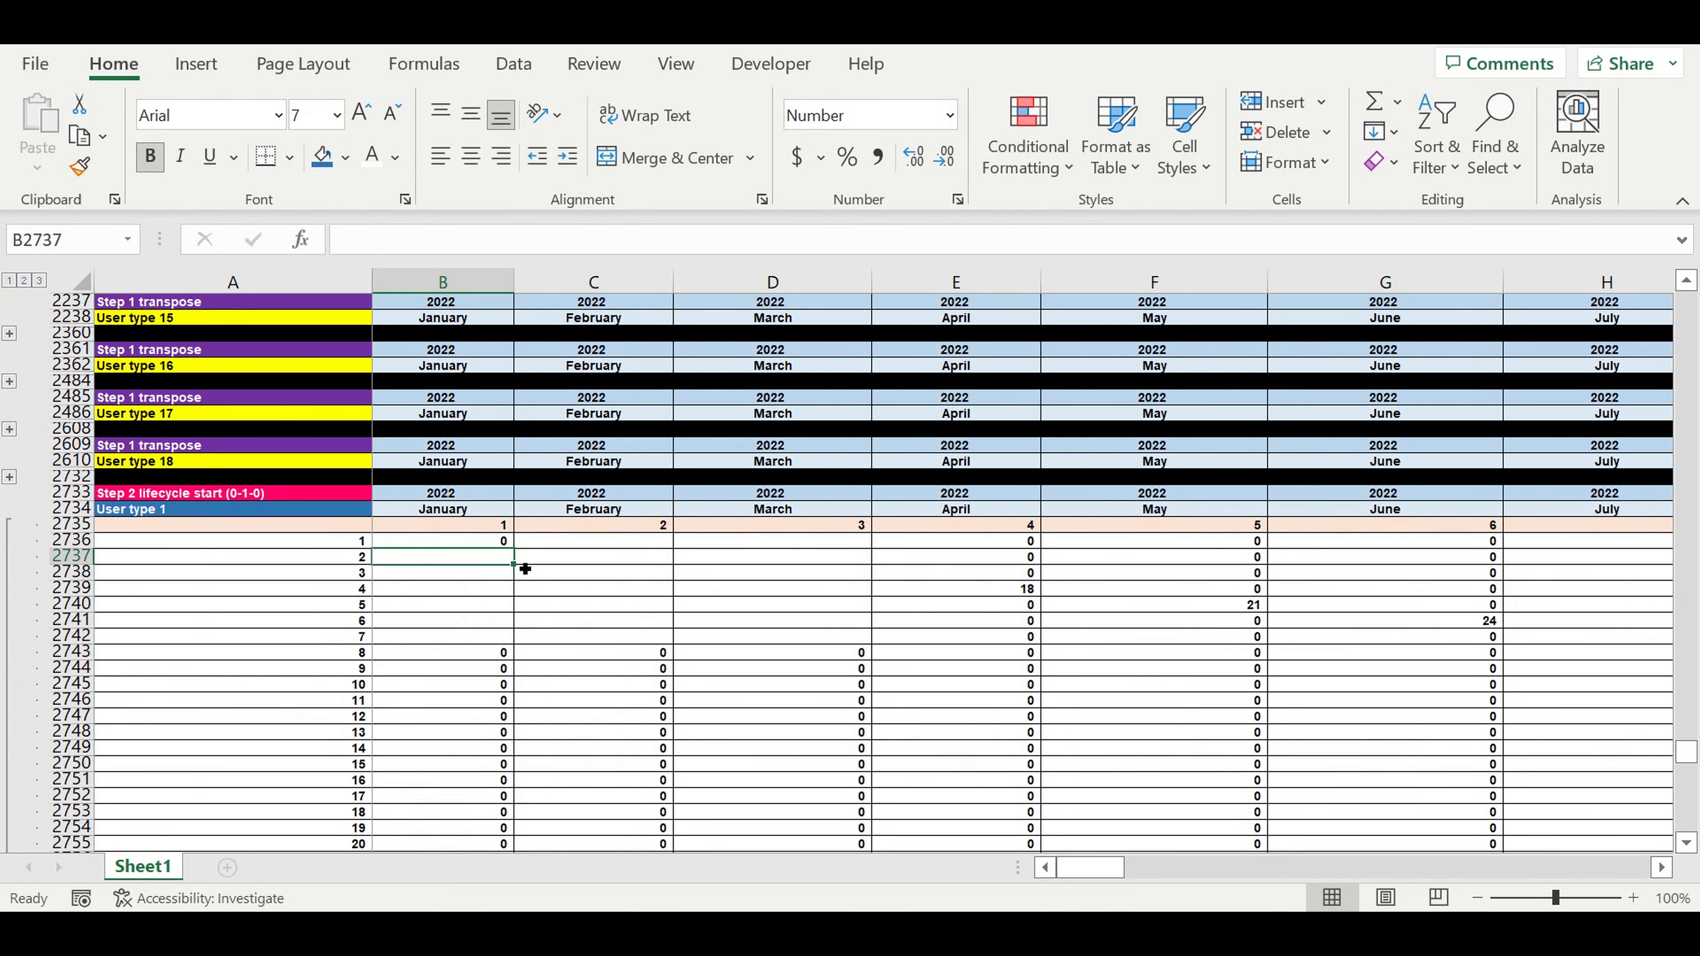
Fill the B2736 formula across all months and down all 120 rows to DQ2855, and check the diagonal formulas.
{"action": "mouse_move", "coordinate": [515, 595]}
{"action": "left_mouse_down"}
{"action": "mouse_move", "coordinate": [509, 830]}
{"action": "mouse_move", "coordinate": [513, 753]}
{"action": "mouse_move", "coordinate": [502, 813]}
{"action": "mouse_move", "coordinate": [549, 823]}
{"action": "mouse_move", "coordinate": [1680, 820]}
{"action": "mouse_move", "coordinate": [1499, 750]}
{"action": "mouse_move", "coordinate": [1533, 709]}
{"action": "left_mouse_up"}
{"action": "left_click", "coordinate": [1362, 797]}
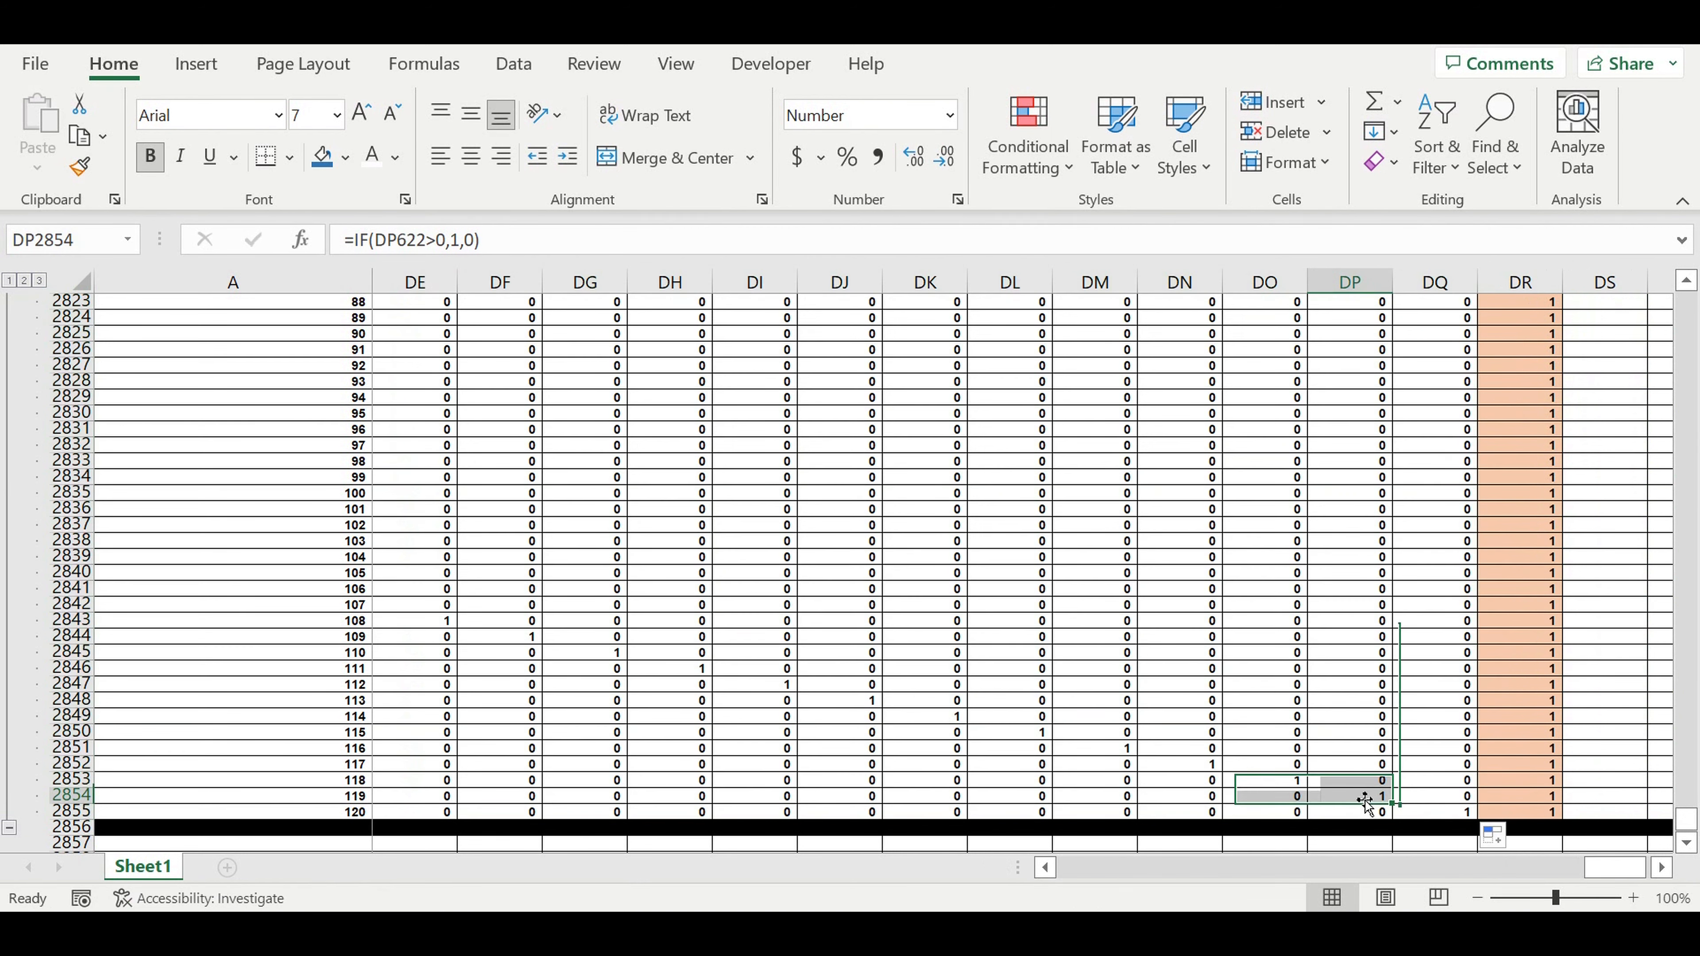
{"action": "left_click", "coordinate": [1274, 779]}
{"action": "left_click", "coordinate": [1181, 763]}
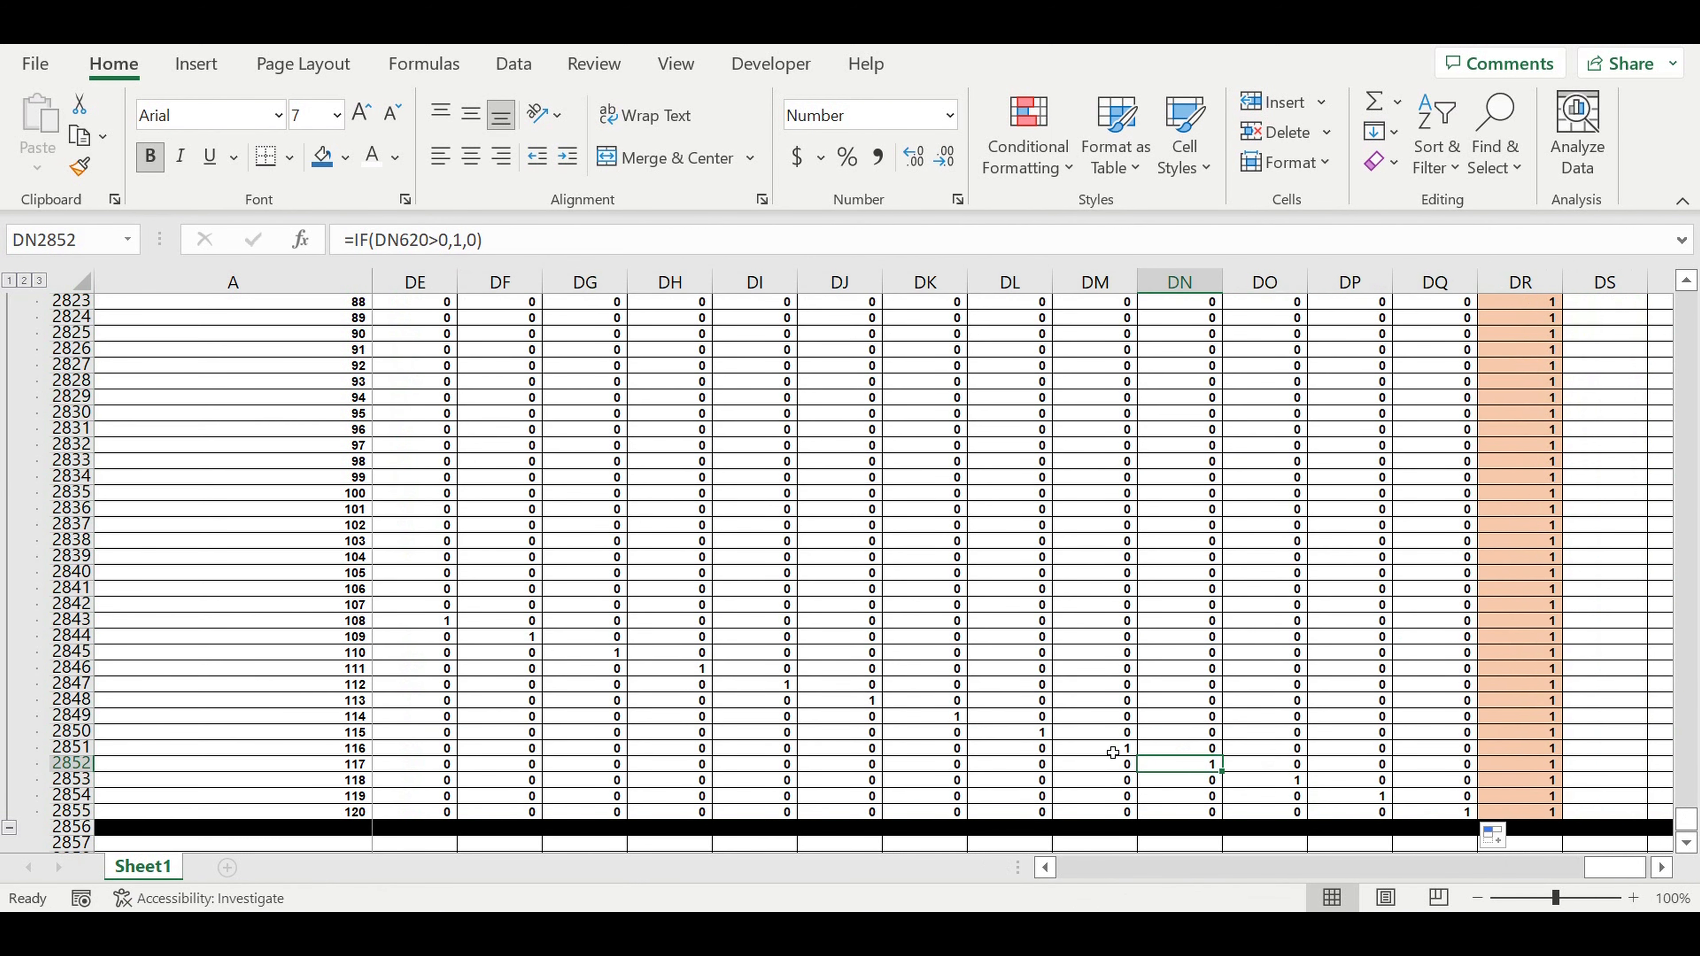
{"action": "left_click", "coordinate": [1097, 748]}
Clear the Step 2 totals column by filling the blank cell DR2734 down through DR2855.
{"action": "scroll", "coordinate": [1464, 581], "scroll_direction": "up", "scroll_amount": 8}
{"action": "scroll", "coordinate": [1464, 582], "scroll_direction": "up", "scroll_amount": 20}
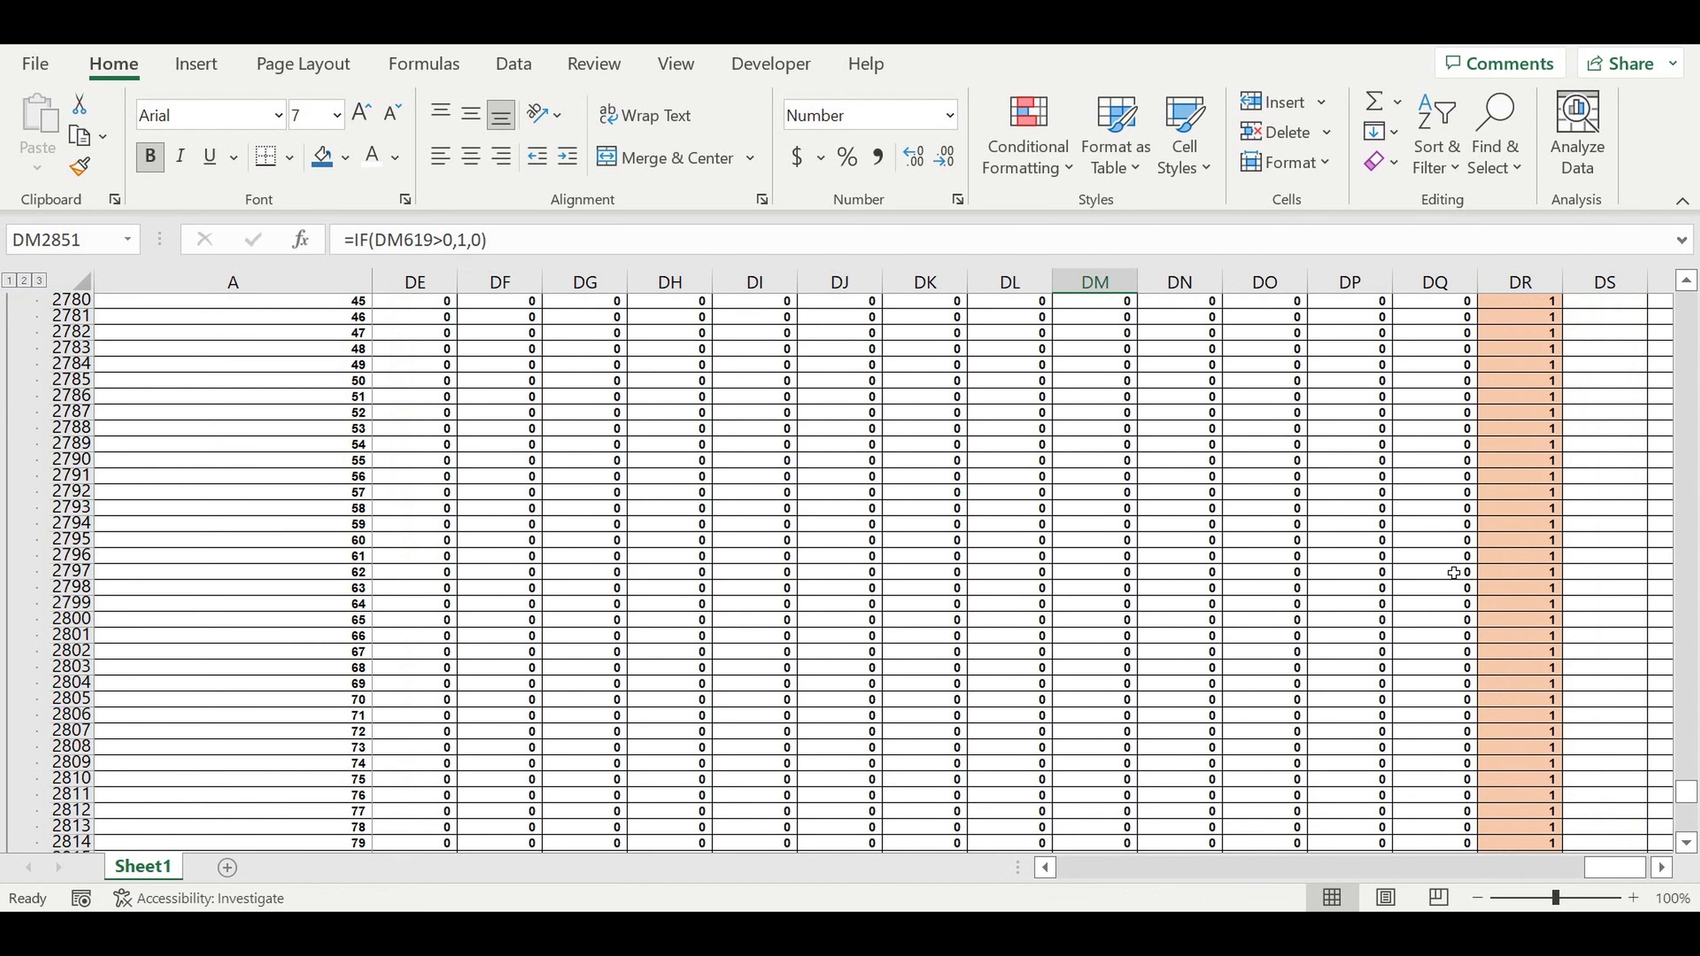
{"action": "scroll", "coordinate": [1501, 593], "scroll_direction": "up", "scroll_amount": 3}
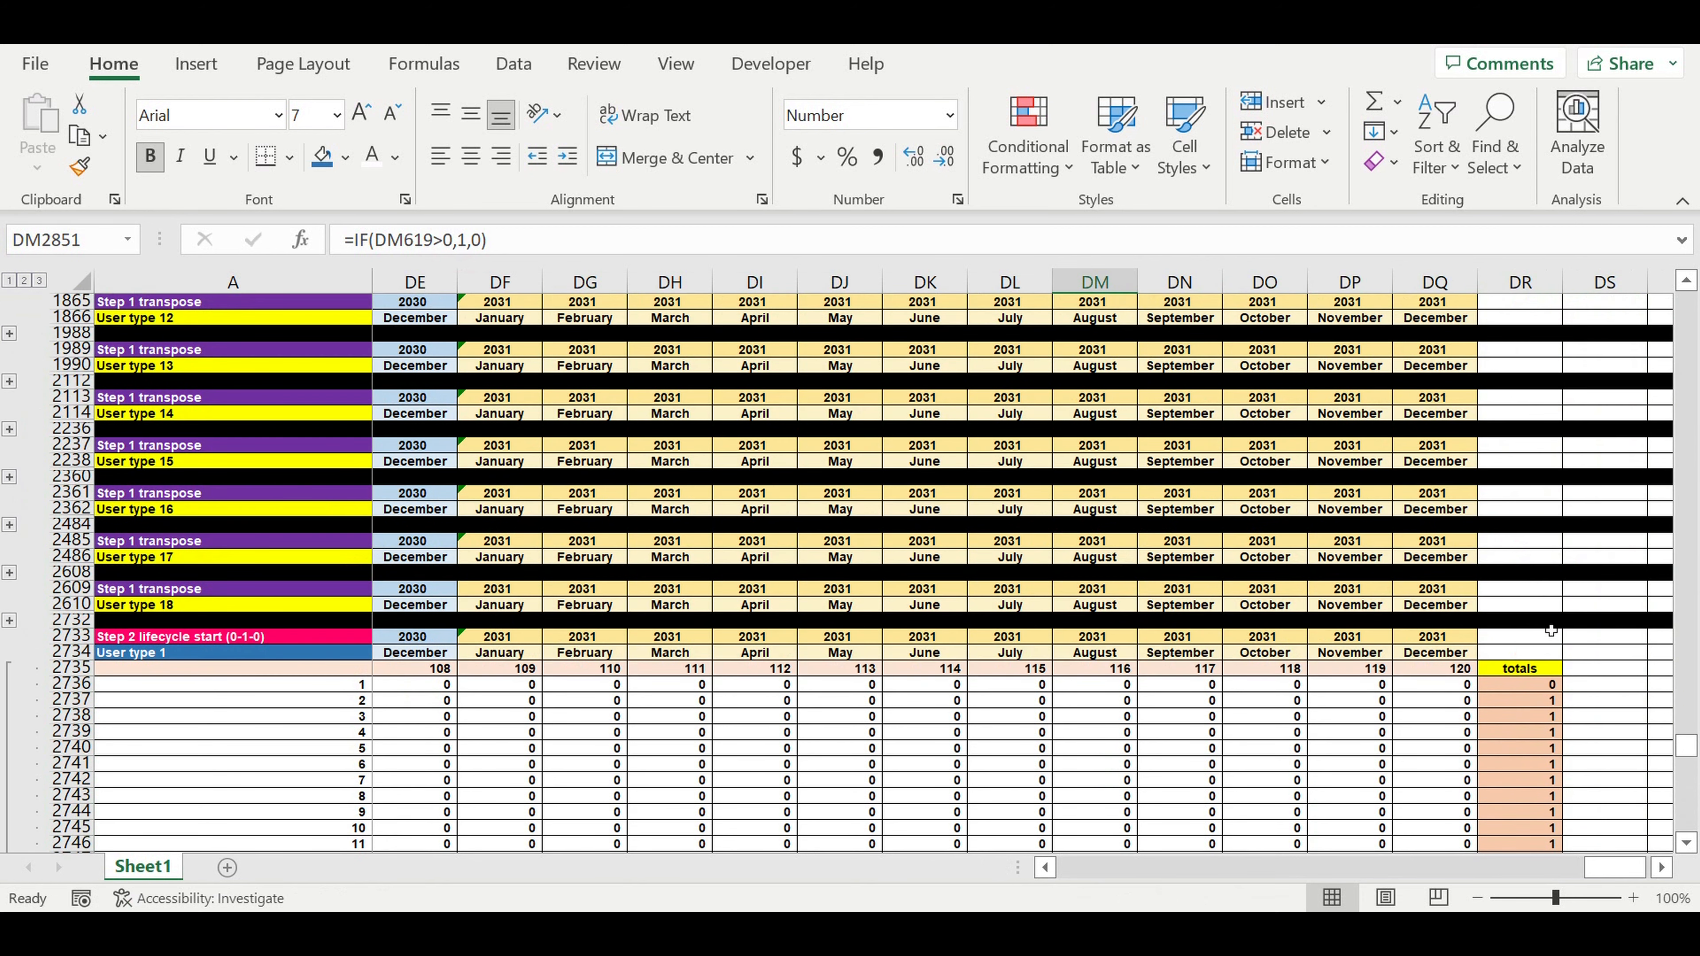
{"action": "left_click", "coordinate": [1551, 659]}
{"action": "left_click_drag", "start_coordinate": [1572, 667], "coordinate": [1548, 808]}
{"action": "key", "text": "ctrl+z"}
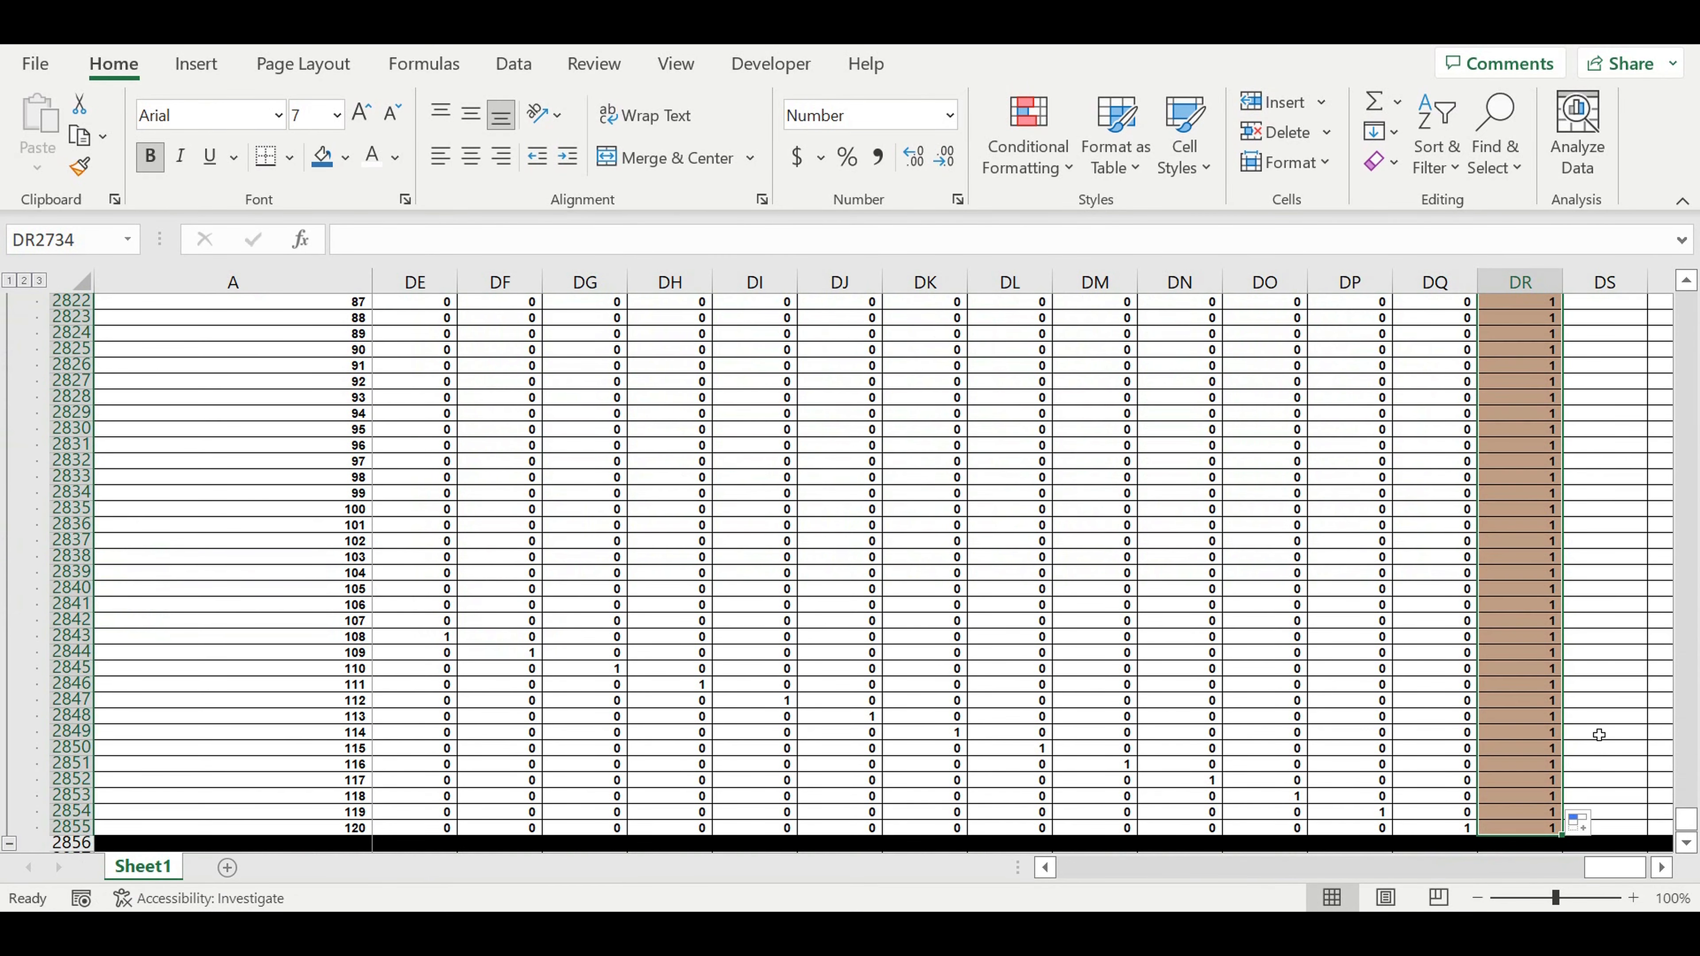
Collapse the detail rows of the Step 2 User type 1 block.
{"action": "scroll", "coordinate": [1599, 721], "scroll_direction": "up", "scroll_amount": 20}
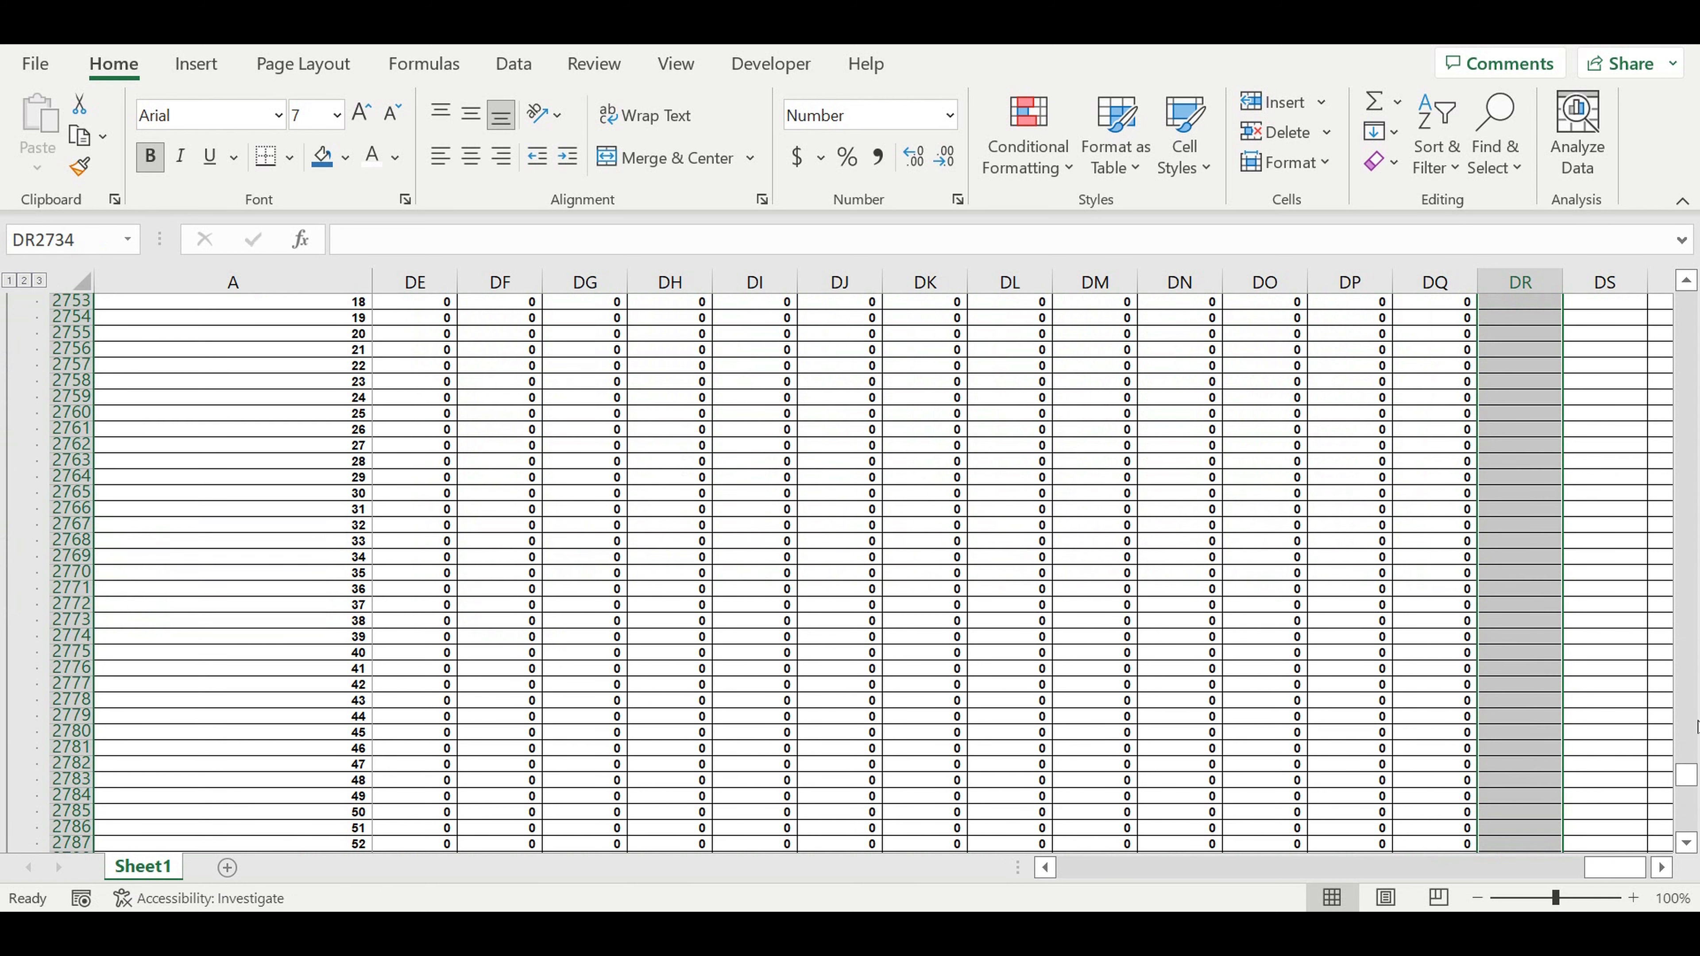
{"action": "left_click_drag", "start_coordinate": [1687, 784], "coordinate": [1495, 713]}
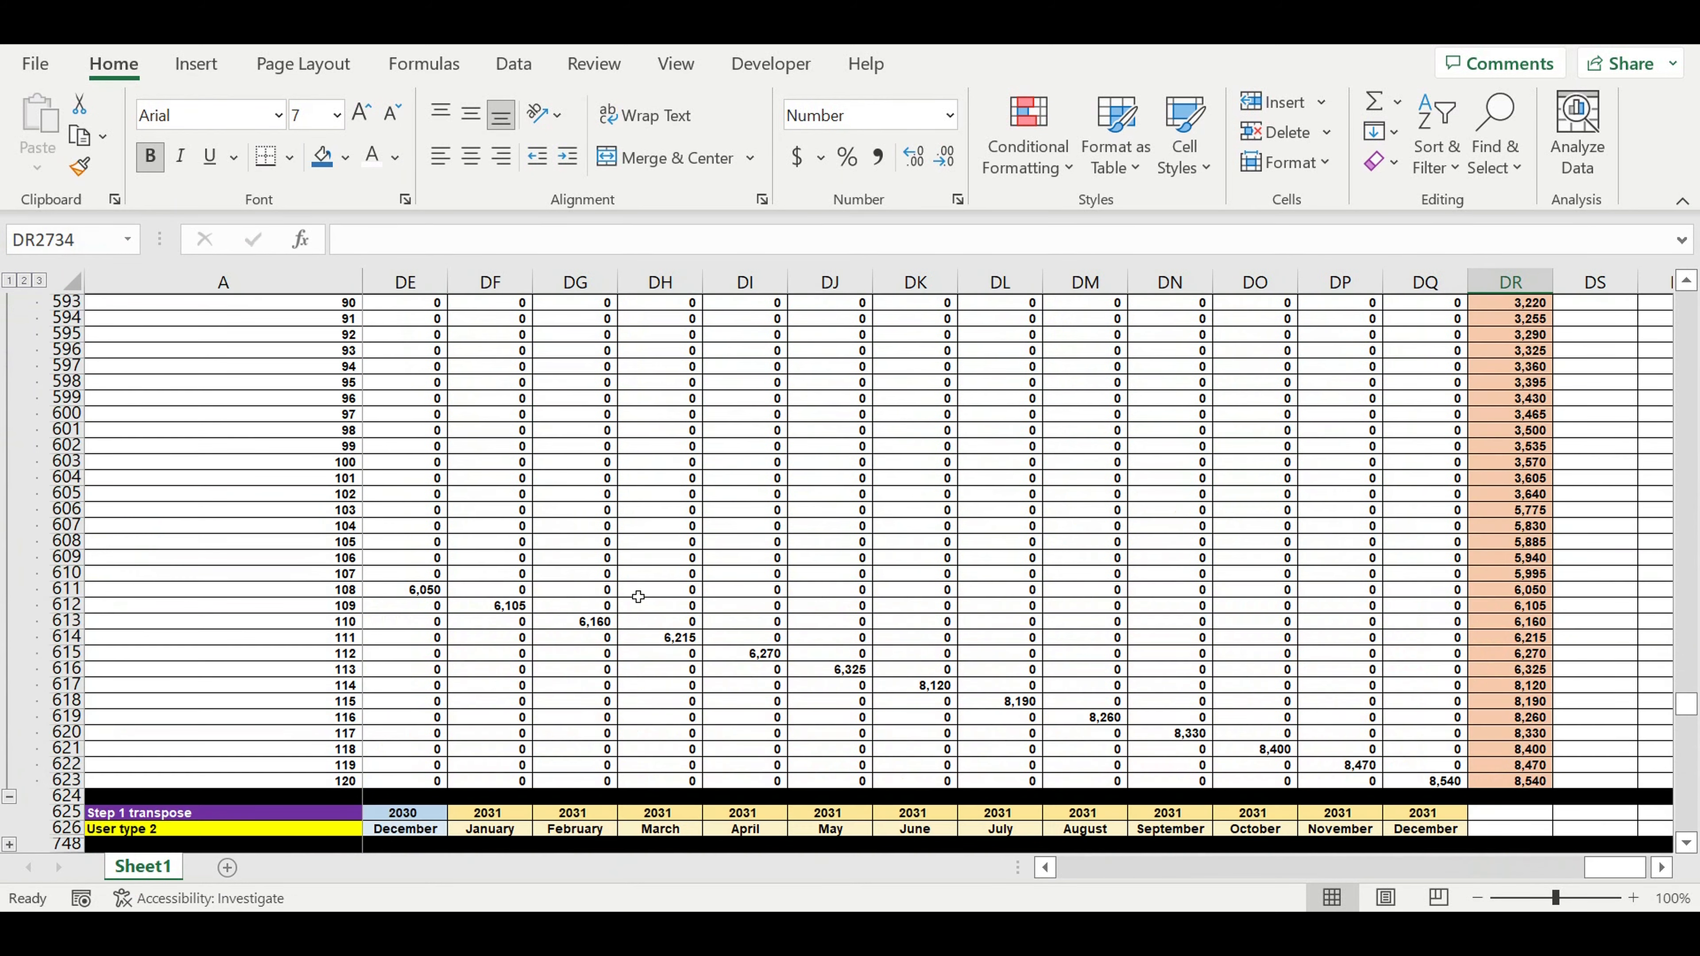
{"action": "scroll", "coordinate": [661, 604], "scroll_direction": "down", "scroll_amount": 16}
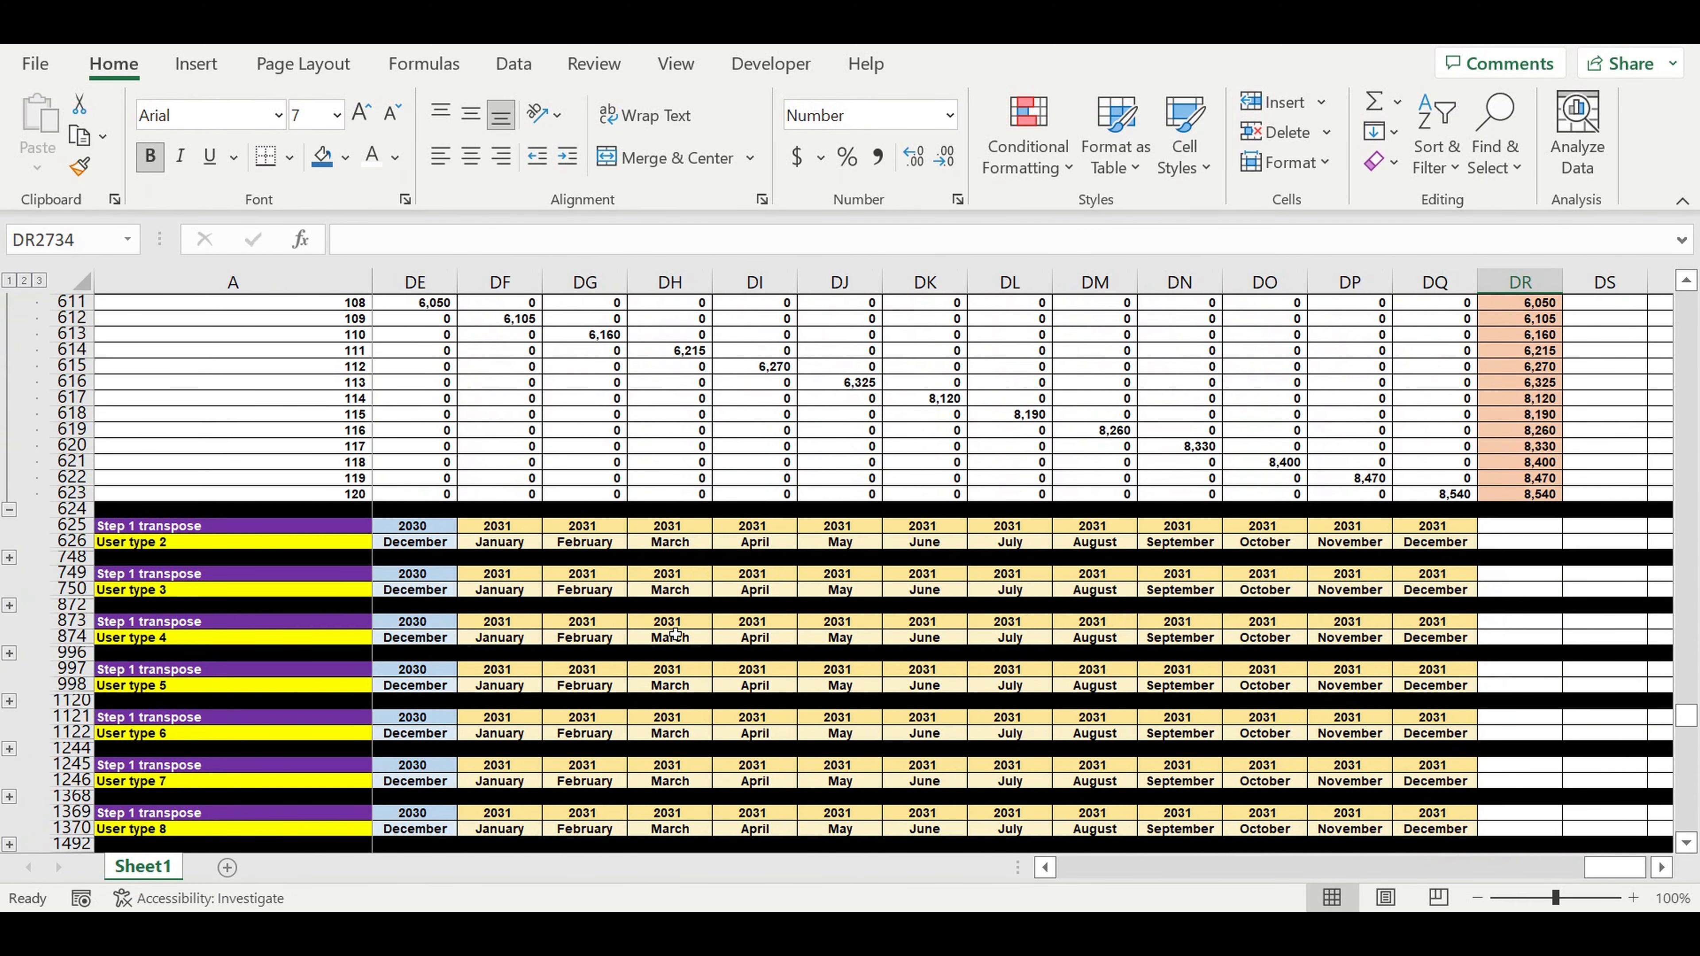
{"action": "scroll", "coordinate": [562, 606], "scroll_direction": "up", "scroll_amount": 11}
{"action": "scroll", "coordinate": [542, 646], "scroll_direction": "down", "scroll_amount": 15}
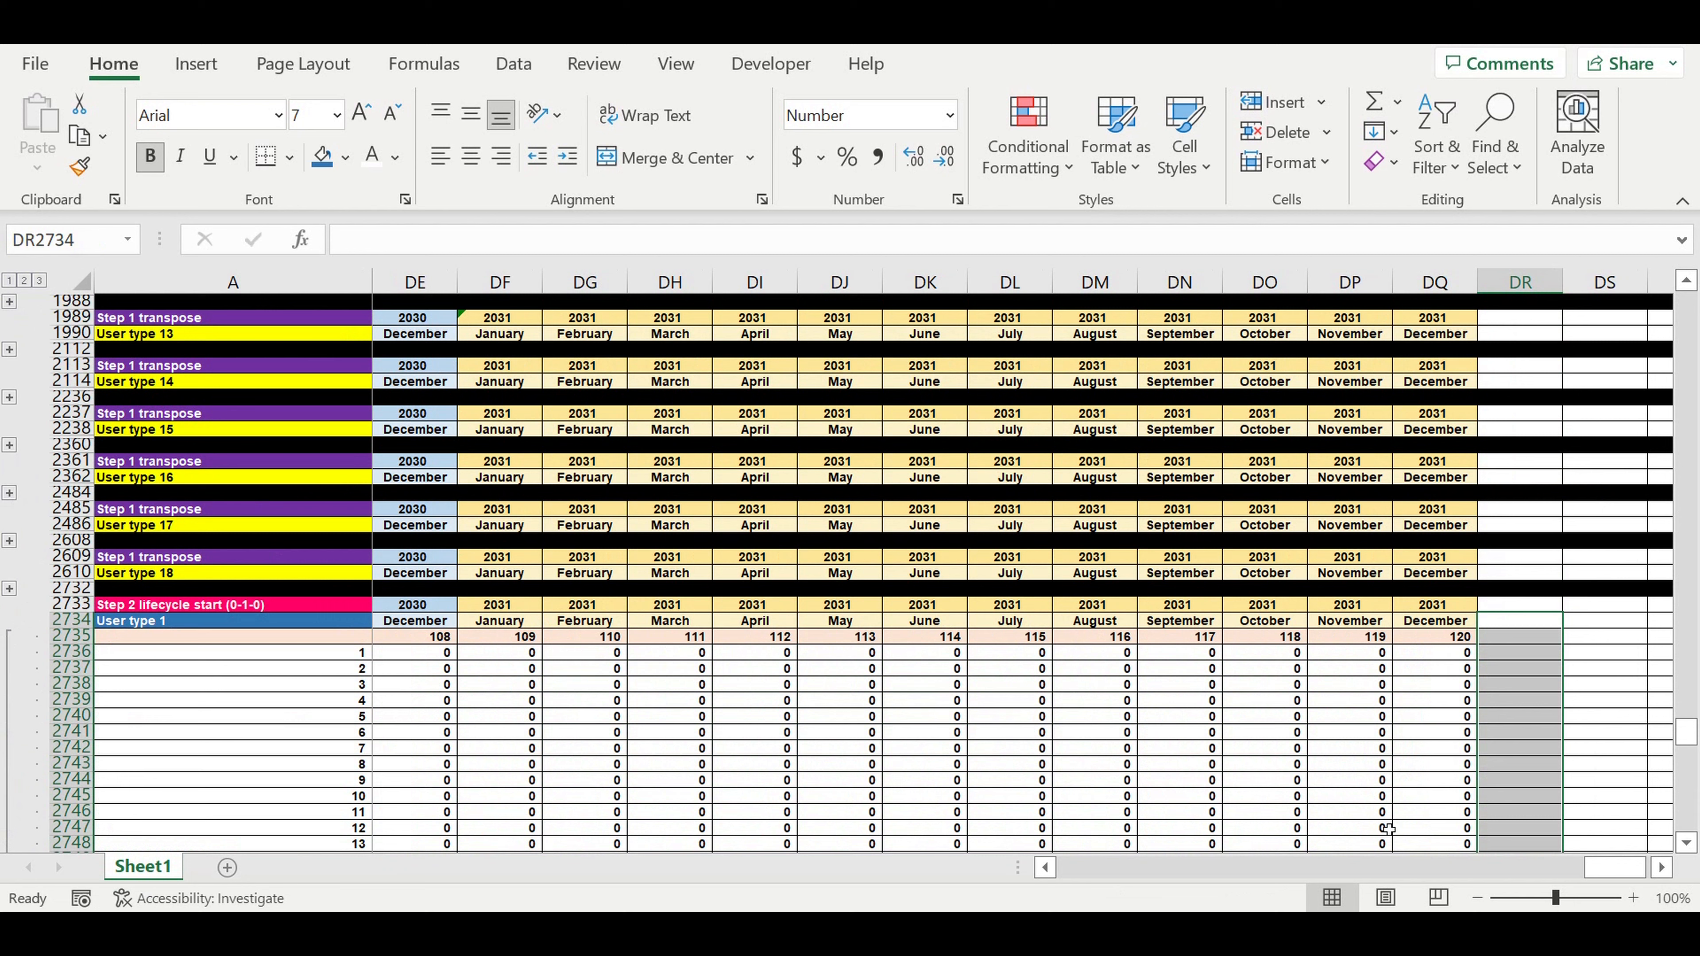
{"action": "left_click_drag", "start_coordinate": [1602, 878], "coordinate": [828, 867]}
{"action": "scroll", "coordinate": [268, 727], "scroll_direction": "down", "scroll_amount": 12}
{"action": "scroll", "coordinate": [260, 726], "scroll_direction": "down", "scroll_amount": 20}
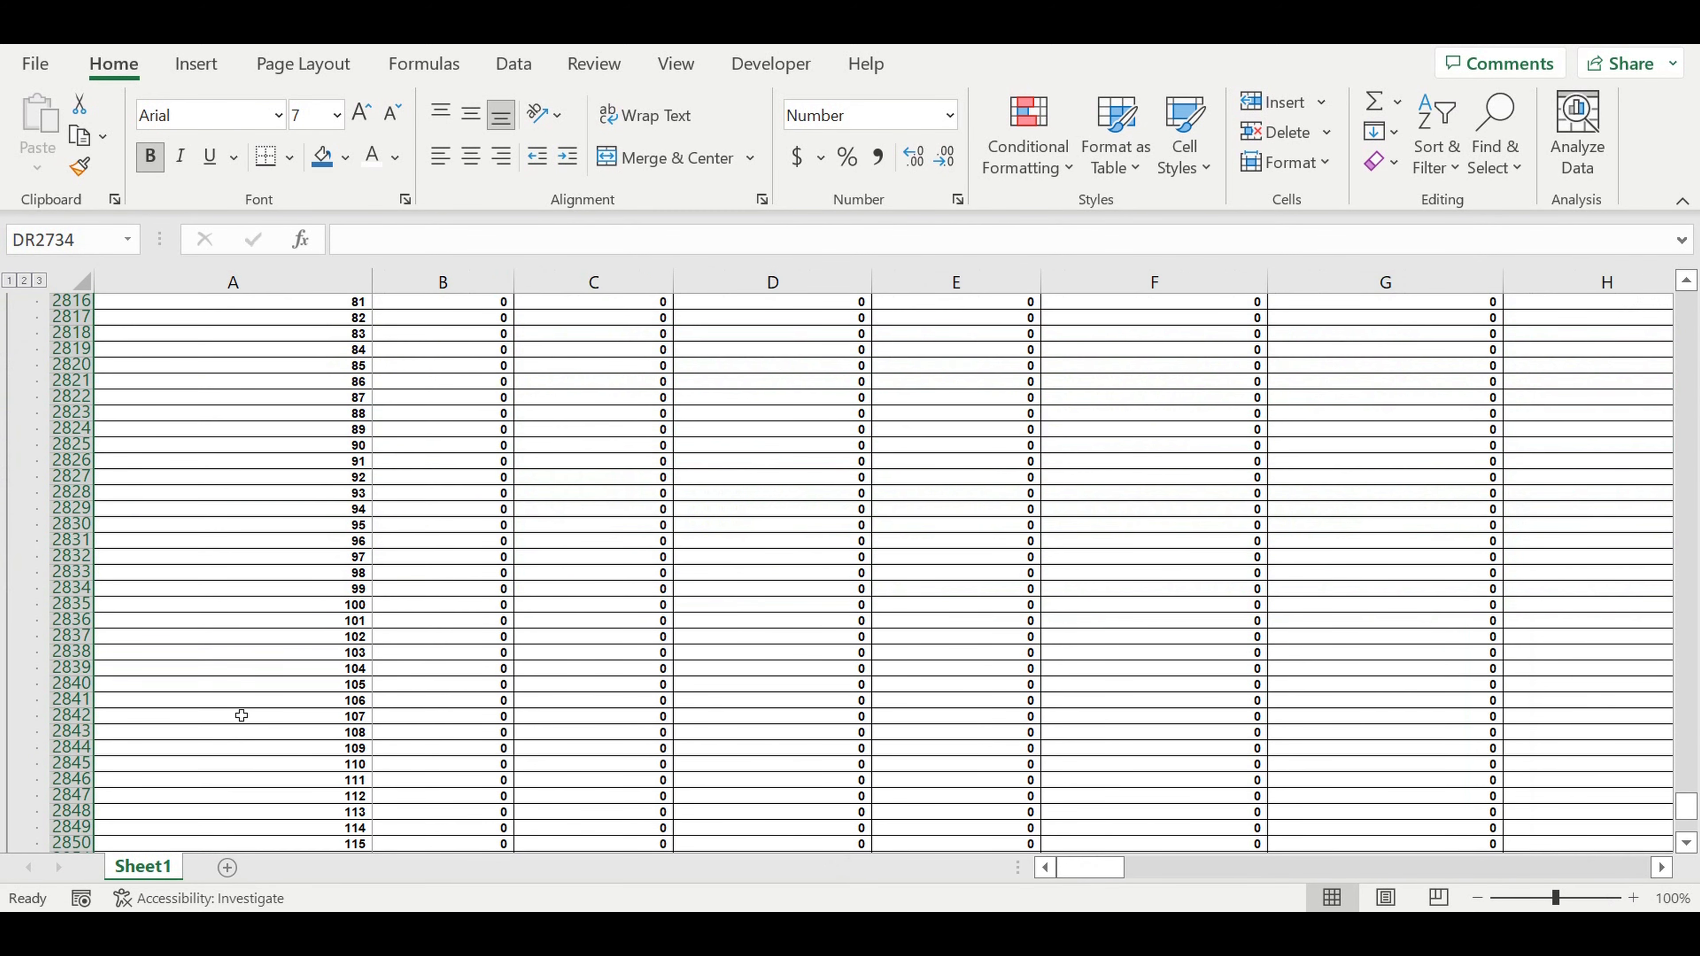
{"action": "left_click", "coordinate": [9, 415]}
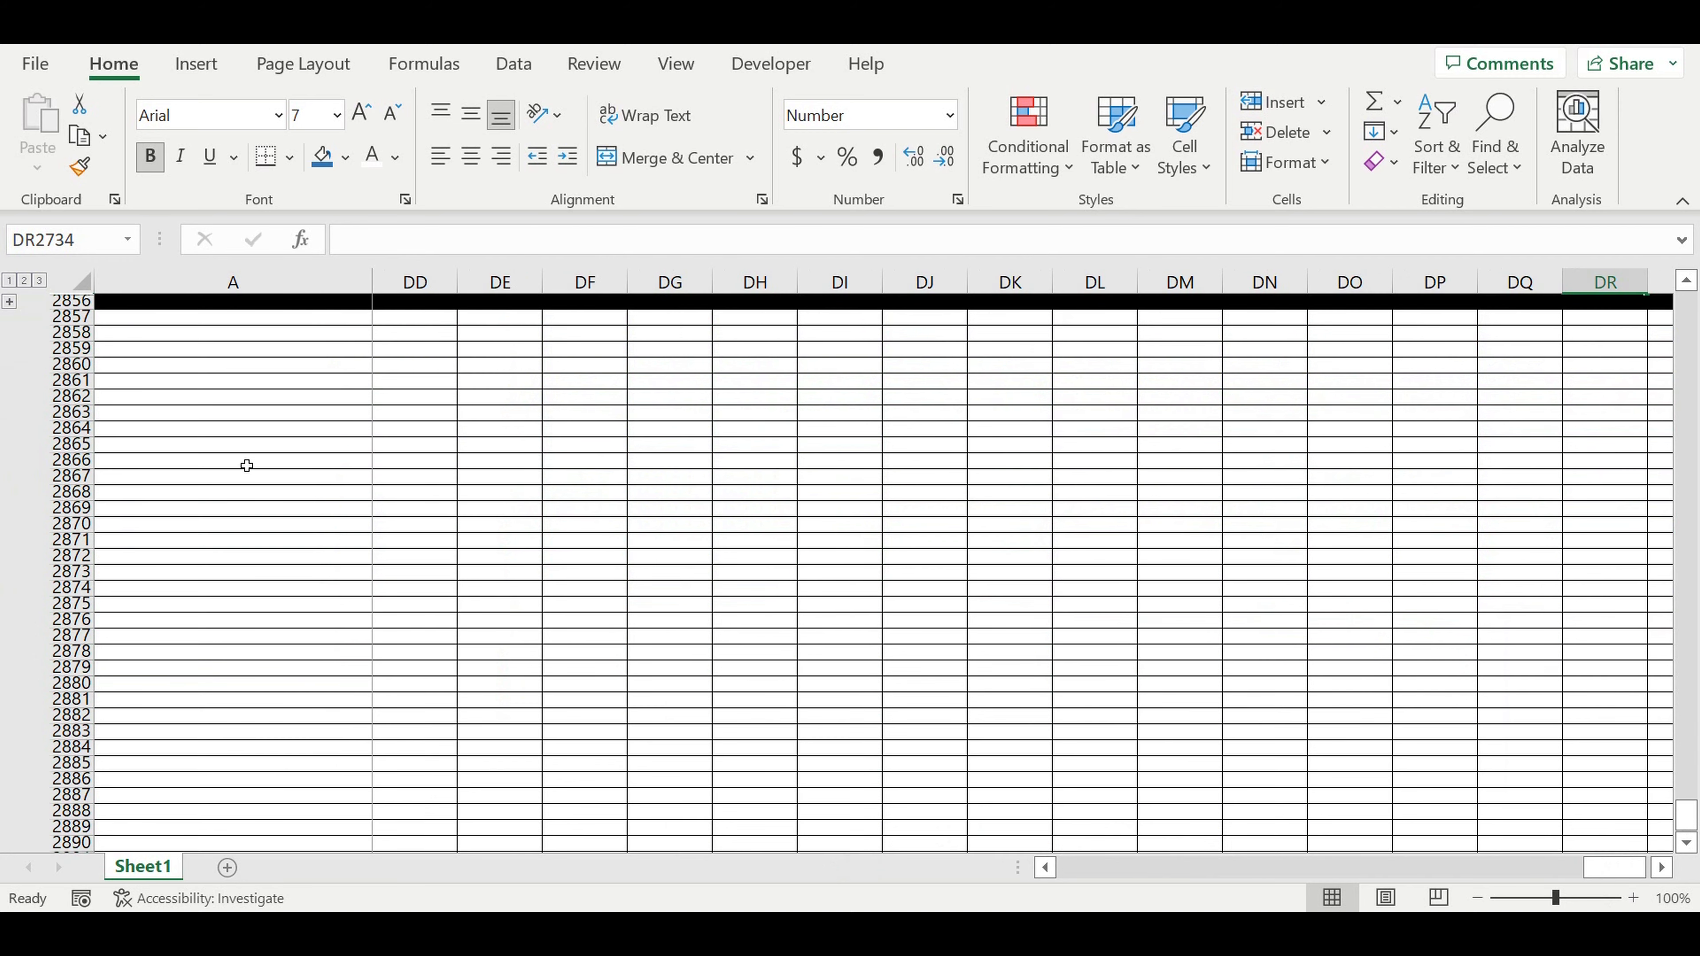
{"action": "scroll", "coordinate": [293, 475], "scroll_direction": "up", "scroll_amount": 7}
Copy the collapsed Step 2 User type 1 block, rows 2733 to 2856, and paste it directly below at A2857.
{"action": "left_click", "coordinate": [234, 680]}
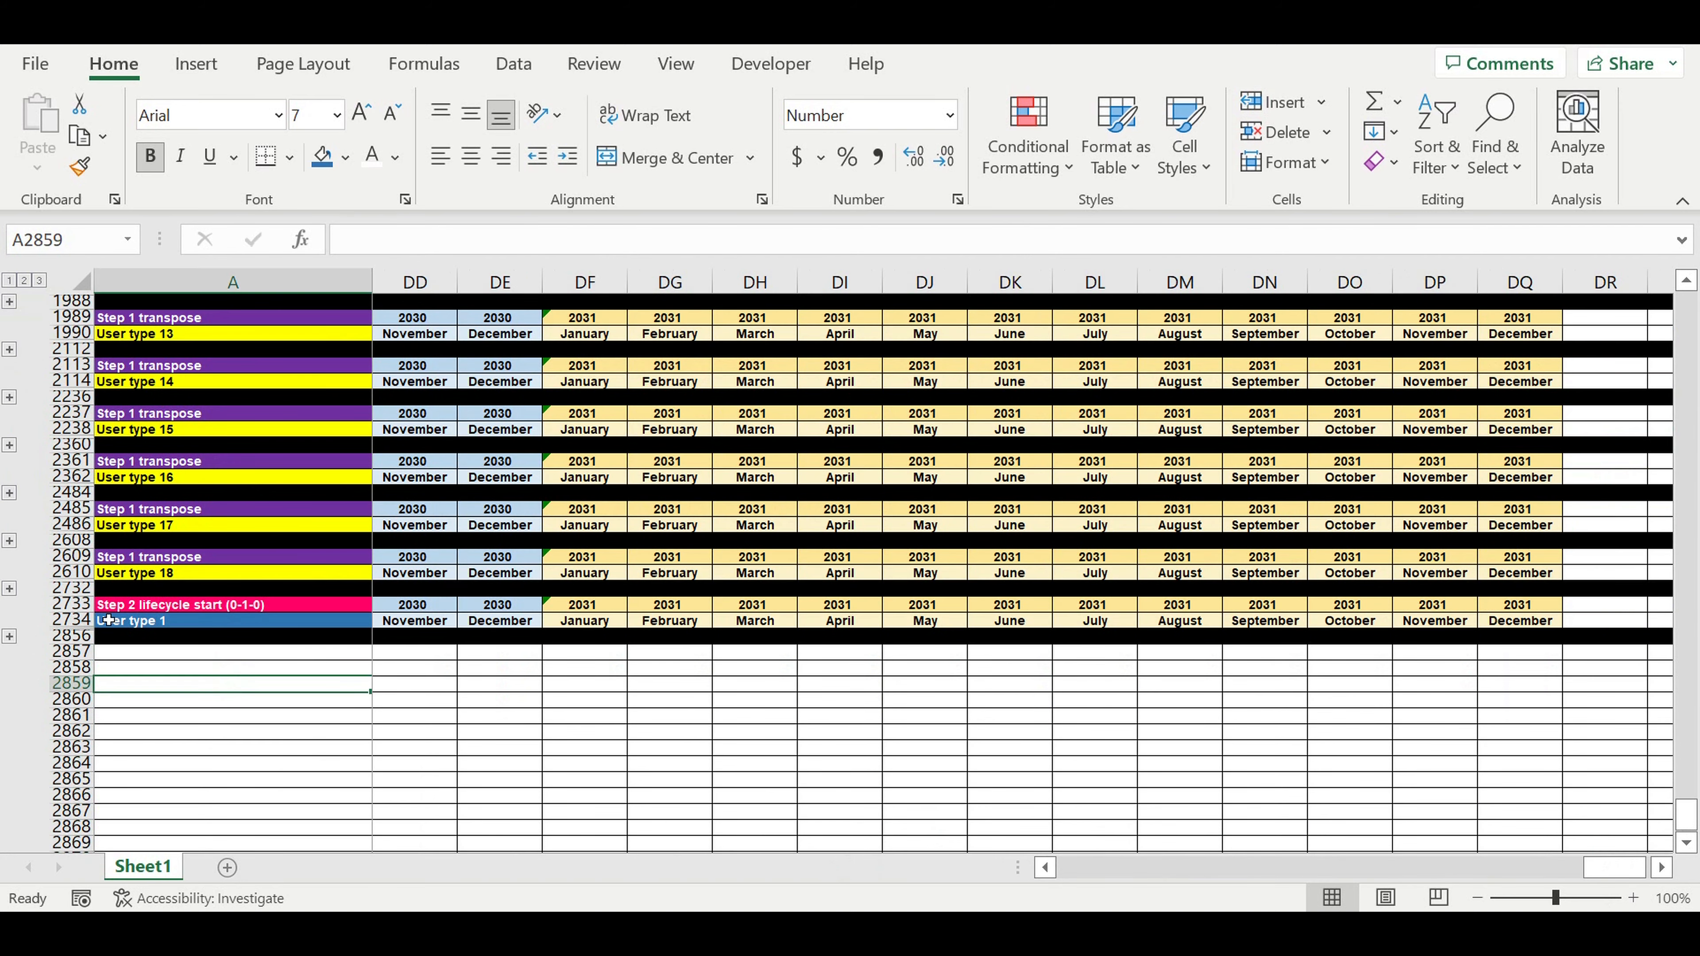
{"action": "left_click_drag", "start_coordinate": [75, 605], "coordinate": [78, 637]}
{"action": "key", "text": "ctrl+c"}
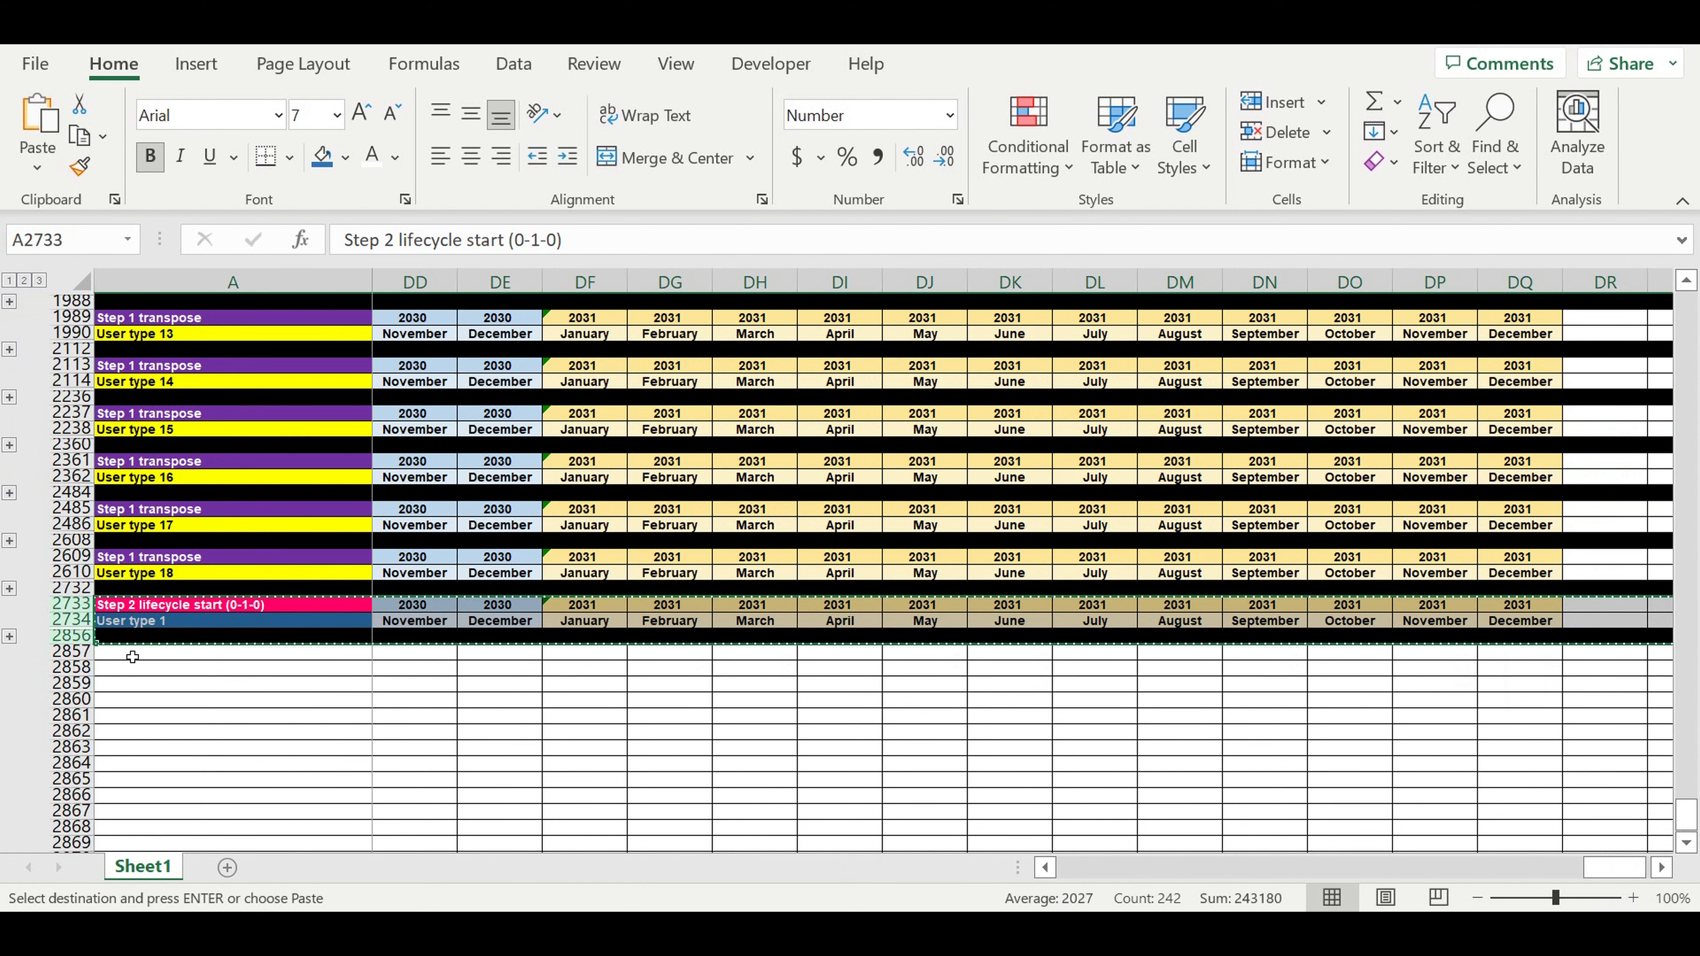
{"action": "left_click", "coordinate": [145, 658]}
{"action": "key", "text": "ctrl+v"}
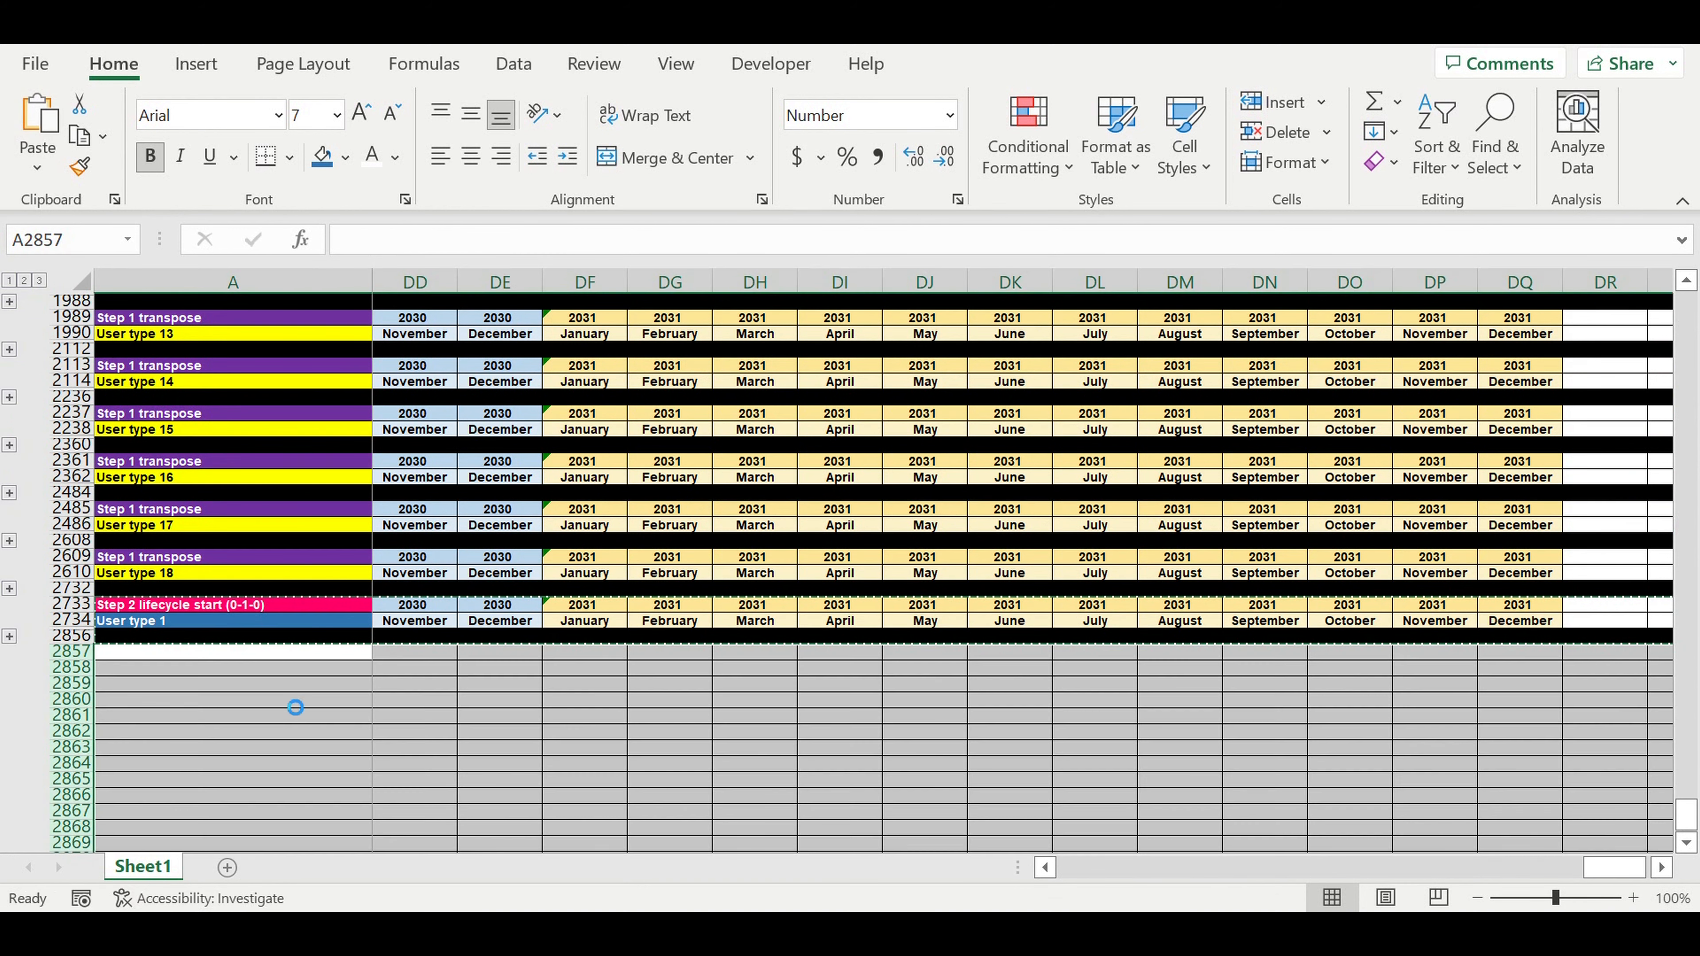
Paste the copied Step 2 block at A2981, A3105 and A3229 for User types 3 to 5.
{"action": "left_click", "coordinate": [220, 703]}
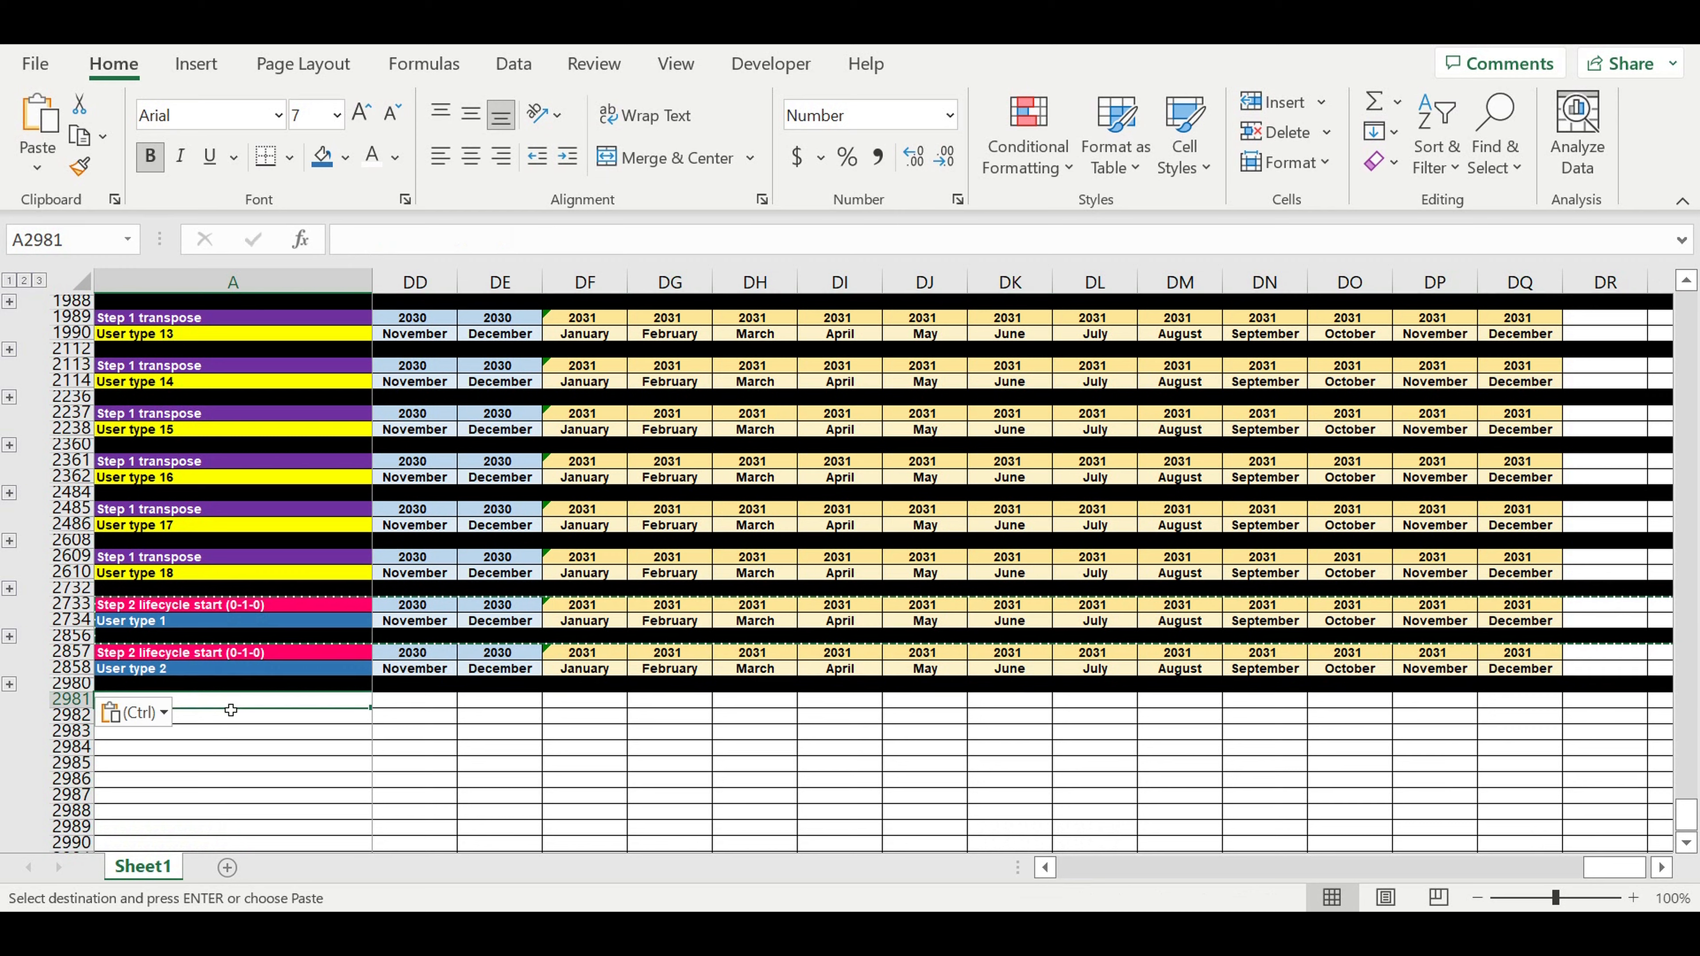
{"action": "key", "text": "ctrl+v"}
{"action": "left_click_drag", "start_coordinate": [1612, 867], "coordinate": [741, 842]}
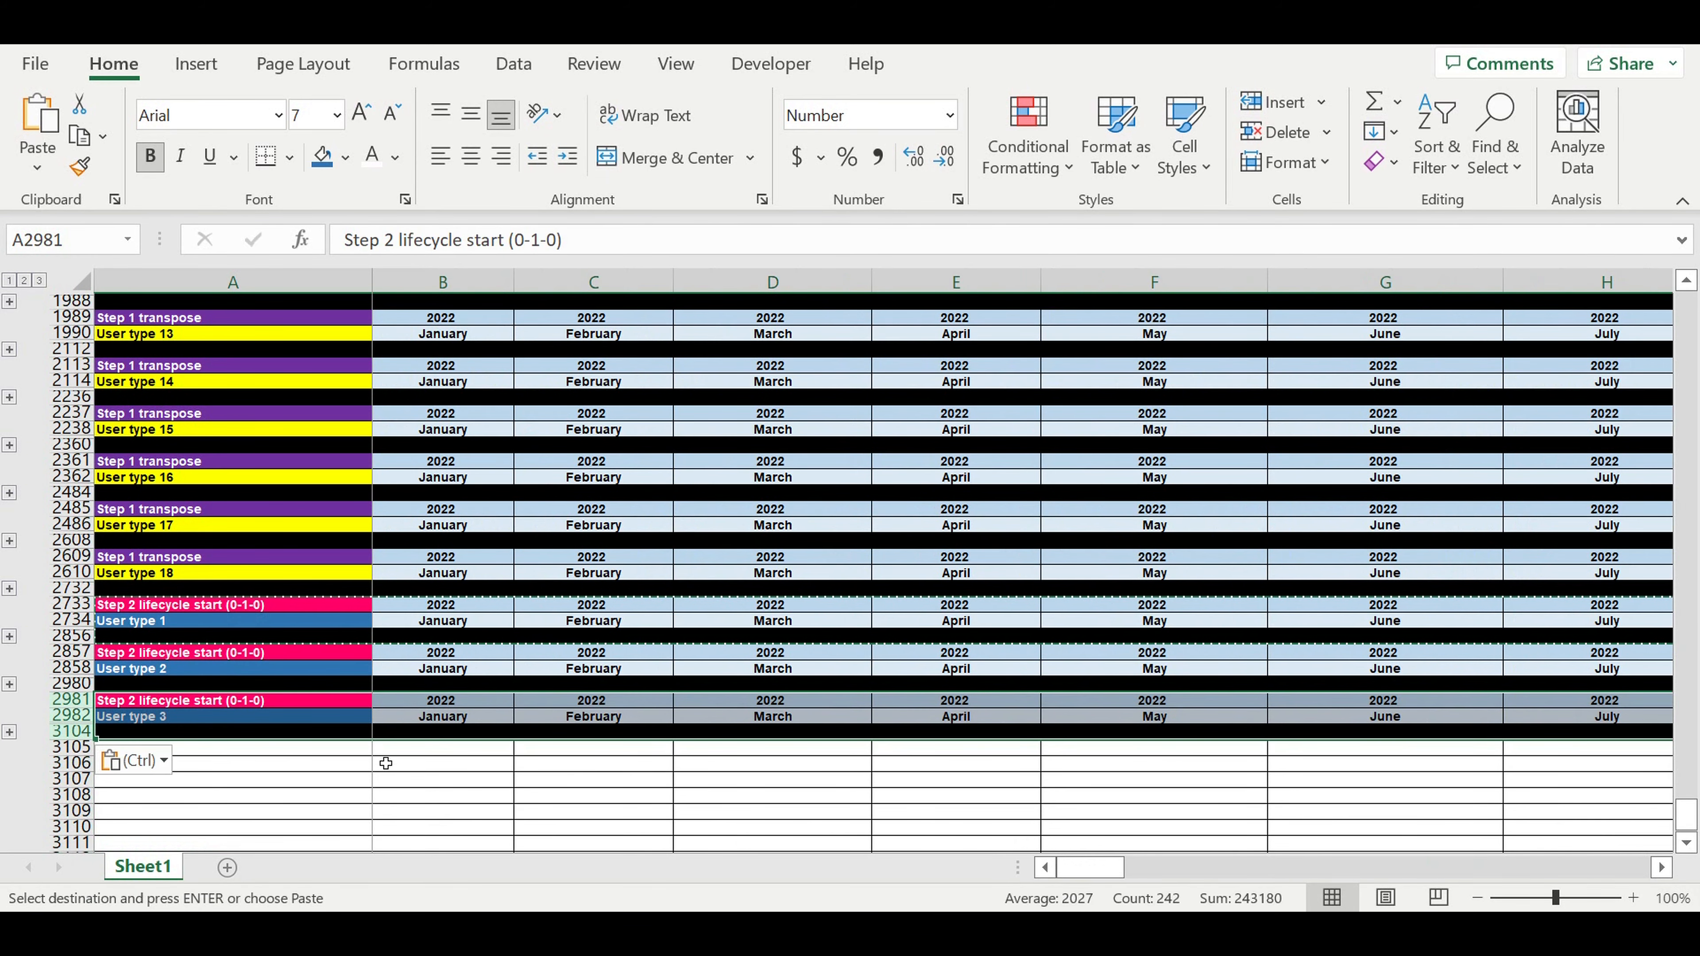
{"action": "left_click", "coordinate": [352, 752]}
{"action": "key", "text": "ctrl+v"}
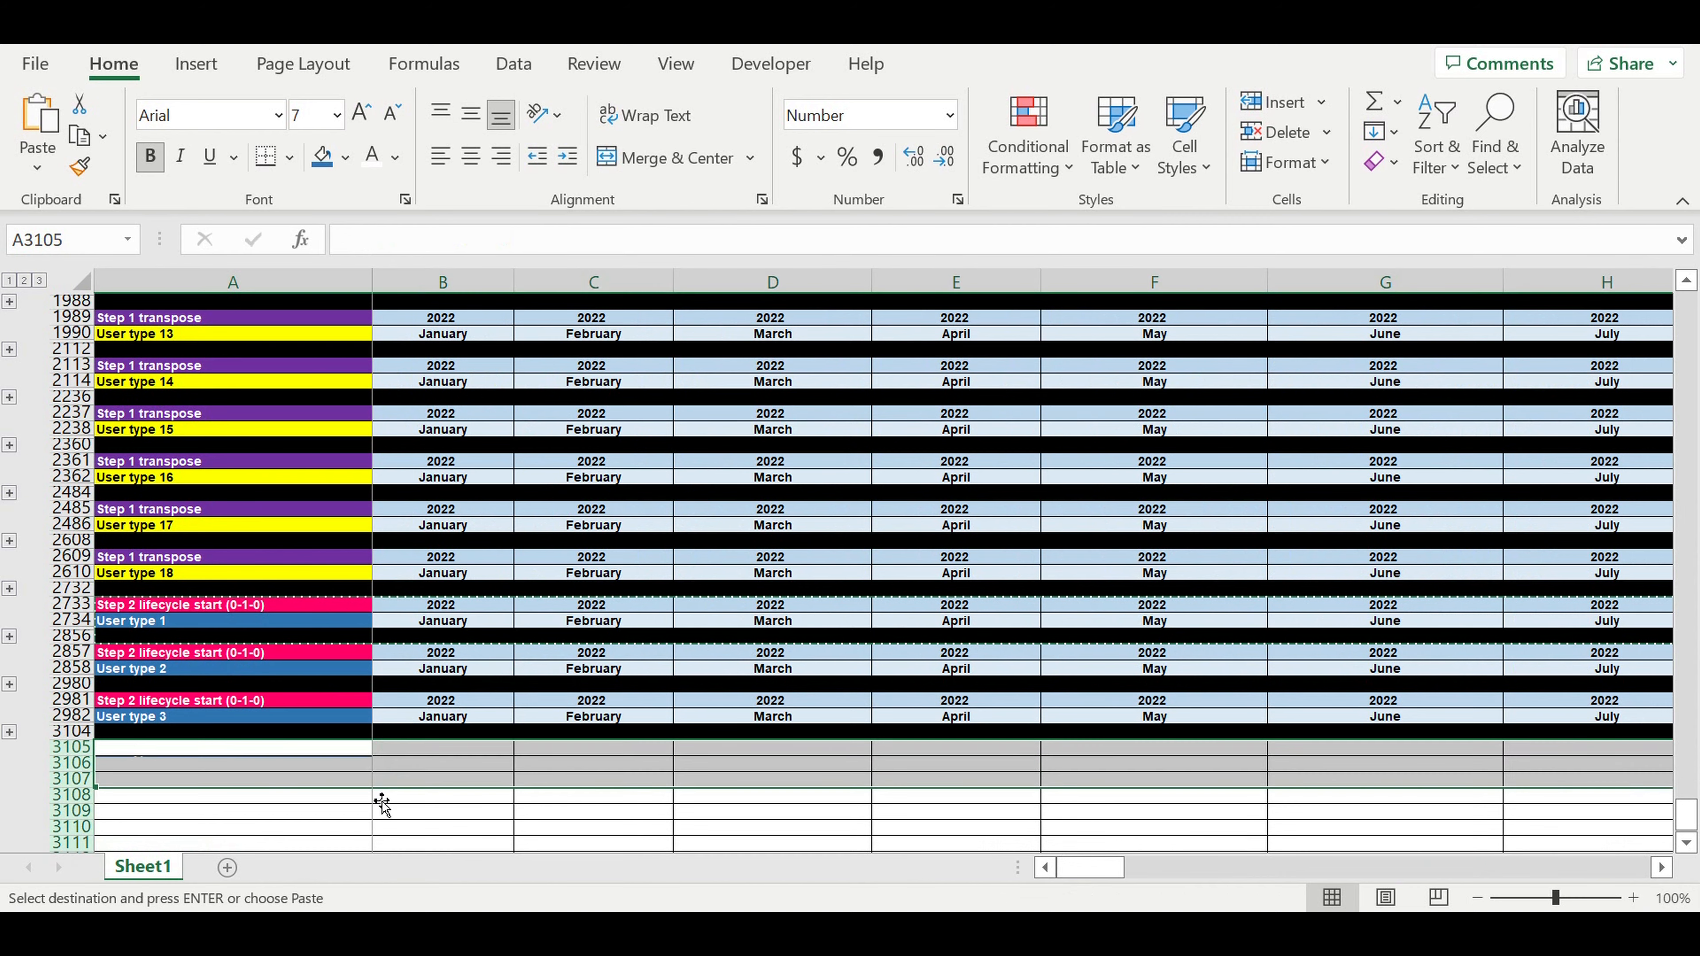
{"action": "left_click", "coordinate": [344, 801]}
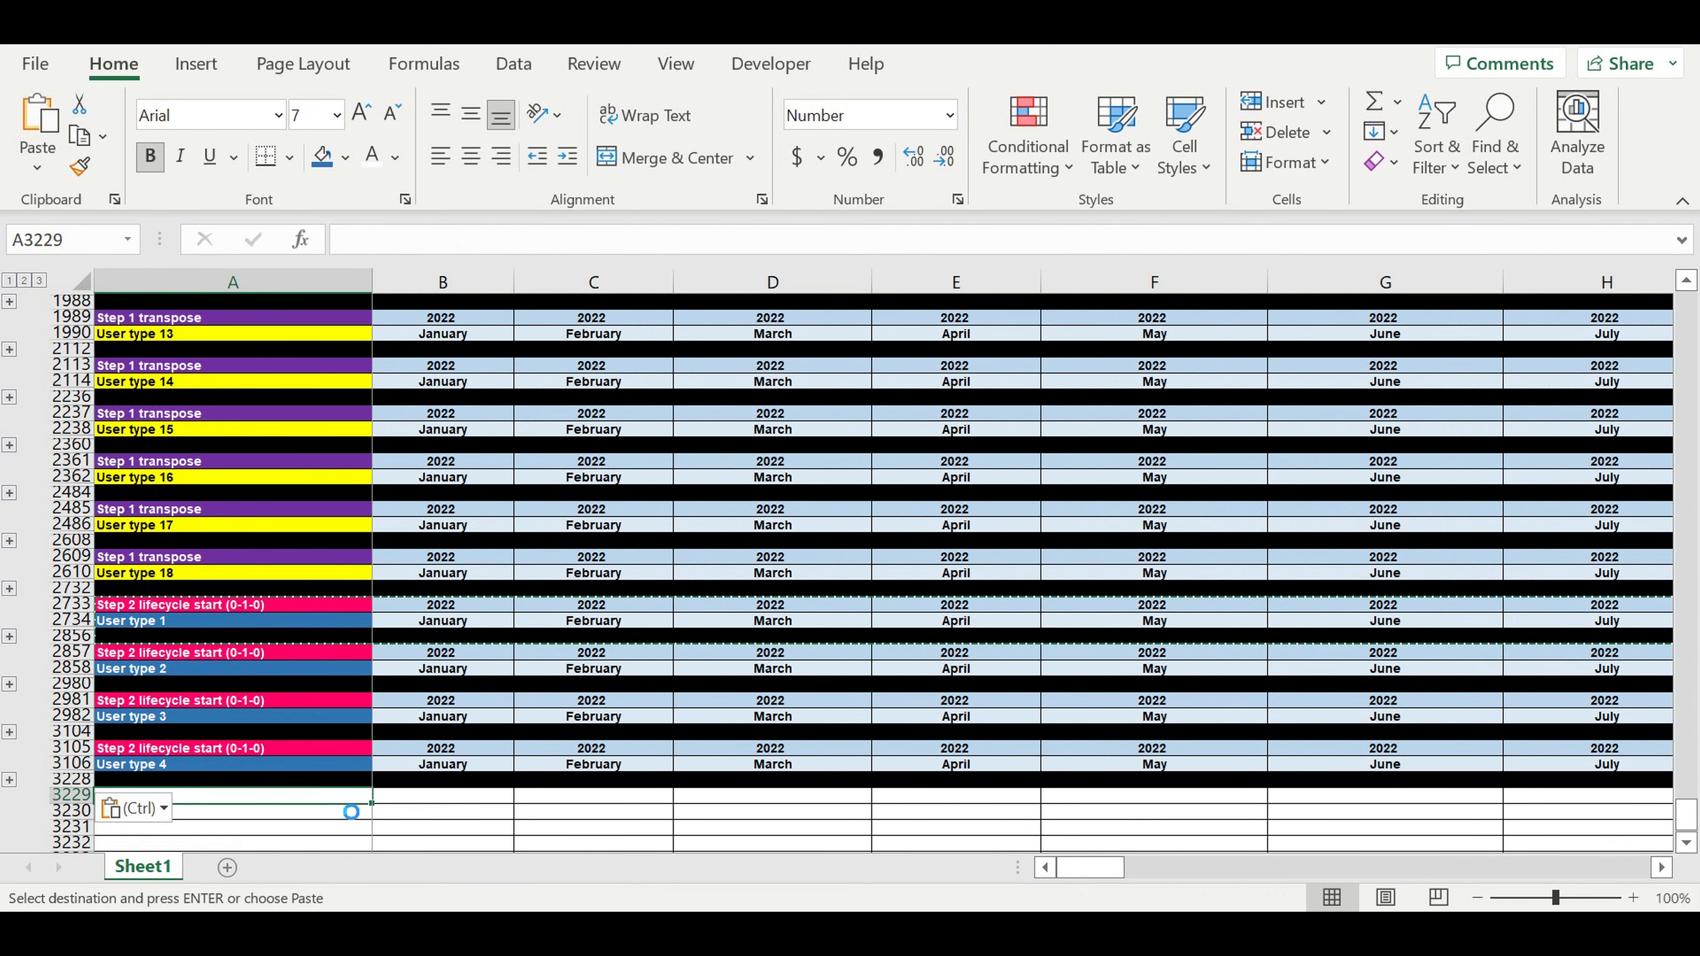
{"action": "key", "text": "ctrl+v"}
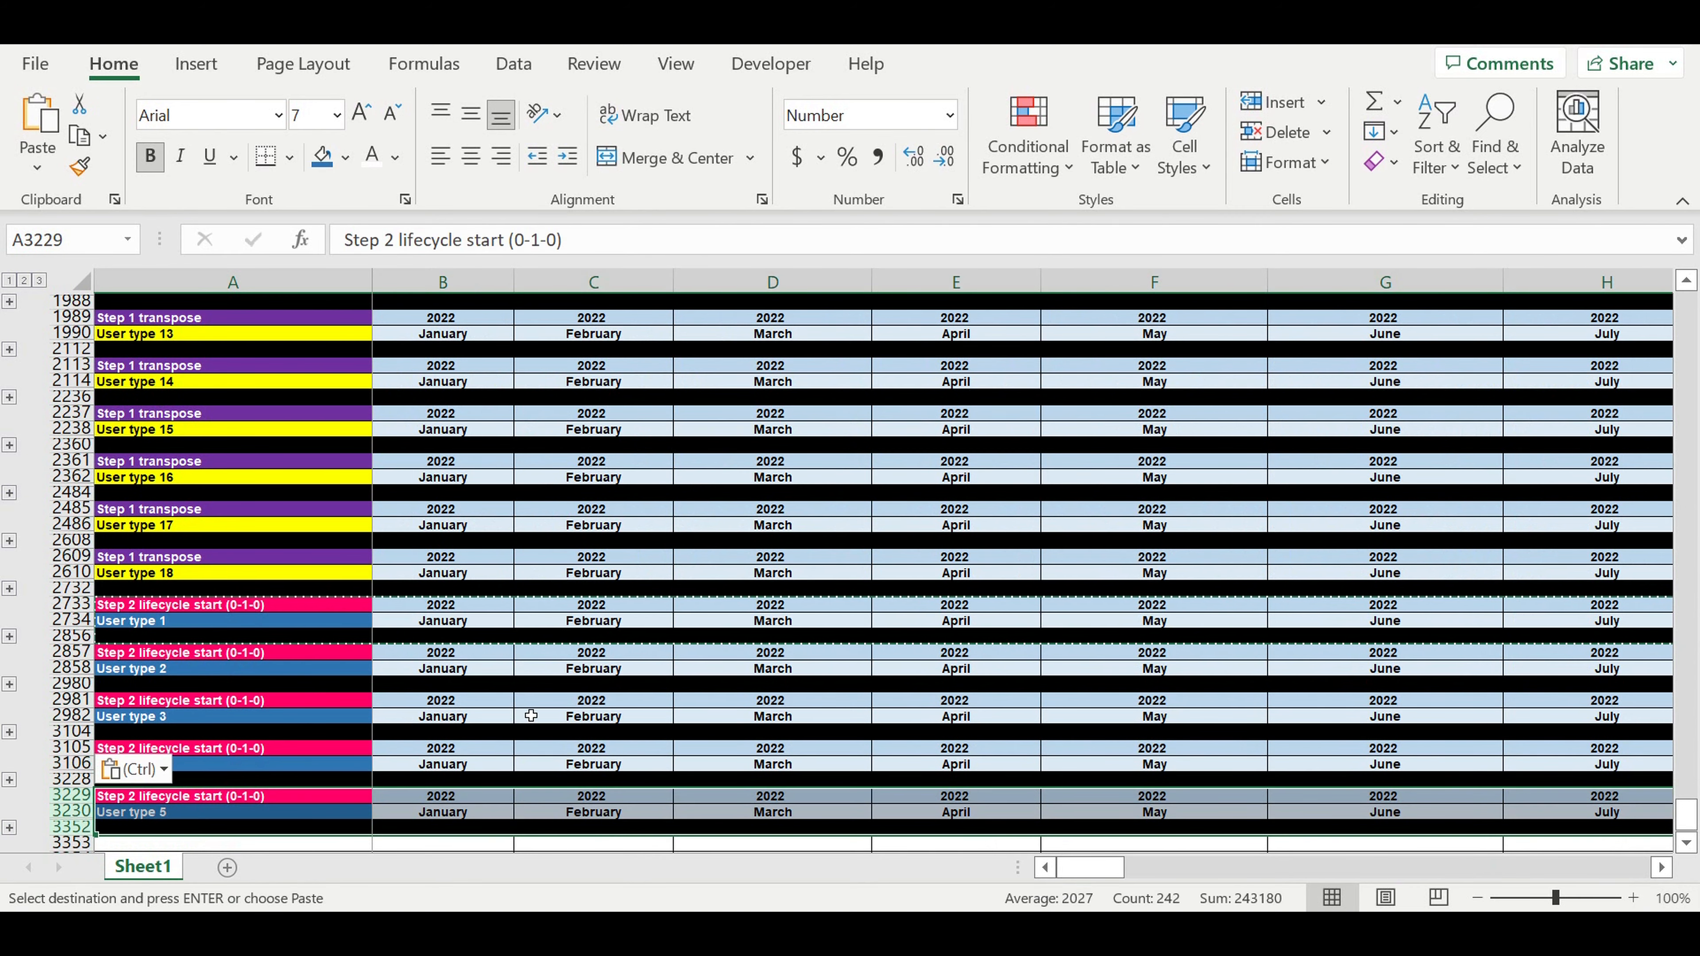
Continue pasting the Step 2 block at A3353, A3477, A3601, A3725 and A3849 for User types 6 to 10.
{"action": "left_click", "coordinate": [531, 716]}
{"action": "scroll", "coordinate": [509, 703], "scroll_direction": "down", "scroll_amount": 6}
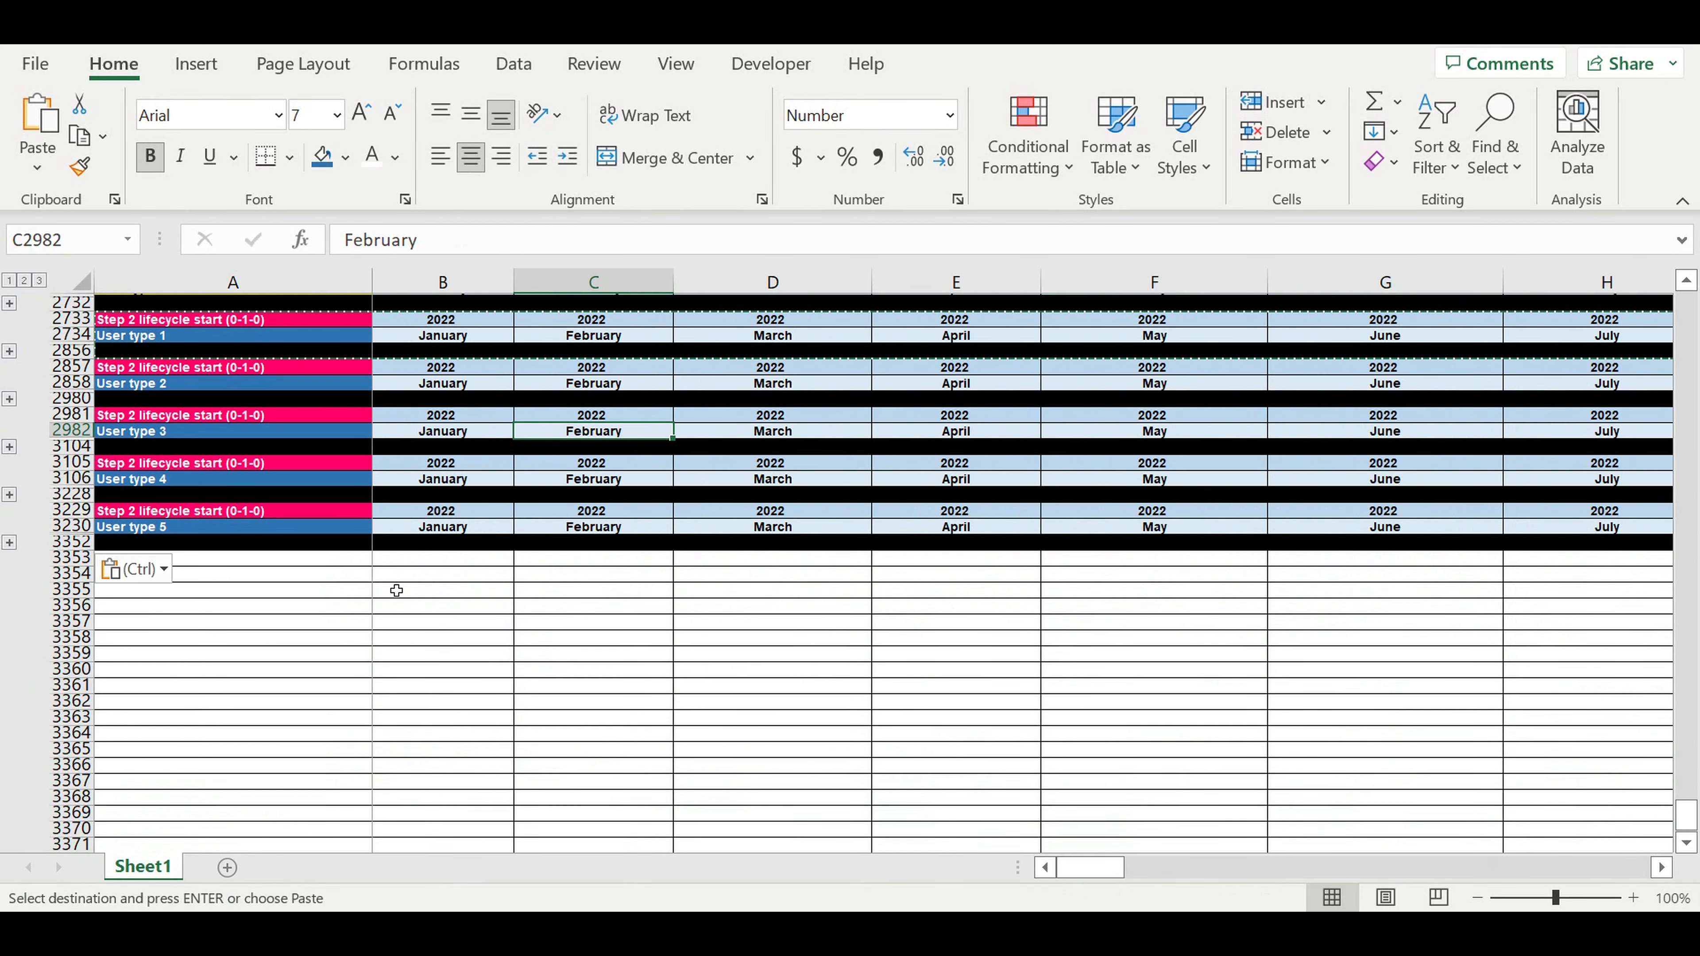
{"action": "left_click", "coordinate": [342, 557]}
{"action": "key", "text": "ctrl+v"}
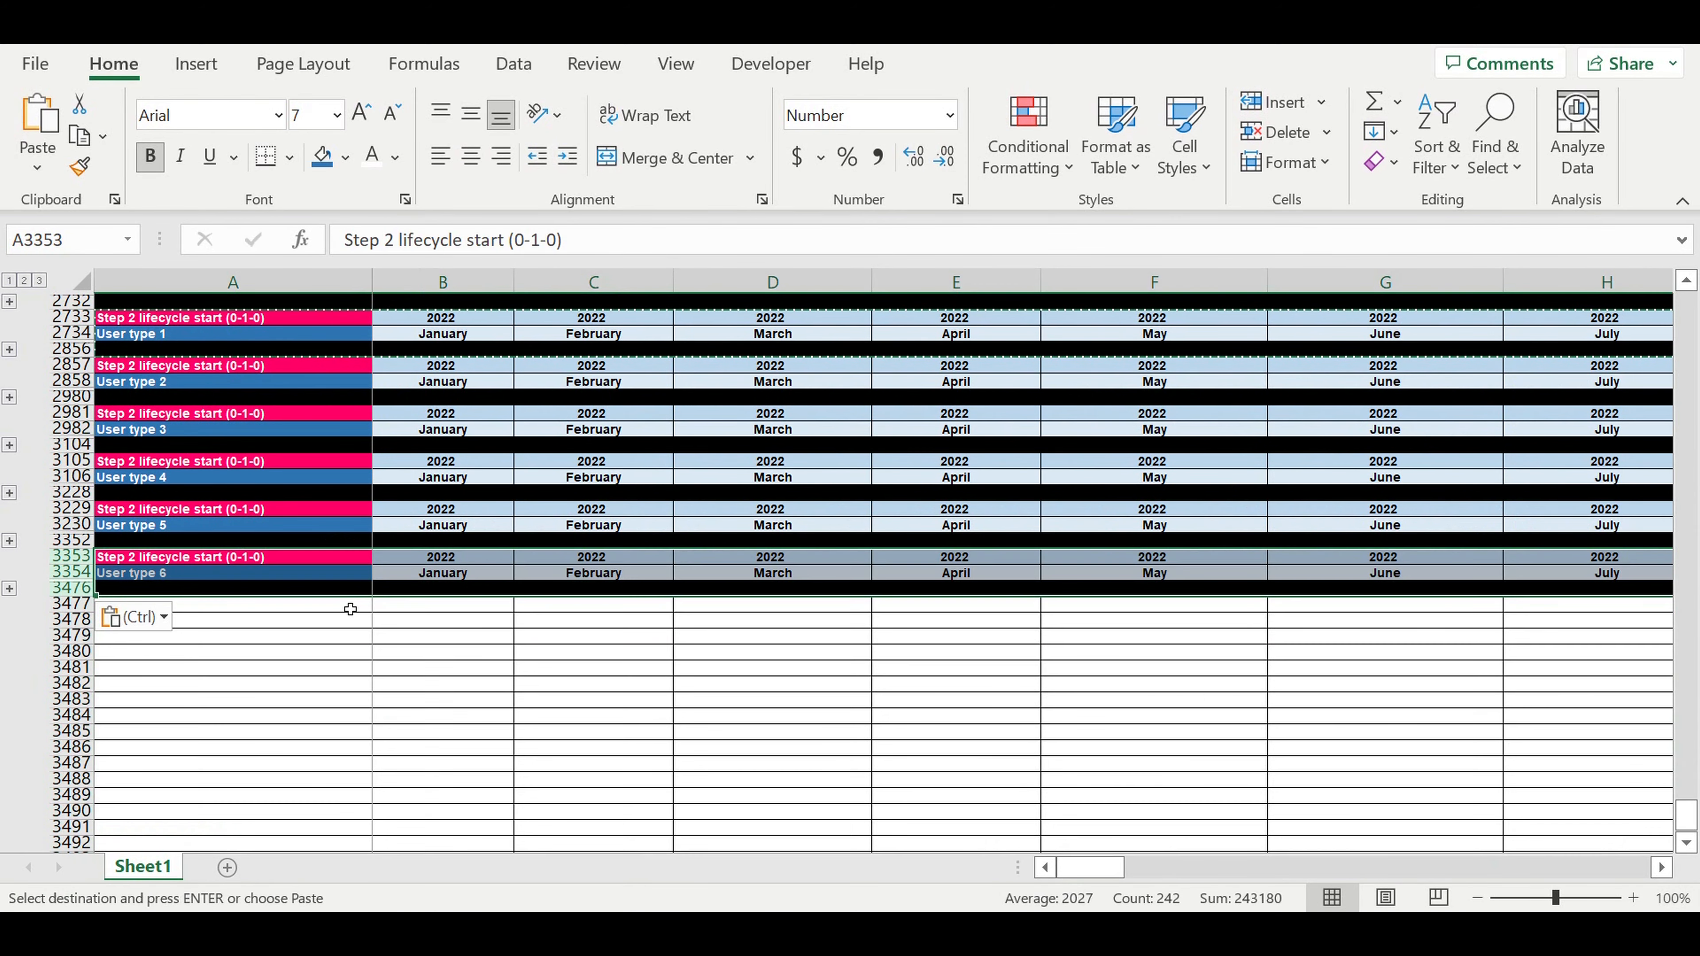
{"action": "left_click", "coordinate": [338, 604]}
{"action": "key", "text": "ctrl+v"}
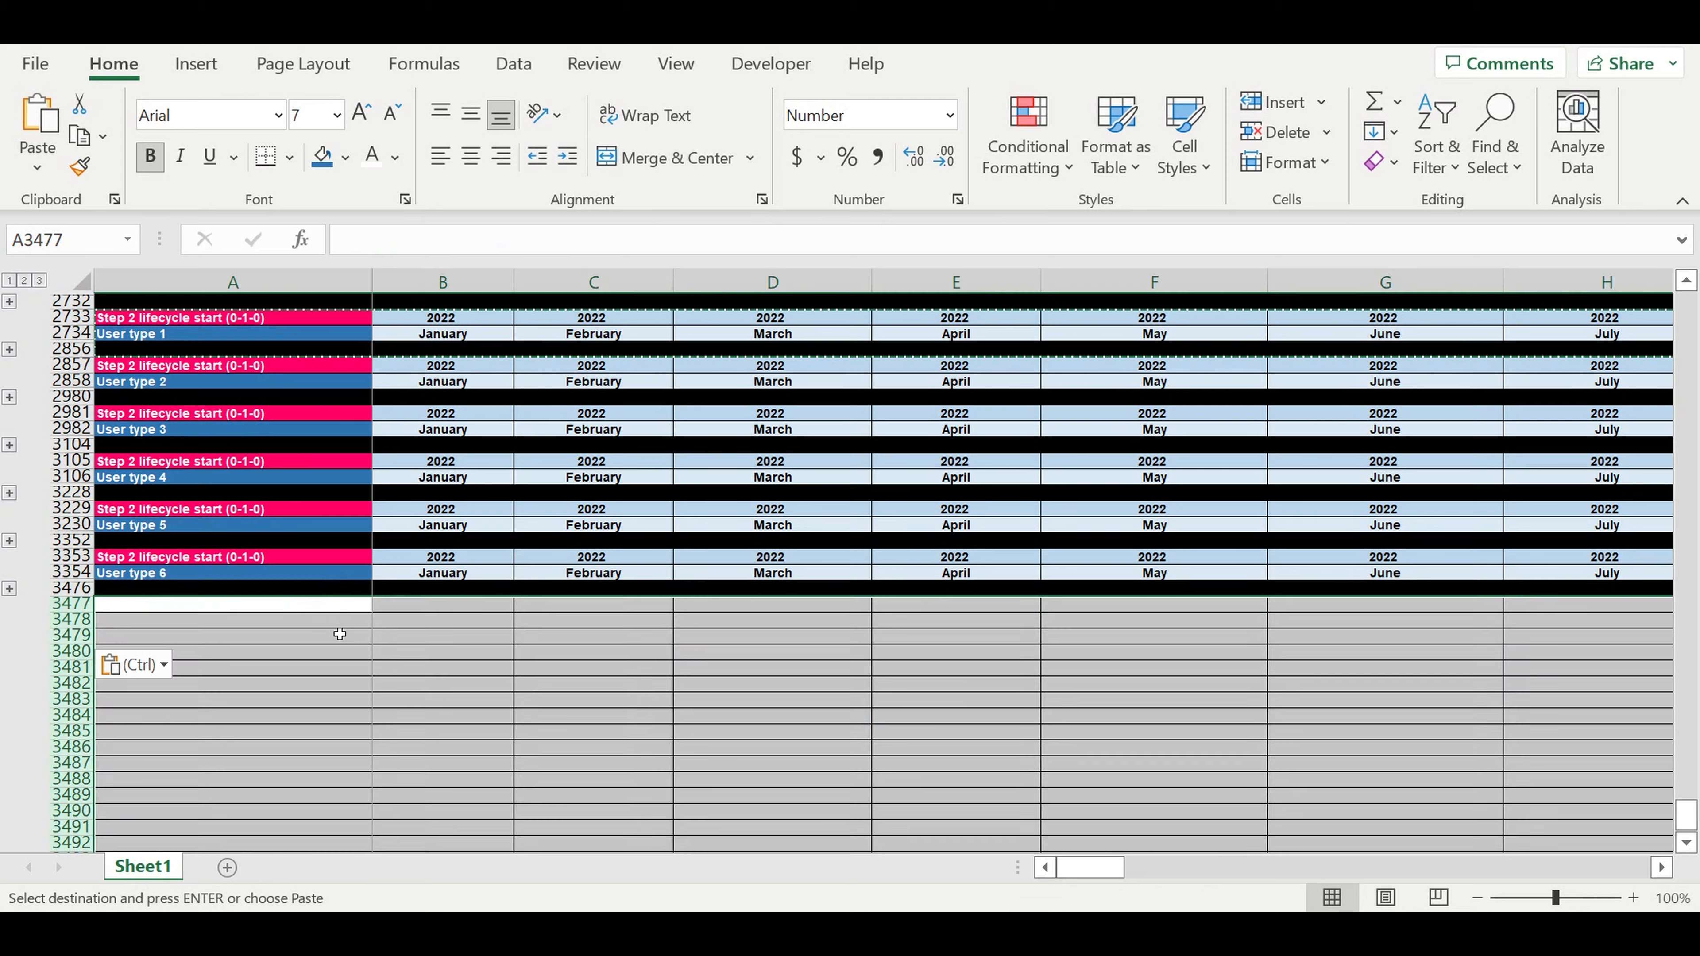
{"action": "left_click", "coordinate": [328, 653]}
{"action": "key", "text": "ctrl+v"}
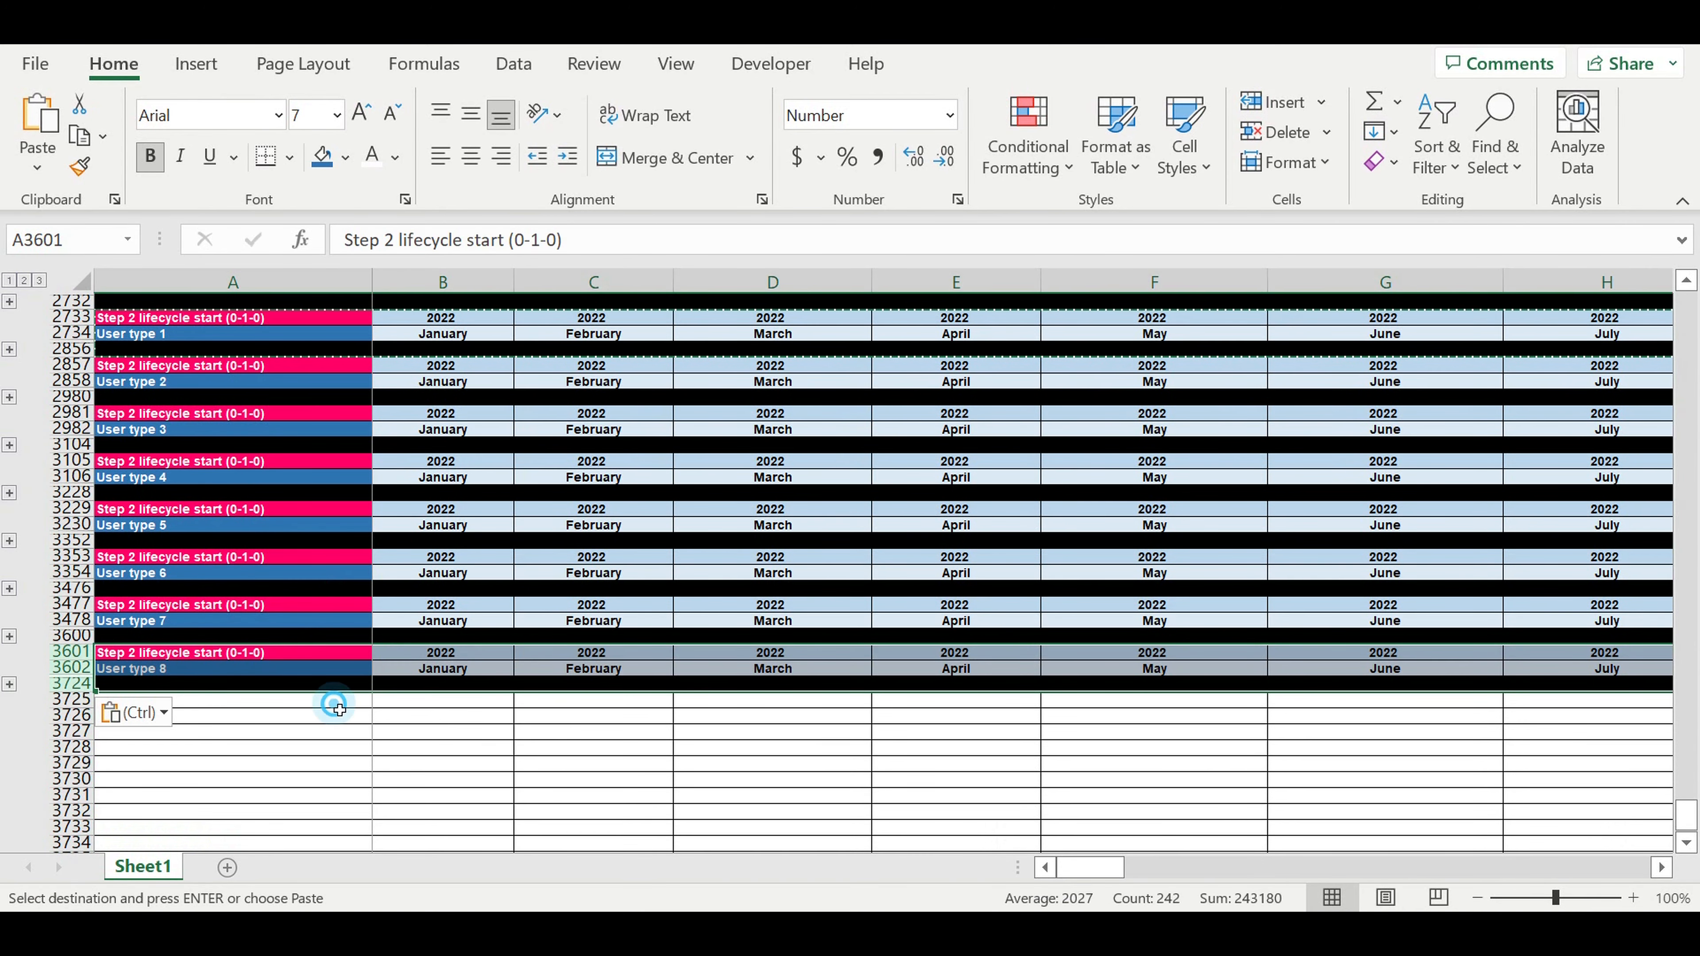
{"action": "left_click", "coordinate": [338, 701]}
{"action": "key", "text": "ctrl+v"}
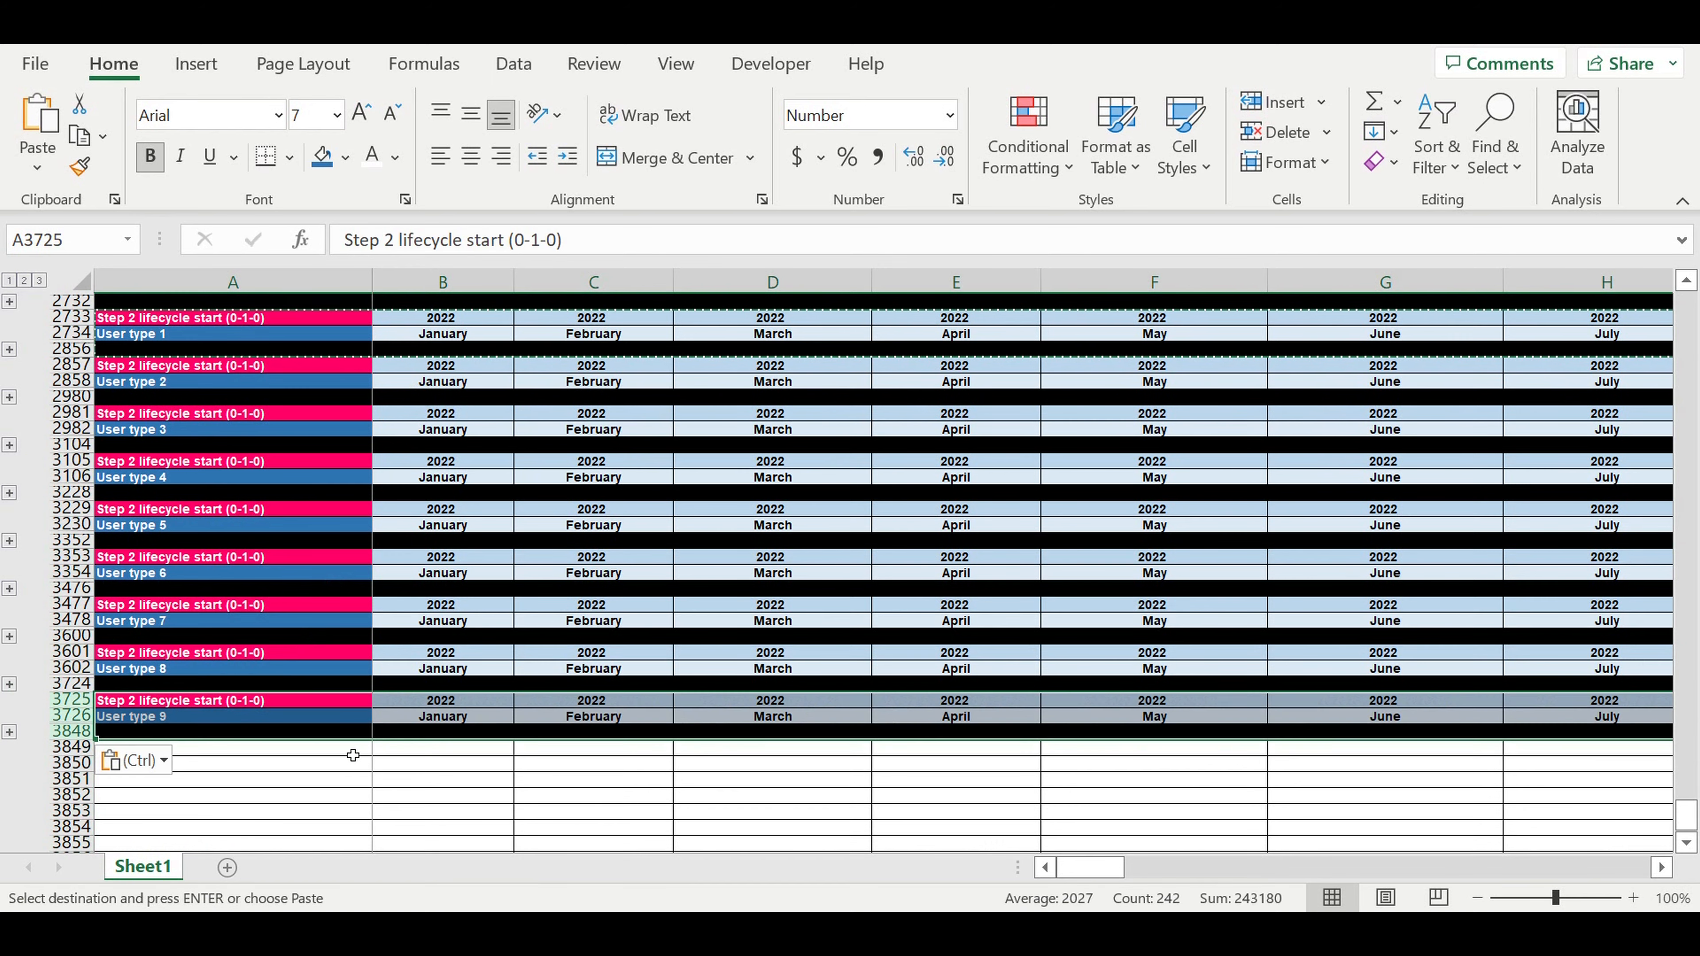
{"action": "left_click", "coordinate": [348, 750]}
{"action": "key", "text": "ctrl+v"}
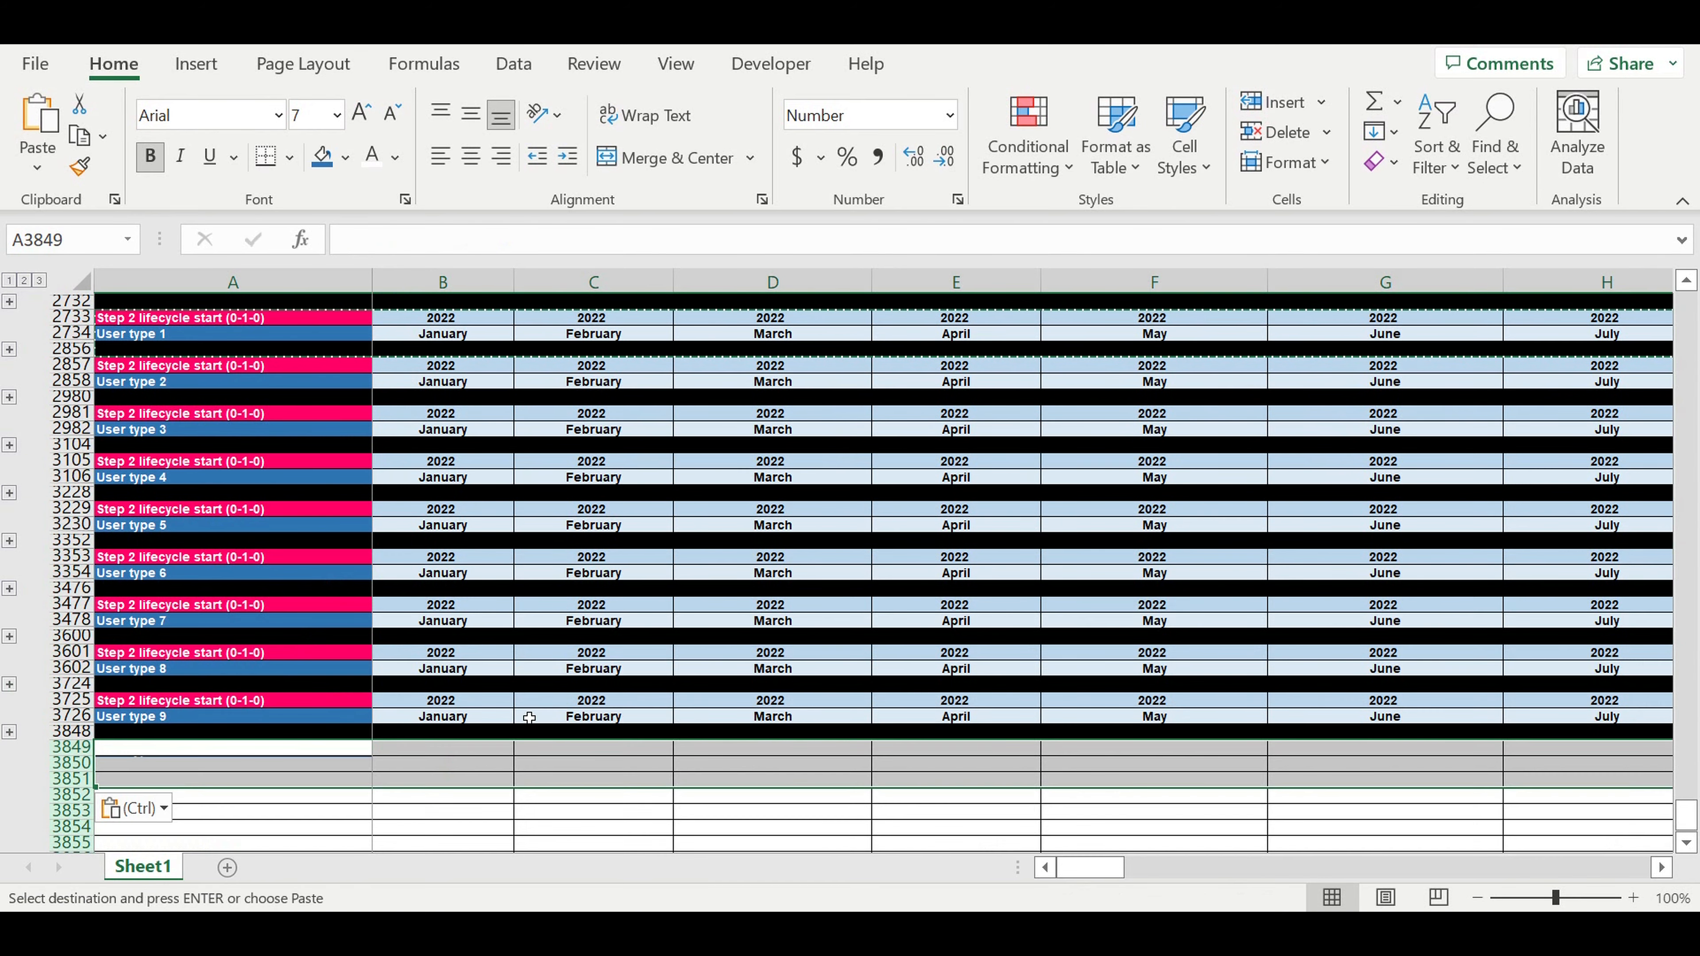
Add the Step 2 blocks for User types 11 to 14 by pasting at A3973, A4097, A4221 and A4345.
{"action": "scroll", "coordinate": [531, 718], "scroll_direction": "down", "scroll_amount": 5}
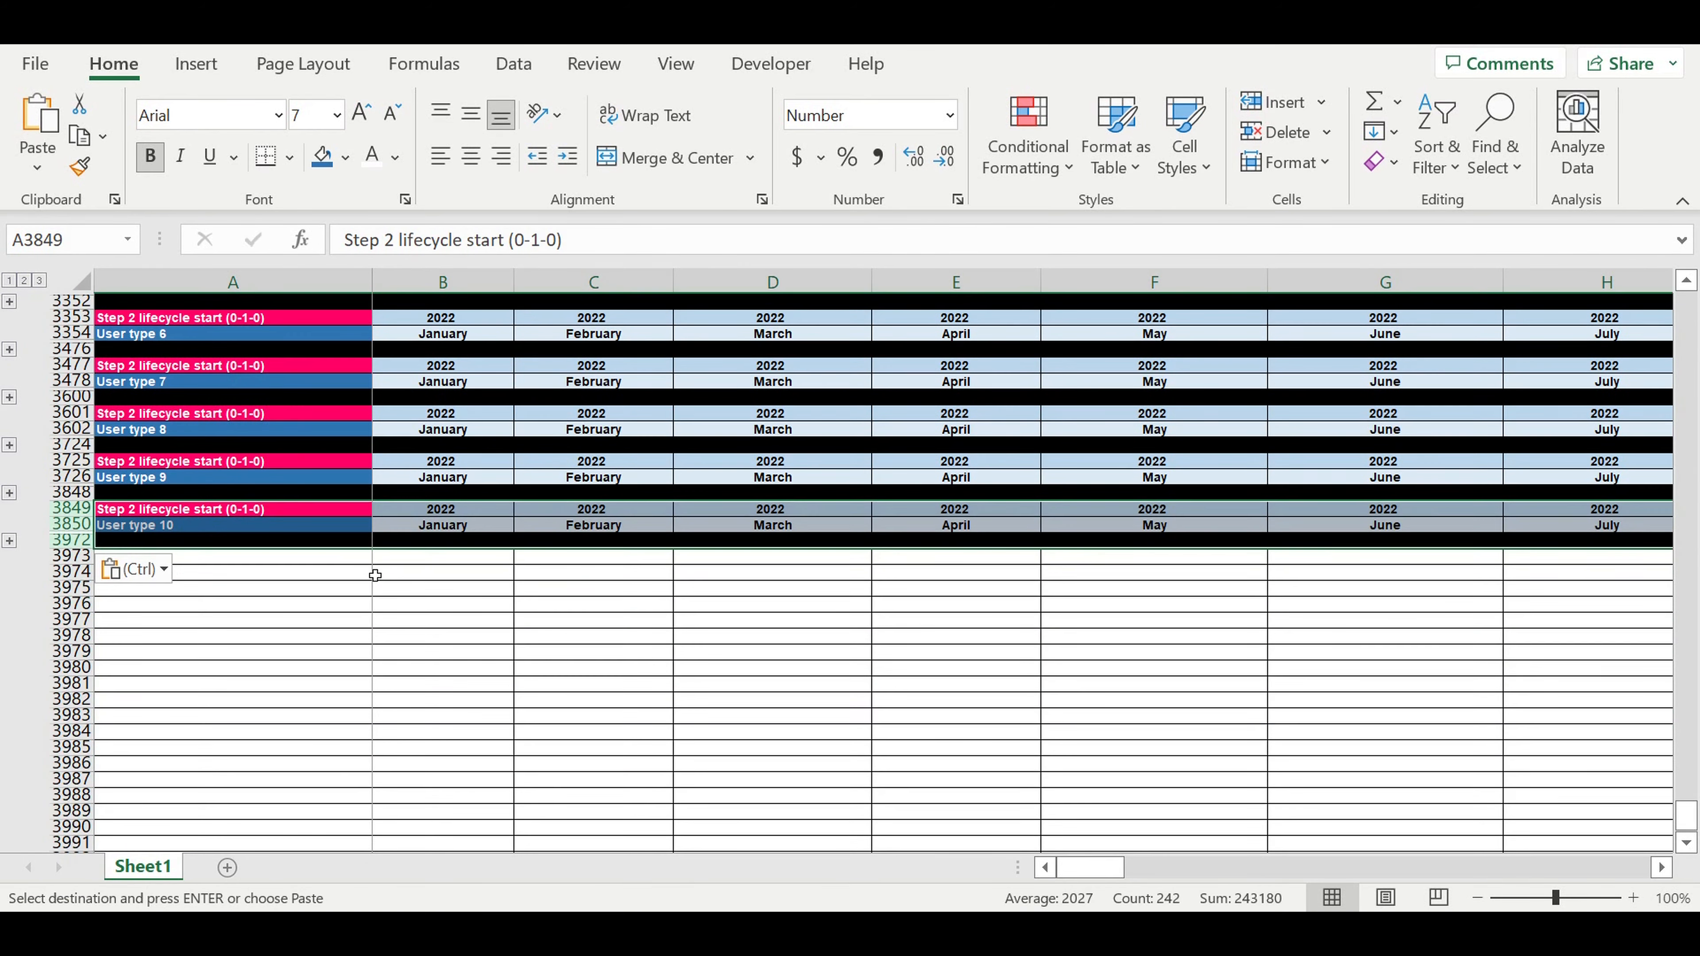
{"action": "left_click", "coordinate": [345, 561]}
{"action": "key", "text": "ctrl+v"}
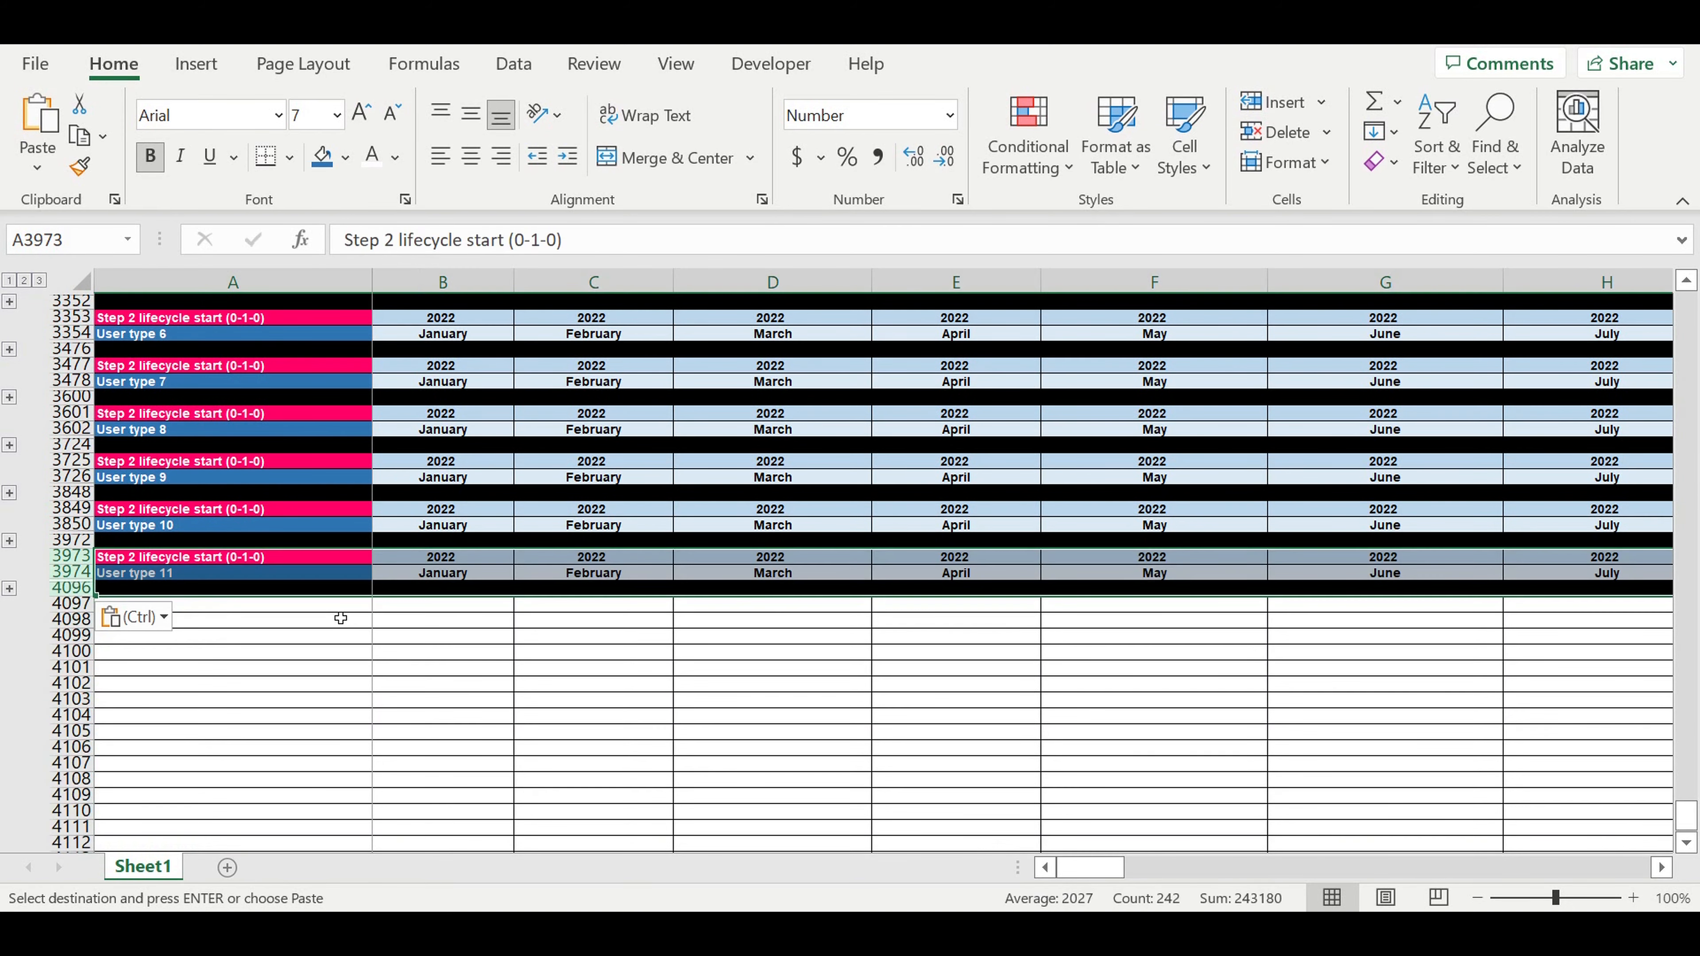
{"action": "left_click", "coordinate": [340, 606]}
{"action": "key", "text": "ctrl+v"}
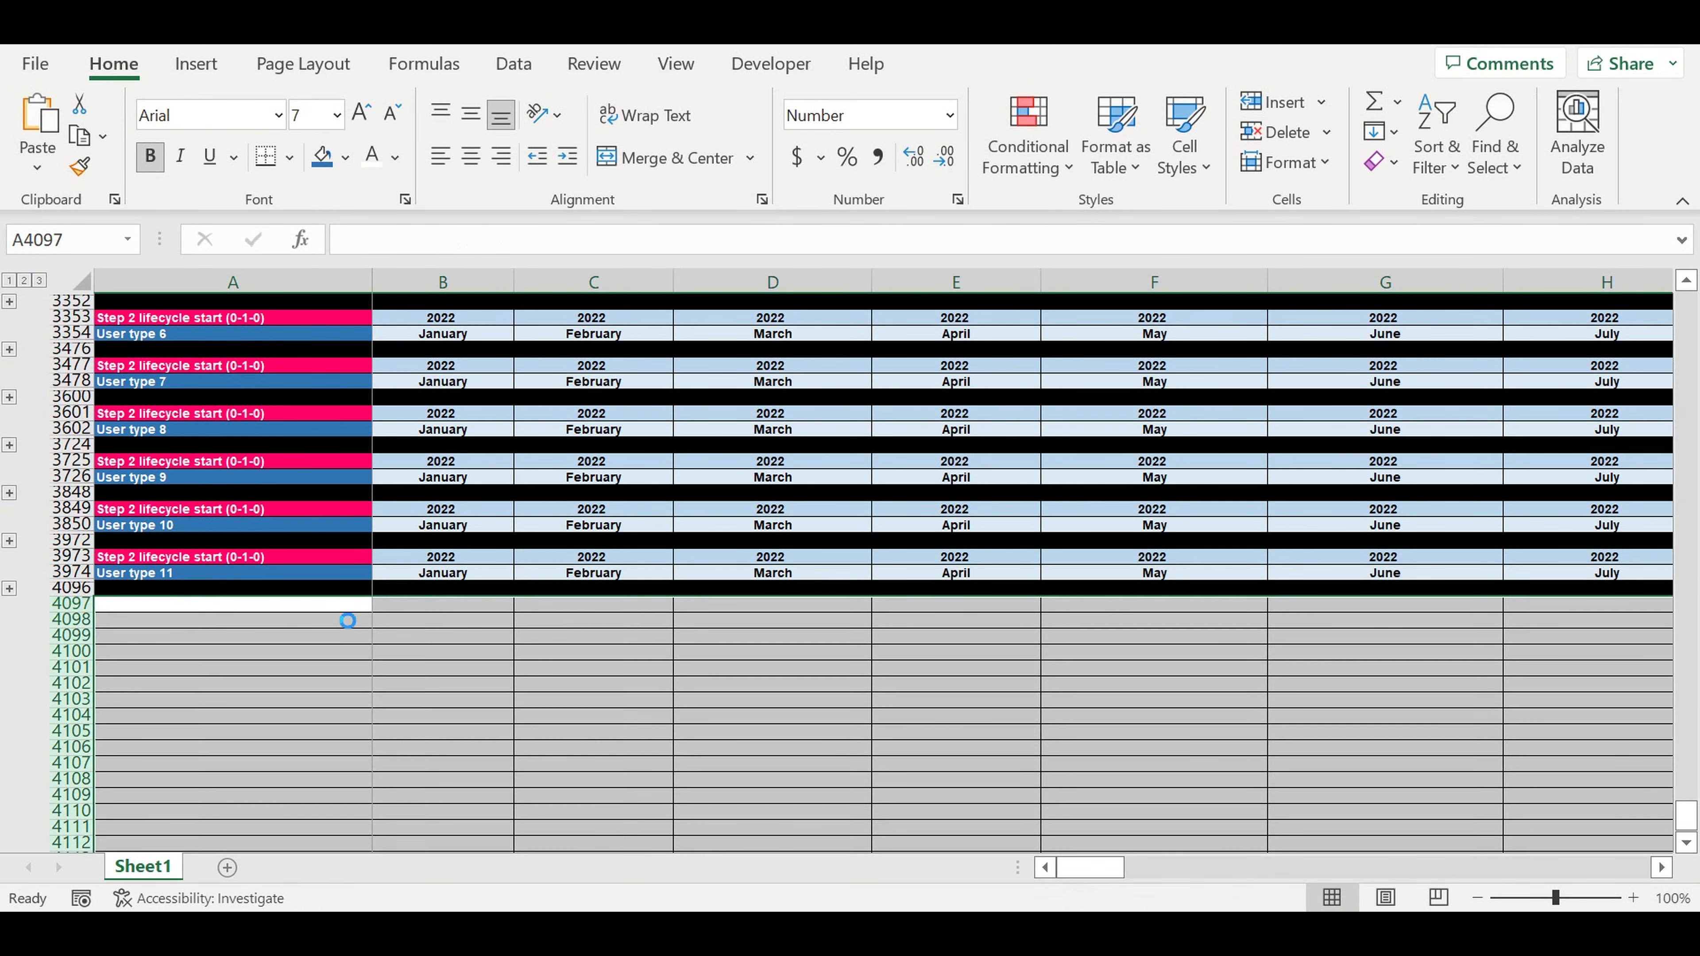
{"action": "left_click", "coordinate": [335, 654]}
{"action": "key", "text": "ctrl+v"}
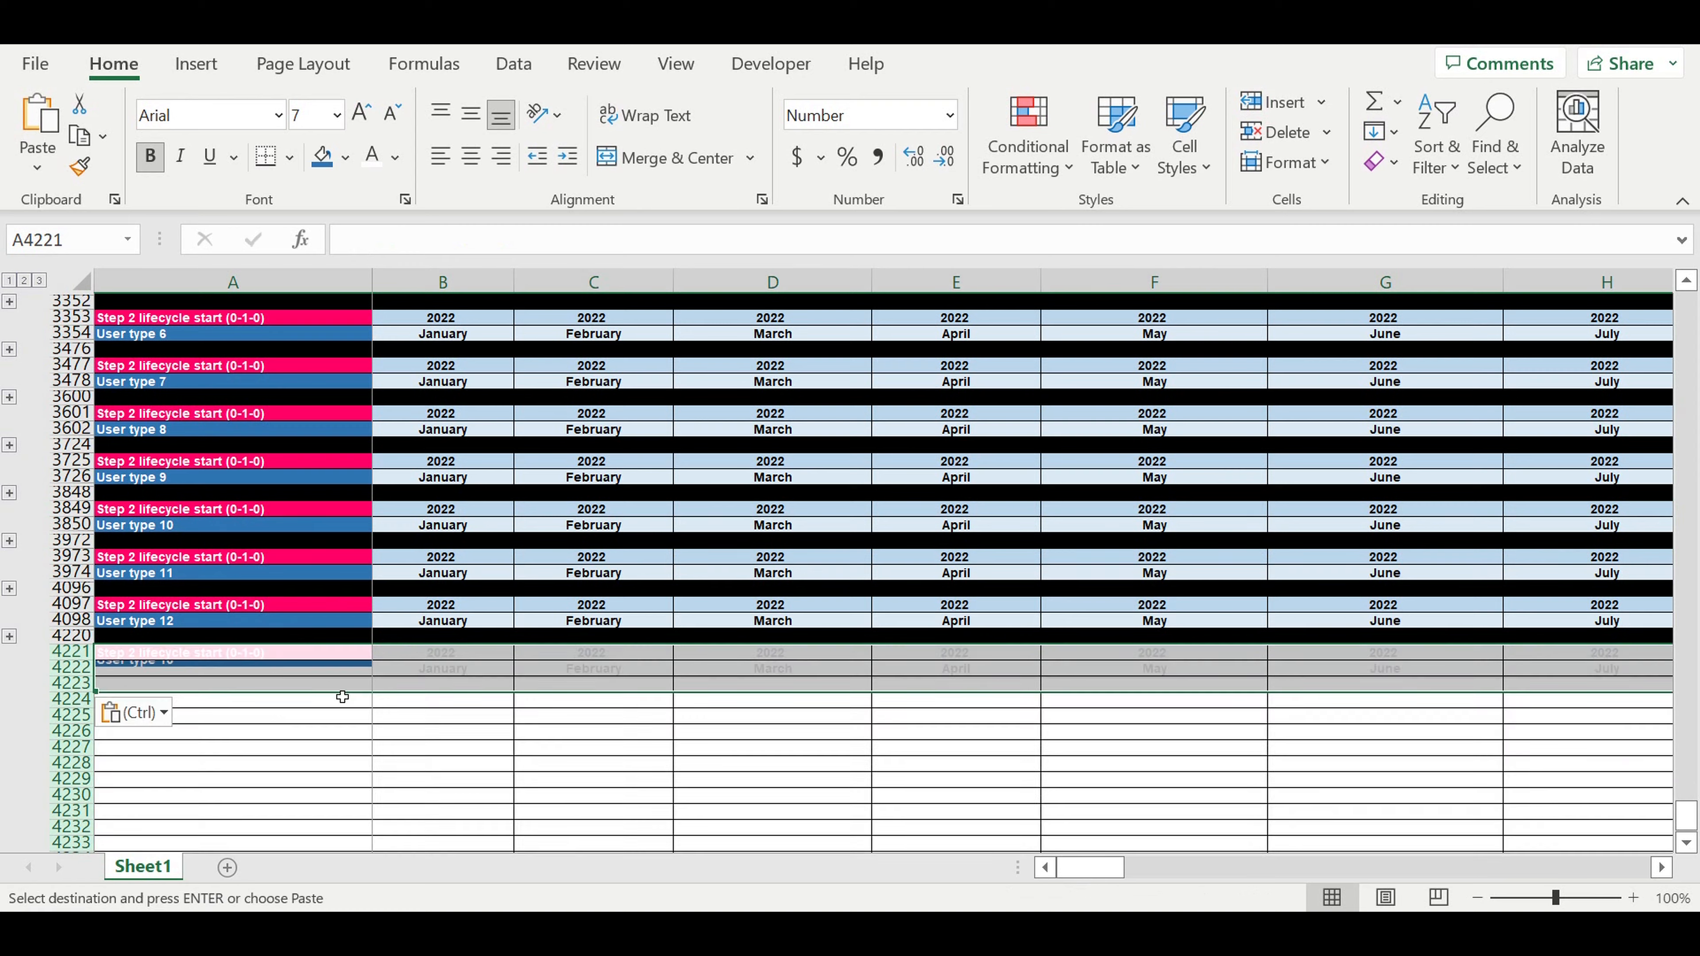
{"action": "left_click", "coordinate": [341, 703]}
{"action": "key", "text": "ctrl+v"}
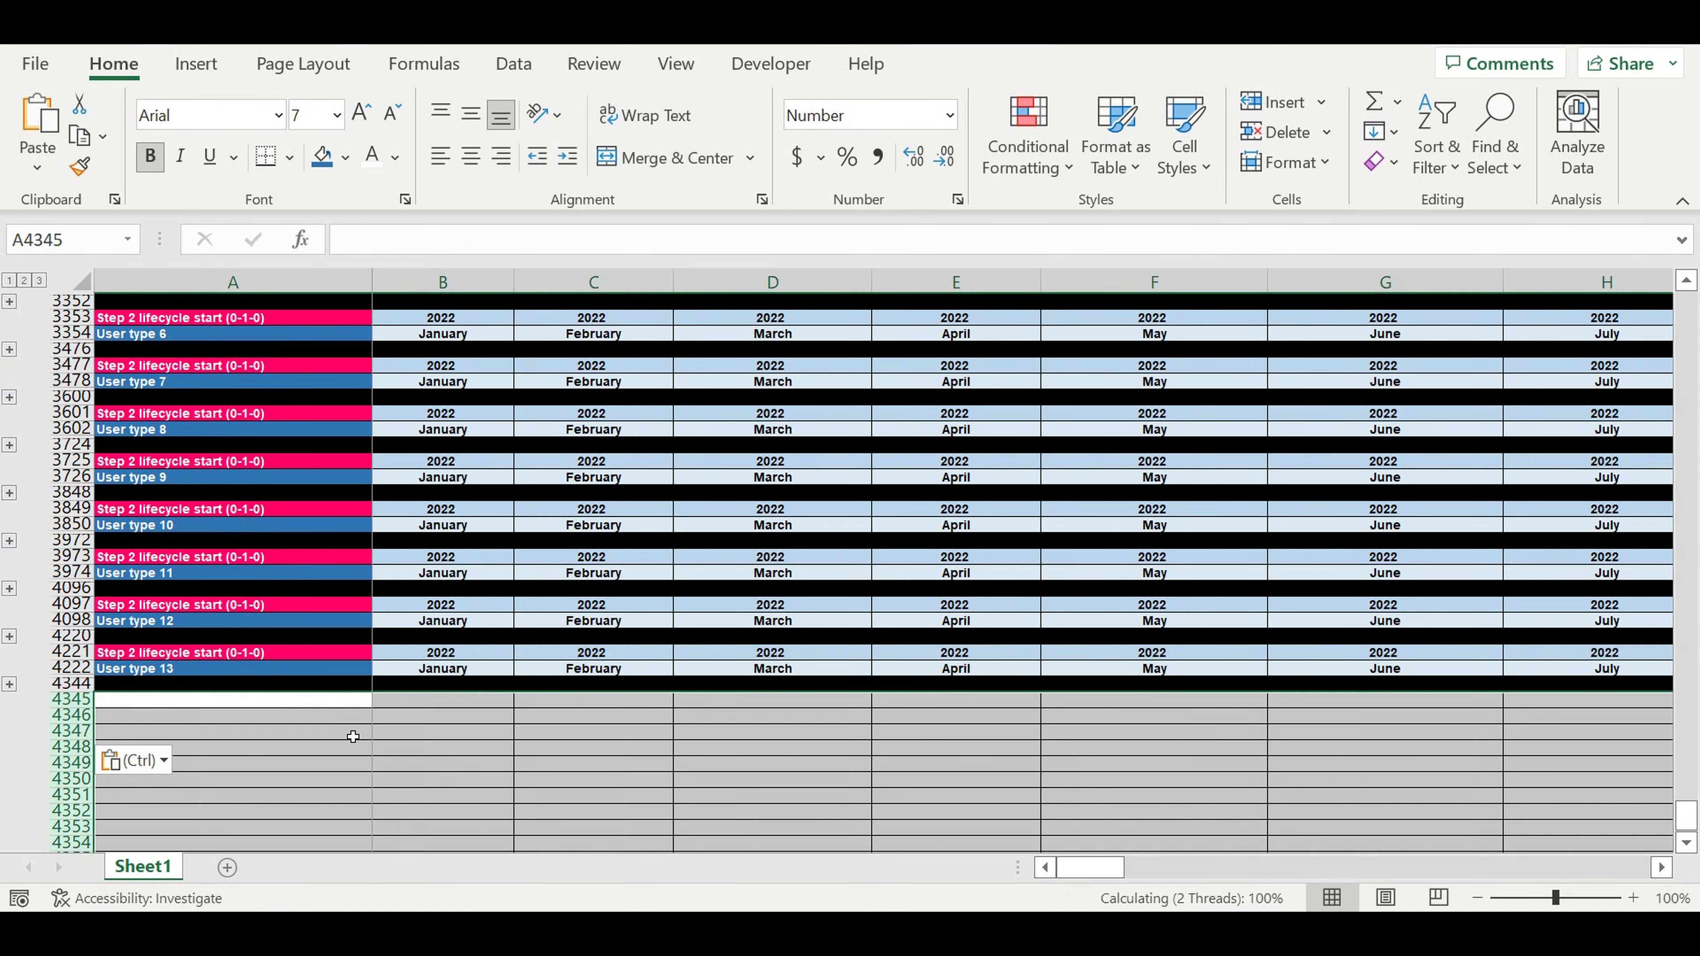
Complete the Step 2 series by pasting the block at A4469, A4593, A4717 and A4841 for User types 15 to 18.
{"action": "scroll", "coordinate": [404, 641], "scroll_direction": "down", "scroll_amount": 4}
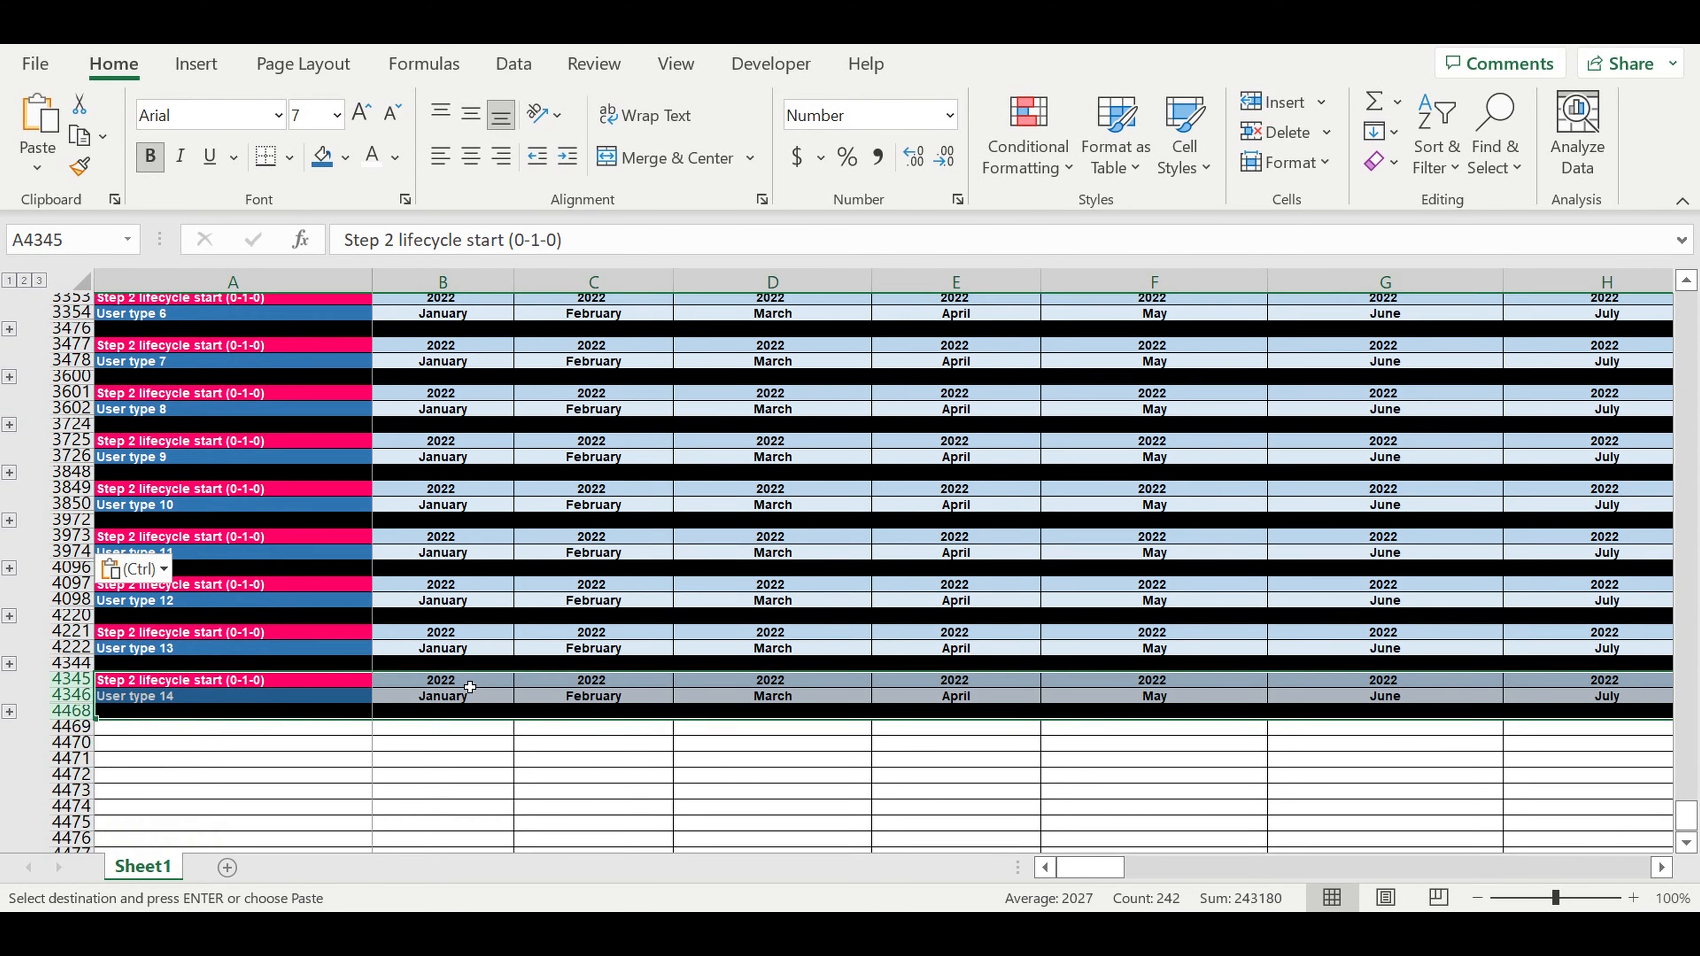
{"action": "left_click", "coordinate": [359, 556]}
{"action": "key", "text": "ctrl+v"}
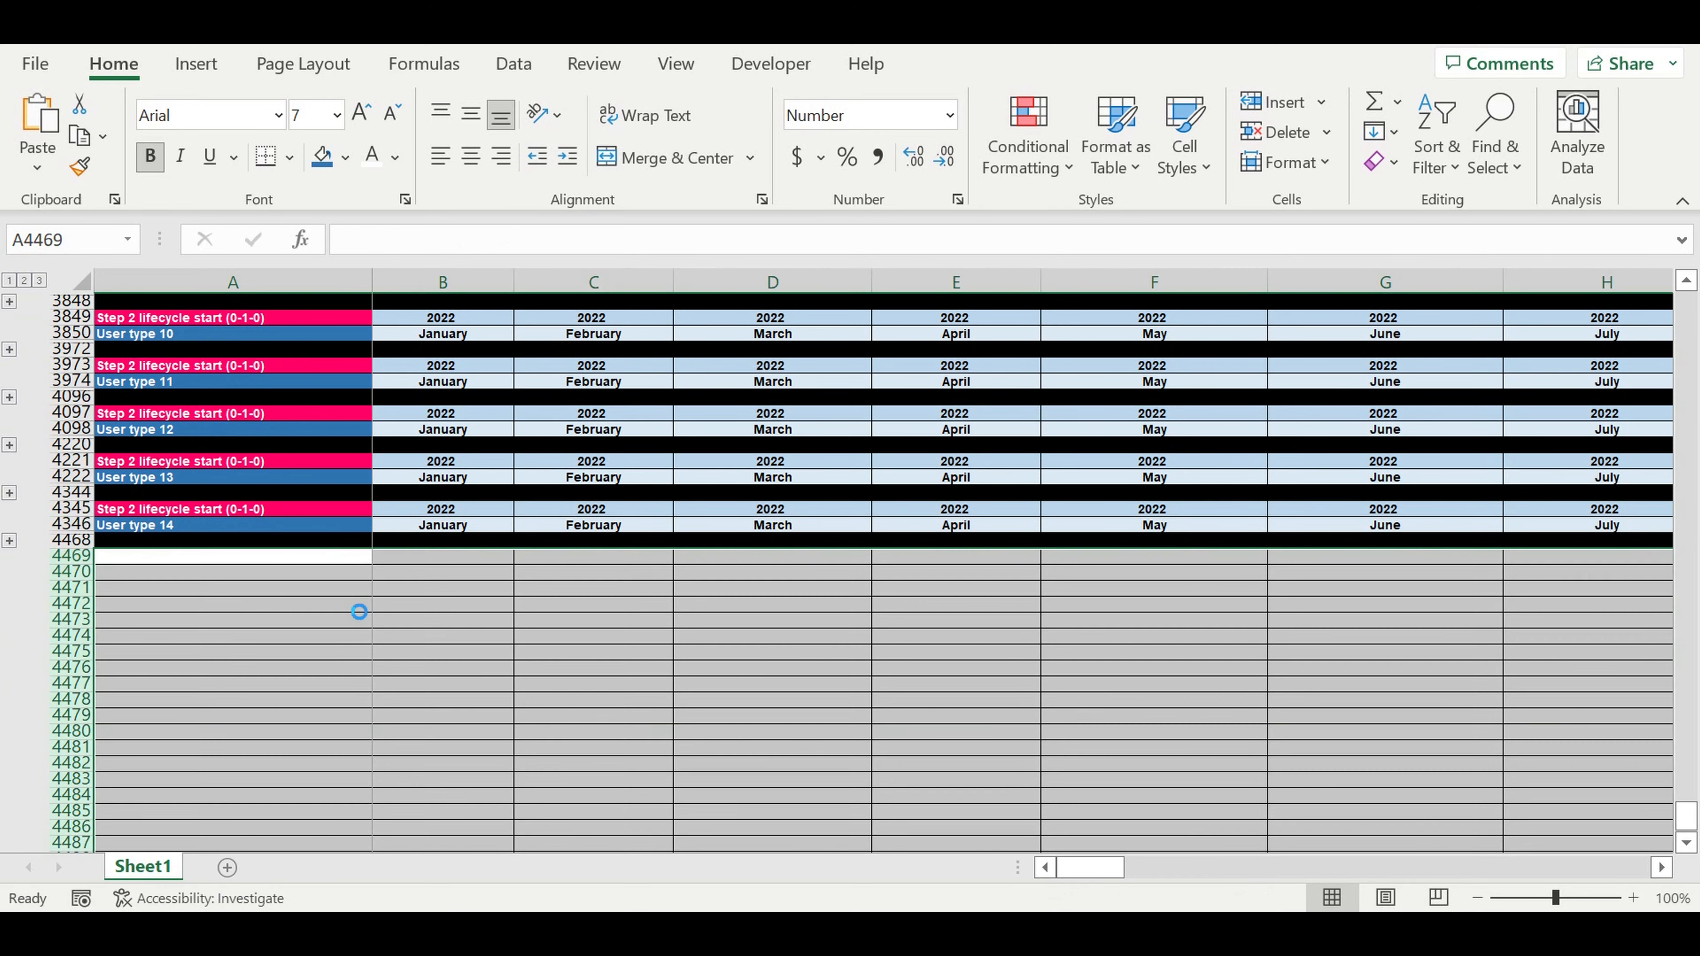
{"action": "left_click", "coordinate": [351, 604]}
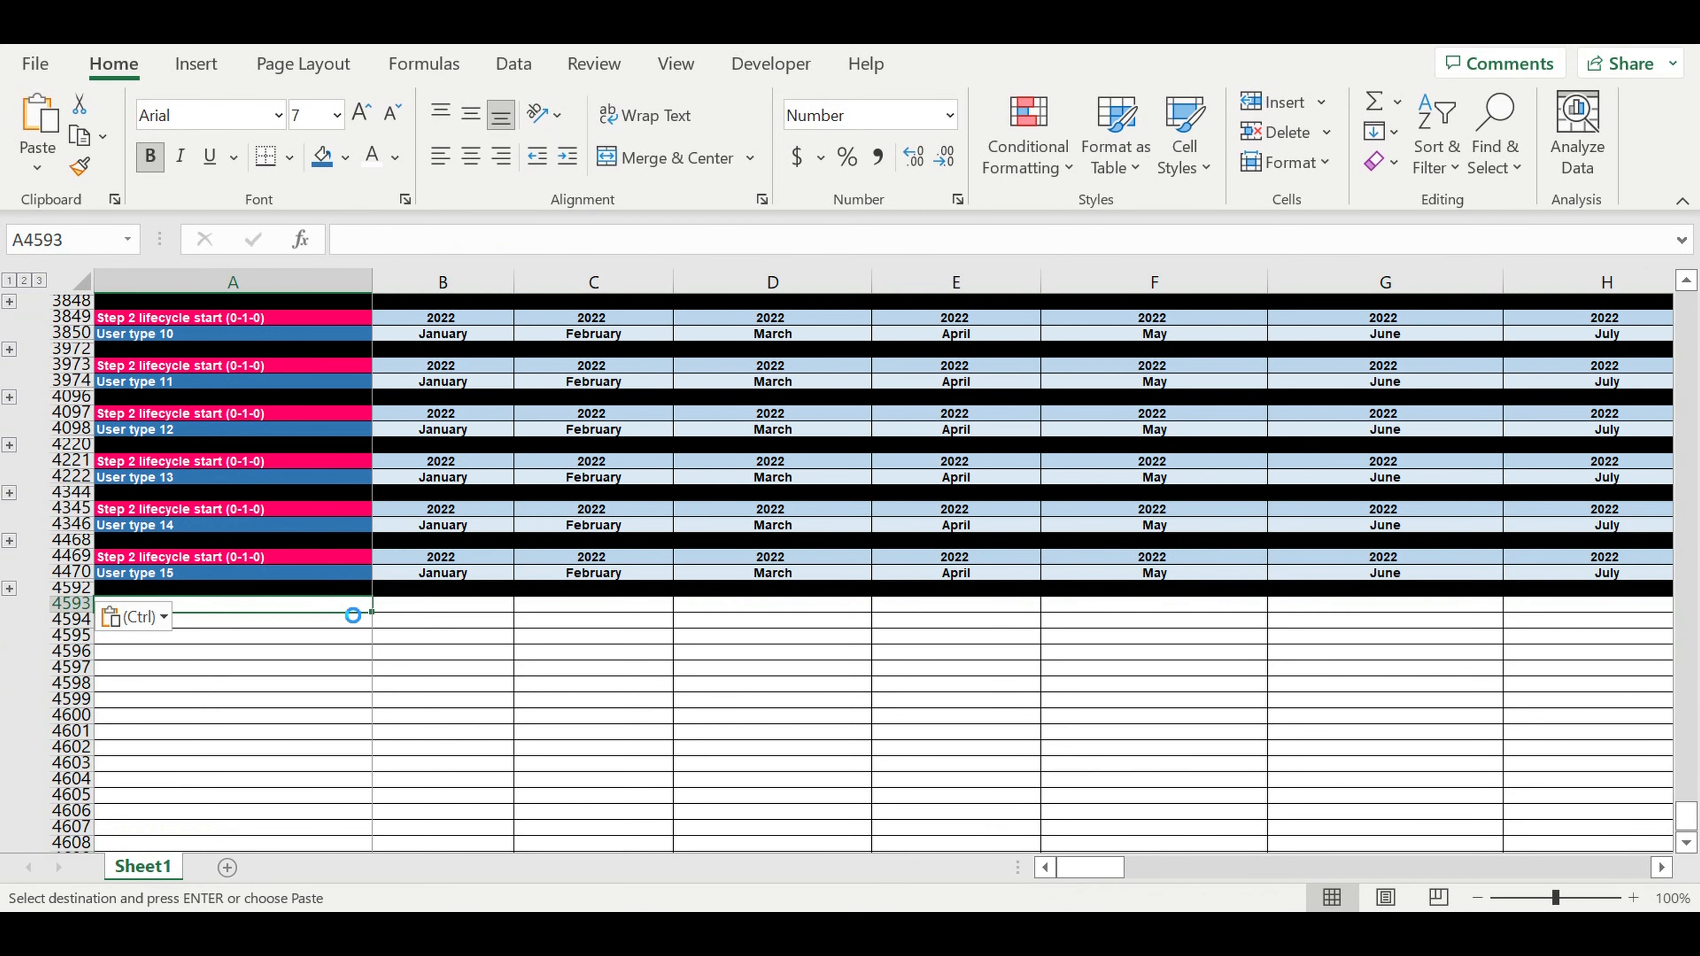
{"action": "key", "text": "ctrl+v"}
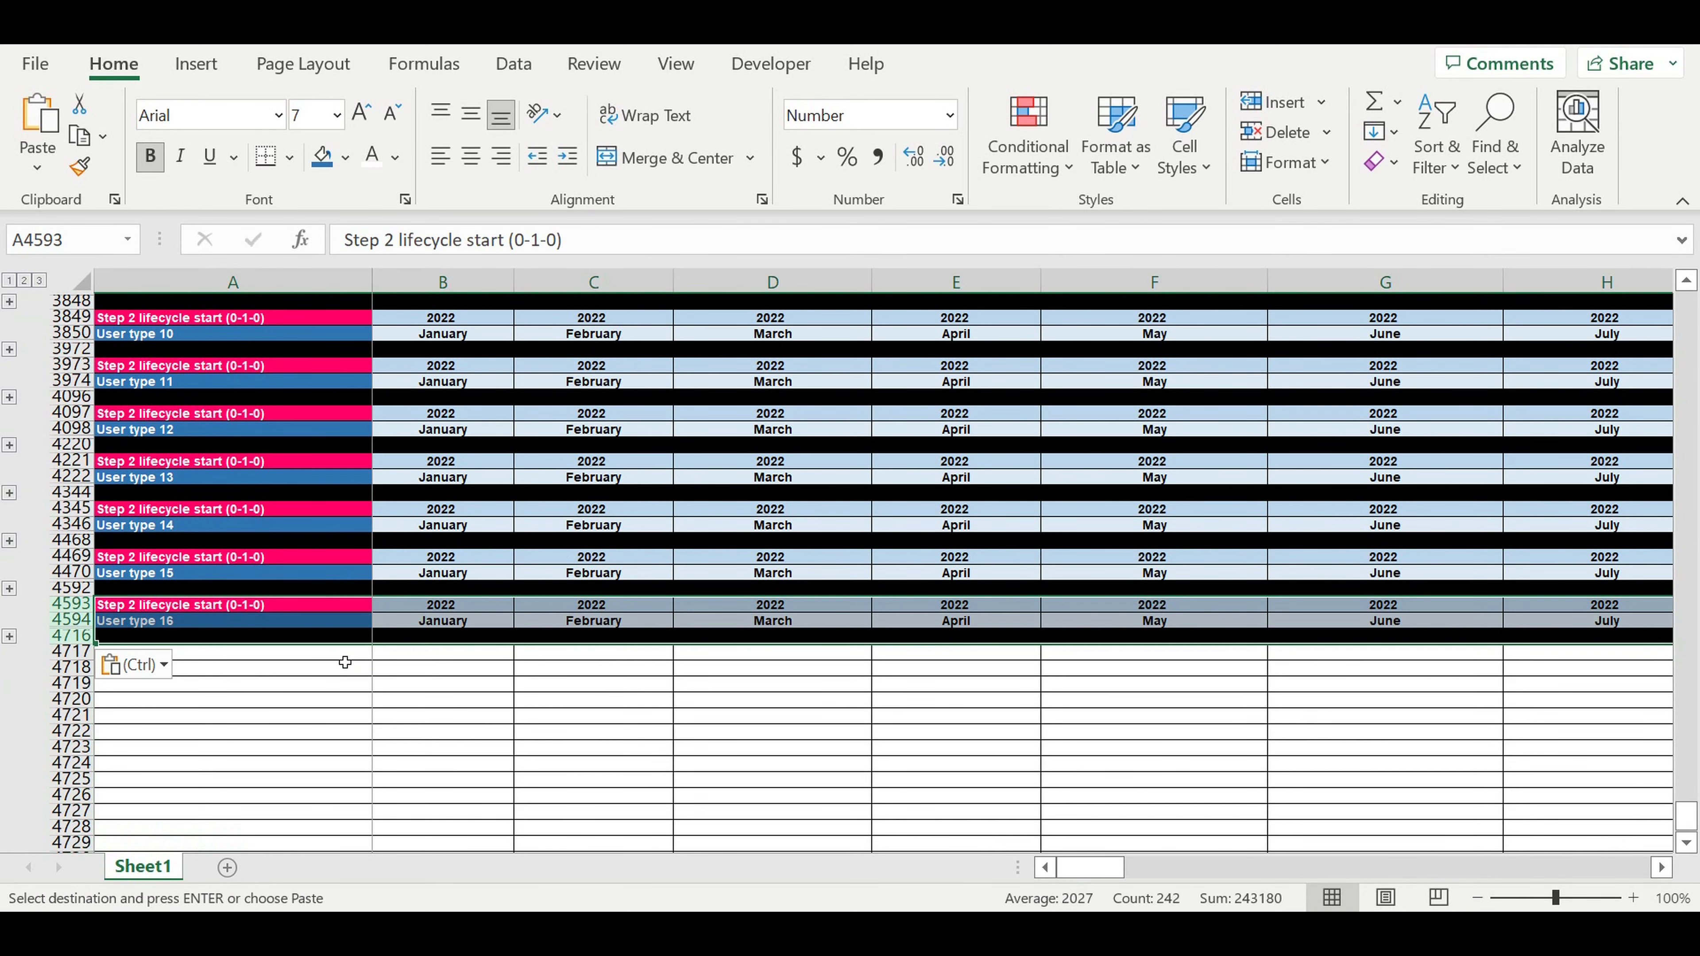
{"action": "left_click", "coordinate": [344, 654]}
{"action": "key", "text": "ctrl+v"}
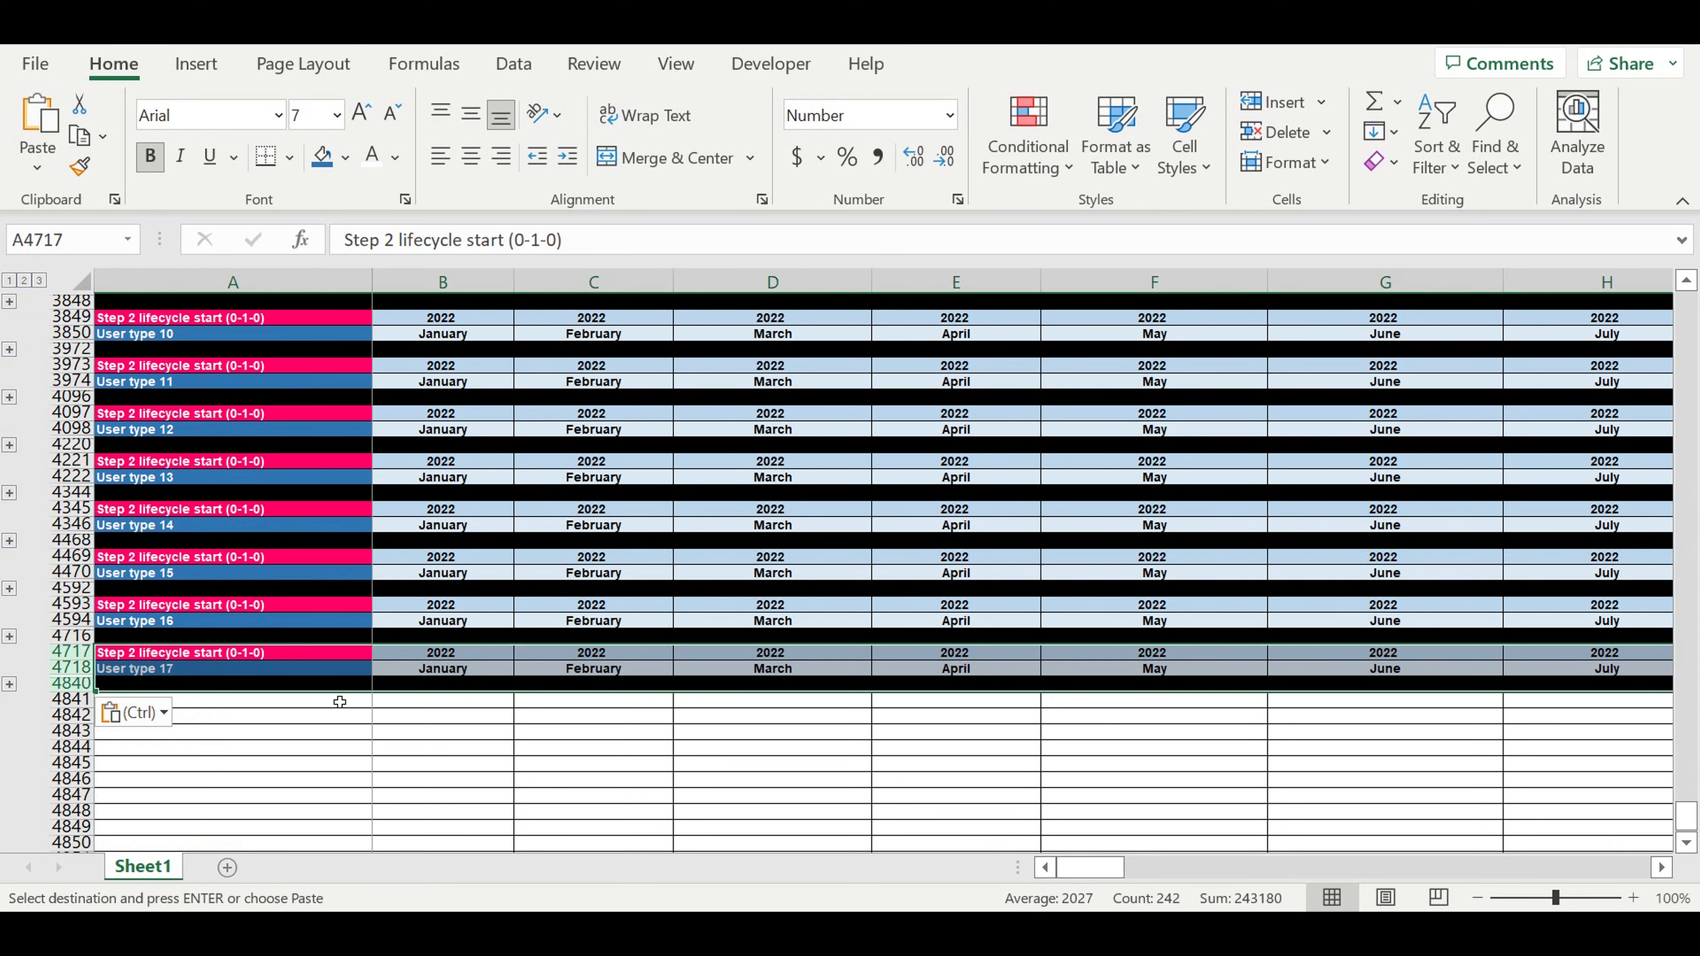
{"action": "left_click", "coordinate": [337, 700]}
{"action": "key", "text": "ctrl+v"}
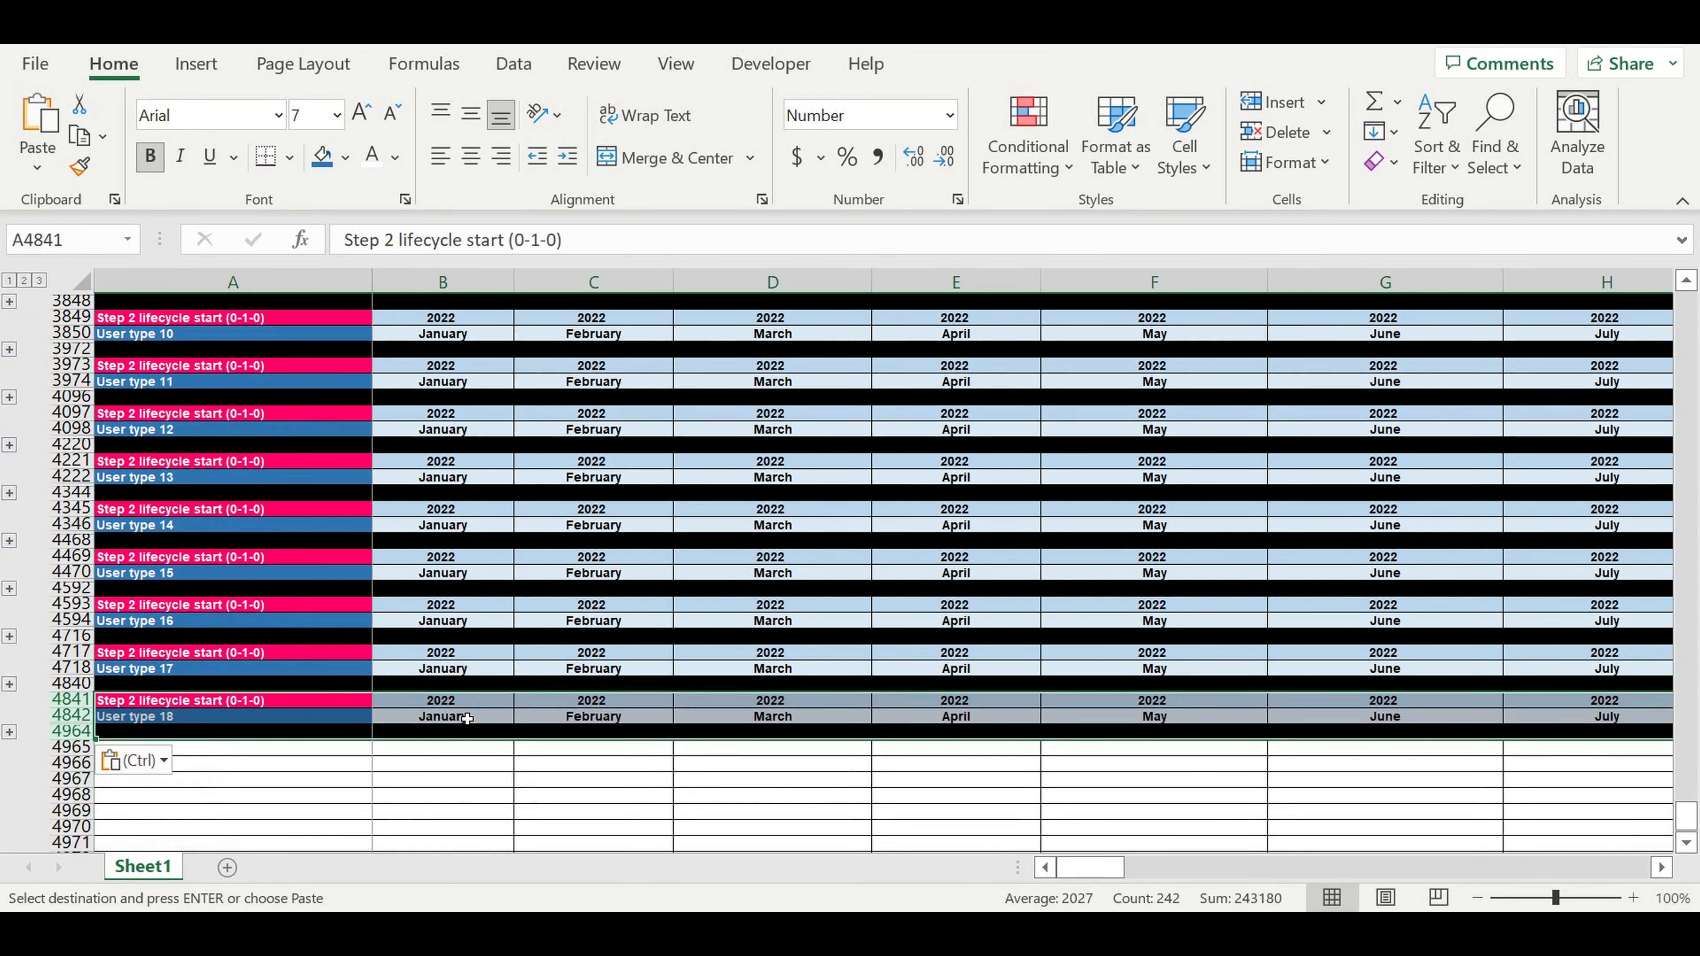
{"action": "left_click", "coordinate": [305, 779]}
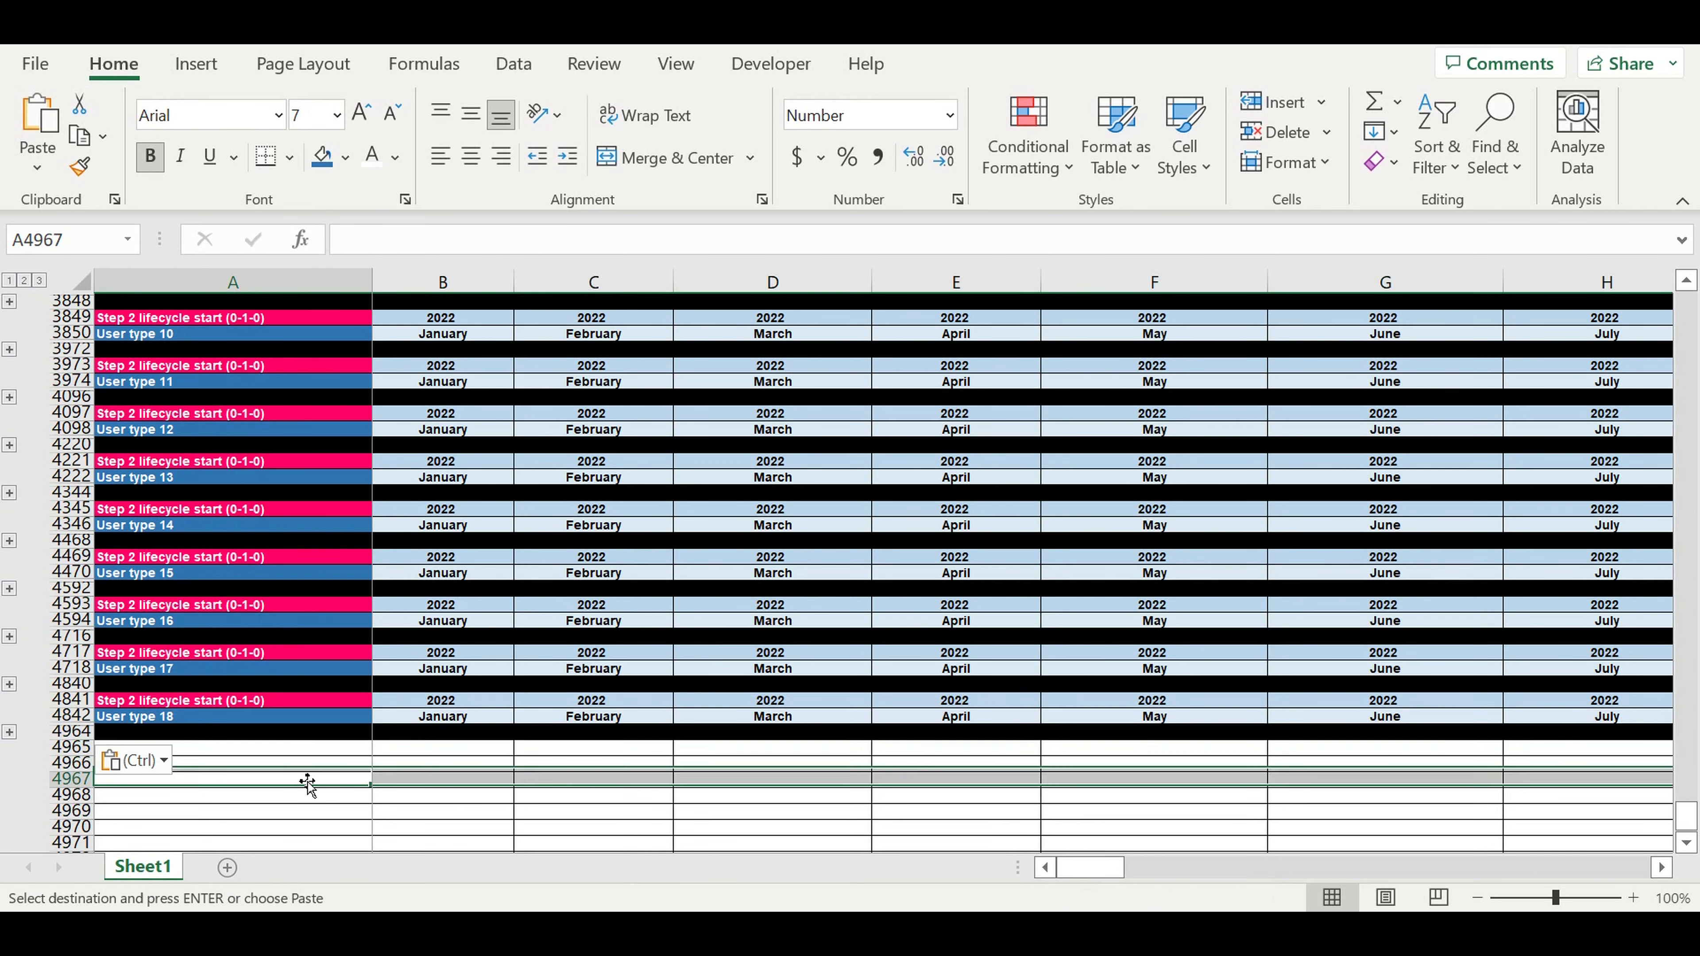
{"action": "left_click", "coordinate": [478, 779]}
{"action": "scroll", "coordinate": [482, 736], "scroll_direction": "down", "scroll_amount": 3}
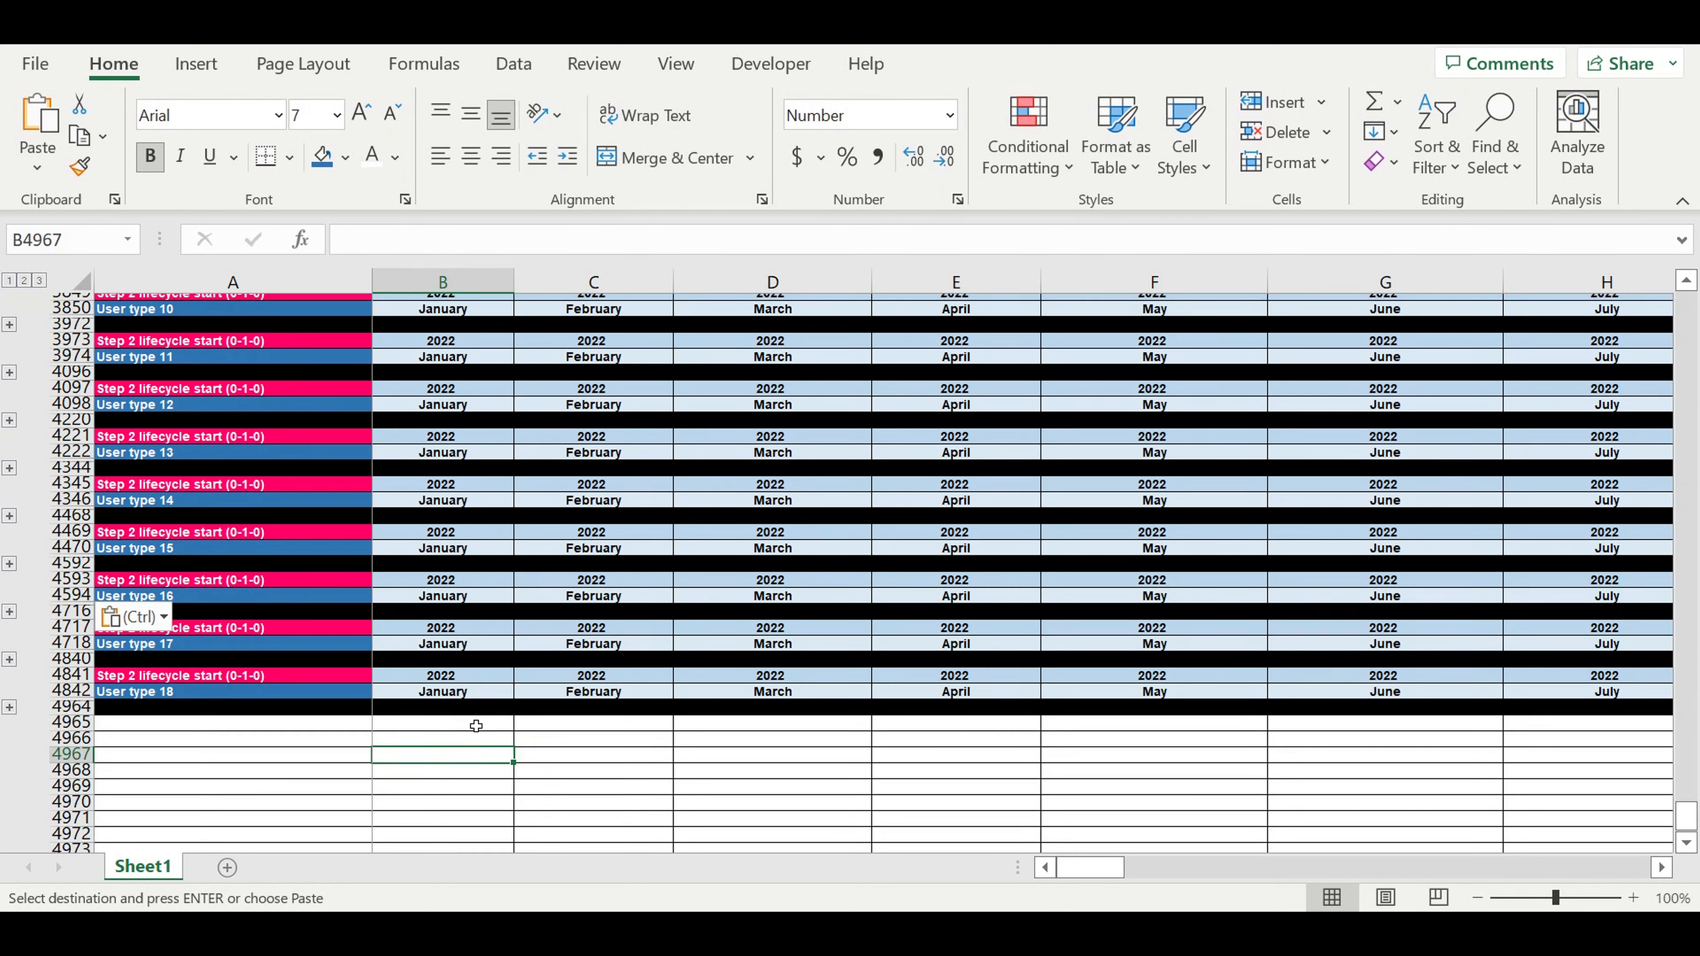
{"action": "left_click", "coordinate": [295, 636]}
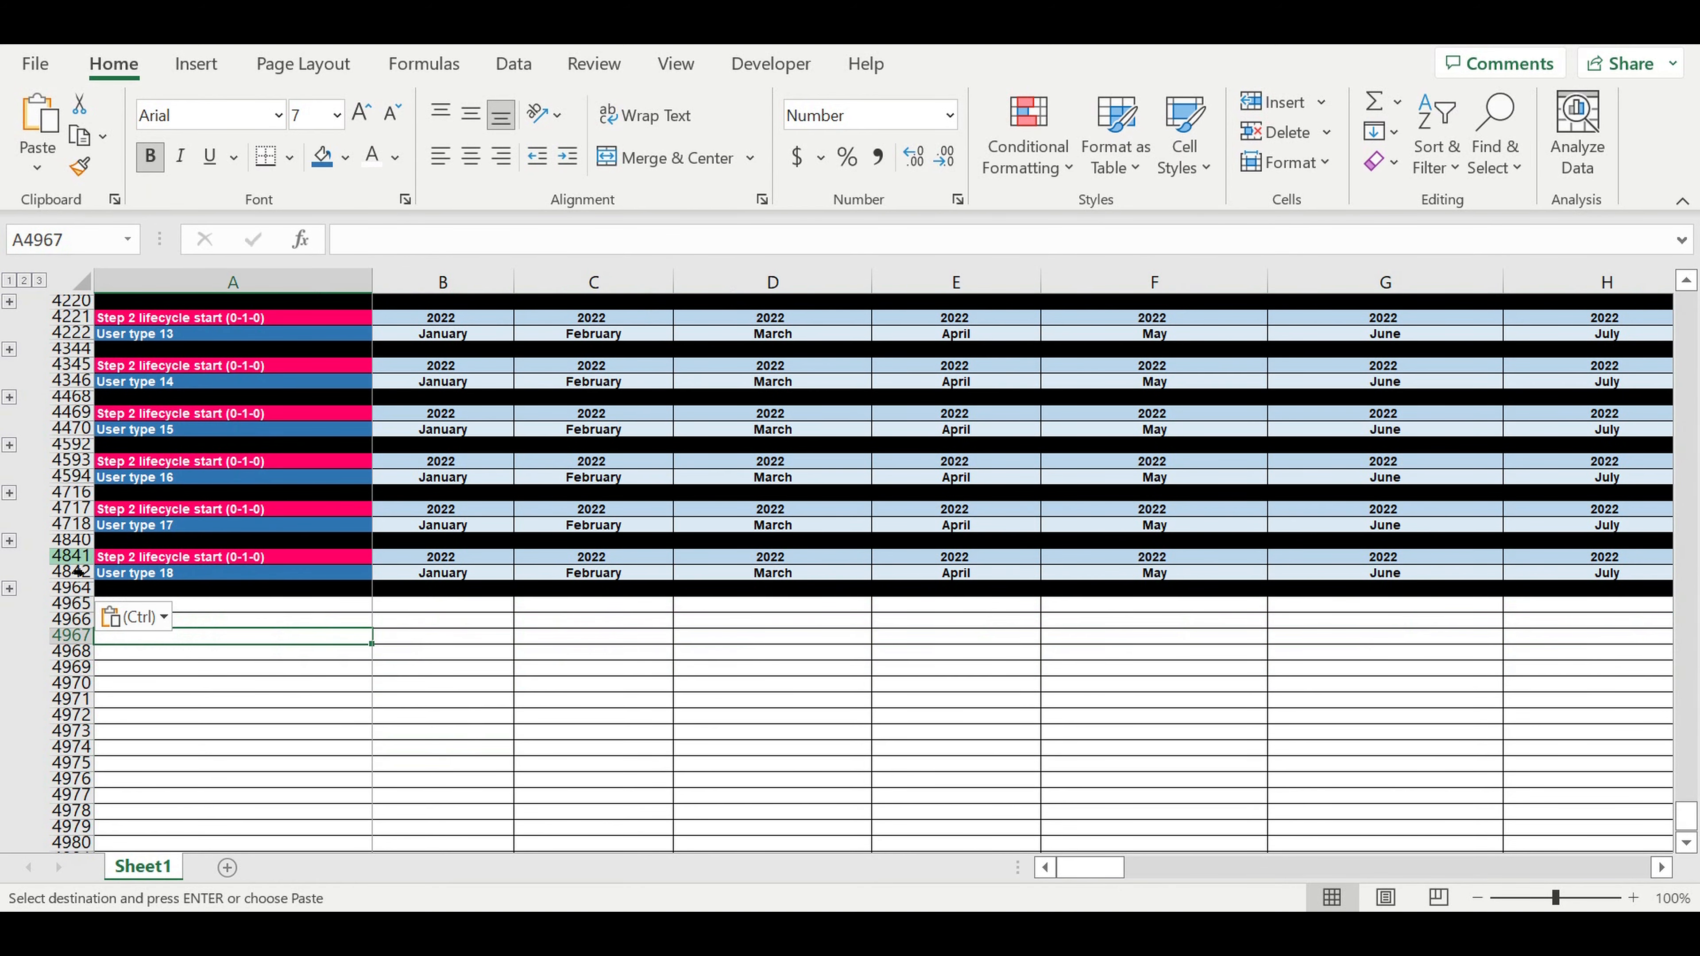
Copy the Step 2 User type 18 block, rows 4841 to 4964, and paste it directly below at A4965.
{"action": "left_click_drag", "start_coordinate": [73, 557], "coordinate": [68, 591]}
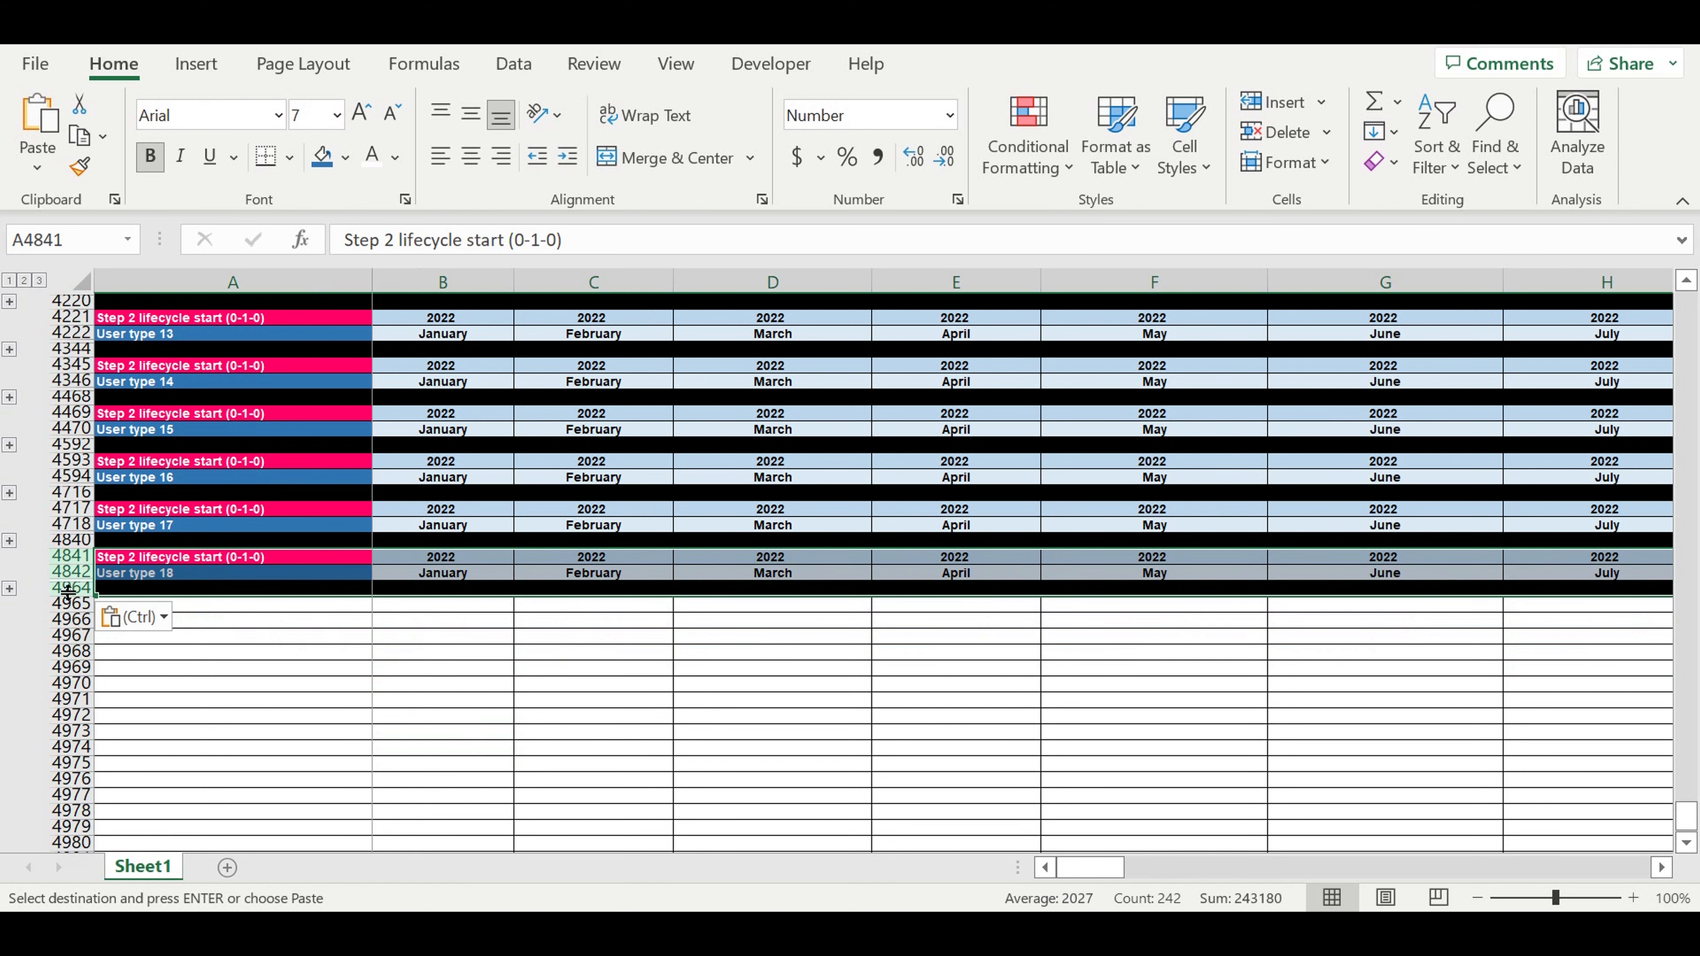
{"action": "key", "text": "ctrl+c"}
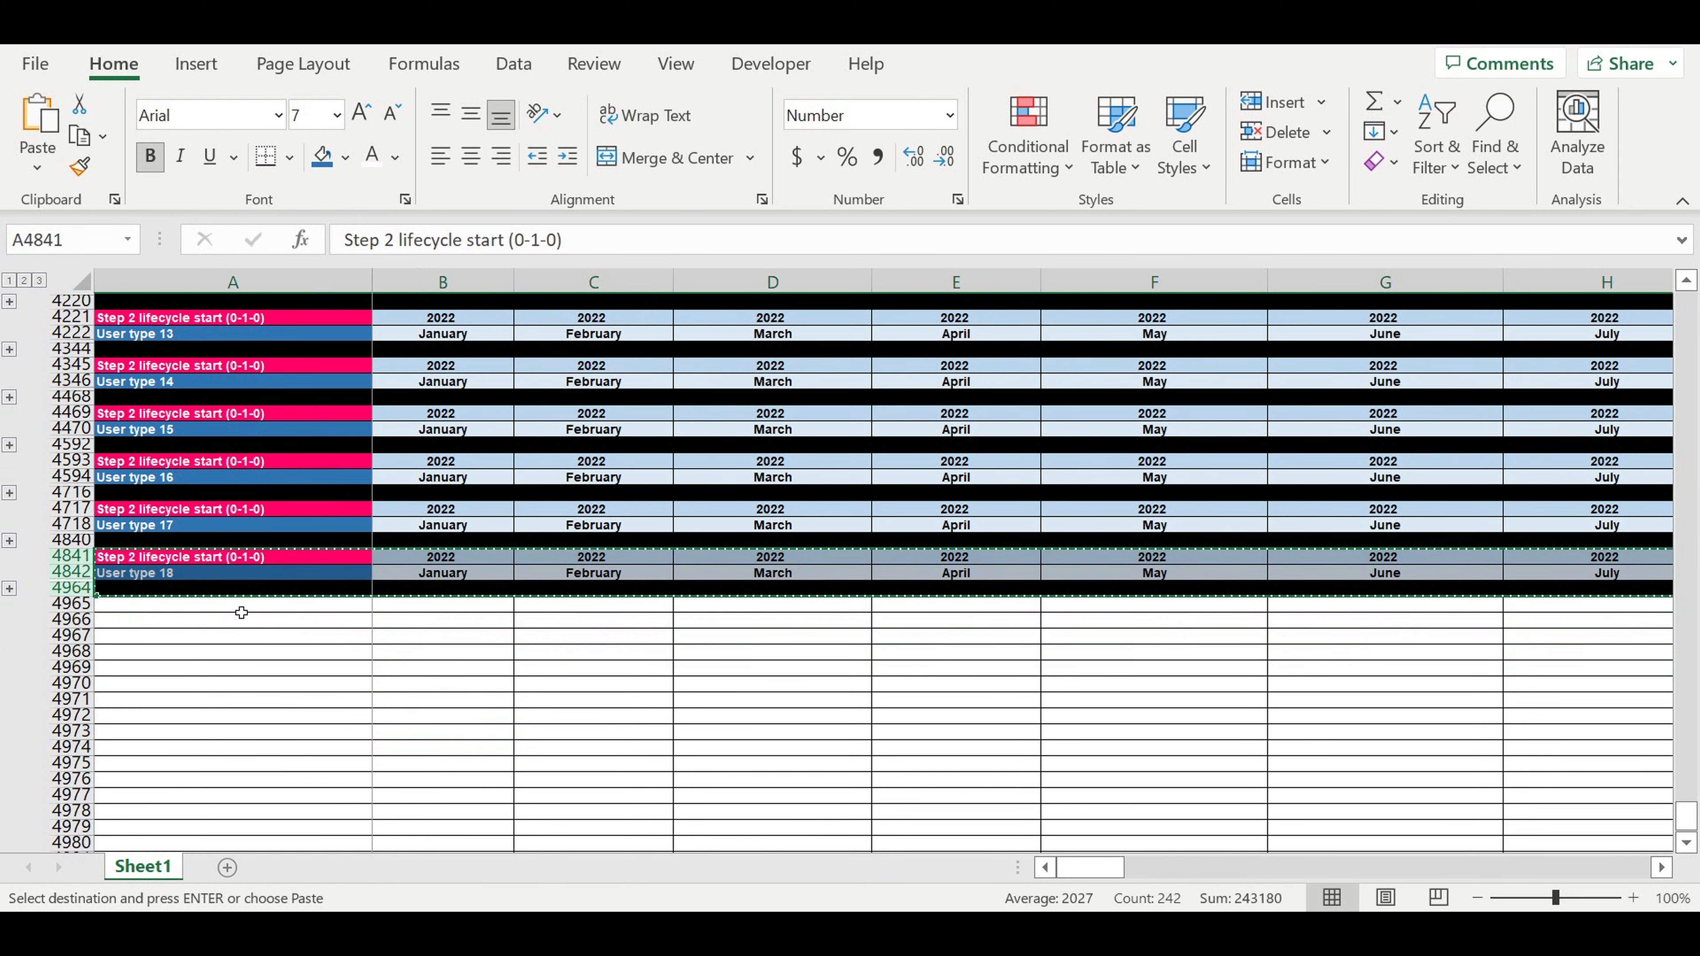
{"action": "left_click", "coordinate": [237, 605]}
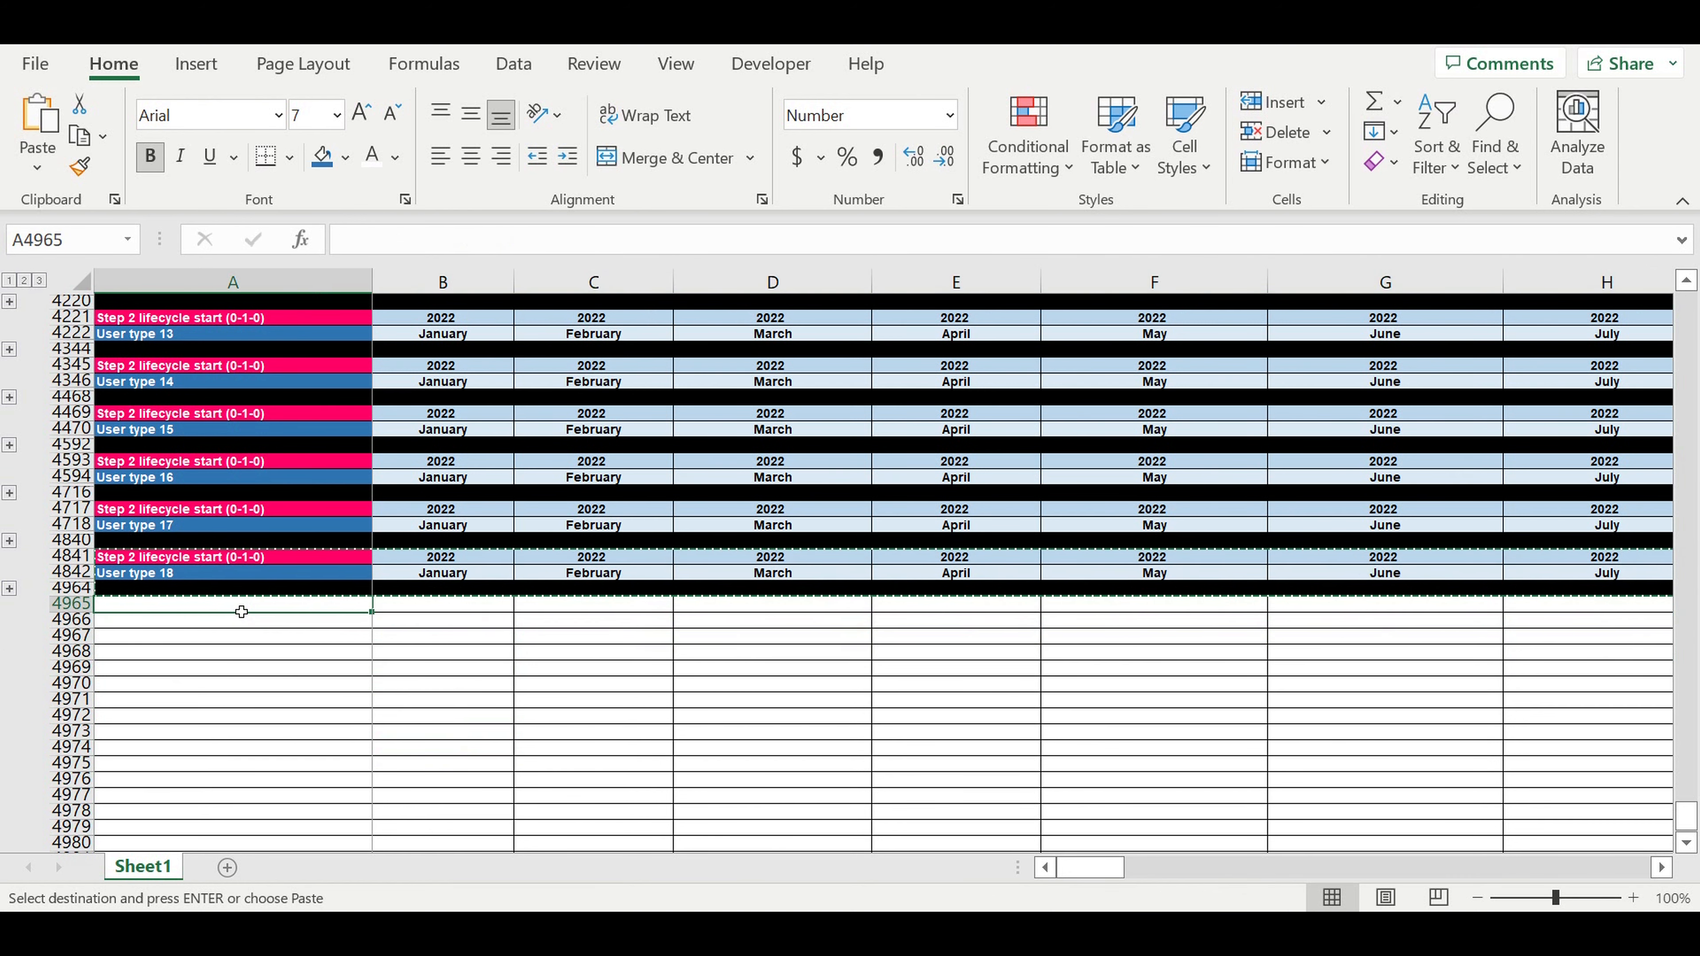
{"action": "key", "text": "ctrl+v"}
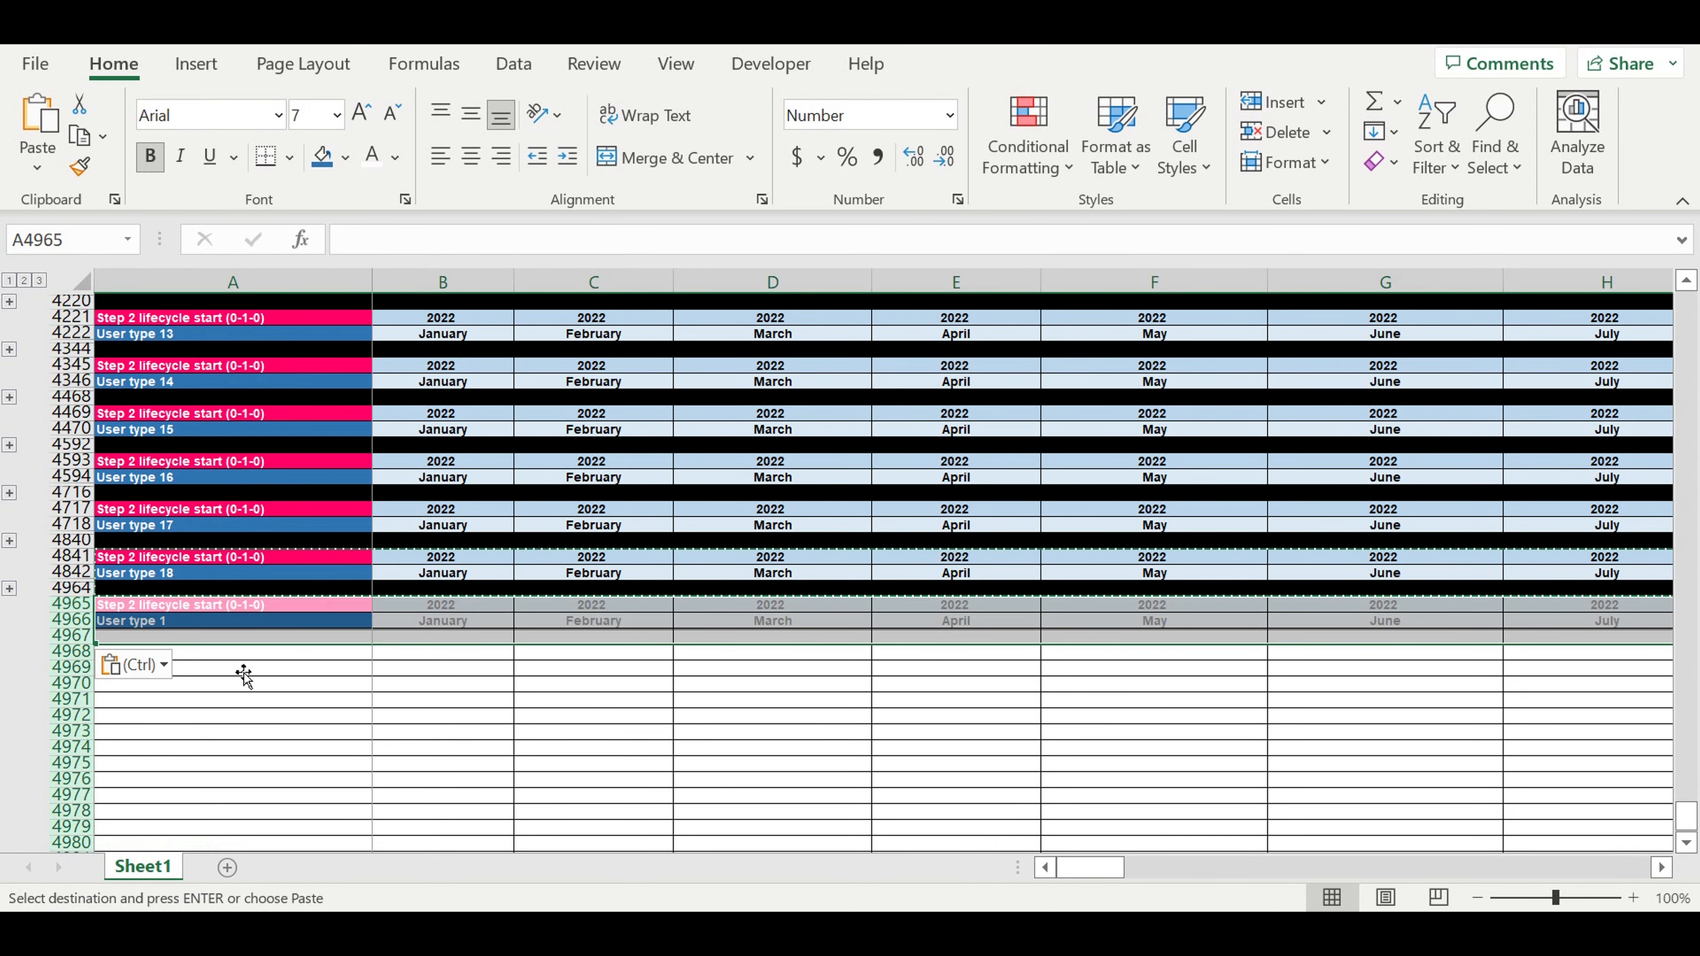
Rename the header of the new block in A4965 to "Step 3 lifecycle start (0-1-2-3-0)".
{"action": "double_click", "coordinate": [399, 243]}
{"action": "type", "text": "3"}
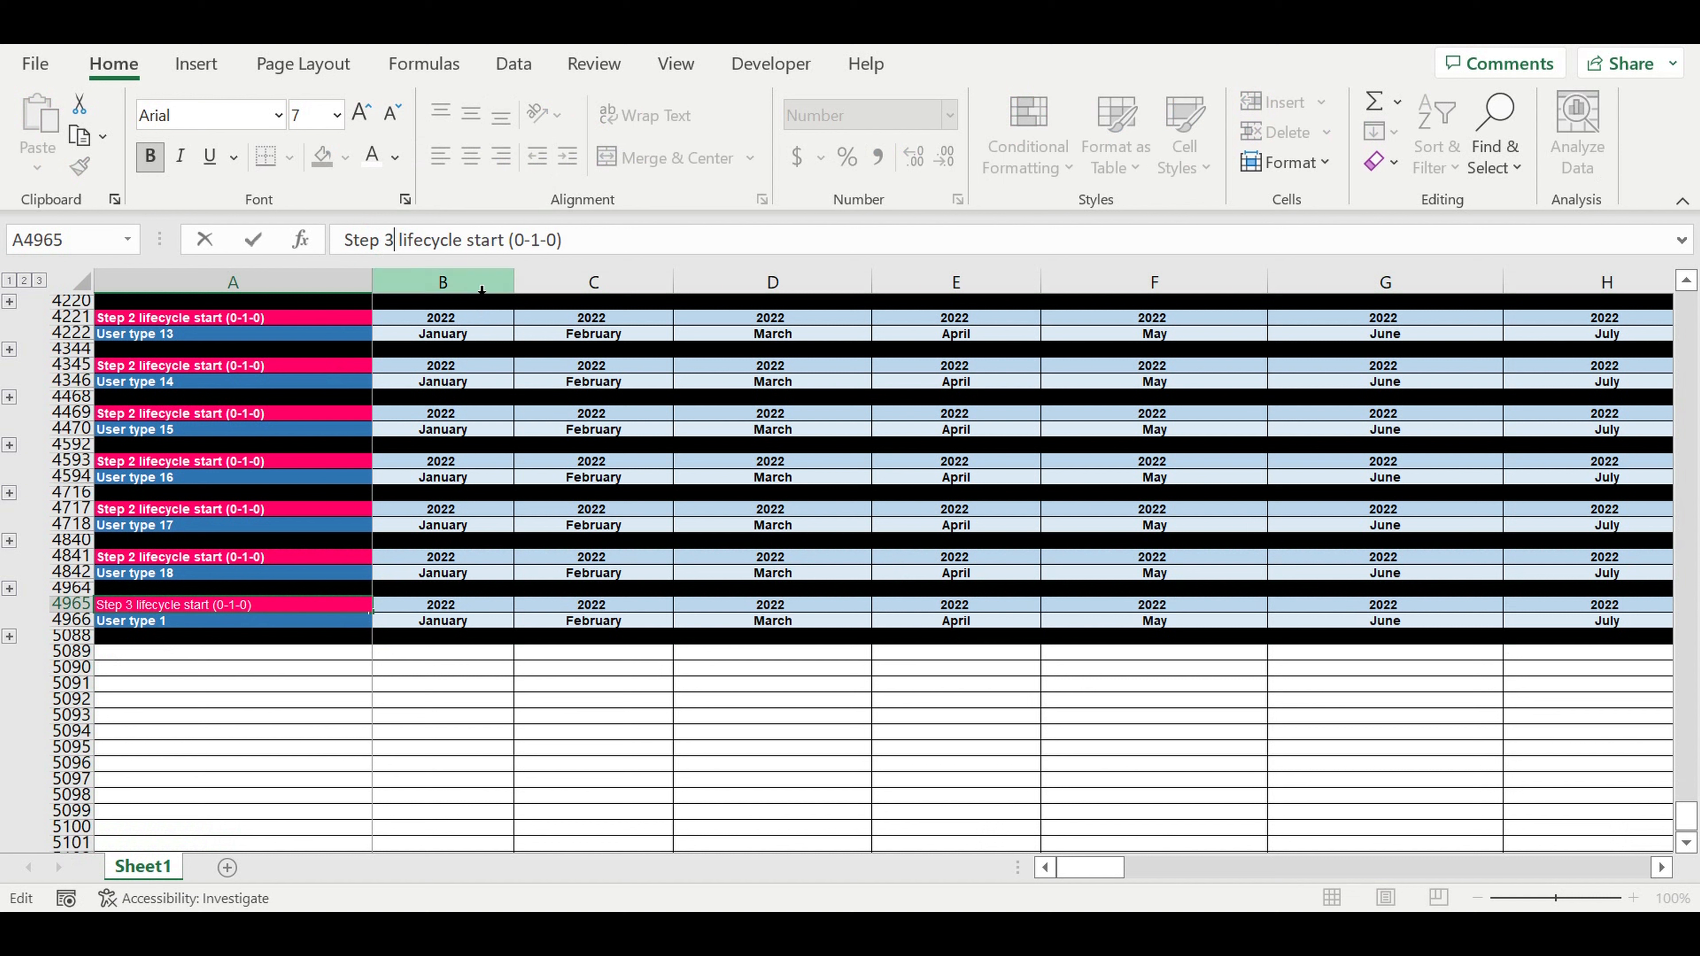
{"action": "left_click", "coordinate": [564, 242]}
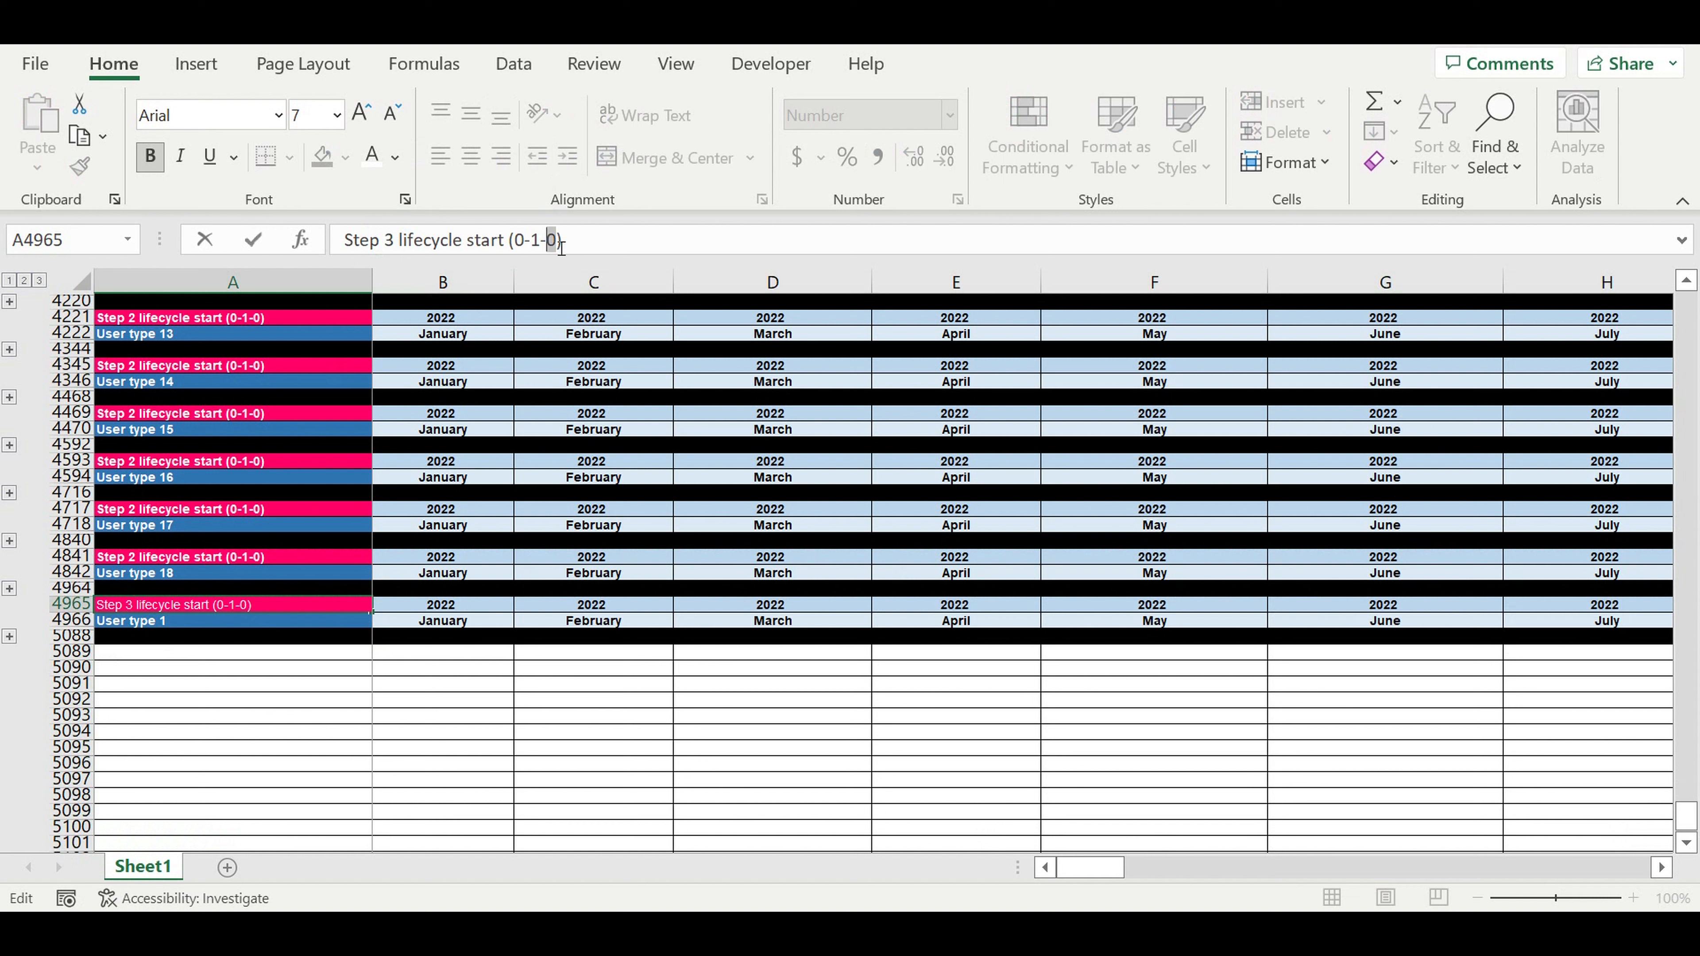
{"action": "type", "text": "2-3-"}
{"action": "key", "text": "Return"}
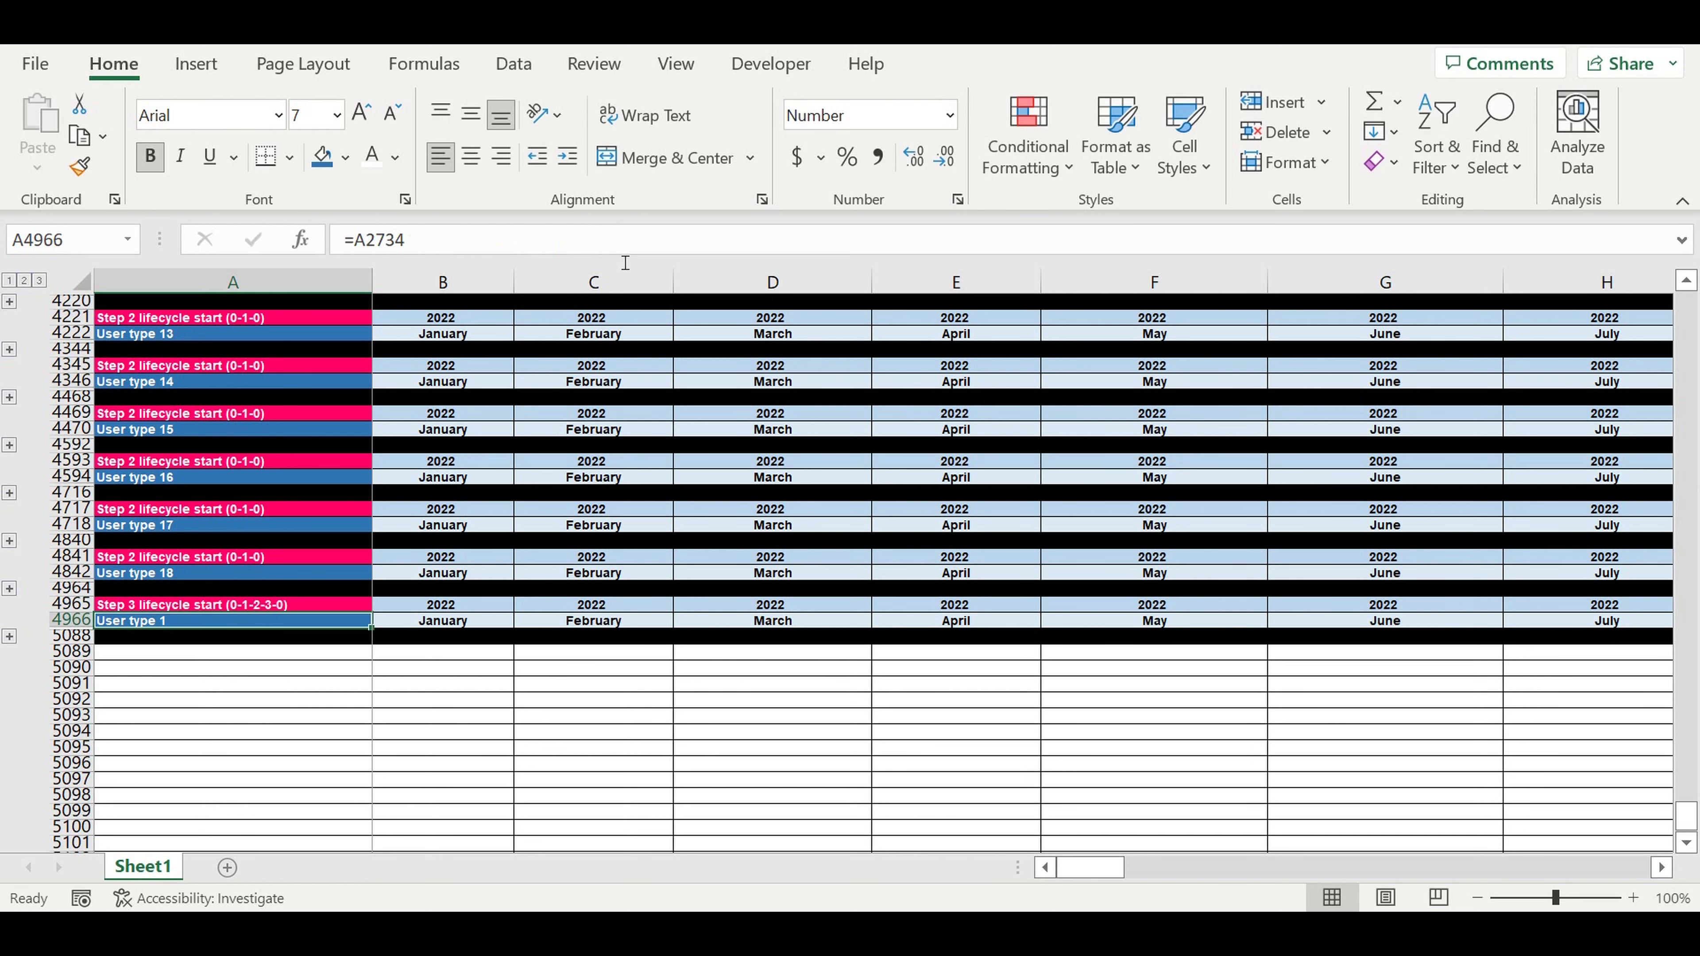
Fill the Step 3 header cell A4965 with dark orange from the theme colors.
{"action": "left_click", "coordinate": [220, 606]}
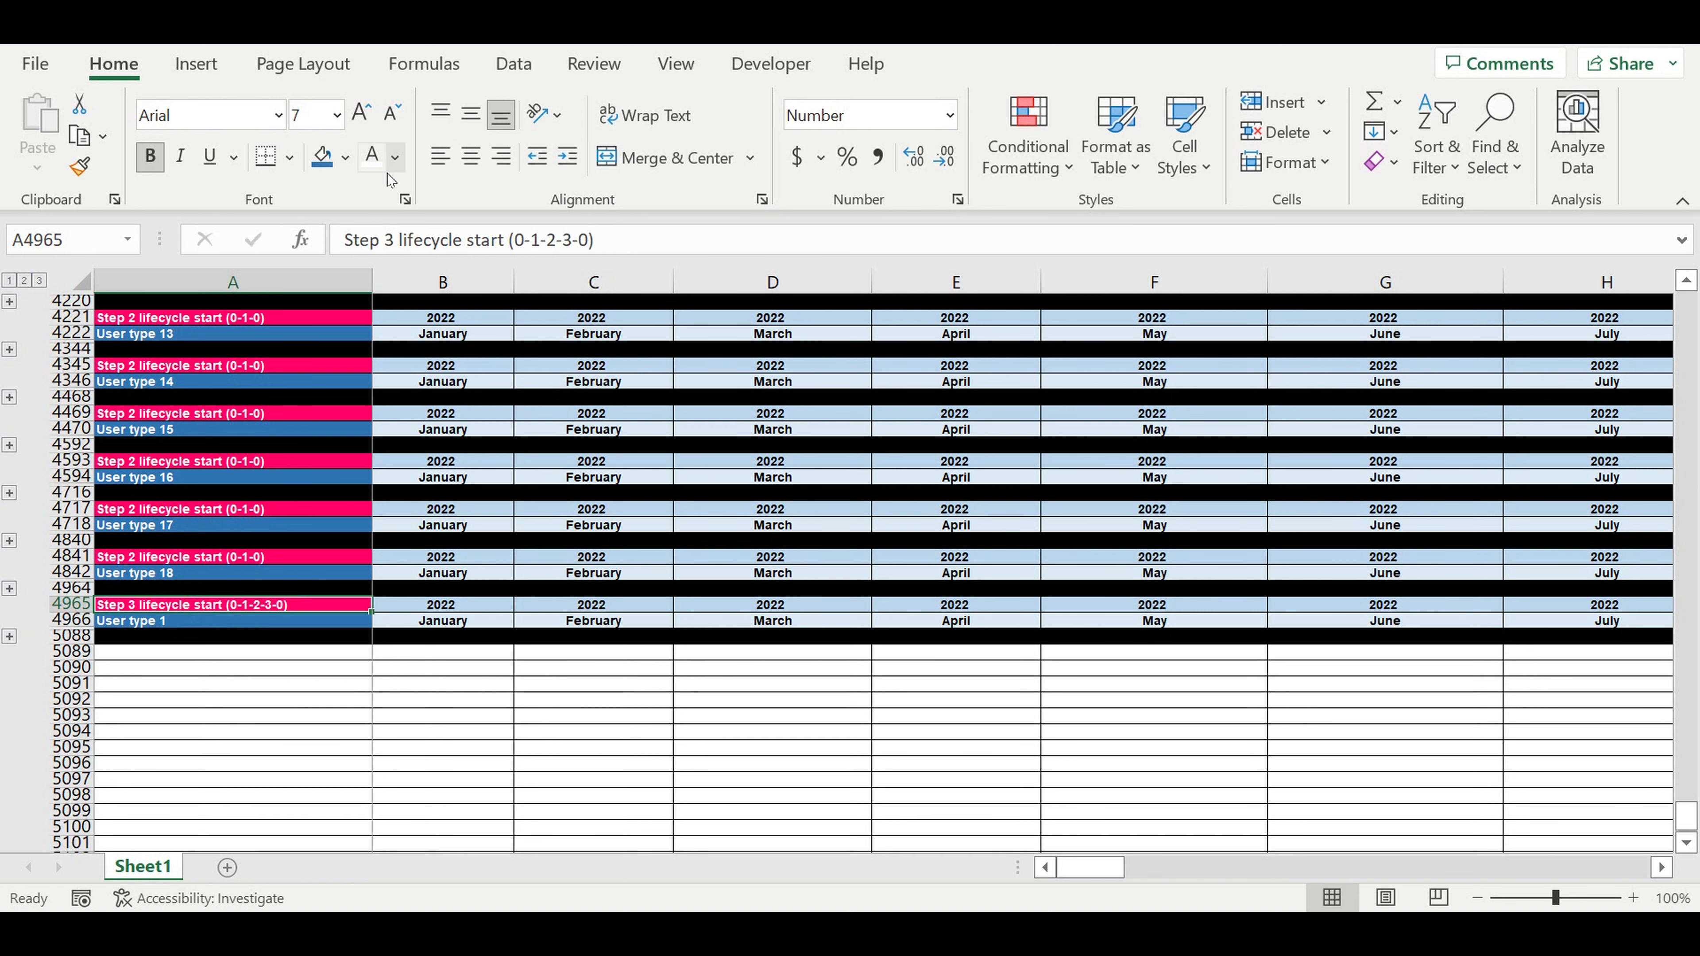
{"action": "left_click", "coordinate": [346, 157]}
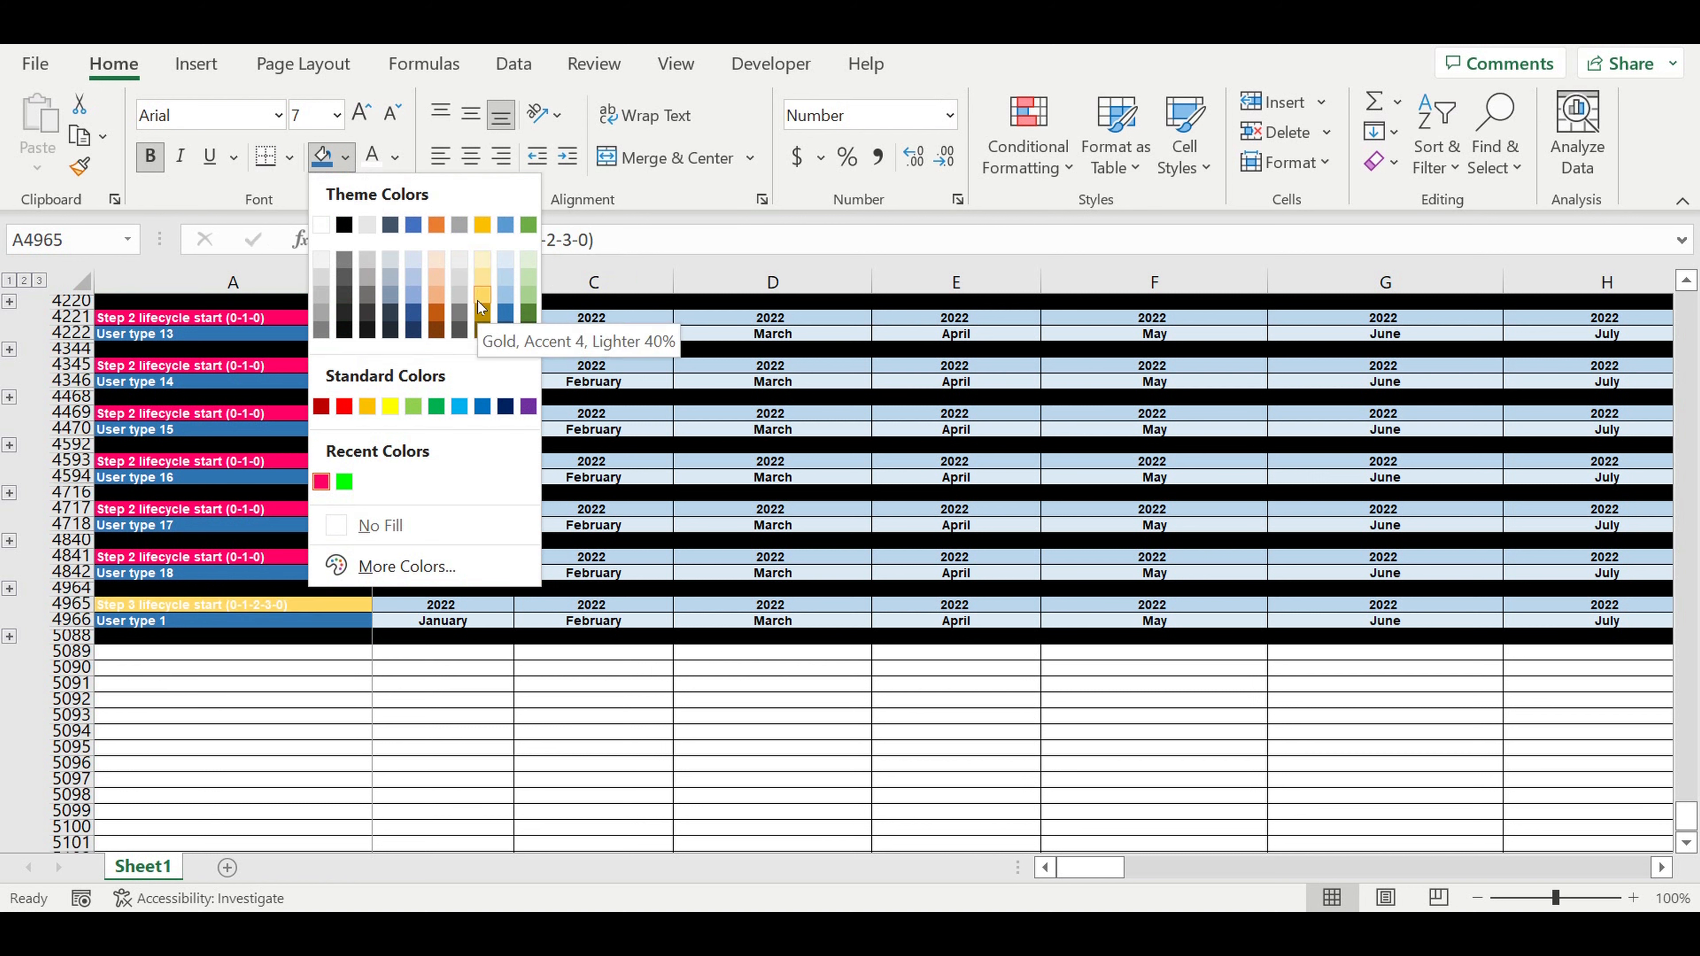
{"action": "left_click", "coordinate": [438, 312]}
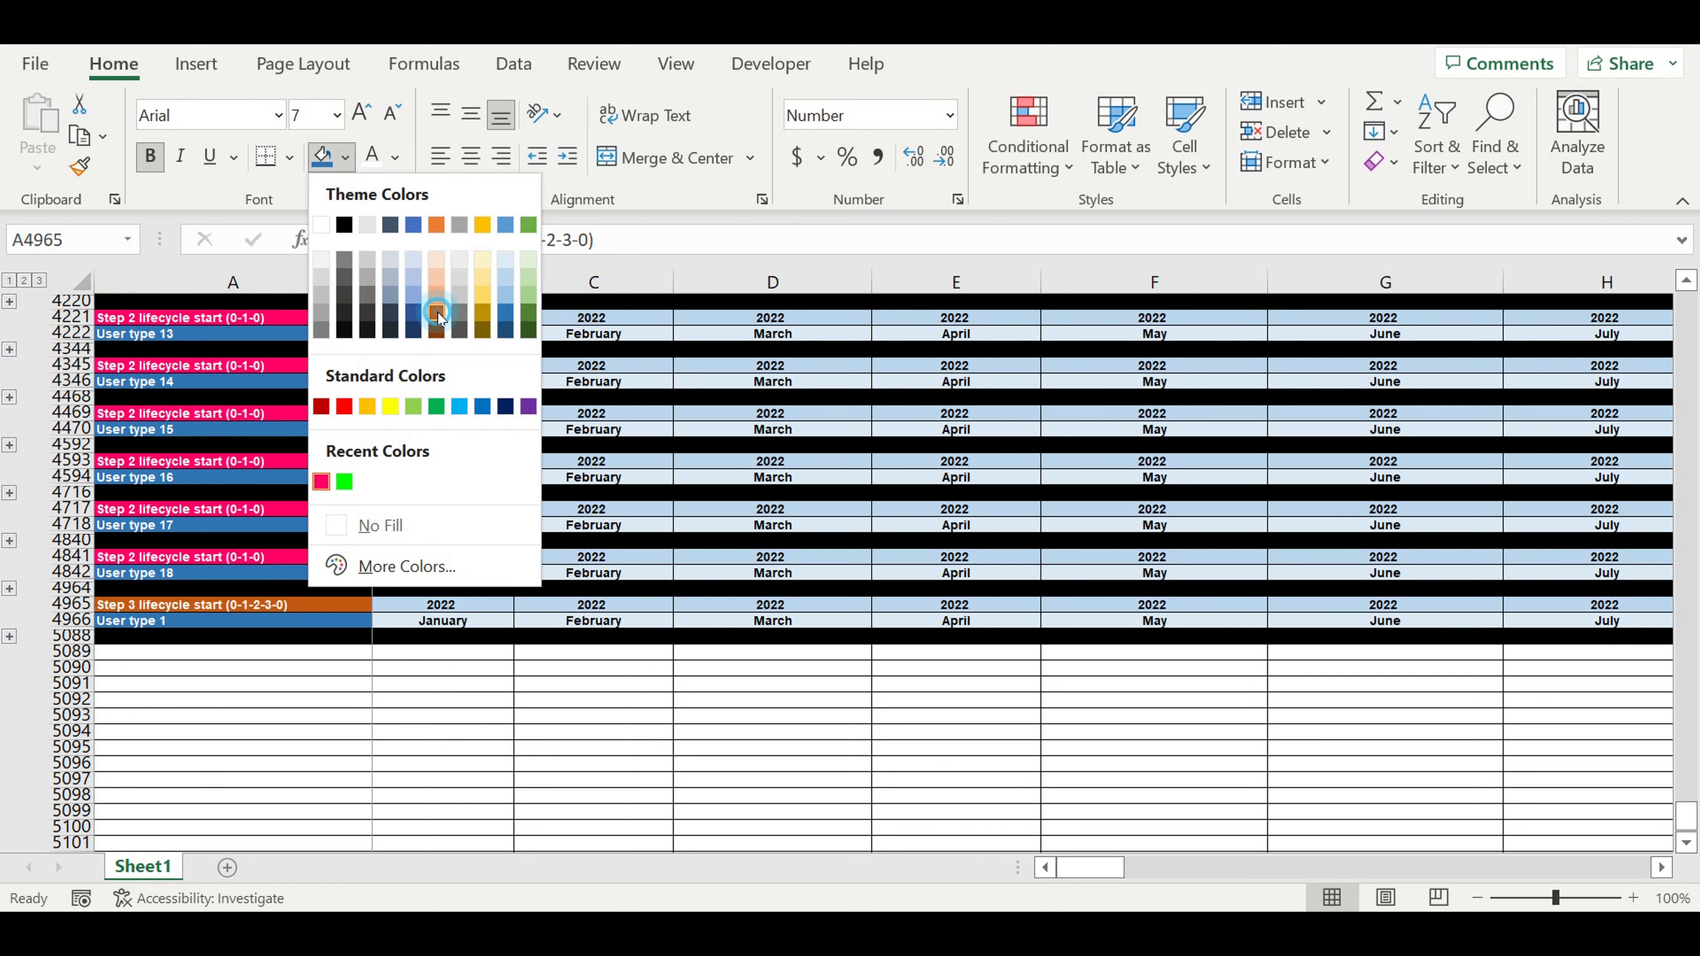
Fill the Step 3 block's User type 1 cell A4966 with the darkest orange shade from the theme colors.
{"action": "left_click", "coordinate": [350, 621]}
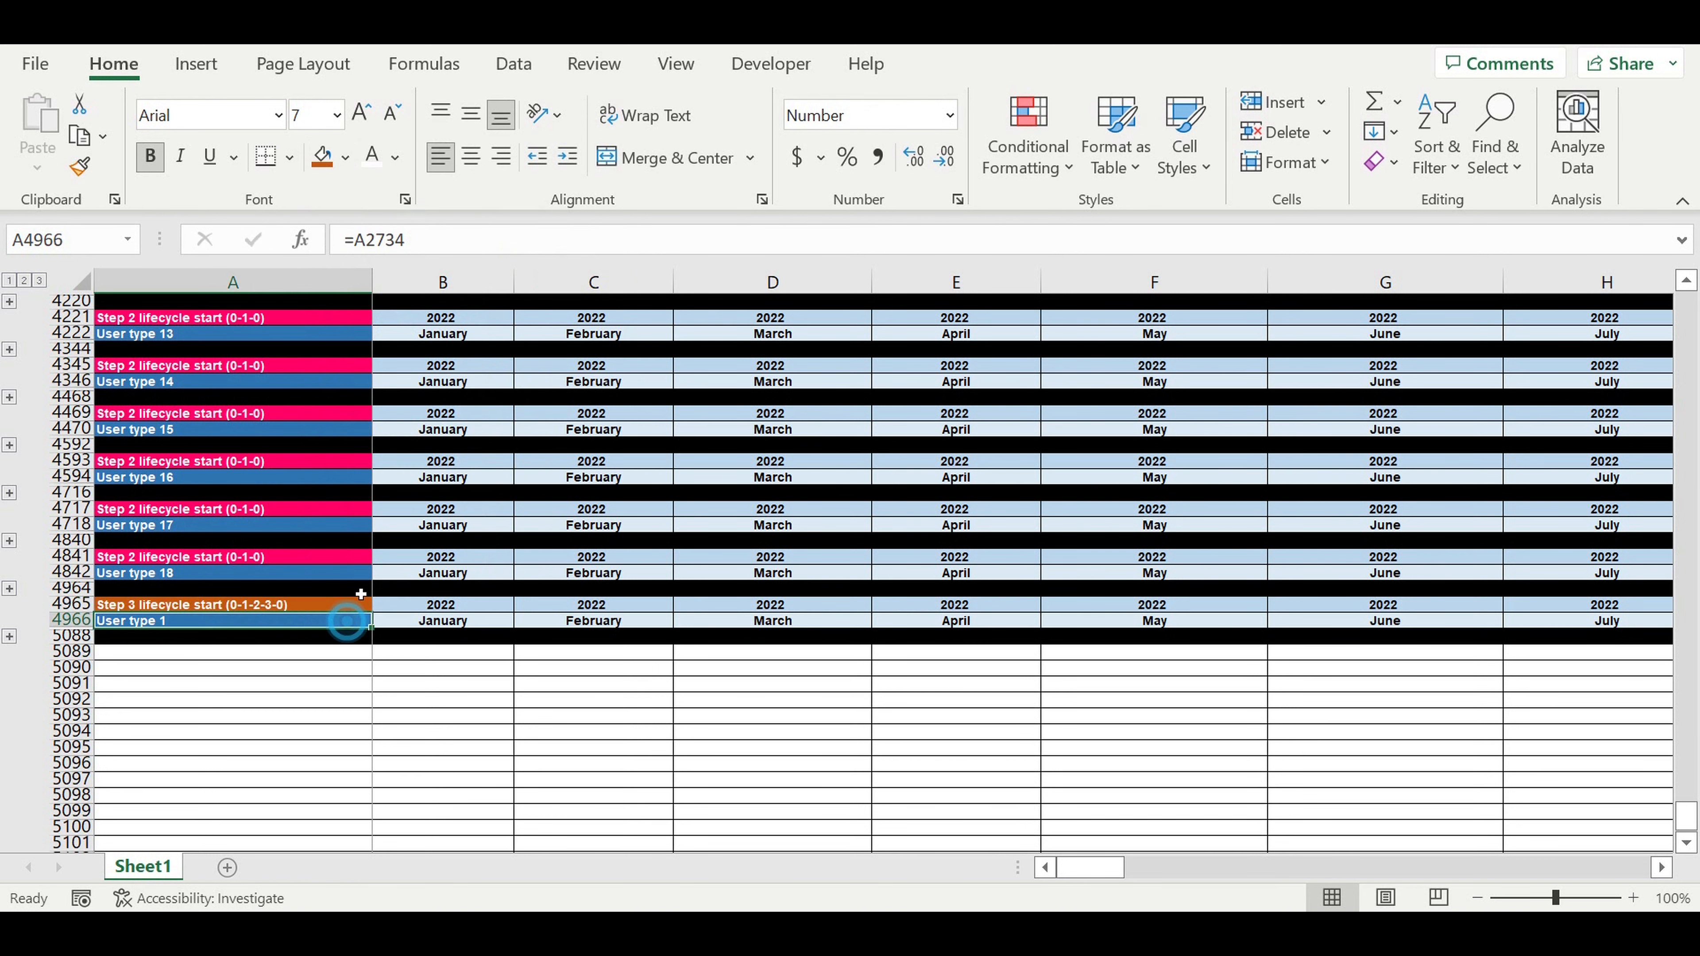
{"action": "left_click", "coordinate": [342, 163]}
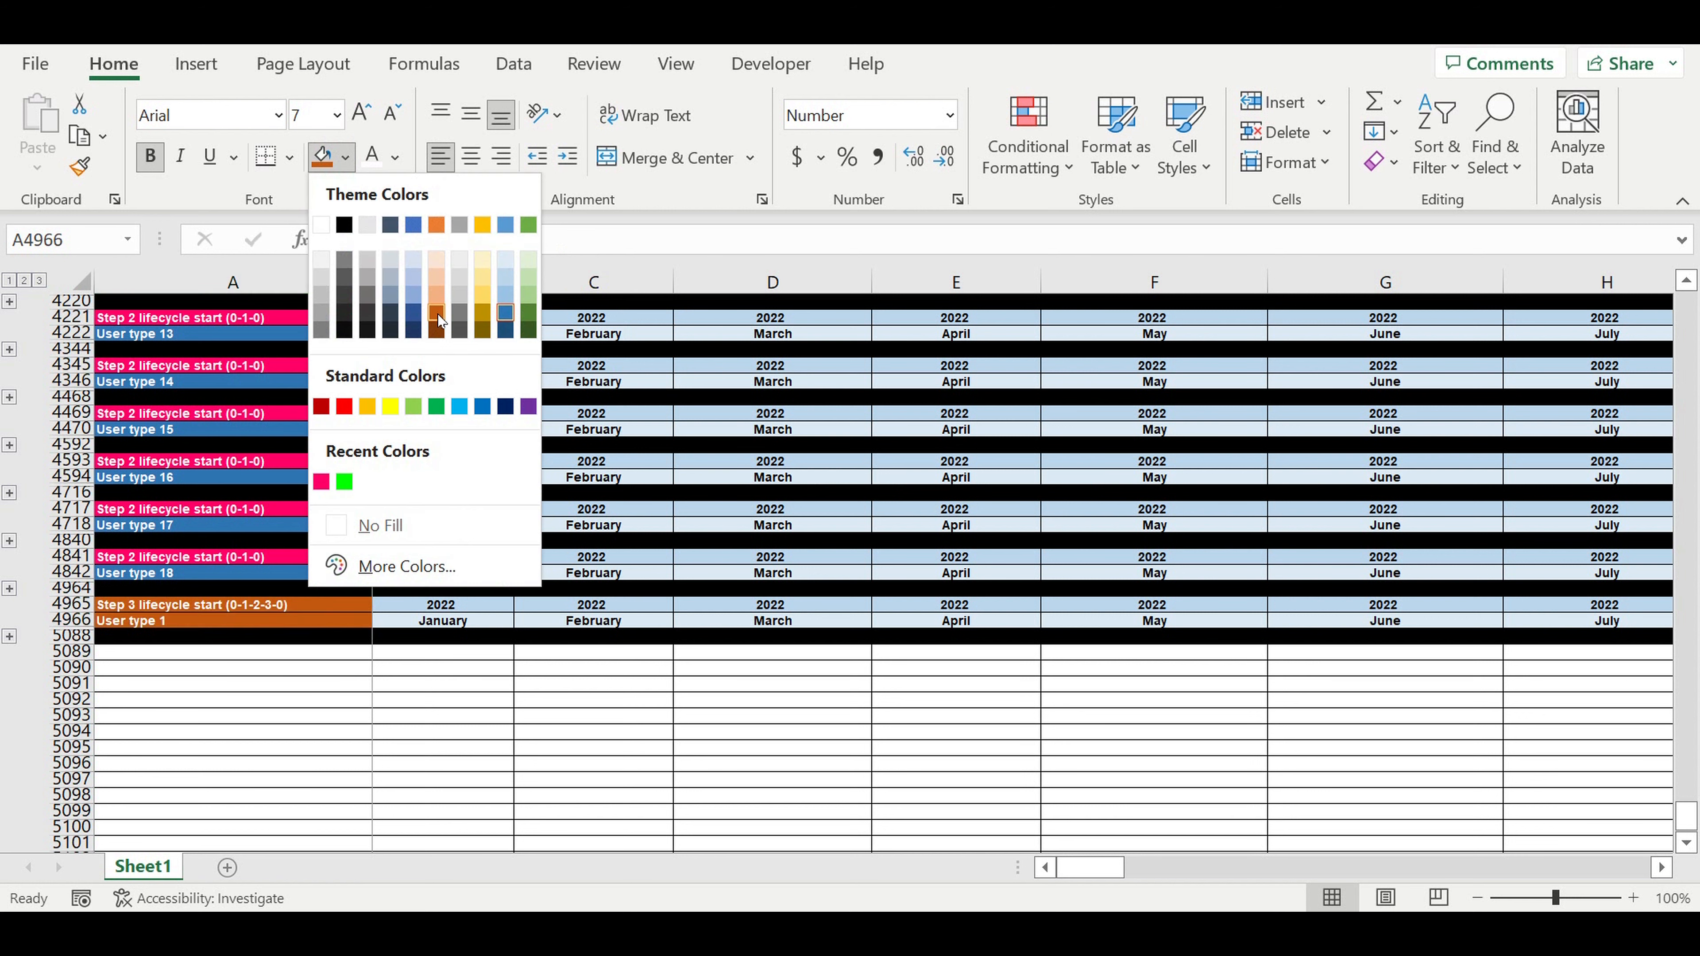
{"action": "left_click", "coordinate": [436, 329]}
{"action": "left_click", "coordinate": [268, 714]}
{"action": "left_click", "coordinate": [274, 731]}
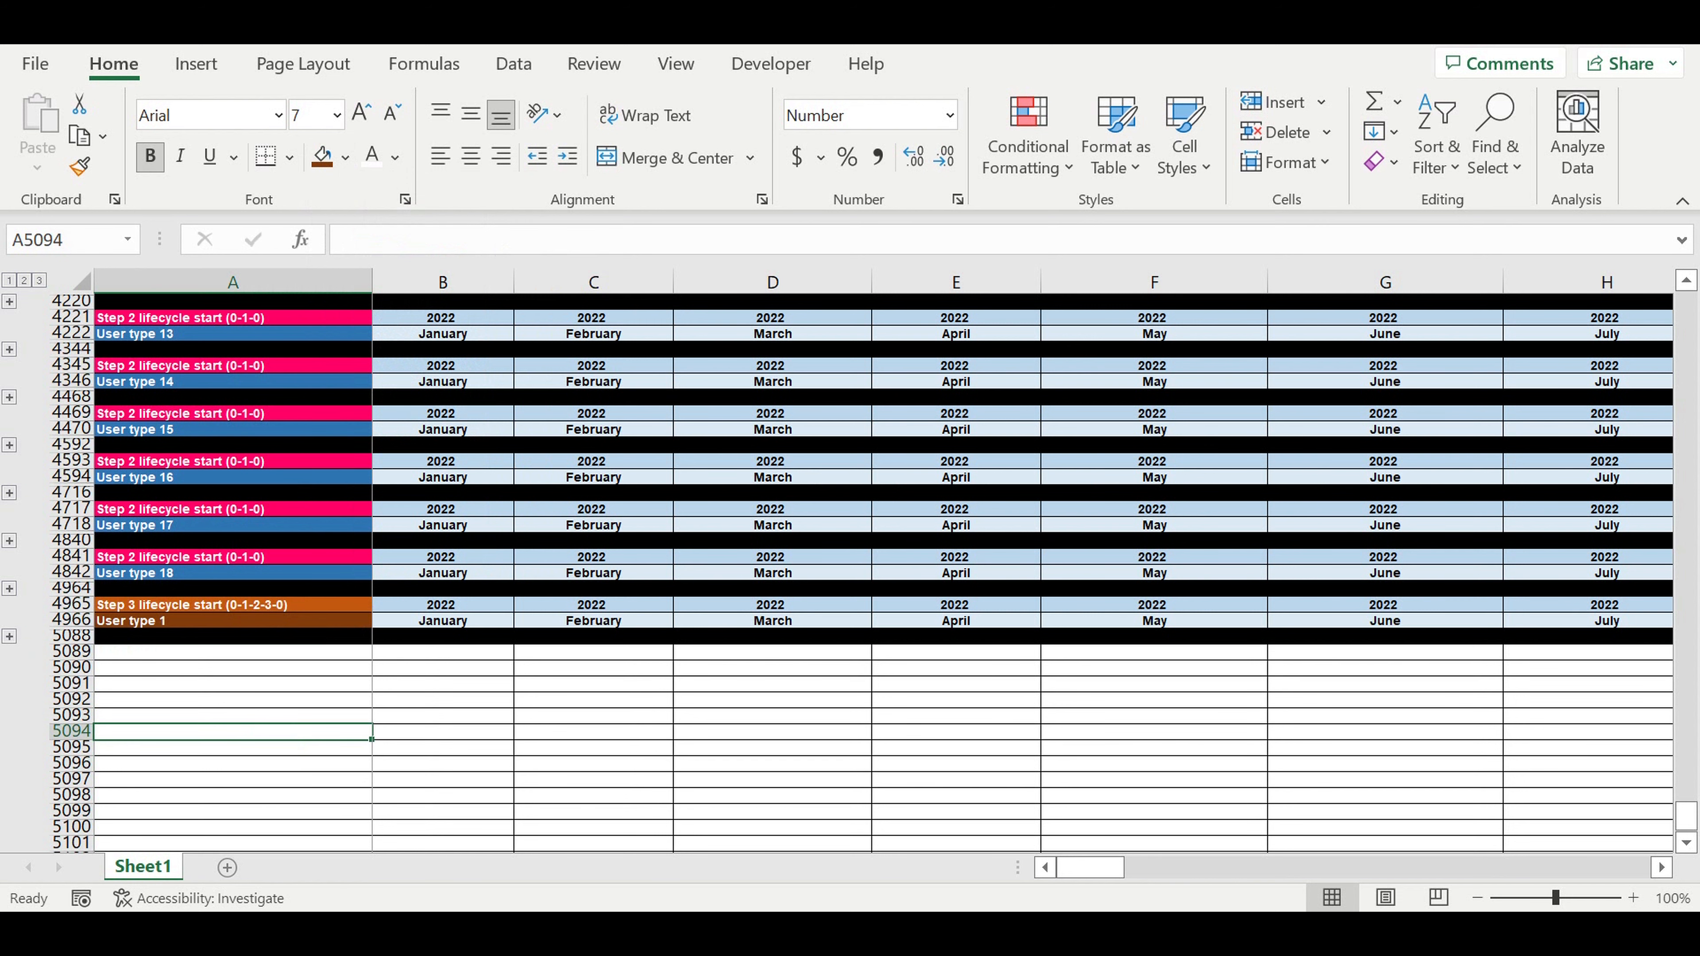
{"action": "left_click", "coordinate": [619, 732]}
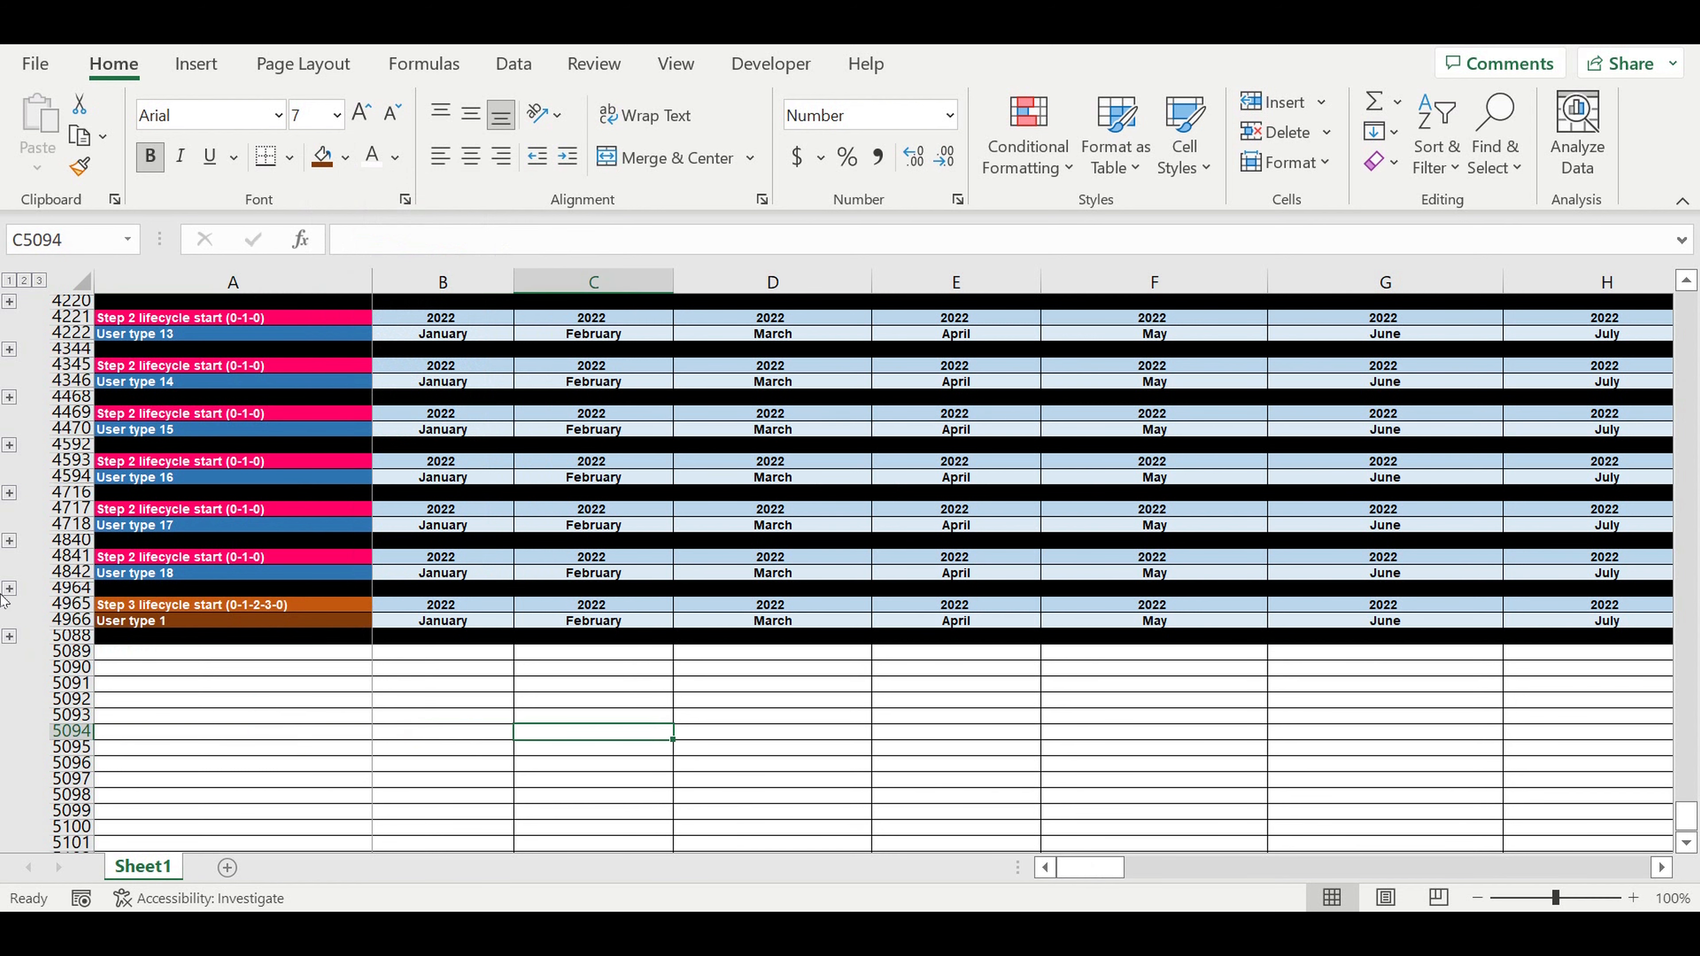
Expand the grouped detail rows of the Step 3 User type 1 block, keeping the Step 2 User type 18 group collapsed.
{"action": "left_click", "coordinate": [10, 636]}
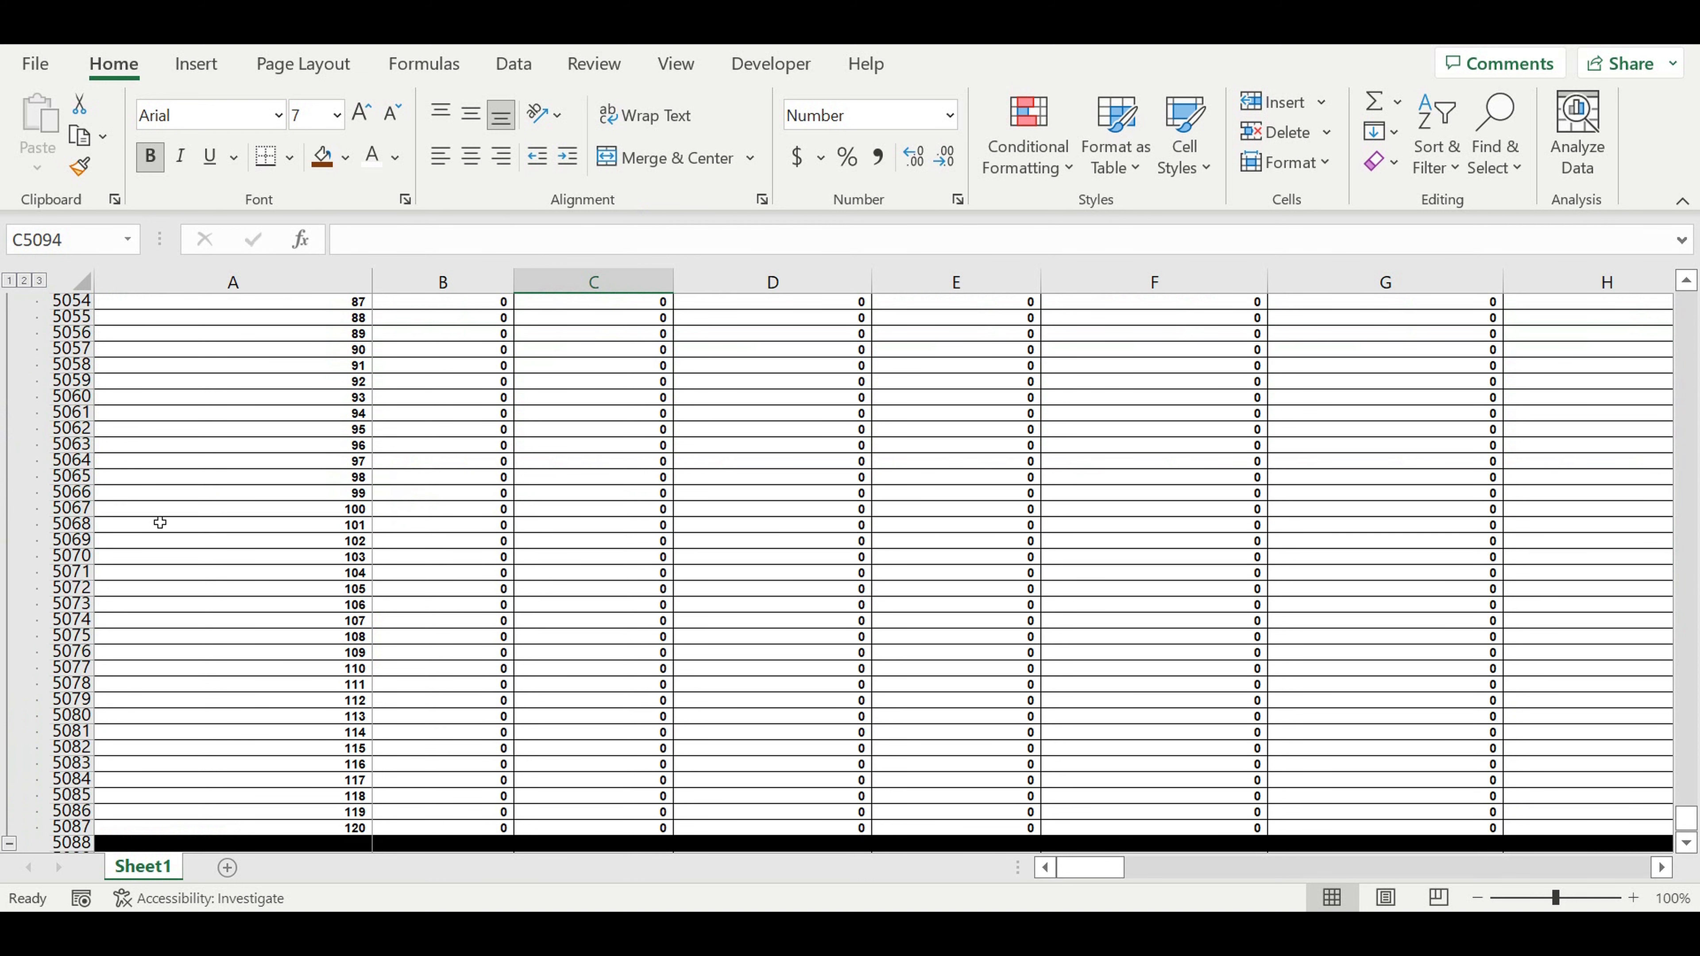
{"action": "scroll", "coordinate": [322, 513], "scroll_direction": "up", "scroll_amount": 20}
{"action": "scroll", "coordinate": [322, 513], "scroll_direction": "up", "scroll_amount": 8}
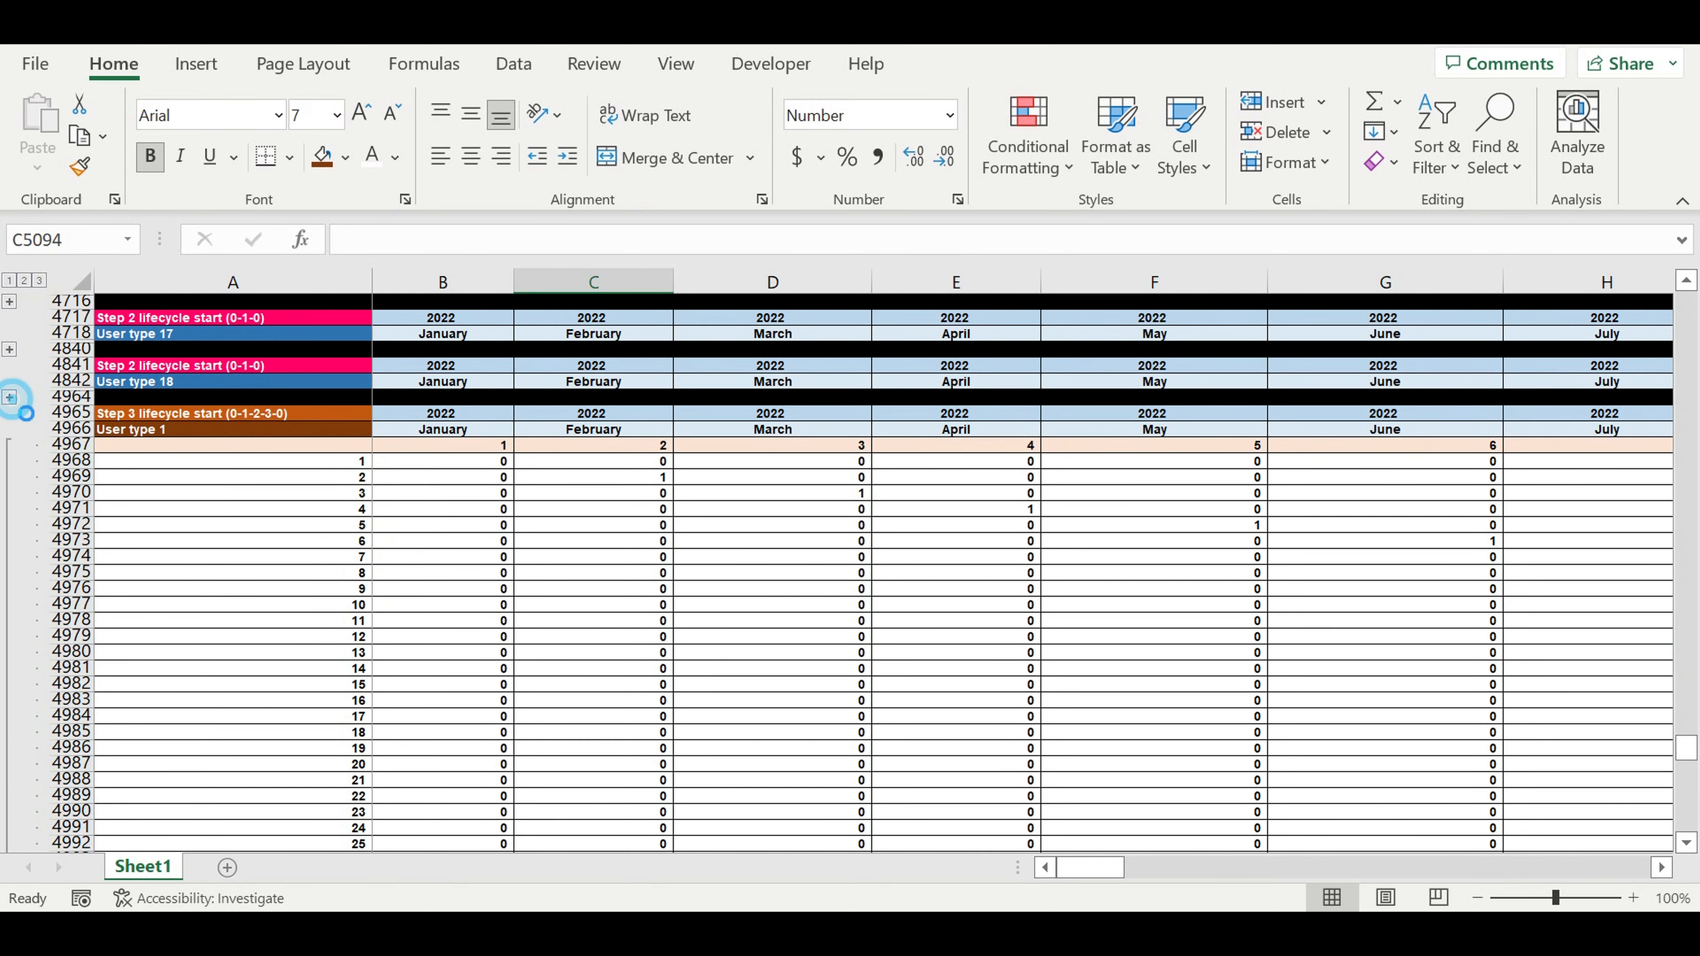
{"action": "left_click", "coordinate": [10, 396]}
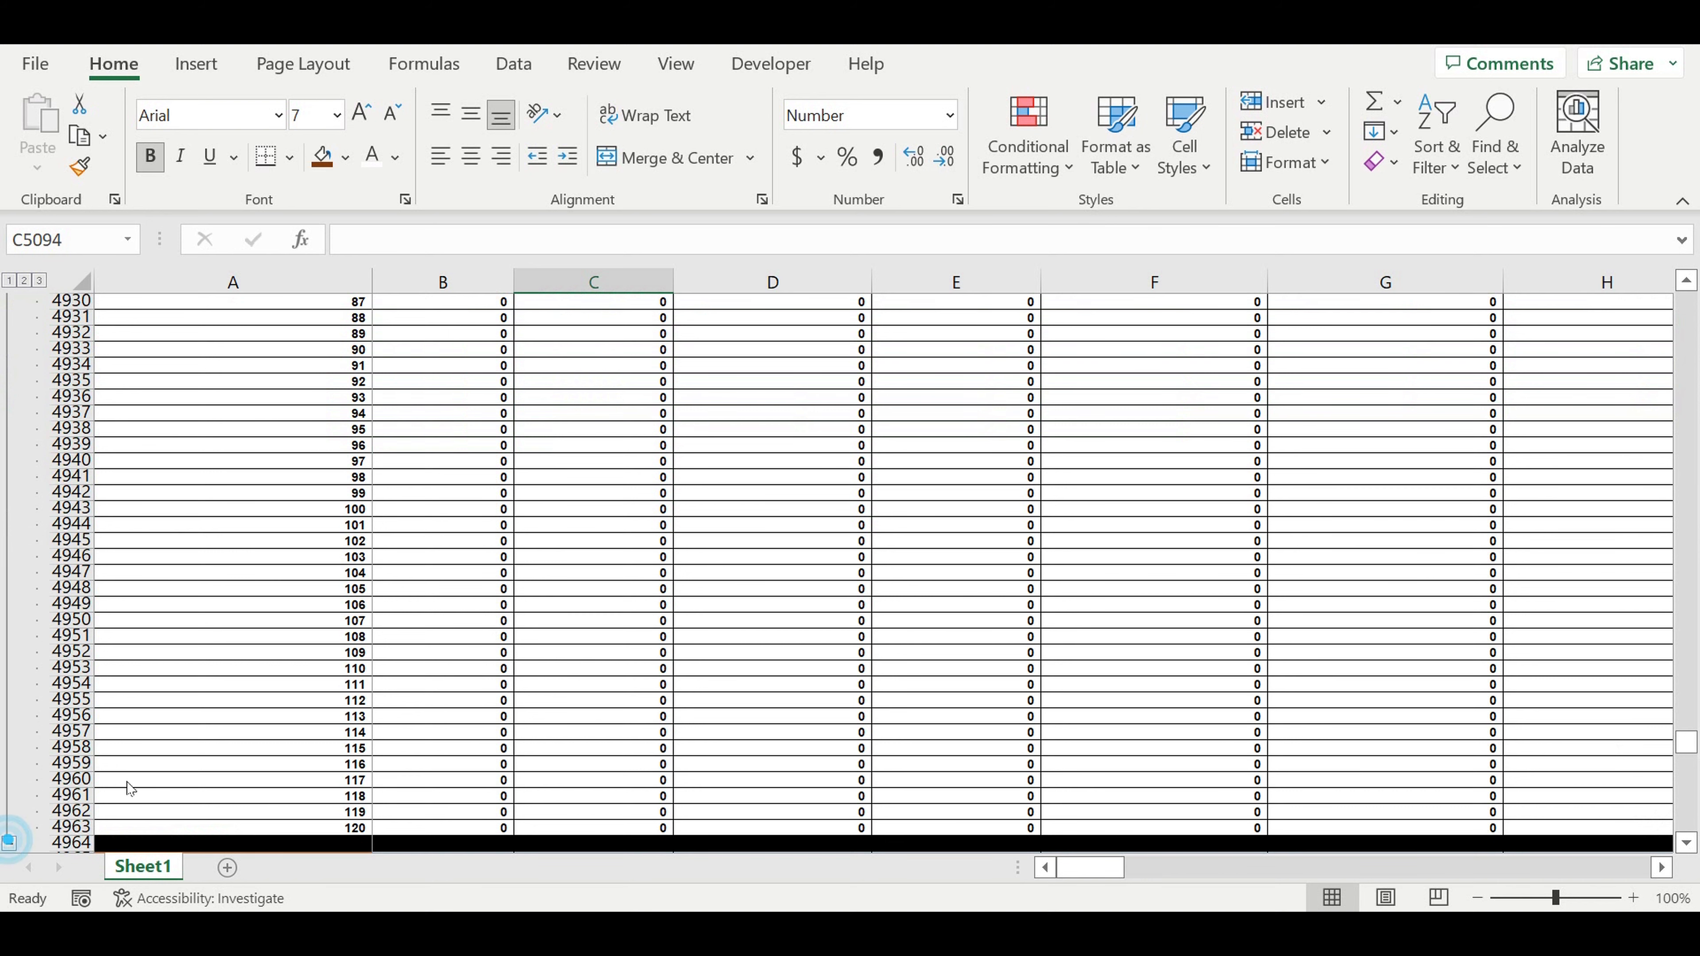
{"action": "left_click", "coordinate": [9, 842]}
Expand the grouped detail rows of the Step 2 User type 1 block.
{"action": "scroll", "coordinate": [328, 493], "scroll_direction": "up", "scroll_amount": 11}
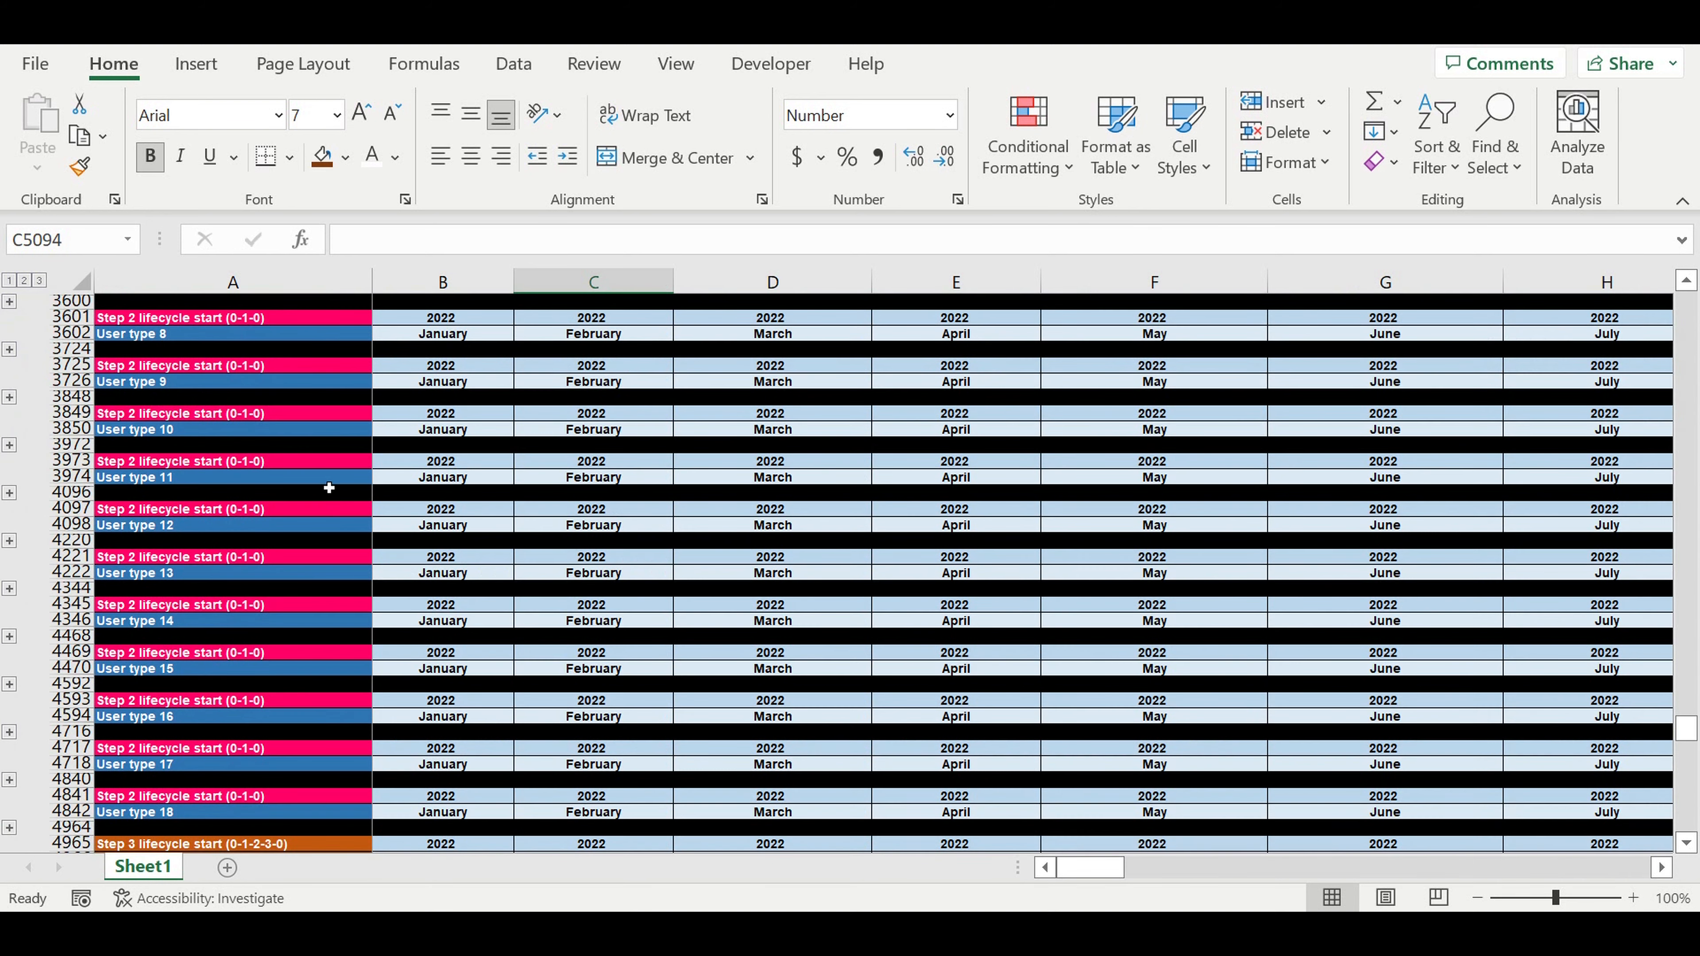
{"action": "scroll", "coordinate": [323, 485], "scroll_direction": "up", "scroll_amount": 10}
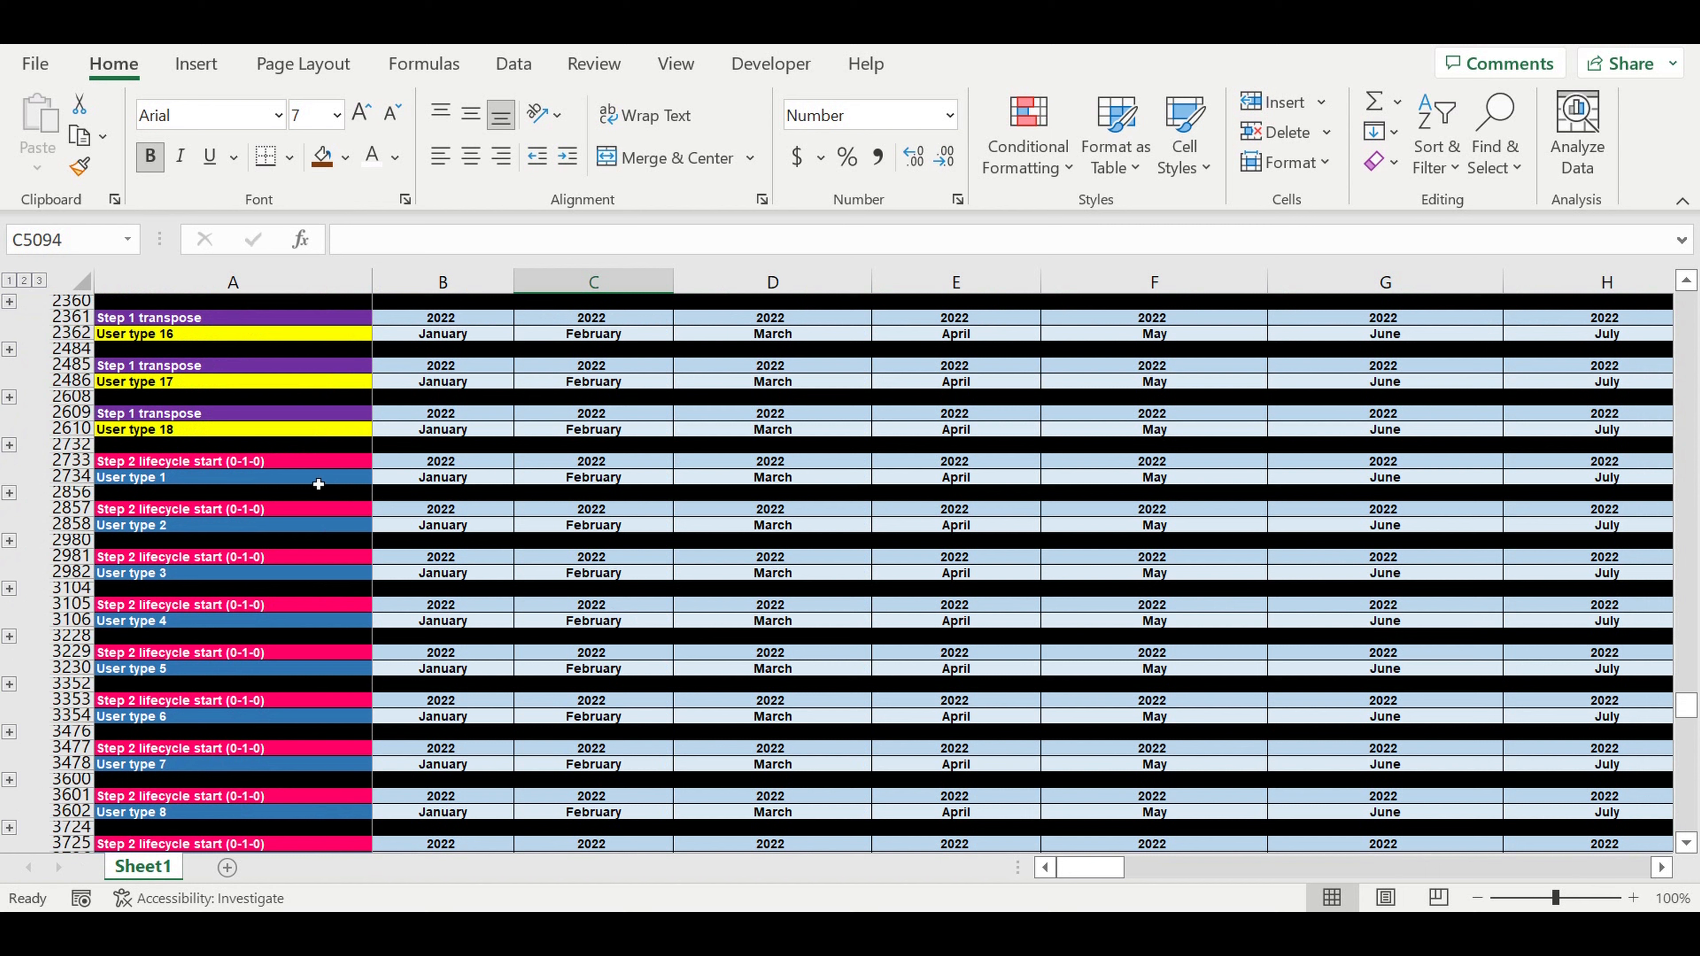
{"action": "left_click", "coordinate": [9, 494]}
{"action": "scroll", "coordinate": [118, 561], "scroll_direction": "down", "scroll_amount": 20}
{"action": "scroll", "coordinate": [467, 665], "scroll_direction": "down", "scroll_amount": 20}
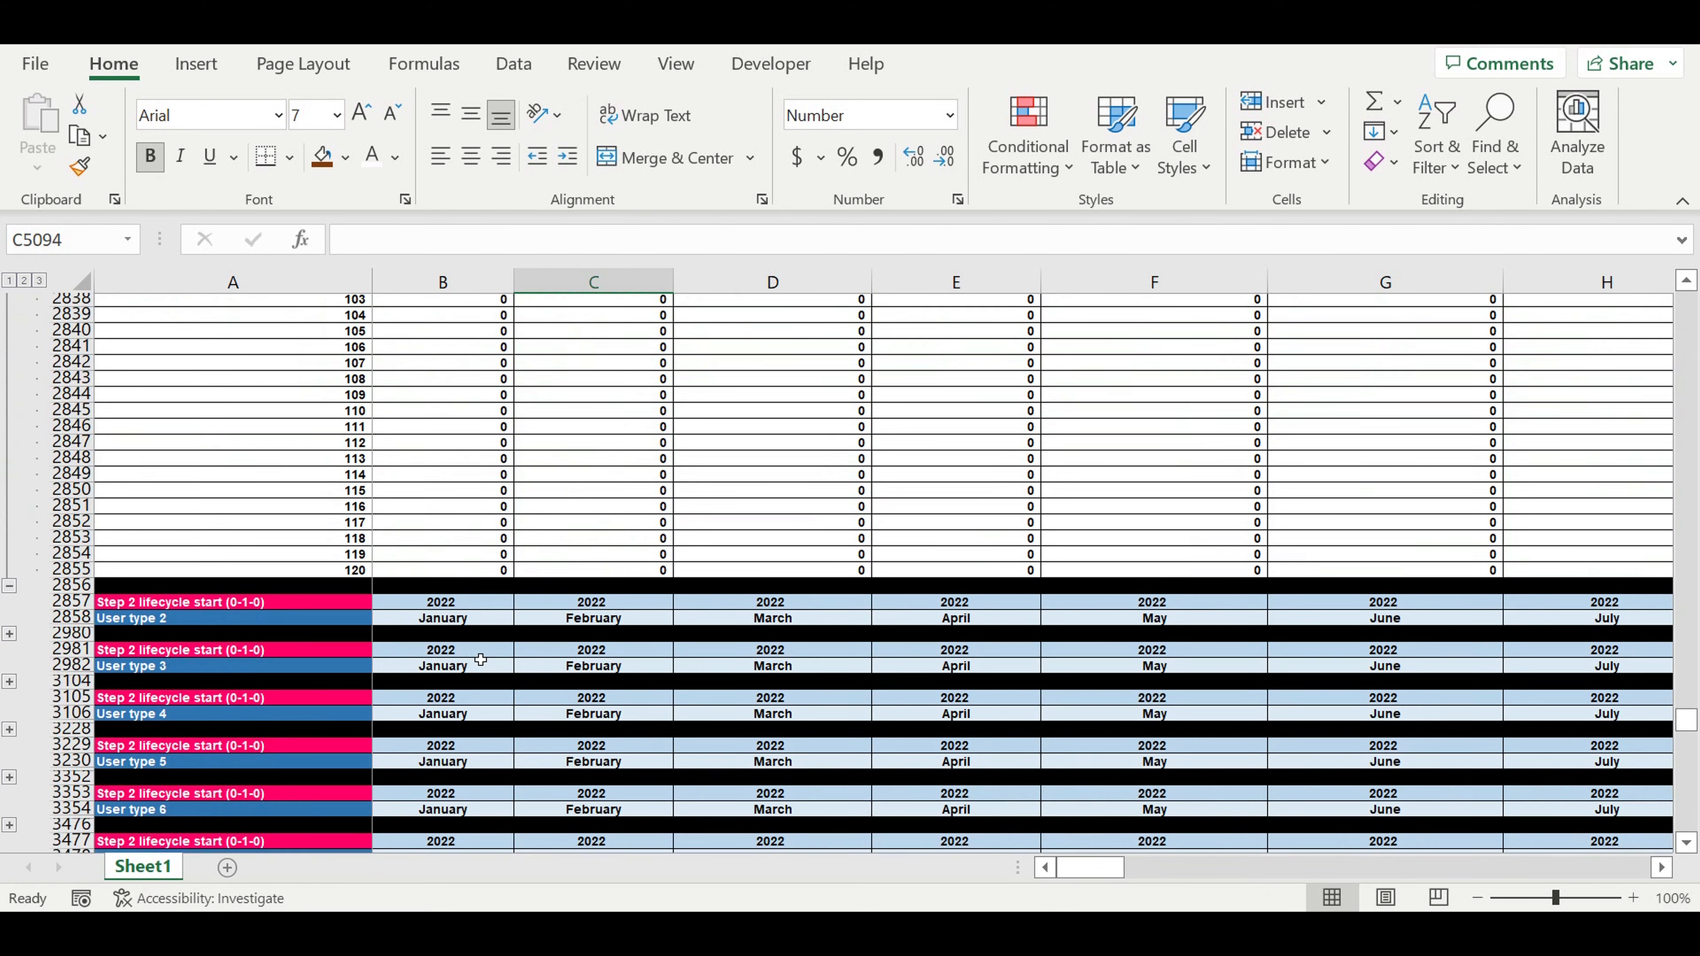
Clear the copied formulas from B4968:D4979 in the Step 3 User type 1 block.
{"action": "scroll", "coordinate": [449, 545], "scroll_direction": "up", "scroll_amount": 7}
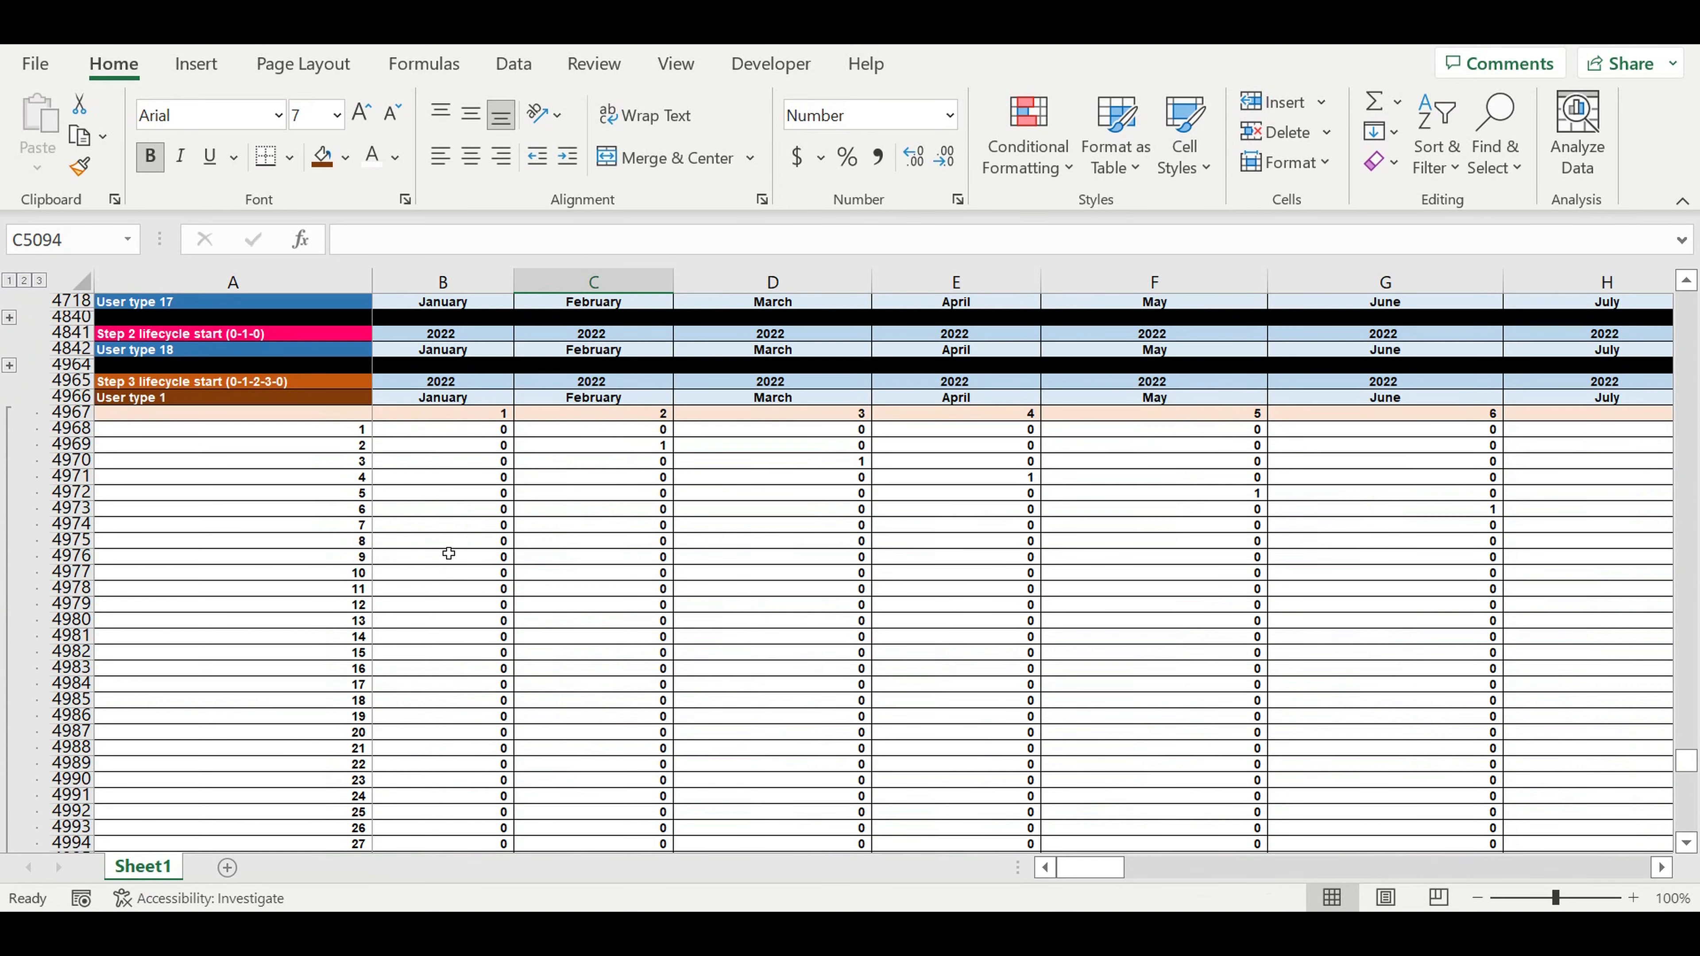
{"action": "left_click_drag", "start_coordinate": [483, 525], "coordinate": [765, 688]}
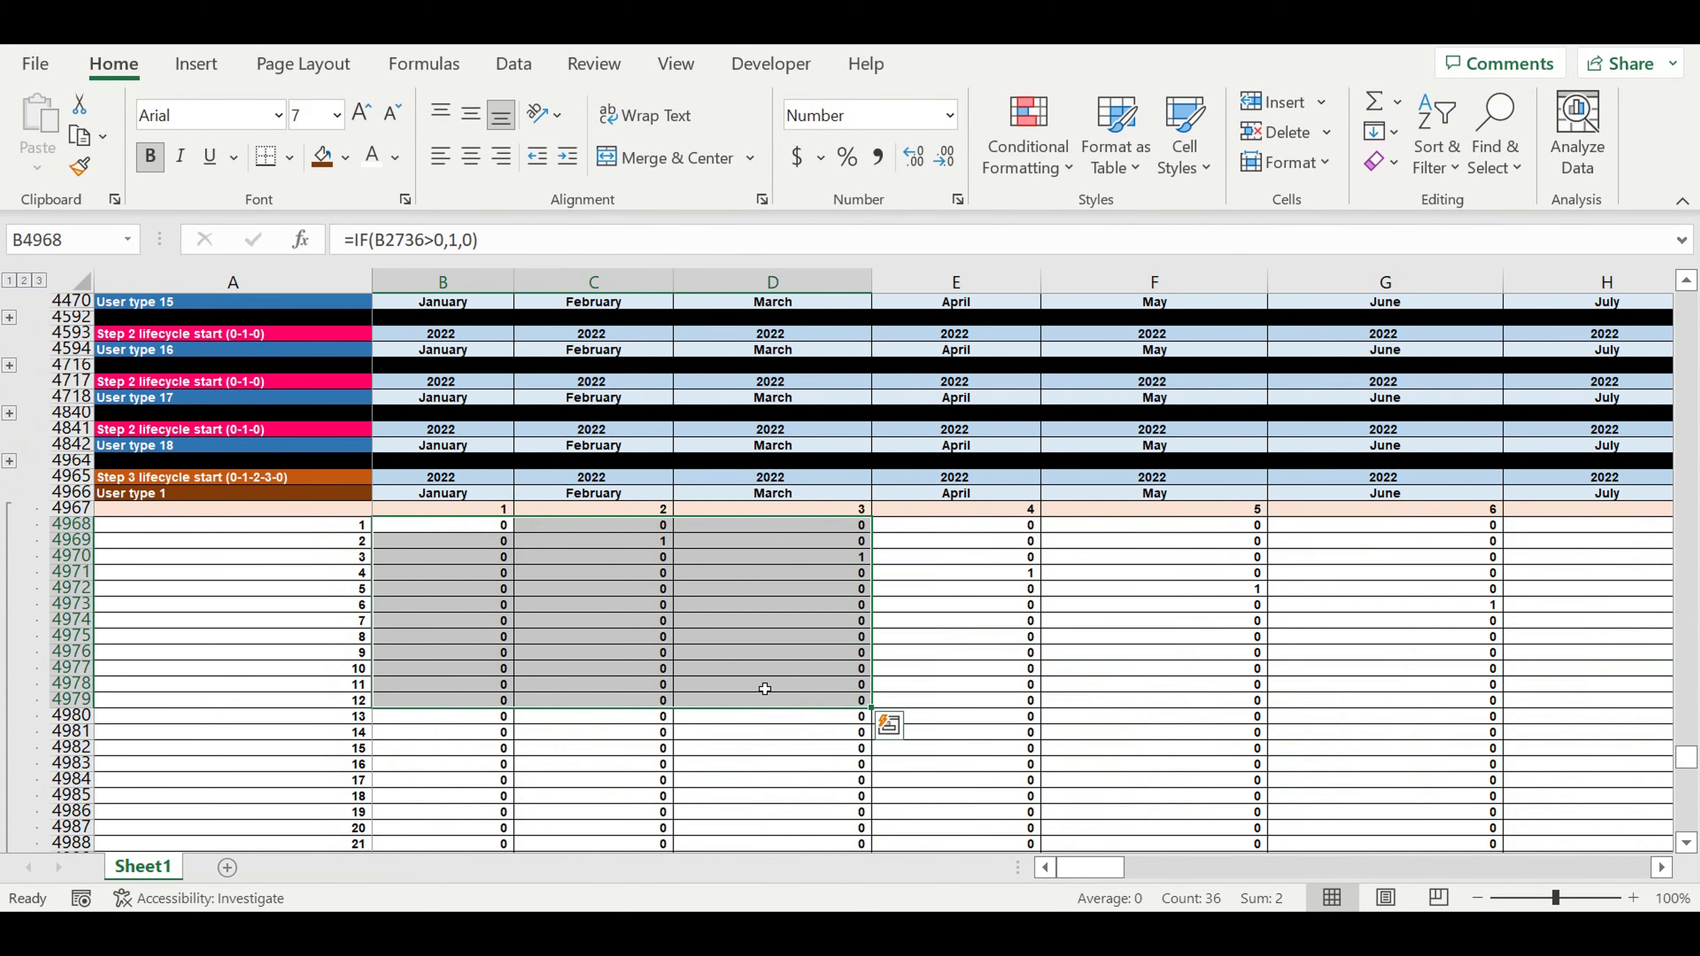
{"action": "key", "text": "Delete"}
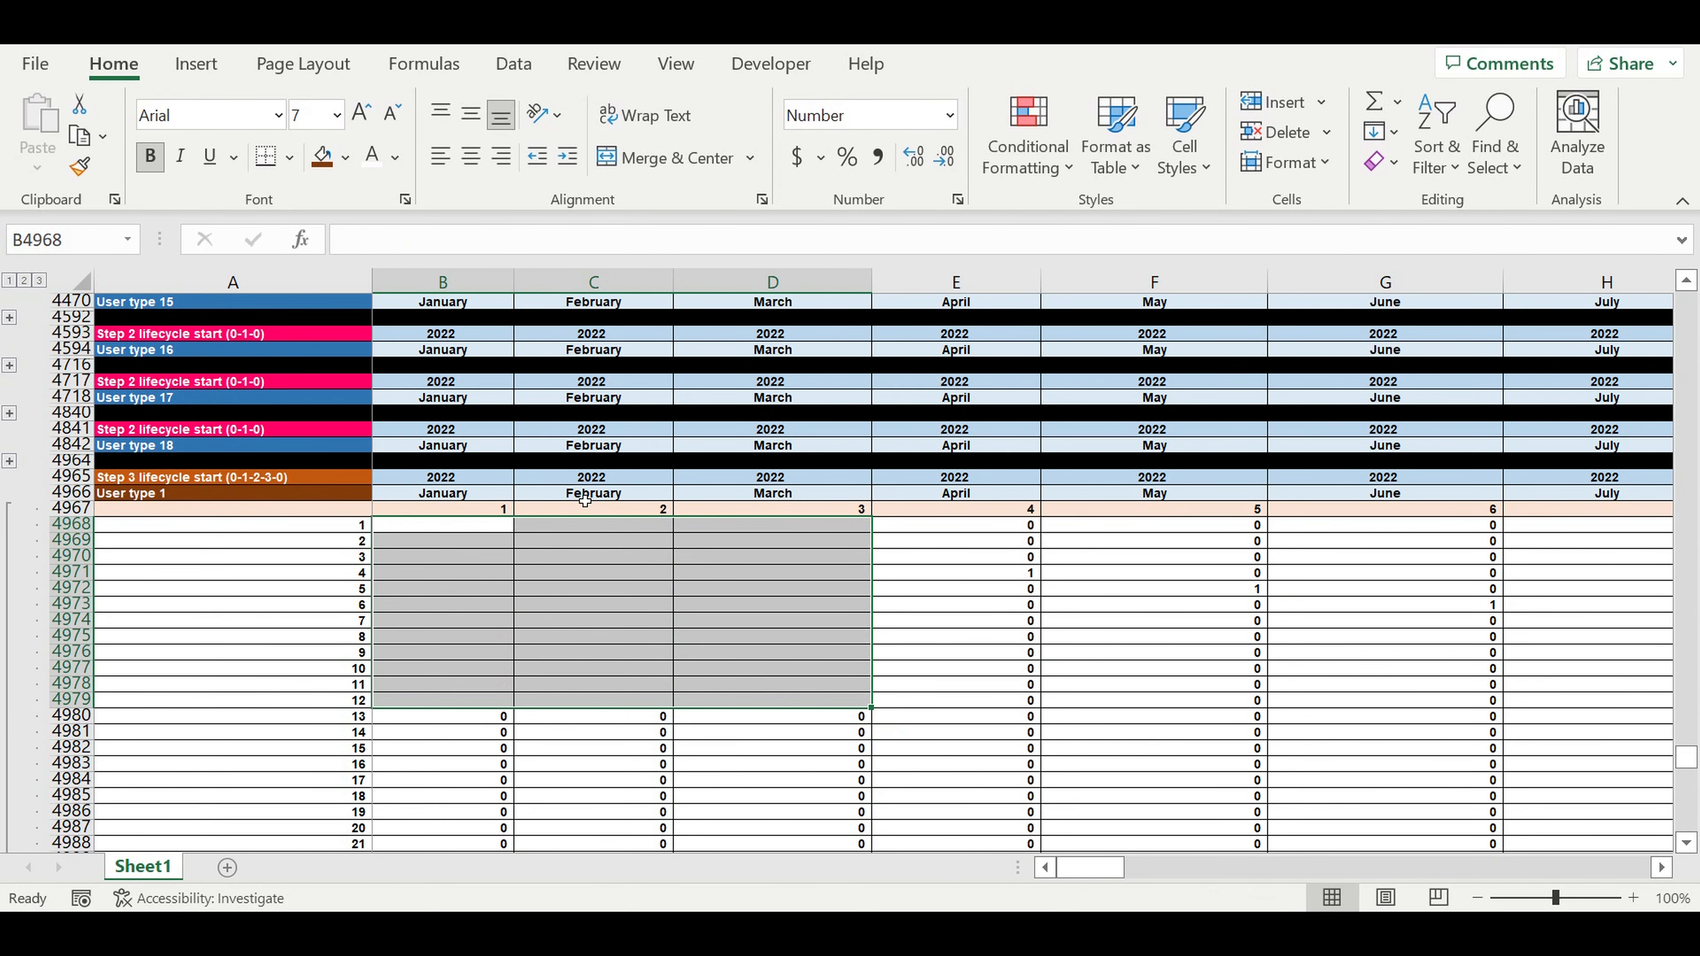
{"action": "left_click", "coordinate": [544, 598]}
Enter =B2736 in B4968 to link the first January cell of Step 3 to the Step 2 User type 1 block.
{"action": "left_click", "coordinate": [463, 531]}
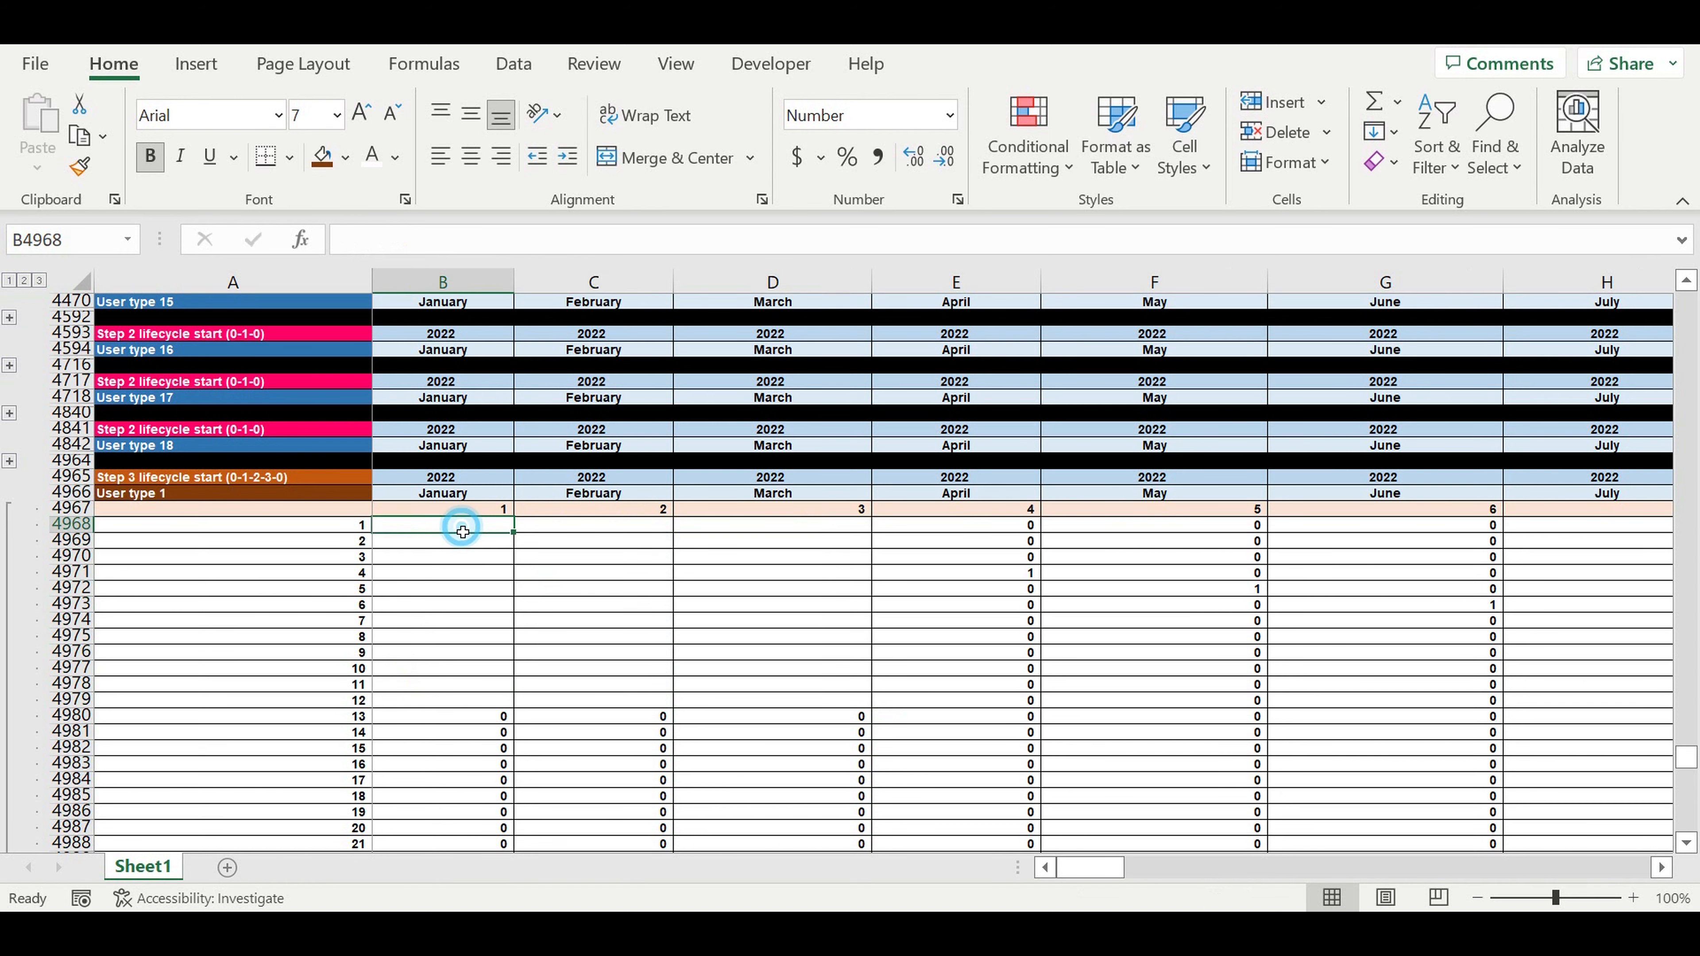
{"action": "type", "text": "="}
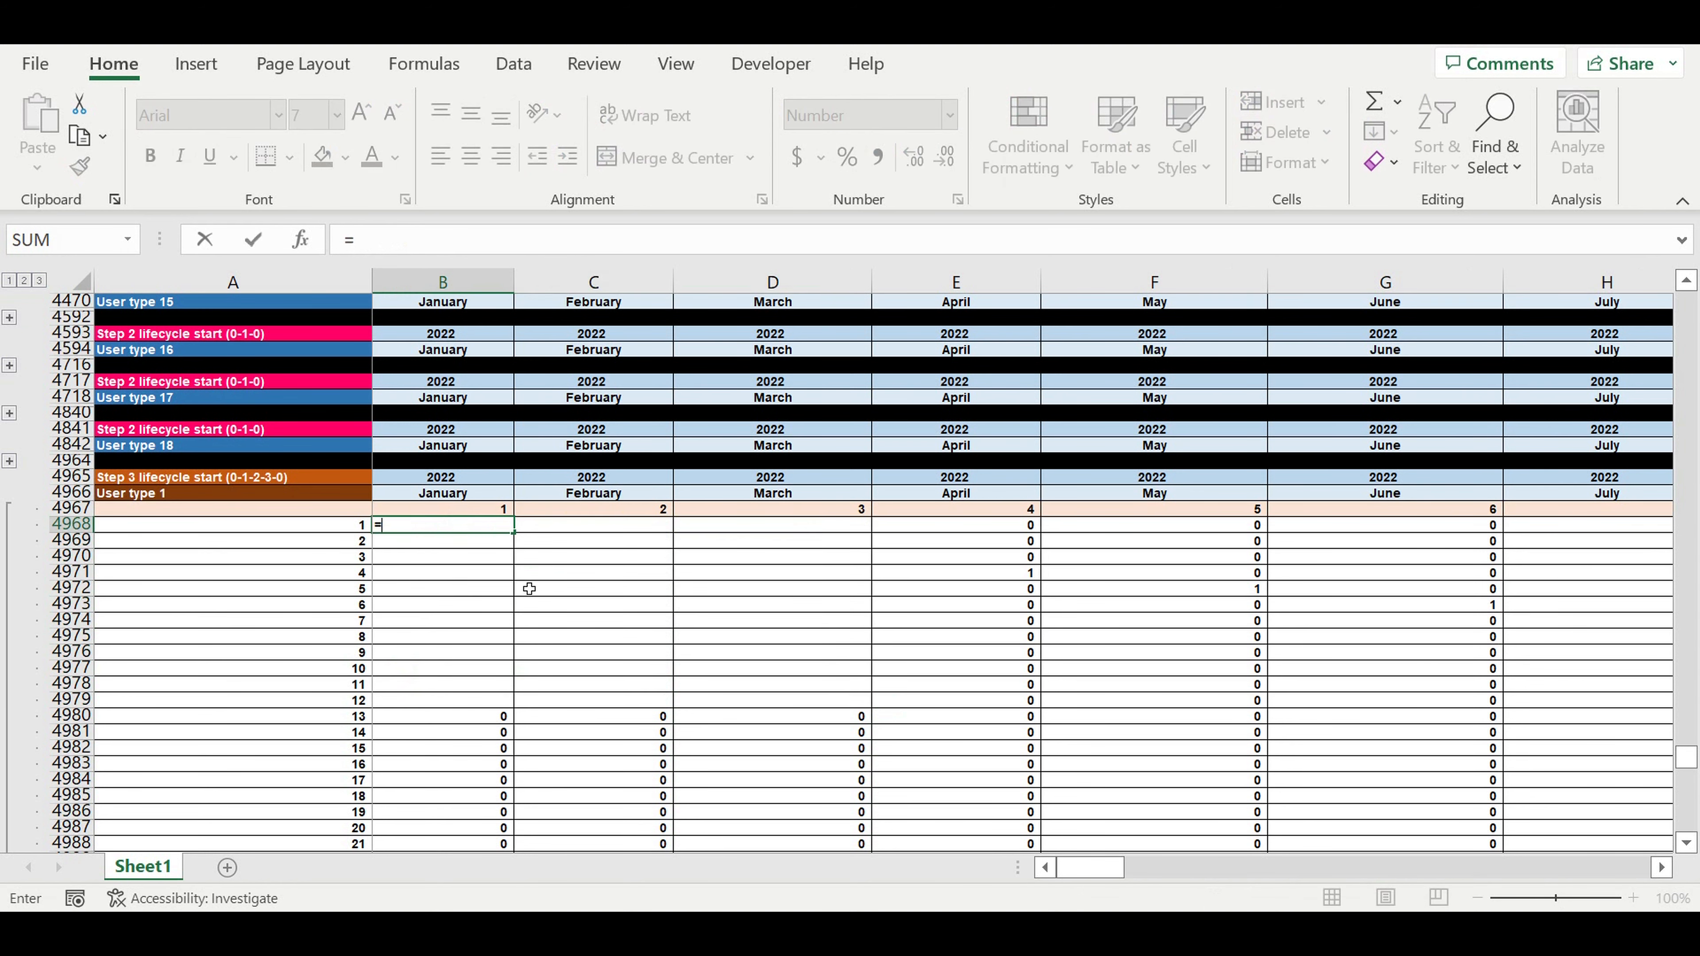
{"action": "scroll", "coordinate": [529, 588], "scroll_direction": "up", "scroll_amount": 20}
{"action": "scroll", "coordinate": [508, 606], "scroll_direction": "up", "scroll_amount": 18}
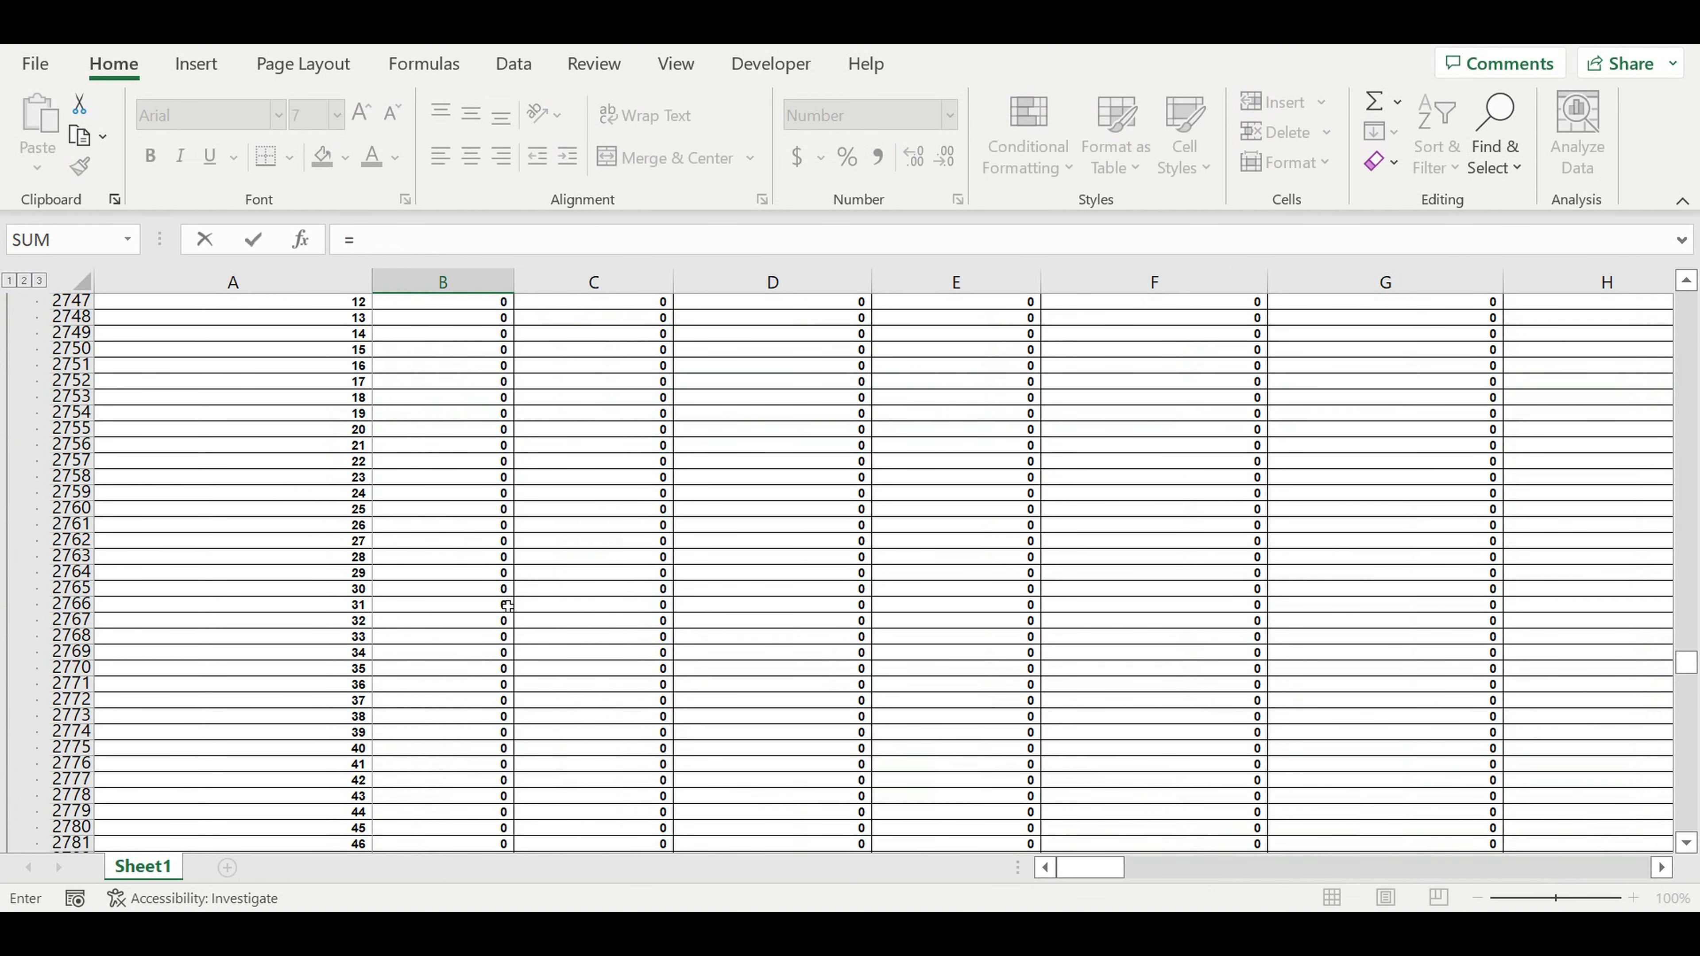
{"action": "scroll", "coordinate": [504, 589], "scroll_direction": "up", "scroll_amount": 6}
{"action": "scroll", "coordinate": [353, 470], "scroll_direction": "up", "scroll_amount": 2}
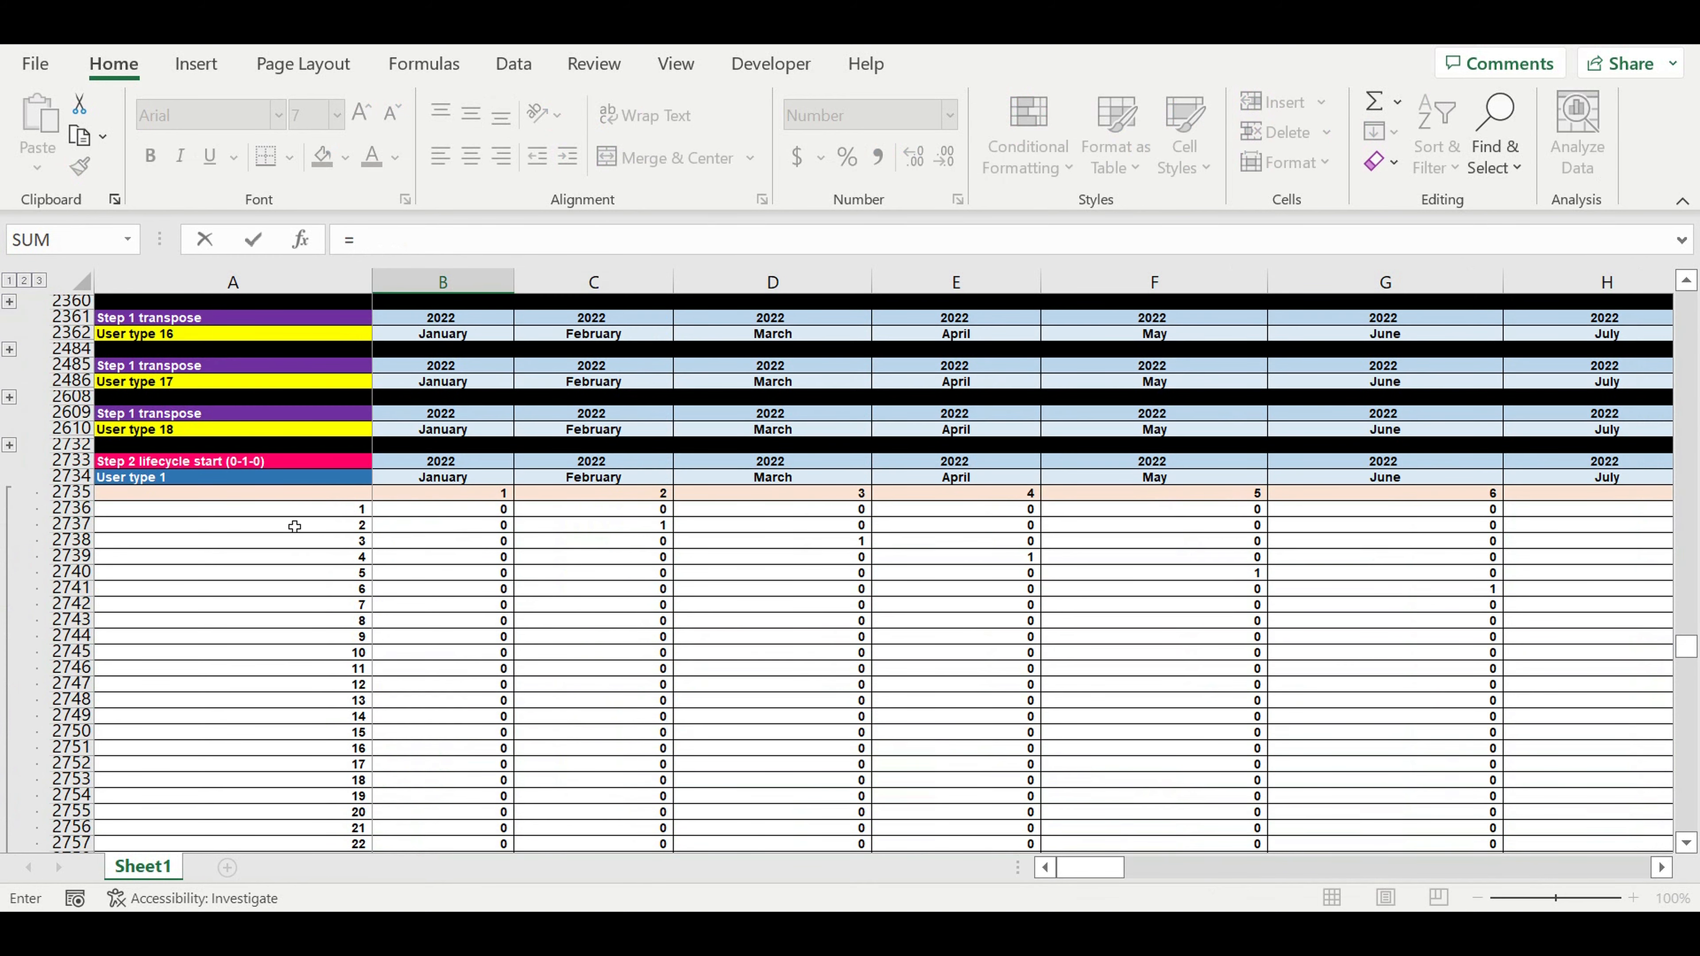
{"action": "left_click", "coordinate": [456, 516]}
{"action": "key", "text": "Return"}
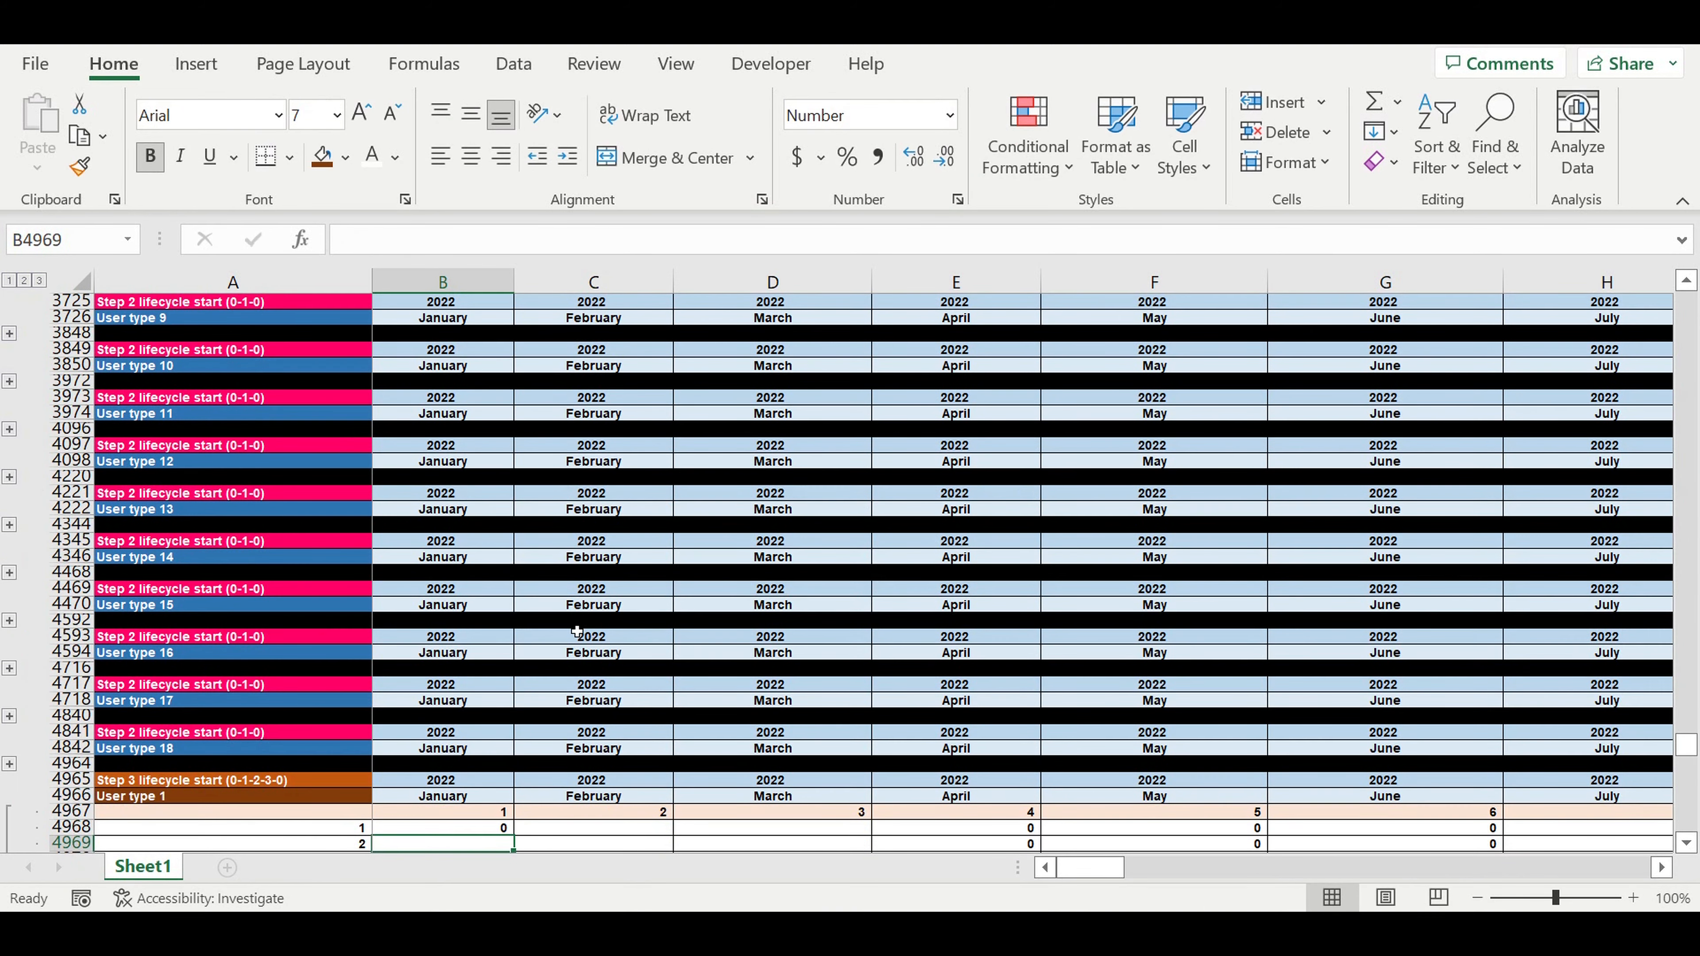
Fill the B4968 formula down the January column through row 5087 of the Step 3 User type 1 block.
{"action": "scroll", "coordinate": [576, 631], "scroll_direction": "down", "scroll_amount": 5}
{"action": "left_click", "coordinate": [480, 590]}
{"action": "left_click", "coordinate": [569, 593]}
{"action": "left_click", "coordinate": [493, 589]}
{"action": "mouse_move", "coordinate": [516, 603]}
{"action": "left_mouse_down"}
{"action": "mouse_move", "coordinate": [509, 911]}
{"action": "mouse_move", "coordinate": [507, 798]}
{"action": "left_mouse_up"}
{"action": "left_click_drag", "start_coordinate": [501, 835], "coordinate": [501, 837]}
{"action": "scroll", "coordinate": [689, 677], "scroll_direction": "up", "scroll_amount": 11}
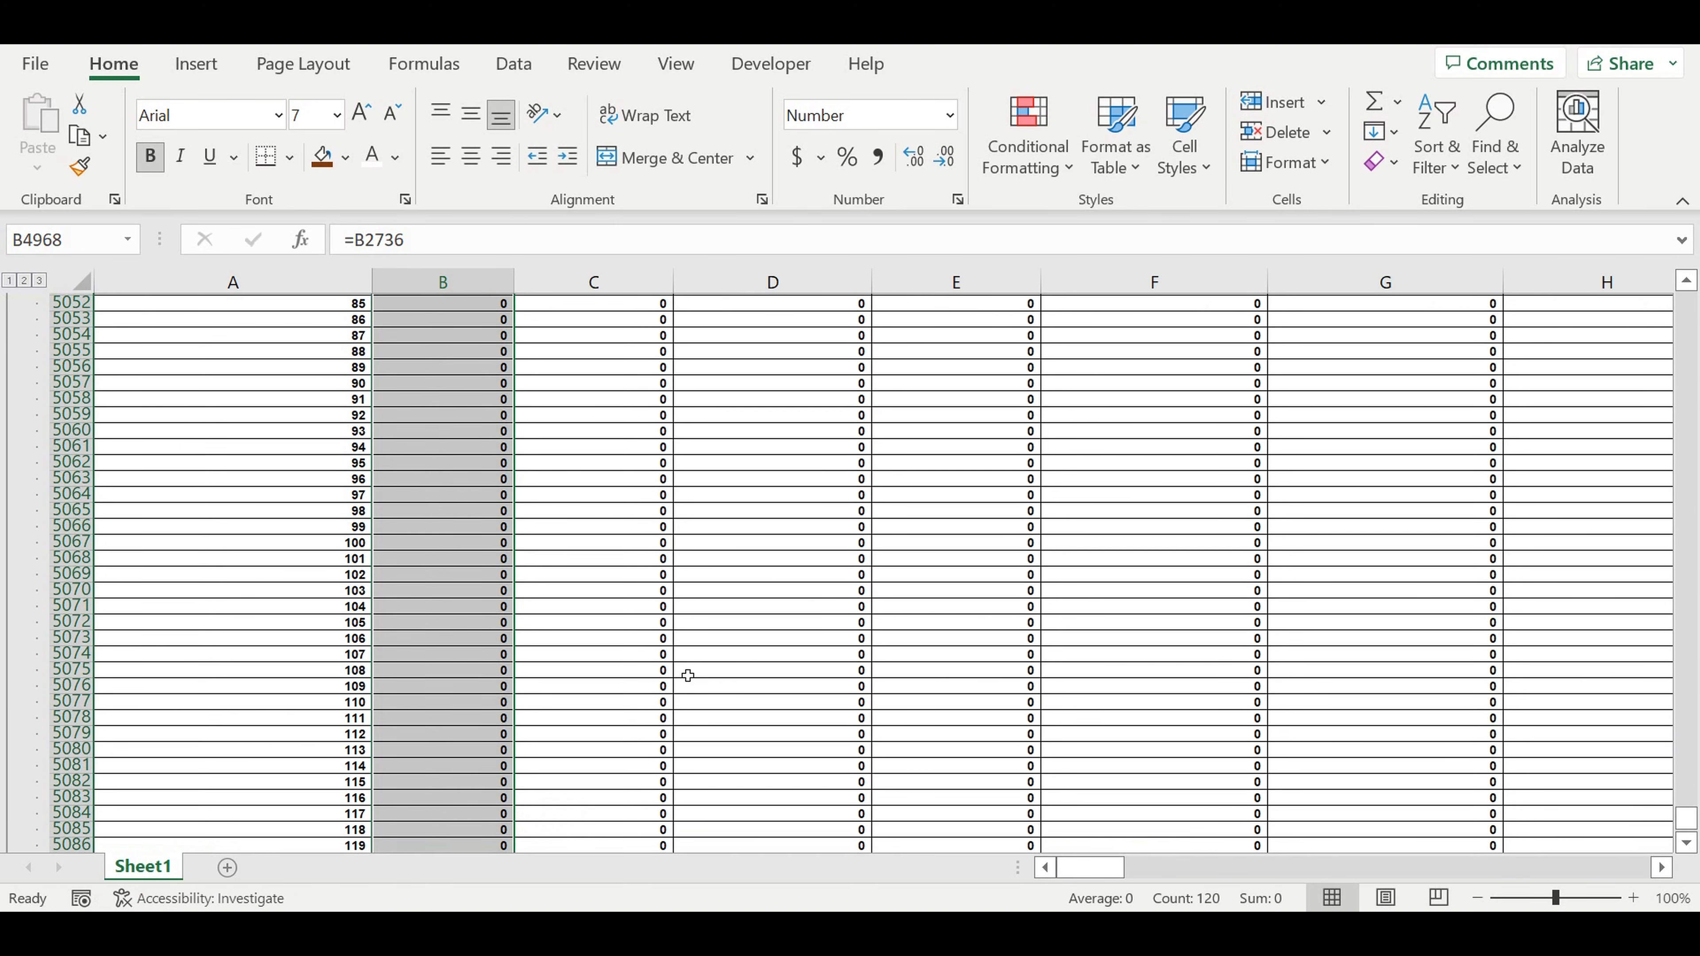
{"action": "scroll", "coordinate": [694, 679], "scroll_direction": "up", "scroll_amount": 20}
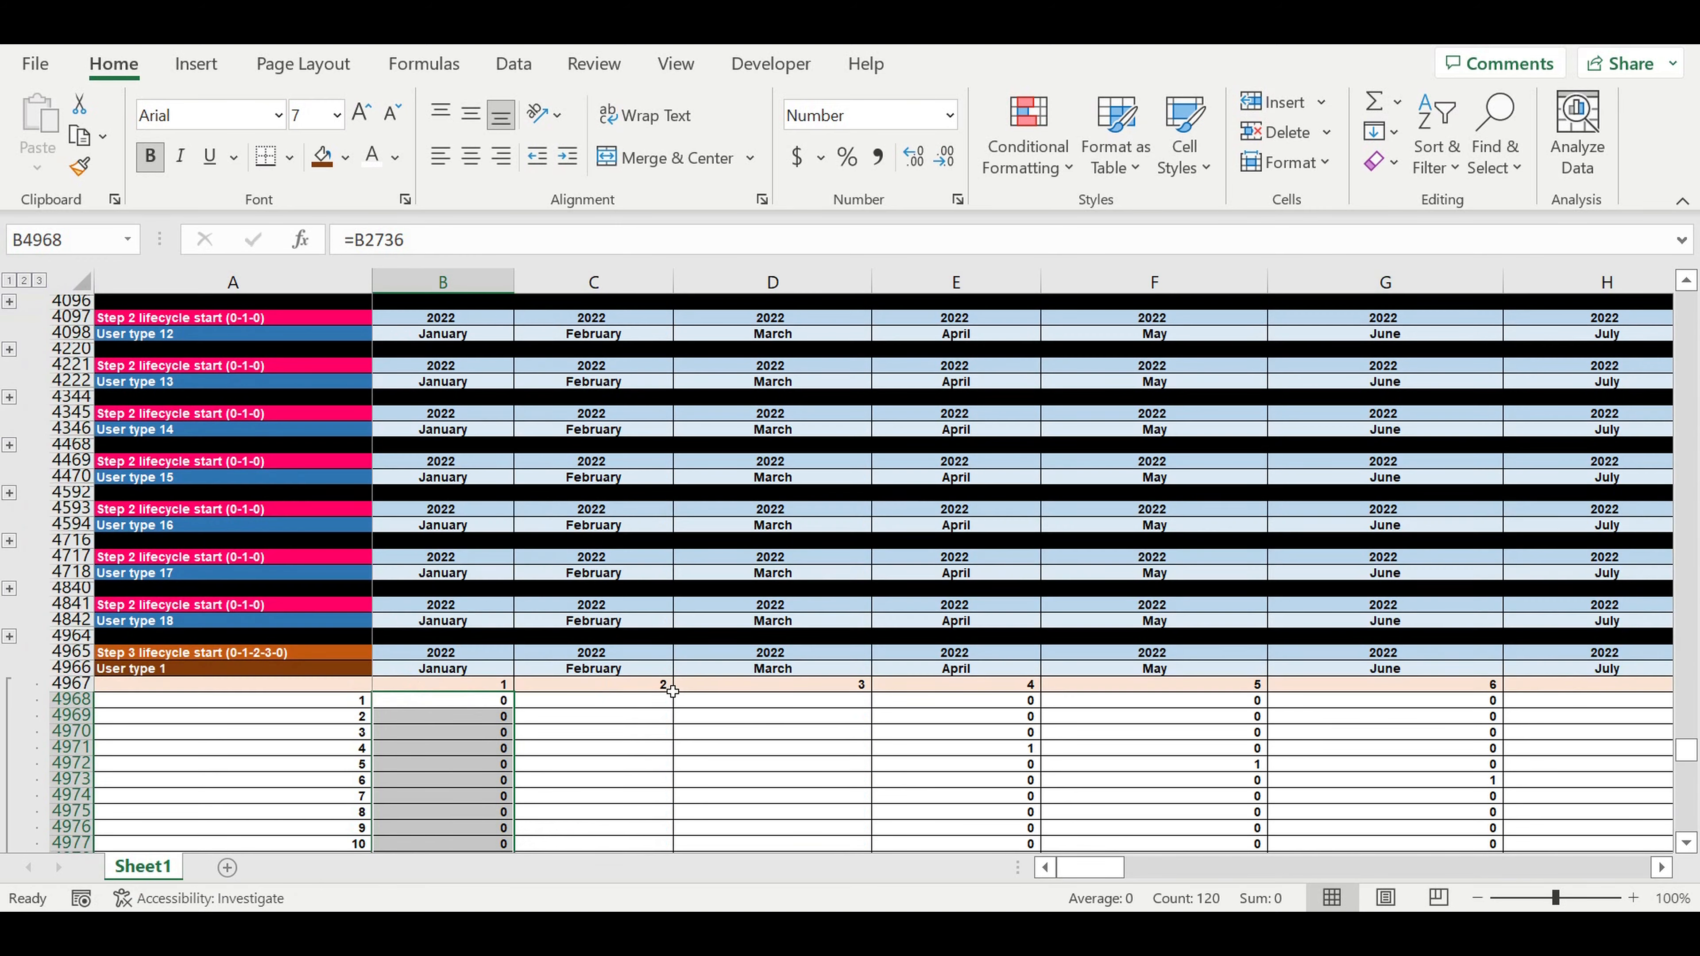
{"action": "left_click", "coordinate": [579, 514]}
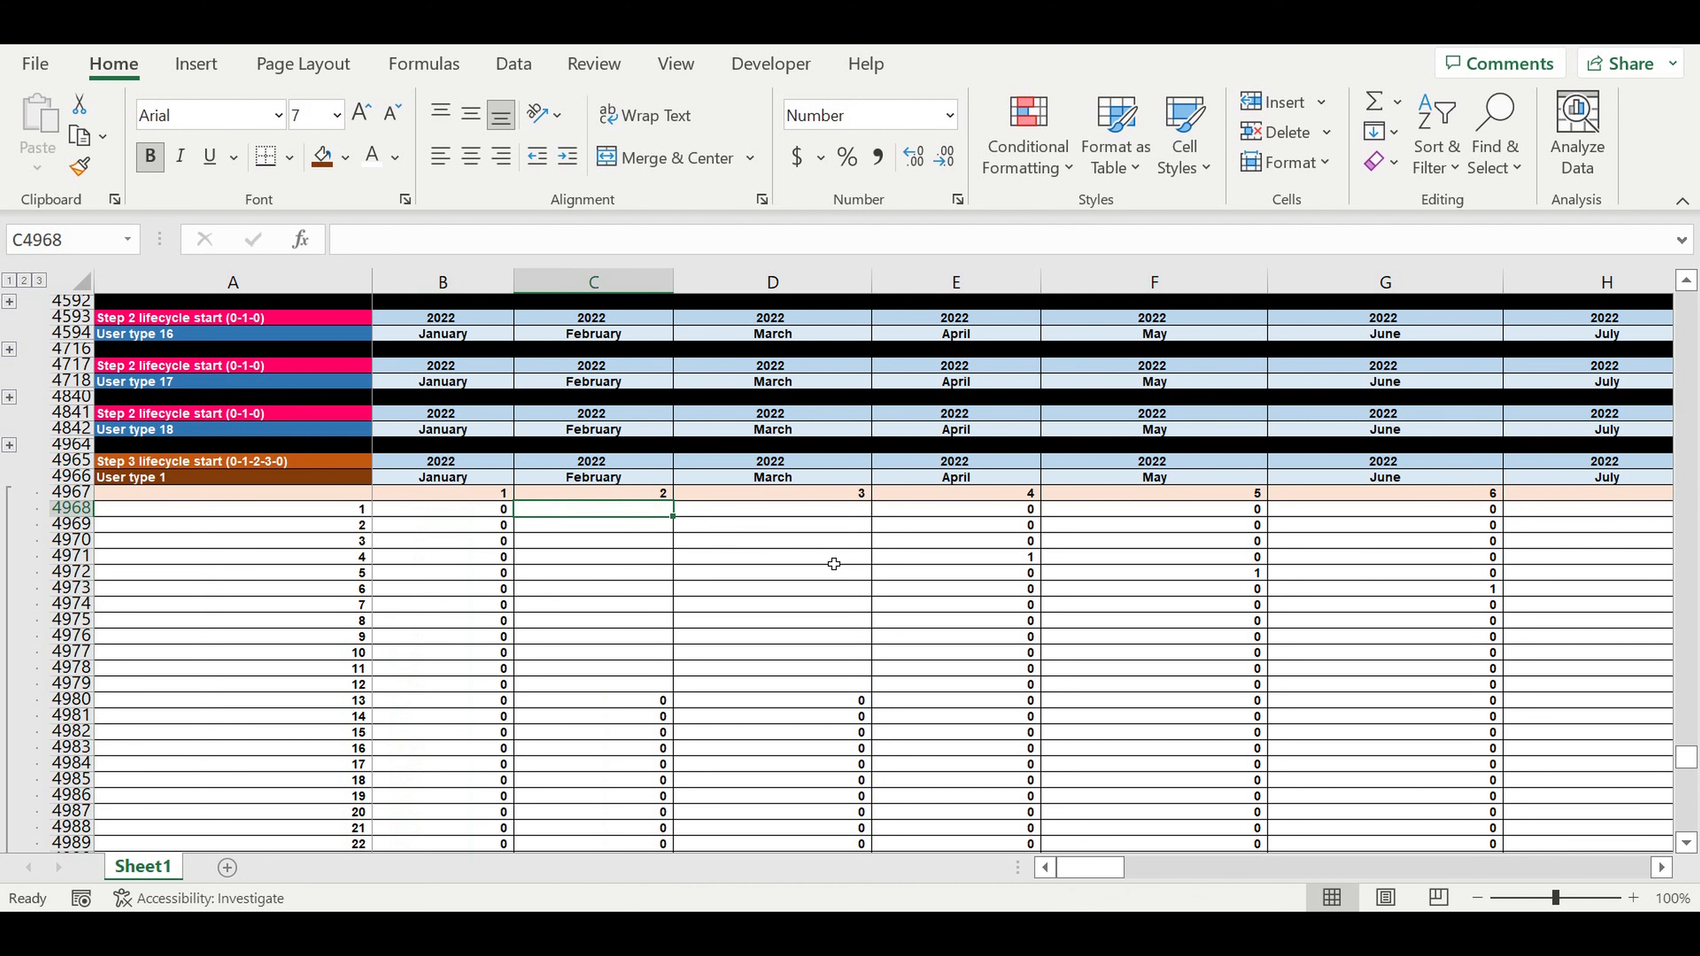
{"action": "type", "text": "="}
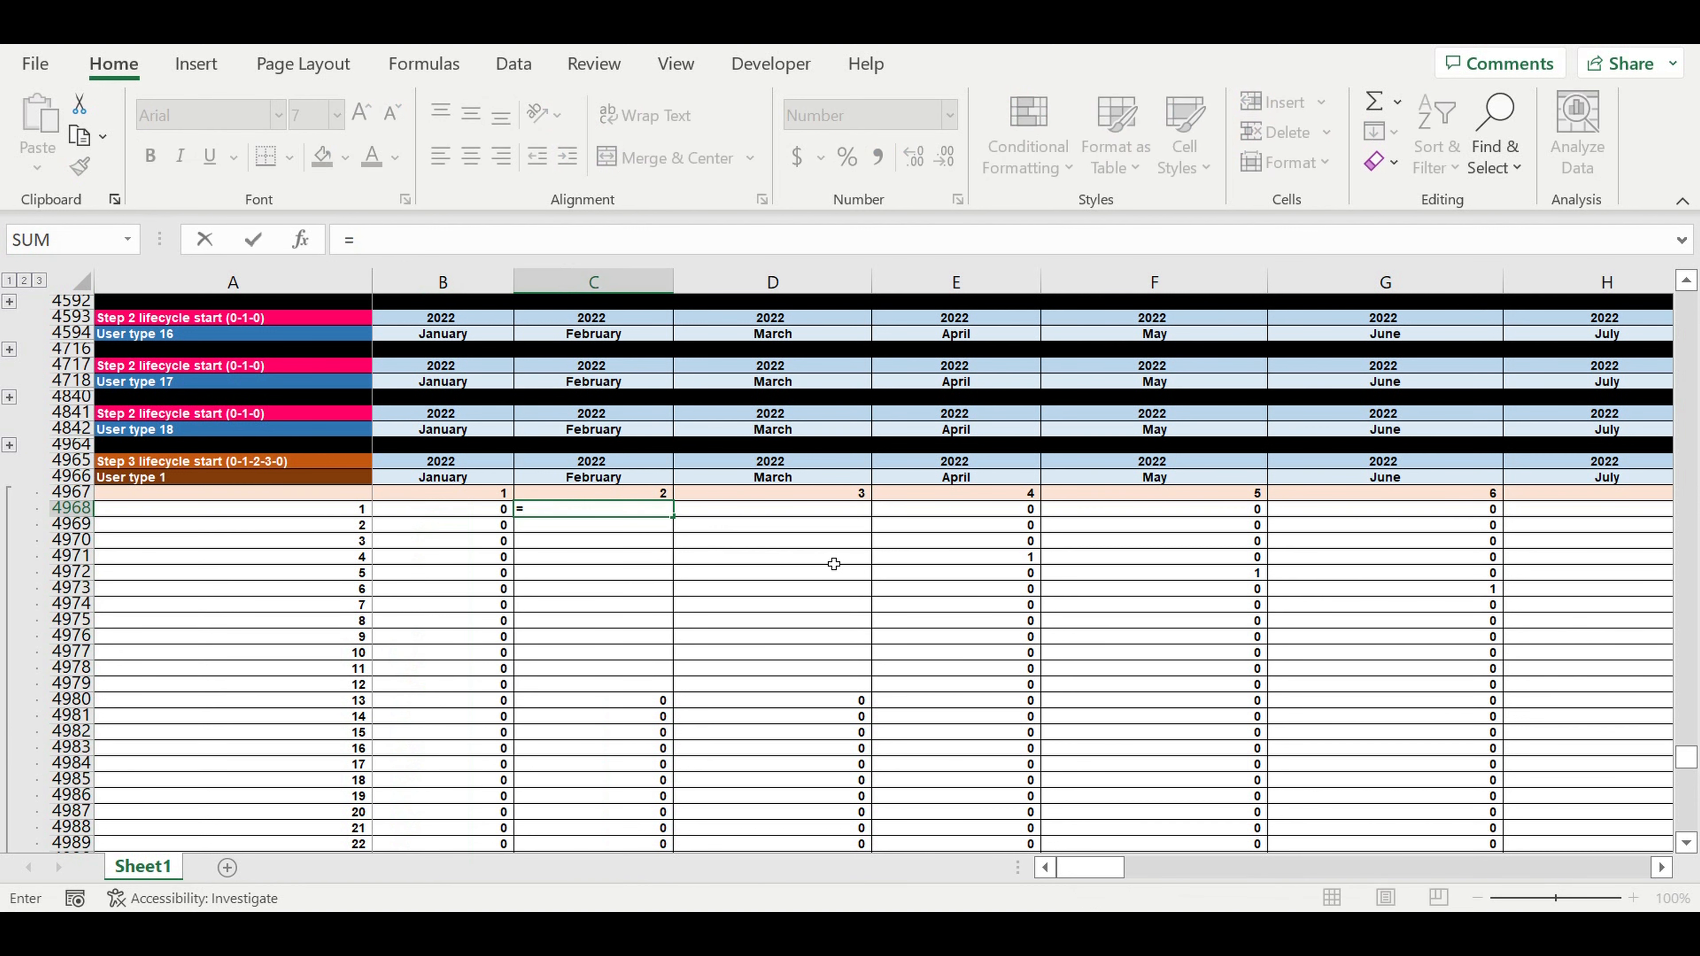
{"action": "type", "text": "if("}
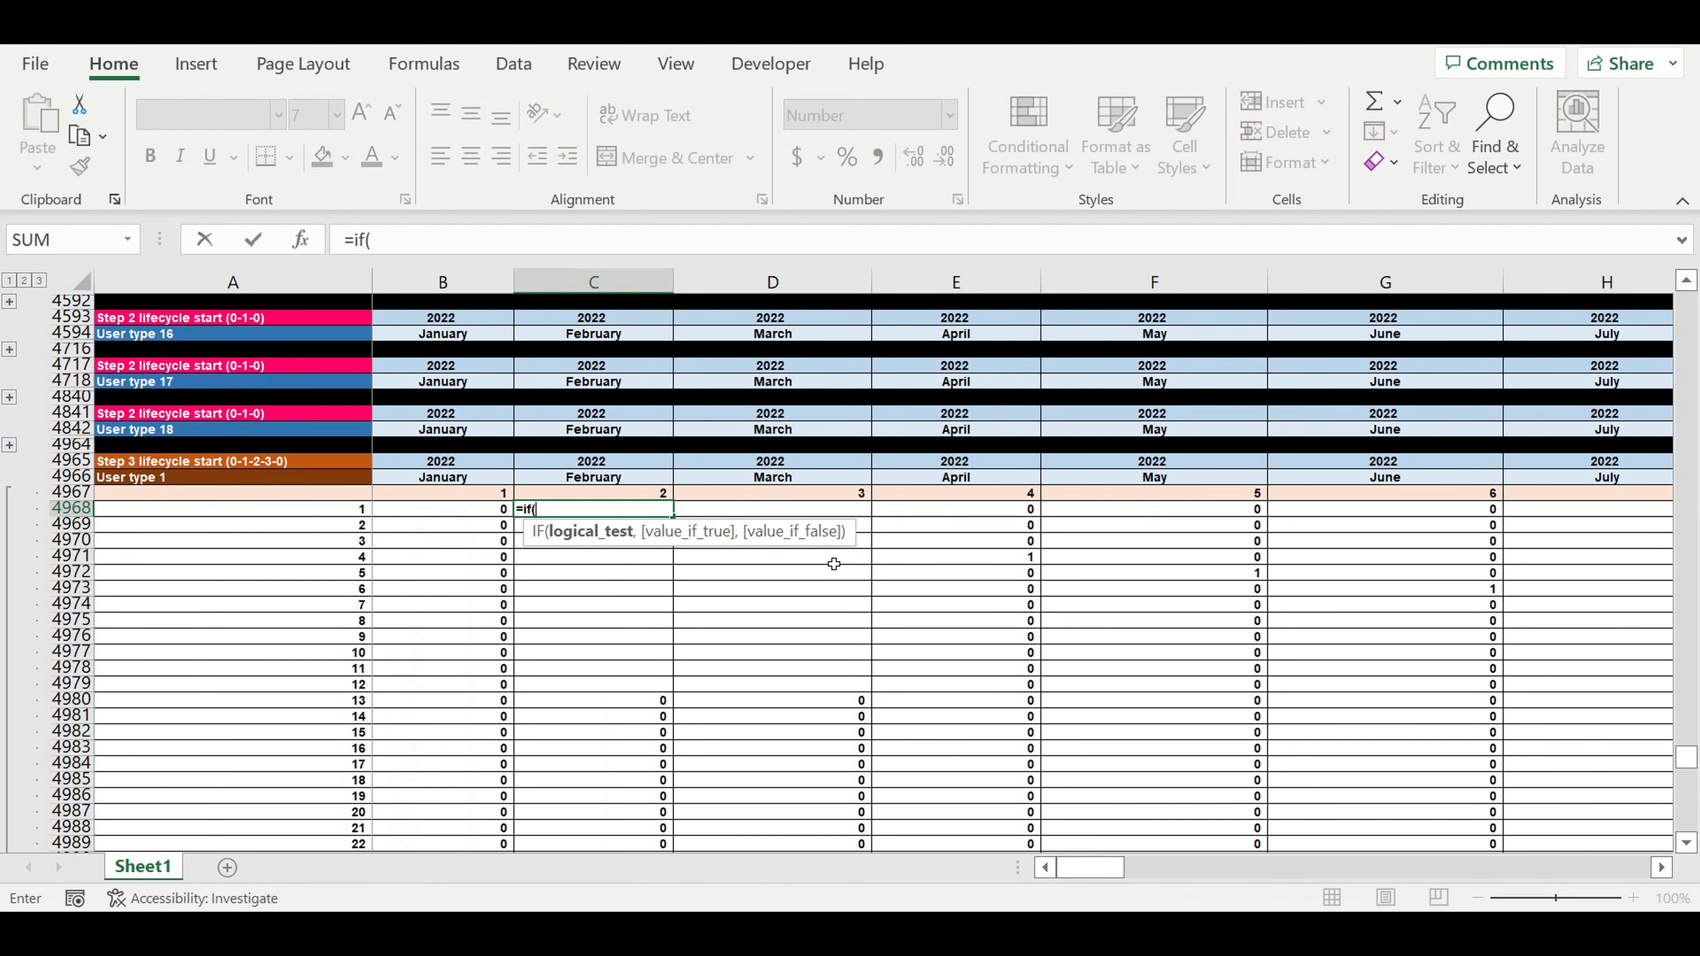
{"action": "type", "text": "and("}
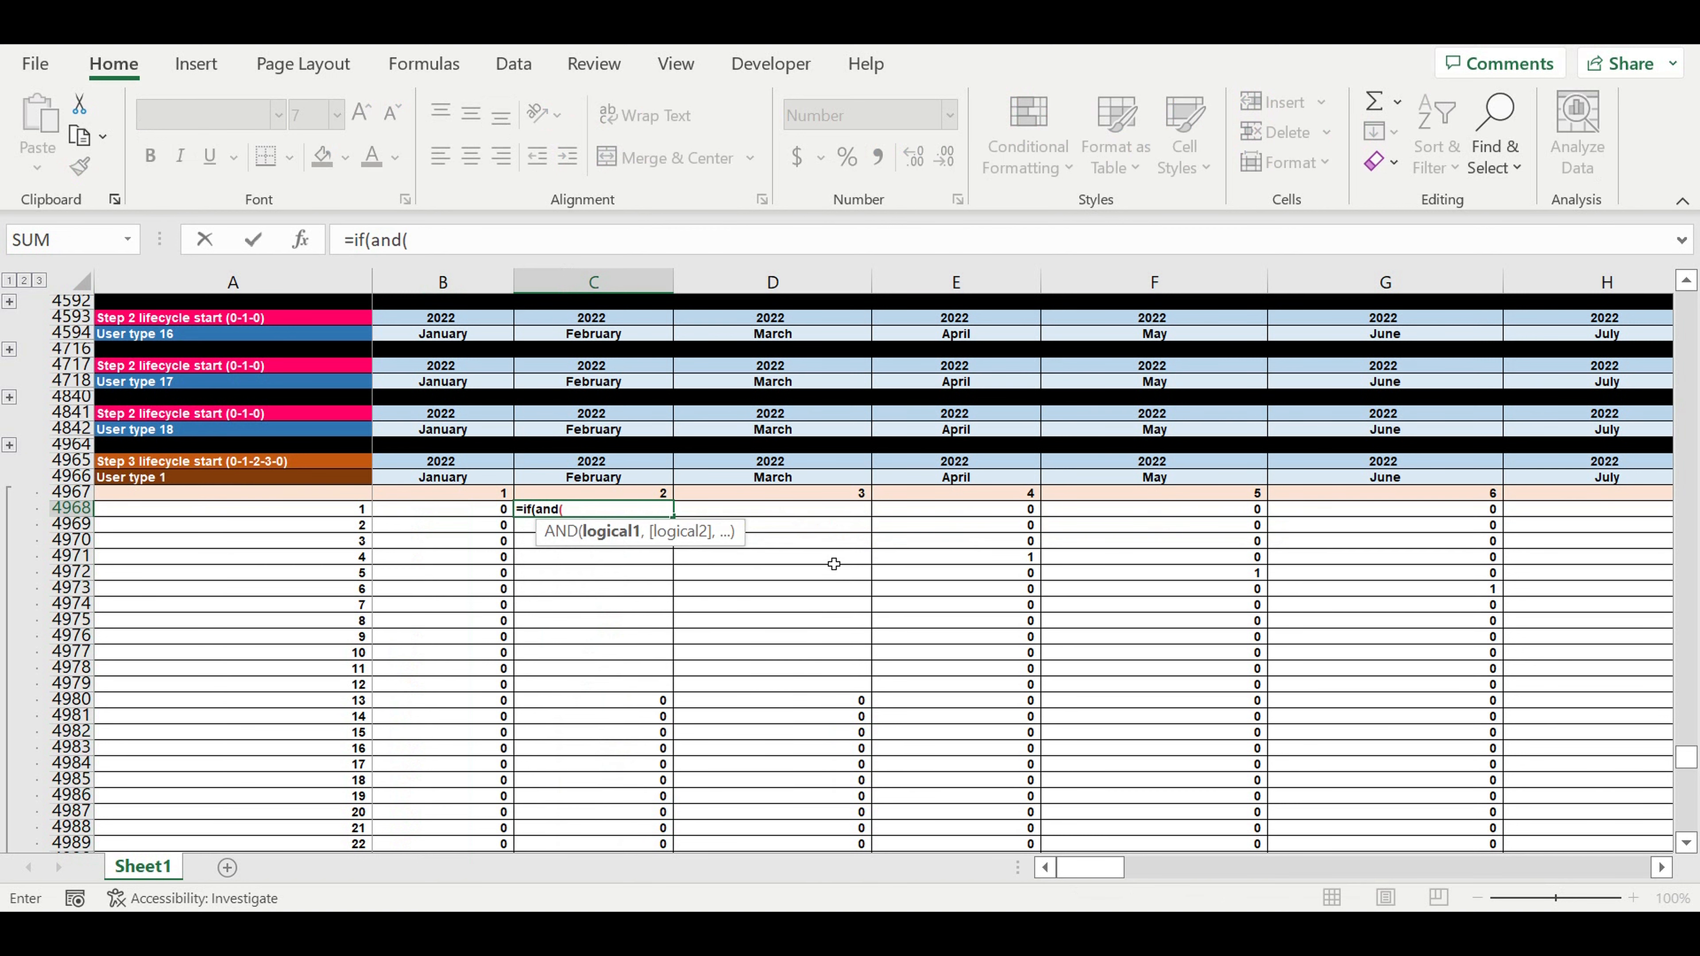
{"action": "left_click", "coordinate": [490, 513]}
{"action": "type", "text": "=0,"}
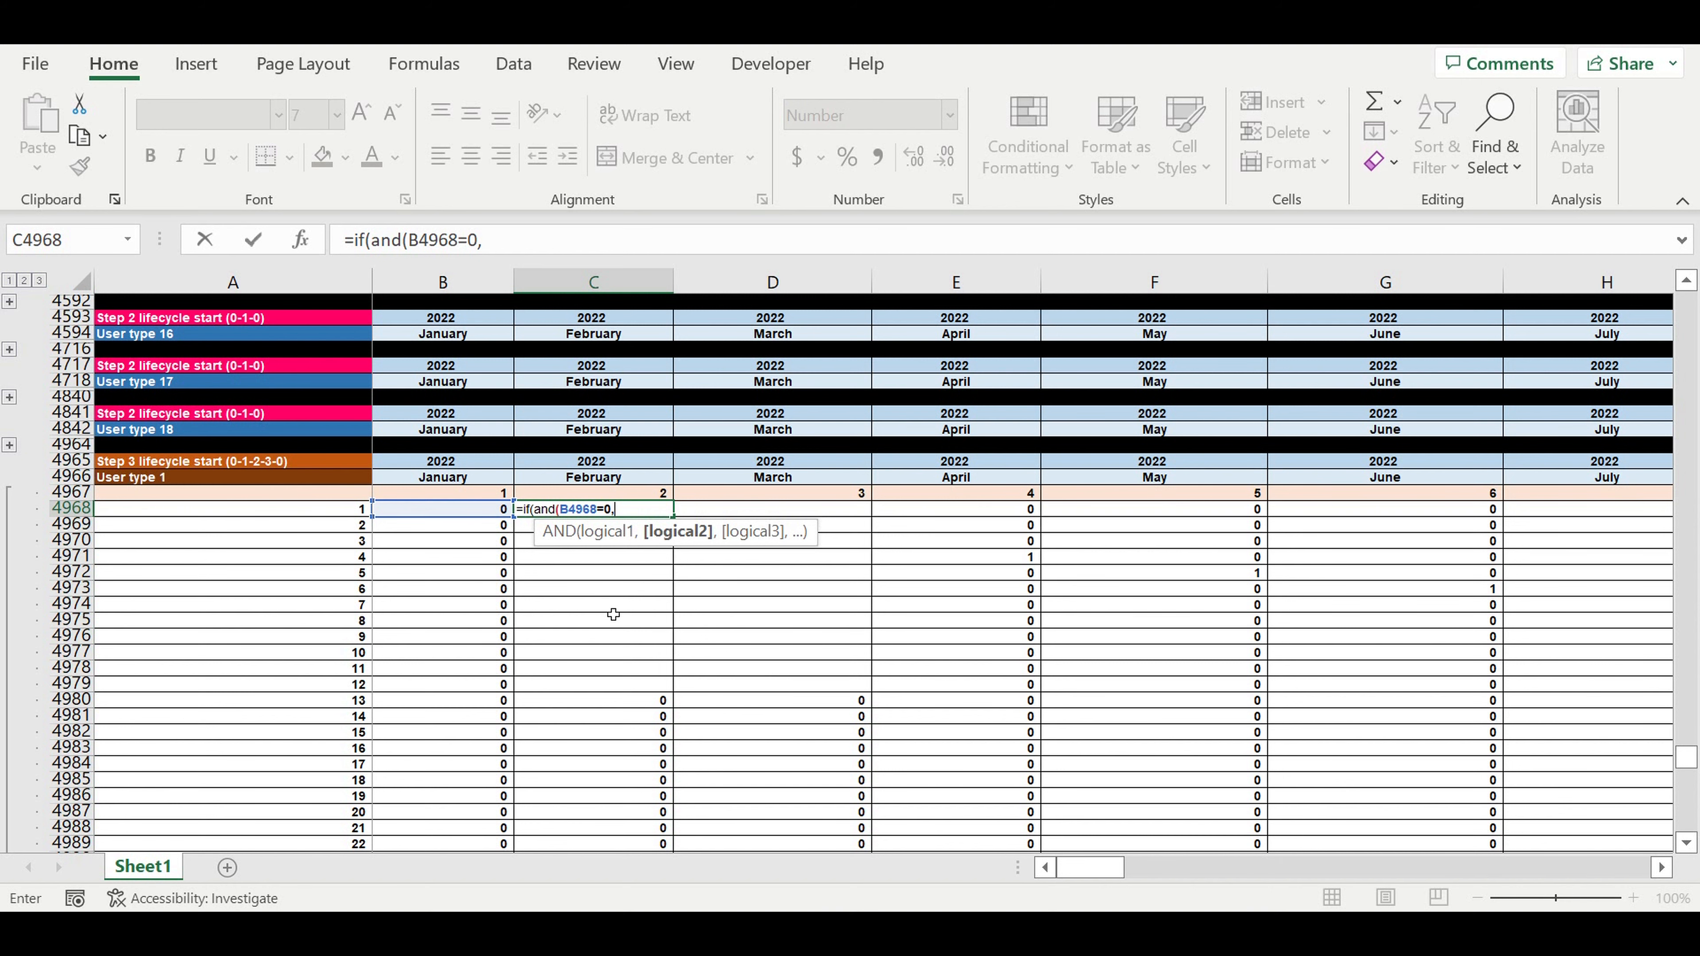
{"action": "scroll", "coordinate": [609, 638], "scroll_direction": "up", "scroll_amount": 11}
{"action": "scroll", "coordinate": [603, 622], "scroll_direction": "up", "scroll_amount": 20}
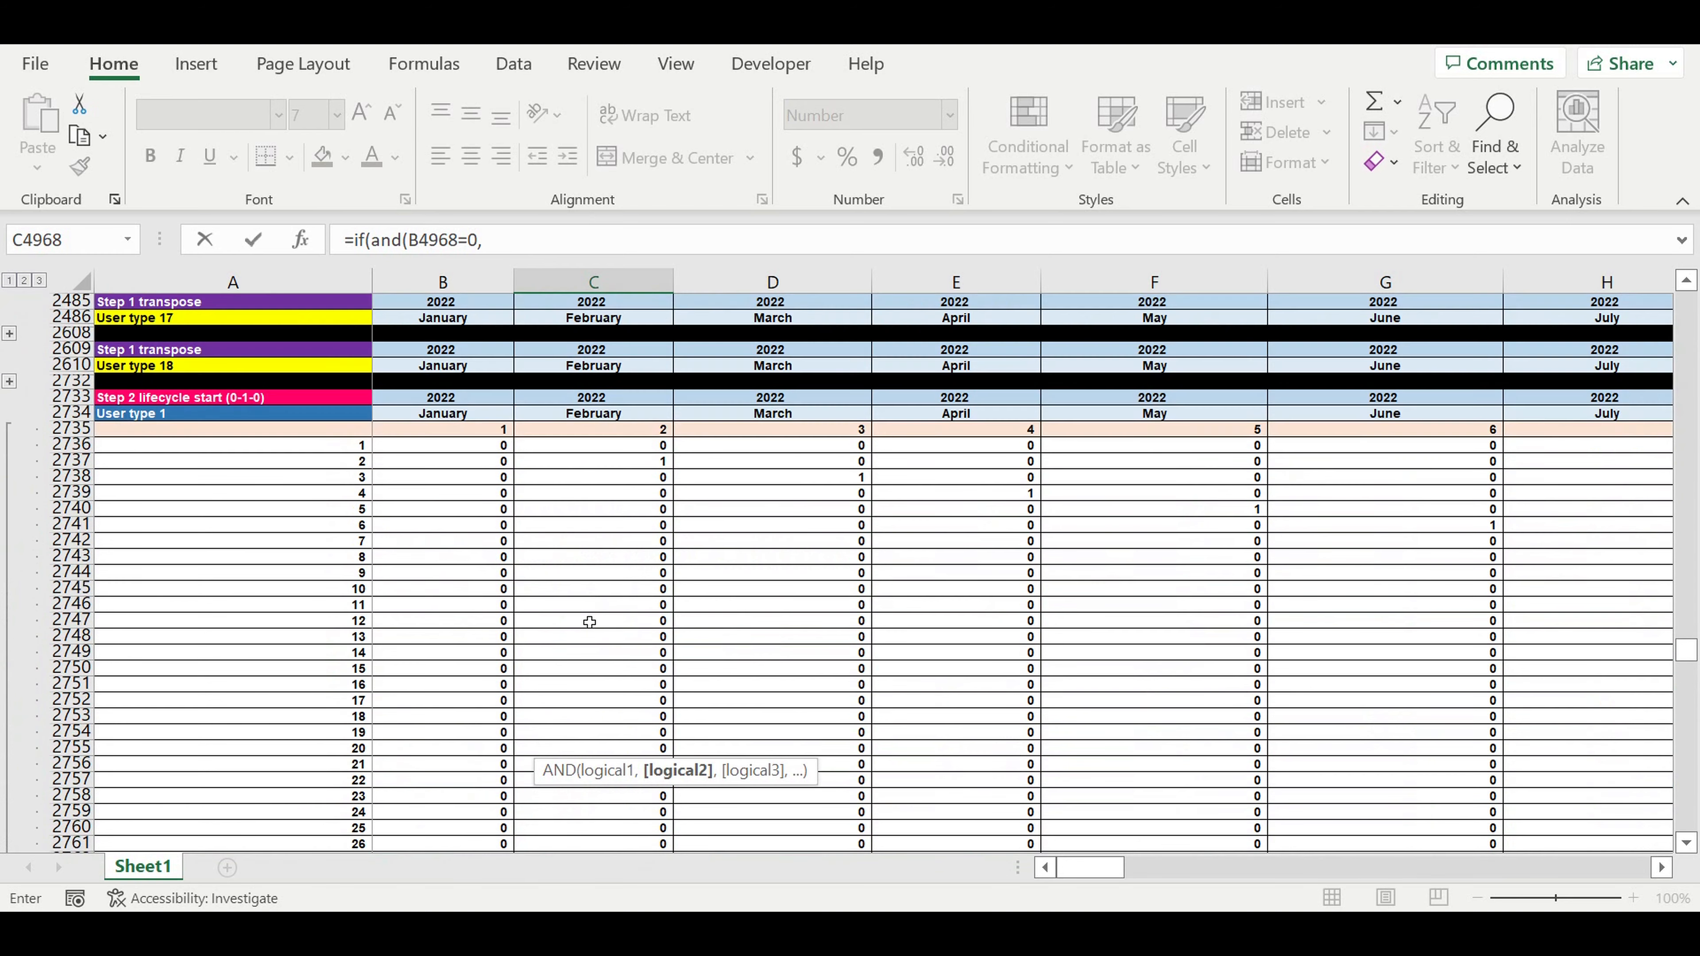
{"action": "scroll", "coordinate": [596, 623], "scroll_direction": "up", "scroll_amount": 4}
{"action": "scroll", "coordinate": [606, 626], "scroll_direction": "down", "scroll_amount": 3}
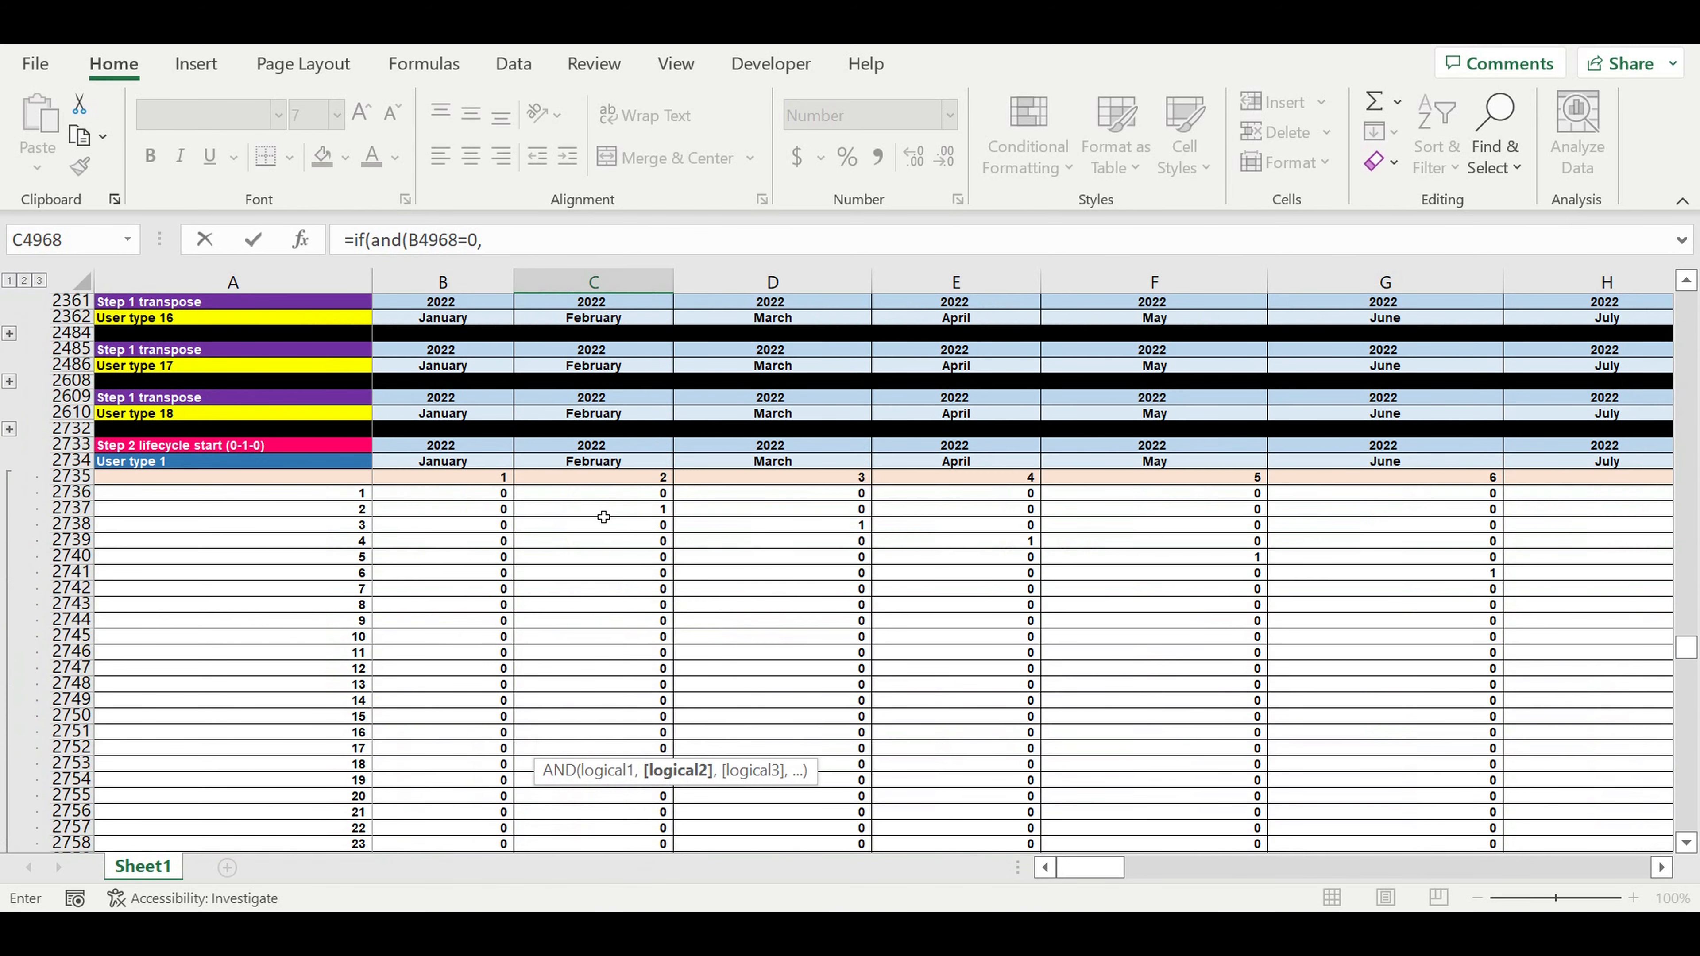
{"action": "left_click", "coordinate": [616, 498]}
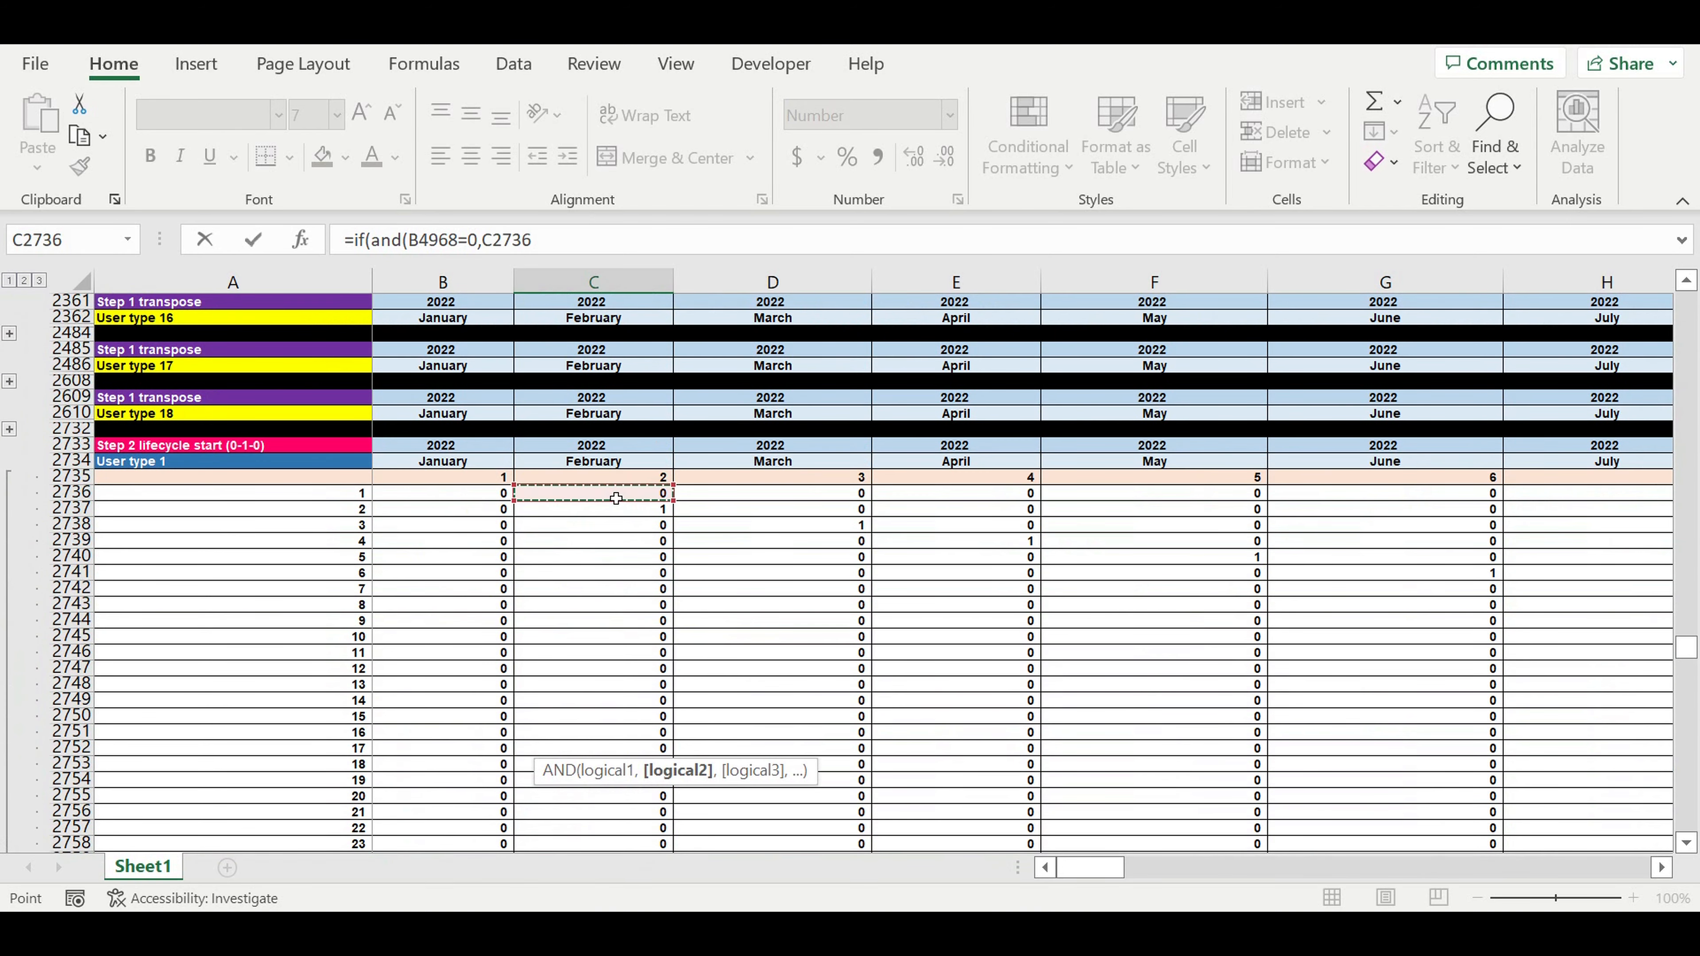
{"action": "type", "text": "="}
{"action": "type", "text": "0),"}
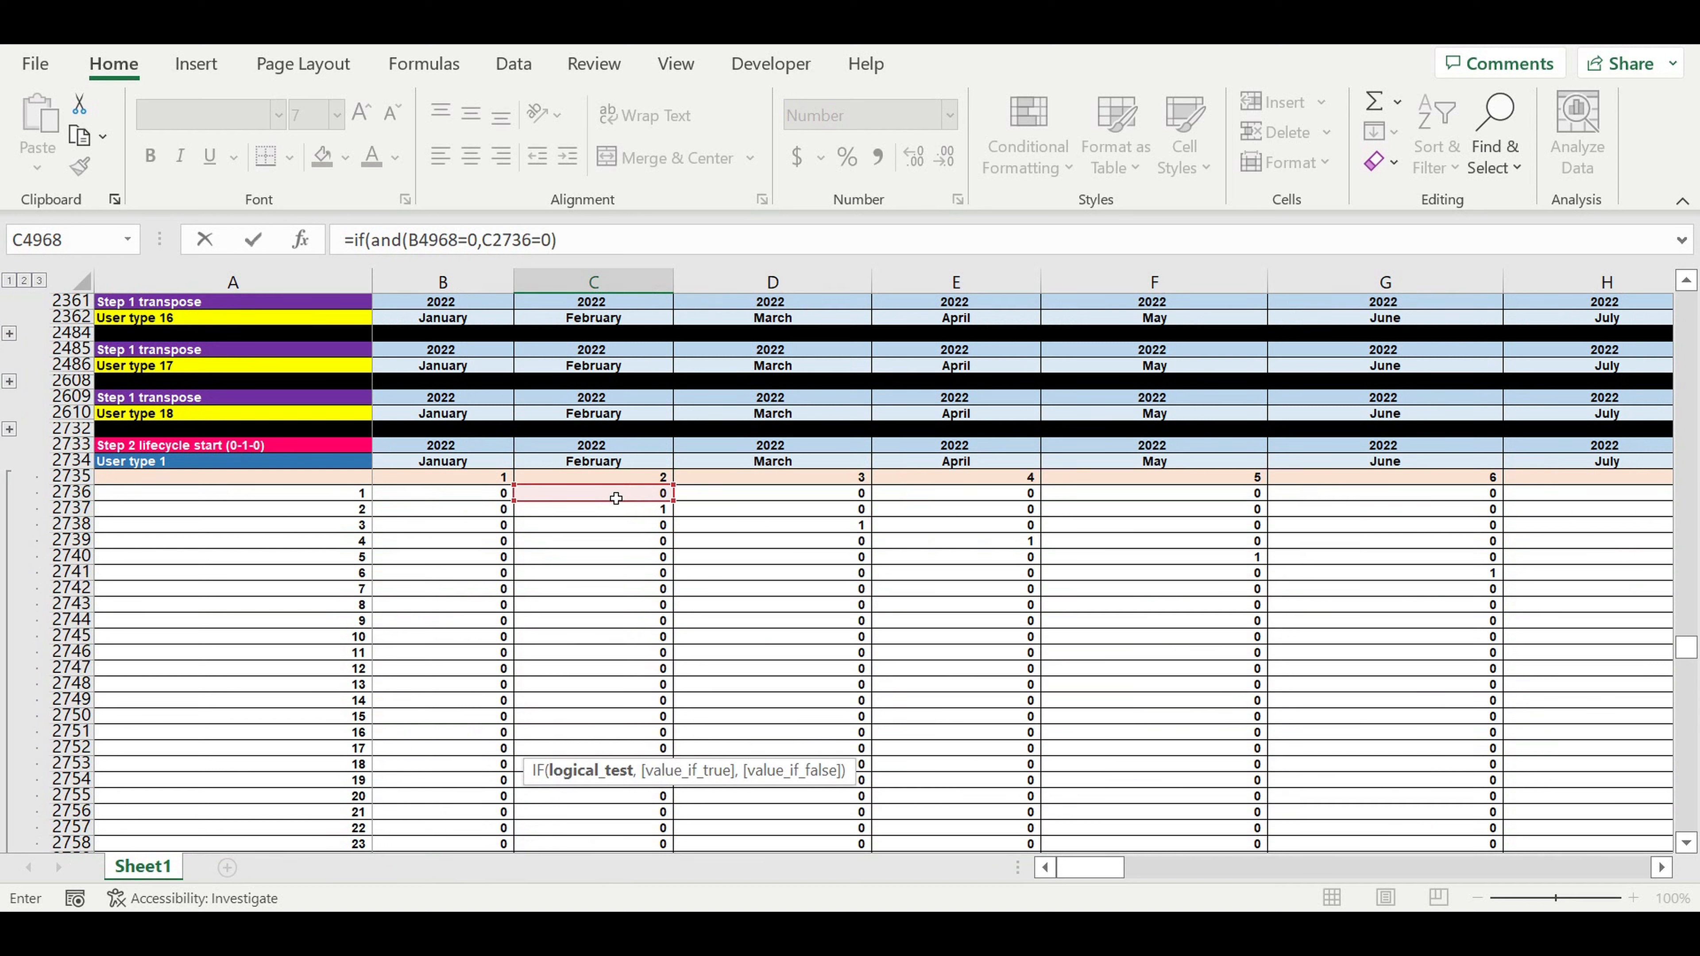
{"action": "type", "text": "0,"}
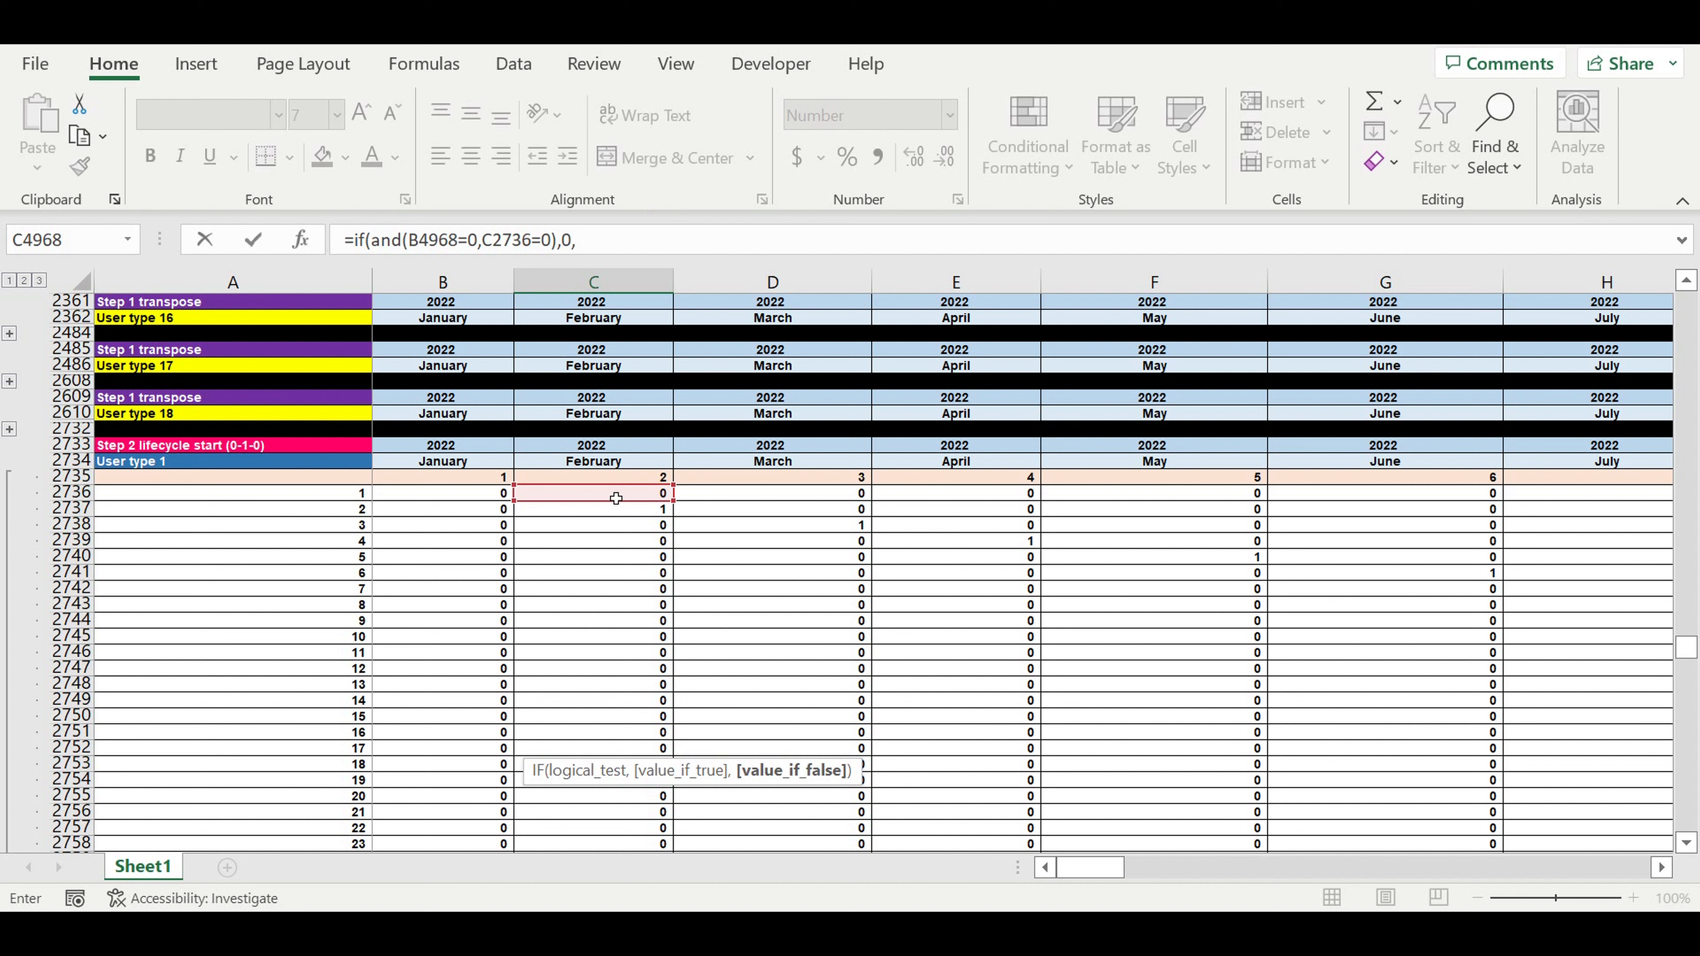
{"action": "left_click_drag", "start_coordinate": [576, 240], "coordinate": [355, 243]}
{"action": "left_click", "coordinate": [428, 281]}
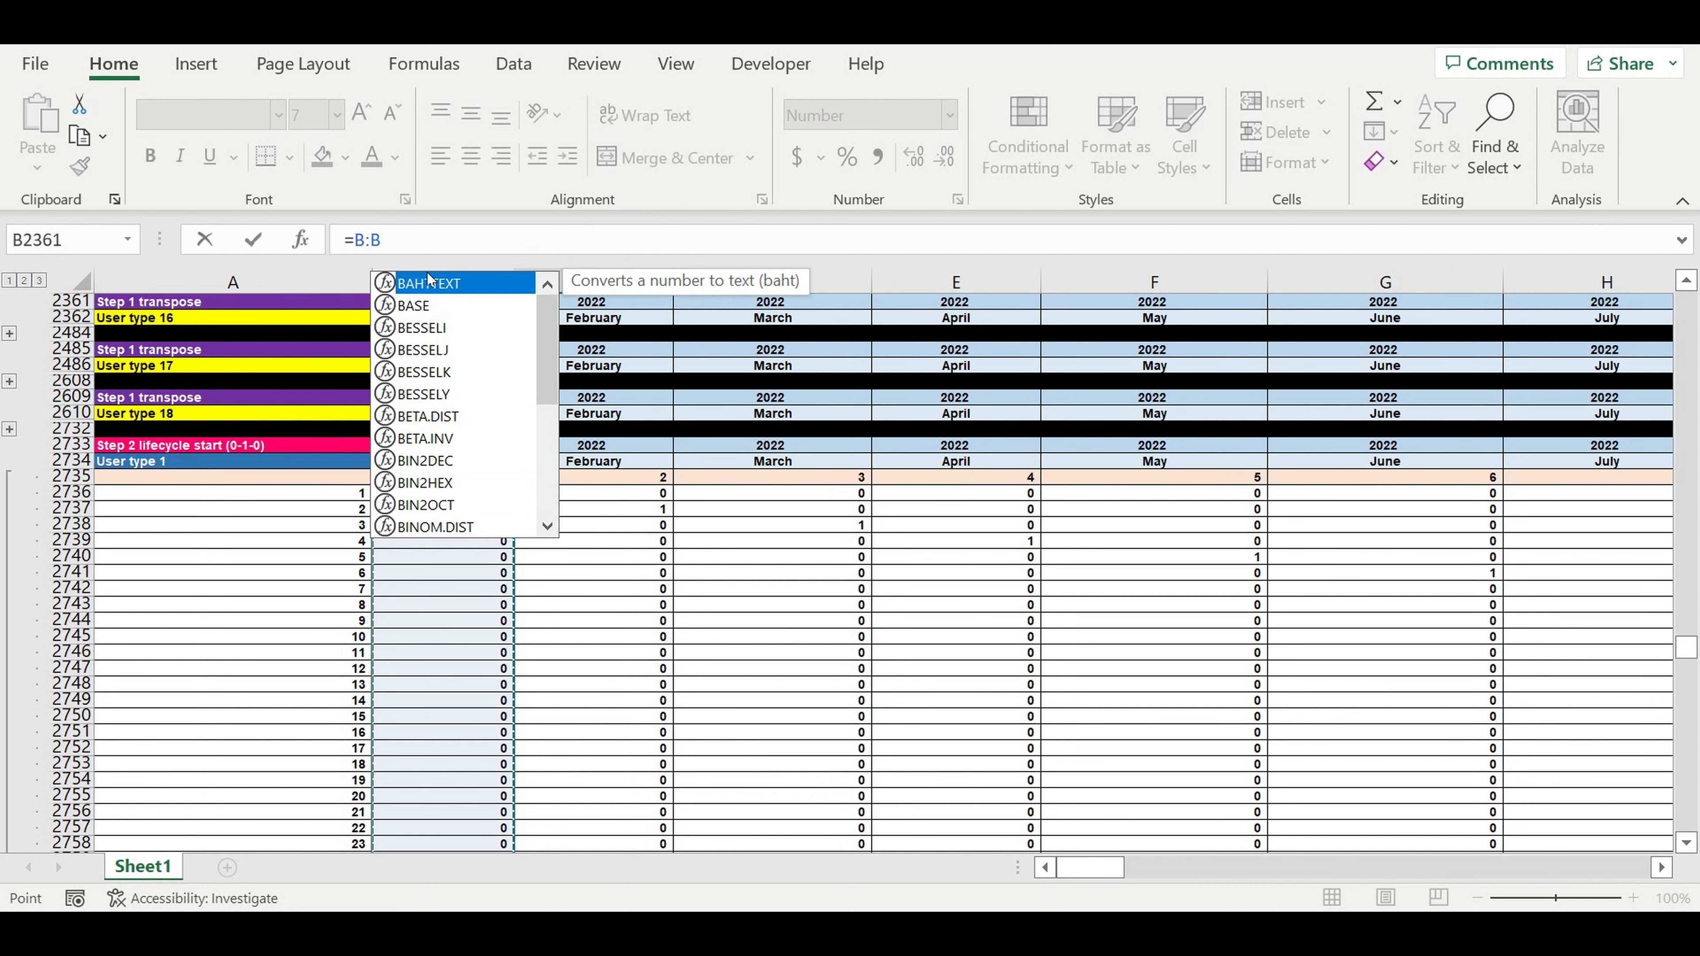
{"action": "key", "text": "Return"}
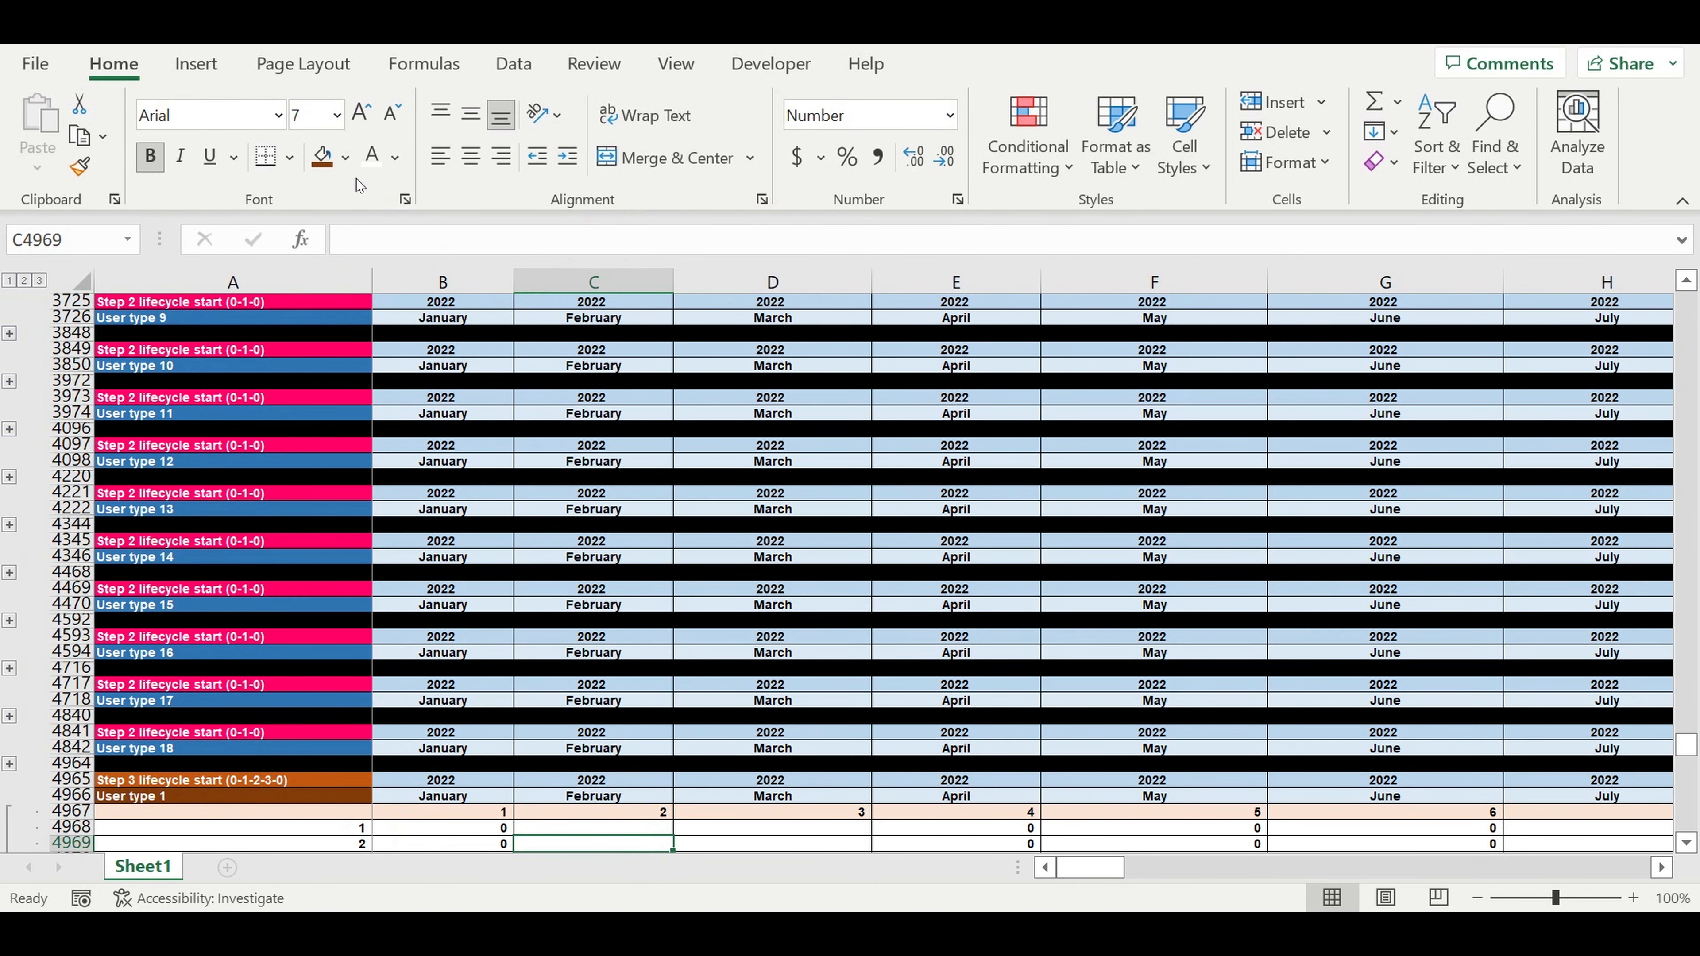
Start the formula in C4968 with =if(and(B4968=0,C2736=0),0, using the February cell of the Step 2 User type 1 block.
{"action": "key", "text": "Up"}
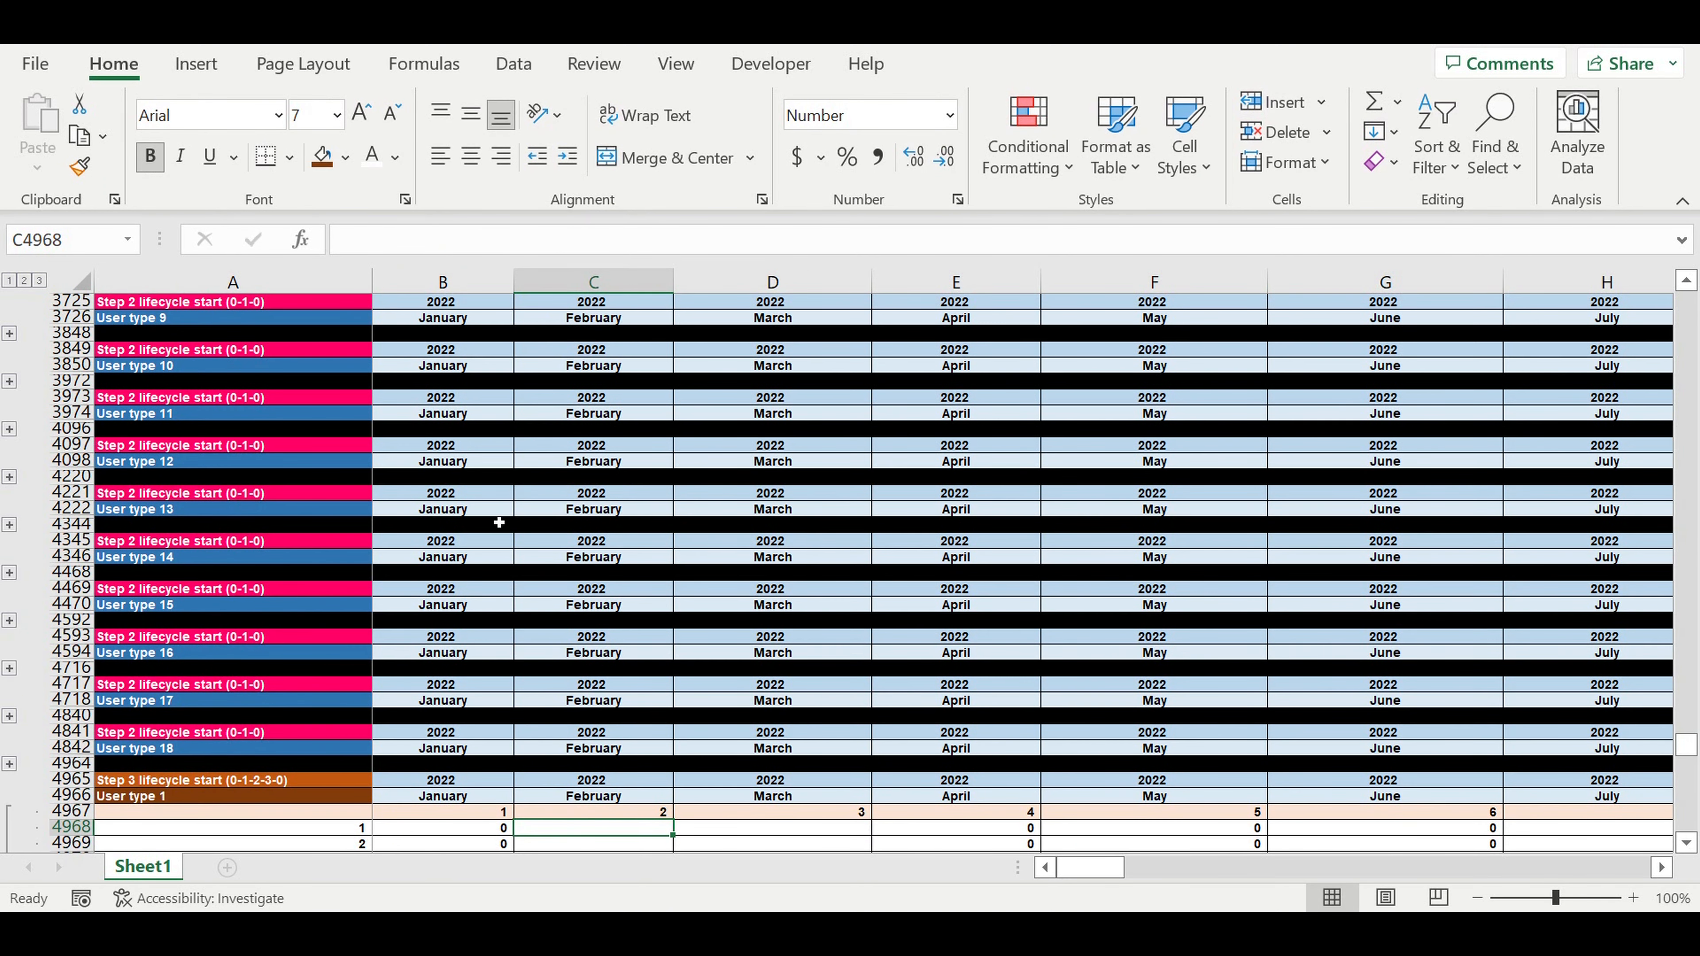
{"action": "left_click", "coordinate": [762, 840]}
{"action": "left_click", "coordinate": [647, 826]}
{"action": "left_click", "coordinate": [405, 242]}
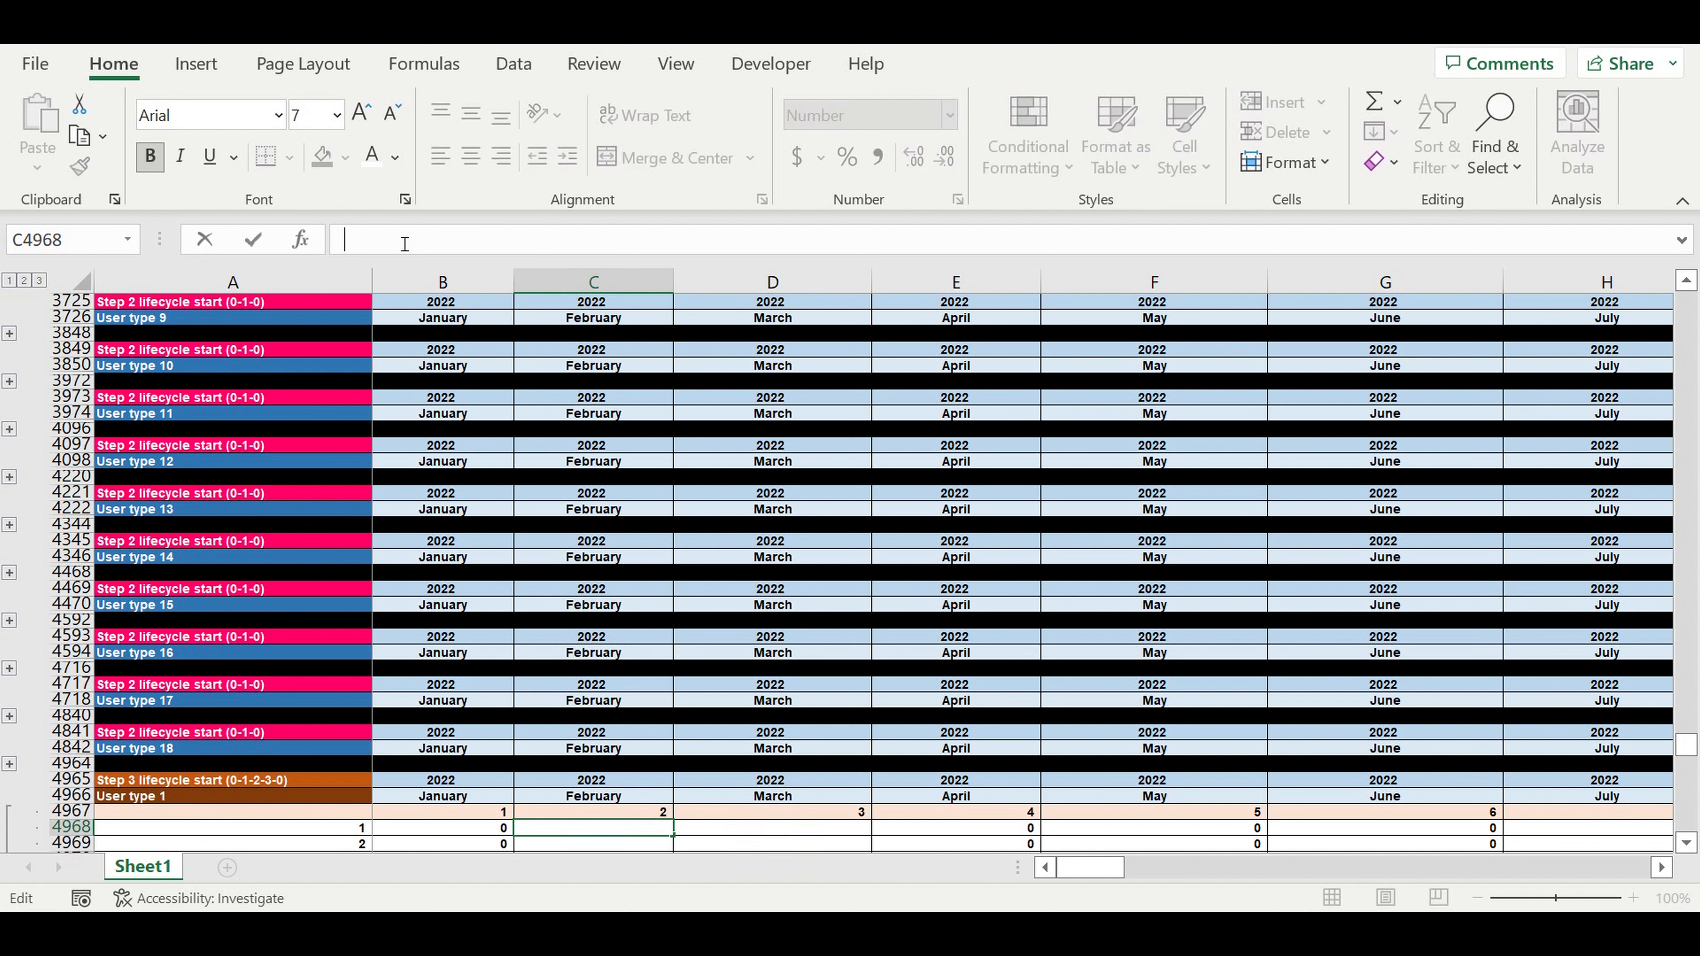
{"action": "type", "text": "=if("}
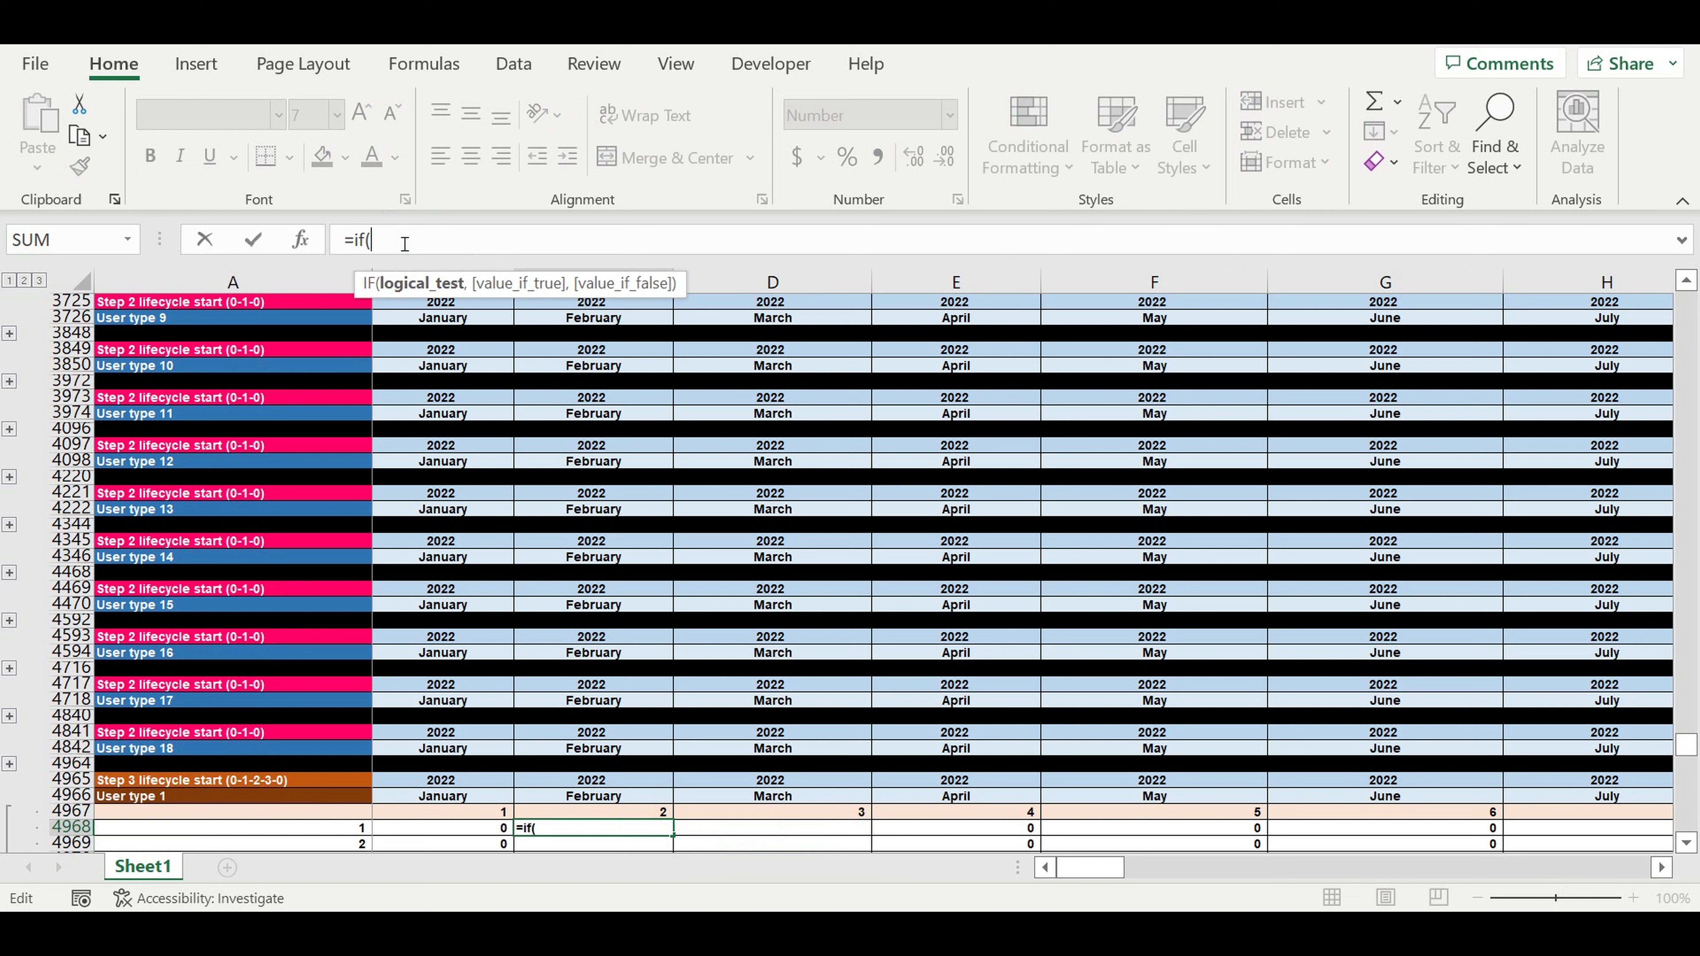
{"action": "type", "text": "and("}
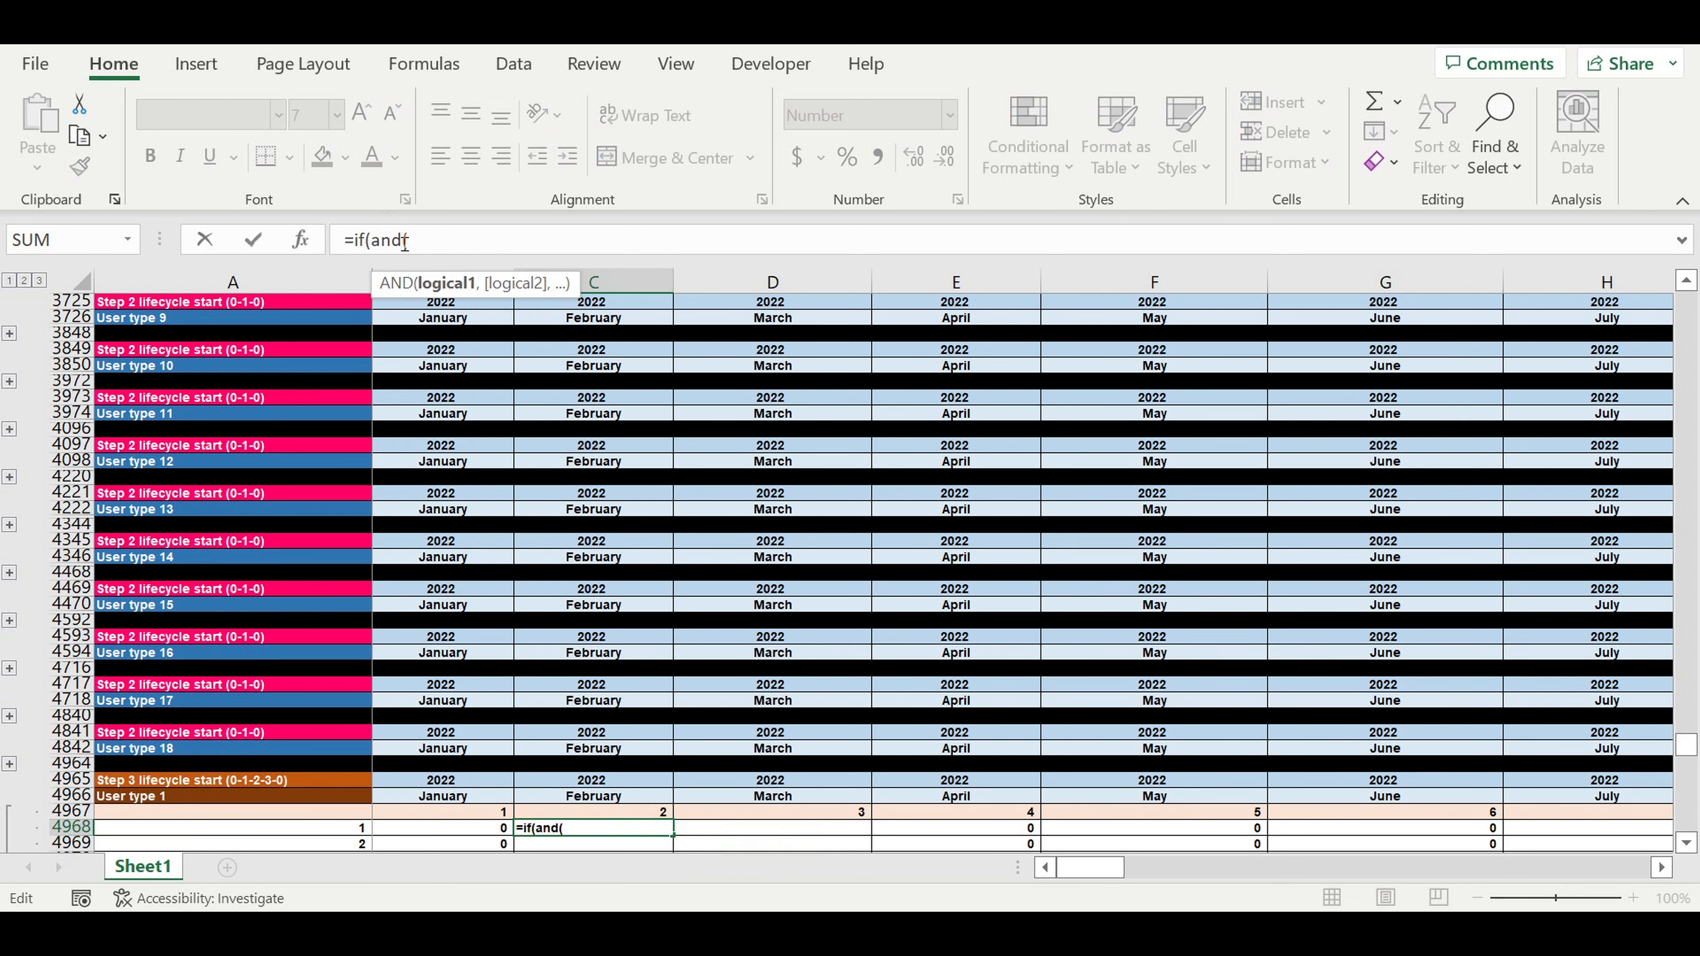
{"action": "left_click", "coordinate": [483, 836]}
{"action": "type", "text": "=0,"}
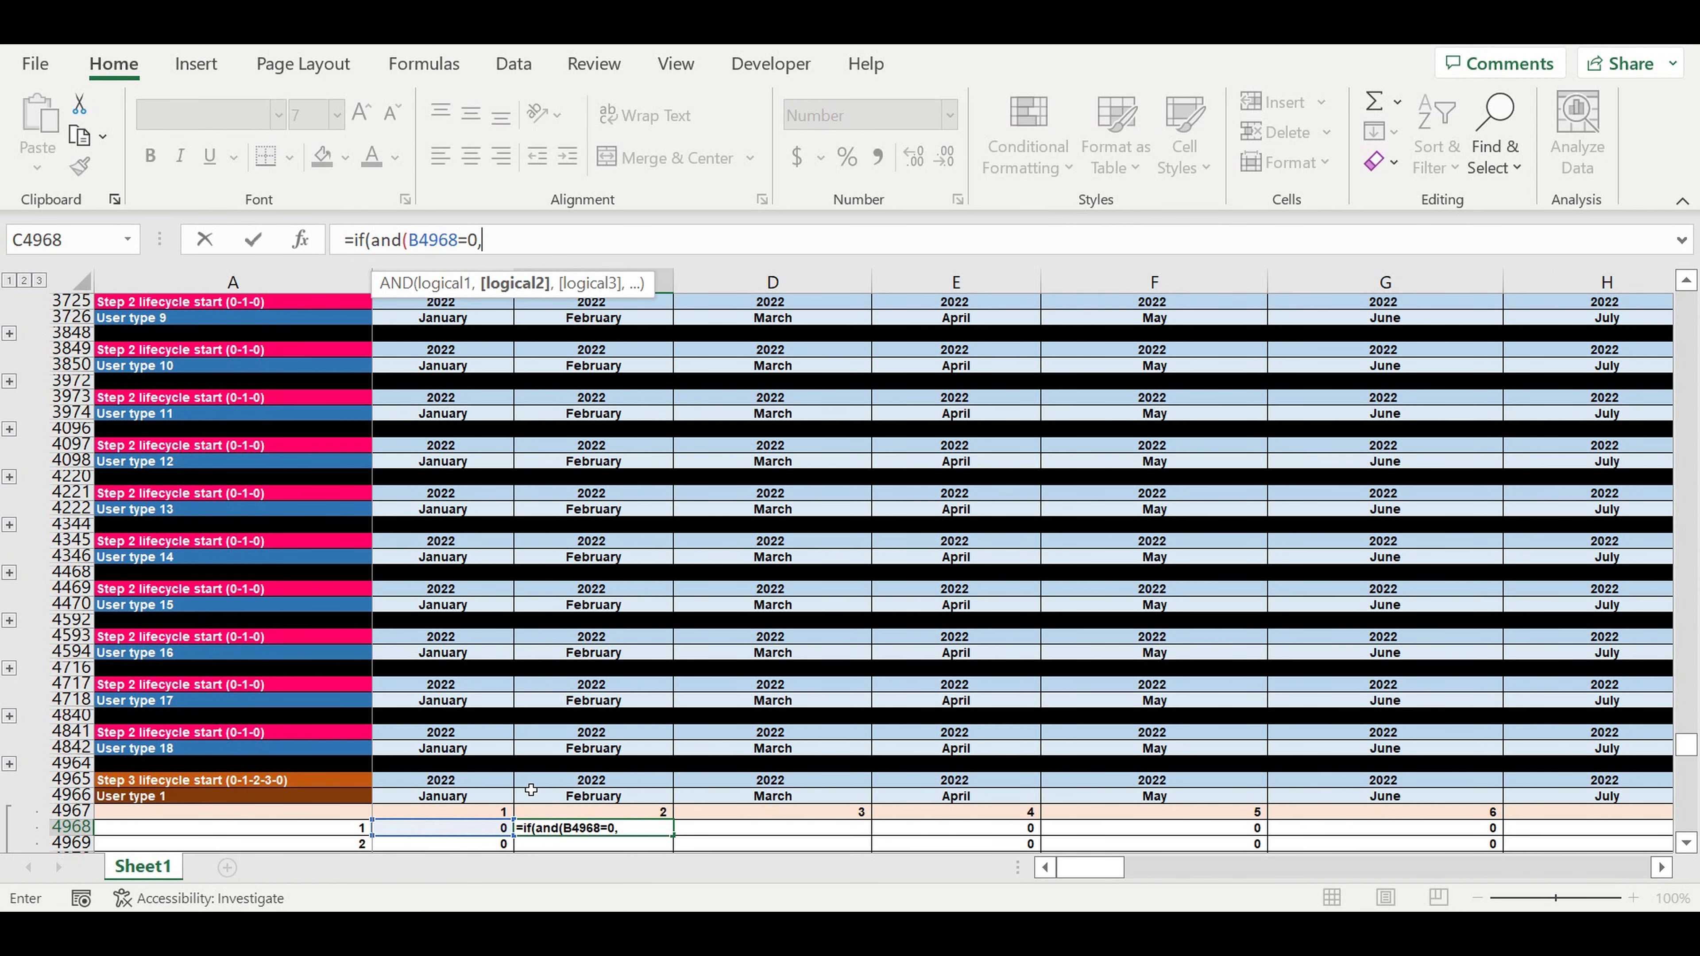
{"action": "scroll", "coordinate": [703, 583], "scroll_direction": "up", "scroll_amount": 8}
{"action": "scroll", "coordinate": [708, 568], "scroll_direction": "up", "scroll_amount": 20}
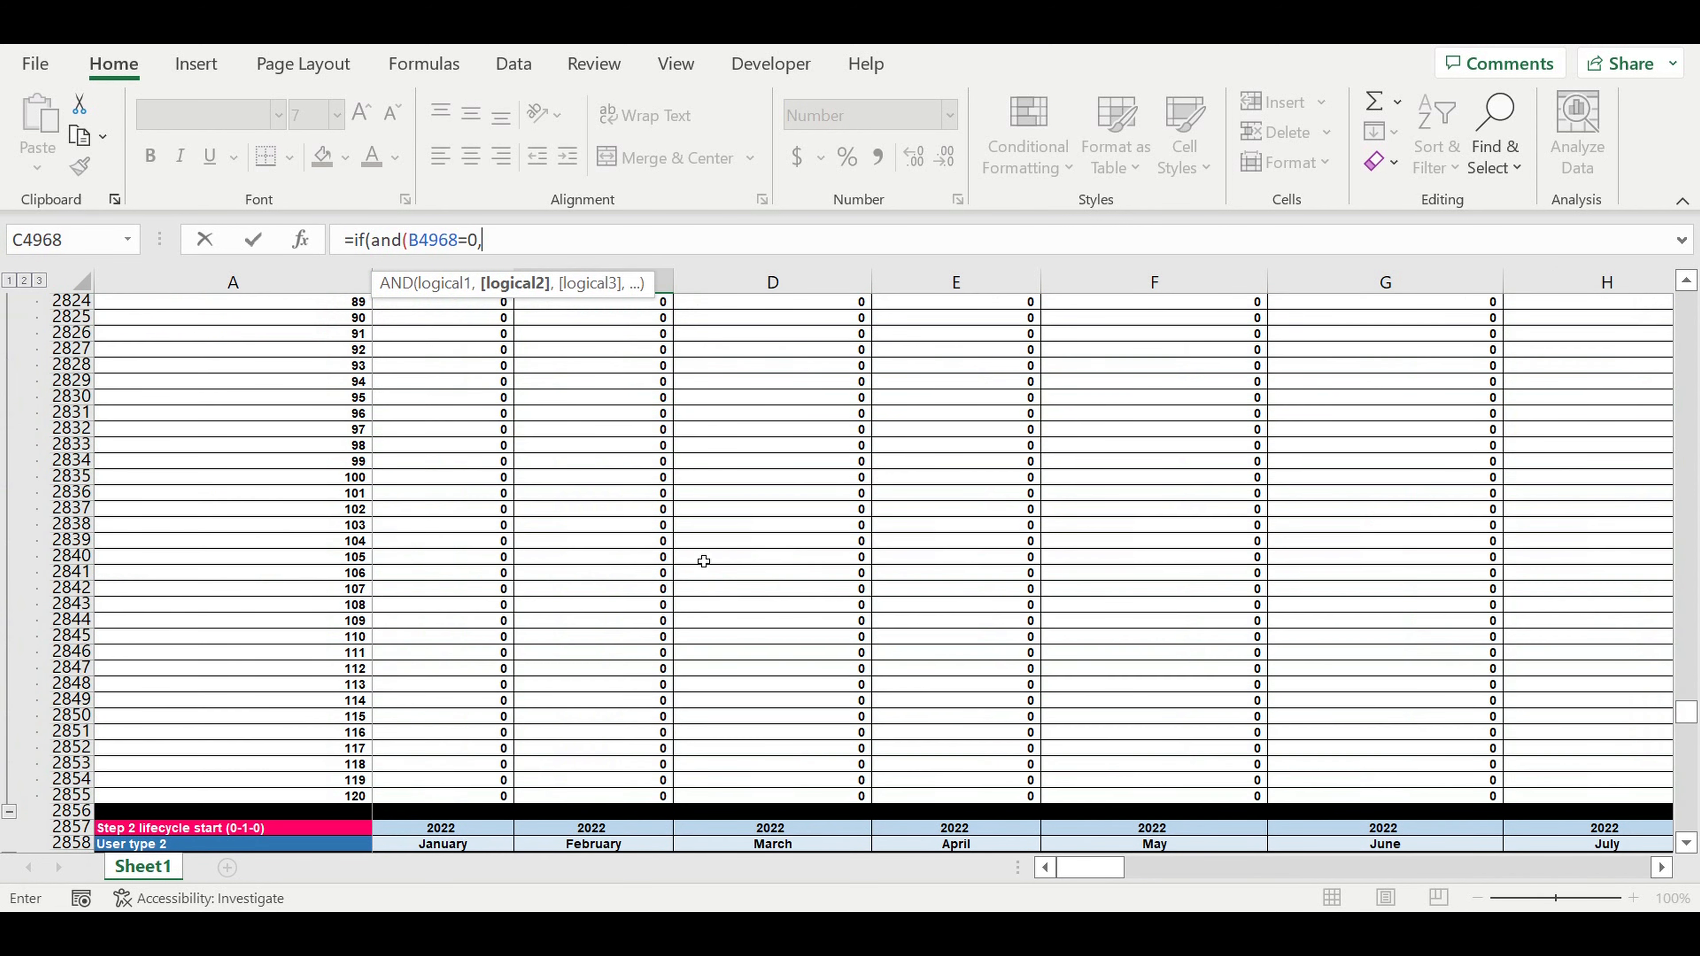
{"action": "scroll", "coordinate": [697, 550], "scroll_direction": "up", "scroll_amount": 5}
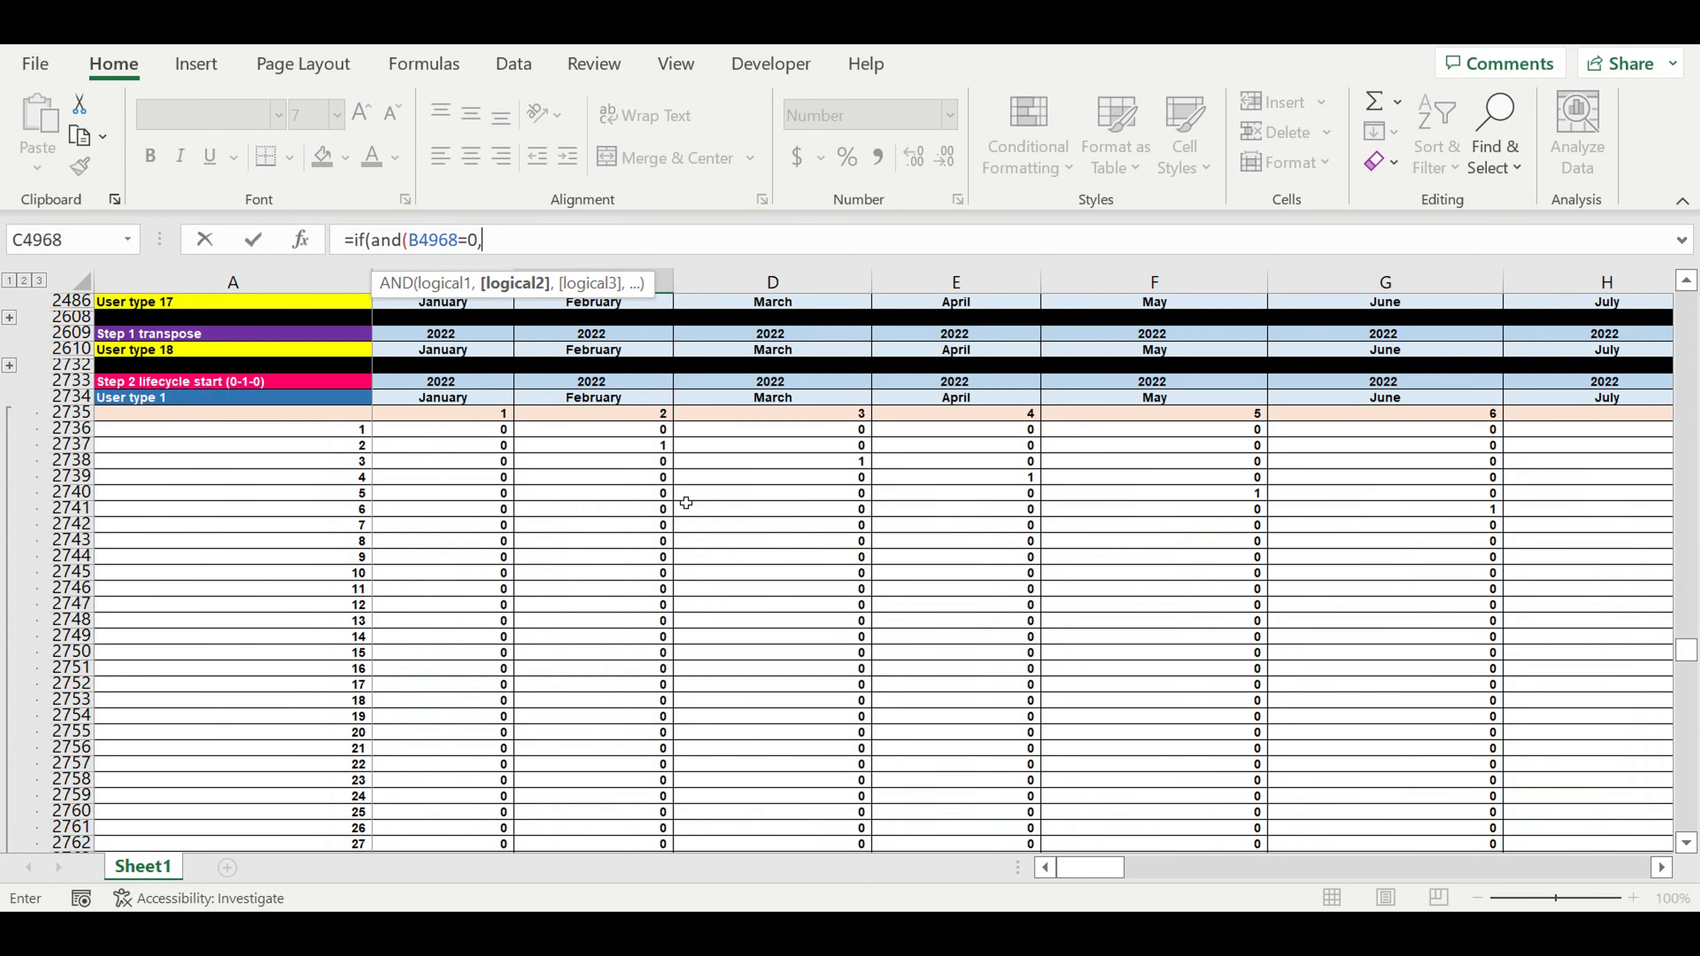
{"action": "left_click", "coordinate": [618, 429]}
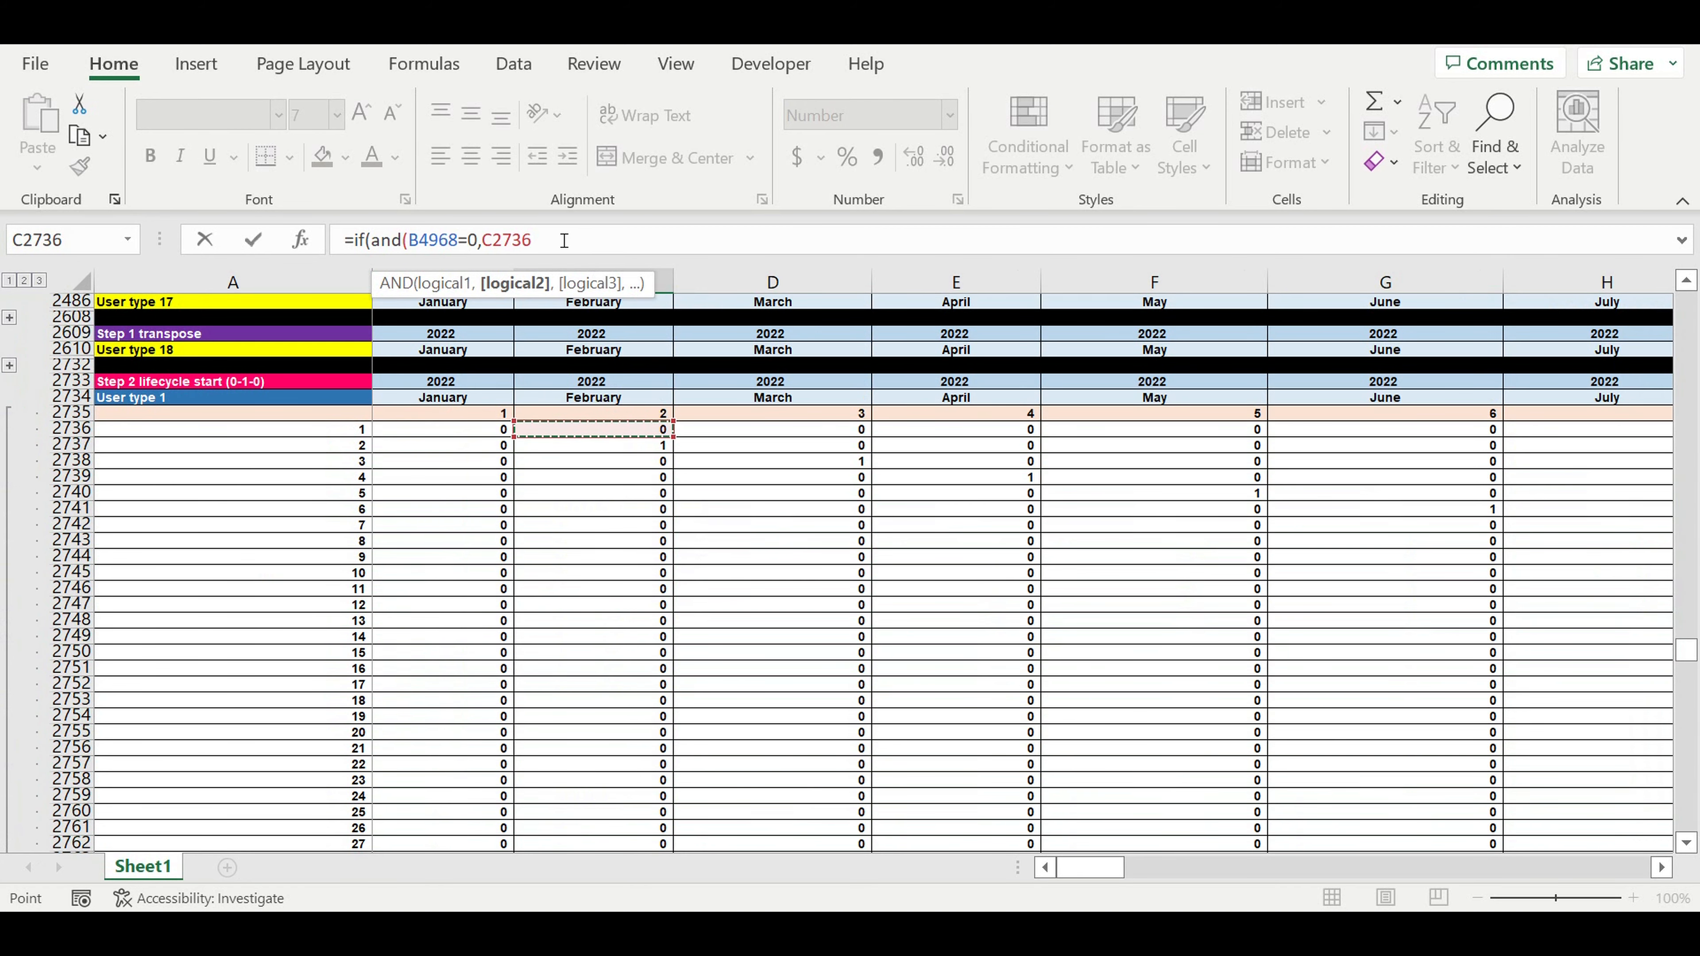
{"action": "type", "text": "=0"}
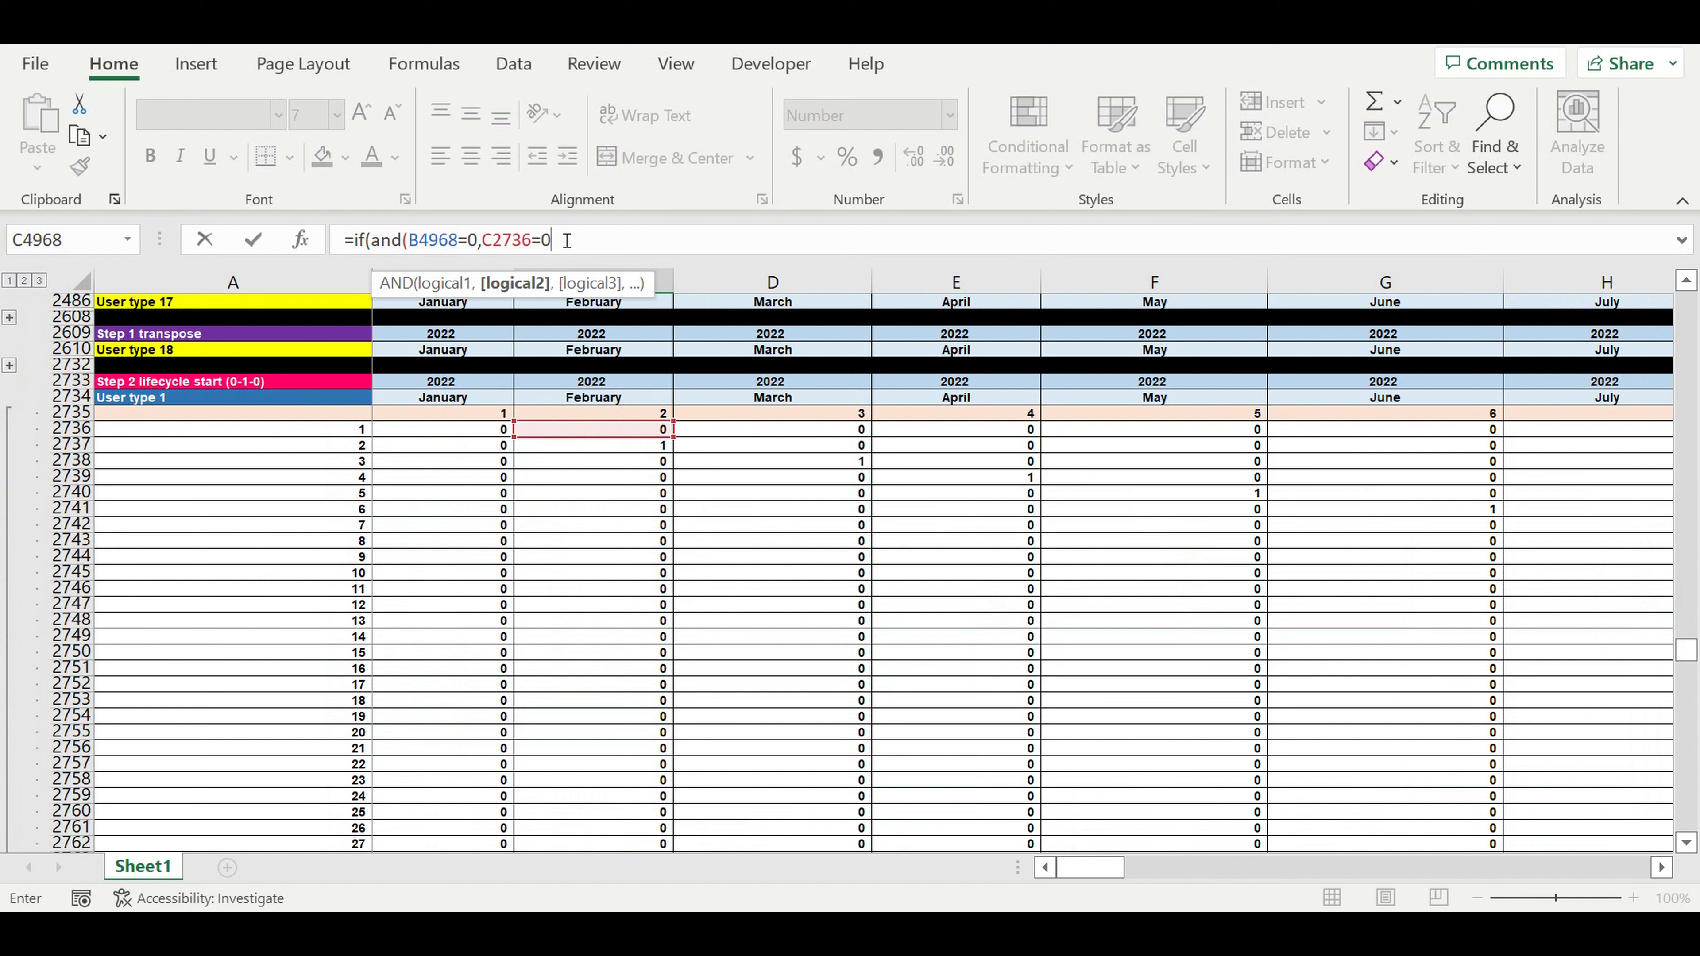
{"action": "type", "text": "),0,"}
Add a second nested condition to the C4968 formula, if(and(B4968=0,C2736>0),1, by duplicating and adapting the first one.
{"action": "left_click_drag", "start_coordinate": [611, 243], "coordinate": [353, 241]}
{"action": "key", "text": "ctrl+c"}
{"action": "left_click", "coordinate": [613, 240]}
{"action": "key", "text": "ctrl+v"}
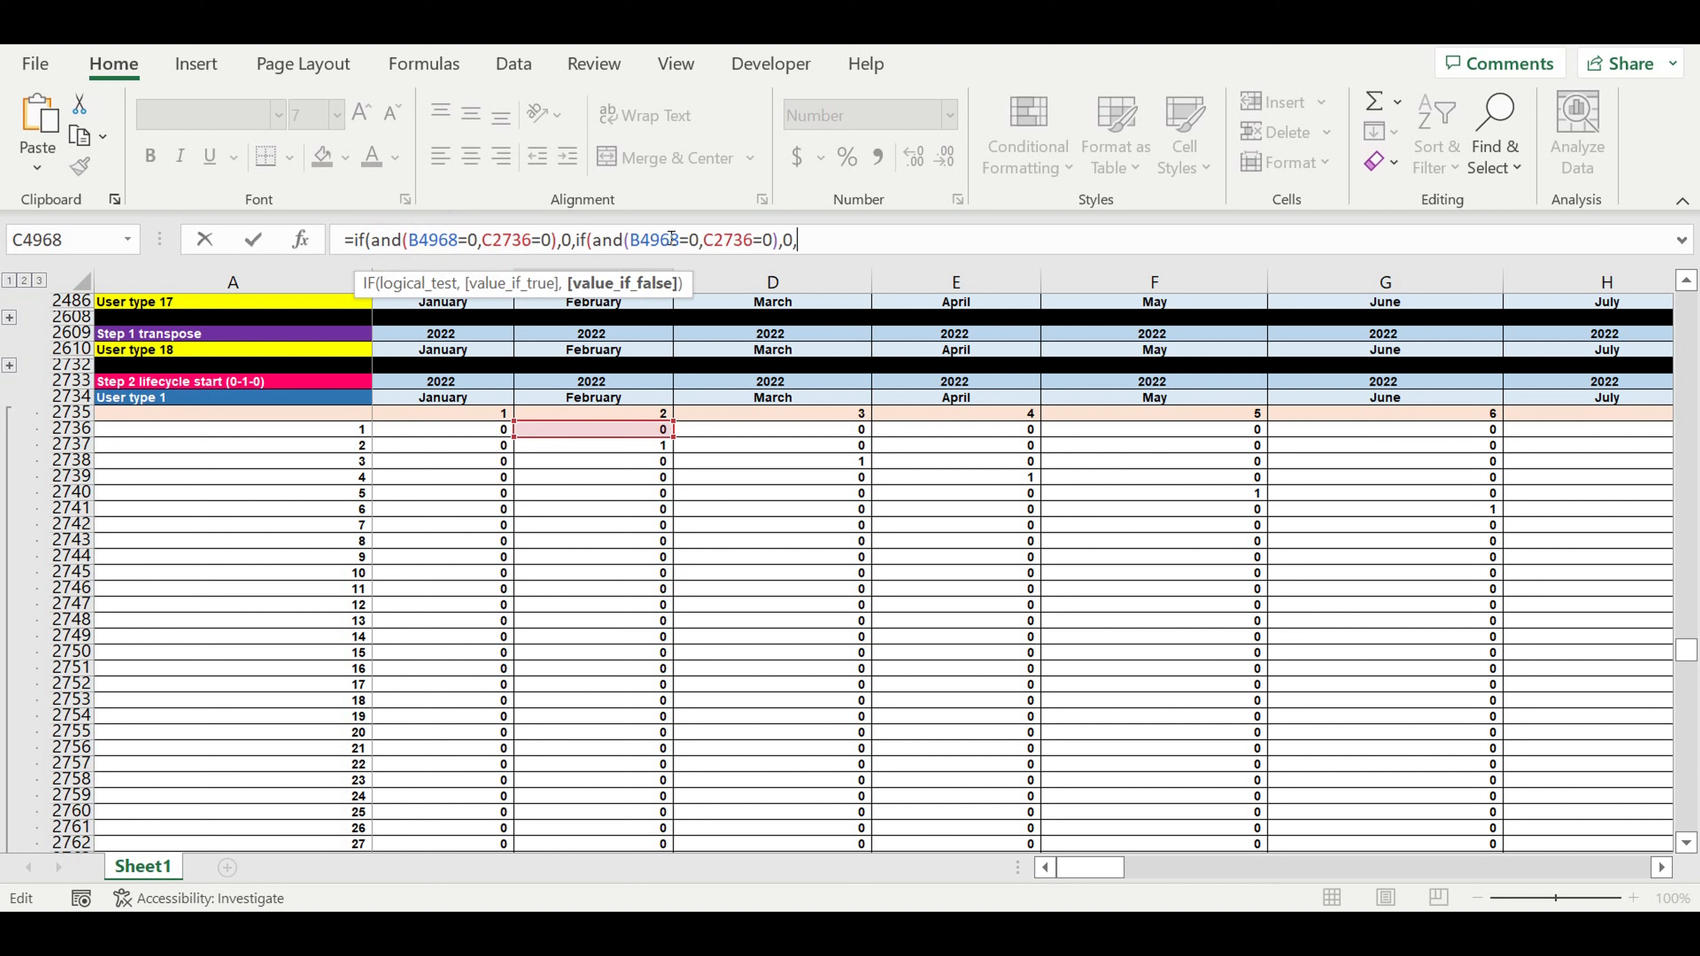
{"action": "left_click", "coordinate": [759, 241]}
{"action": "type", "text": ">"}
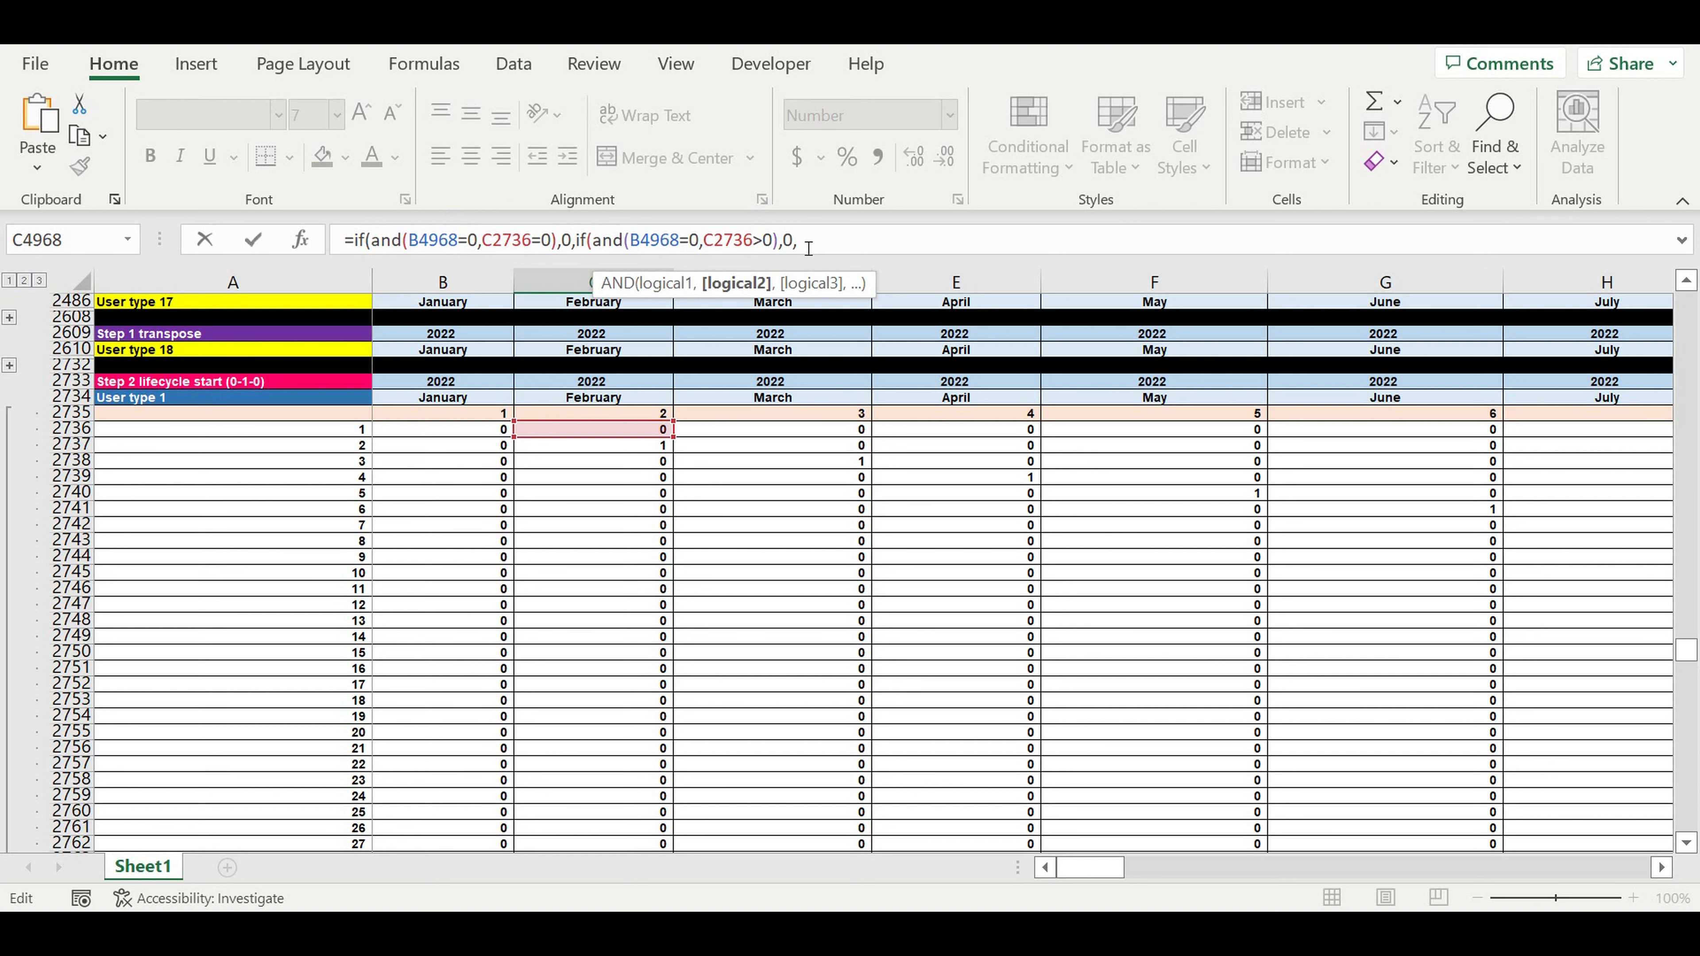
{"action": "double_click", "coordinate": [788, 240]}
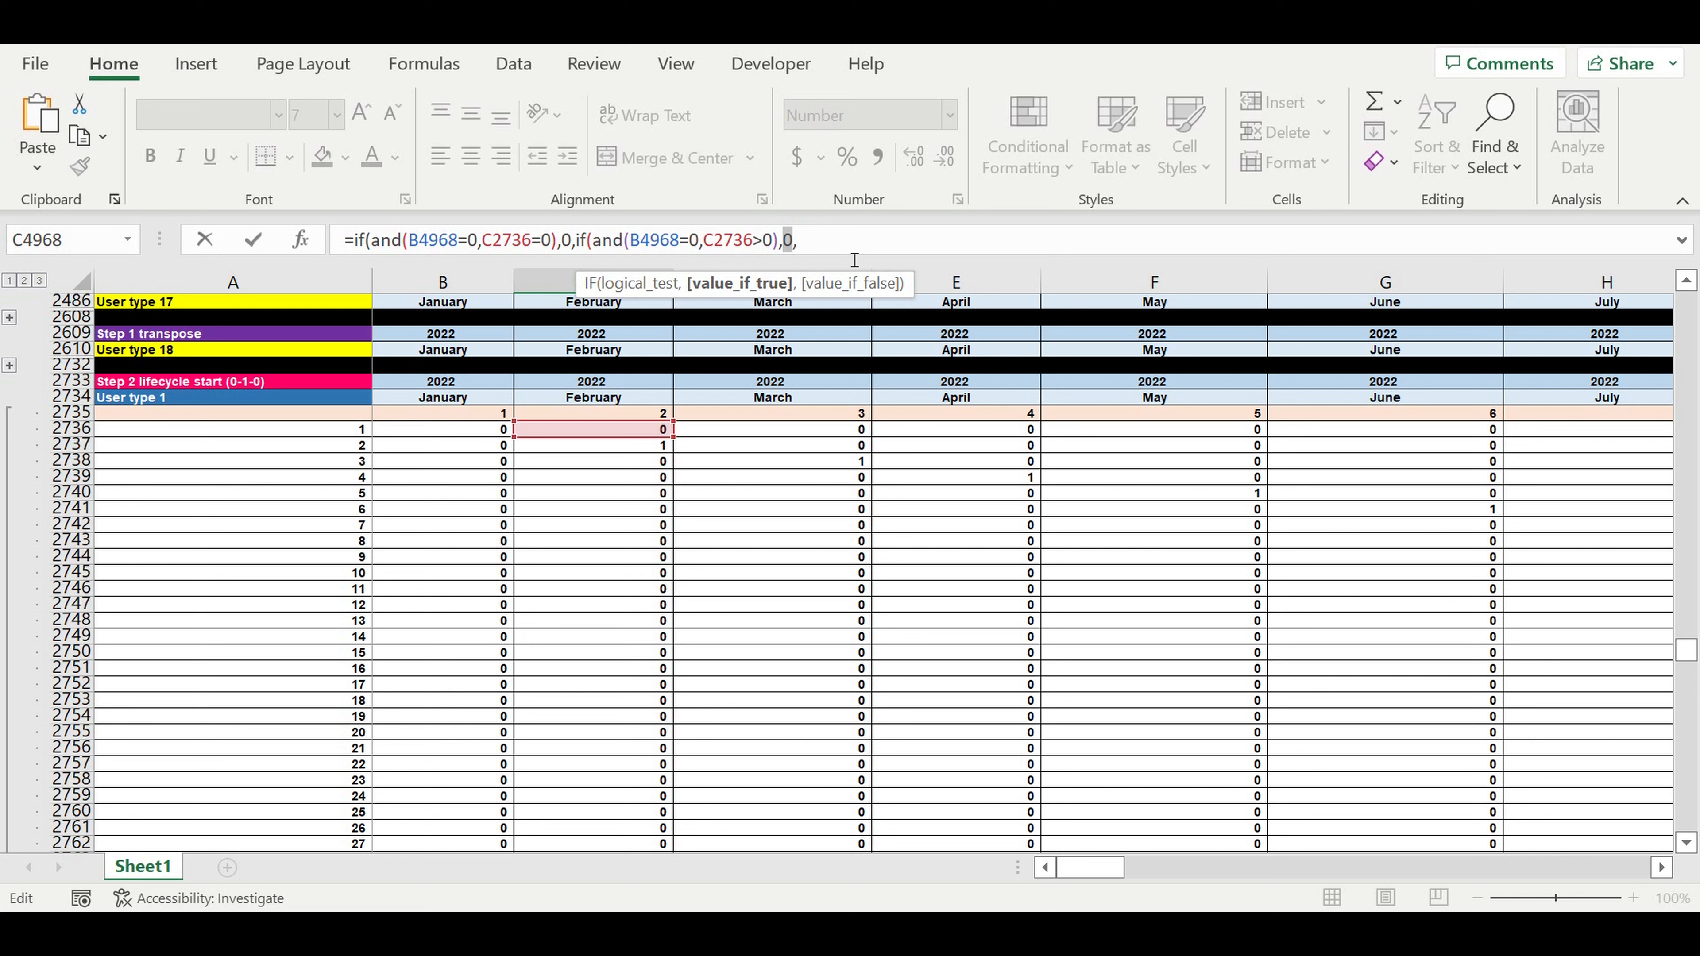
{"action": "type", "text": "1"}
{"action": "left_click", "coordinate": [856, 251]}
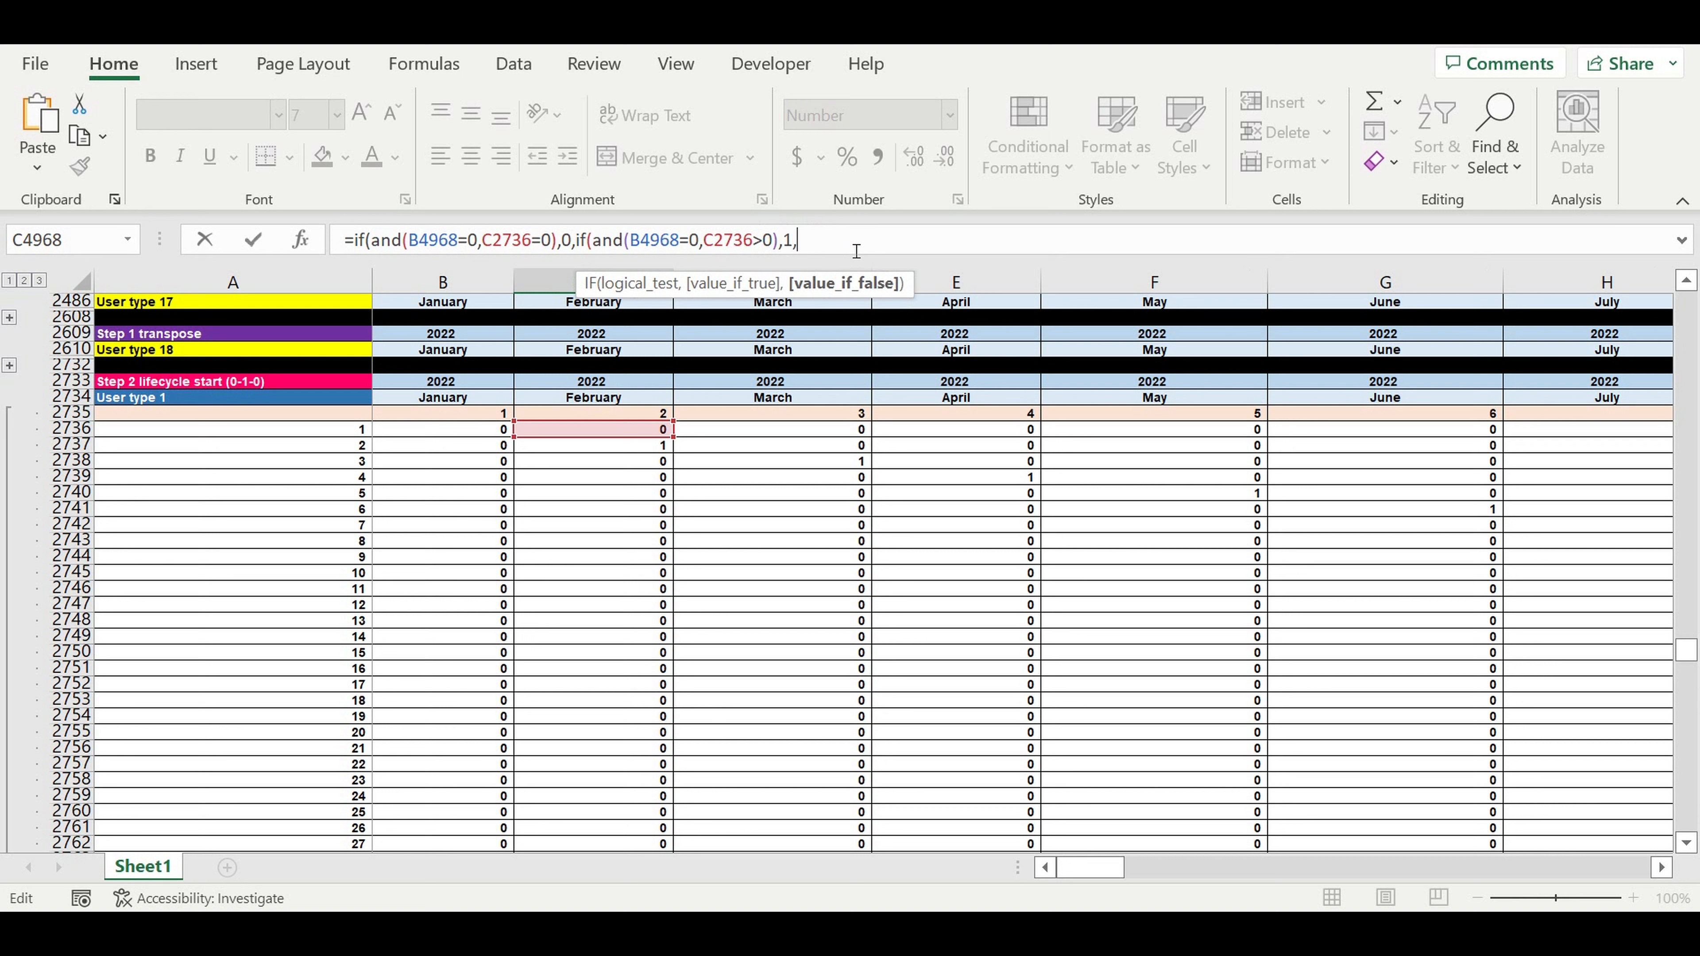
Begin a third nested condition in the C4968 formula with if(and(B4968>0,B4968<.
{"action": "type", "text": "if"}
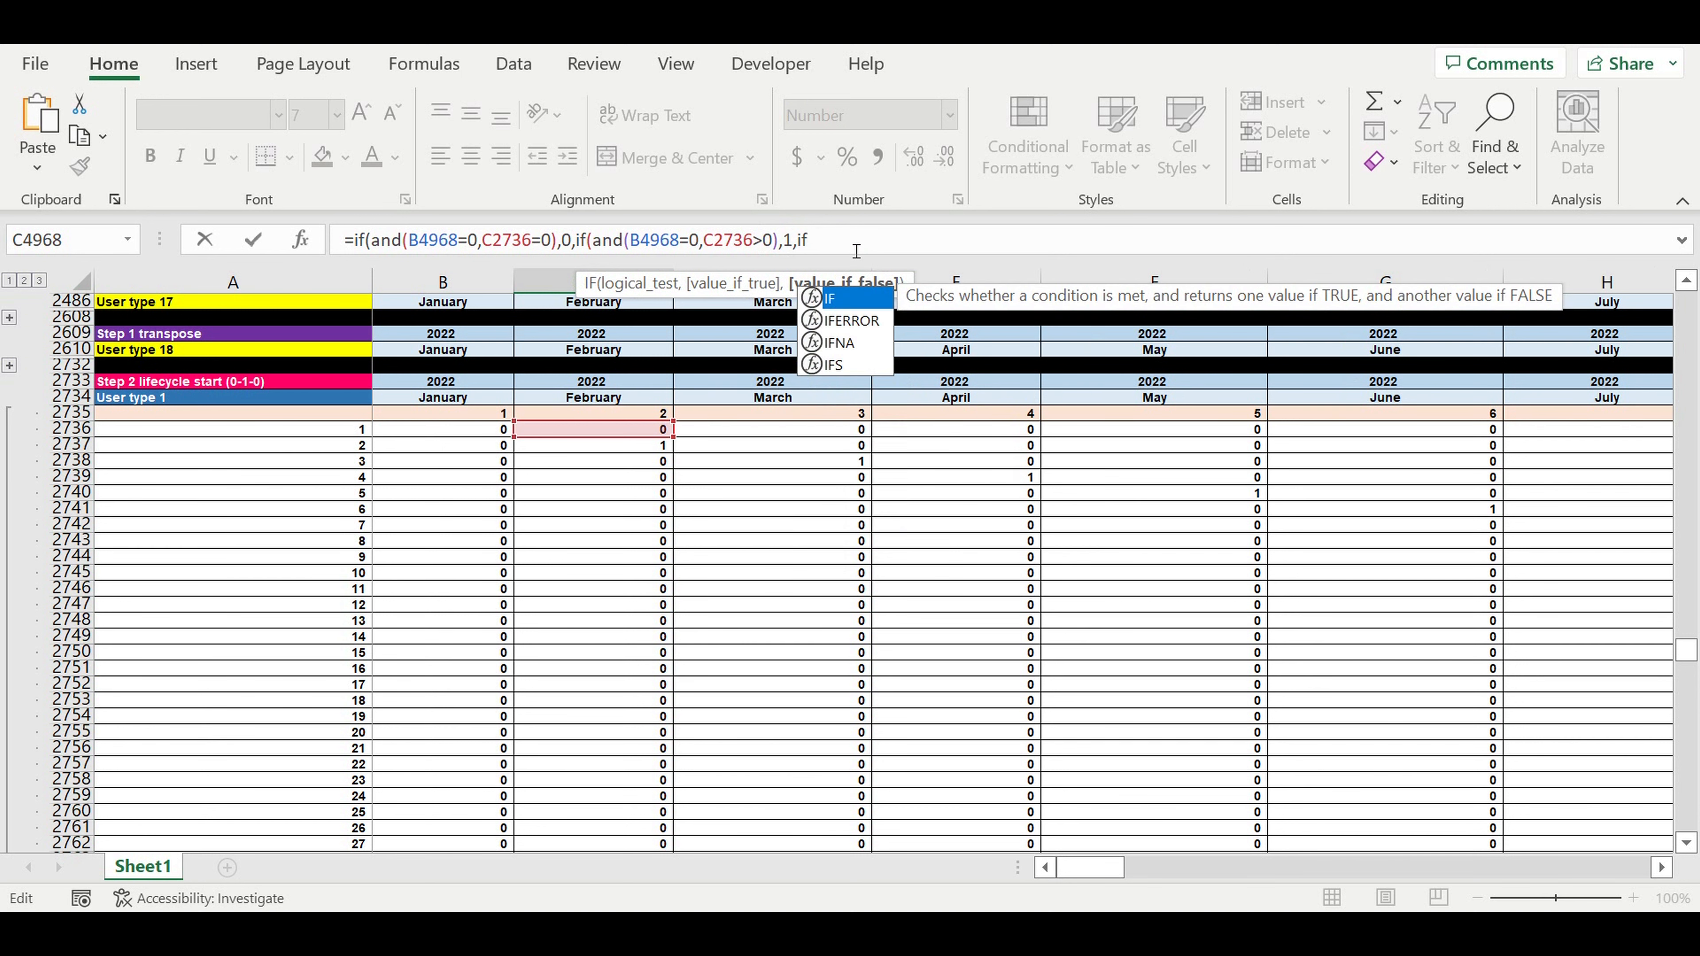
{"action": "type", "text": "(and("}
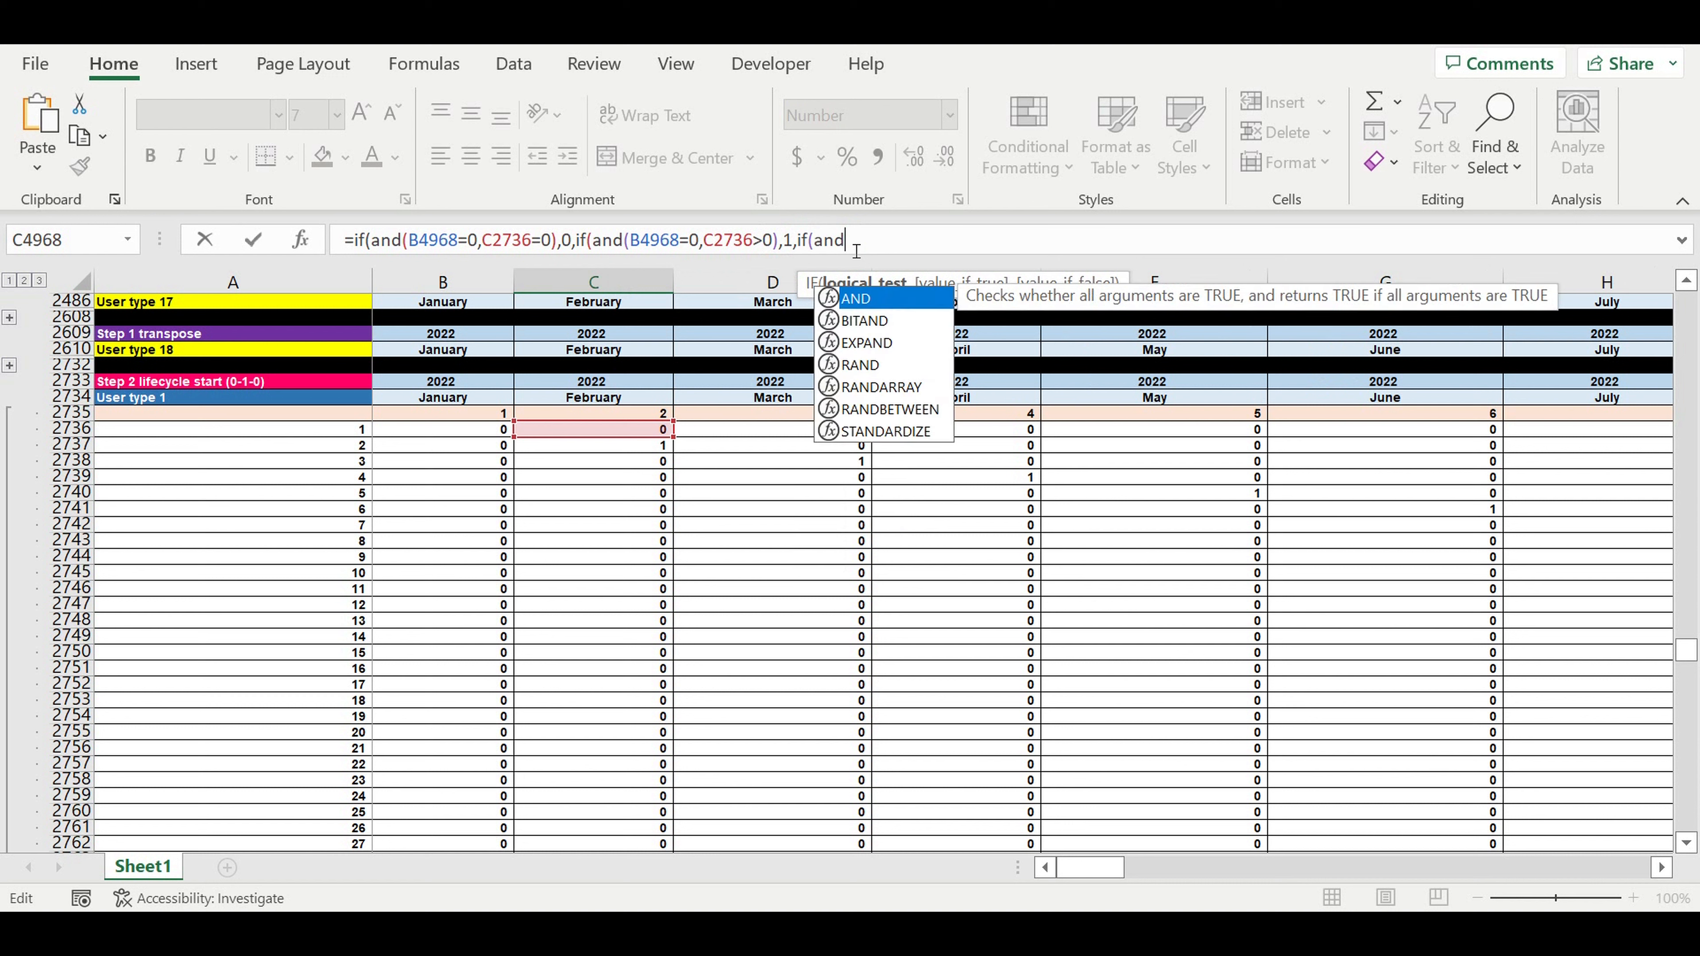
{"action": "left_click_drag", "start_coordinate": [630, 240], "coordinate": [690, 240]}
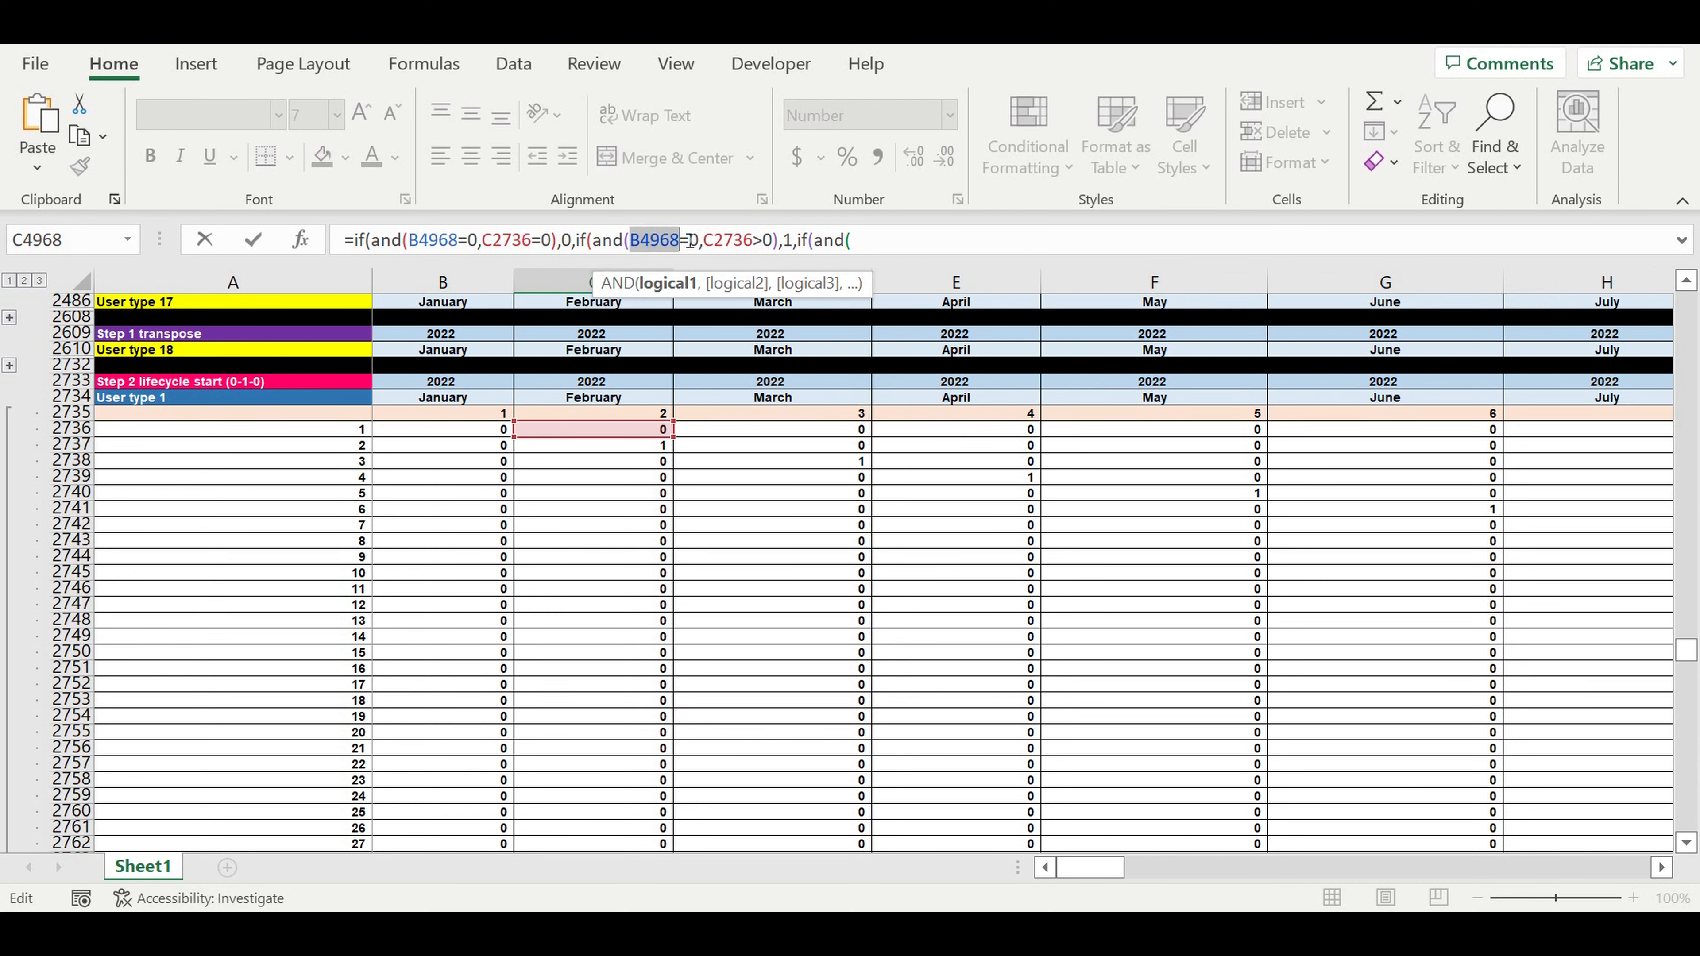
{"action": "left_click", "coordinate": [896, 240]}
{"action": "key", "text": "ctrl+v"}
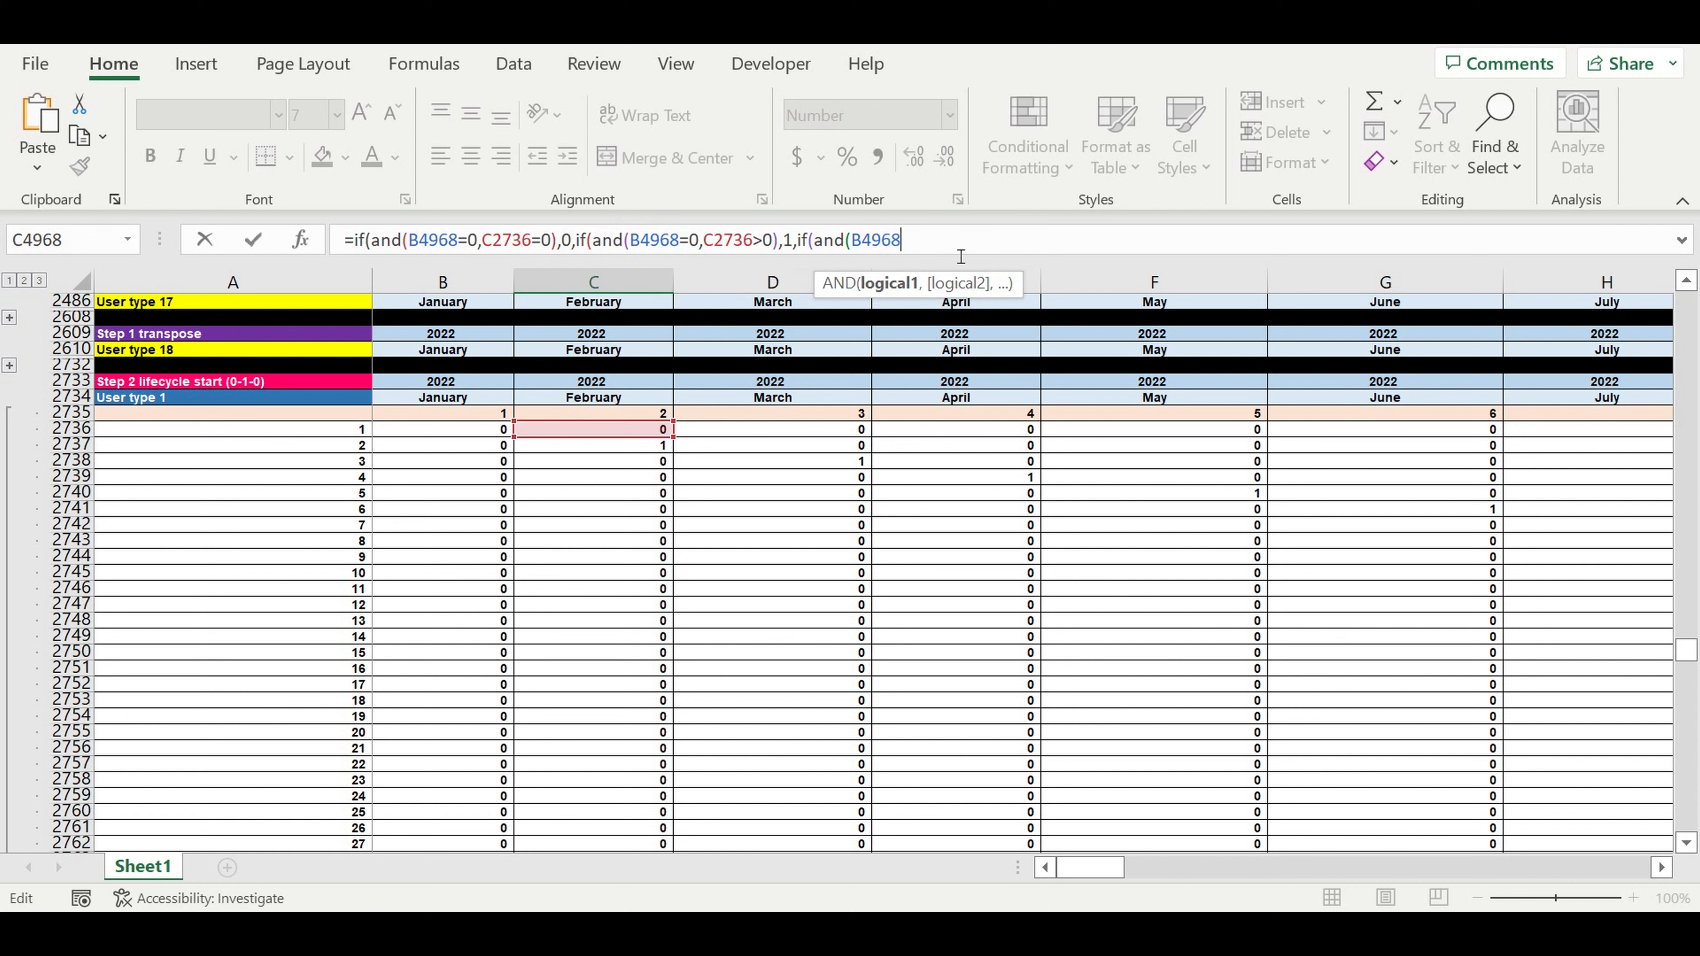
{"action": "type", "text": ">0,"}
{"action": "key", "text": "ctrl+v"}
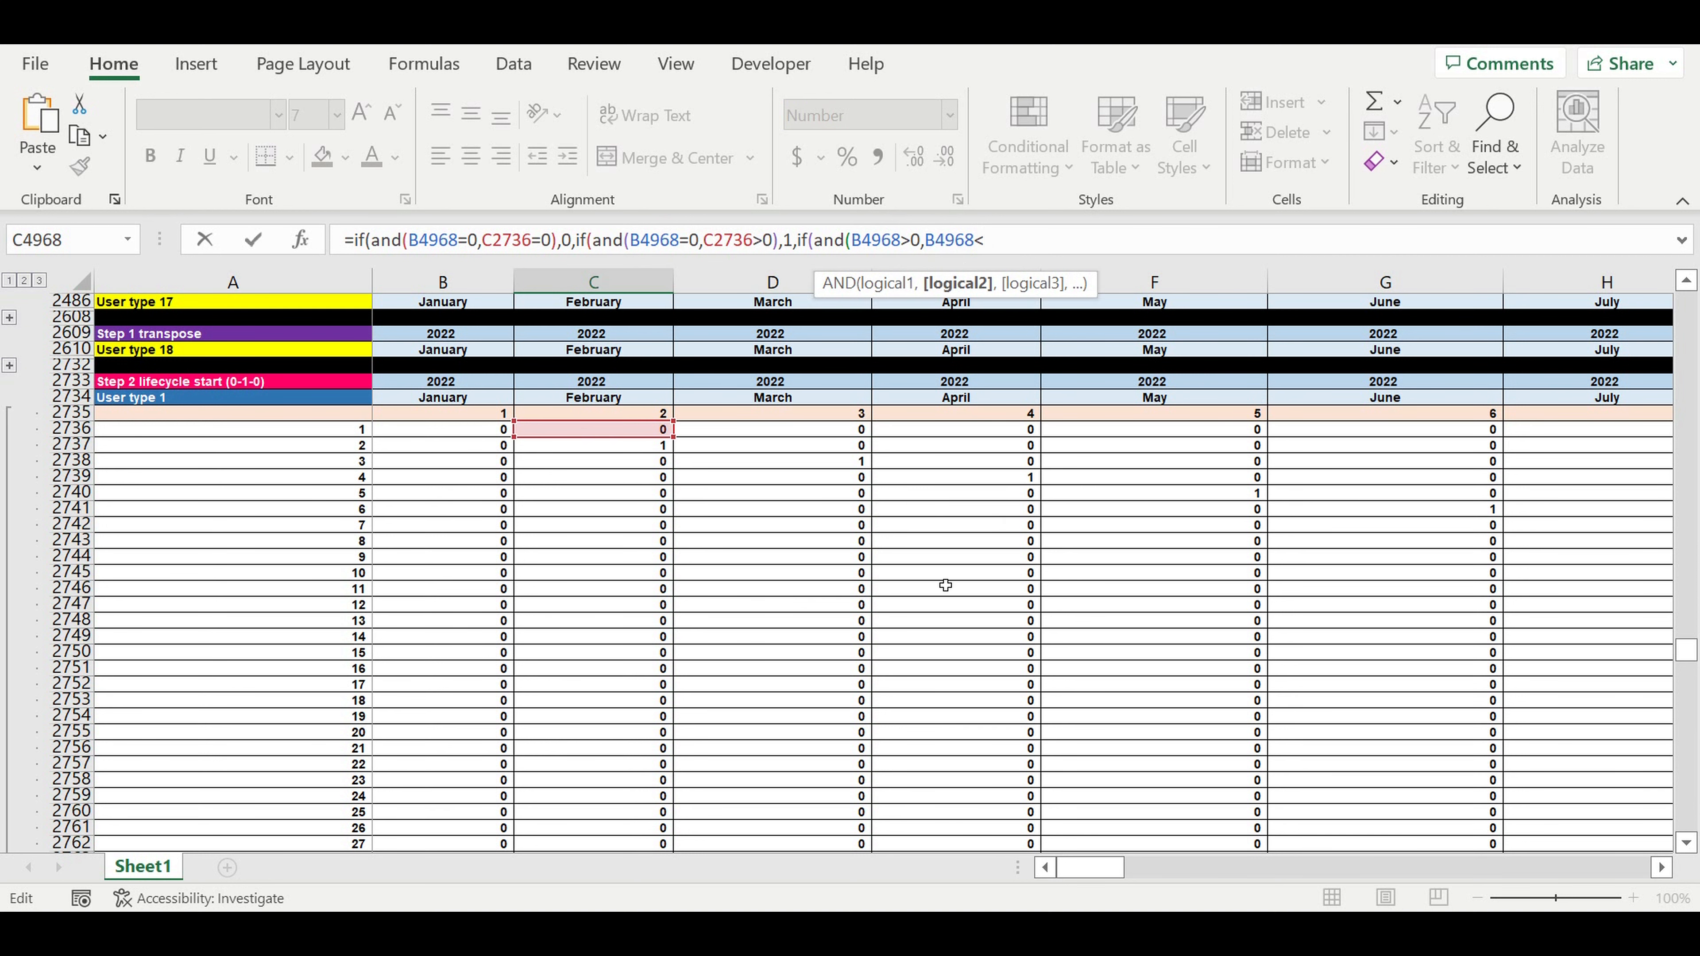
Complete the third condition's upper limit with the absolute reference $E$459, the User type 1 lifecycle in months, and close the AND.
{"action": "scroll", "coordinate": [836, 508], "scroll_direction": "up", "scroll_amount": 15}
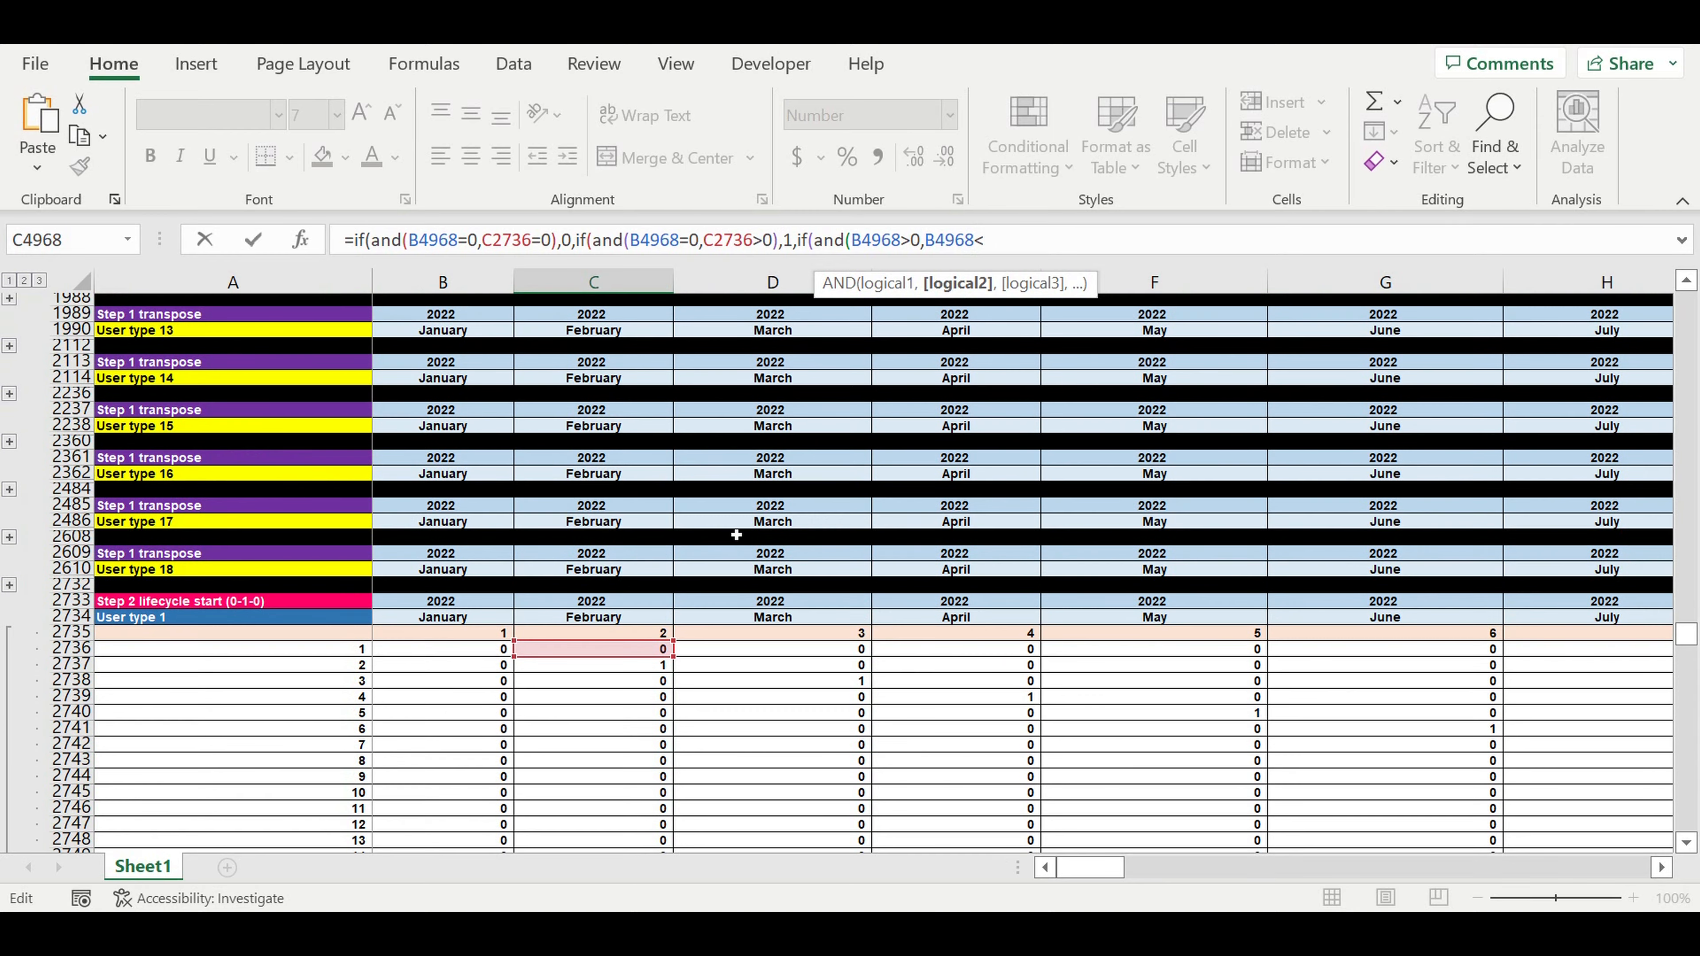
{"action": "scroll", "coordinate": [721, 531], "scroll_direction": "up", "scroll_amount": 10}
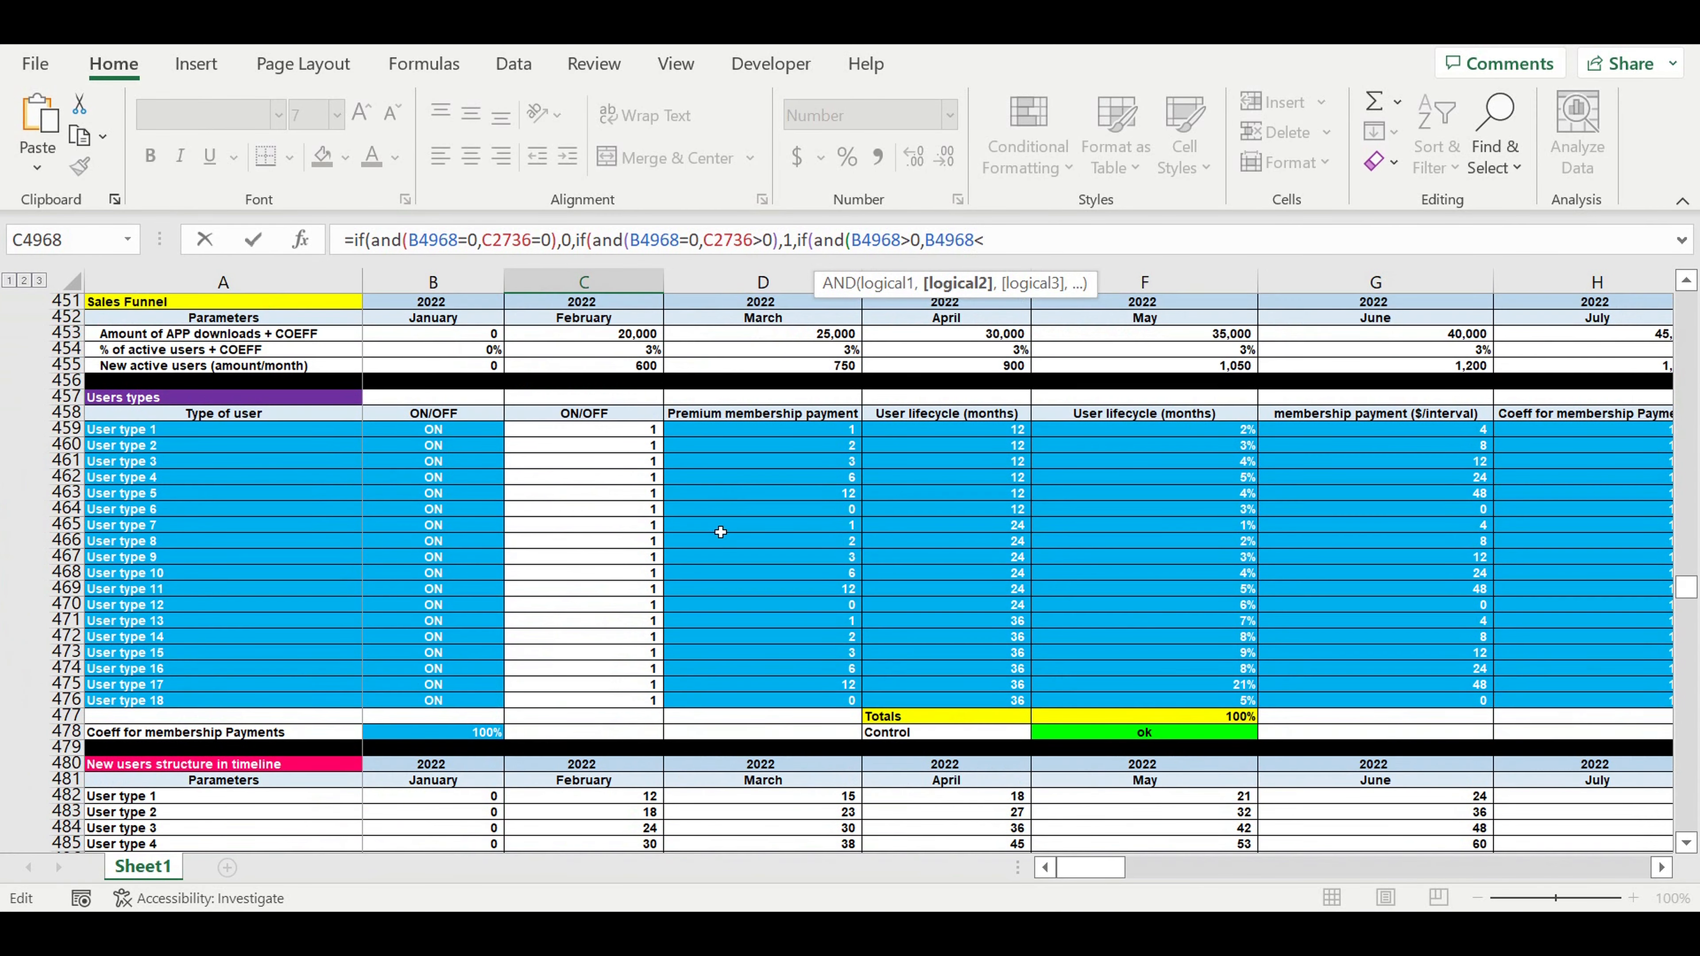
{"action": "left_click", "coordinate": [1001, 436]}
{"action": "left_click", "coordinate": [982, 240]}
{"action": "type", "text": "$E459"}
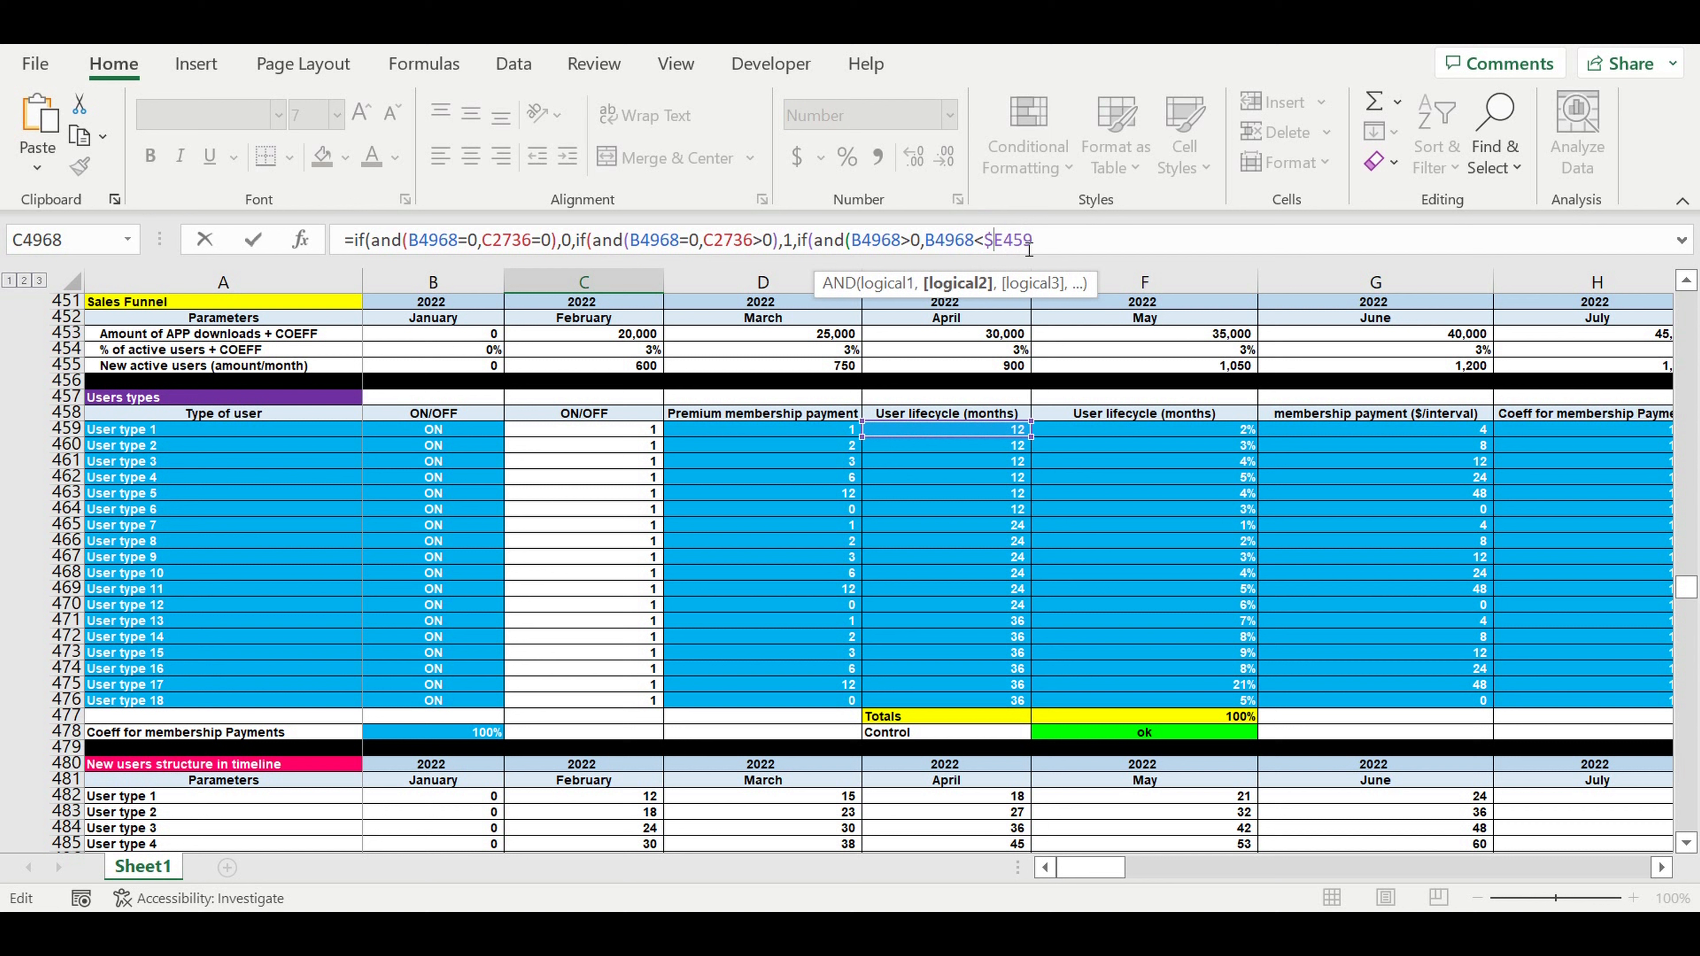
{"action": "left_click", "coordinate": [1004, 240]}
{"action": "type", "text": "$"}
{"action": "left_click", "coordinate": [1081, 240]}
{"action": "type", "text": "),"}
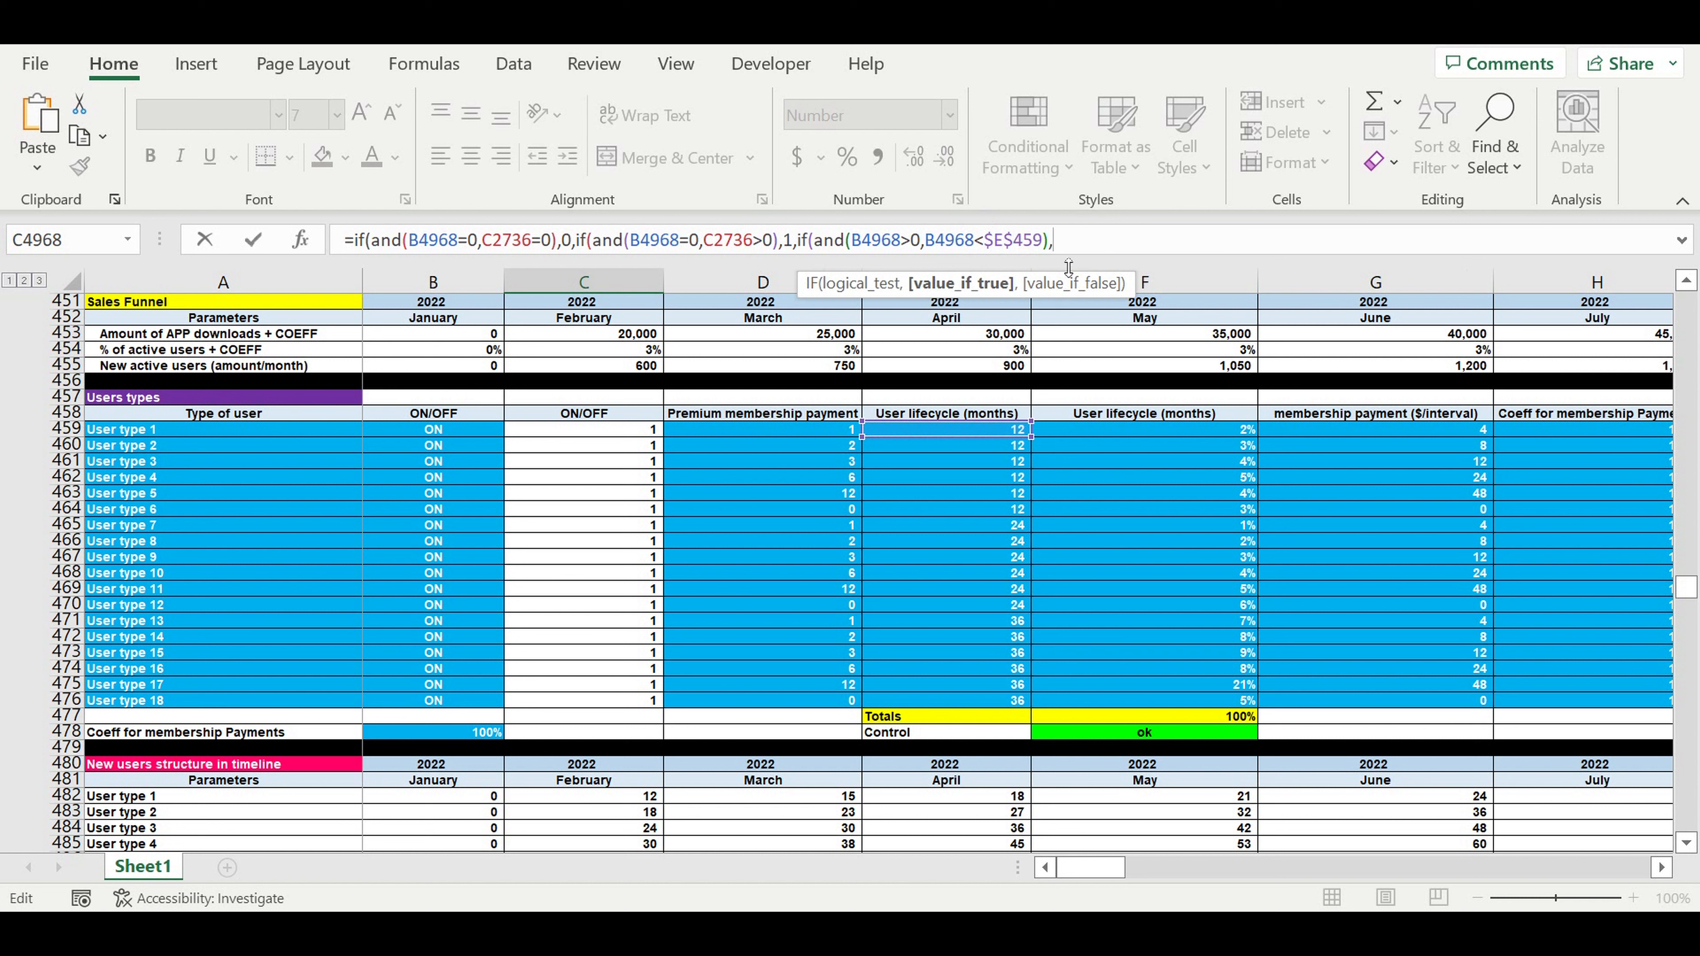
Finish the C4968 formula with B4968+1 as the true result and 0 as the false result, close all brackets and enter it.
{"action": "type", "text": "B4968+1,"}
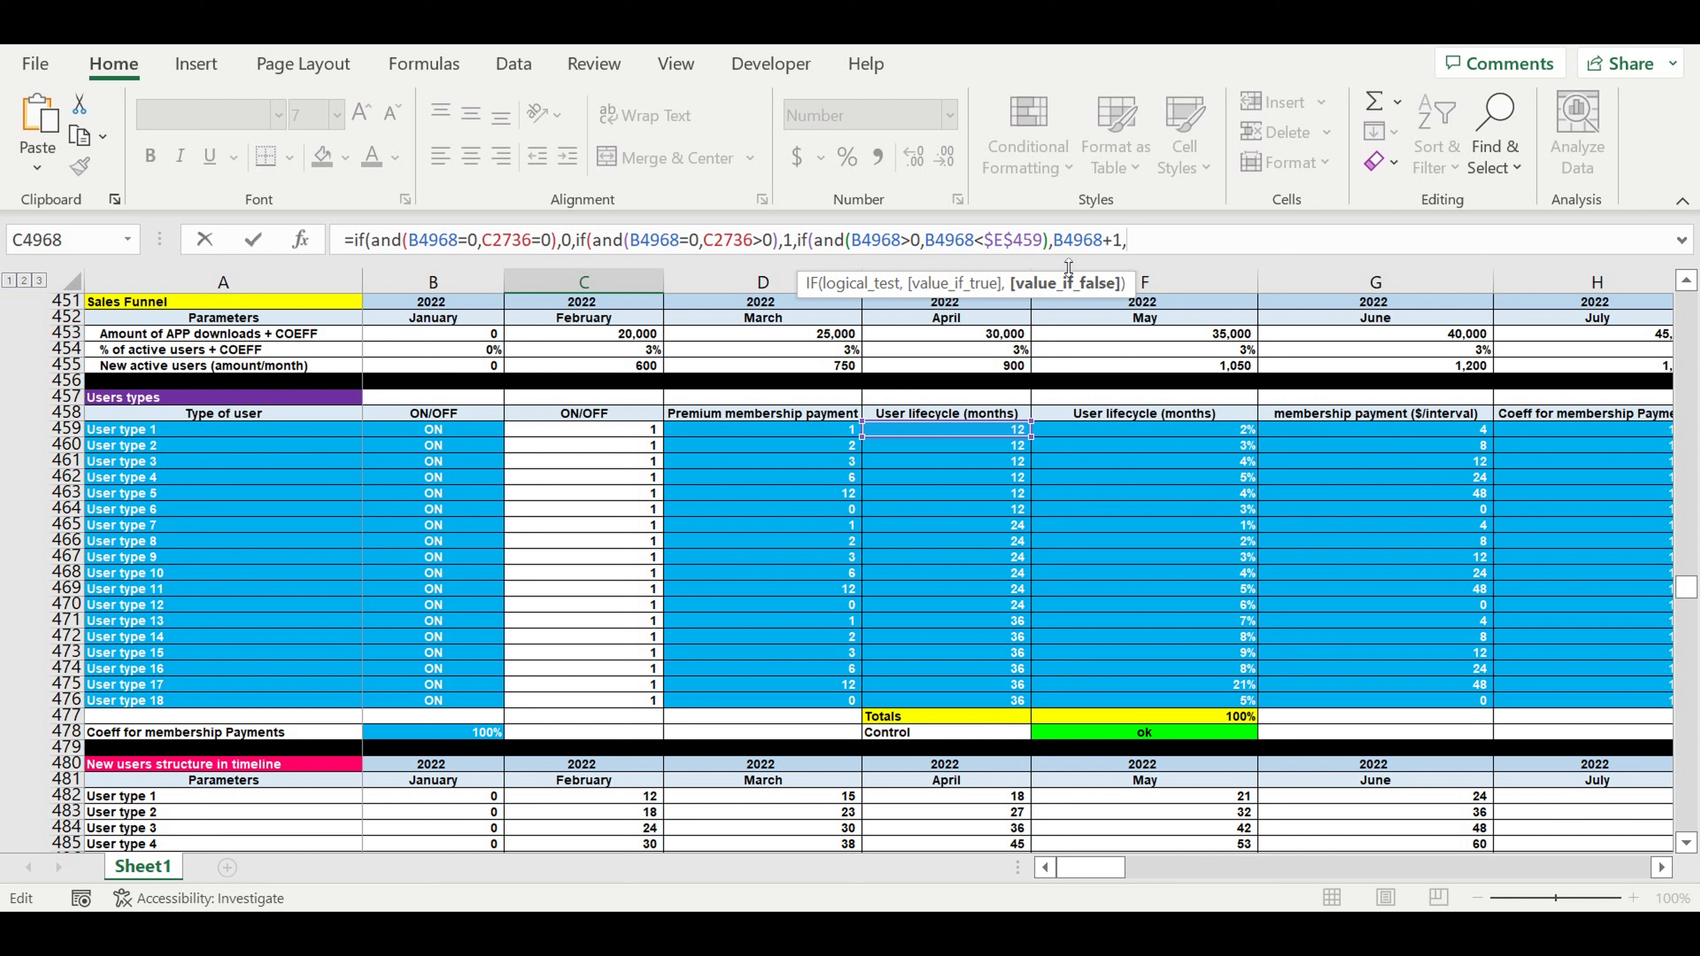
{"action": "type", "text": "0)"}
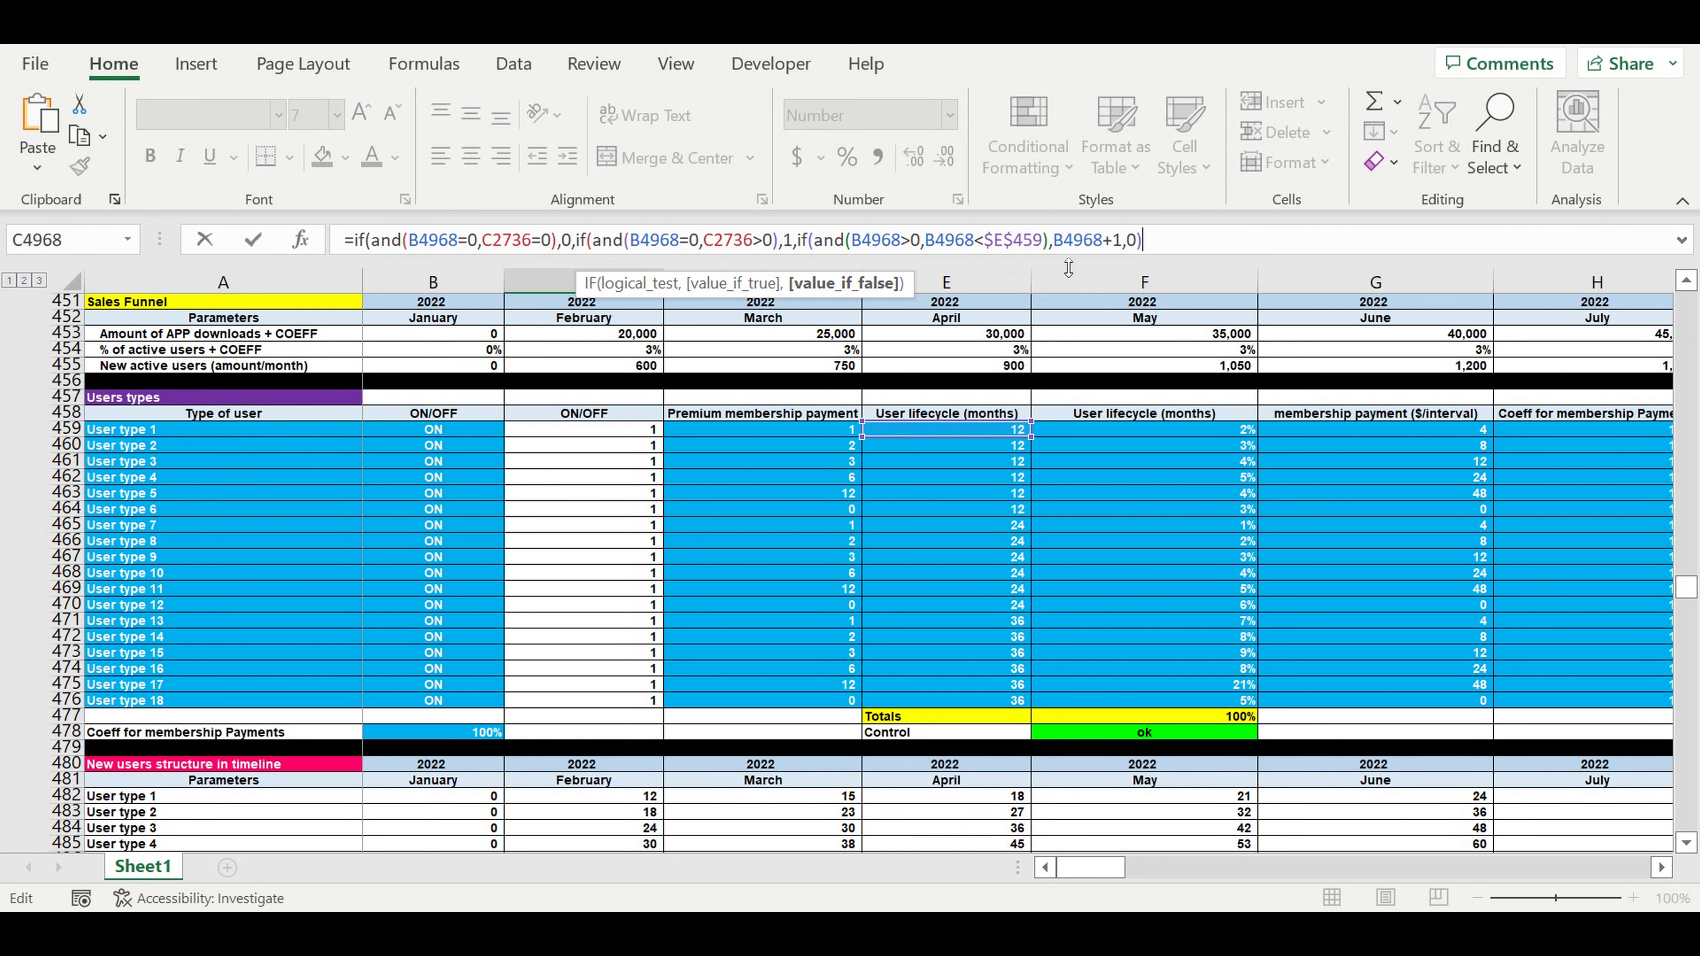
{"action": "key", "text": "ctrl+Return"}
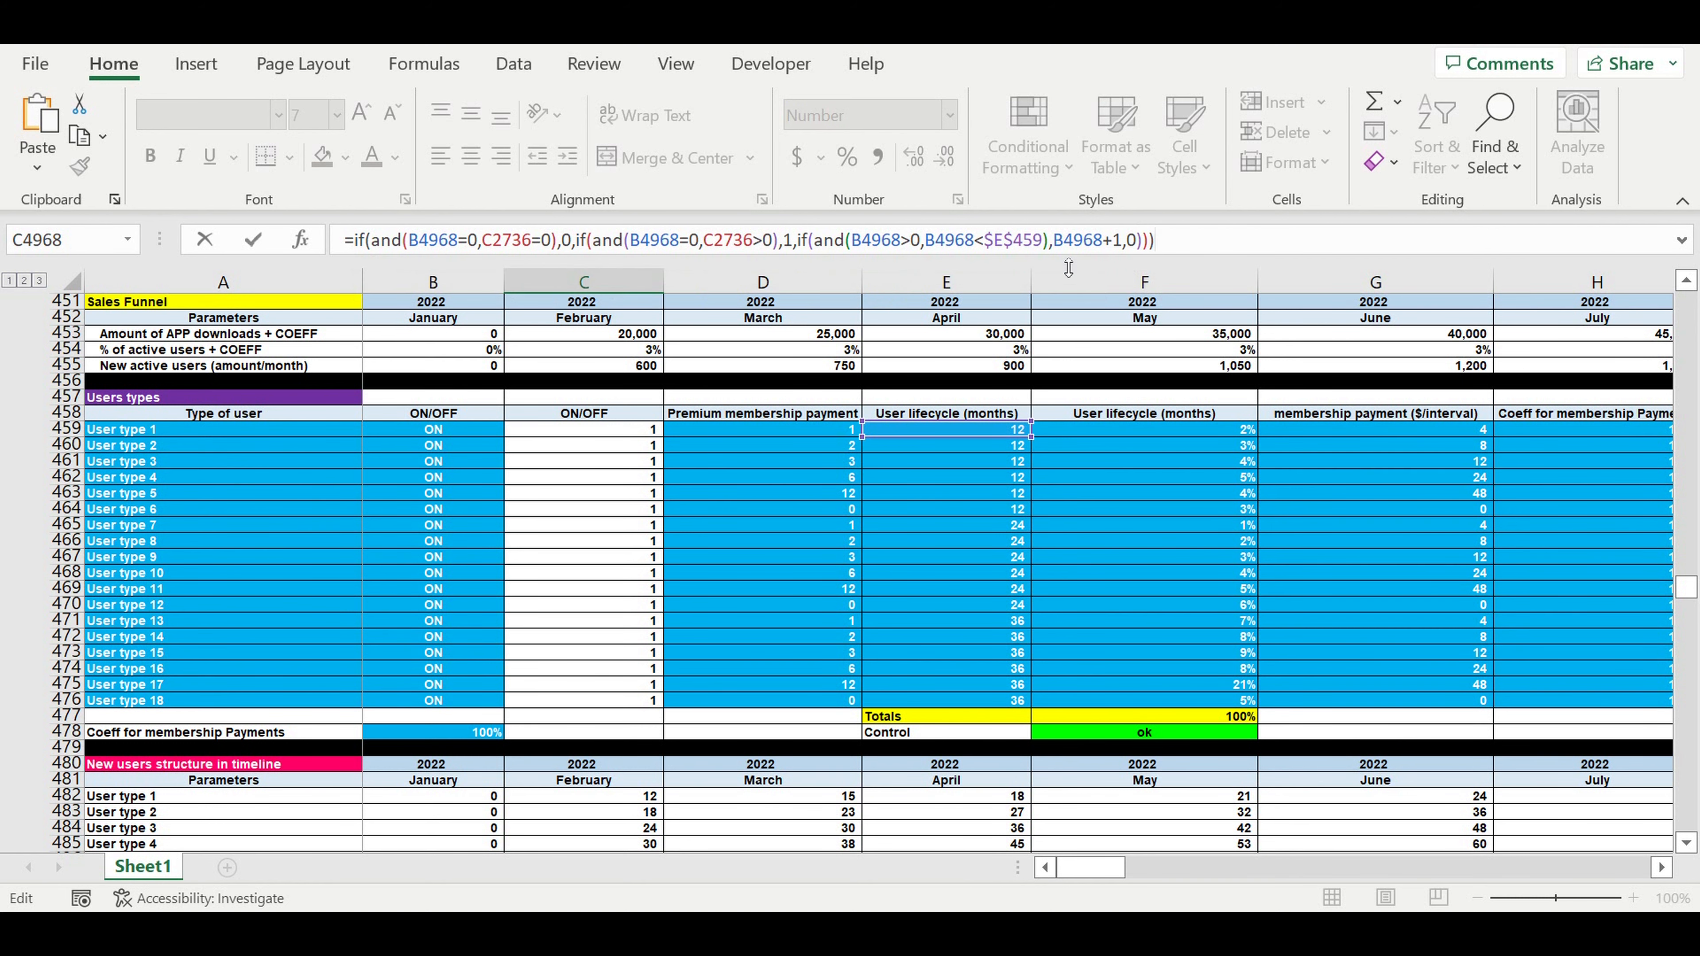
{"action": "key", "text": "Return"}
Fill the C4968 formula across to column DQ and down to row 5087 of the Step 3 User type 1 block.
{"action": "scroll", "coordinate": [736, 710], "scroll_direction": "down", "scroll_amount": 5}
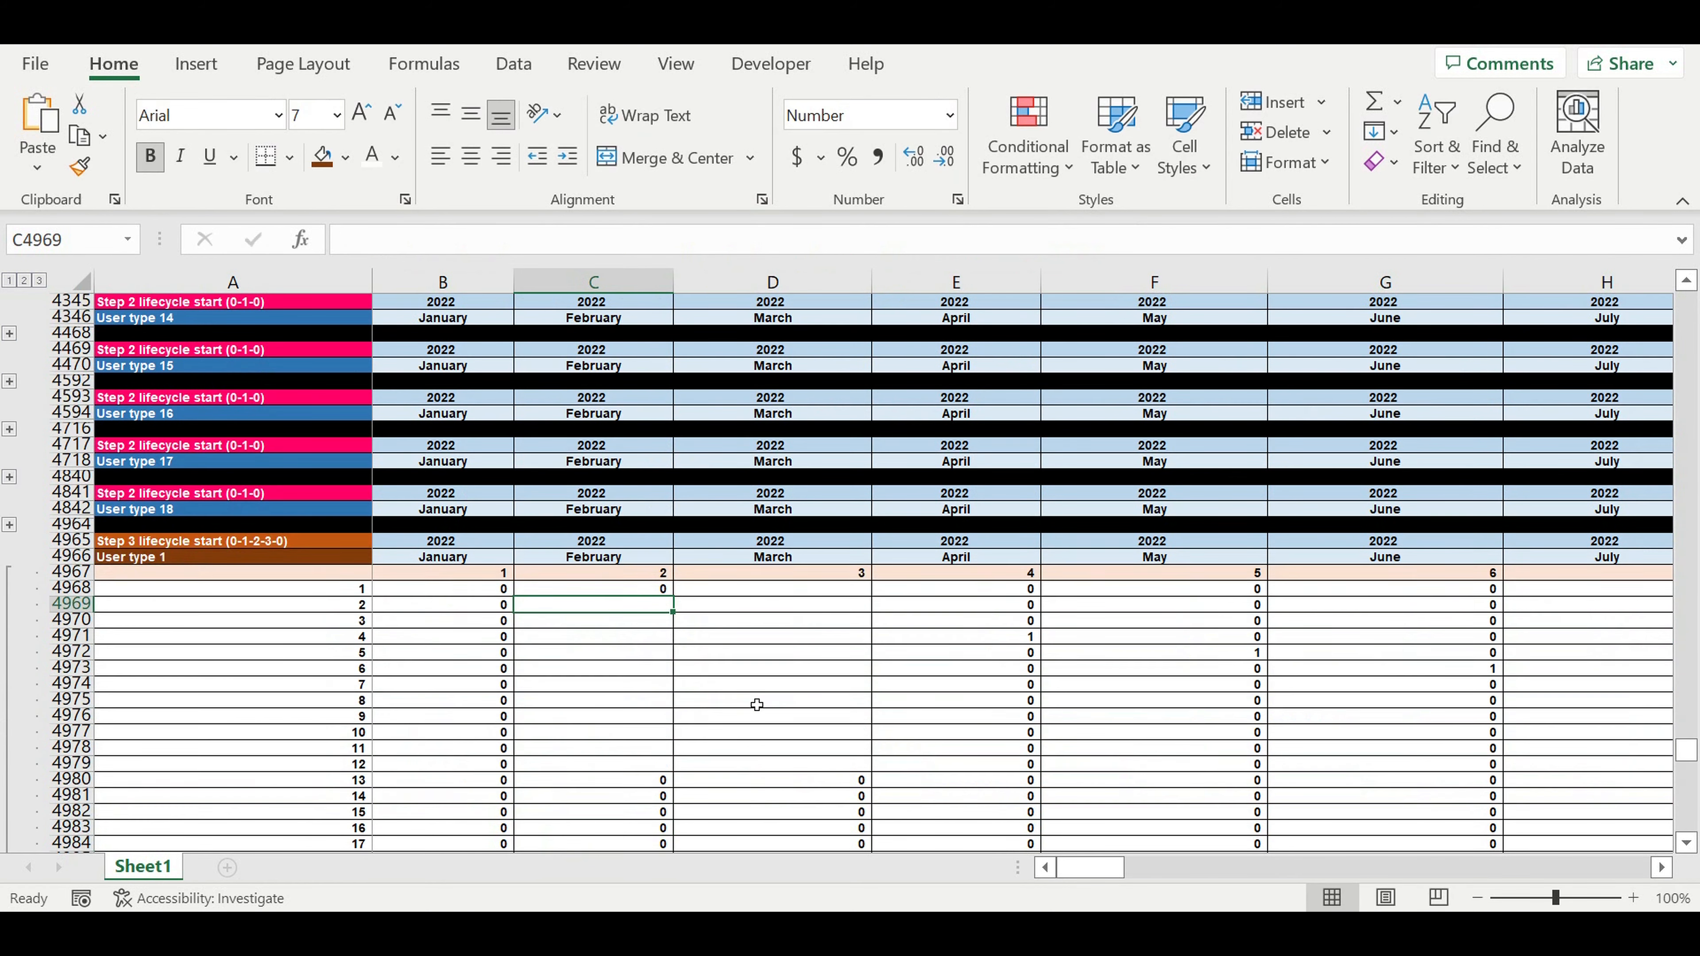
{"action": "left_click", "coordinate": [632, 543]}
{"action": "left_click_drag", "start_coordinate": [673, 548], "coordinate": [1559, 720]}
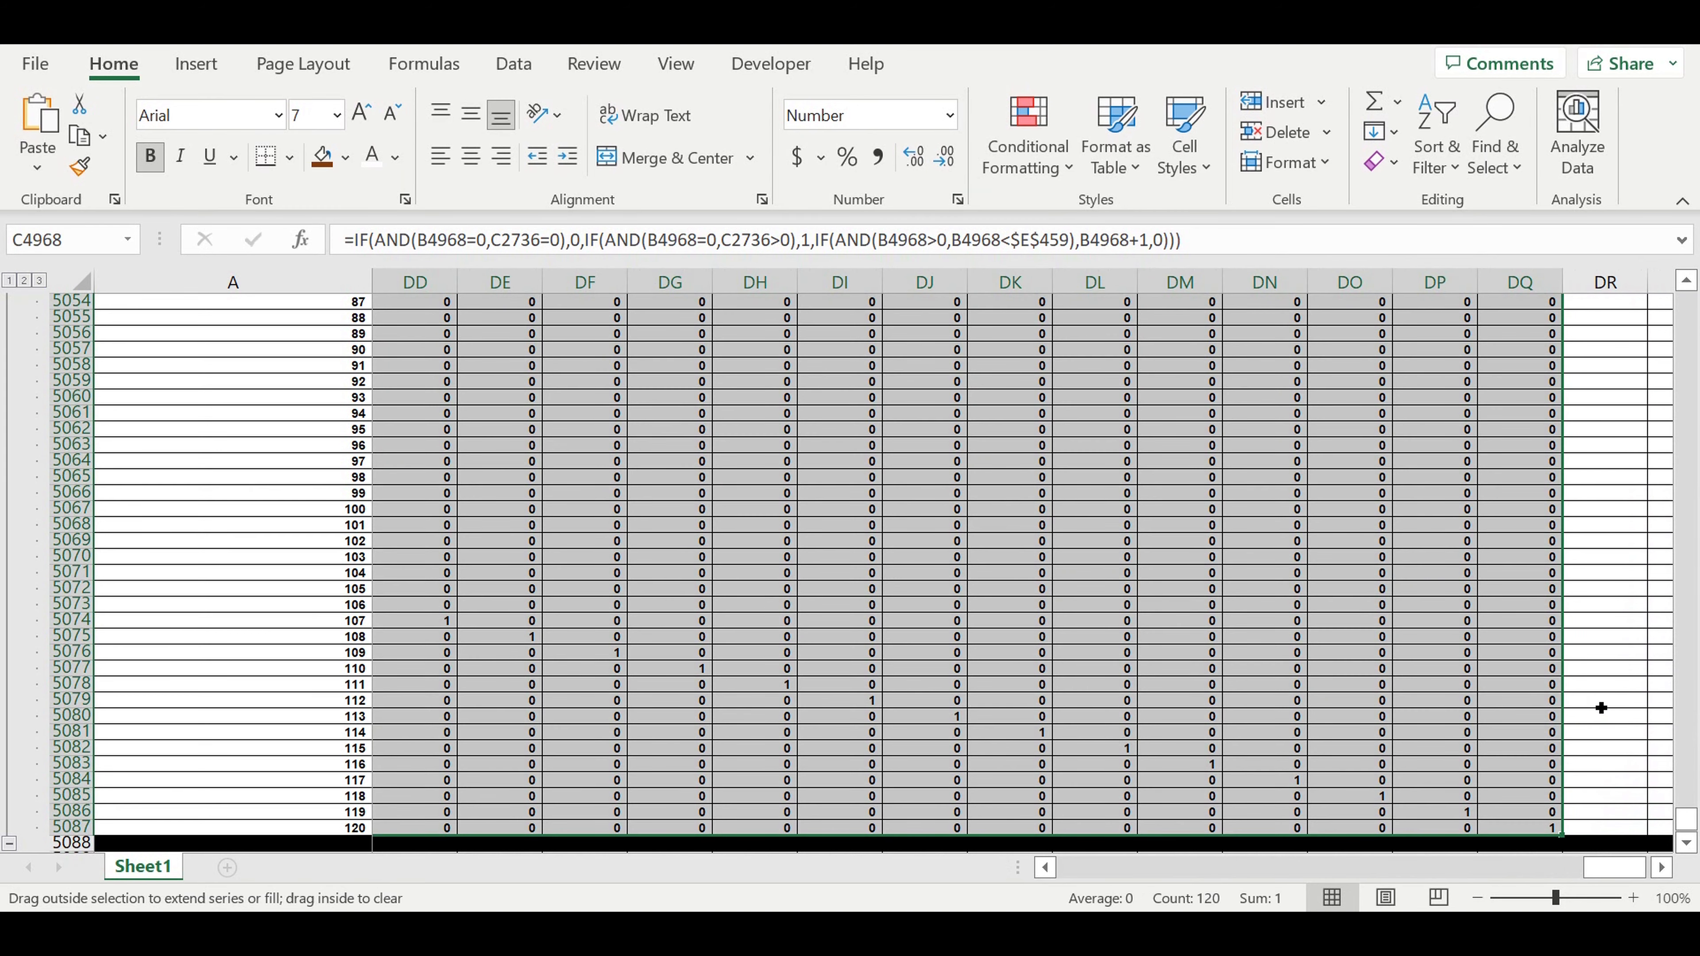
Examine the lifecycle month counting in the filled Step 3 User type 1 block along row 4970, from D4970 to O4970.
{"action": "scroll", "coordinate": [1182, 590], "scroll_direction": "up", "scroll_amount": 5}
{"action": "scroll", "coordinate": [1182, 590], "scroll_direction": "up", "scroll_amount": 17}
{"action": "left_click_drag", "start_coordinate": [1613, 870], "coordinate": [1090, 868]}
{"action": "scroll", "coordinate": [954, 687], "scroll_direction": "up", "scroll_amount": 10}
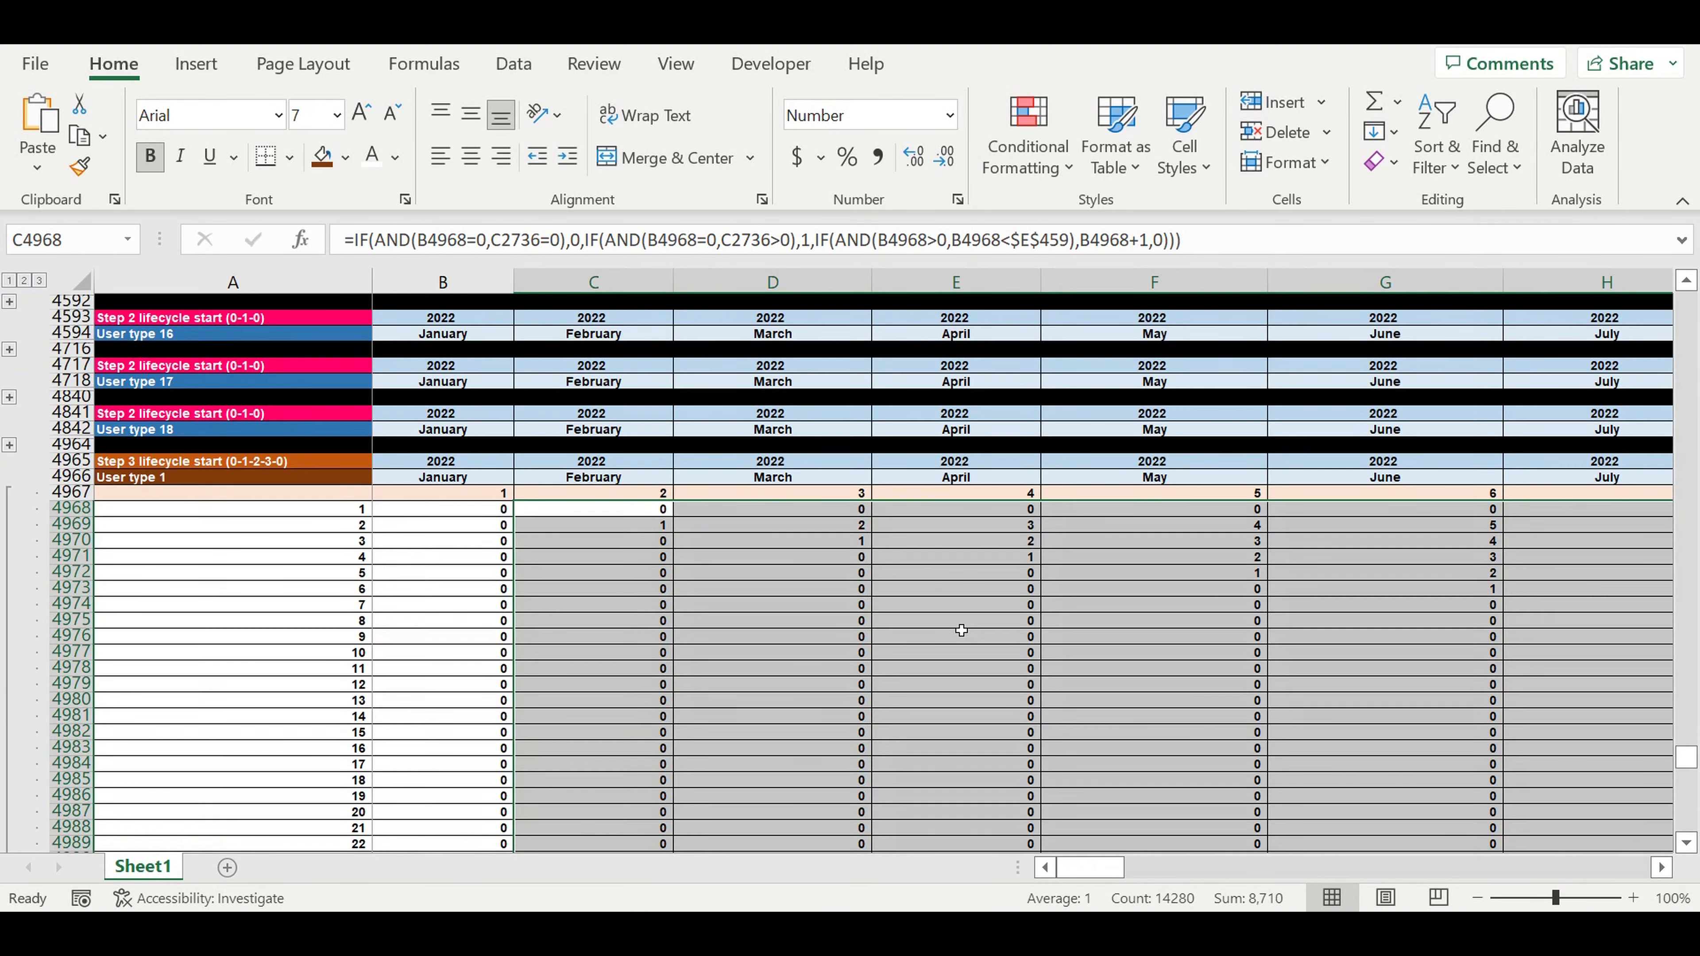
{"action": "left_click", "coordinate": [961, 627]}
{"action": "left_click_drag", "start_coordinate": [846, 547], "coordinate": [1127, 546]}
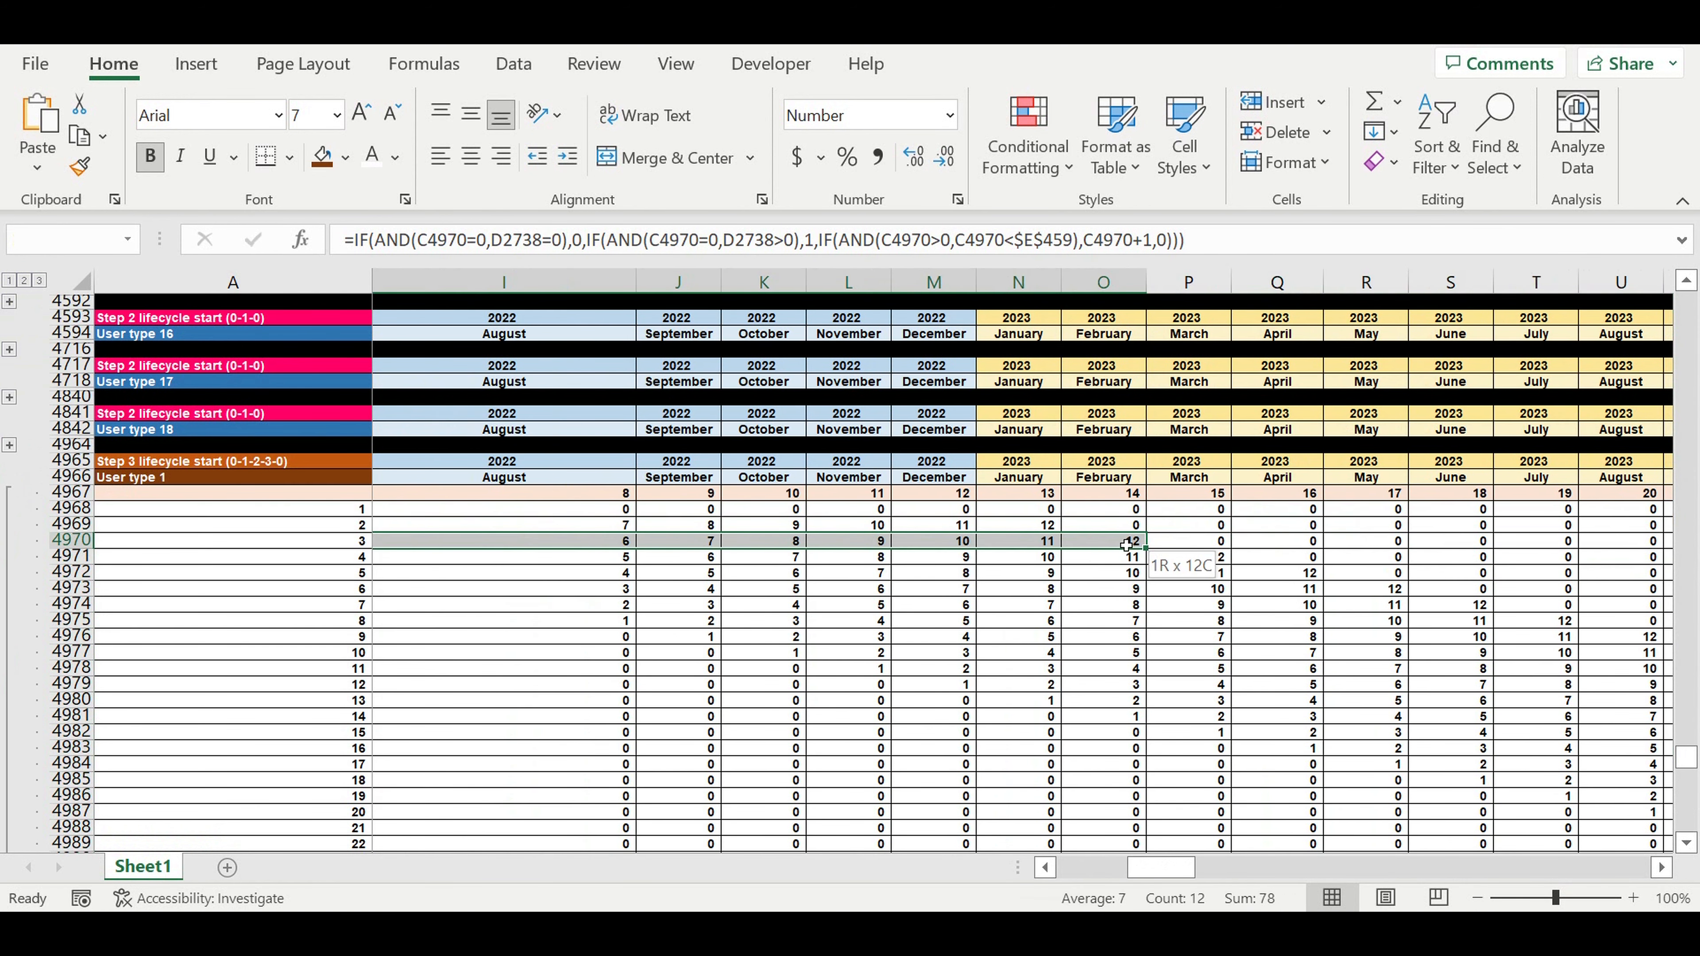
{"action": "left_click_drag", "start_coordinate": [1173, 870], "coordinate": [1059, 831]}
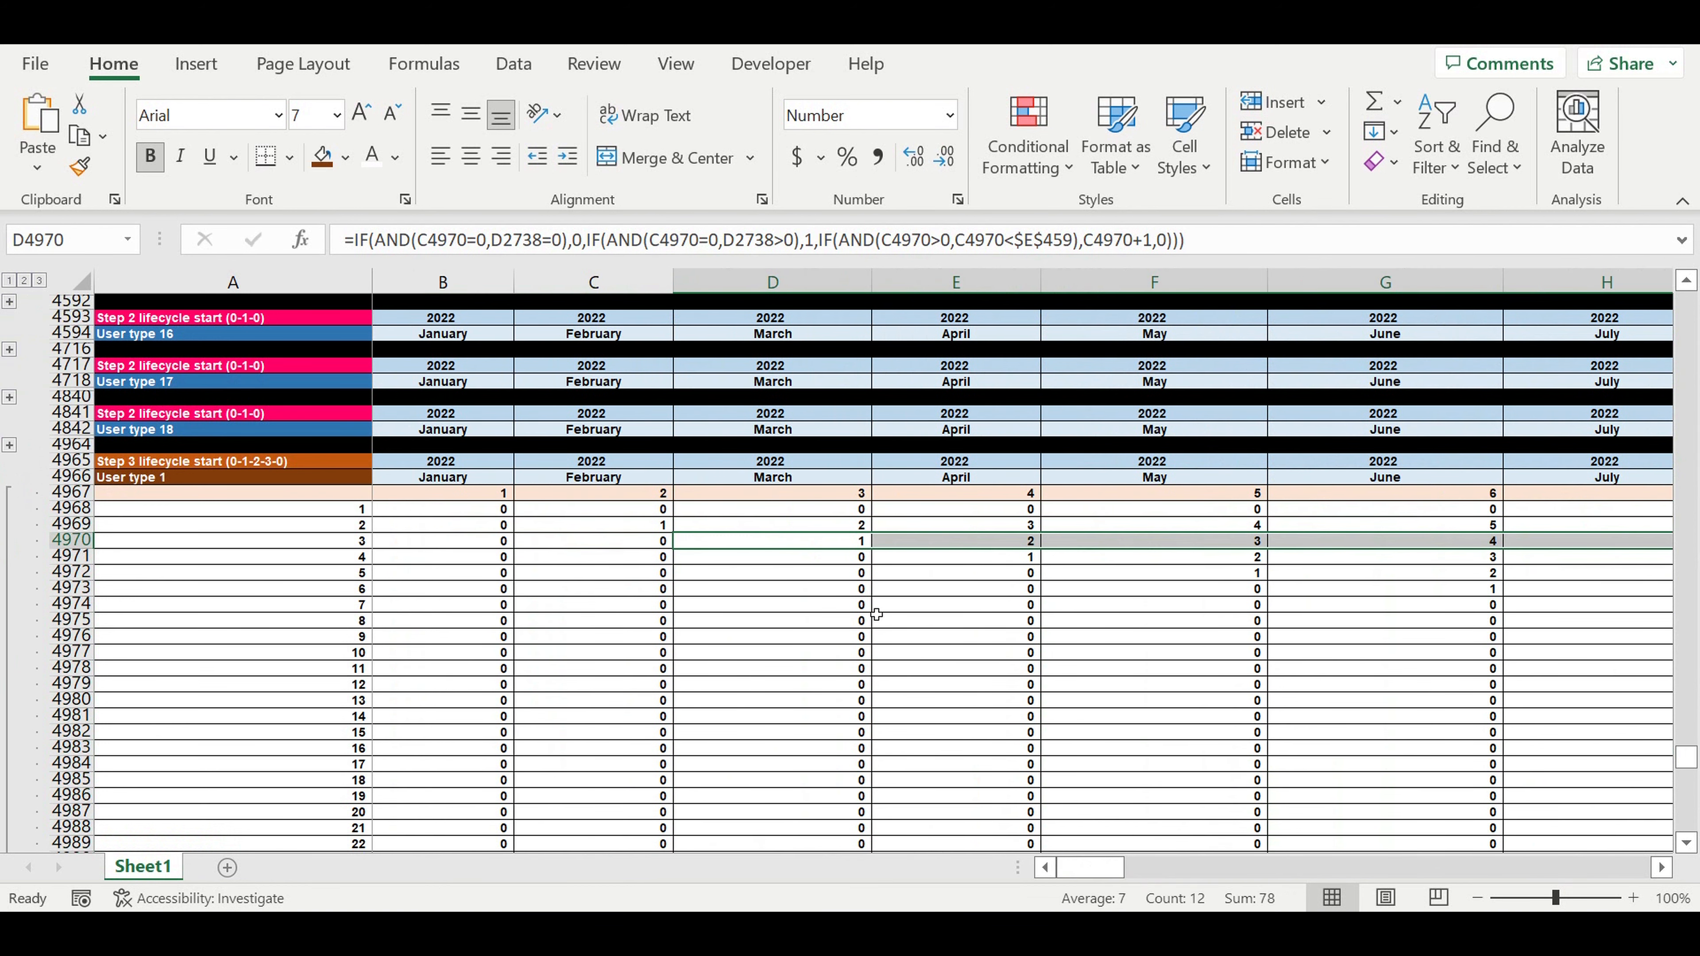
{"action": "left_click", "coordinate": [836, 548]}
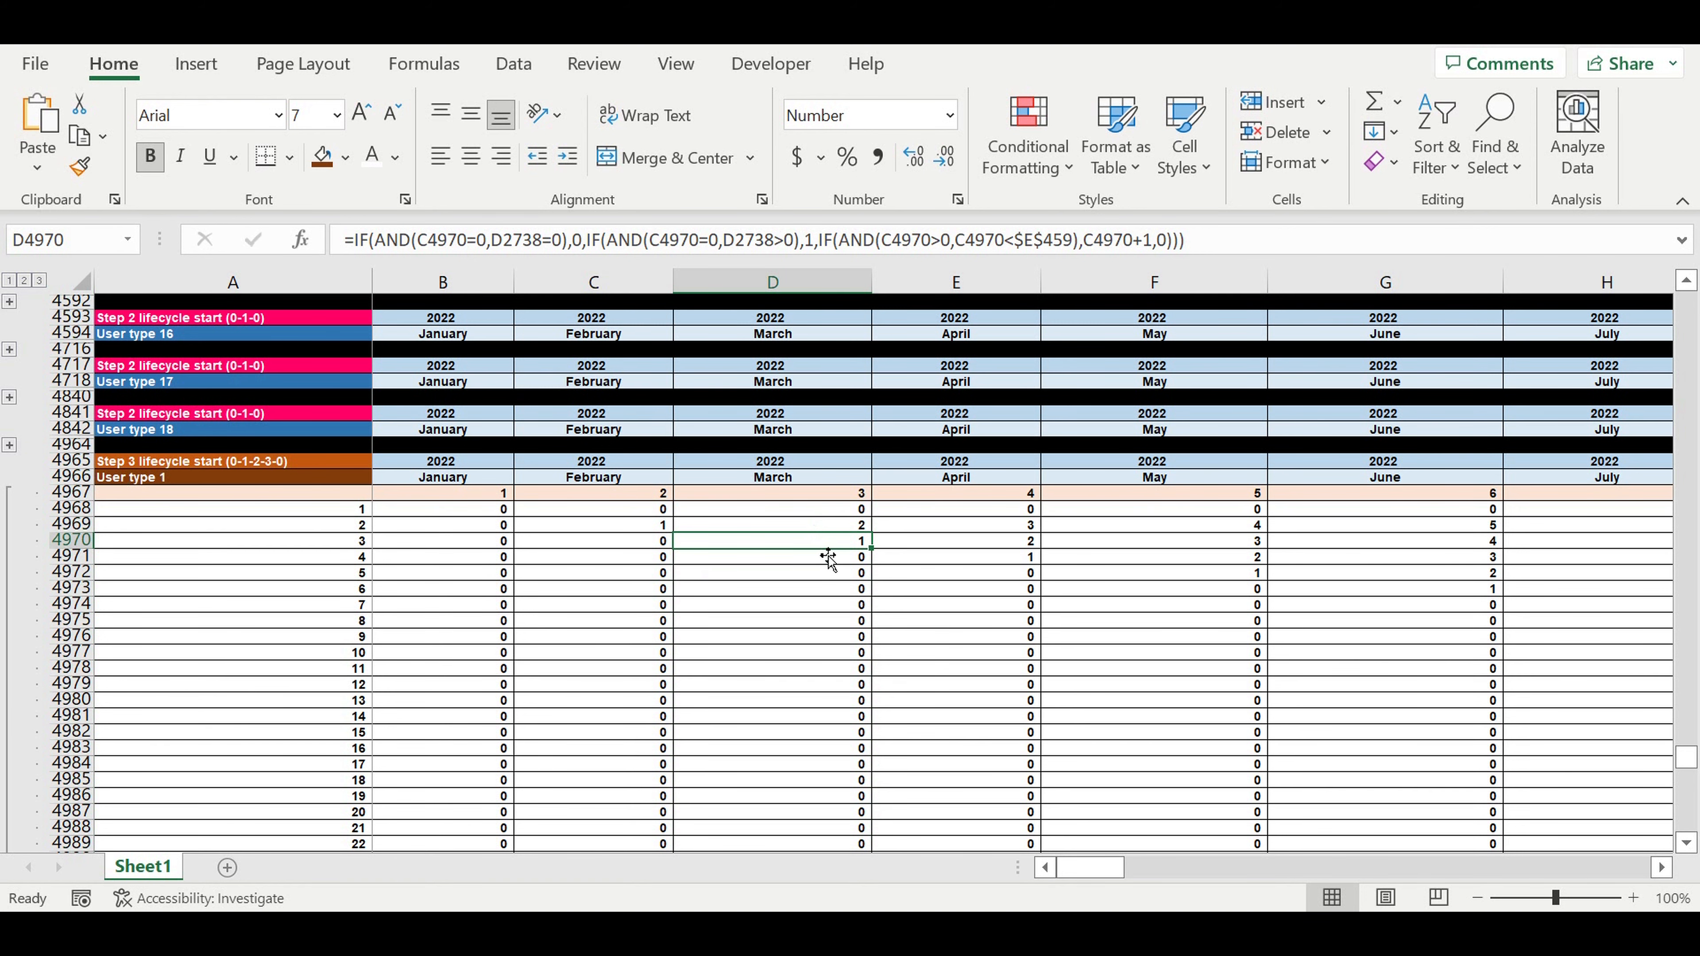
Collapse the grouped detail rows of the Step 2 User type 1 block.
{"action": "scroll", "coordinate": [830, 562], "scroll_direction": "up", "scroll_amount": 20}
{"action": "scroll", "coordinate": [830, 603], "scroll_direction": "up", "scroll_amount": 6}
{"action": "scroll", "coordinate": [786, 596], "scroll_direction": "down", "scroll_amount": 10}
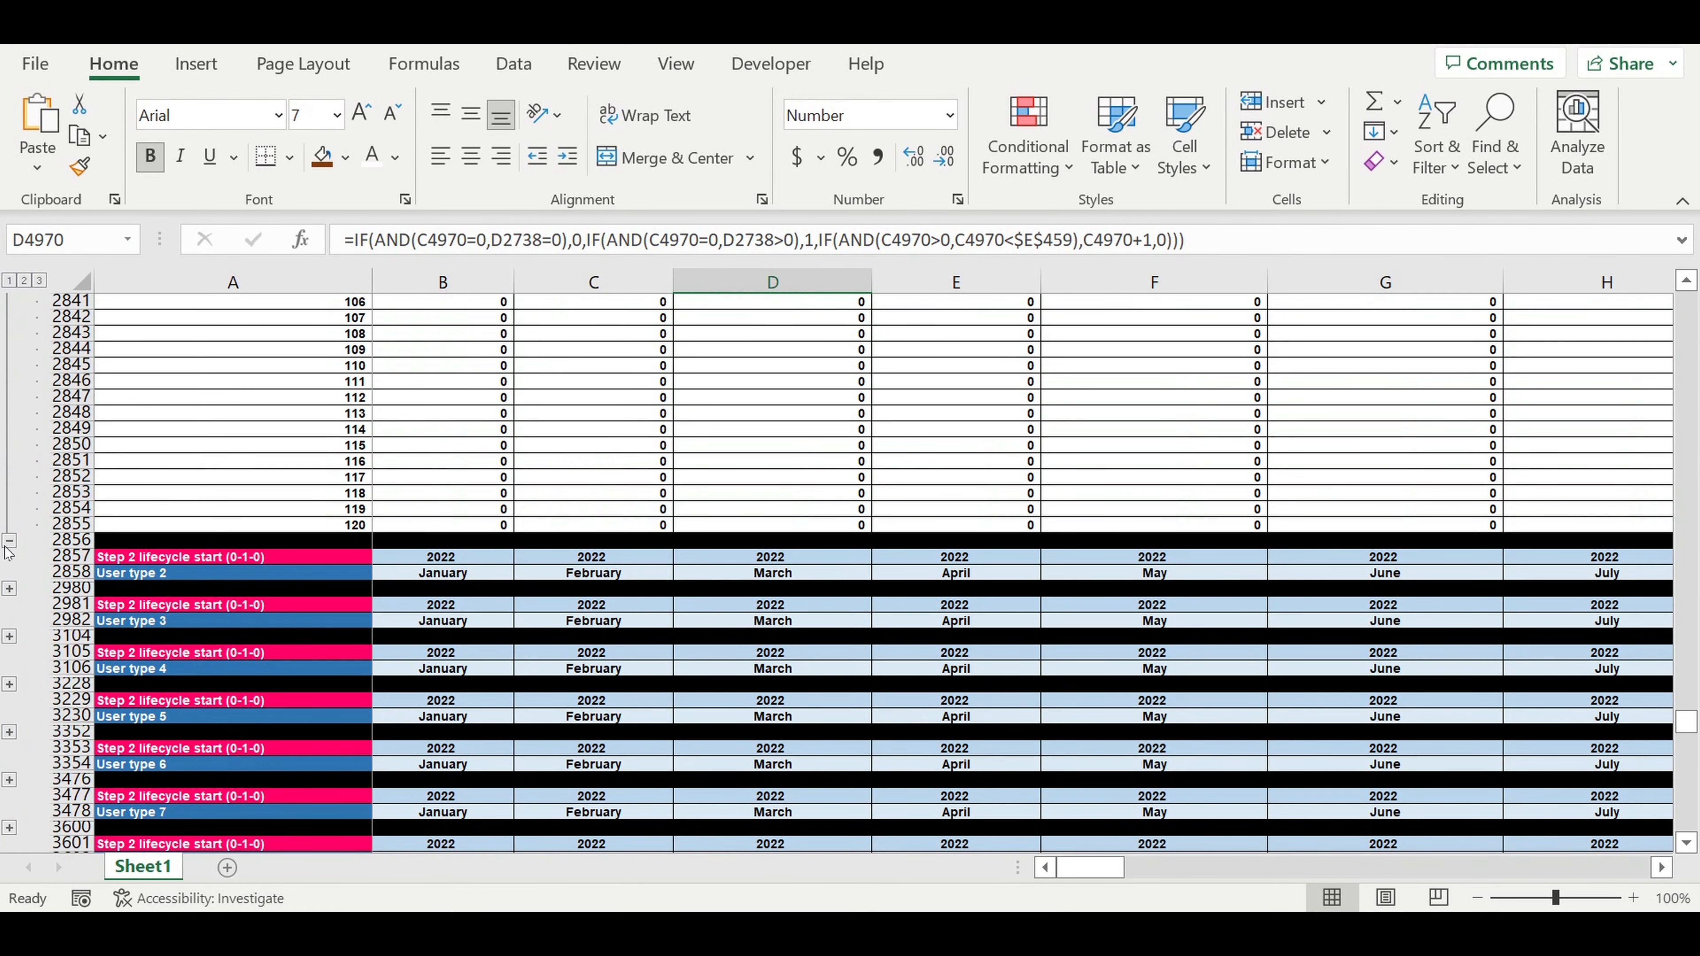
{"action": "left_click", "coordinate": [11, 543]}
Inspect the February value of User type 1 in C482 of the New users structure in timeline table.
{"action": "scroll", "coordinate": [565, 616], "scroll_direction": "up", "scroll_amount": 20}
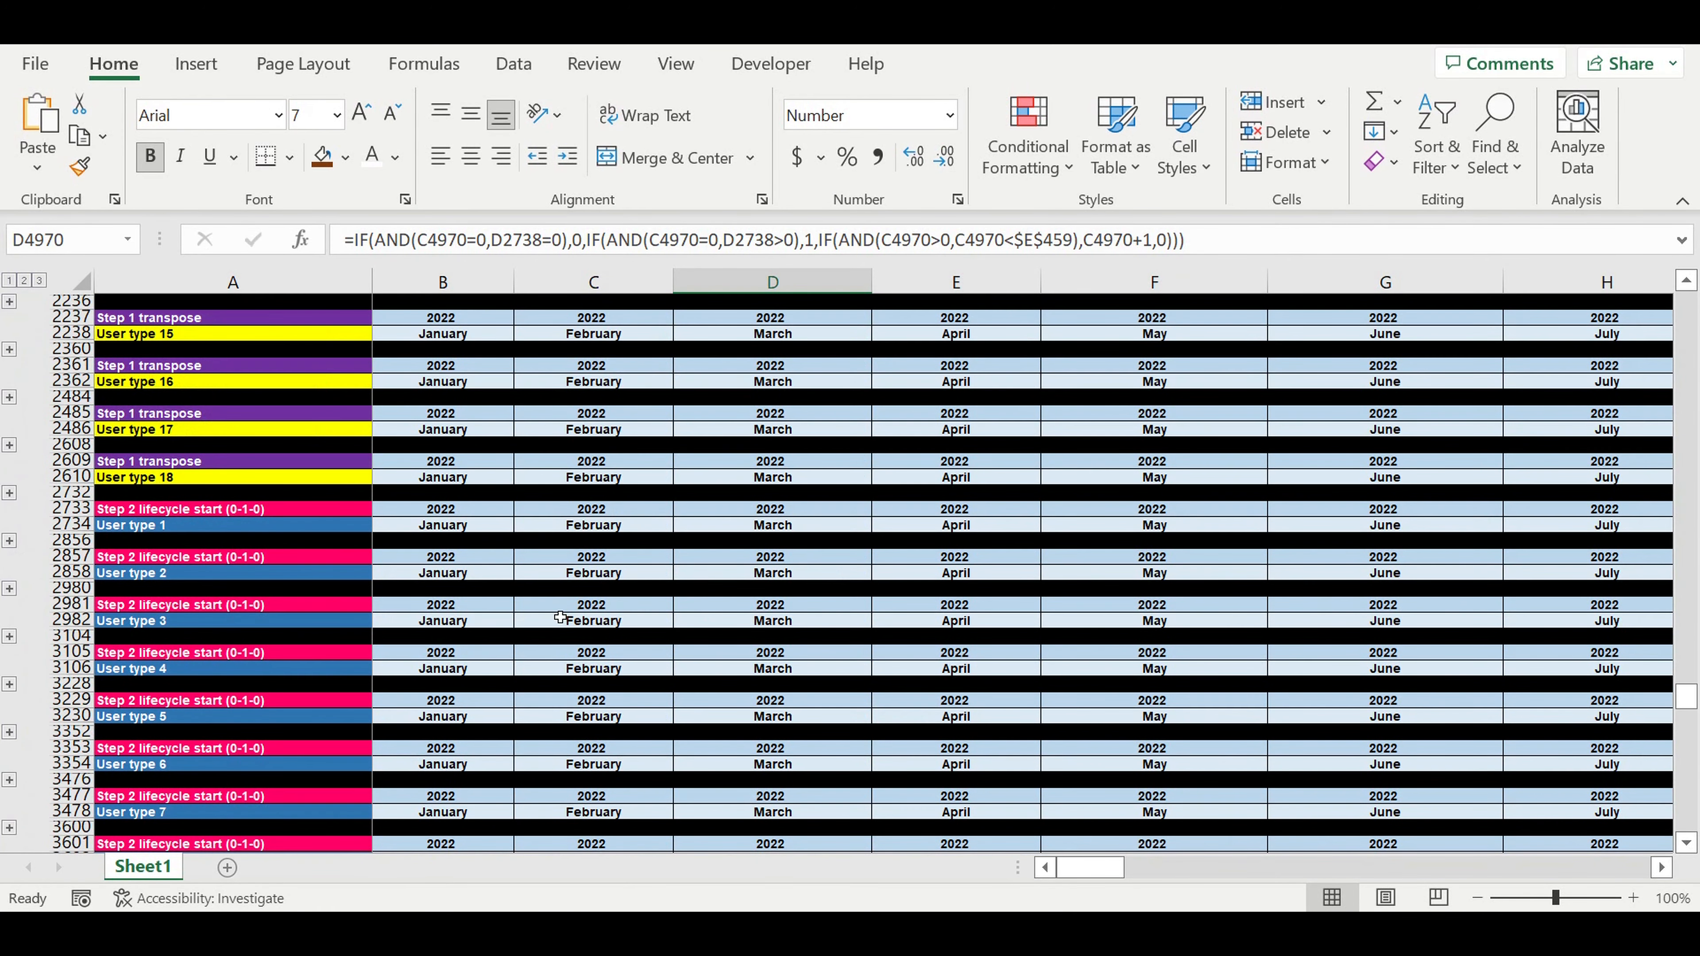
{"action": "scroll", "coordinate": [565, 616], "scroll_direction": "up", "scroll_amount": 11}
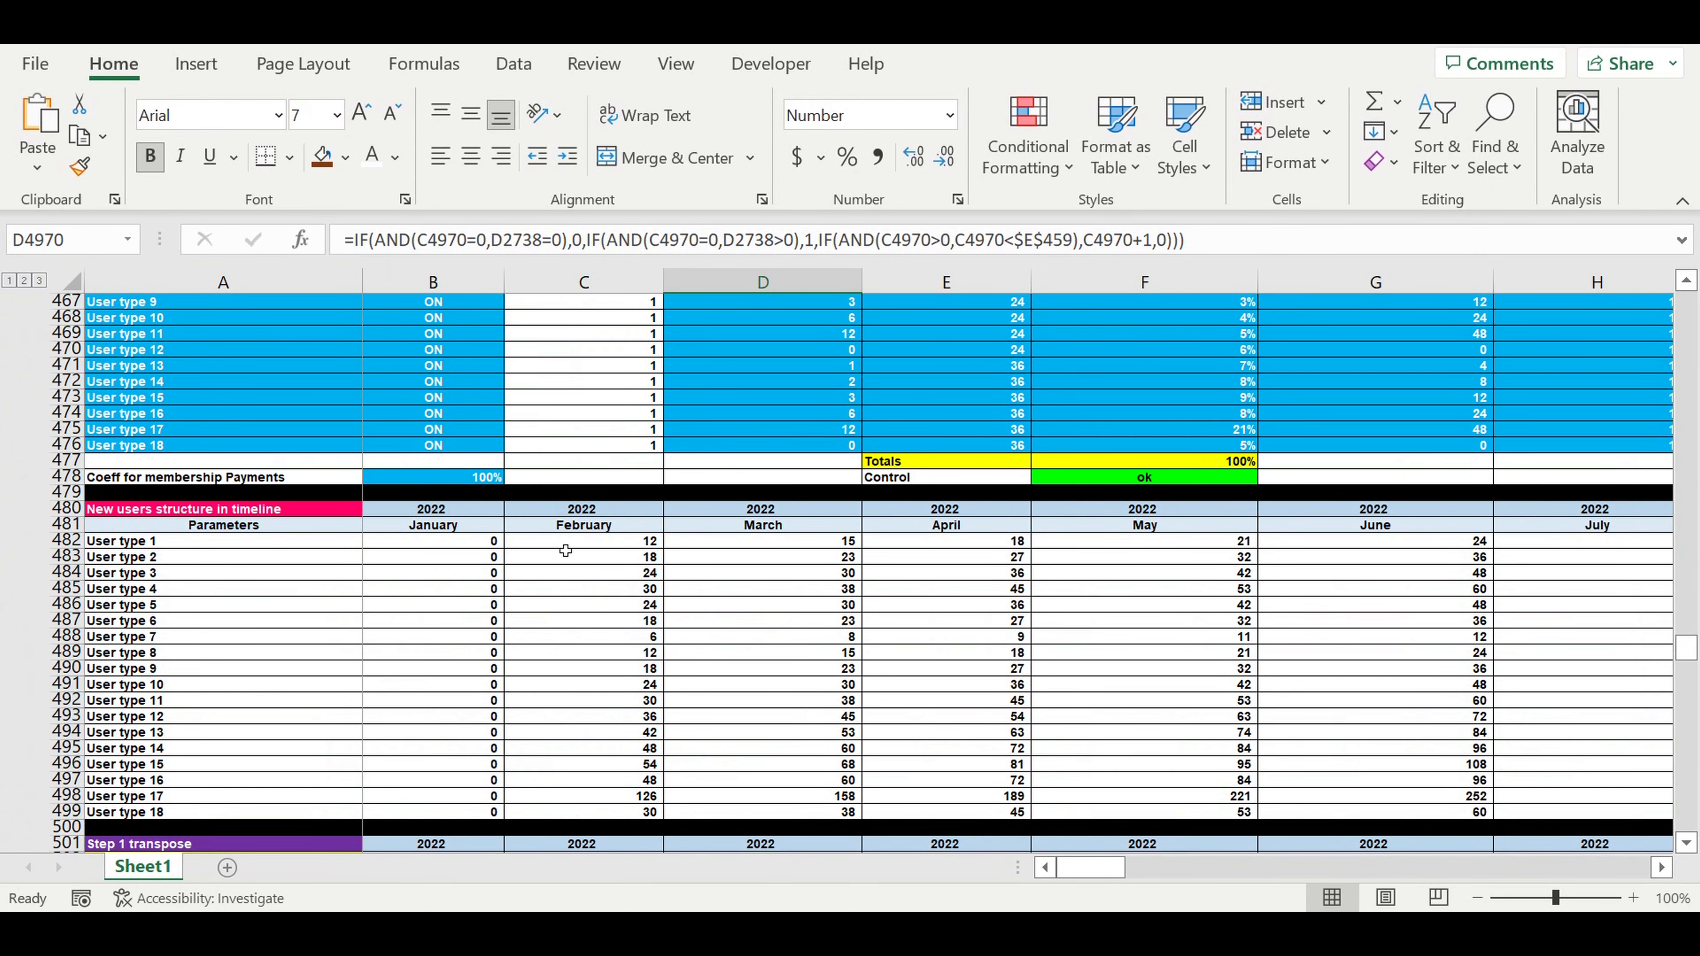
{"action": "left_click", "coordinate": [600, 541]}
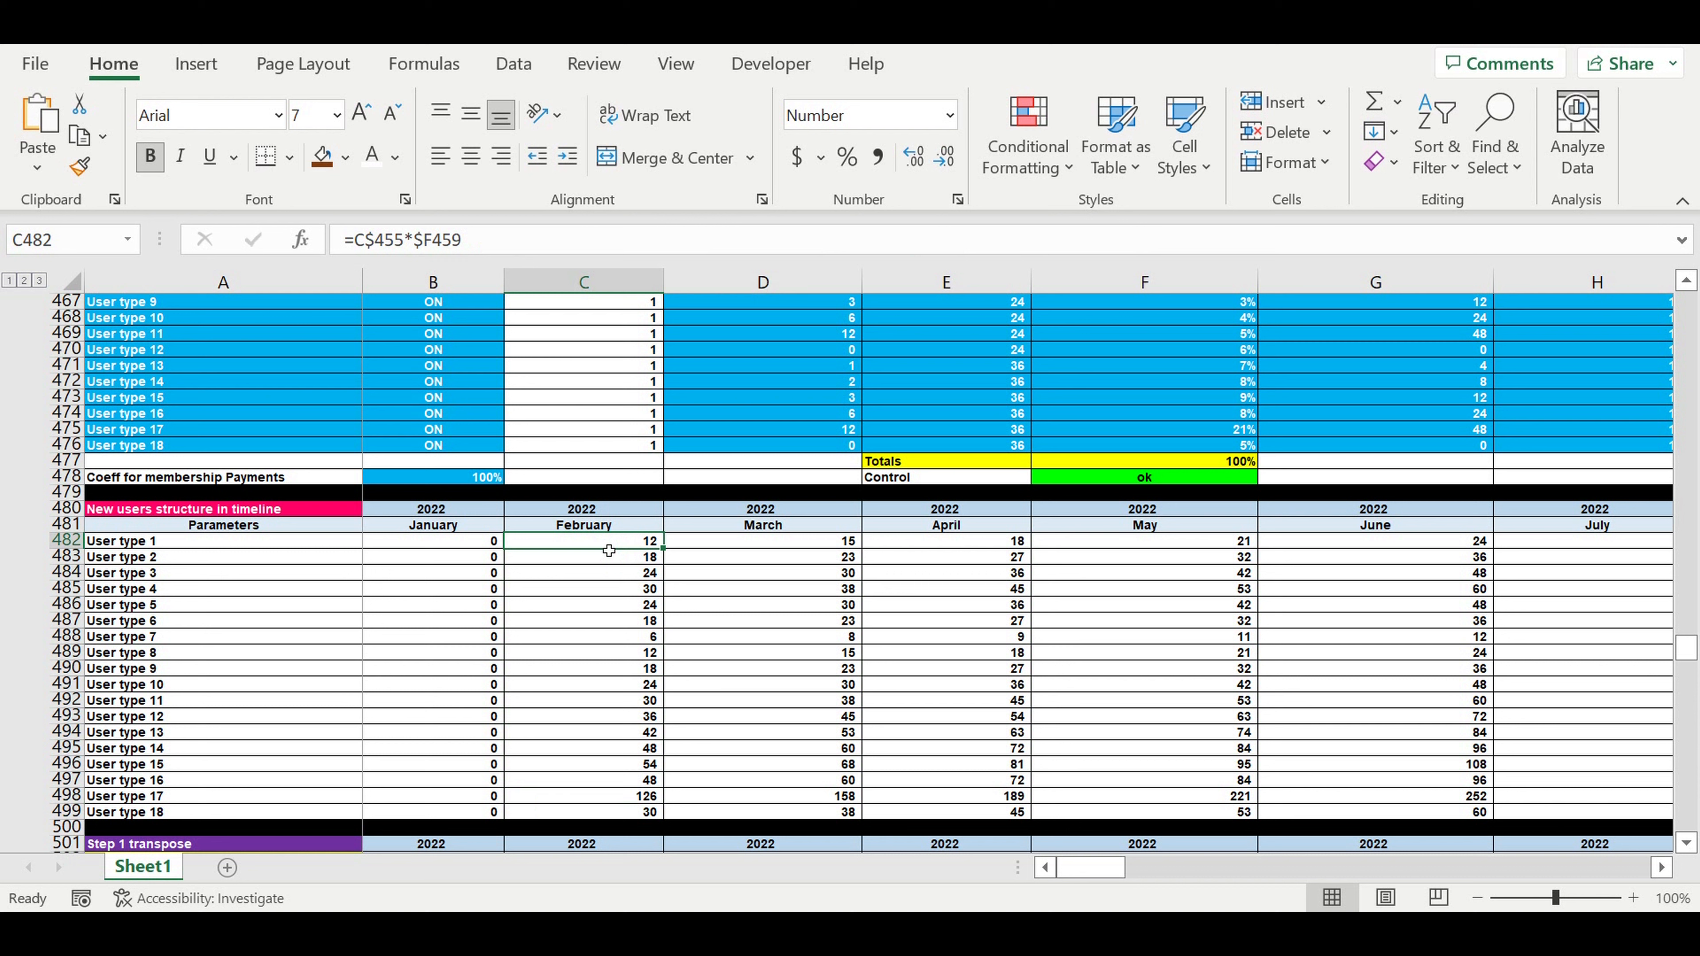
Inspect the user lifecycle length of User type 1 in E459 of the Users types table.
{"action": "scroll", "coordinate": [615, 563], "scroll_direction": "up", "scroll_amount": 4}
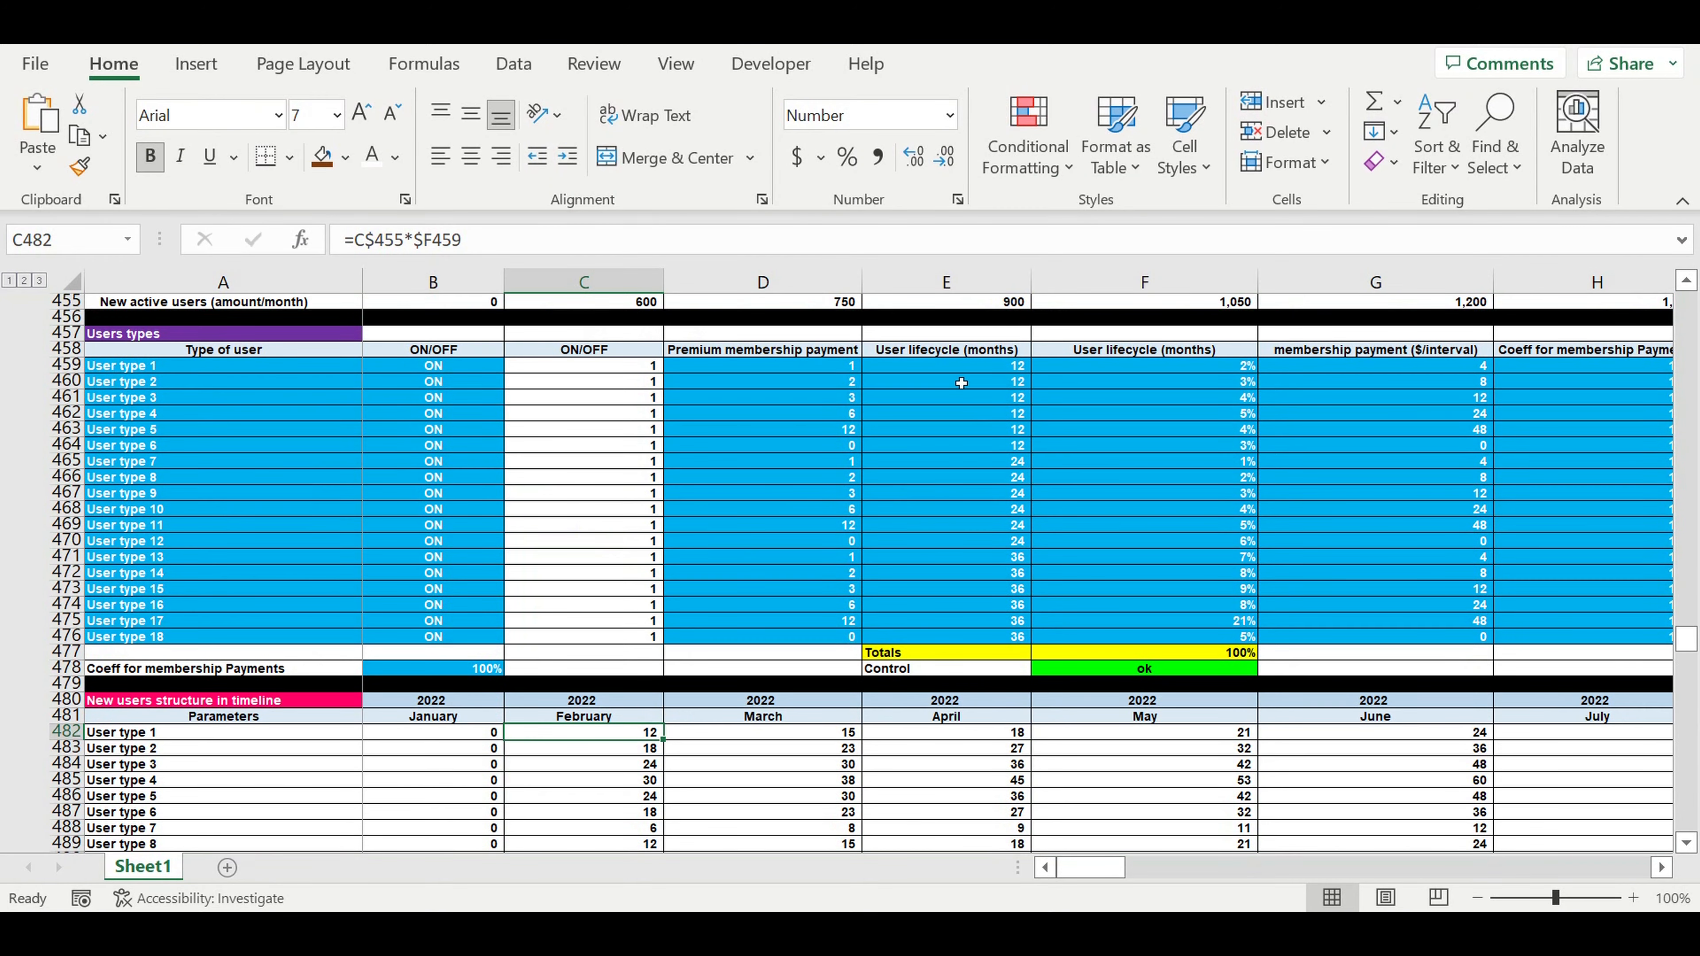
{"action": "left_click", "coordinate": [991, 373]}
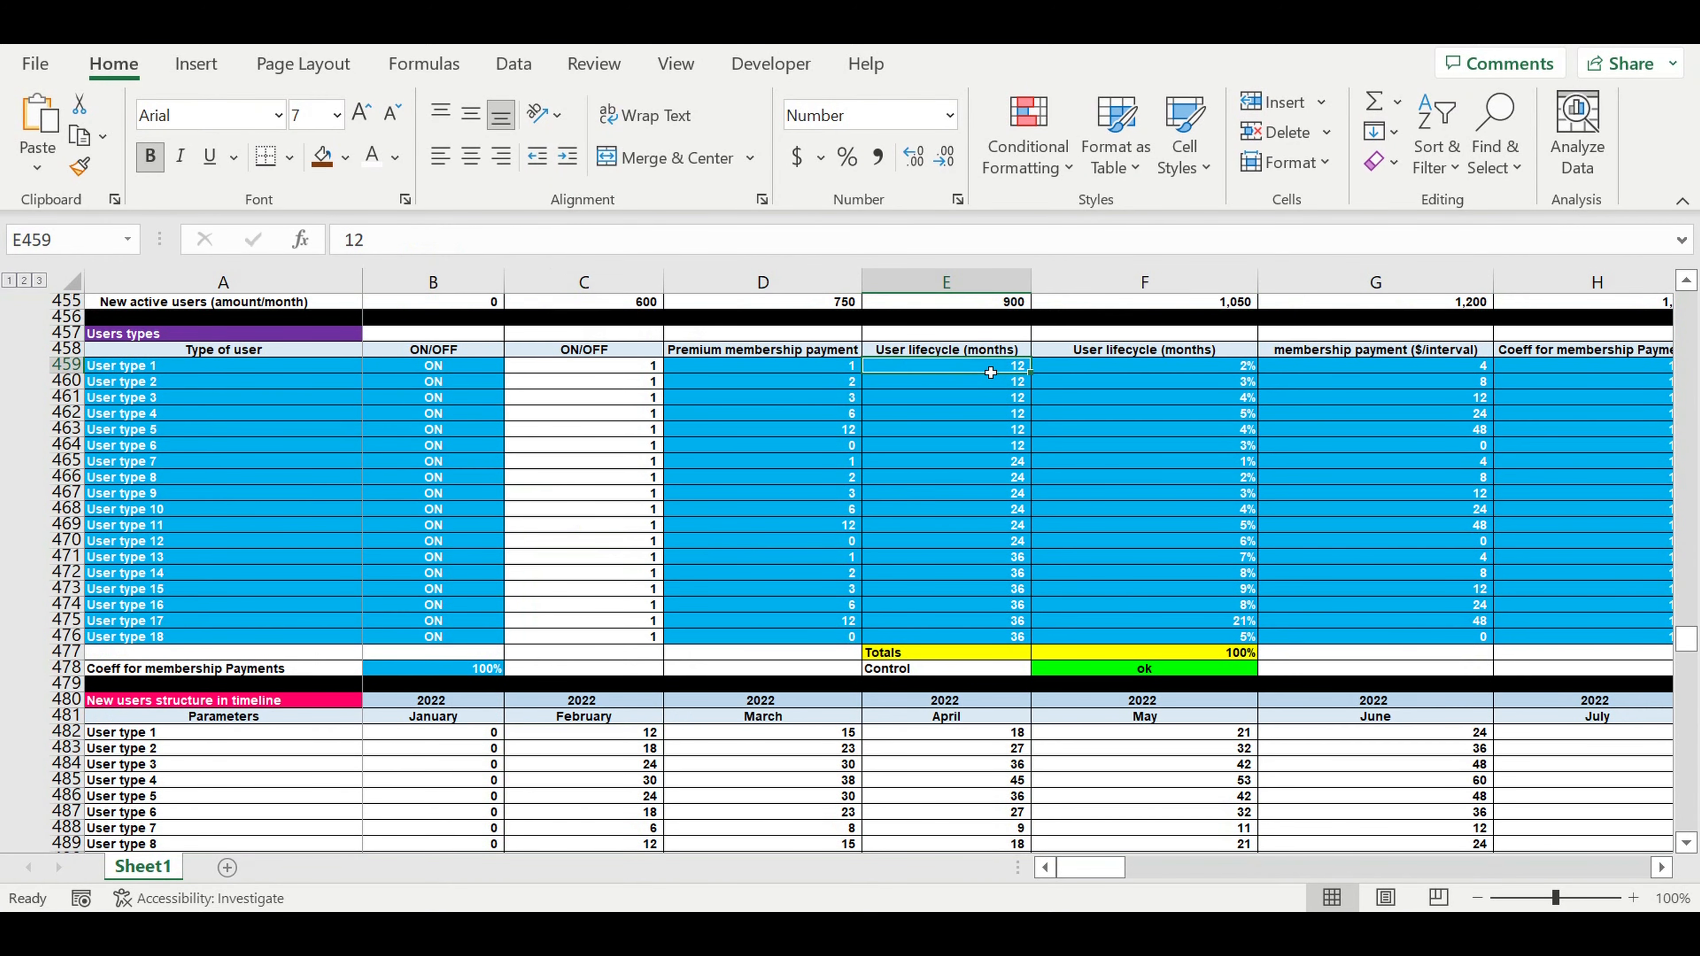
{"action": "scroll", "coordinate": [682, 782], "scroll_direction": "down", "scroll_amount": 14}
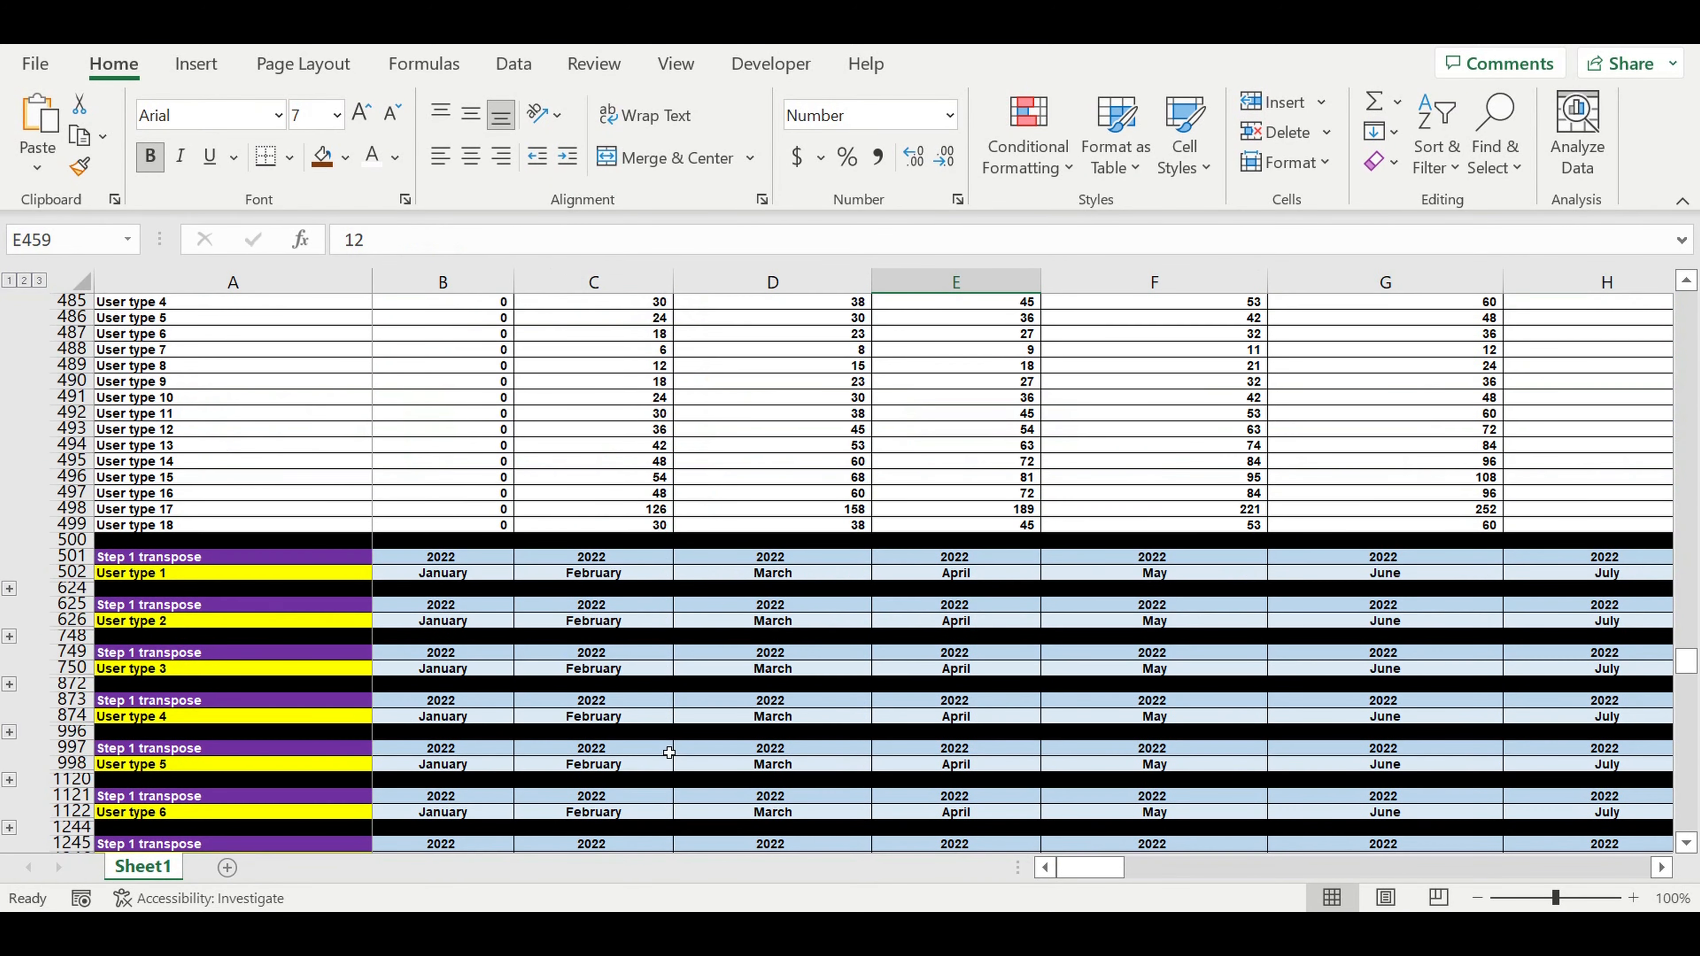
{"action": "scroll", "coordinate": [669, 750], "scroll_direction": "up", "scroll_amount": 4}
Expand the Step 2 User type 1 block and inspect the February lifecycle start formula in C2737.
{"action": "scroll", "coordinate": [159, 685], "scroll_direction": "down", "scroll_amount": 20}
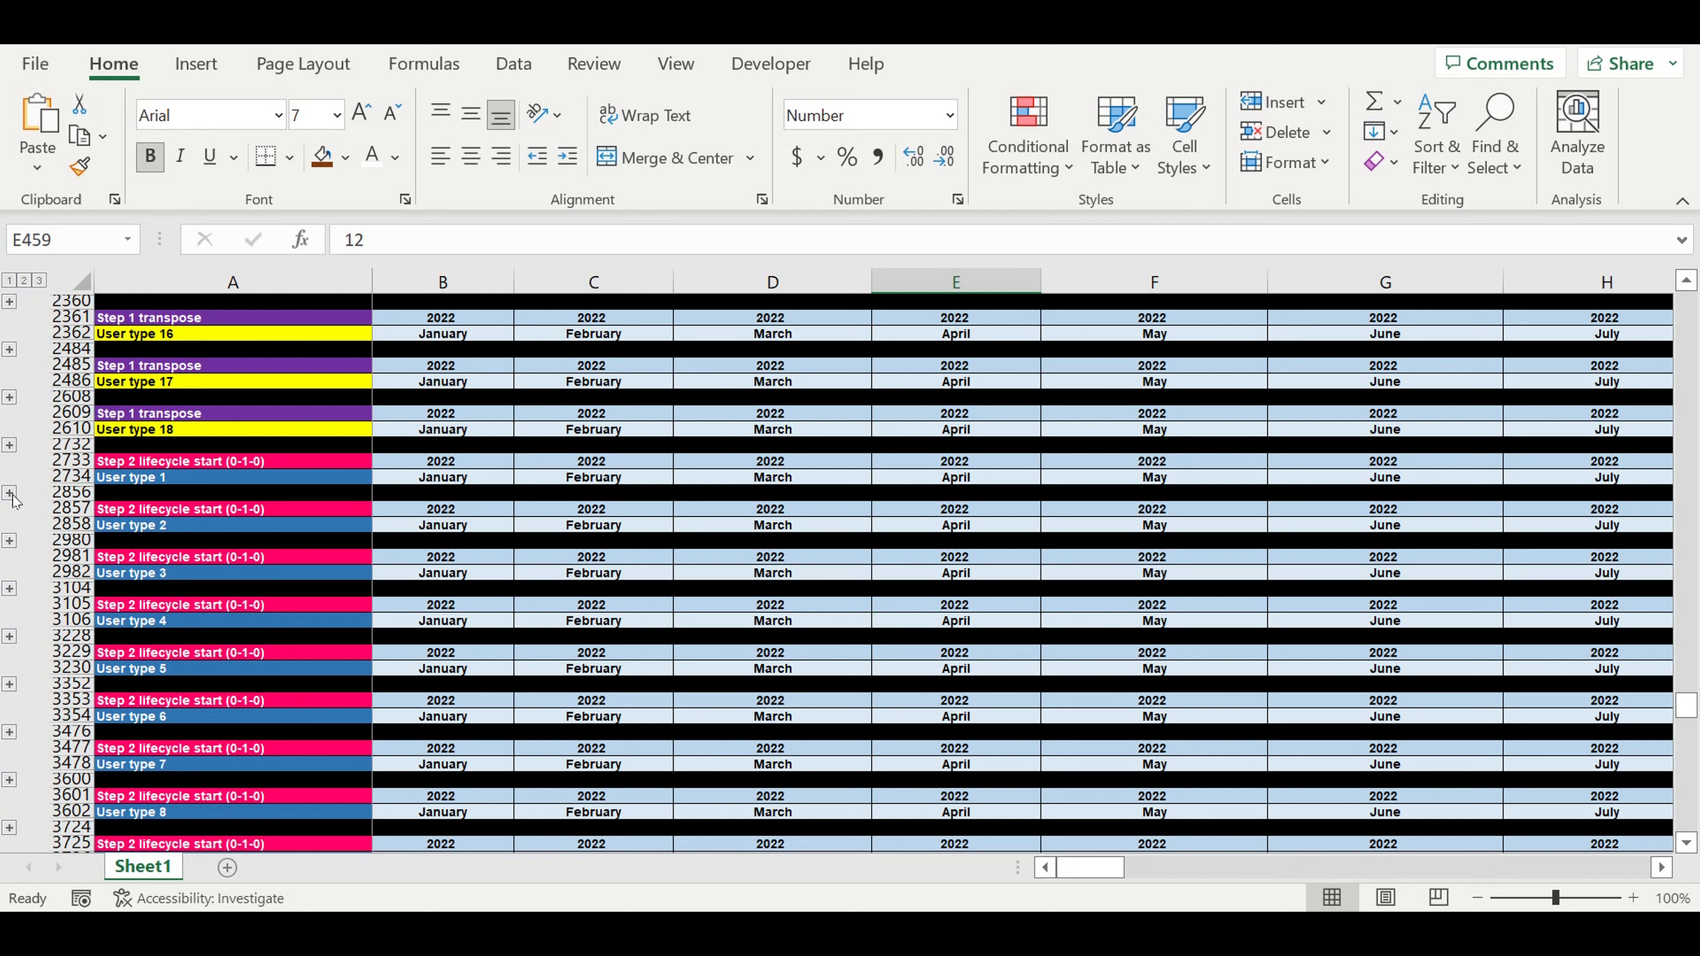
{"action": "left_click", "coordinate": [9, 493]}
{"action": "scroll", "coordinate": [603, 583], "scroll_direction": "down", "scroll_amount": 20}
{"action": "scroll", "coordinate": [647, 589], "scroll_direction": "up", "scroll_amount": 20}
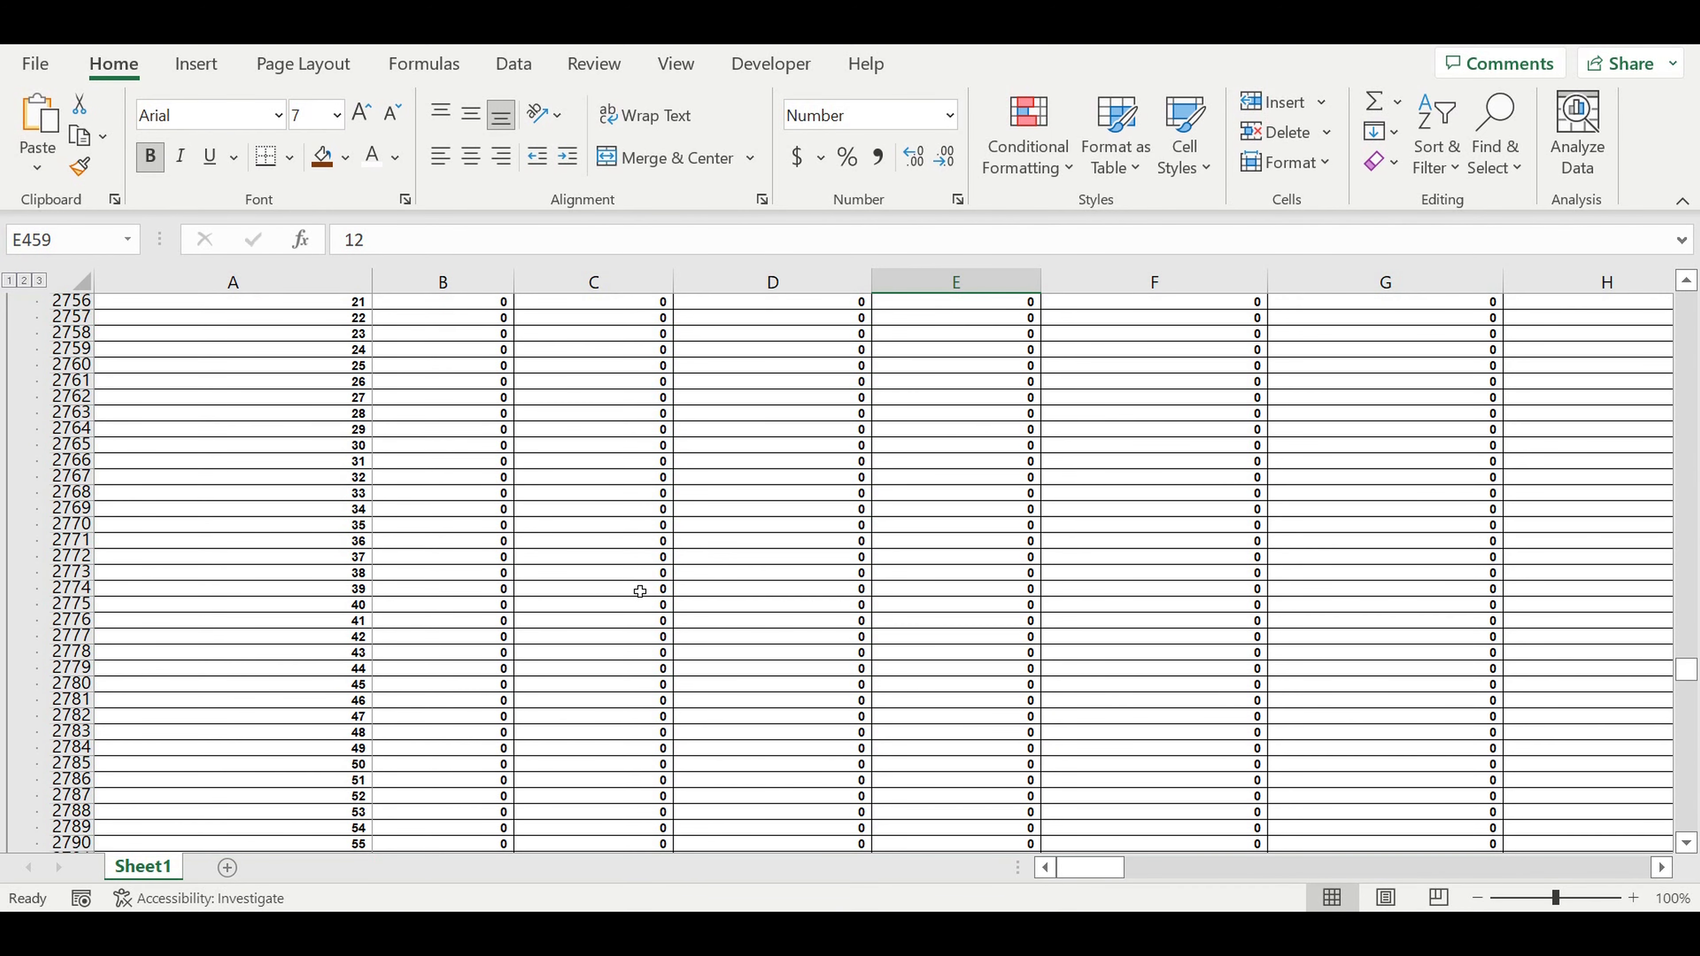
{"action": "left_click", "coordinate": [625, 671]}
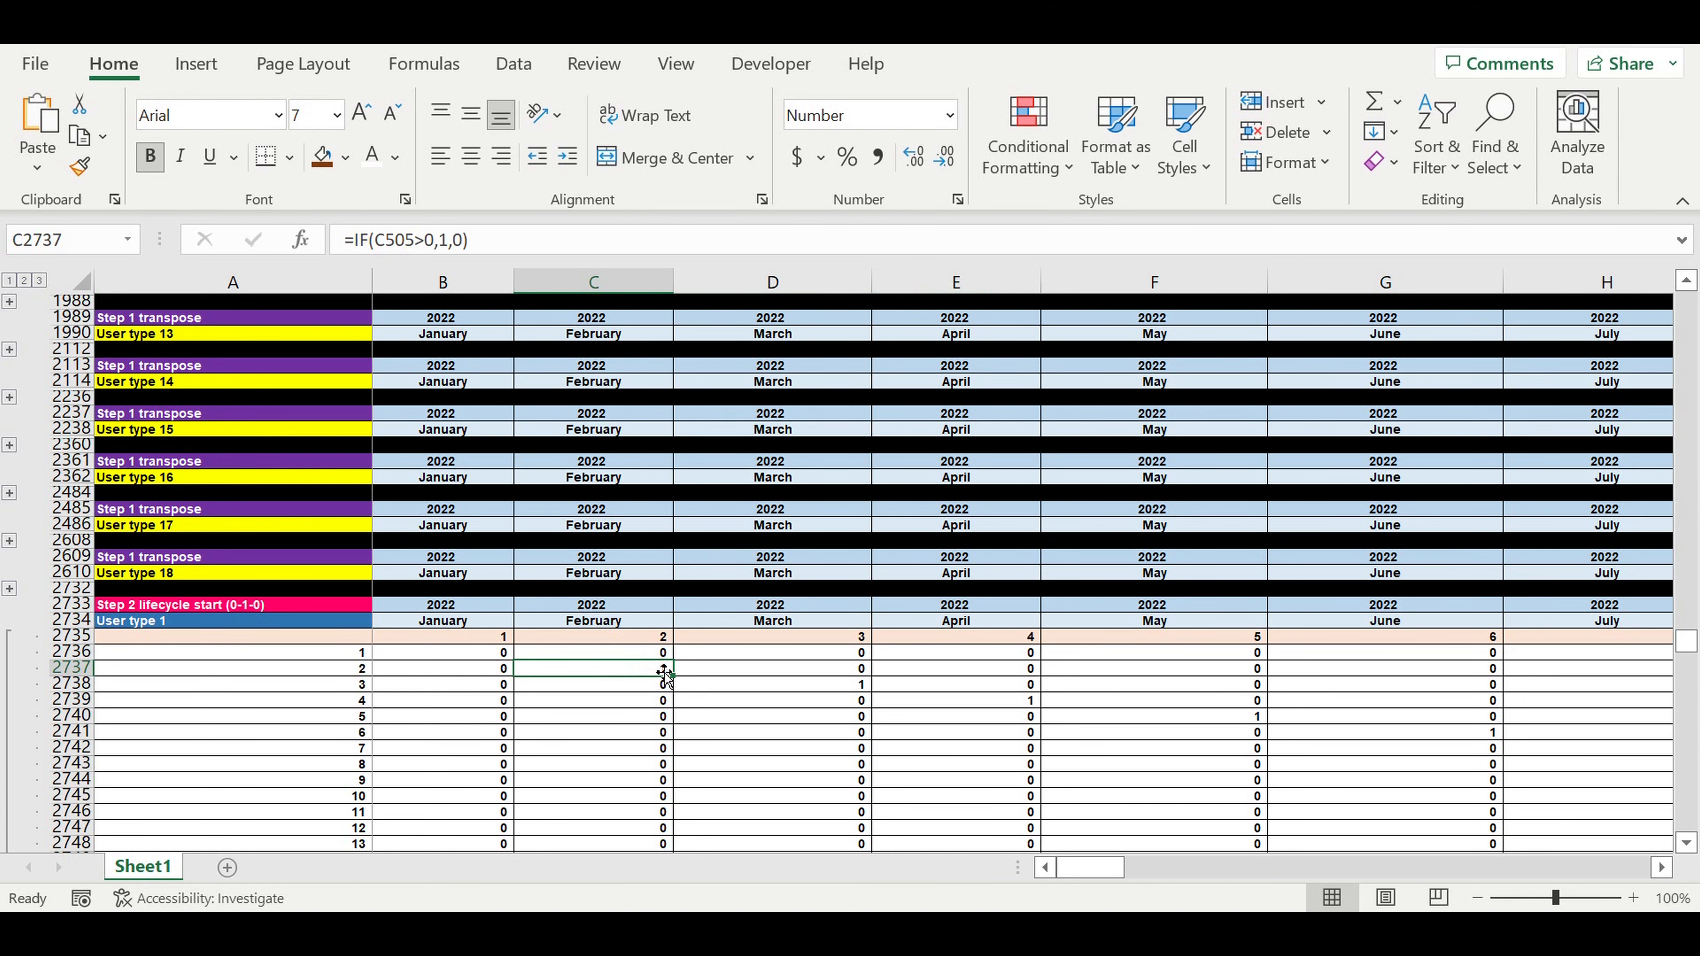
{"action": "scroll", "coordinate": [687, 732], "scroll_direction": "down", "scroll_amount": 20}
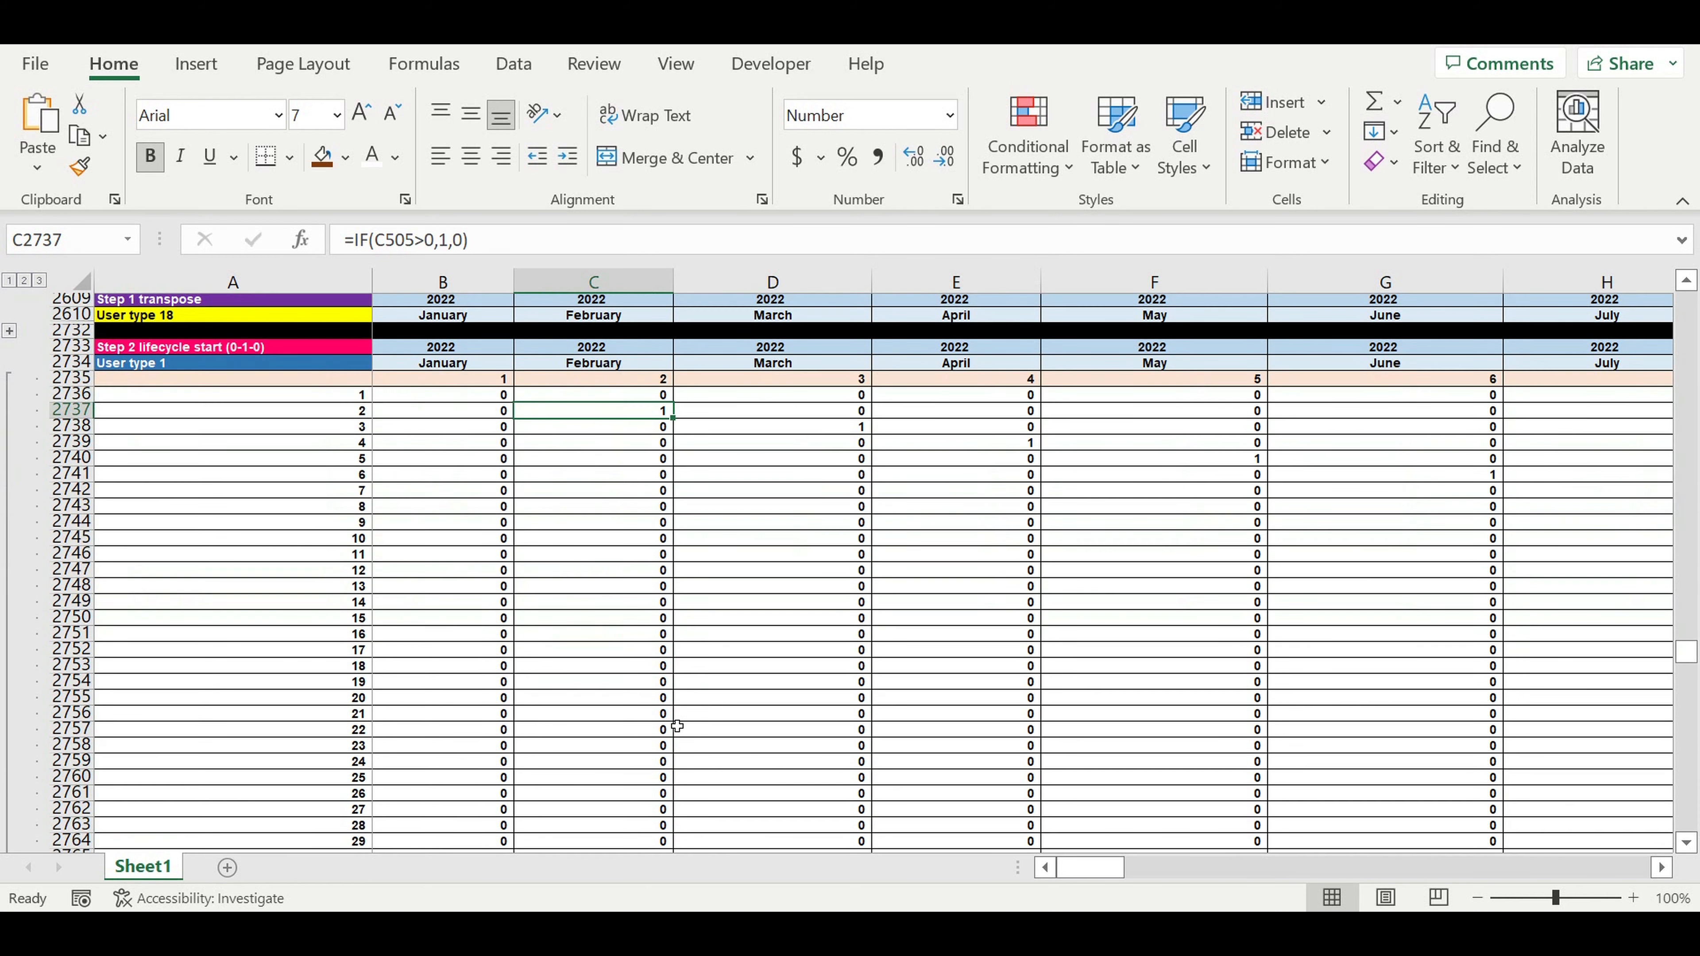
Examine the lifecycle month counting in the Step 3 User type 1 block along row 4969 from C4969 and row 4970 from D4970.
{"action": "scroll", "coordinate": [665, 711], "scroll_direction": "down", "scroll_amount": 20}
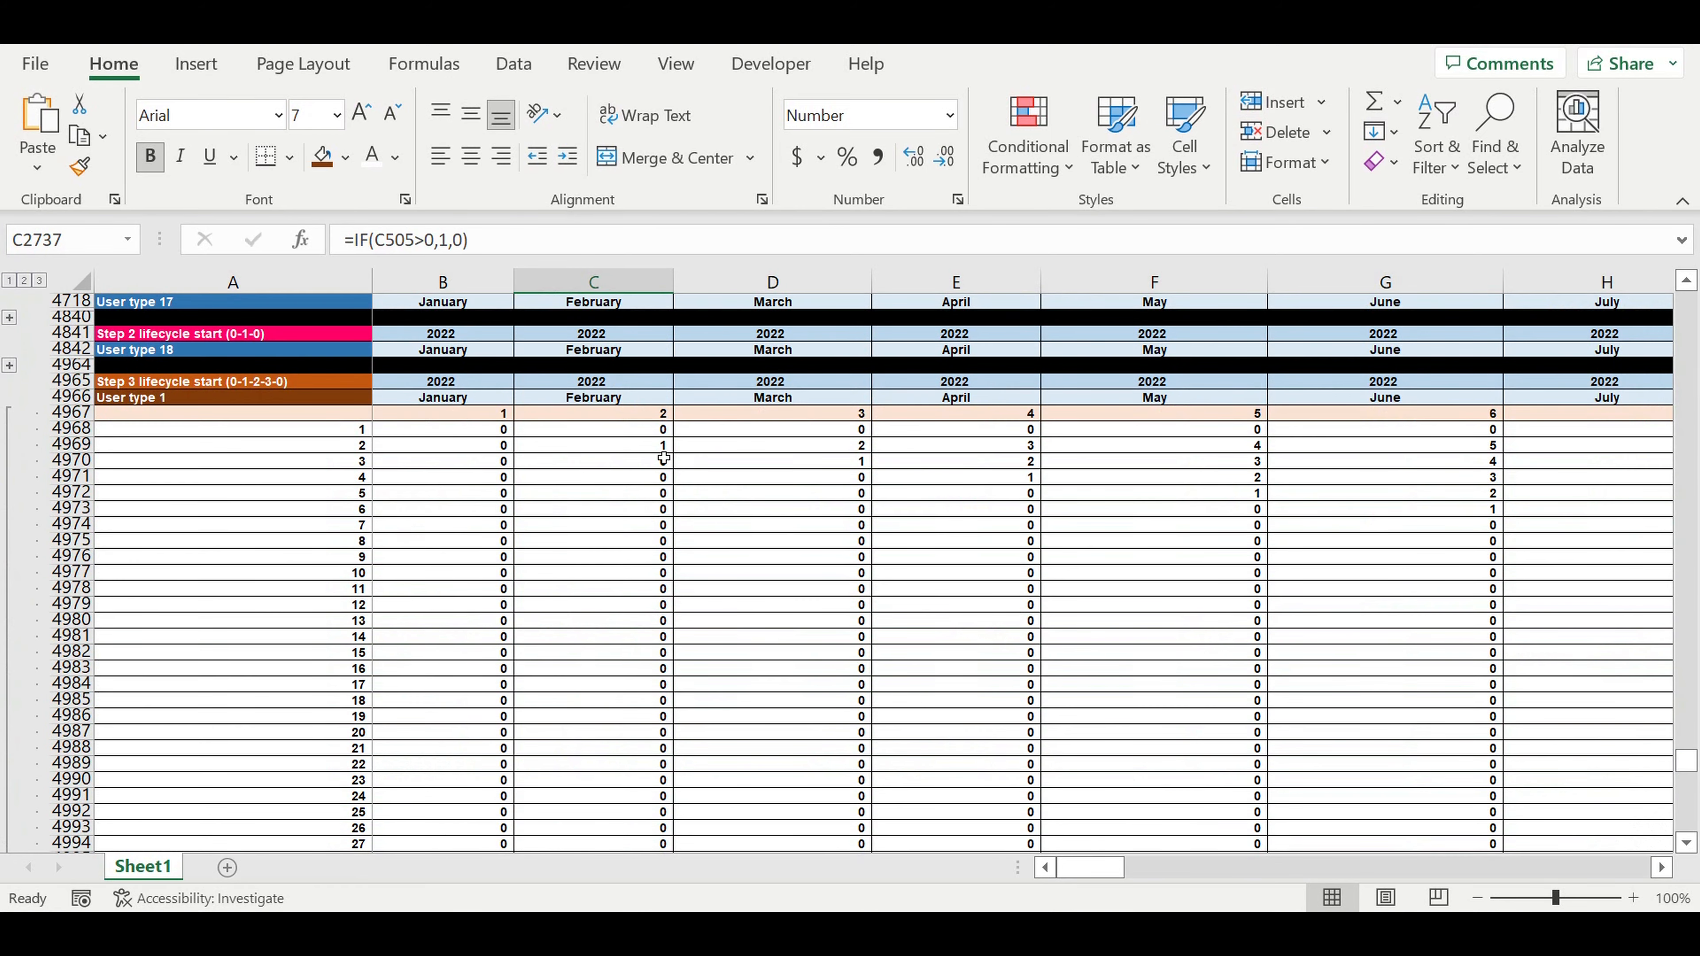
{"action": "left_click_drag", "start_coordinate": [646, 445], "coordinate": [1230, 449]}
{"action": "left_click_drag", "start_coordinate": [1146, 867], "coordinate": [1074, 878]}
{"action": "left_click", "coordinate": [927, 543]}
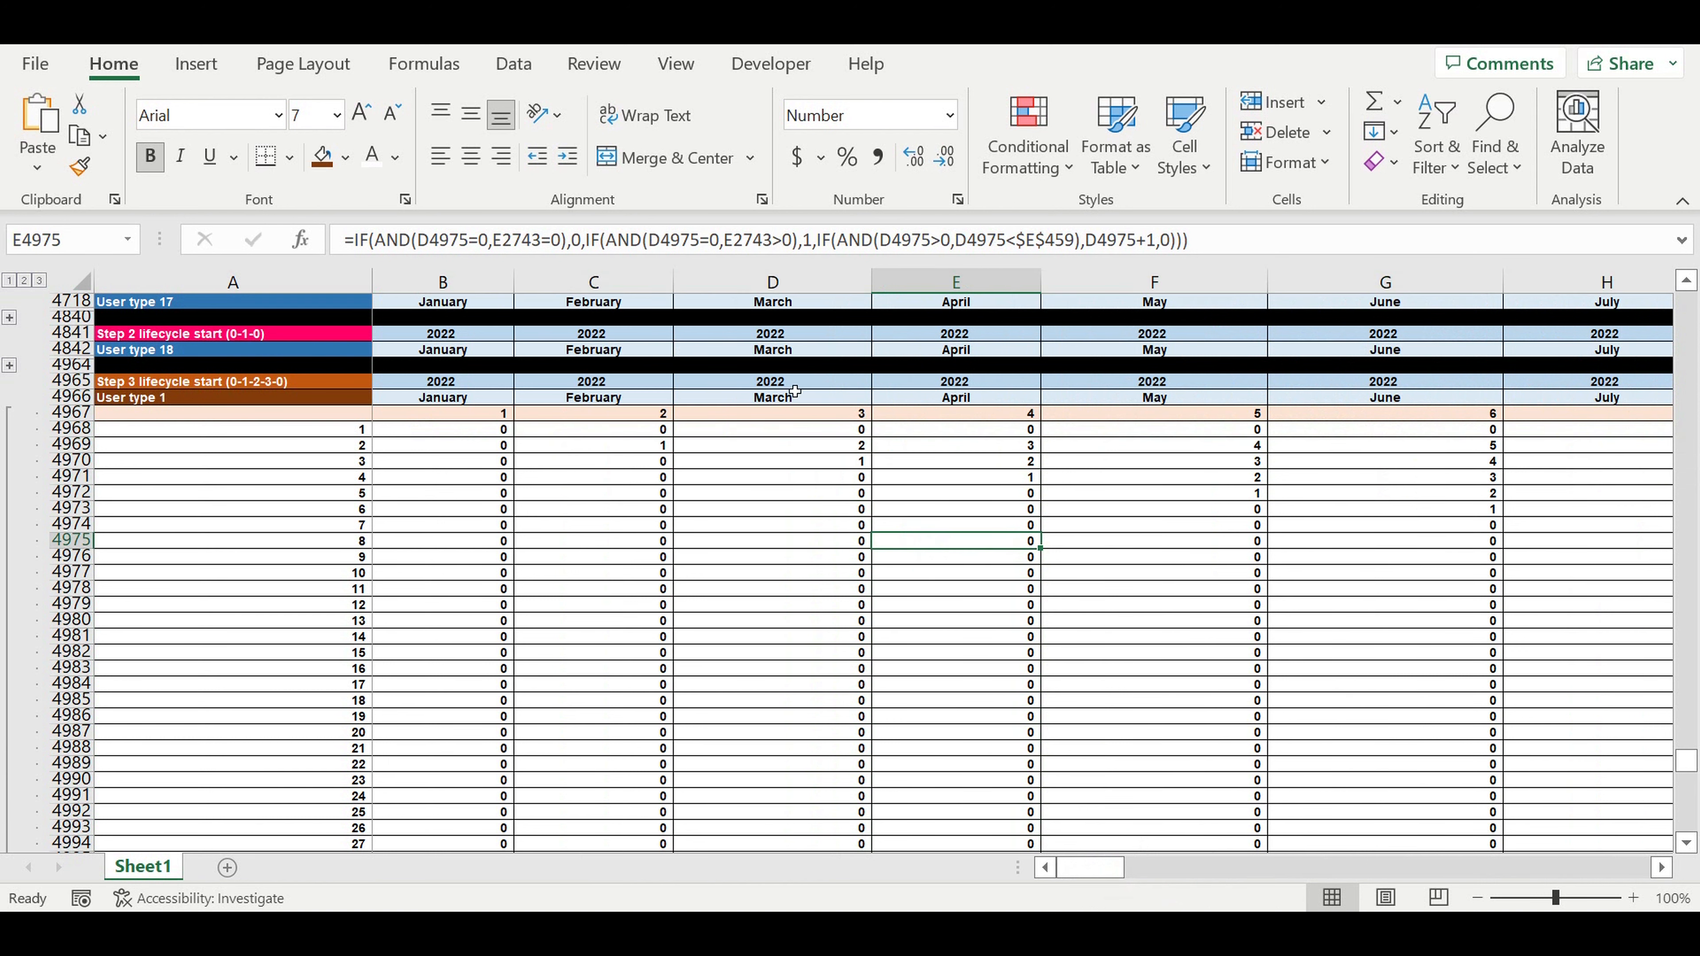
{"action": "left_click_drag", "start_coordinate": [843, 467], "coordinate": [1540, 467]}
{"action": "left_click", "coordinate": [770, 604]}
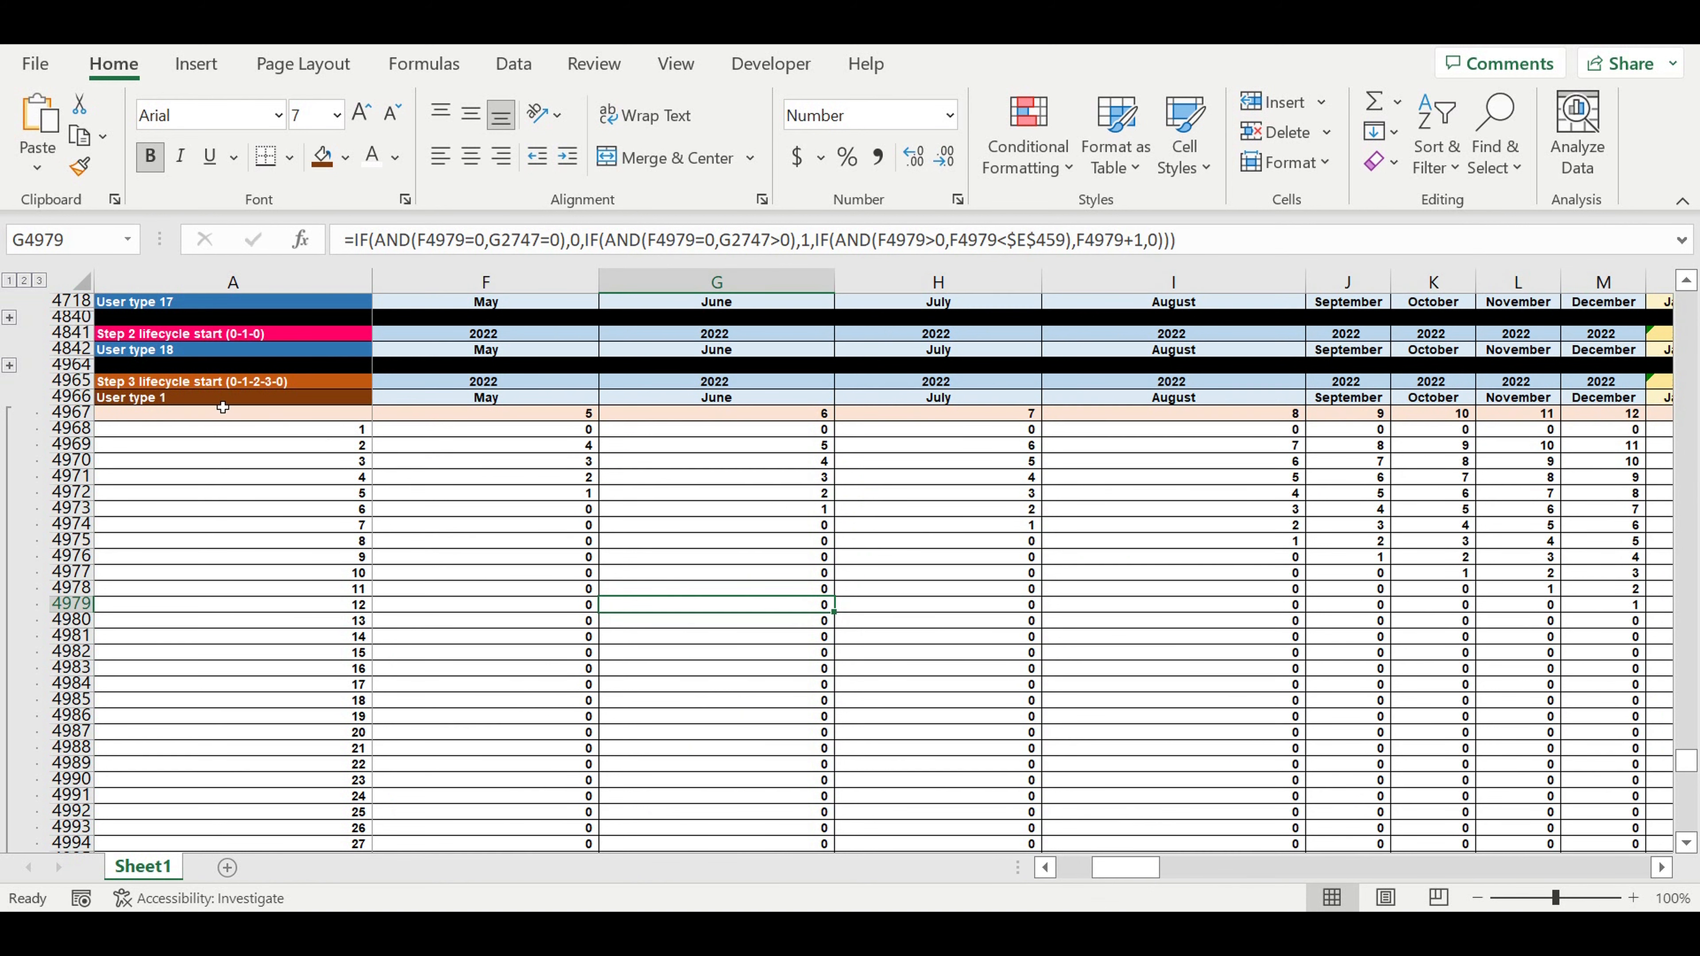
Hide rows 4969 to 5087 of the Step 3 User type 1 block, keeping the headers and first data row visible.
{"action": "left_click", "coordinate": [161, 402]}
{"action": "left_click", "coordinate": [81, 447]}
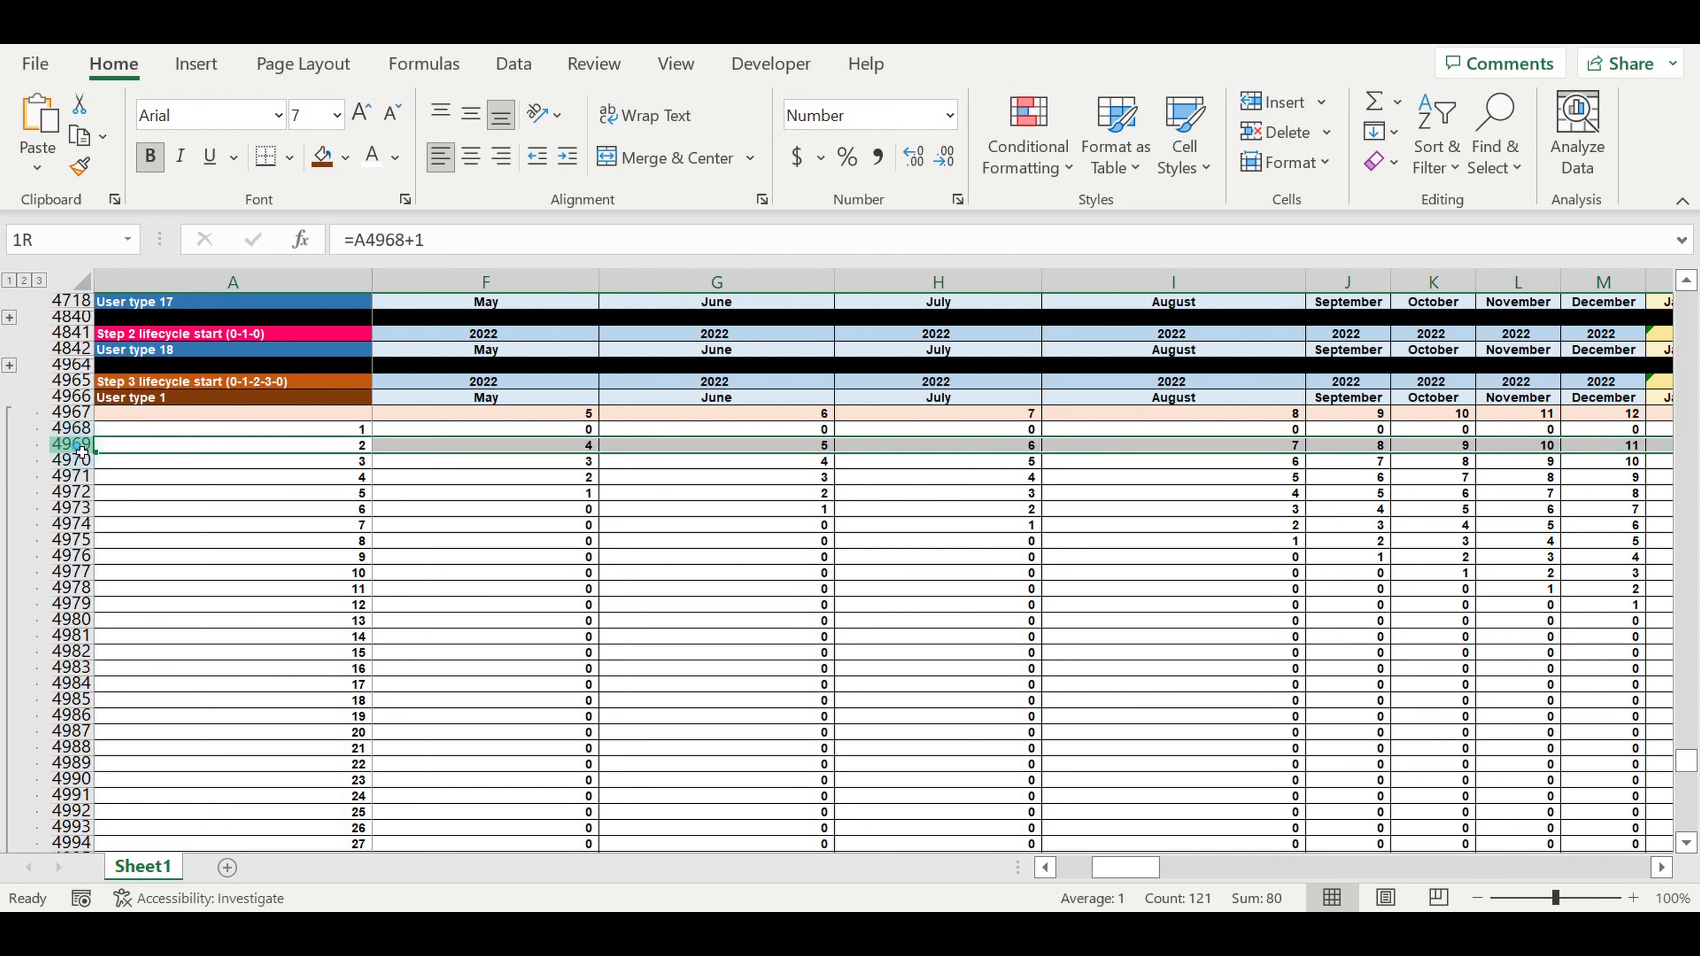
{"action": "left_click_drag", "start_coordinate": [82, 453], "coordinate": [77, 811]}
{"action": "right_click", "coordinate": [67, 743]}
{"action": "left_click", "coordinate": [115, 687]}
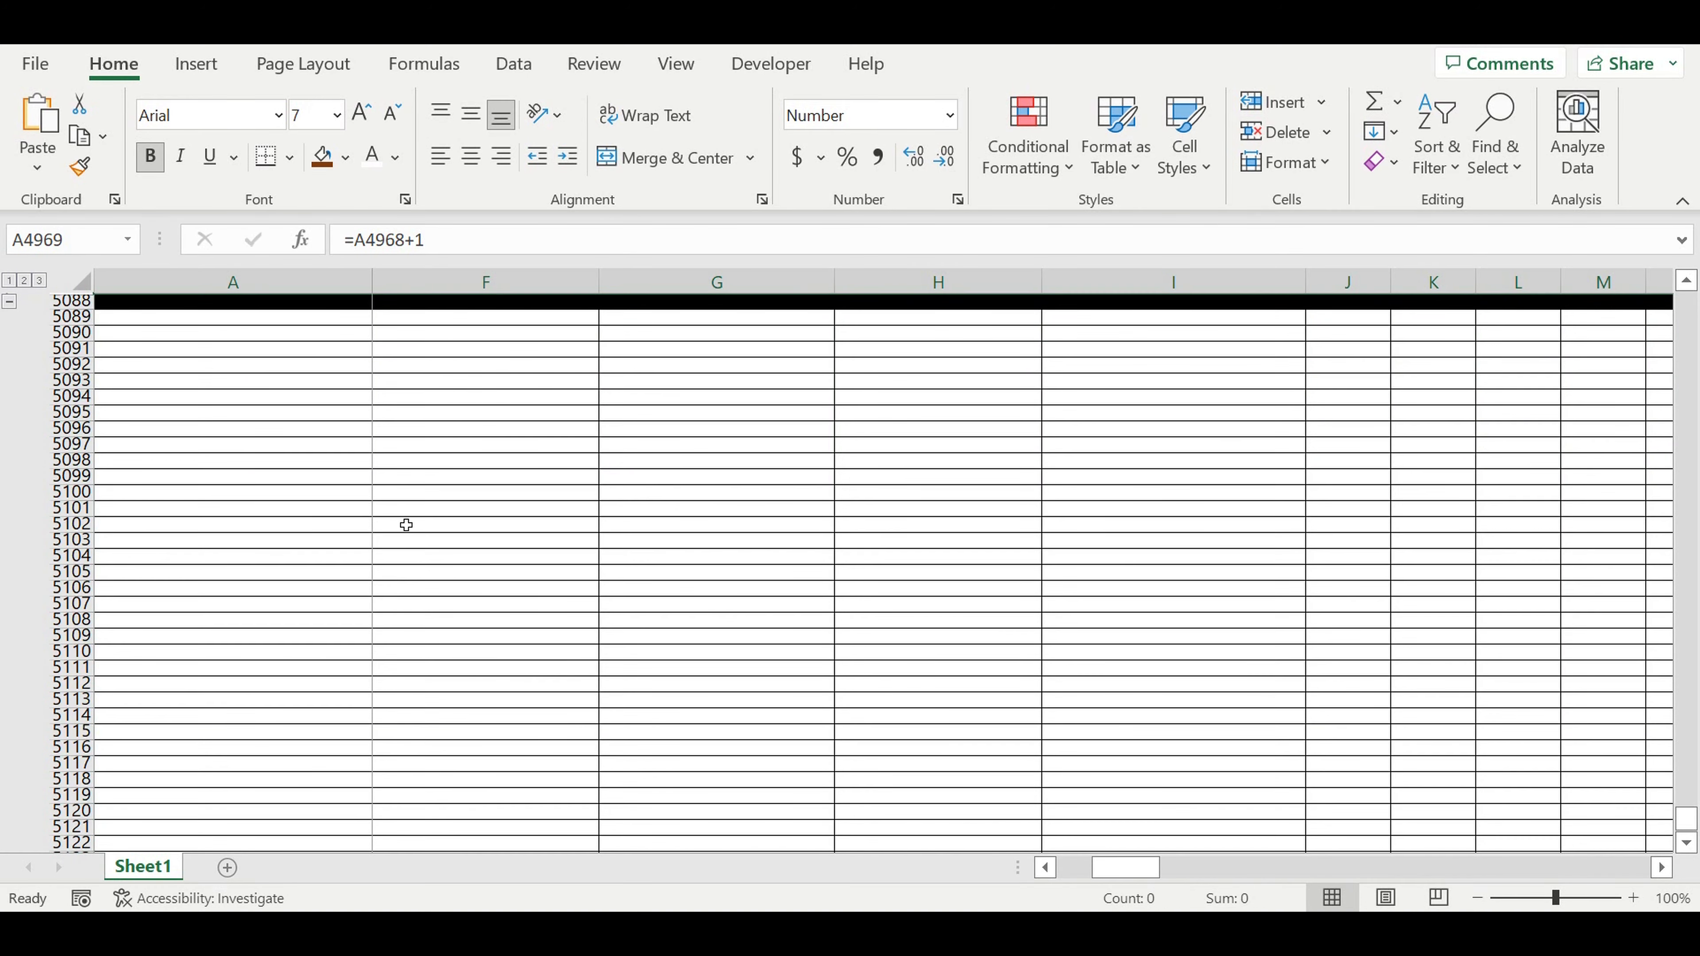
{"action": "scroll", "coordinate": [406, 525], "scroll_direction": "up", "scroll_amount": 5}
{"action": "left_click", "coordinate": [515, 635]}
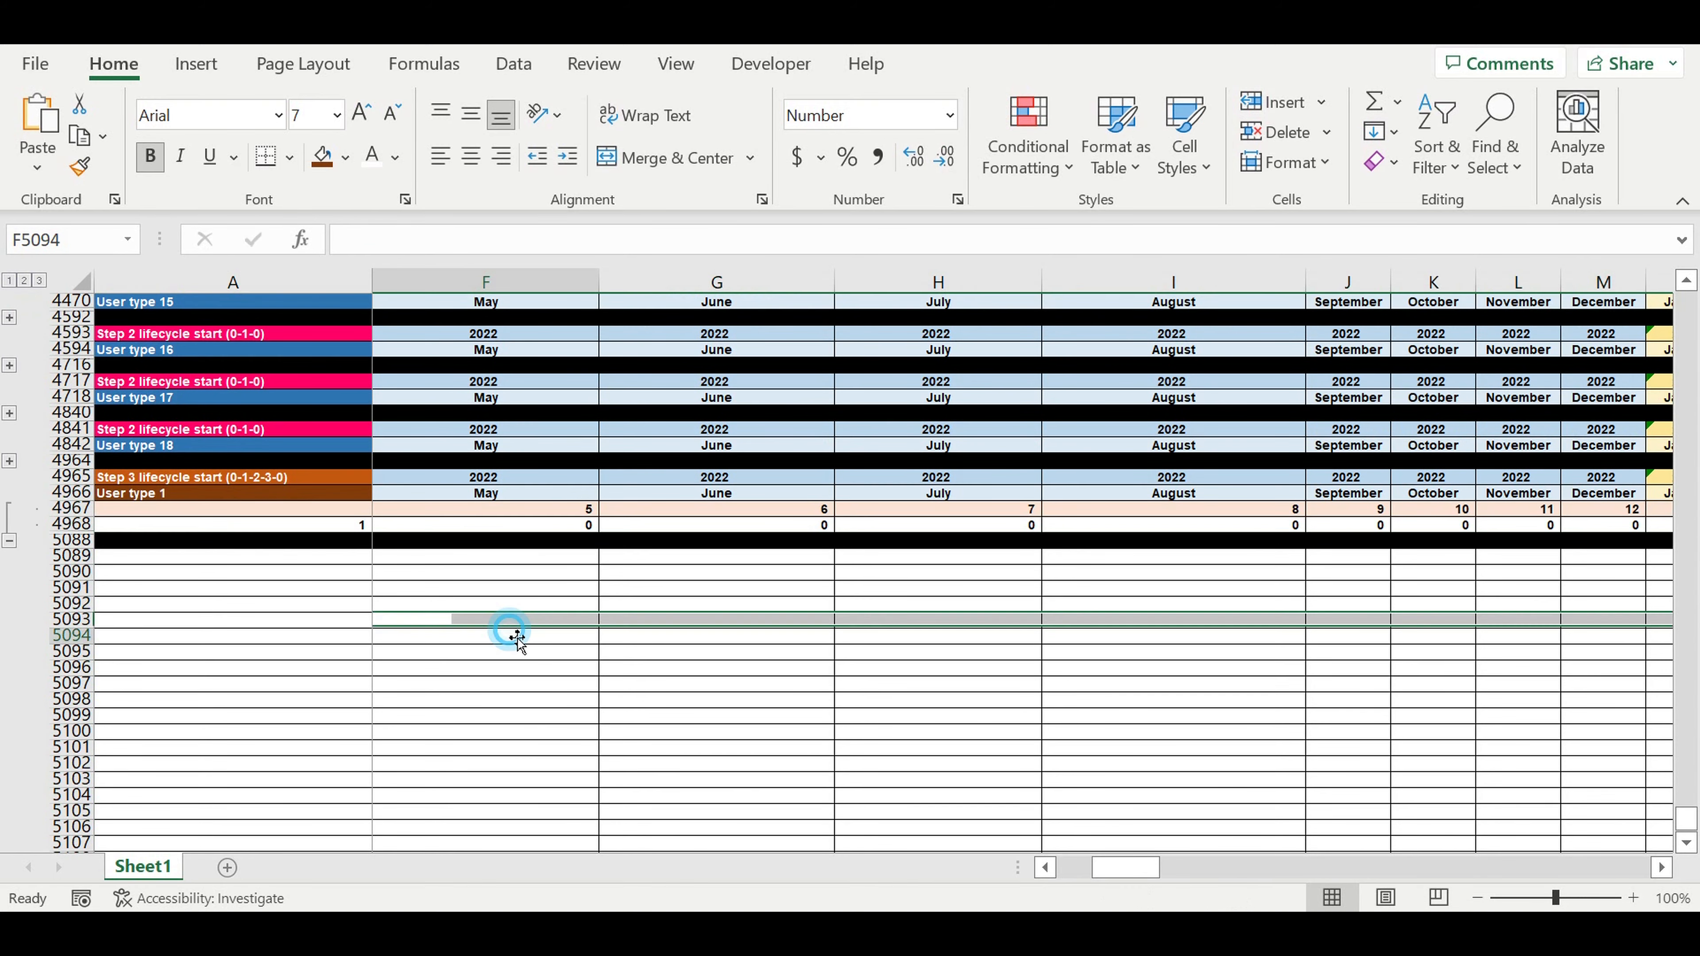
{"action": "left_click", "coordinate": [544, 529]}
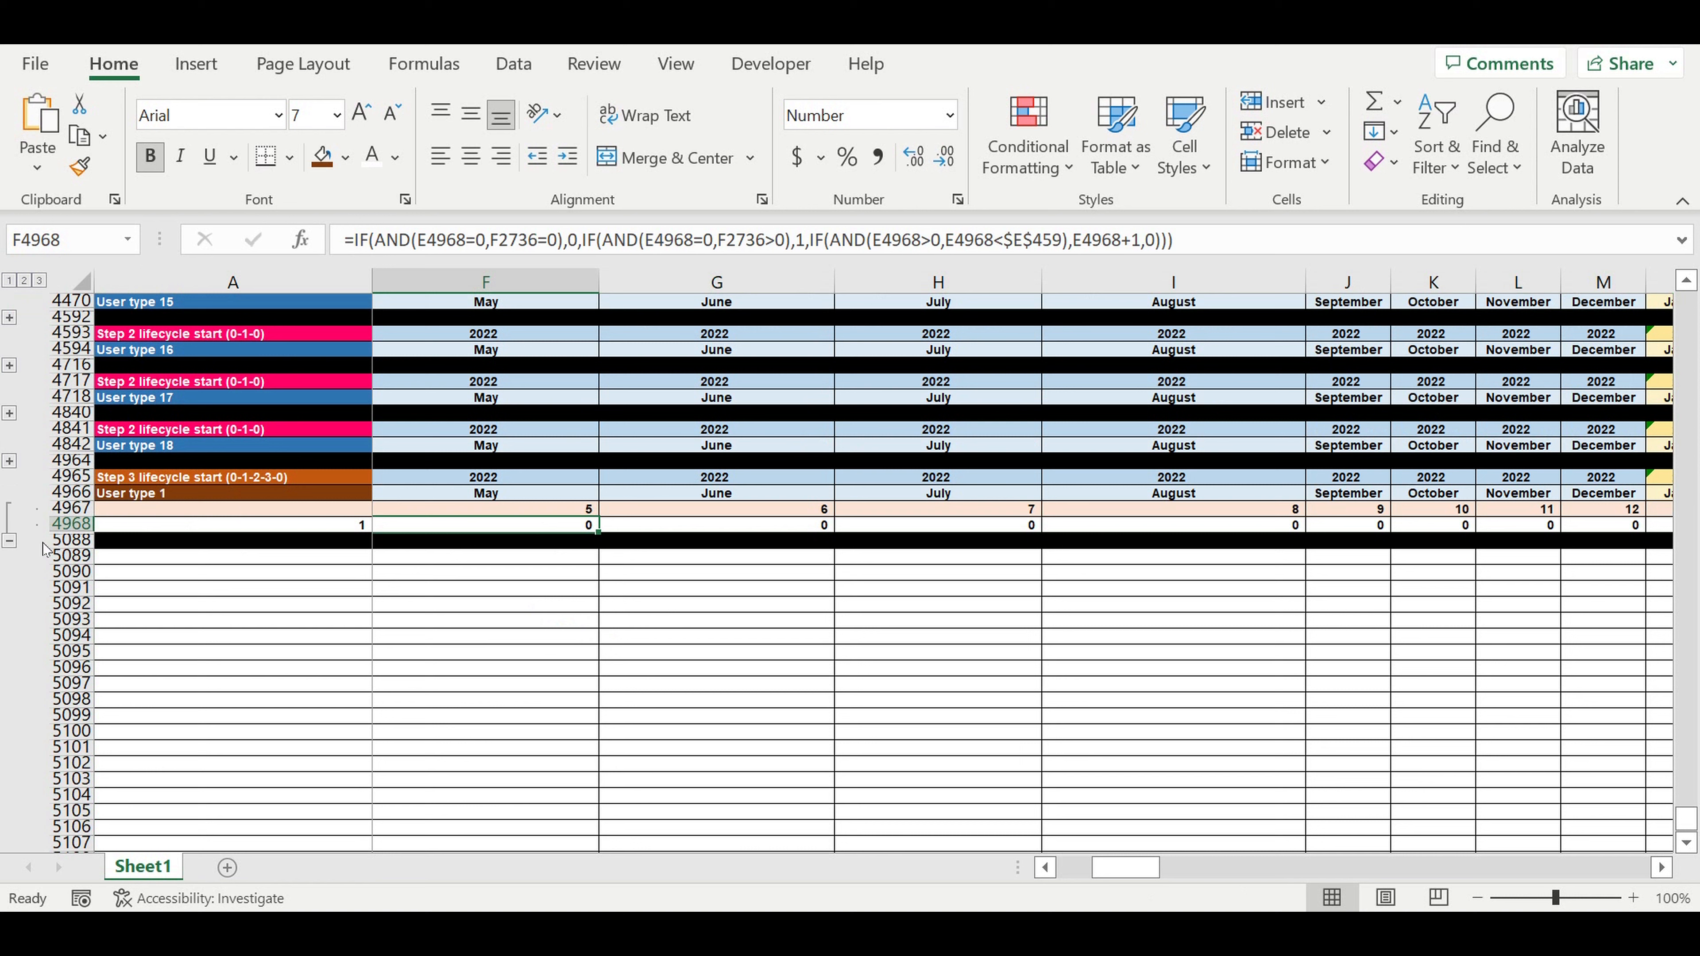
Copy the Step 3 User type 1 block, rows 4965 to 5088, and paste it at A5089 for User type 2.
{"action": "left_click_drag", "start_coordinate": [86, 477], "coordinate": [86, 542]}
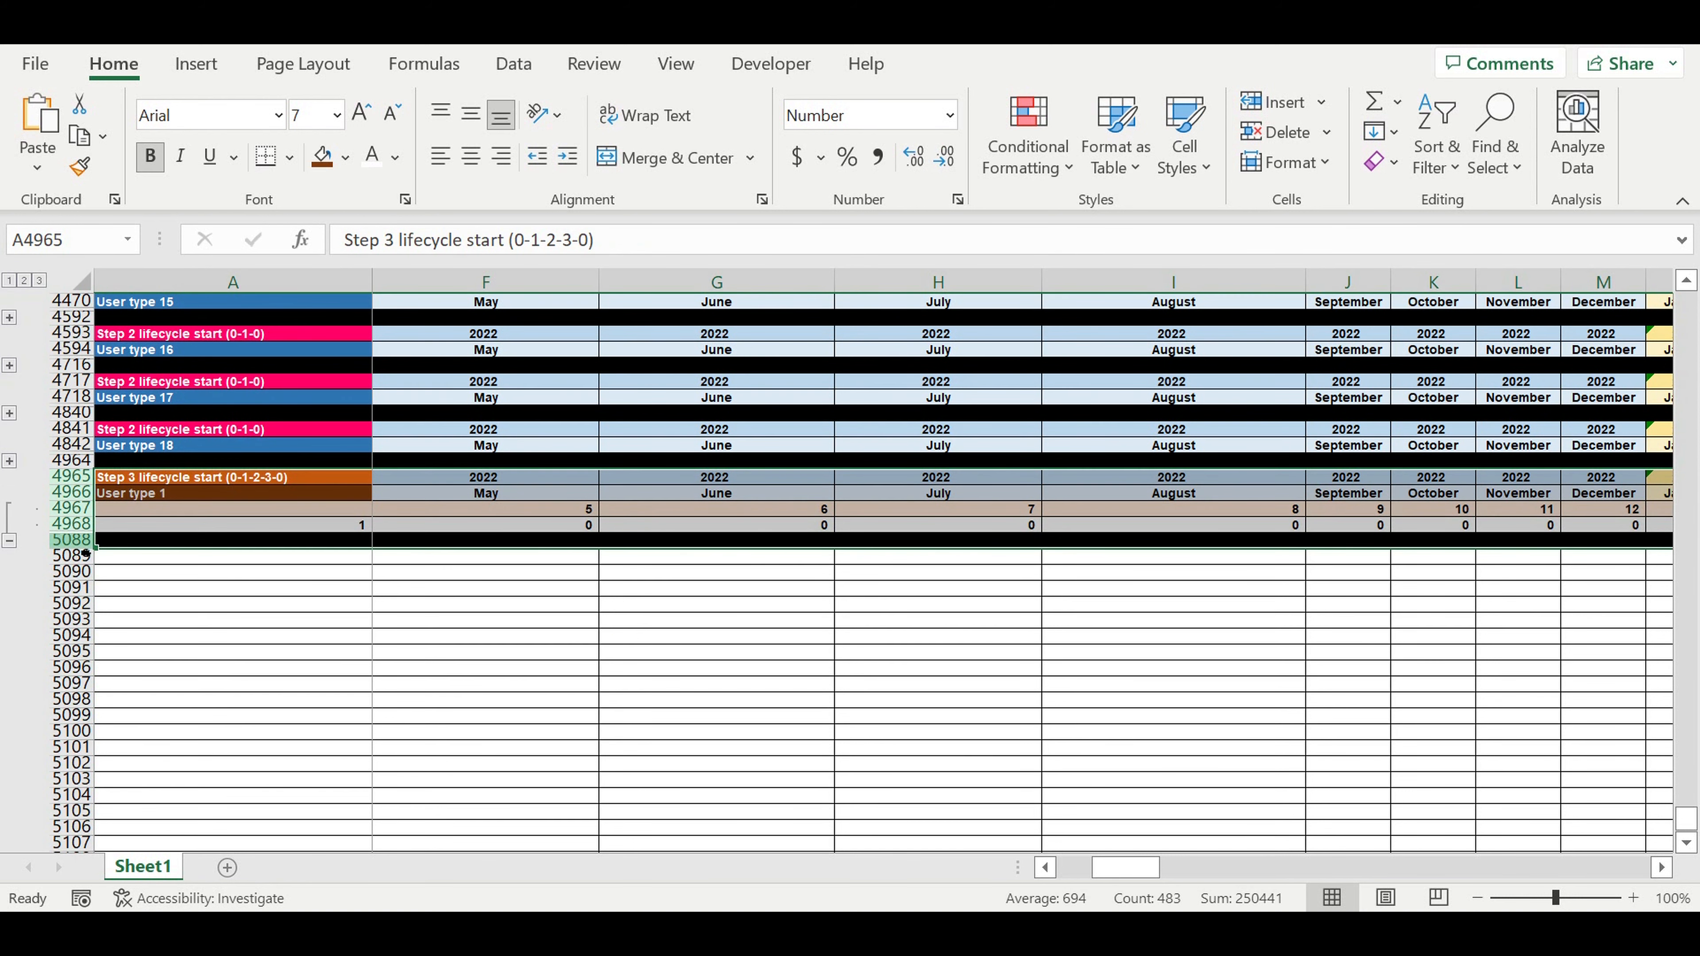
{"action": "key", "text": "ctrl+c"}
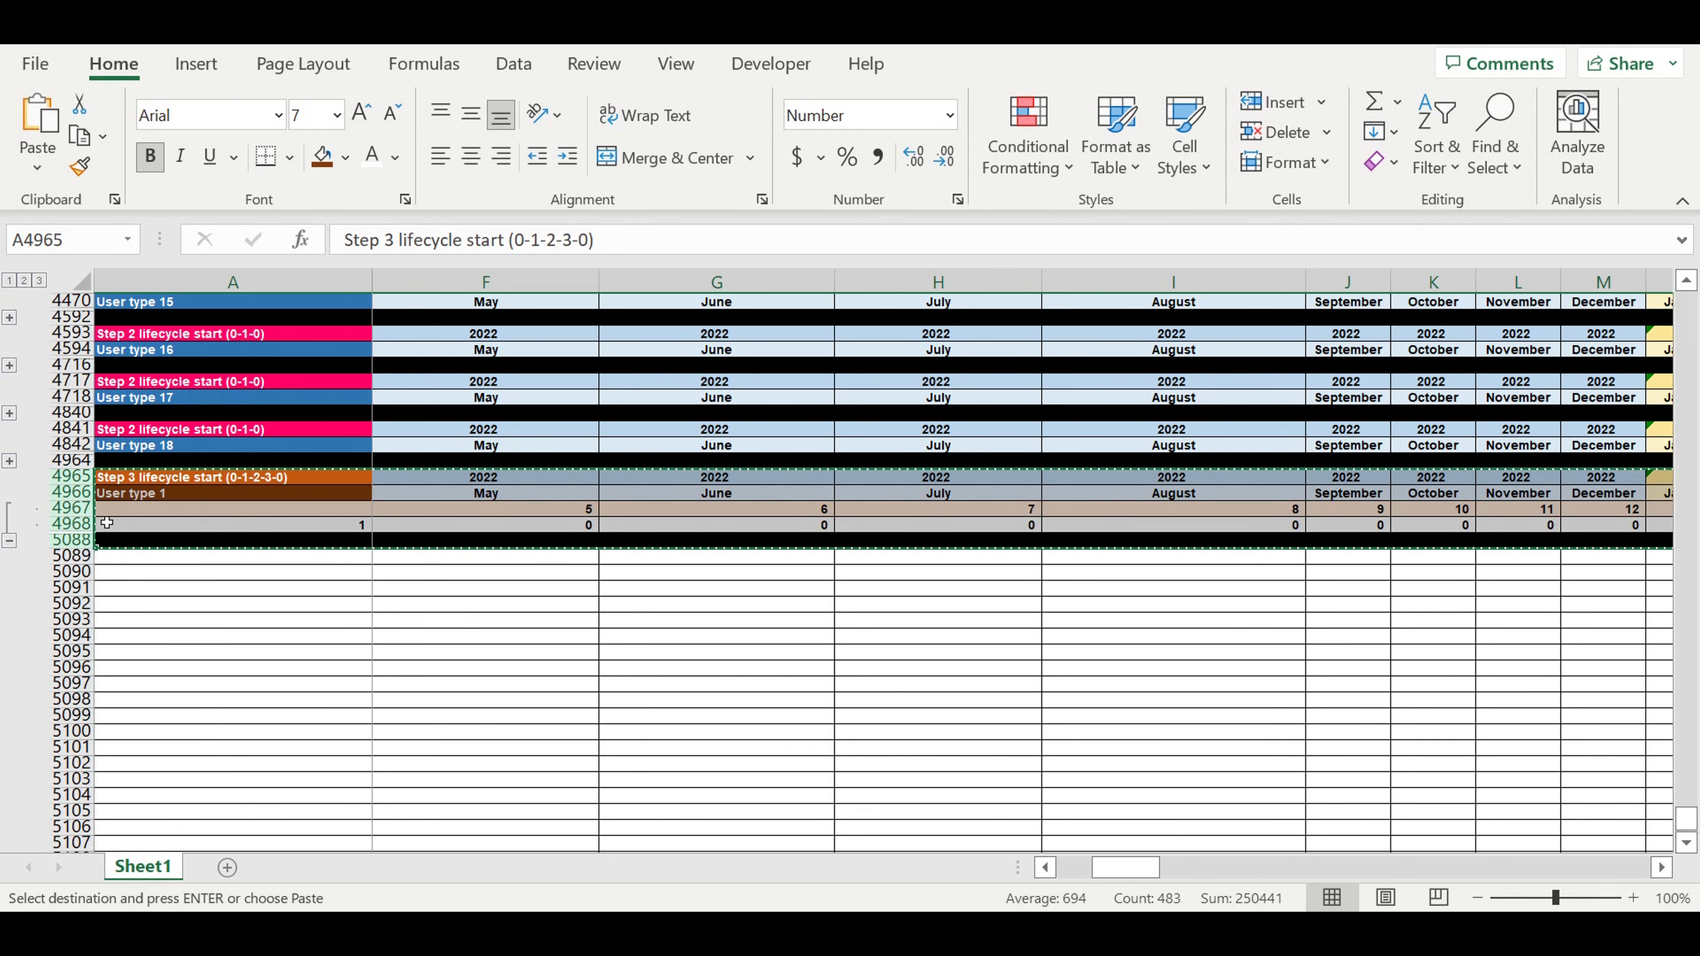
{"action": "left_click", "coordinate": [121, 560]}
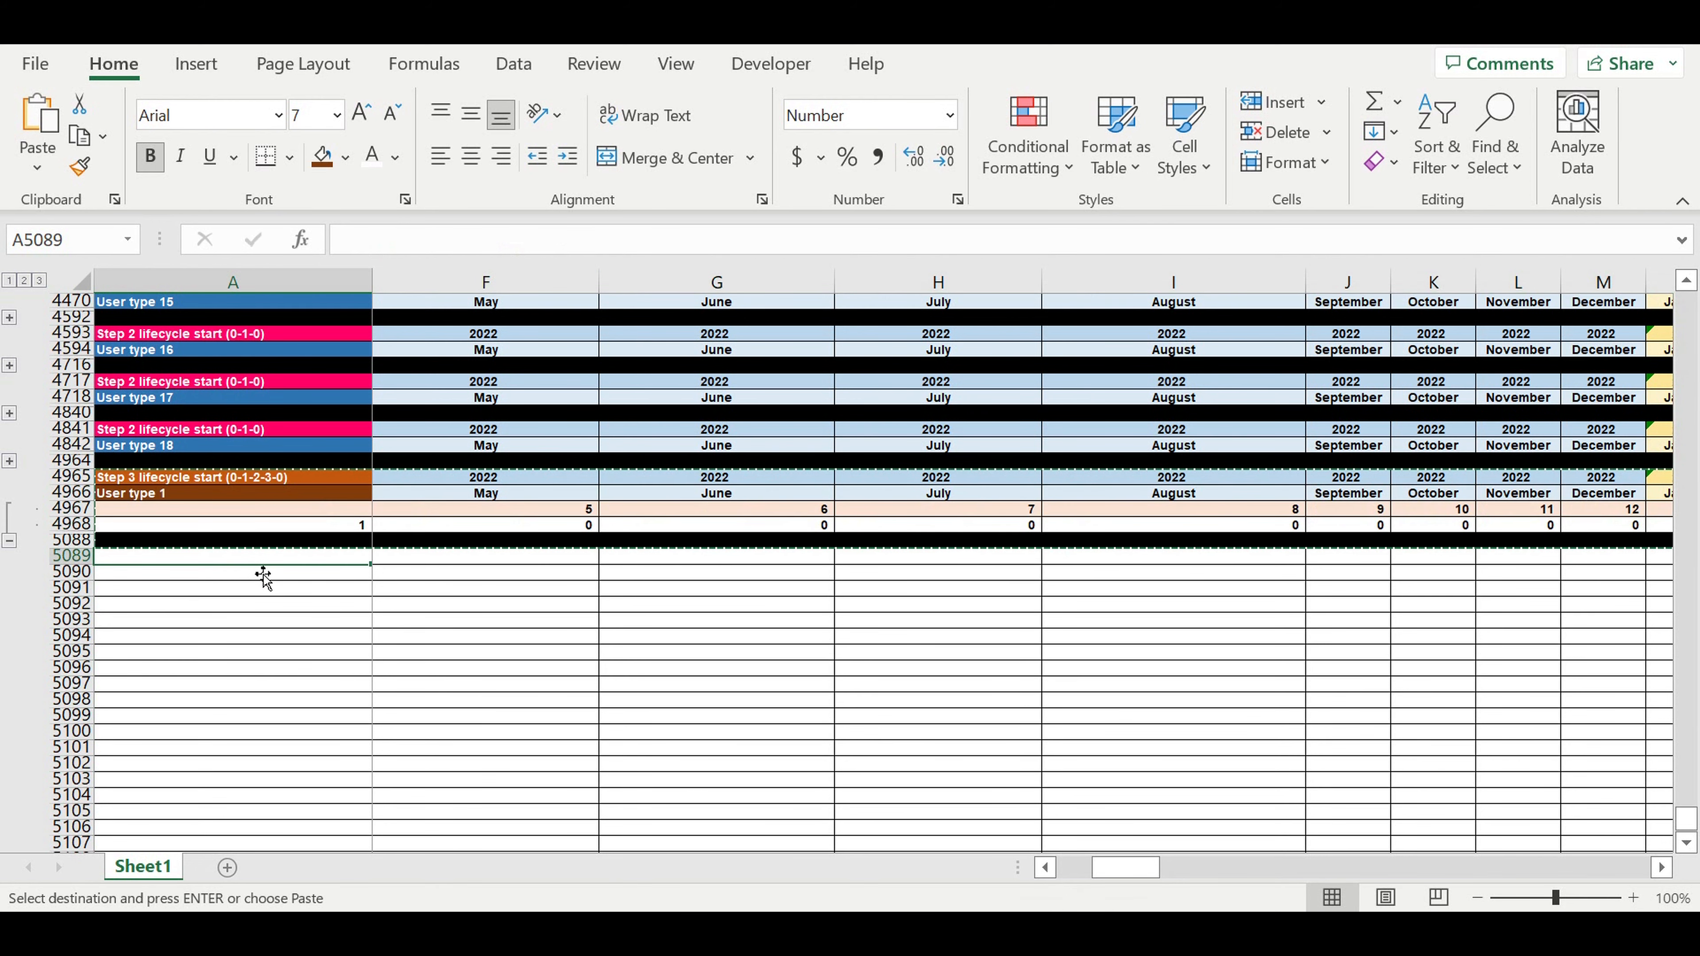
{"action": "key", "text": "ctrl+v"}
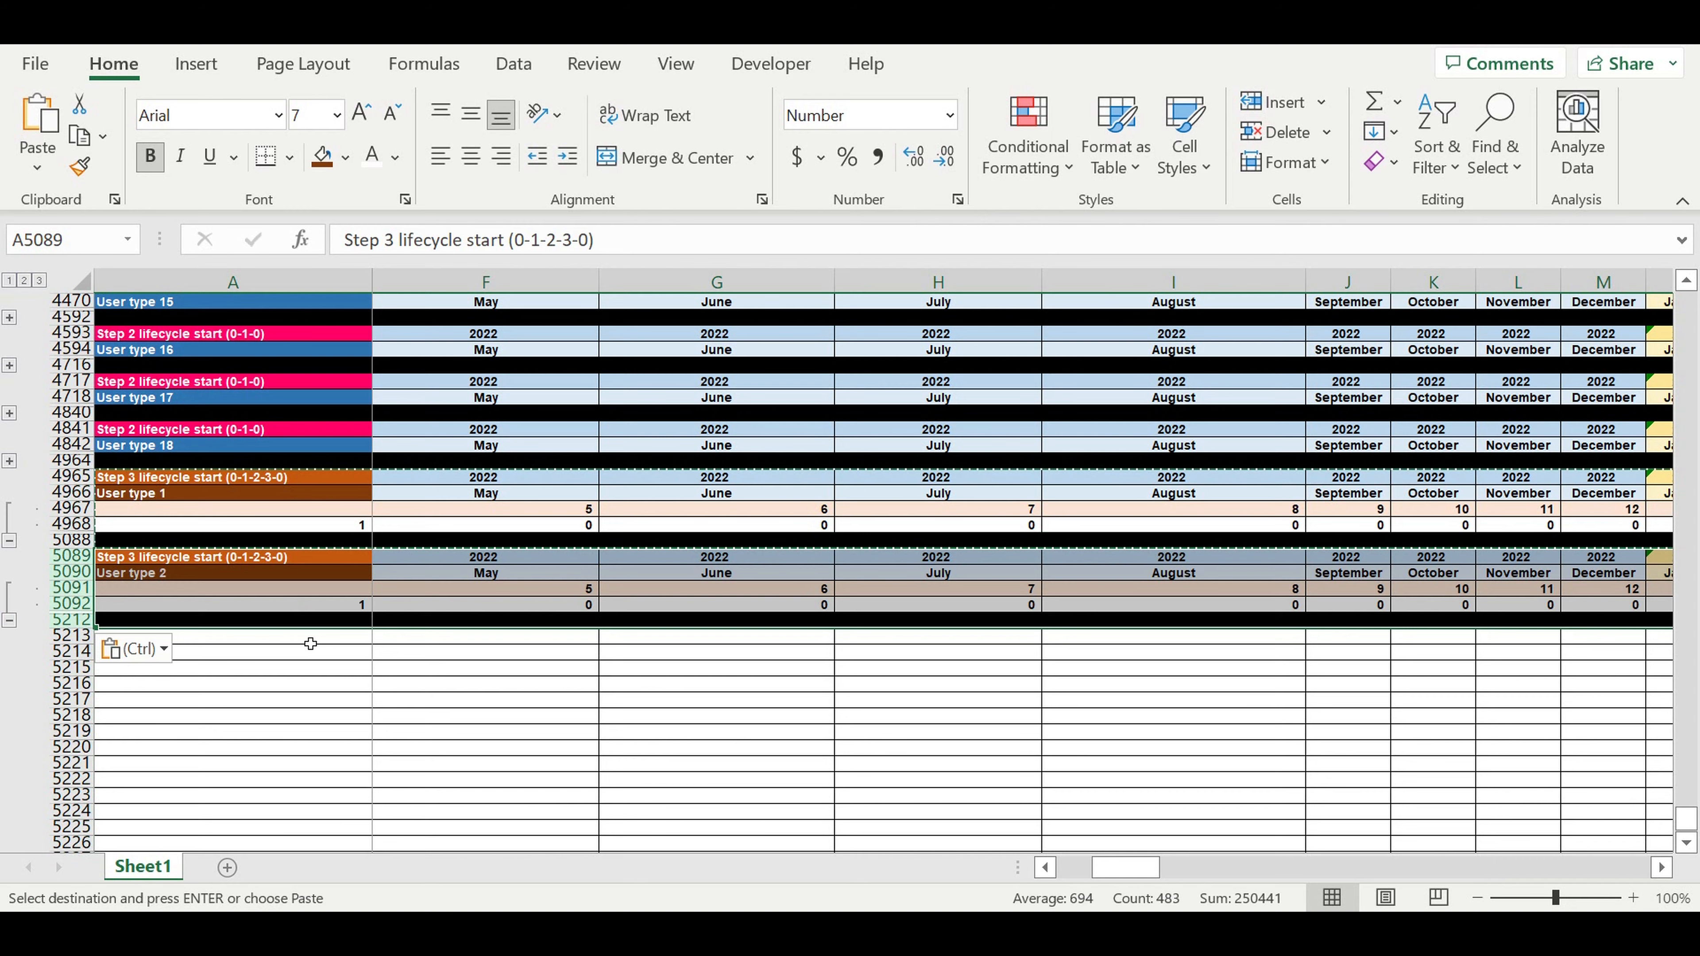
Paste the copied Step 3 block at A5213, A5337 and A5461 for User types 3, 4 and 5.
{"action": "left_click", "coordinate": [310, 641]}
{"action": "key", "text": "ctrl+v"}
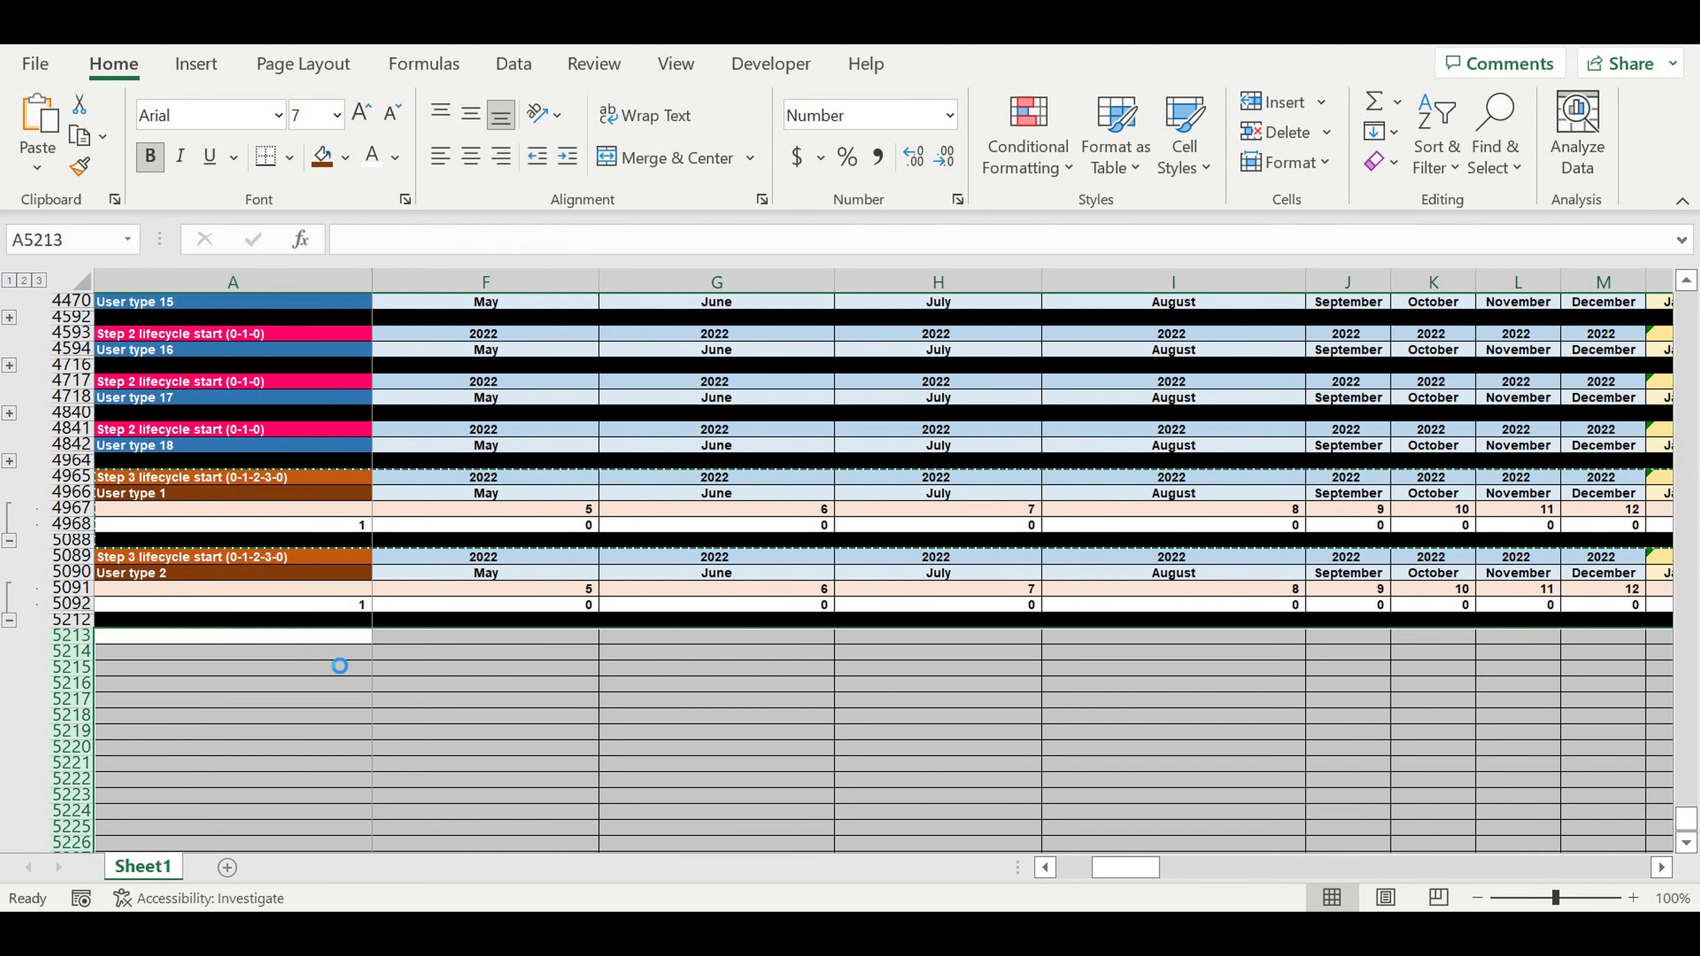
{"action": "left_click", "coordinate": [352, 716]}
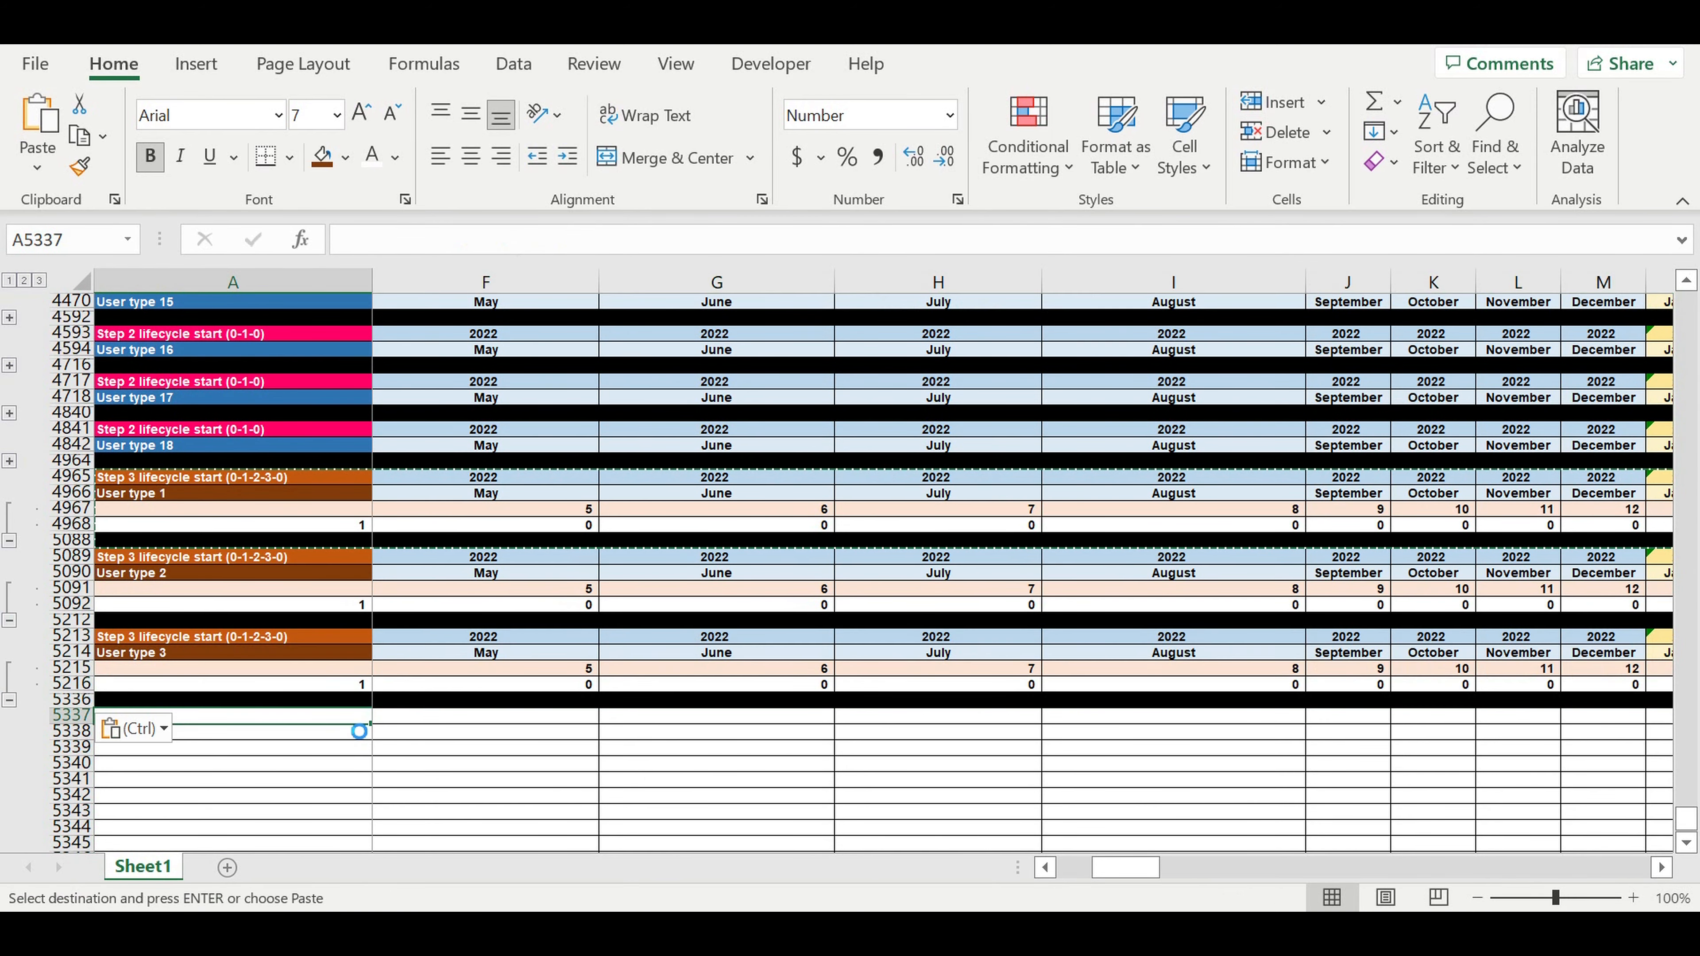
{"action": "key", "text": "Return"}
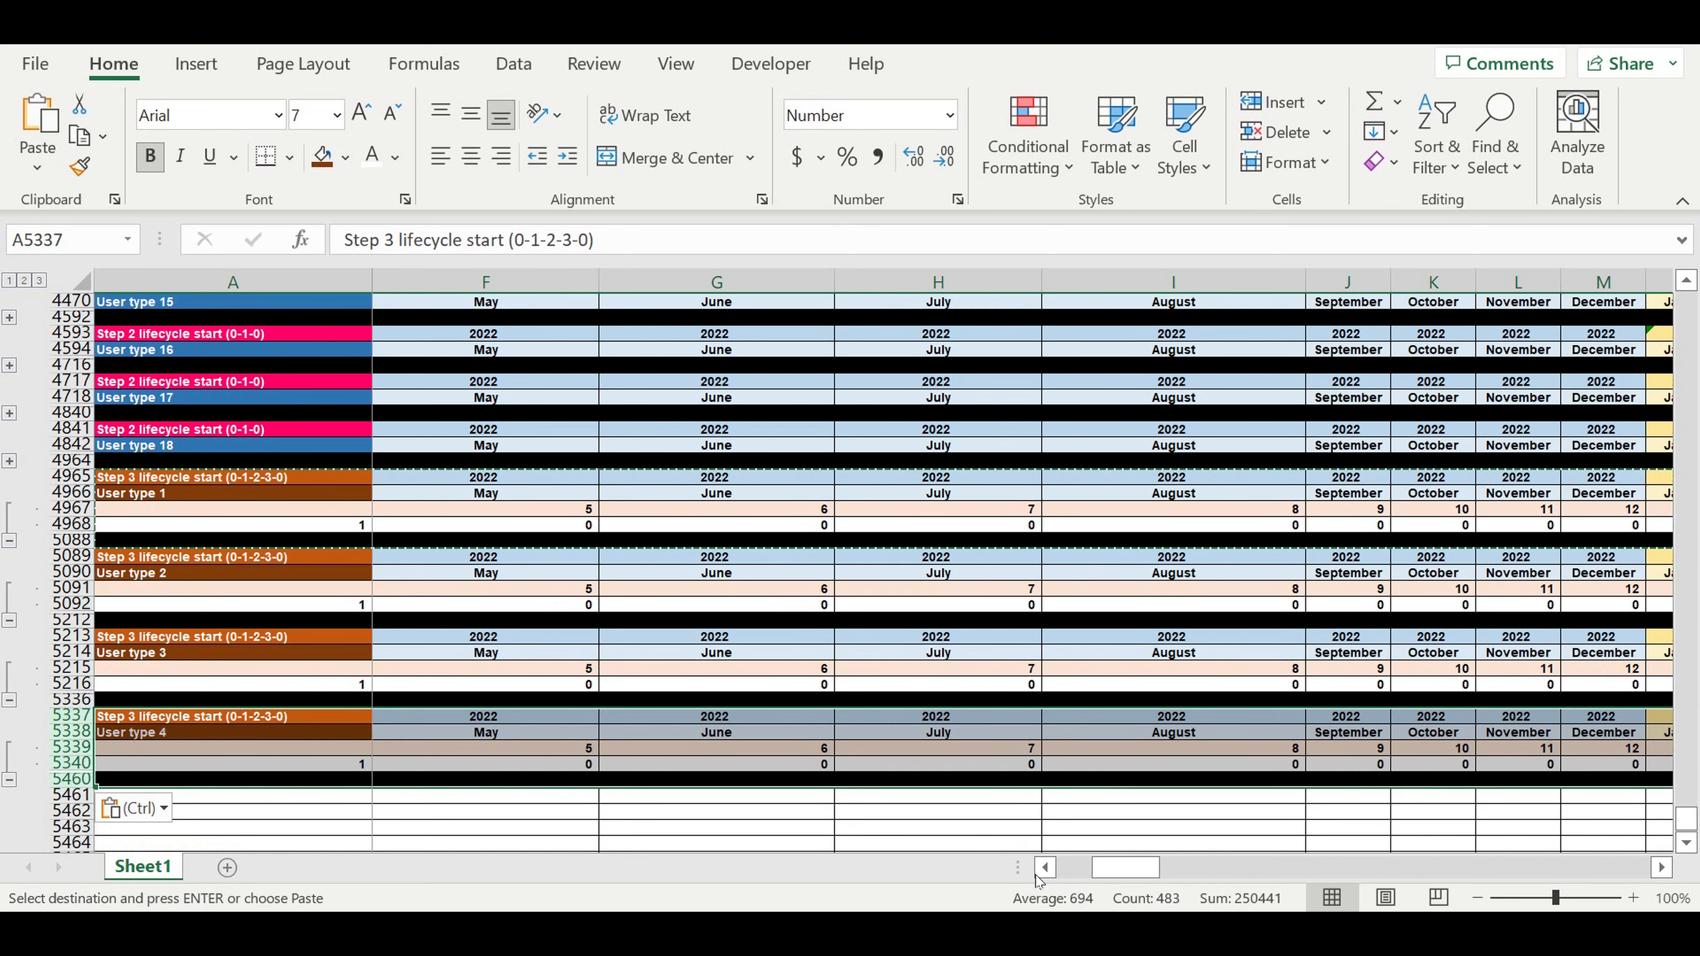
{"action": "left_click_drag", "start_coordinate": [1127, 872], "coordinate": [846, 873]}
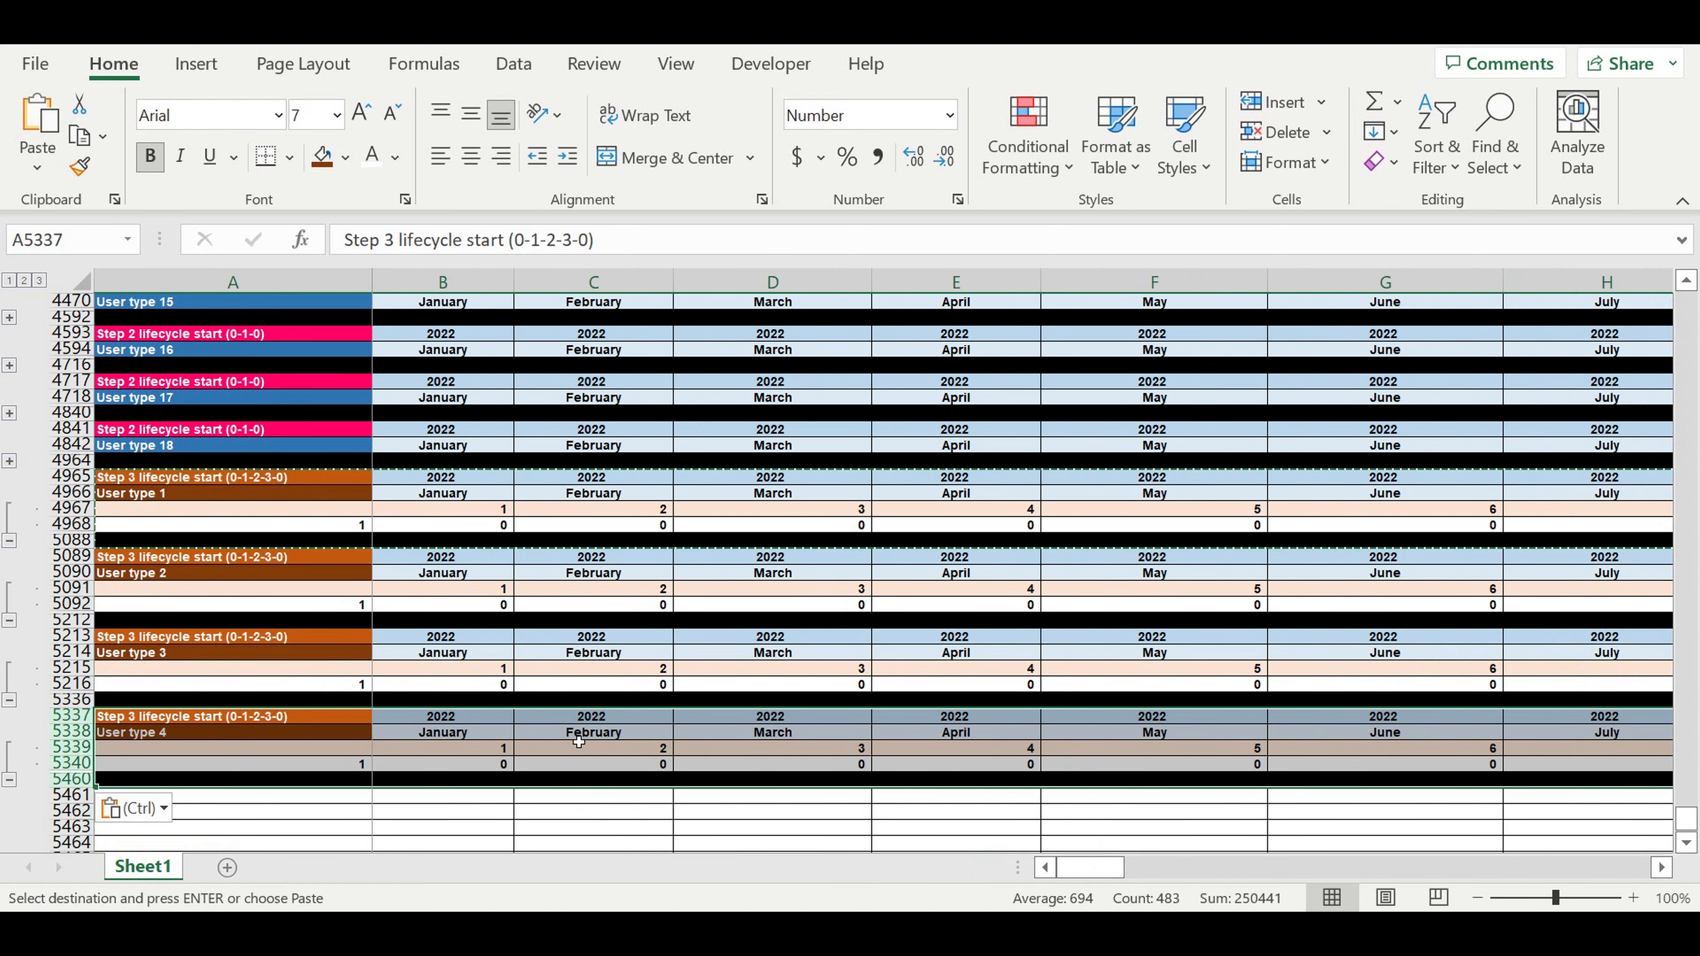
{"action": "scroll", "coordinate": [415, 653], "scroll_direction": "down", "scroll_amount": 4}
{"action": "left_click", "coordinate": [351, 608]}
{"action": "key", "text": "ctrl+v"}
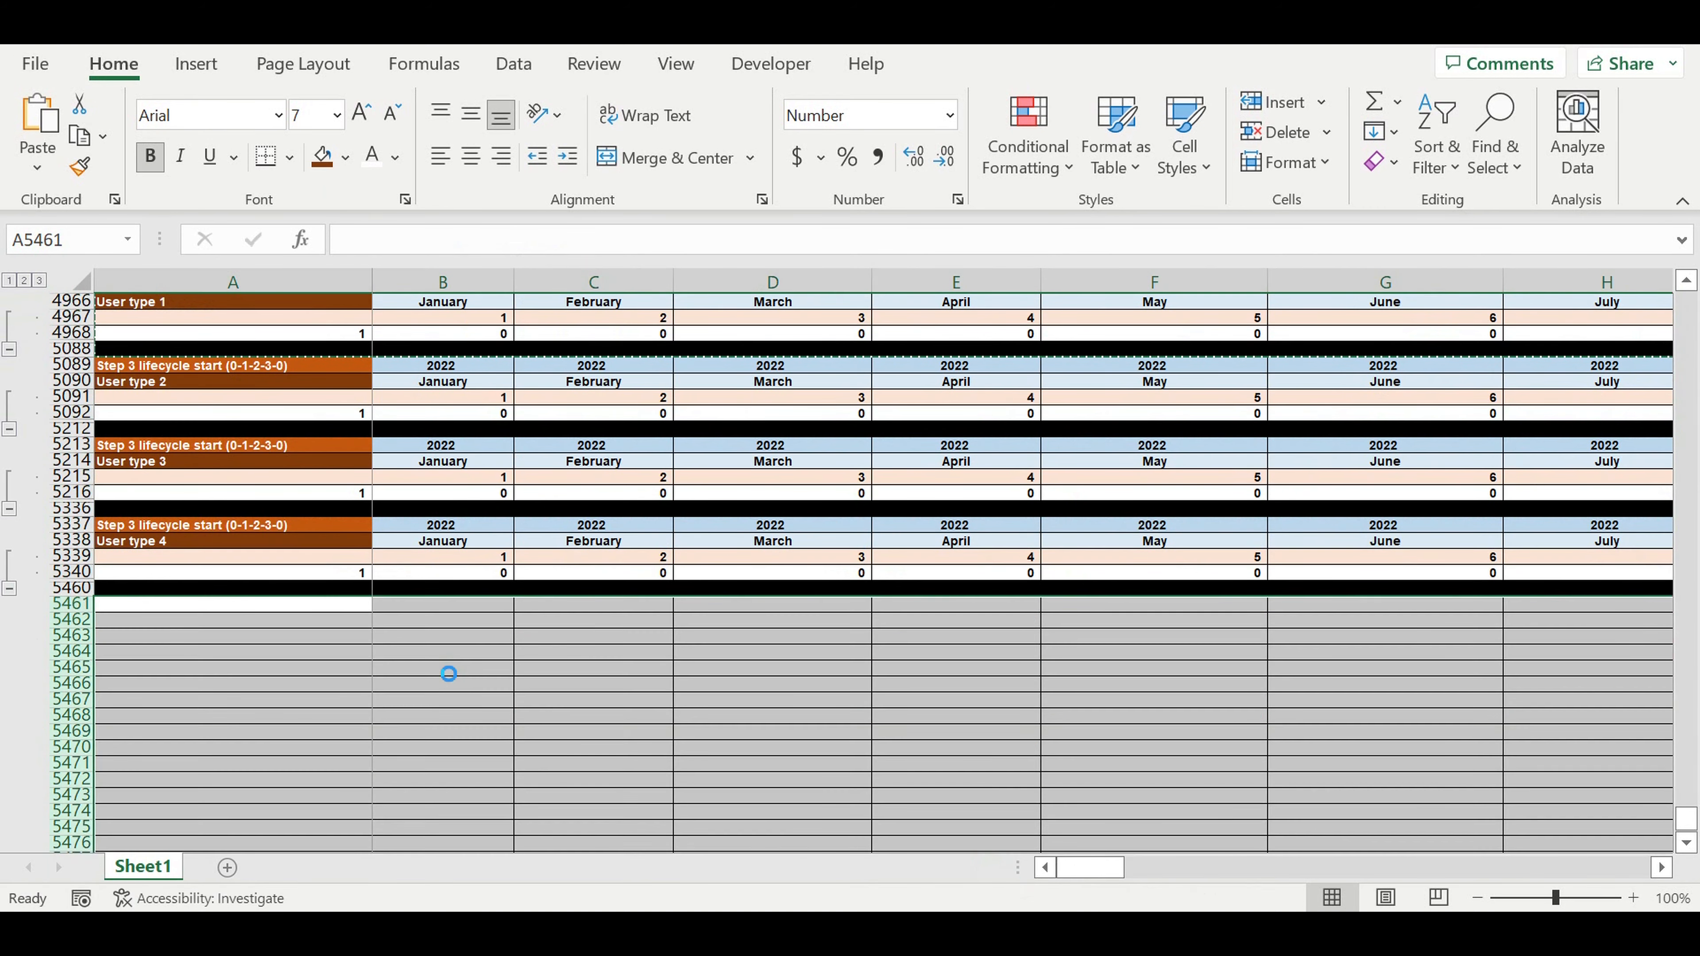
Paste the copied Step 3 block at A5585, A5709 and A5833 for User types 6, 7 and 8.
{"action": "scroll", "coordinate": [429, 687], "scroll_direction": "down", "scroll_amount": 4}
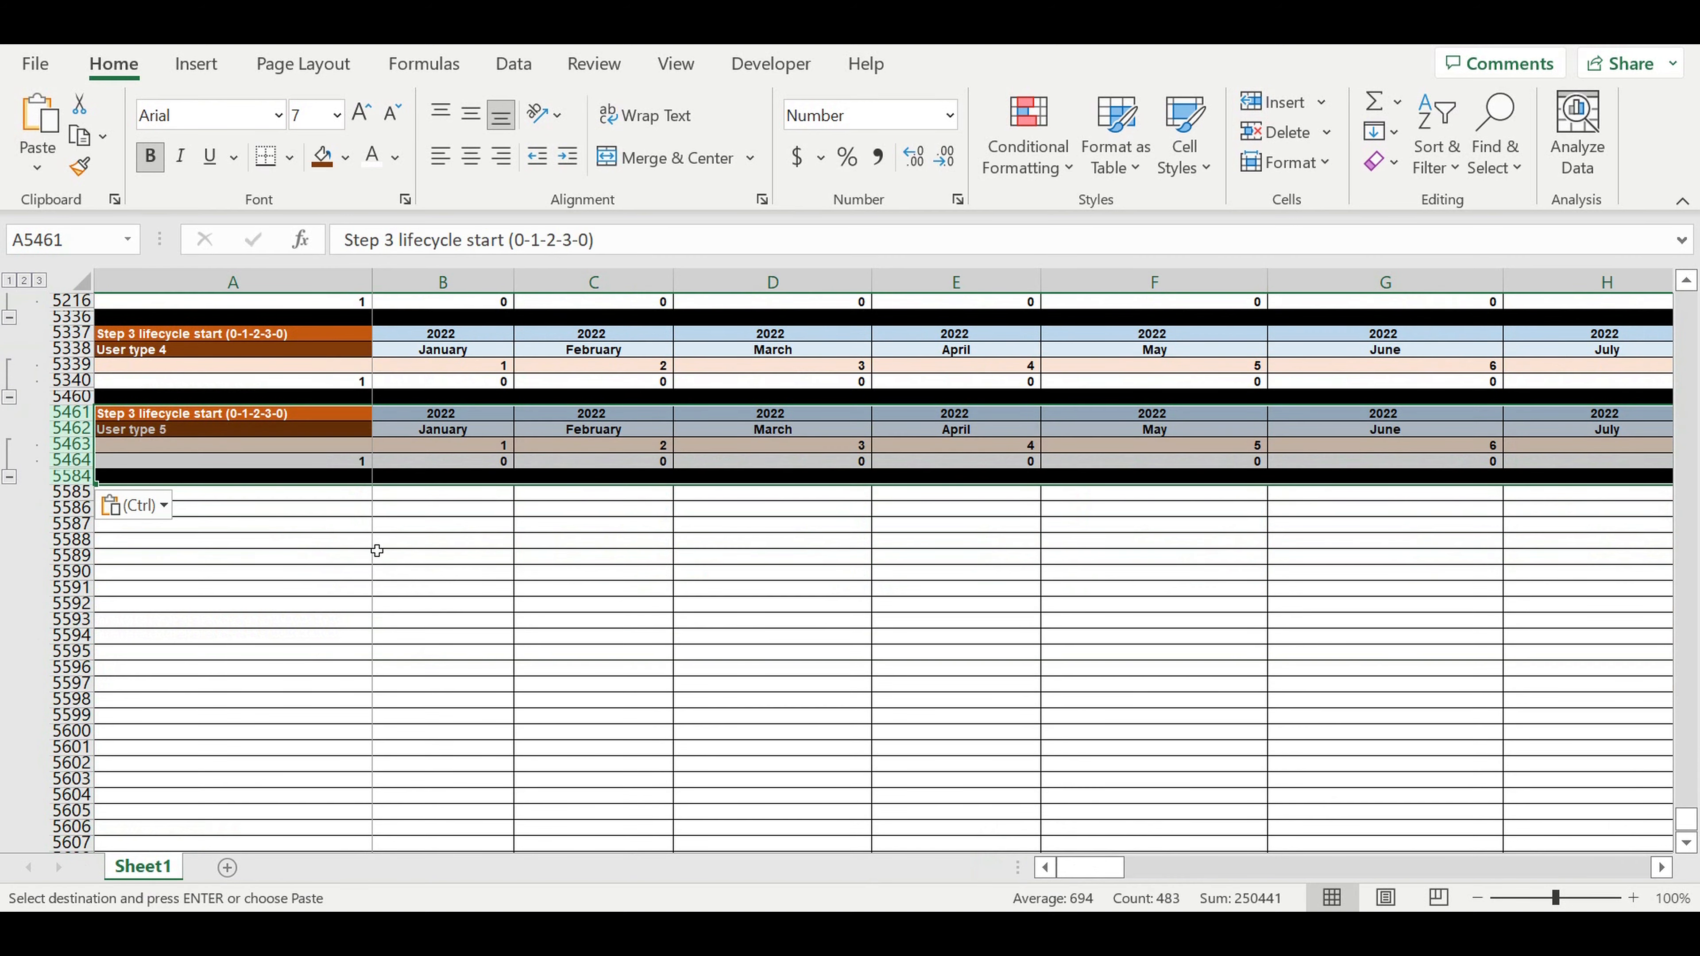
{"action": "left_click", "coordinate": [345, 494]}
{"action": "key", "text": "ctrl+v"}
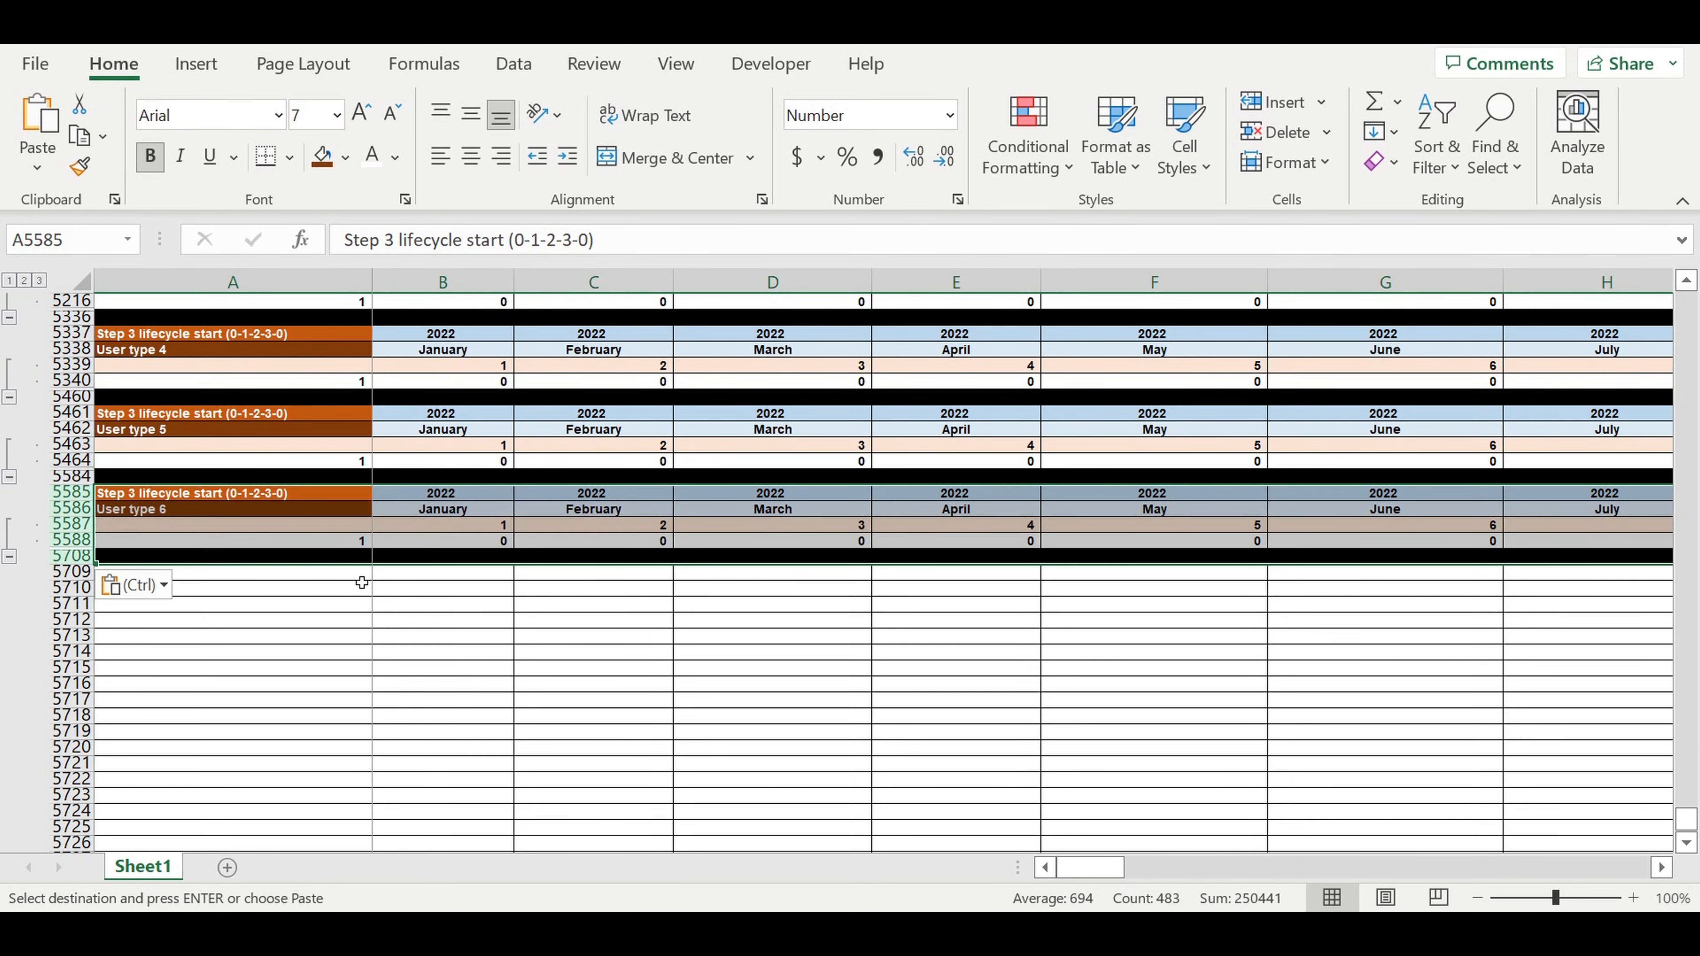
{"action": "left_click", "coordinate": [356, 573]}
{"action": "key", "text": "ctrl+v"}
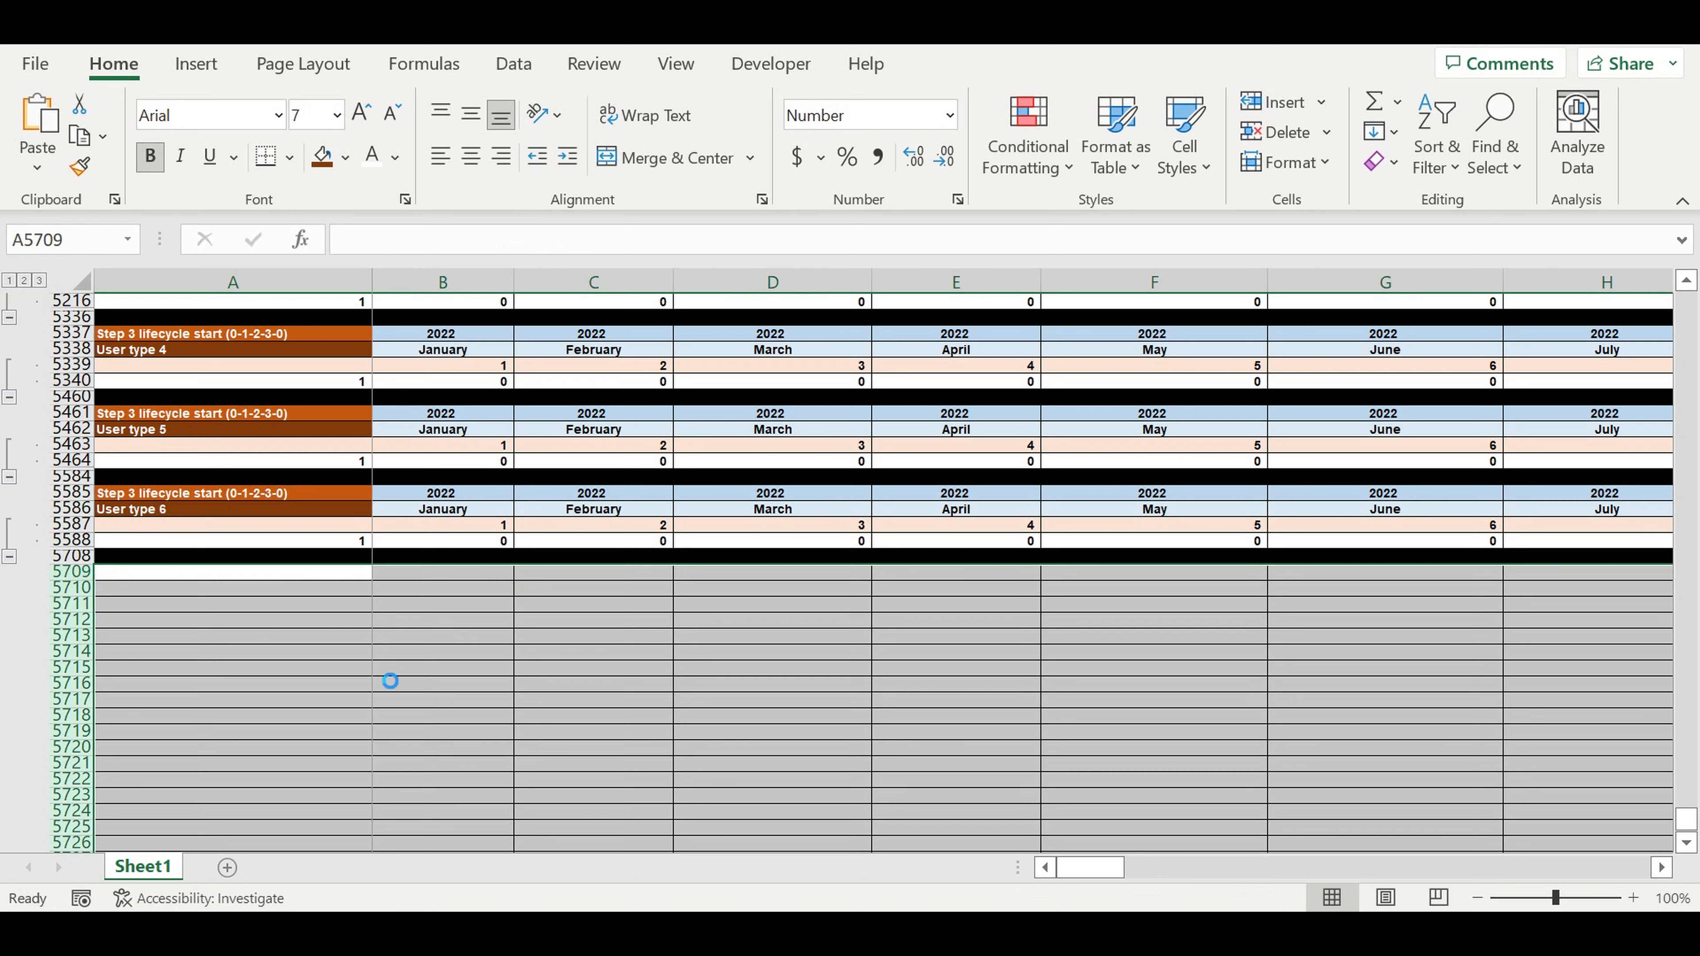
{"action": "left_click", "coordinate": [343, 654]}
{"action": "key", "text": "ctrl+v"}
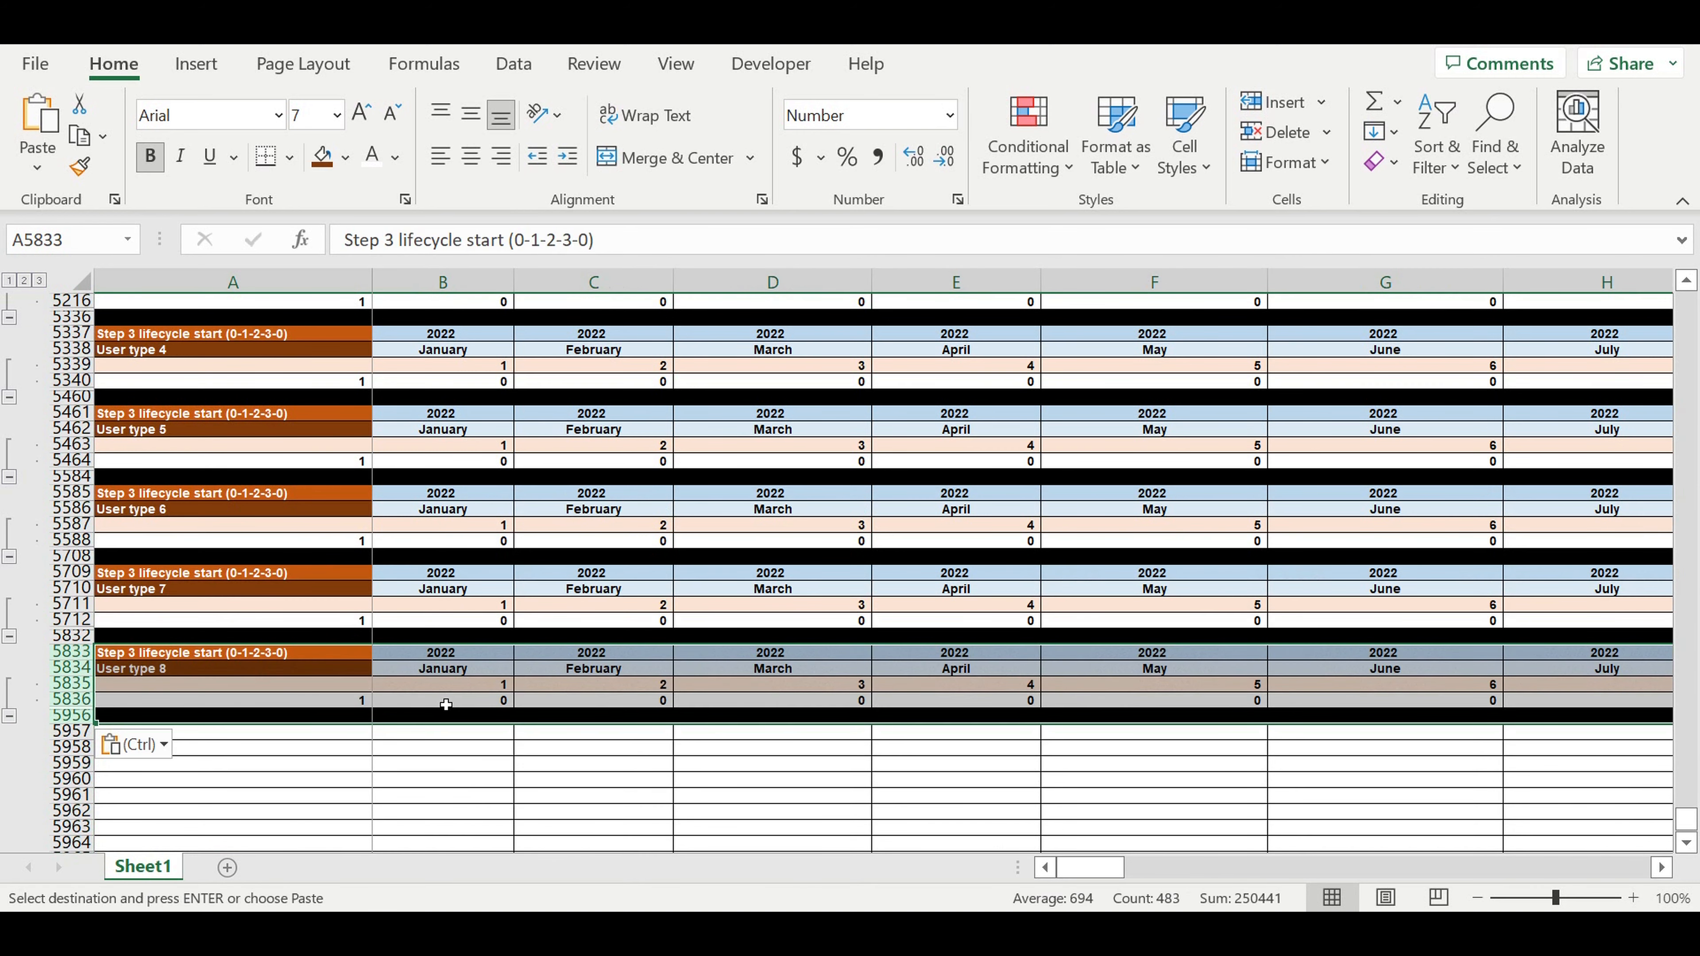
Paste the copied Step 3 block at A5957, A6081 and A6205 for User types 9, 10 and 11.
{"action": "scroll", "coordinate": [424, 594], "scroll_direction": "down", "scroll_amount": 5}
{"action": "left_click", "coordinate": [353, 498]}
{"action": "key", "text": "ctrl+v"}
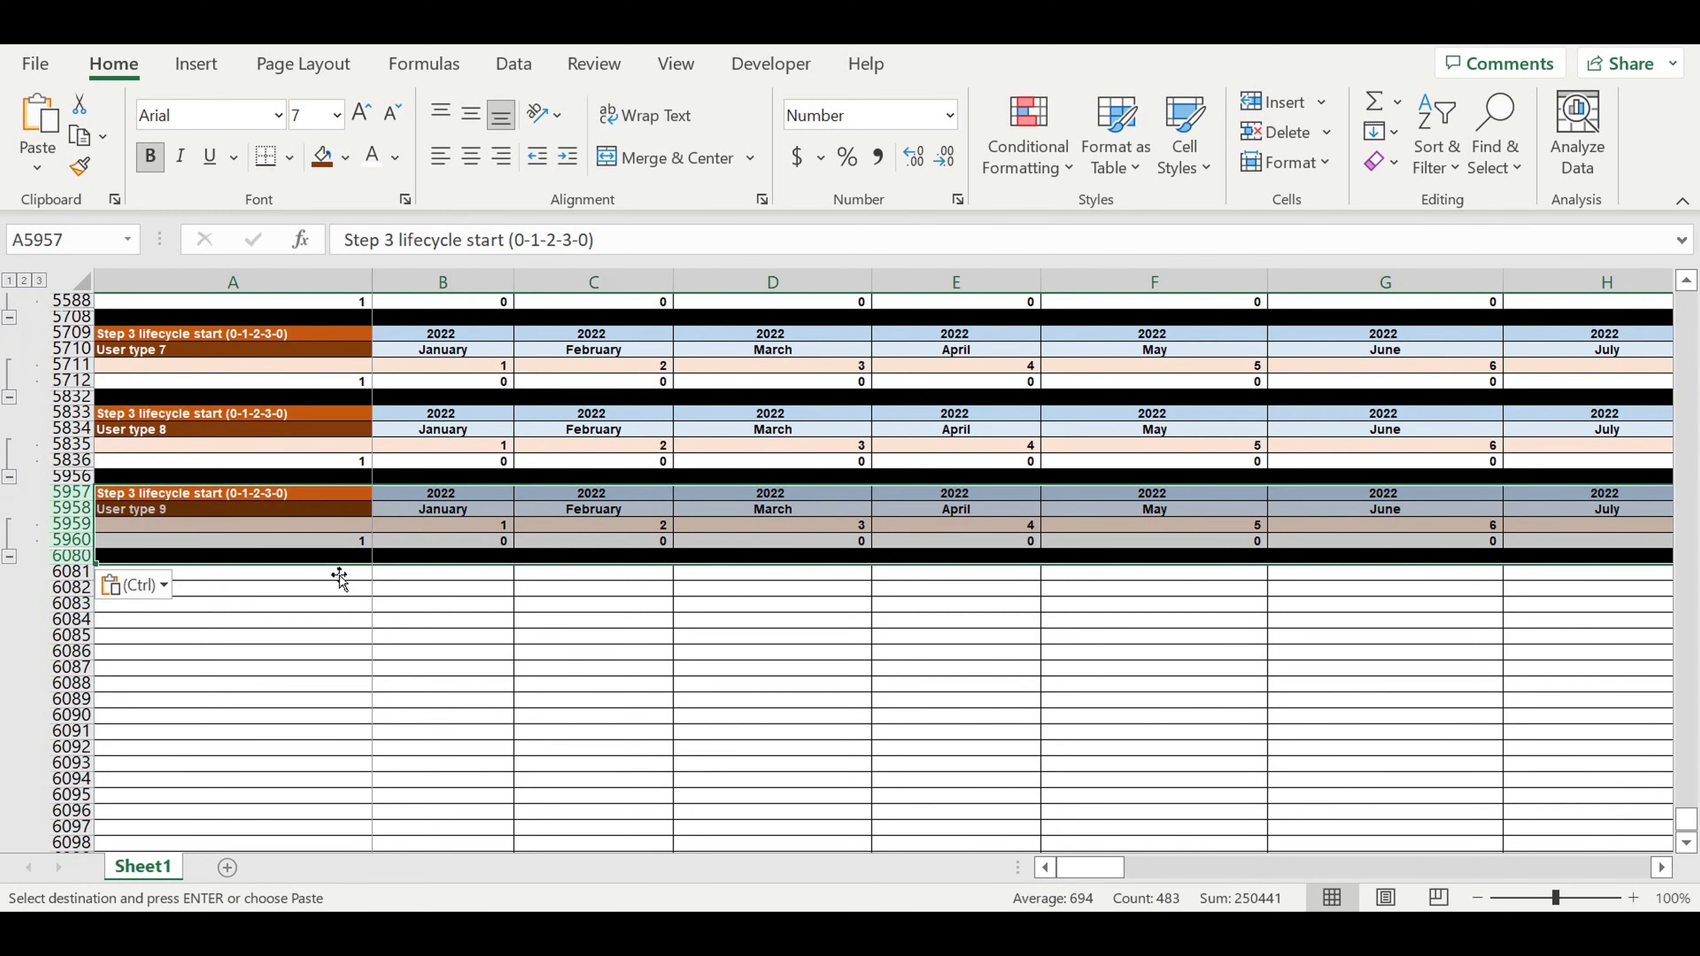
{"action": "left_click", "coordinate": [334, 576]}
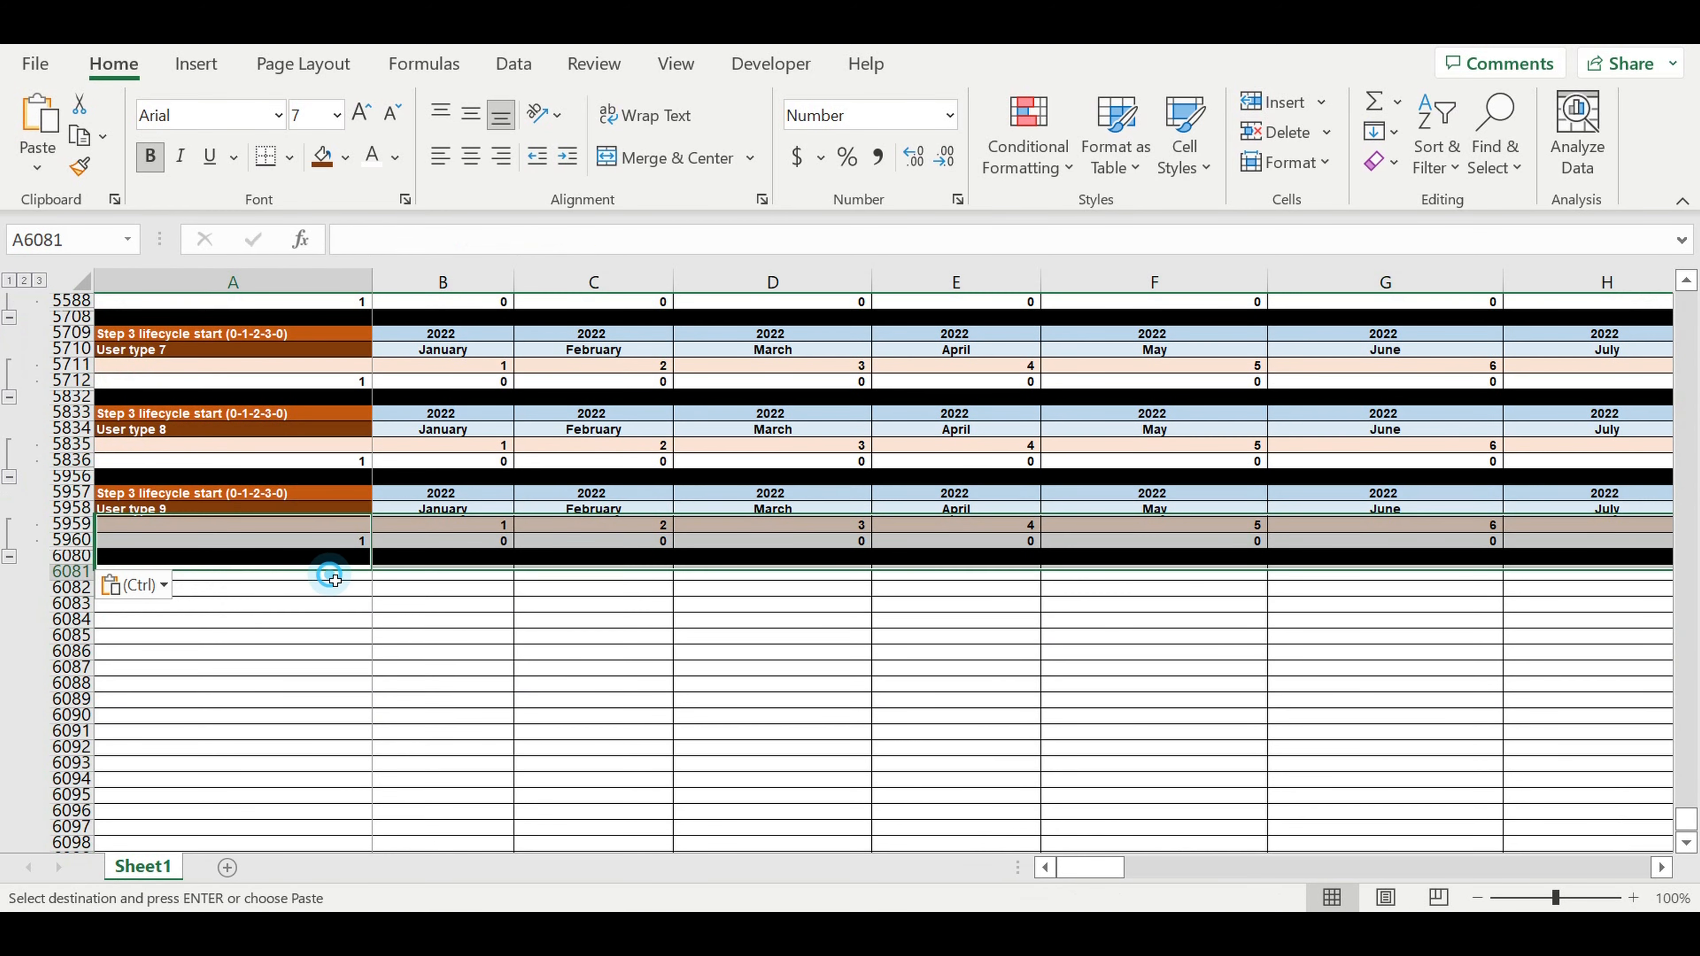
{"action": "key", "text": "Return"}
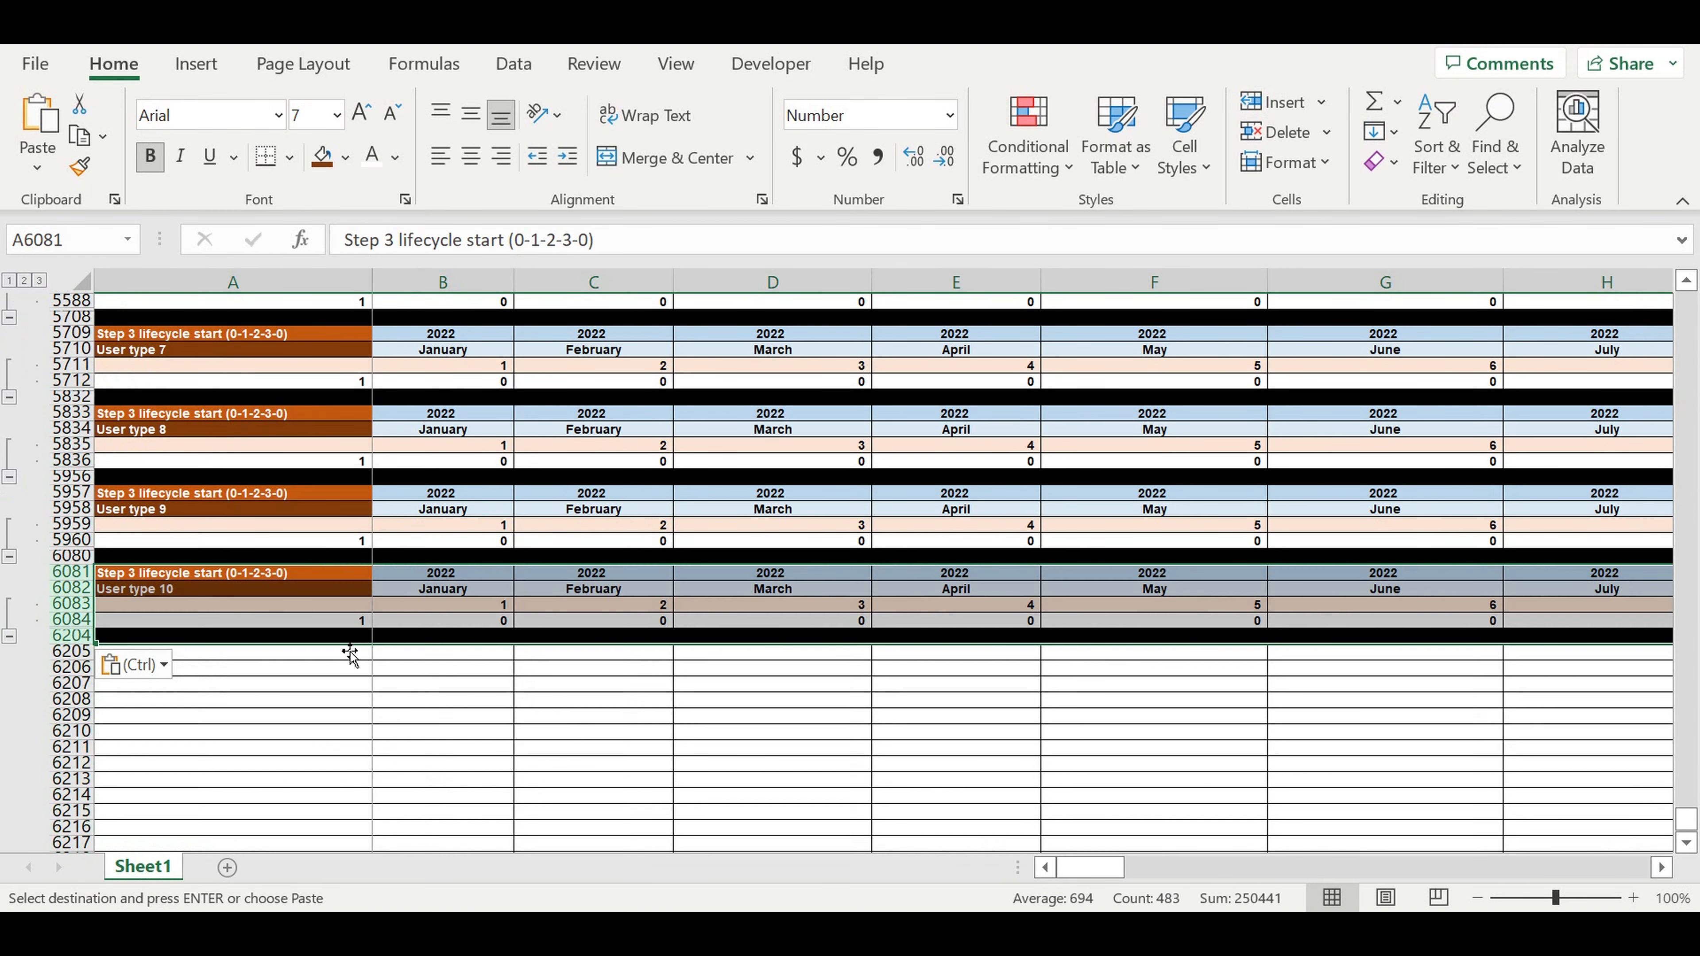
{"action": "left_click", "coordinate": [351, 653]}
{"action": "key", "text": "ctrl+v"}
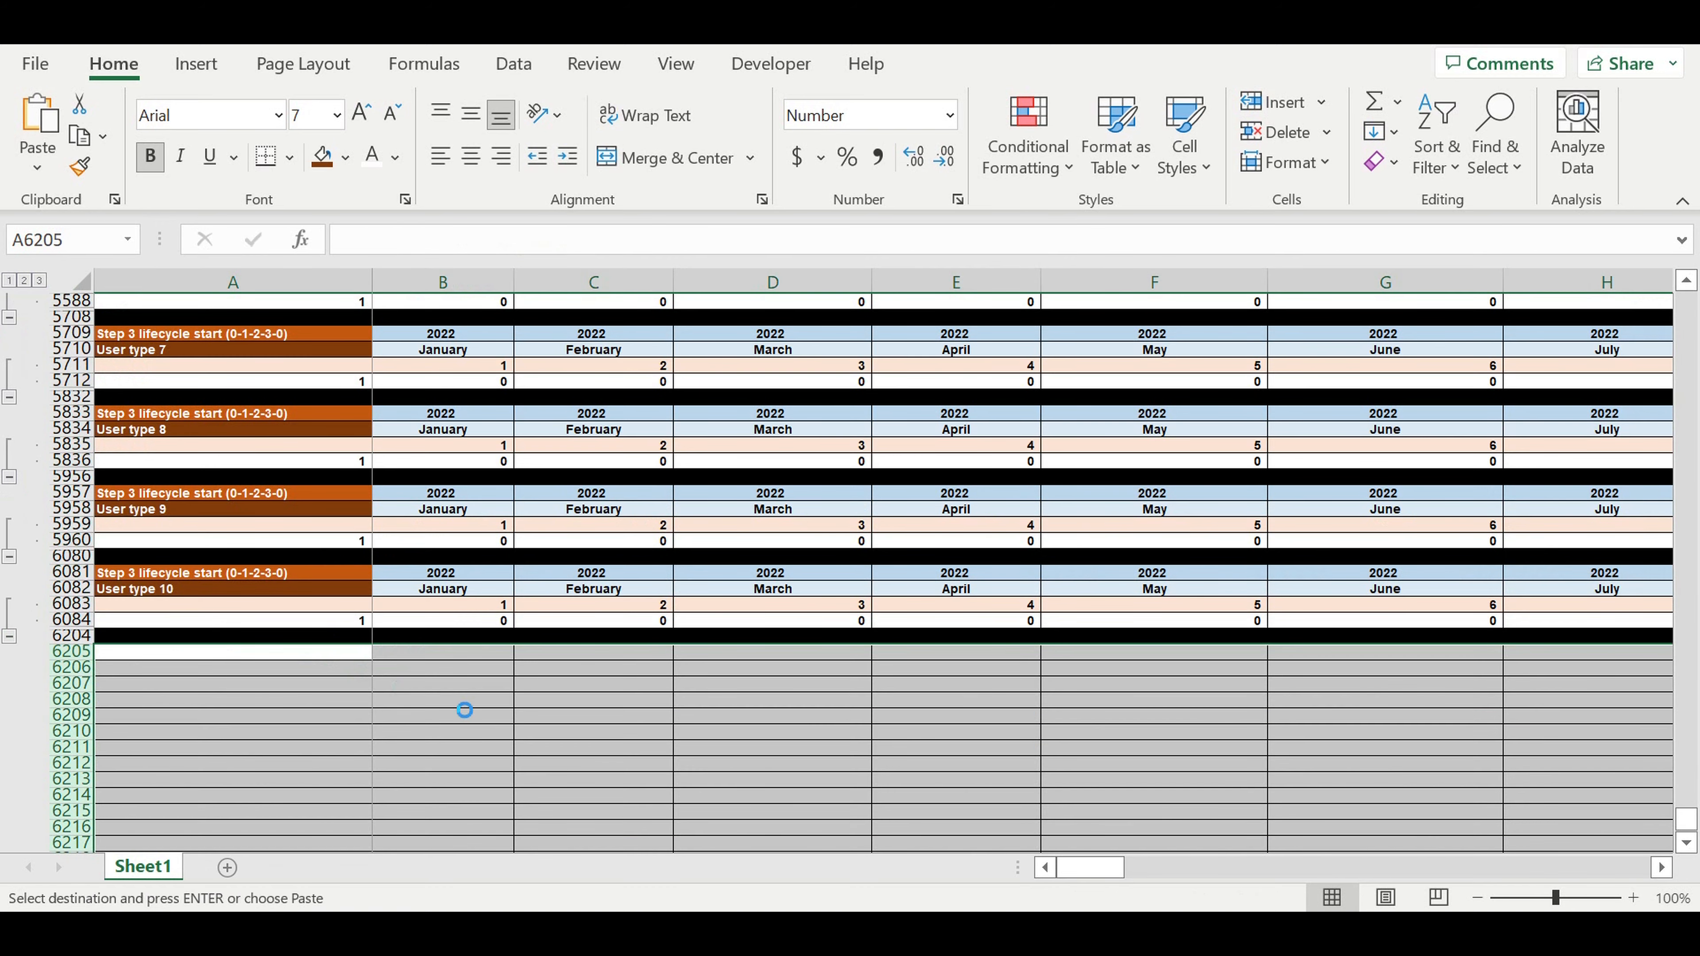
Paste the copied Step 3 block at A6329, A6453 and A6577 for User types 12, 13 and 14.
{"action": "left_click", "coordinate": [351, 730]}
{"action": "key", "text": "Return"}
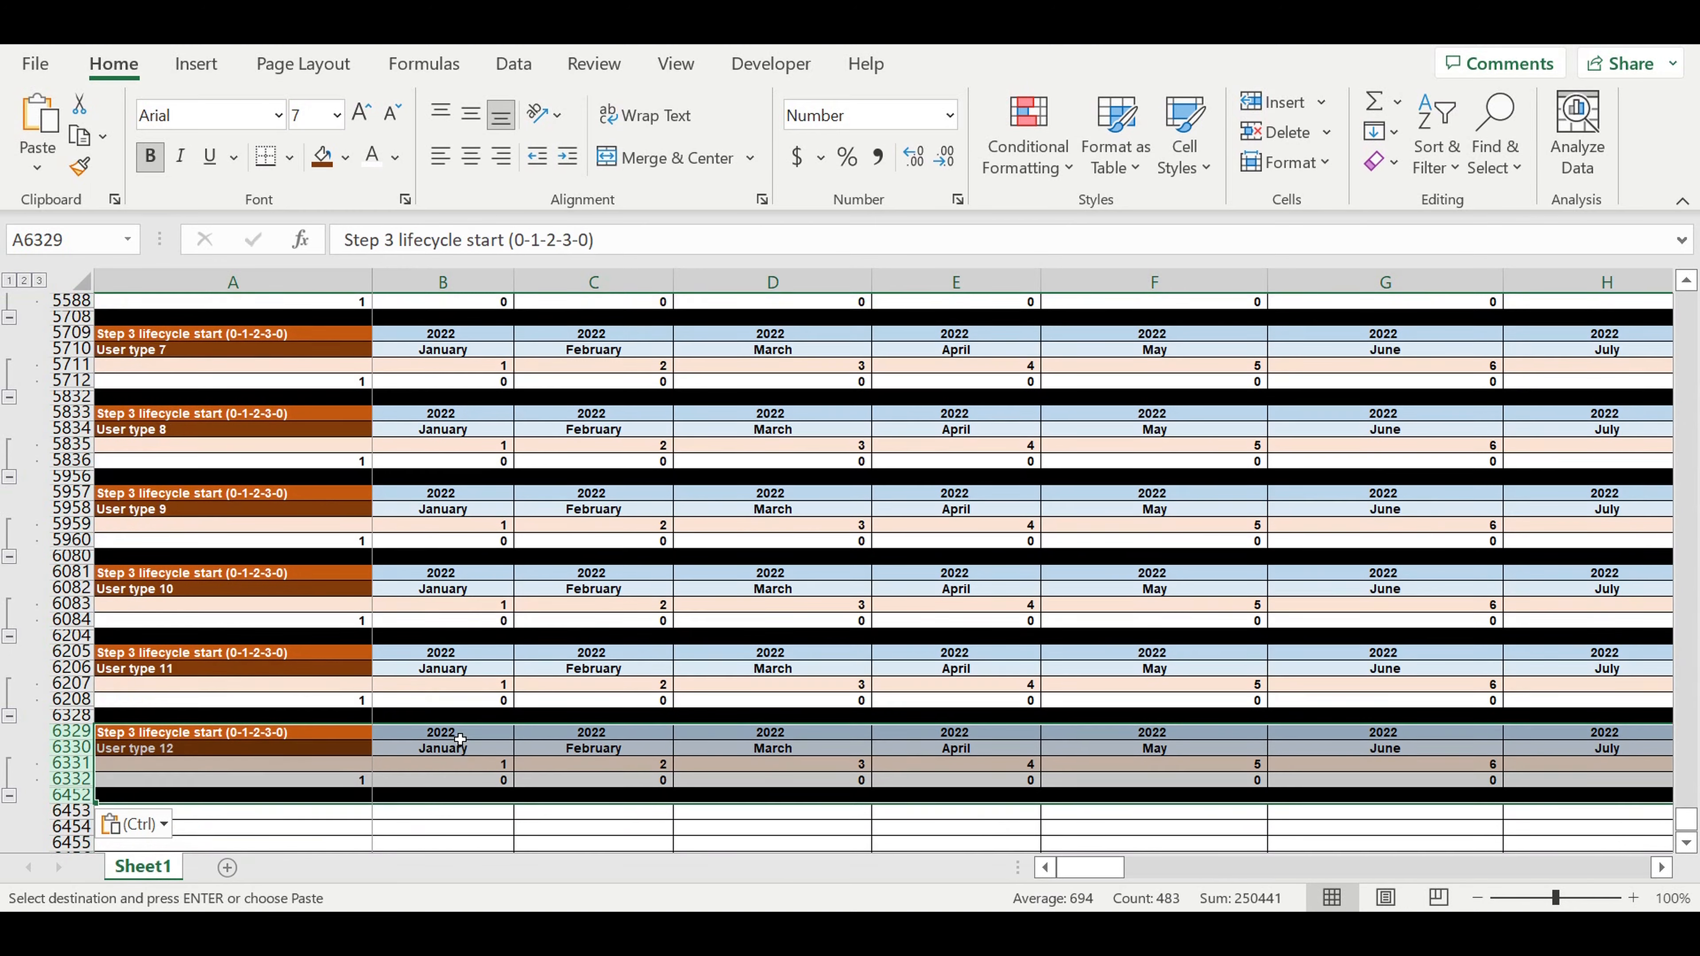
{"action": "scroll", "coordinate": [375, 636], "scroll_direction": "down", "scroll_amount": 4}
{"action": "left_click", "coordinate": [339, 623]}
{"action": "key", "text": "Return"}
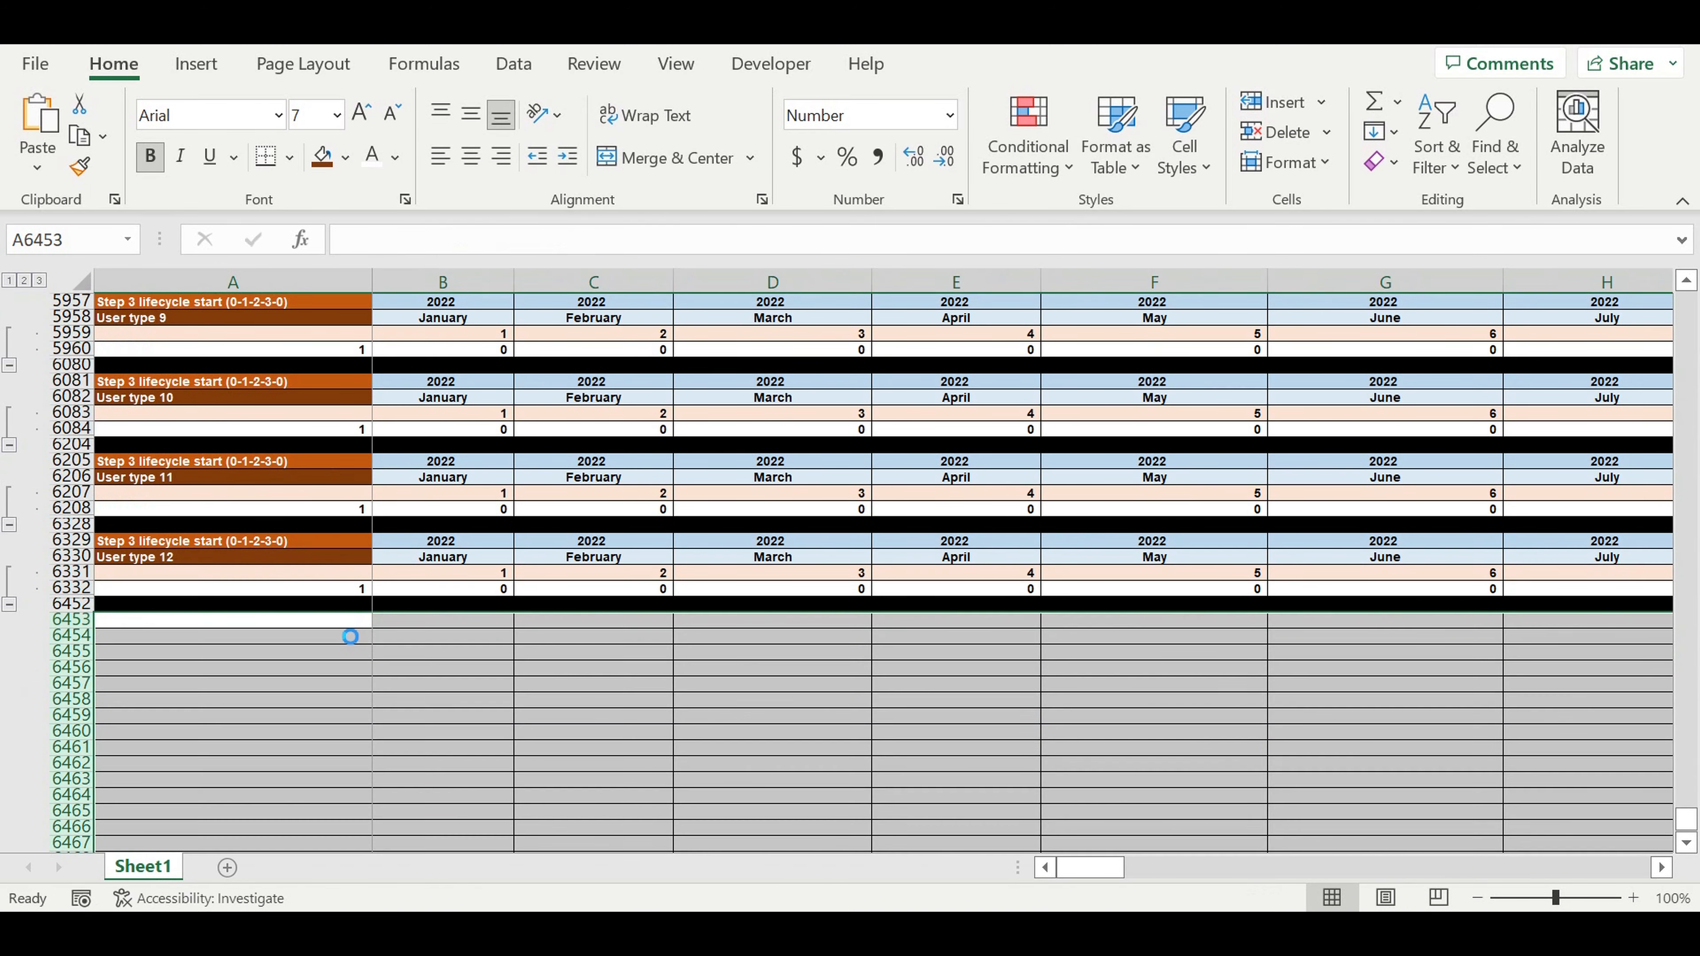
{"action": "left_click", "coordinate": [343, 701]}
{"action": "key", "text": "Return"}
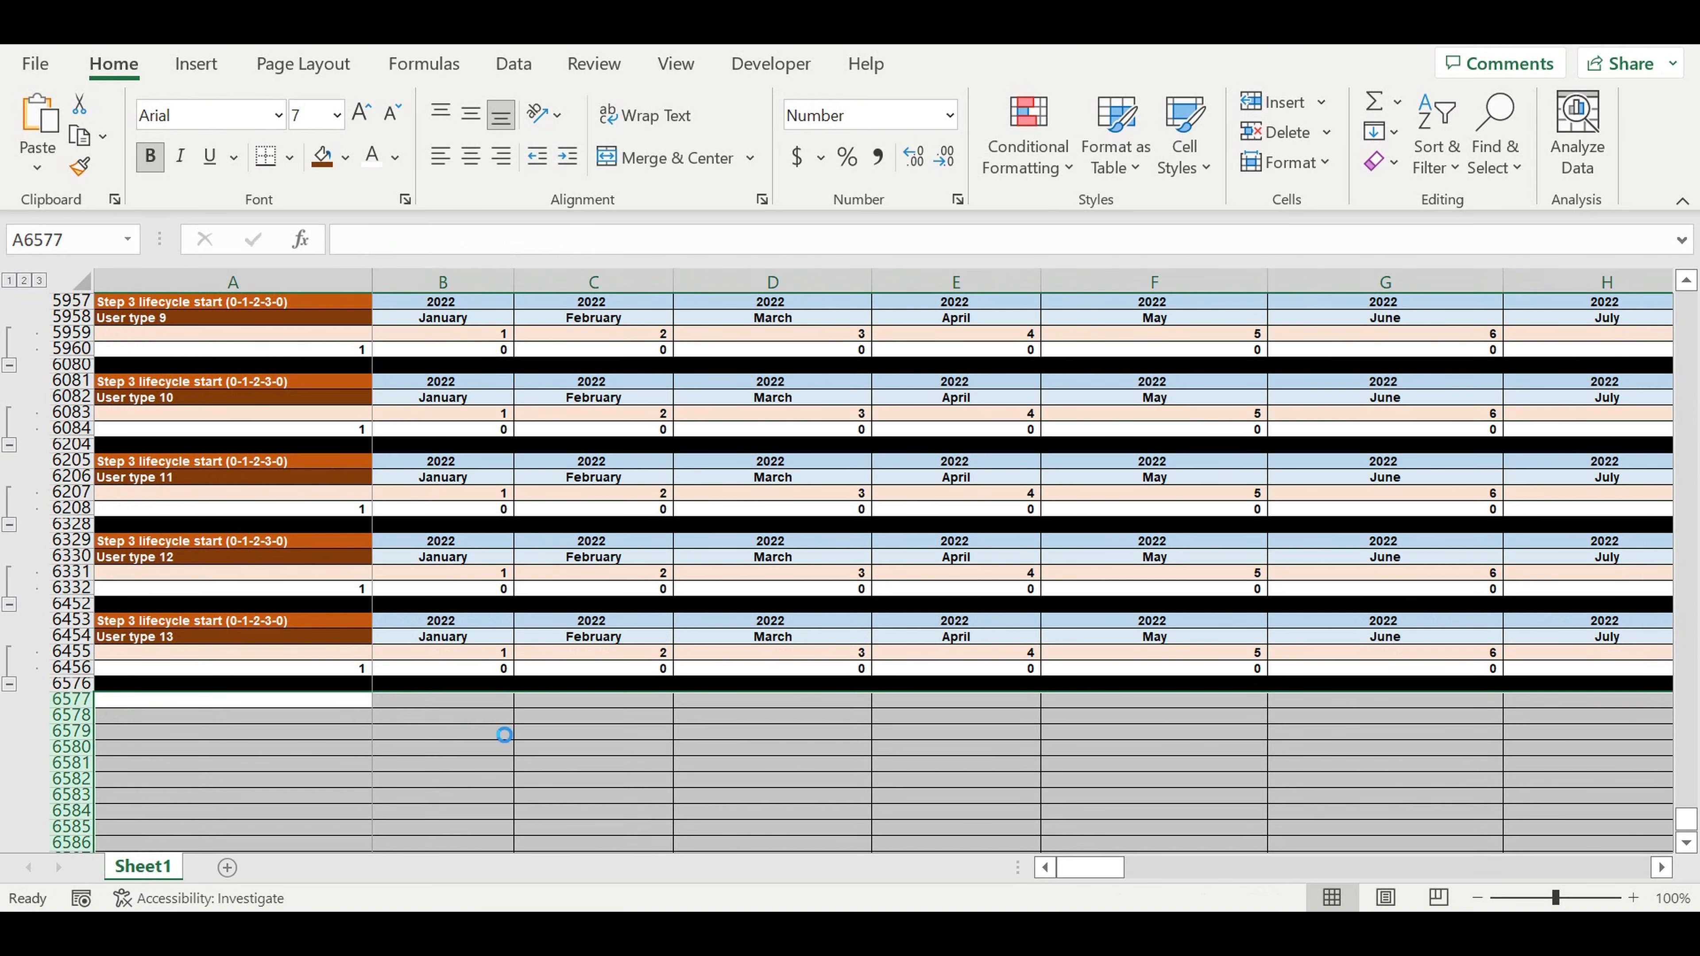
{"action": "scroll", "coordinate": [391, 627], "scroll_direction": "down", "scroll_amount": 5}
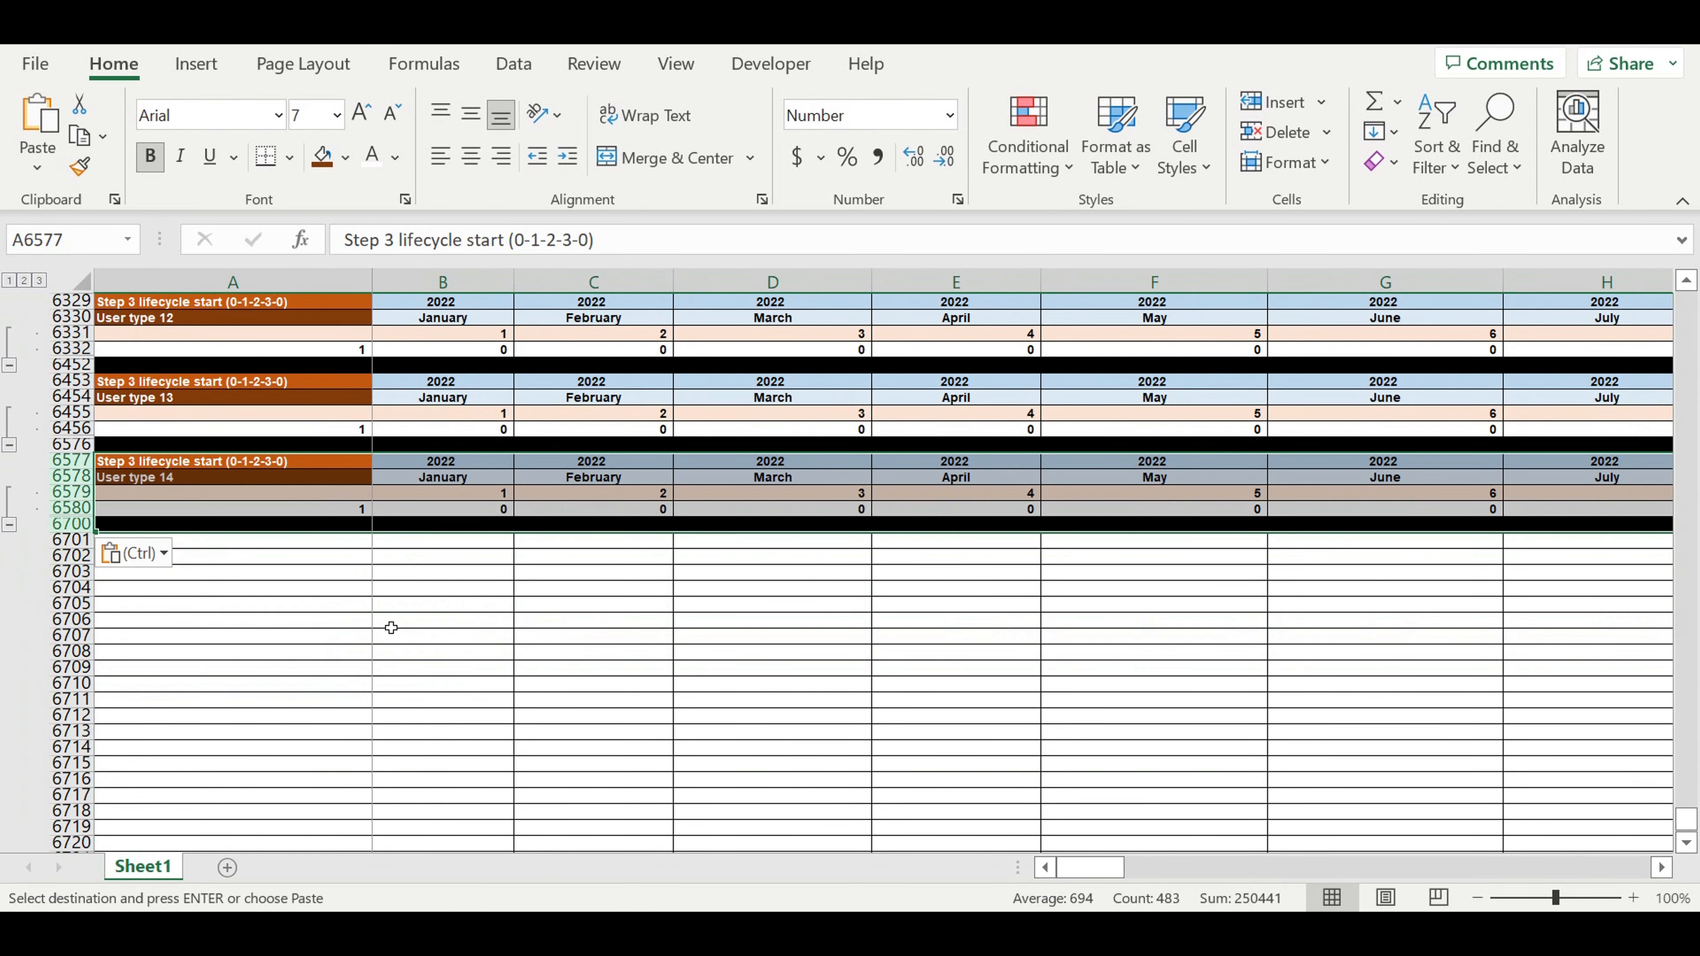
Paste the copied Step 3 block at A6701 and A6825 for User types 15 and 16.
{"action": "left_click", "coordinate": [342, 540]}
{"action": "key", "text": "Return"}
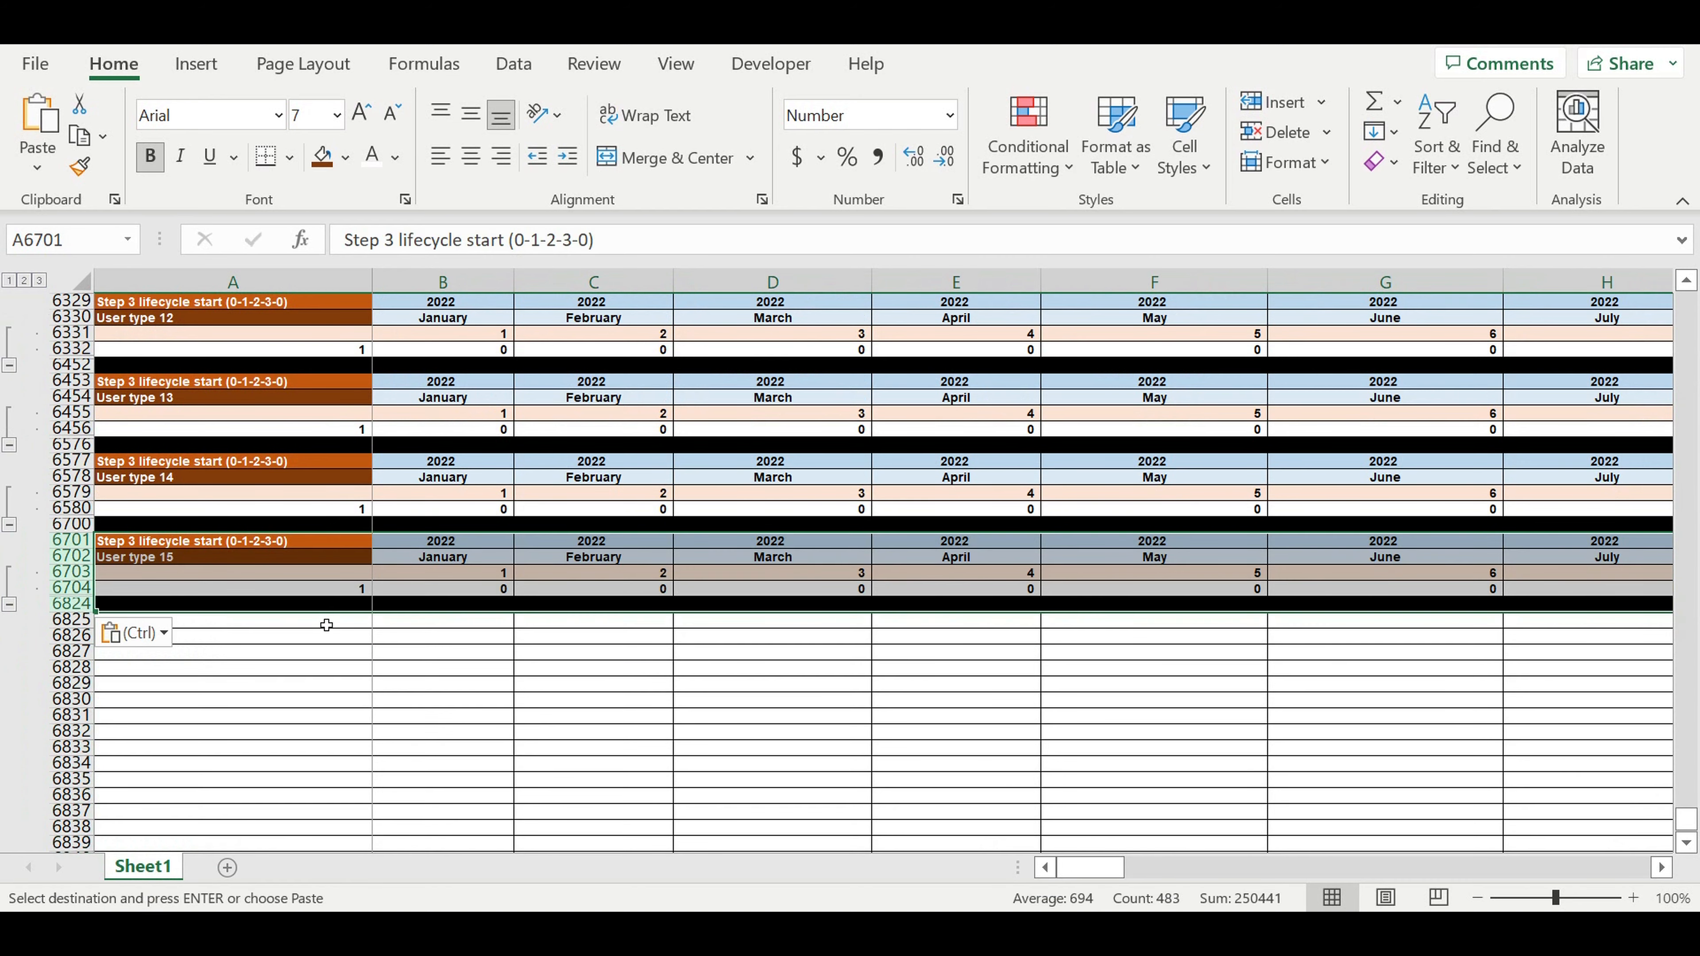
{"action": "left_click", "coordinate": [326, 625]}
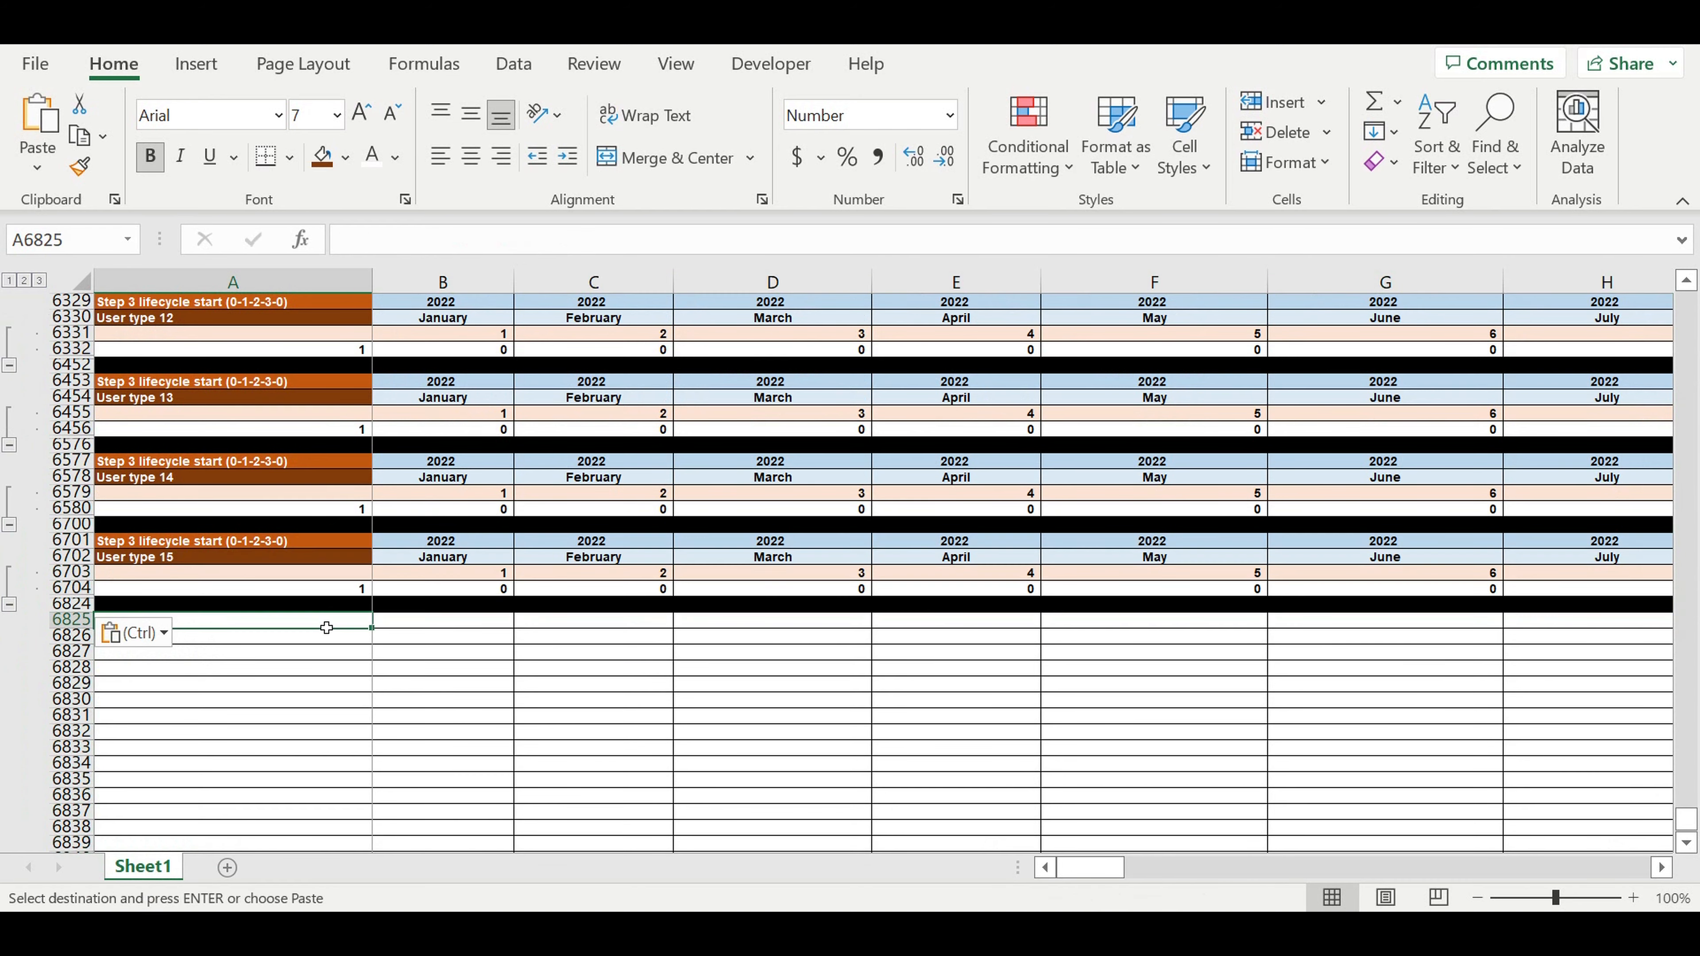
{"action": "key", "text": "Return"}
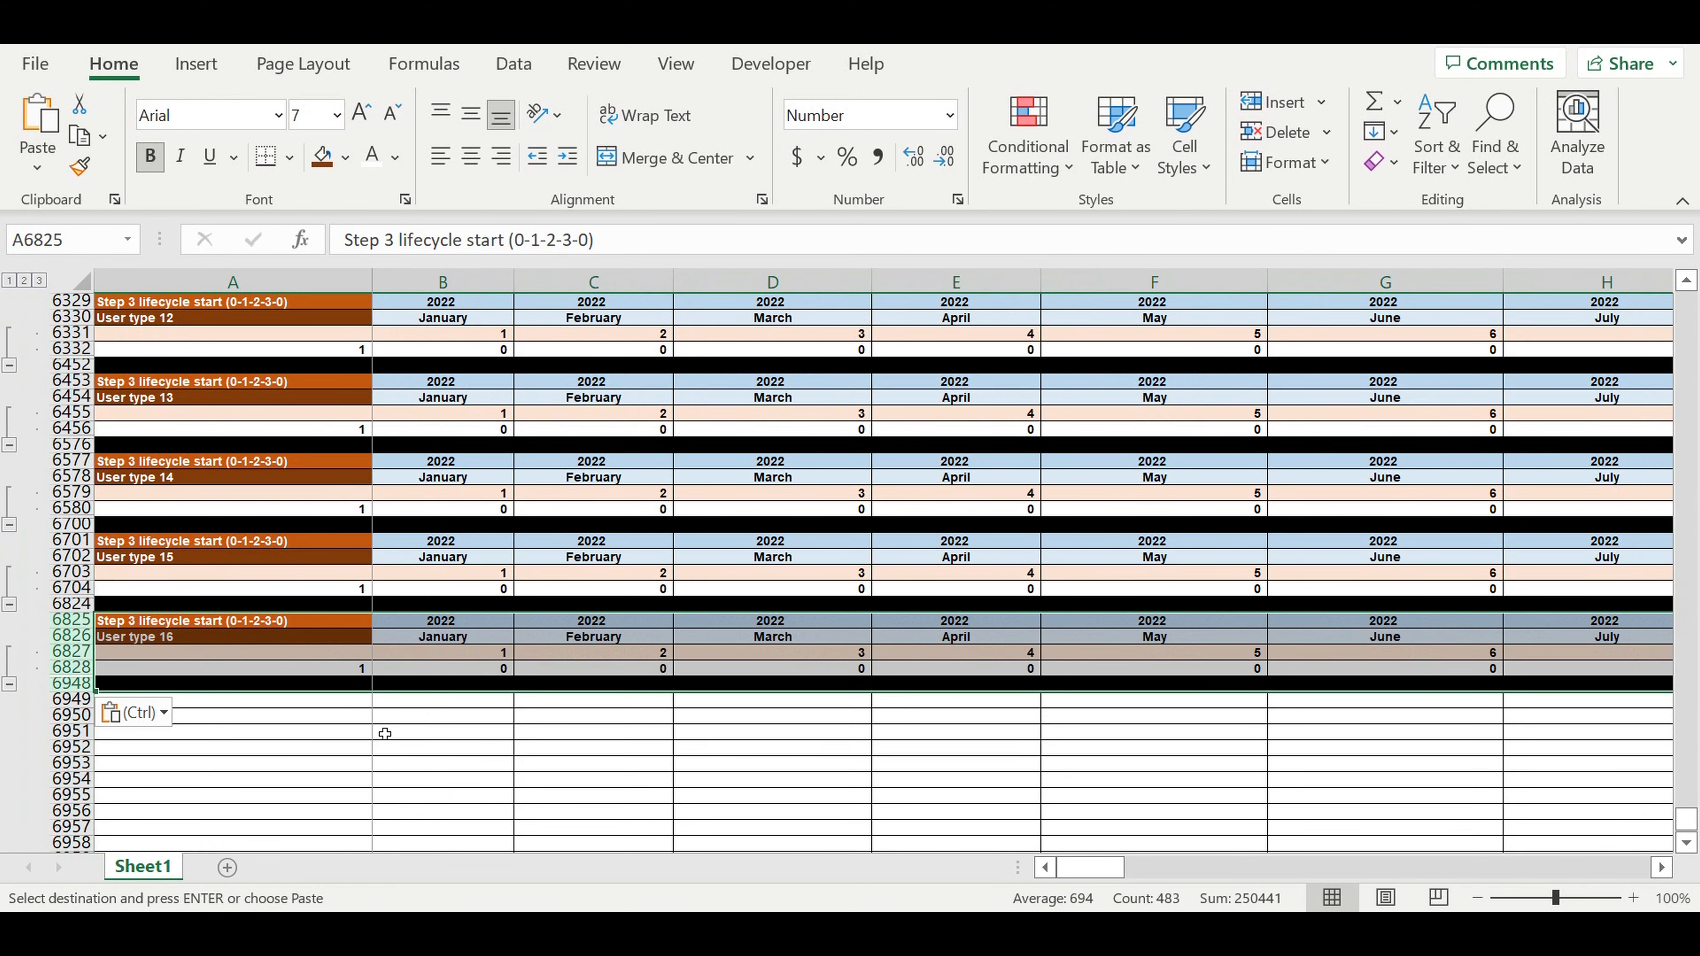
Paste the copied Step 3 block at A6949 and A7073 for User types 17 and 18.
{"action": "left_click", "coordinate": [350, 708]}
{"action": "key", "text": "Return"}
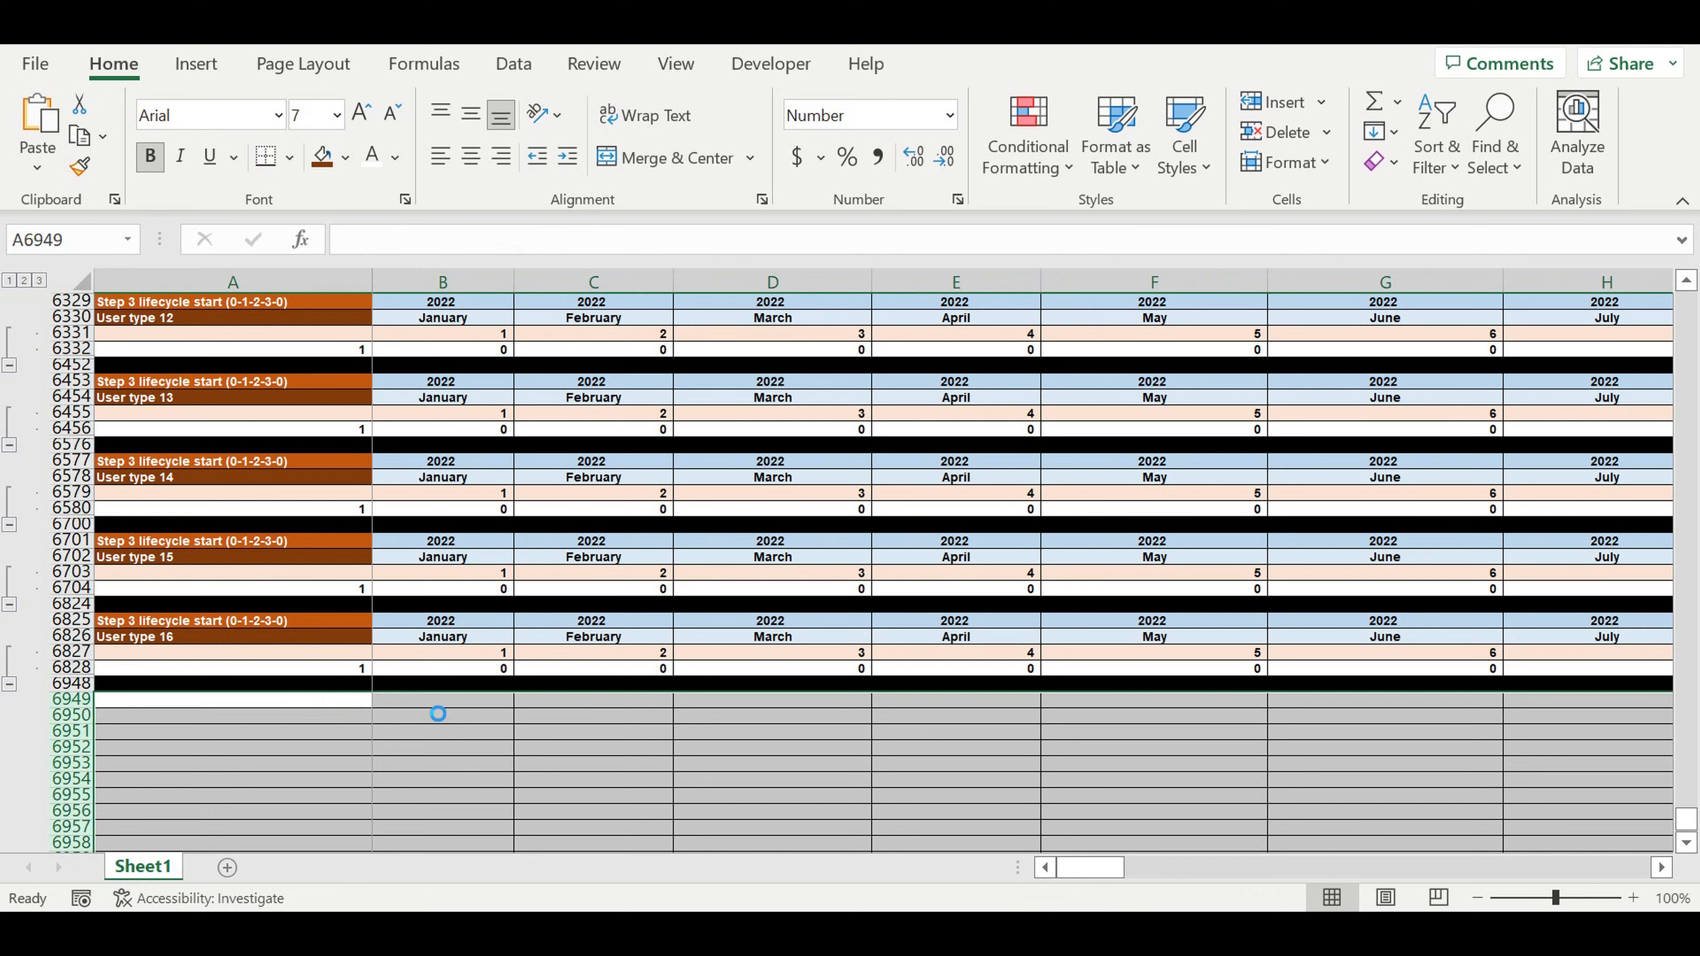
{"action": "scroll", "coordinate": [414, 691], "scroll_direction": "down", "scroll_amount": 3}
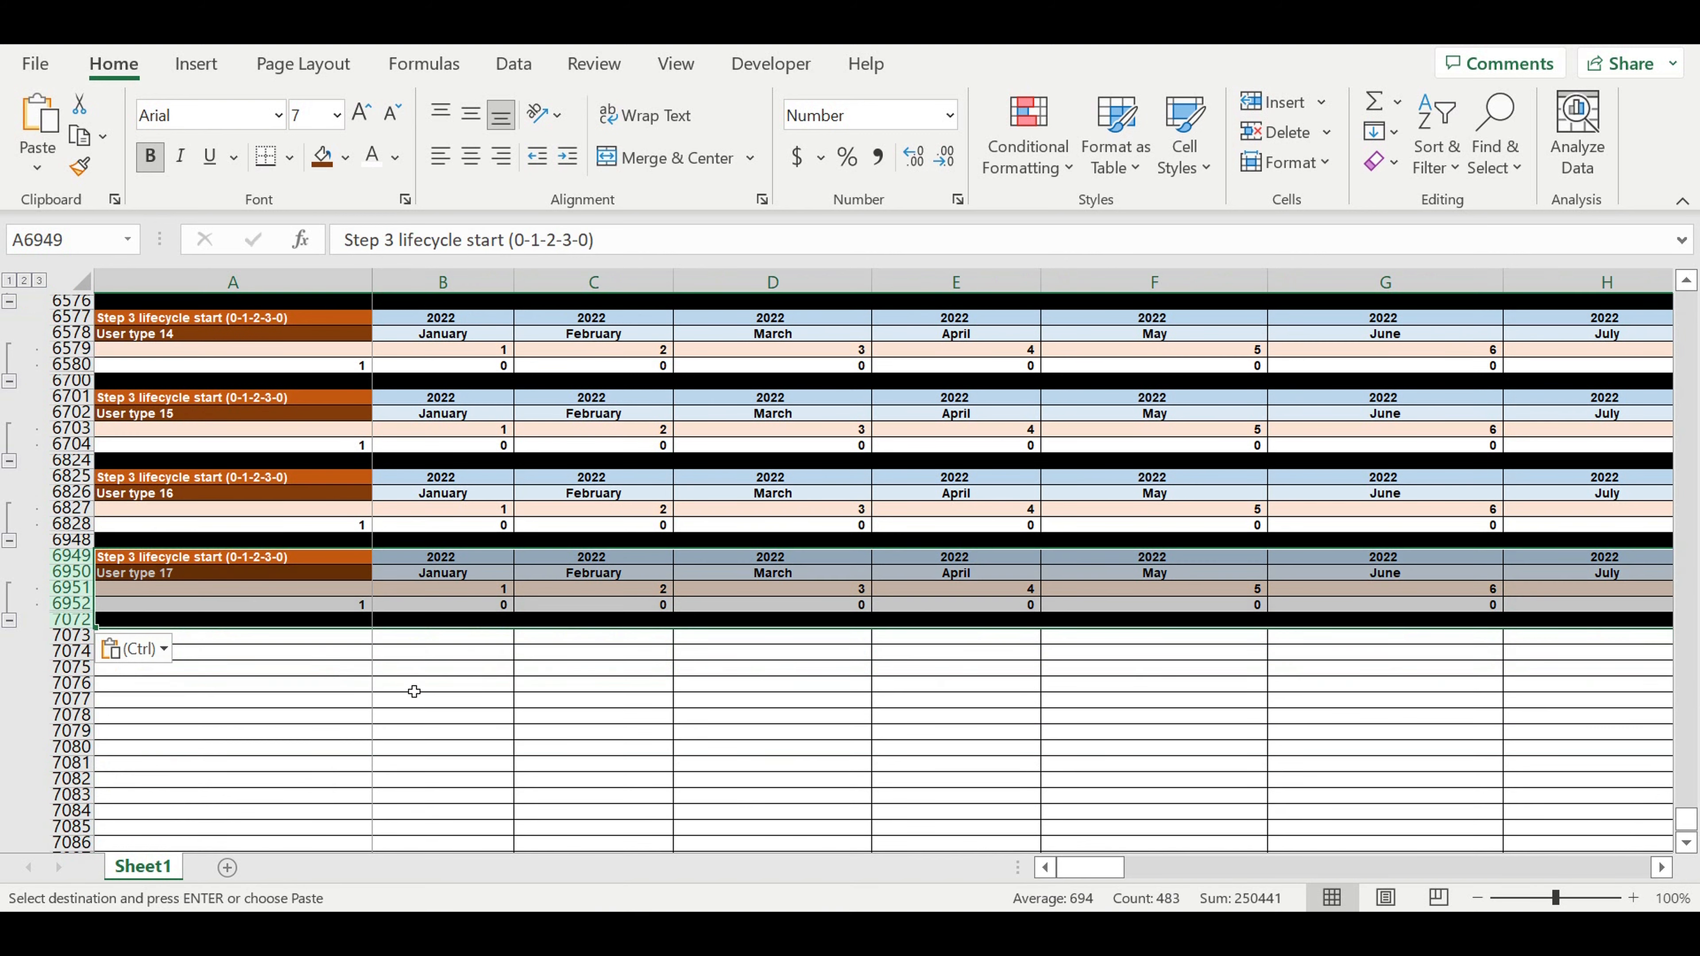
{"action": "left_click", "coordinate": [344, 641]}
{"action": "key", "text": "Return"}
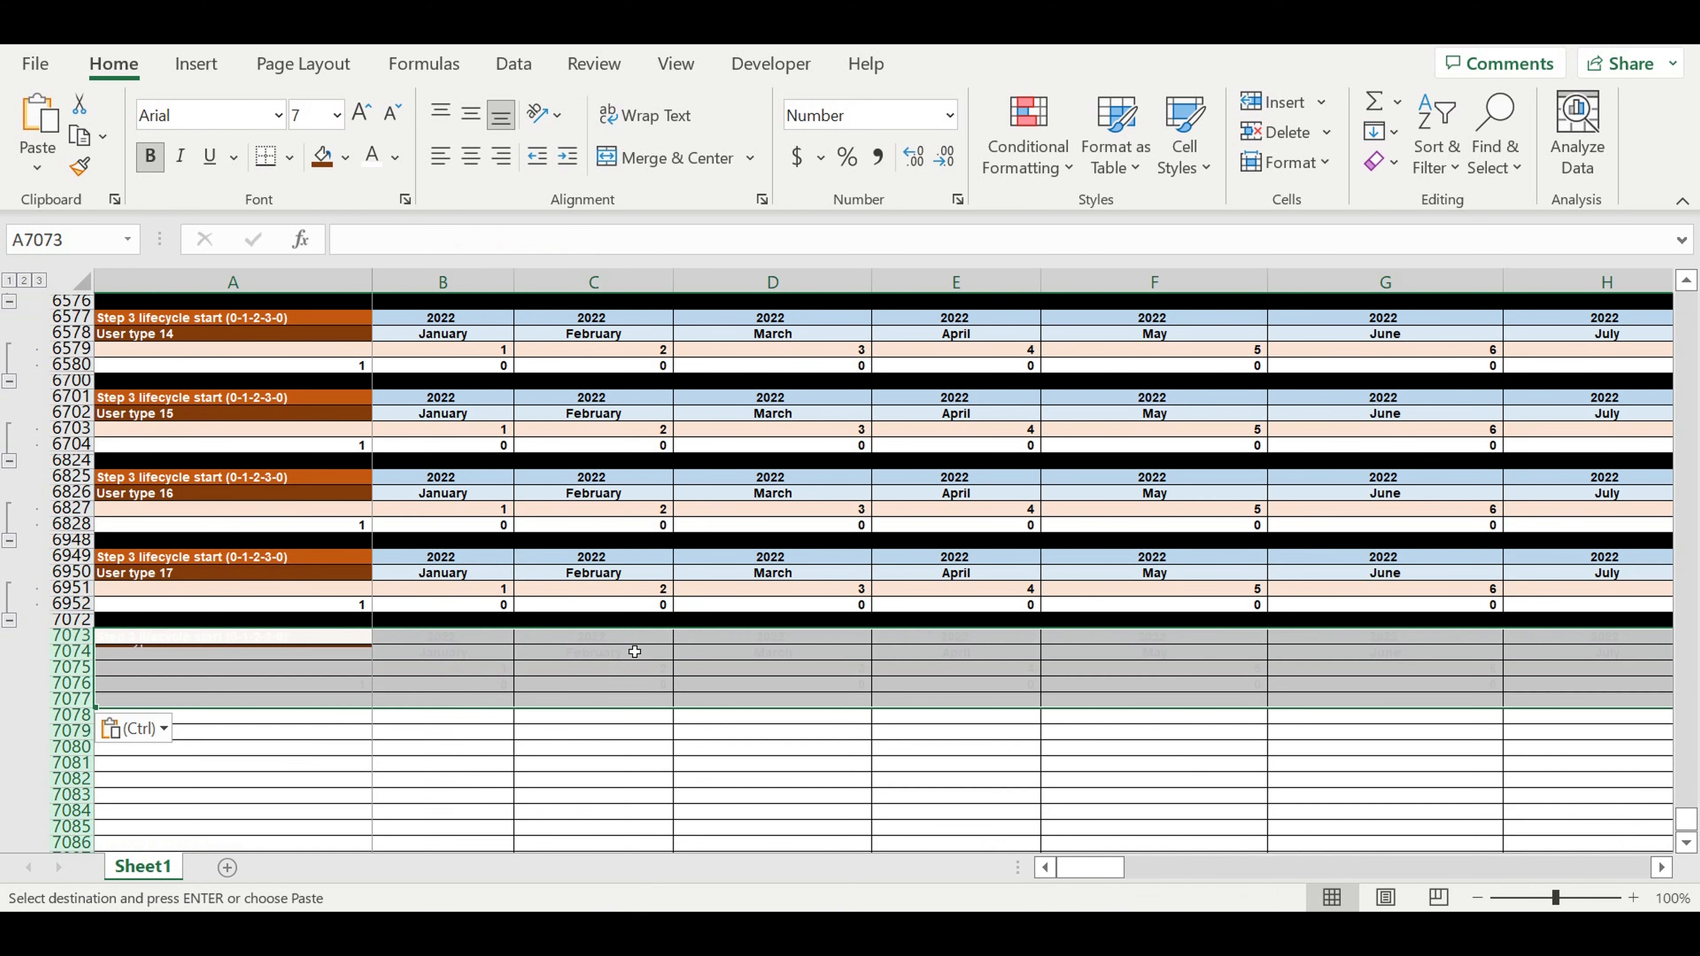
{"action": "left_click", "coordinate": [486, 737]}
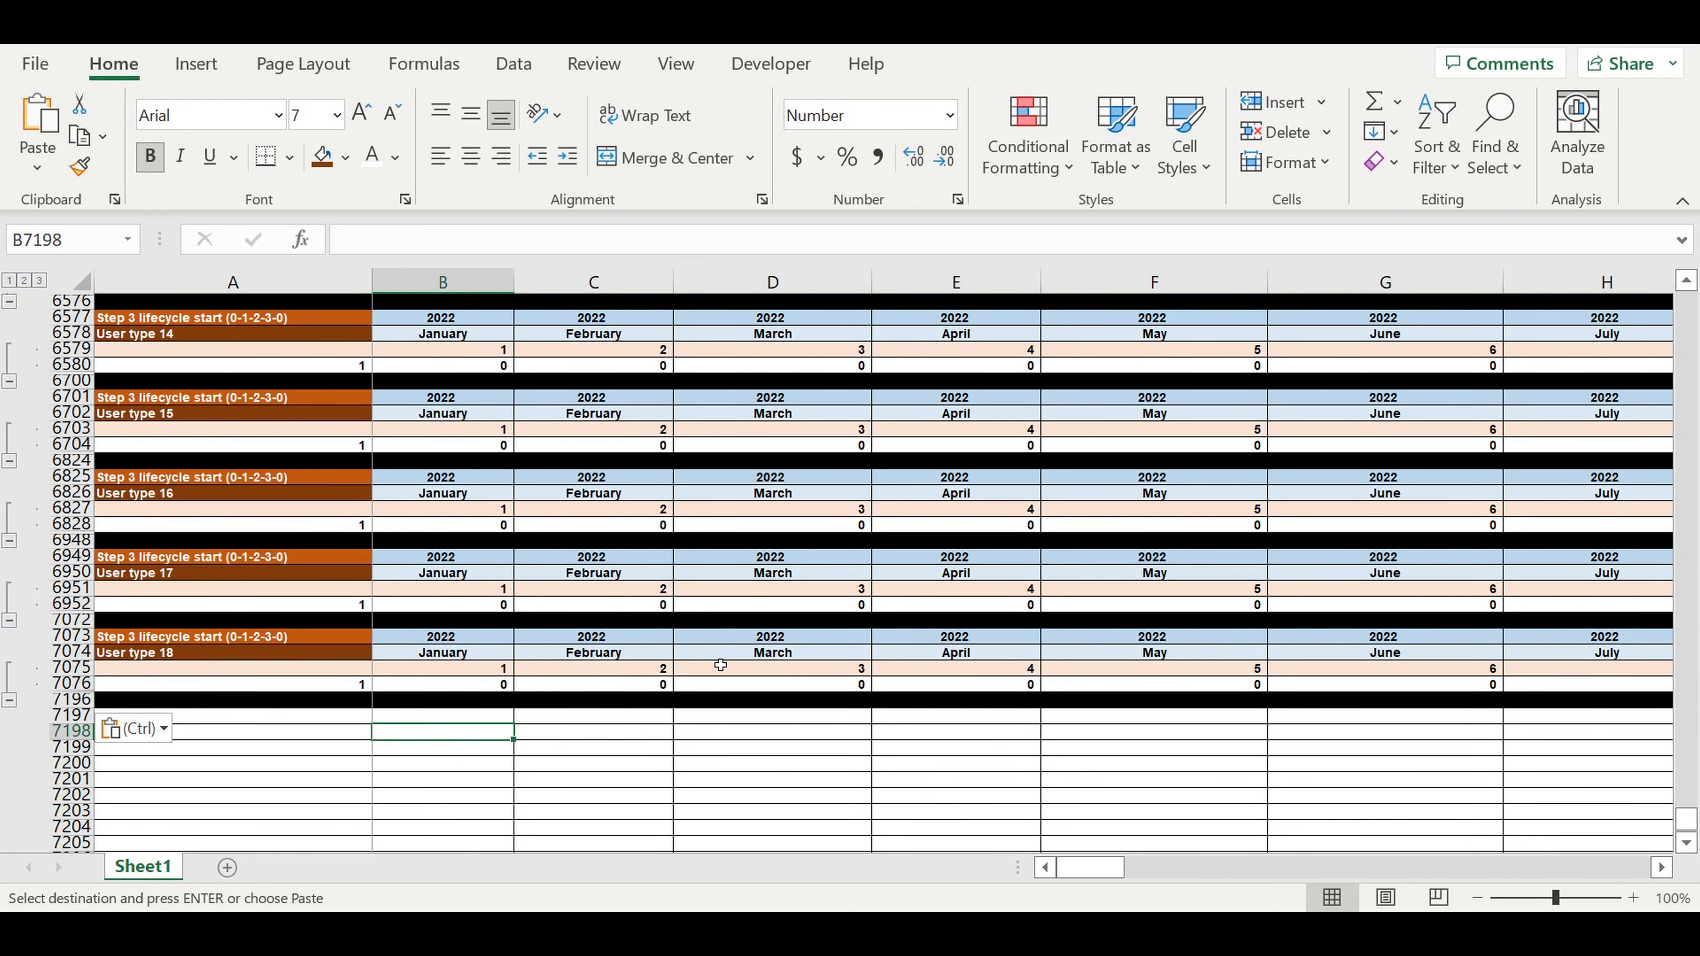
Change the lifecycle reference in the User type 2 Step 3 formula in C5092 to $E$460.
{"action": "scroll", "coordinate": [720, 665], "scroll_direction": "up", "scroll_amount": 18}
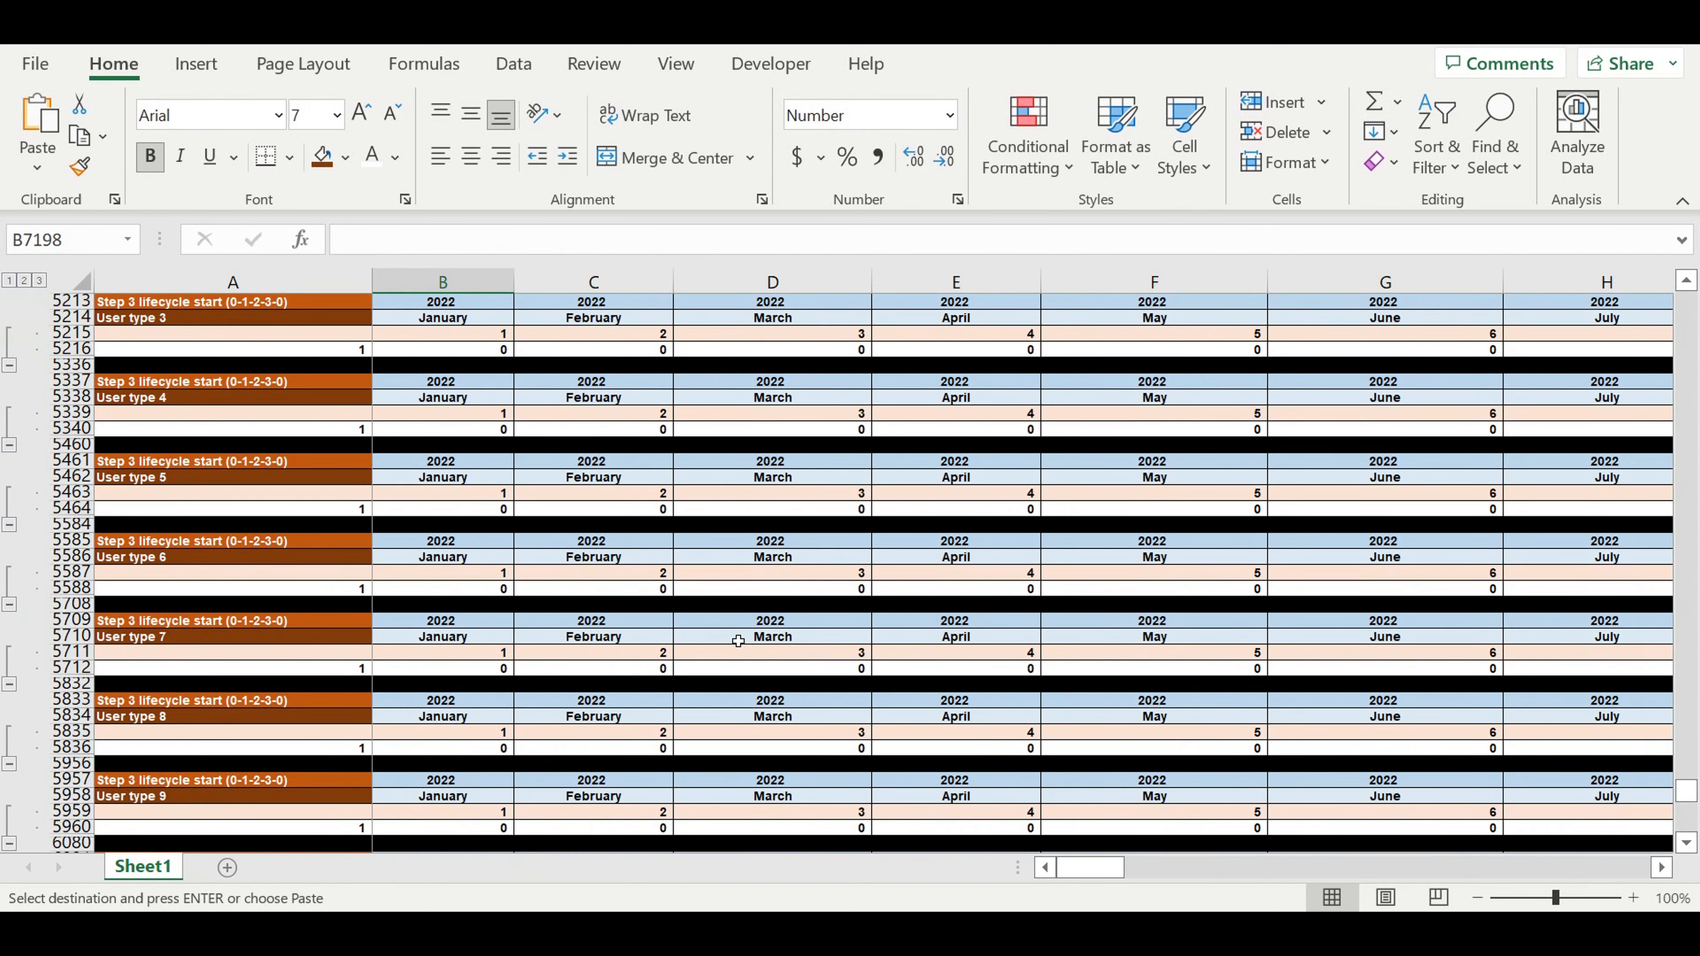
{"action": "scroll", "coordinate": [738, 641], "scroll_direction": "up", "scroll_amount": 8}
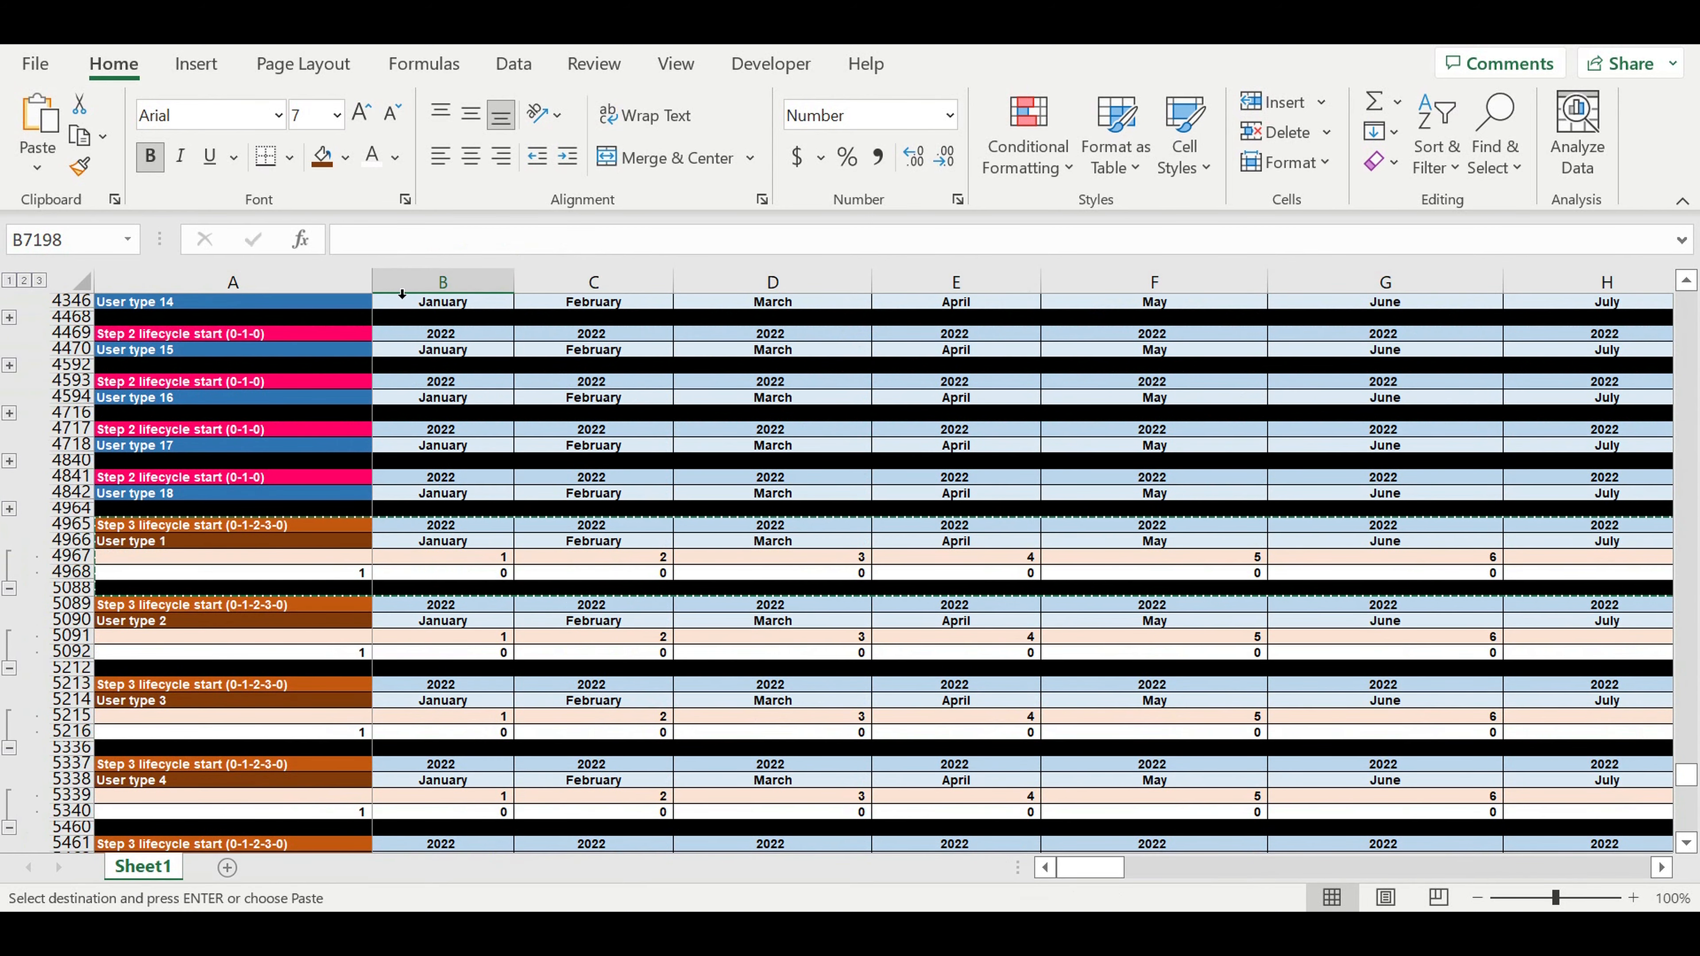
{"action": "left_click", "coordinate": [474, 573]}
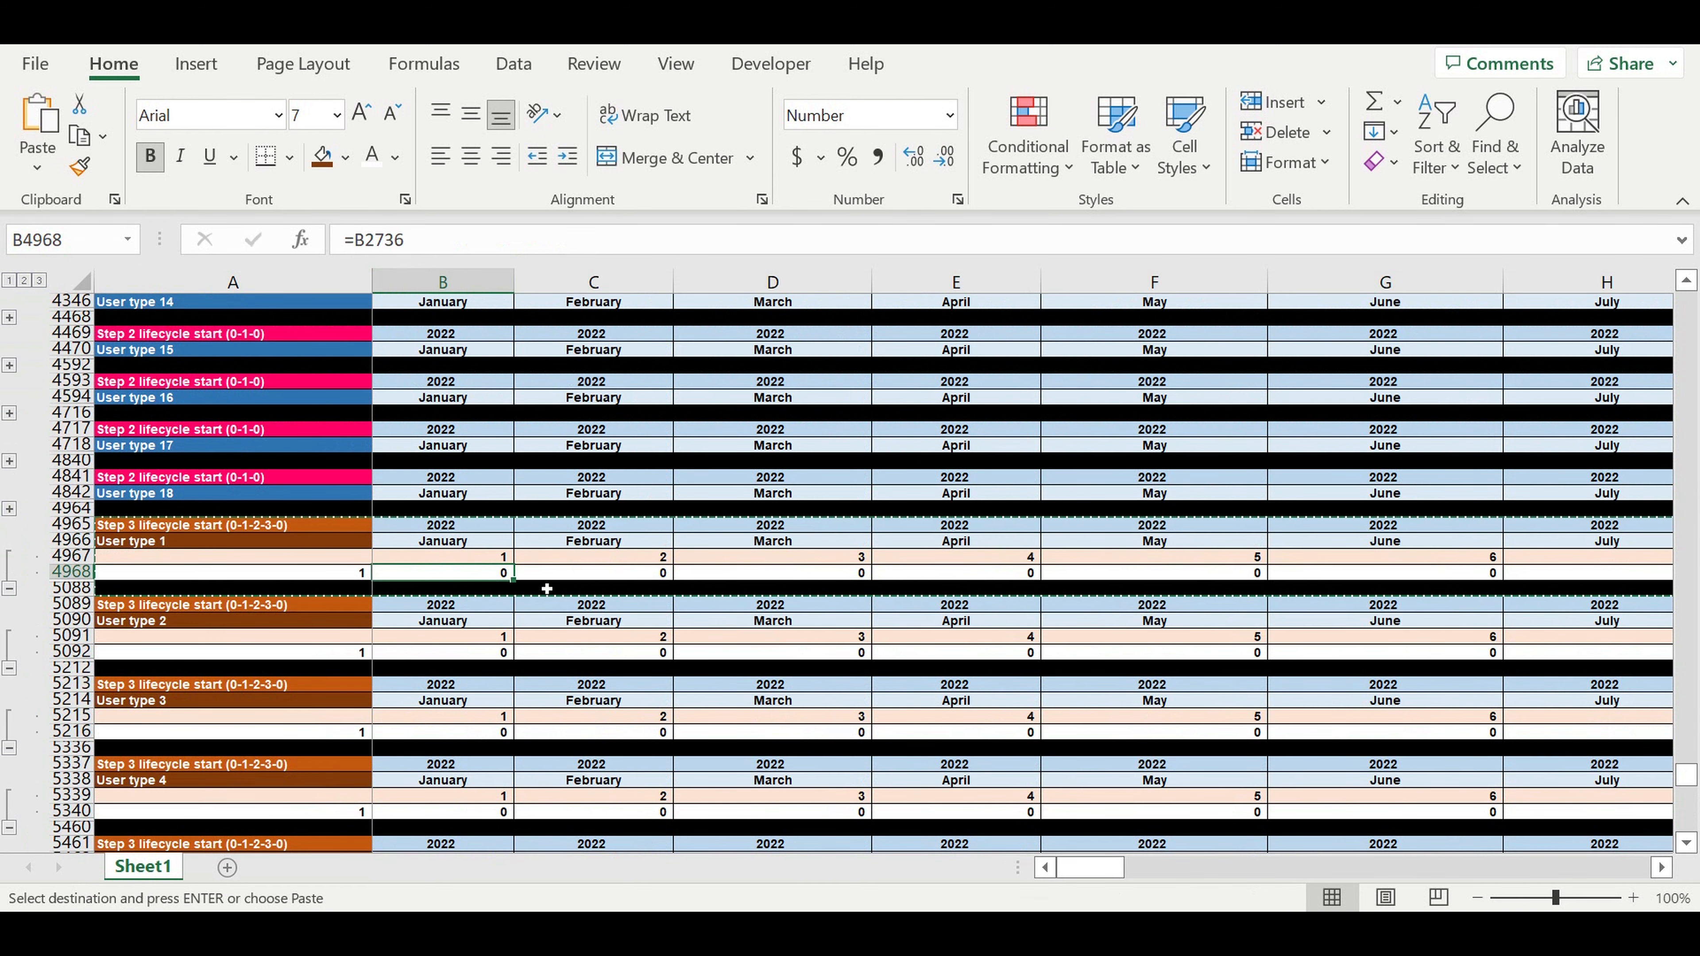
{"action": "left_click", "coordinate": [624, 577]}
{"action": "left_click", "coordinate": [621, 654]}
{"action": "left_click", "coordinate": [542, 244]}
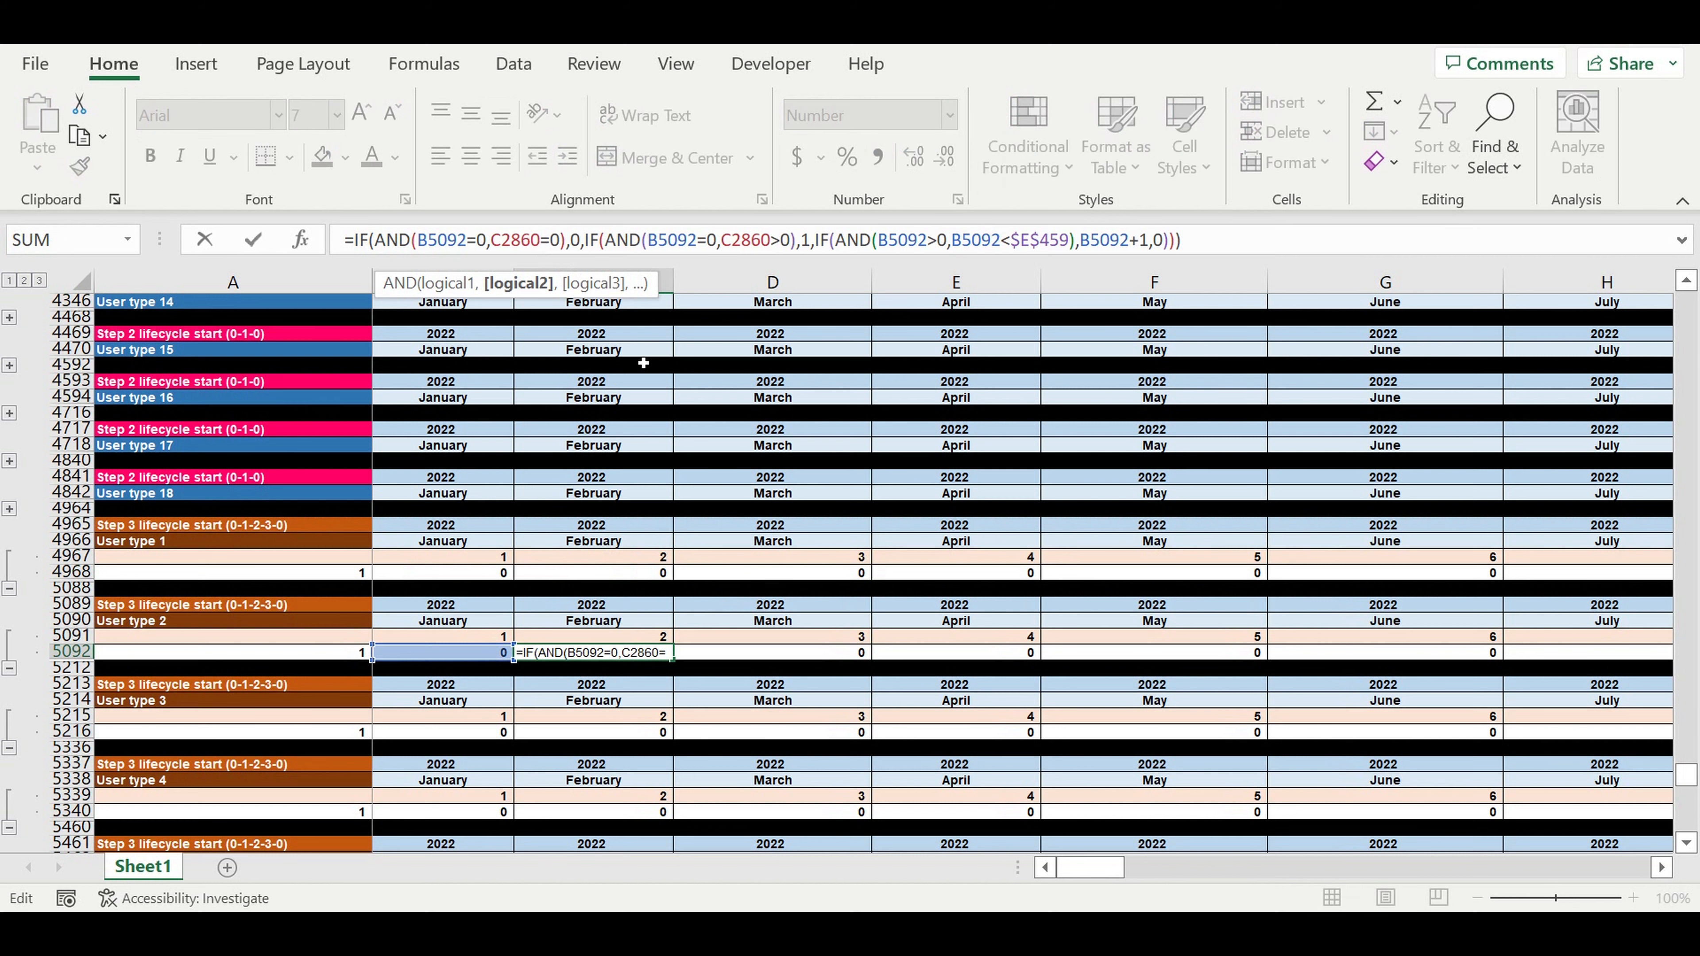
{"action": "scroll", "coordinate": [689, 507], "scroll_direction": "up", "scroll_amount": 14}
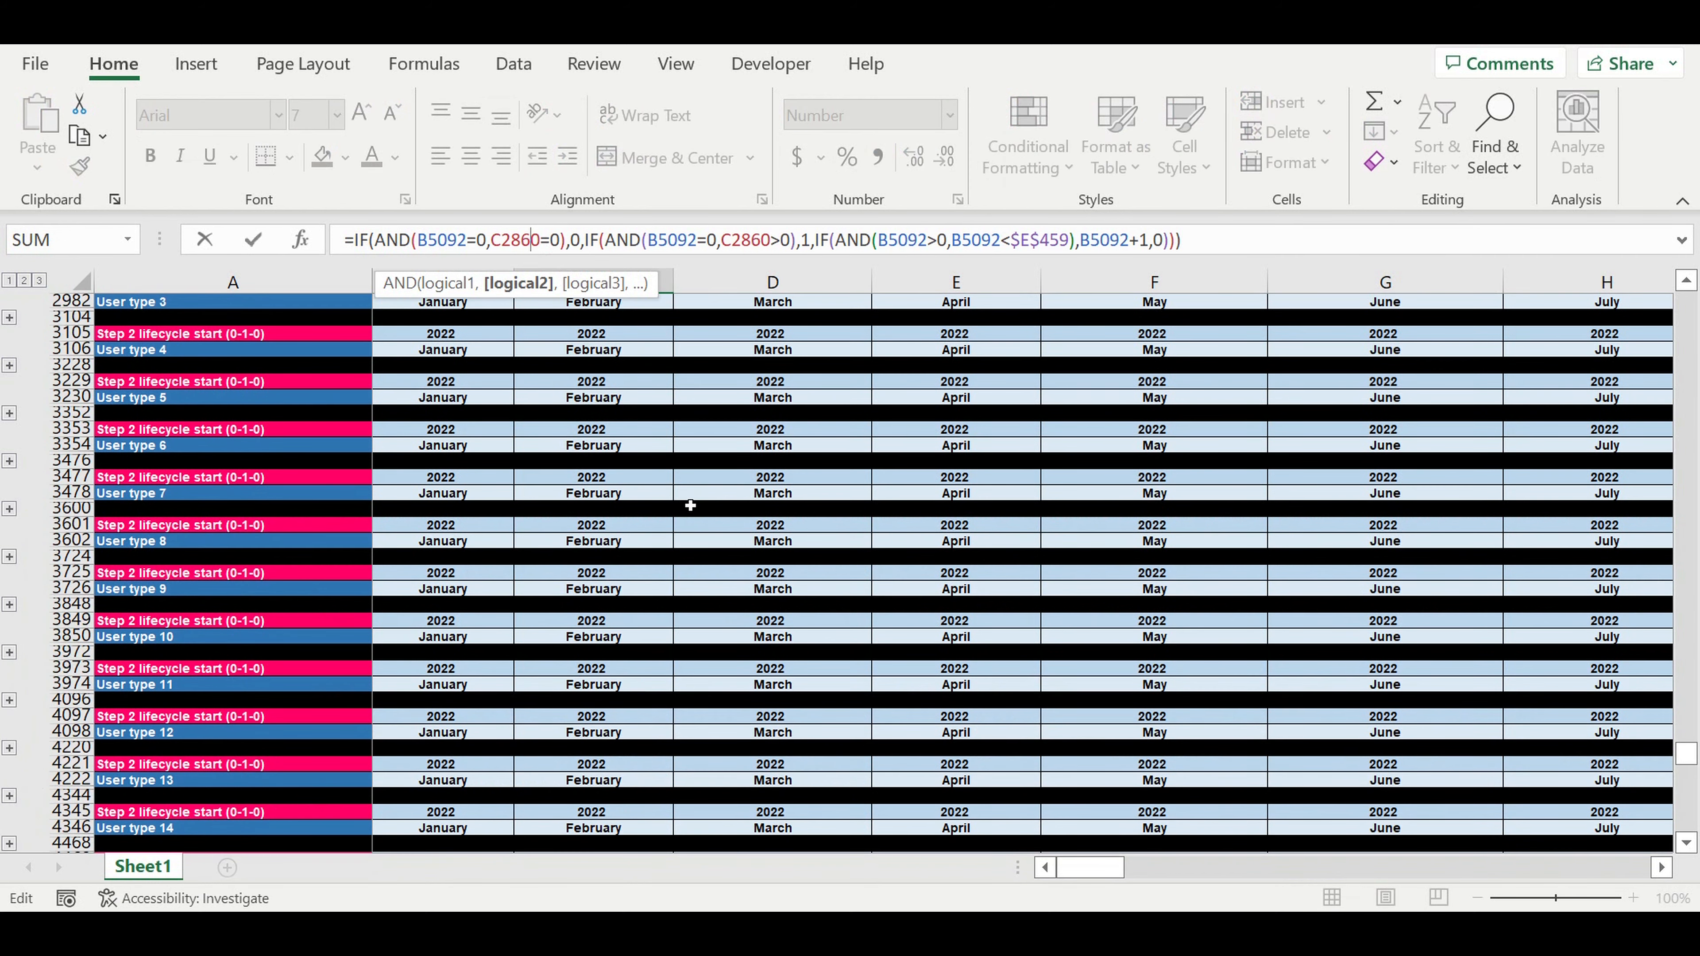
{"action": "scroll", "coordinate": [696, 507], "scroll_direction": "up", "scroll_amount": 2}
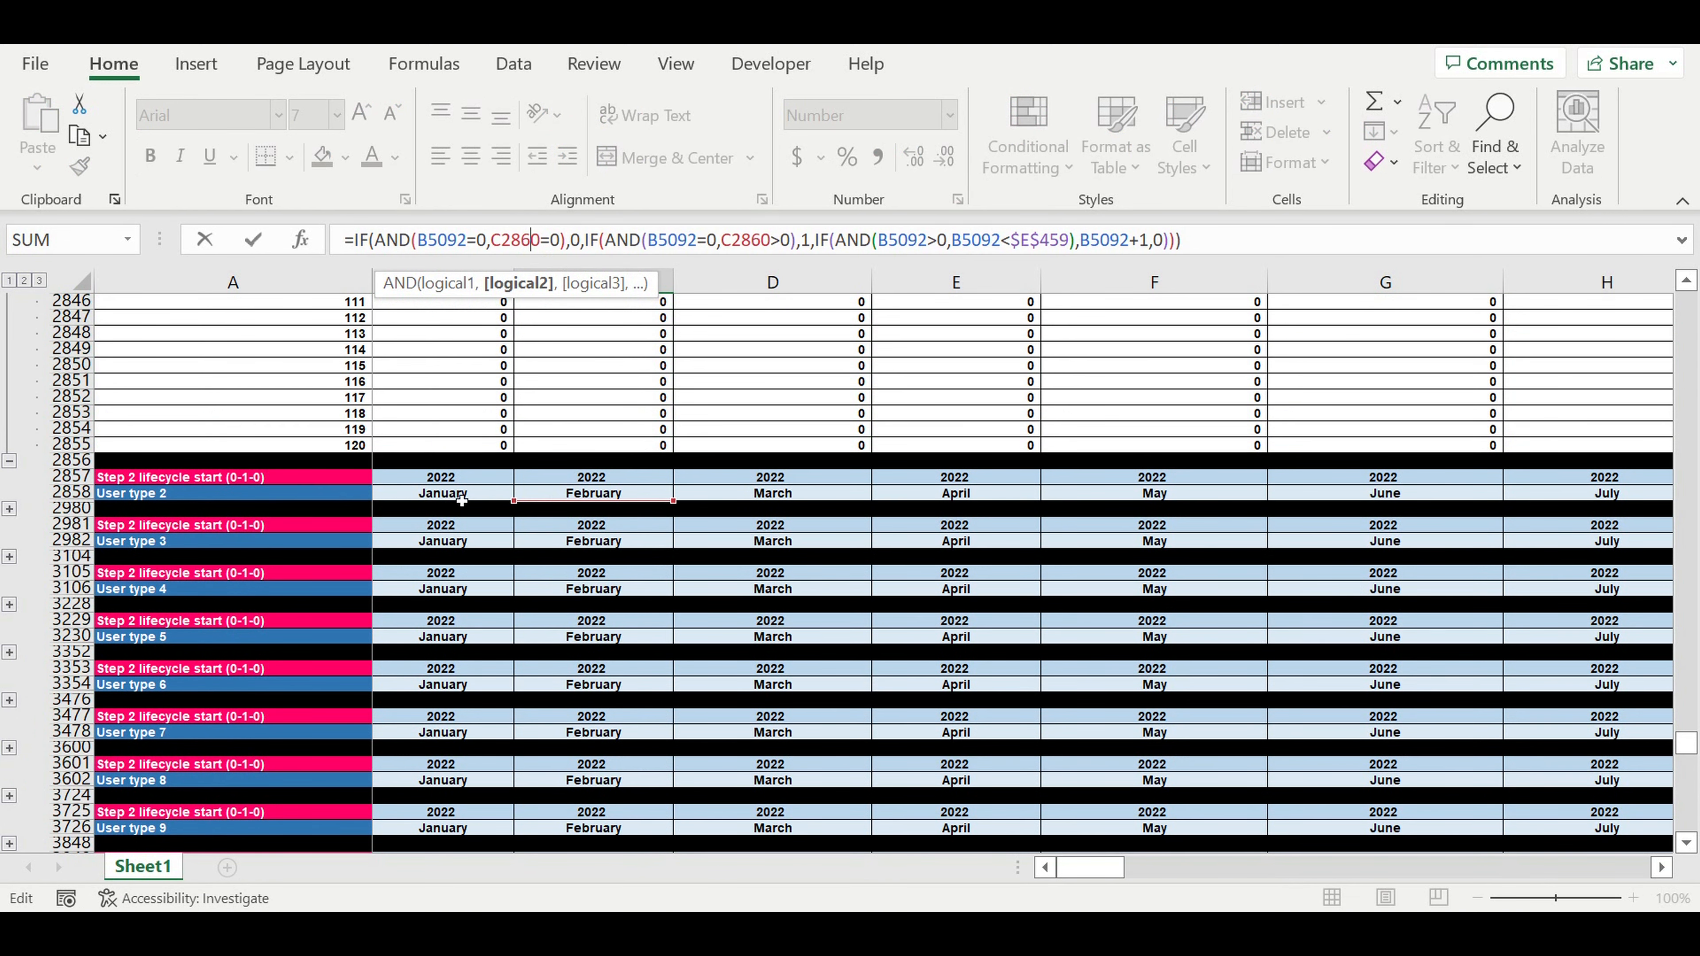
{"action": "scroll", "coordinate": [461, 501], "scroll_direction": "up", "scroll_amount": 20}
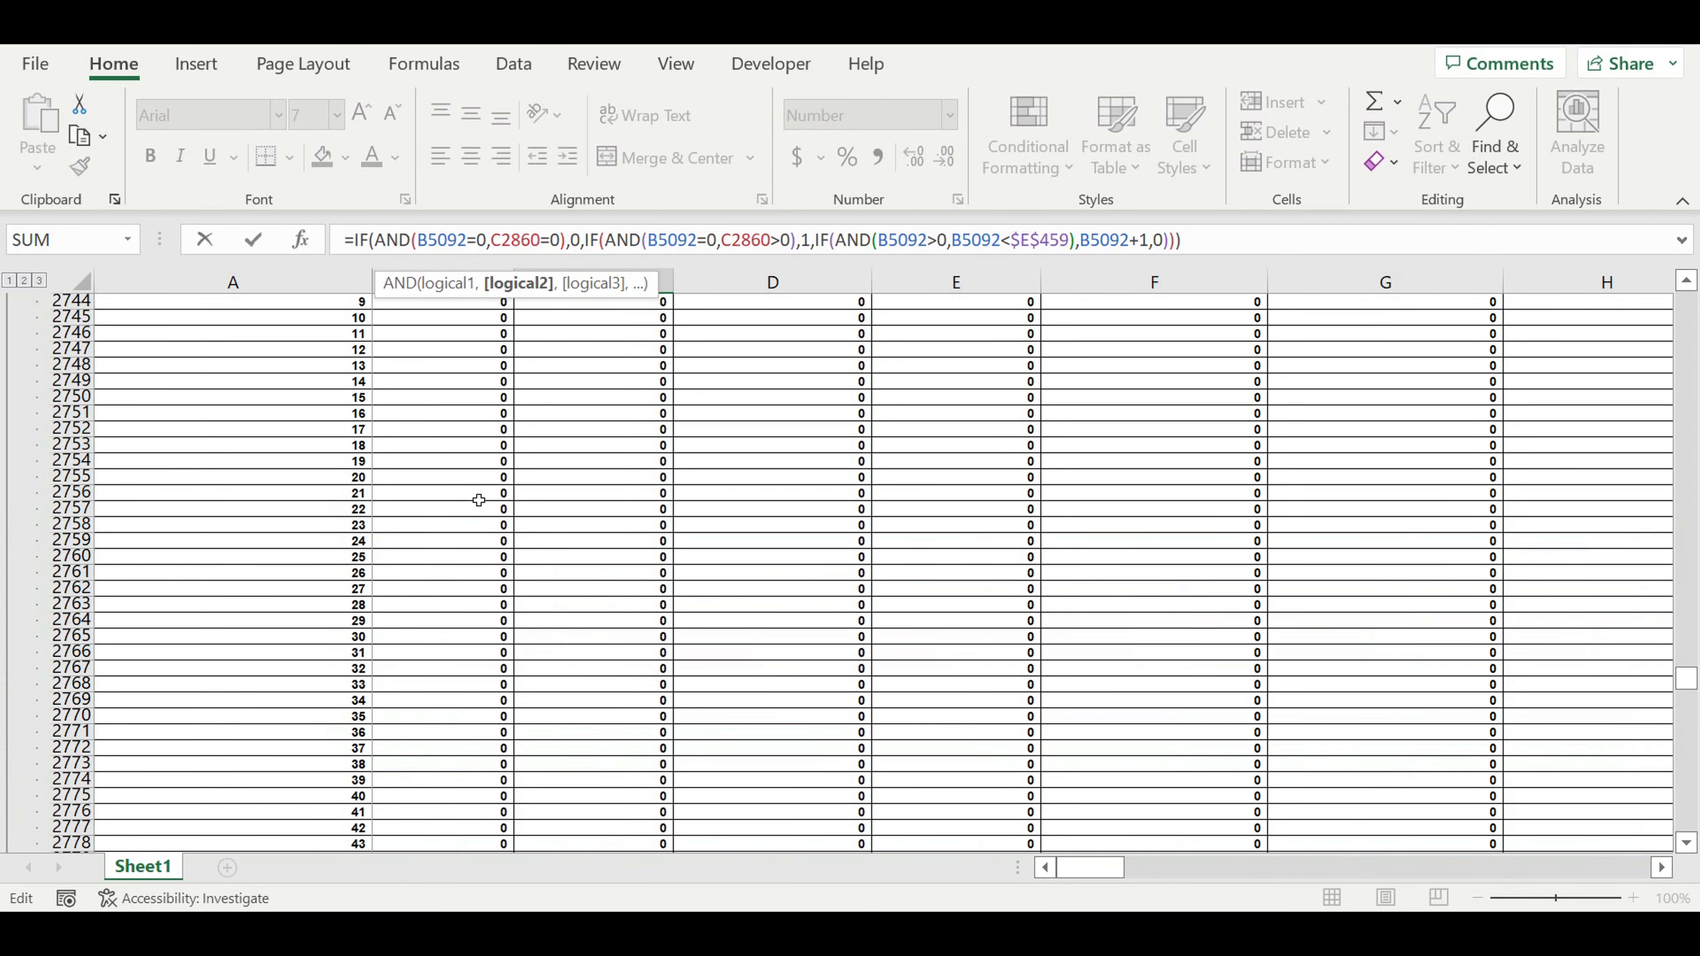
{"action": "scroll", "coordinate": [478, 501], "scroll_direction": "up", "scroll_amount": 20}
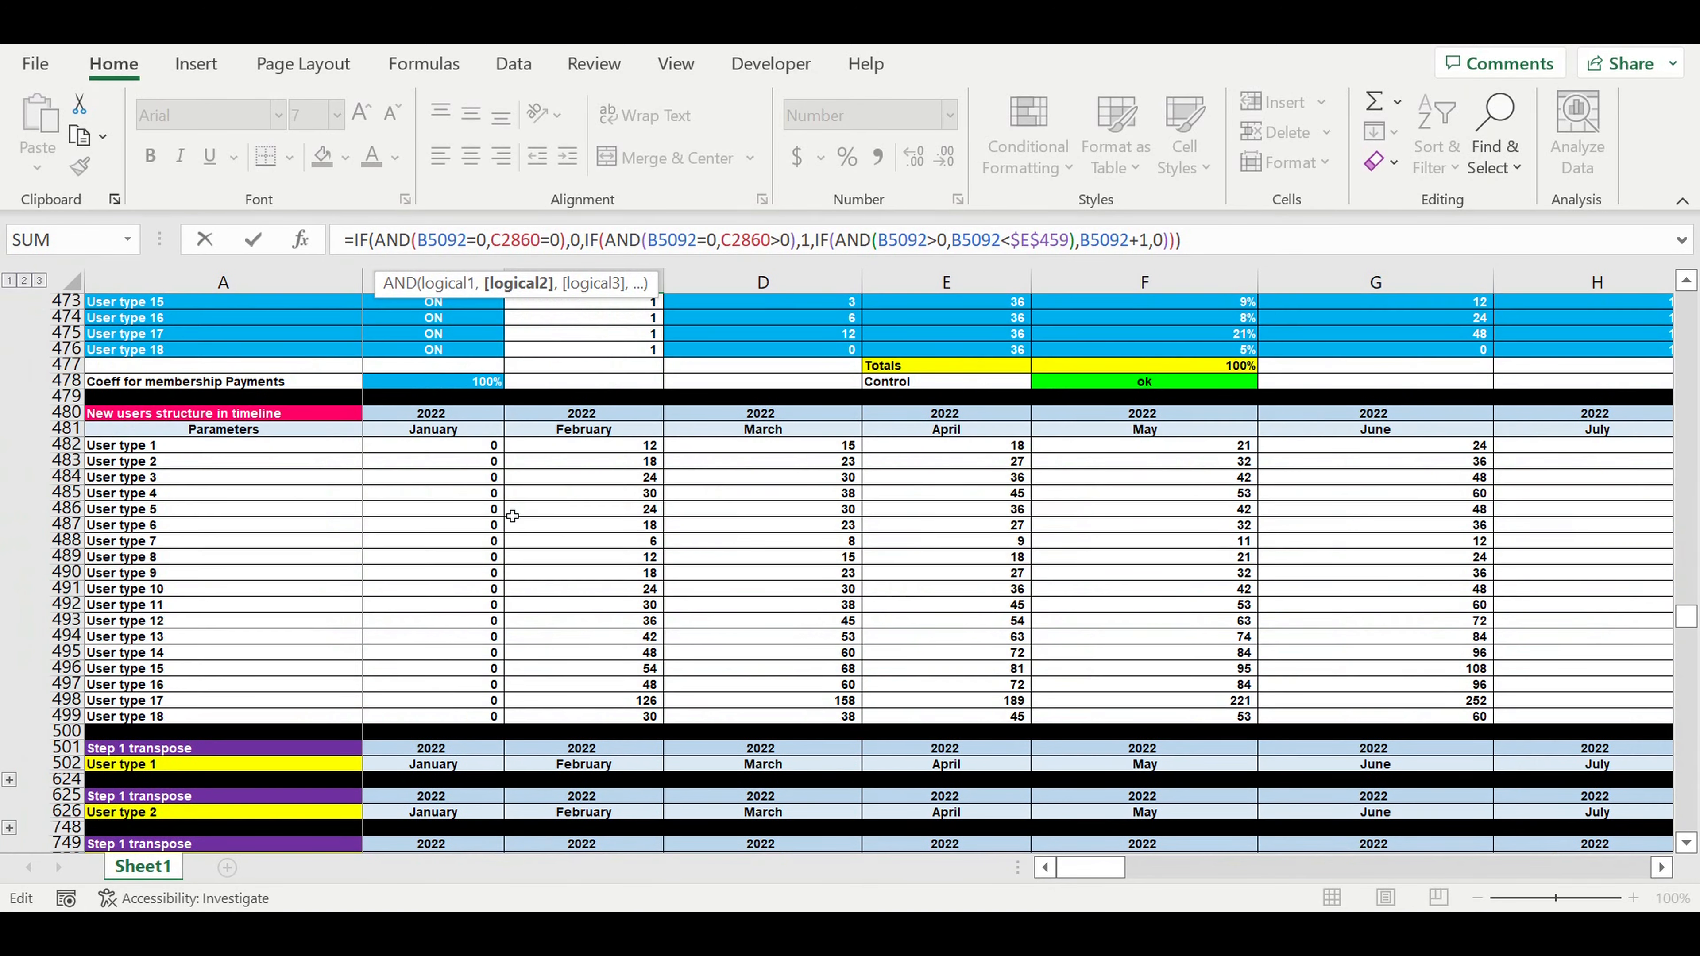
{"action": "scroll", "coordinate": [974, 539], "scroll_direction": "up", "scroll_amount": 7}
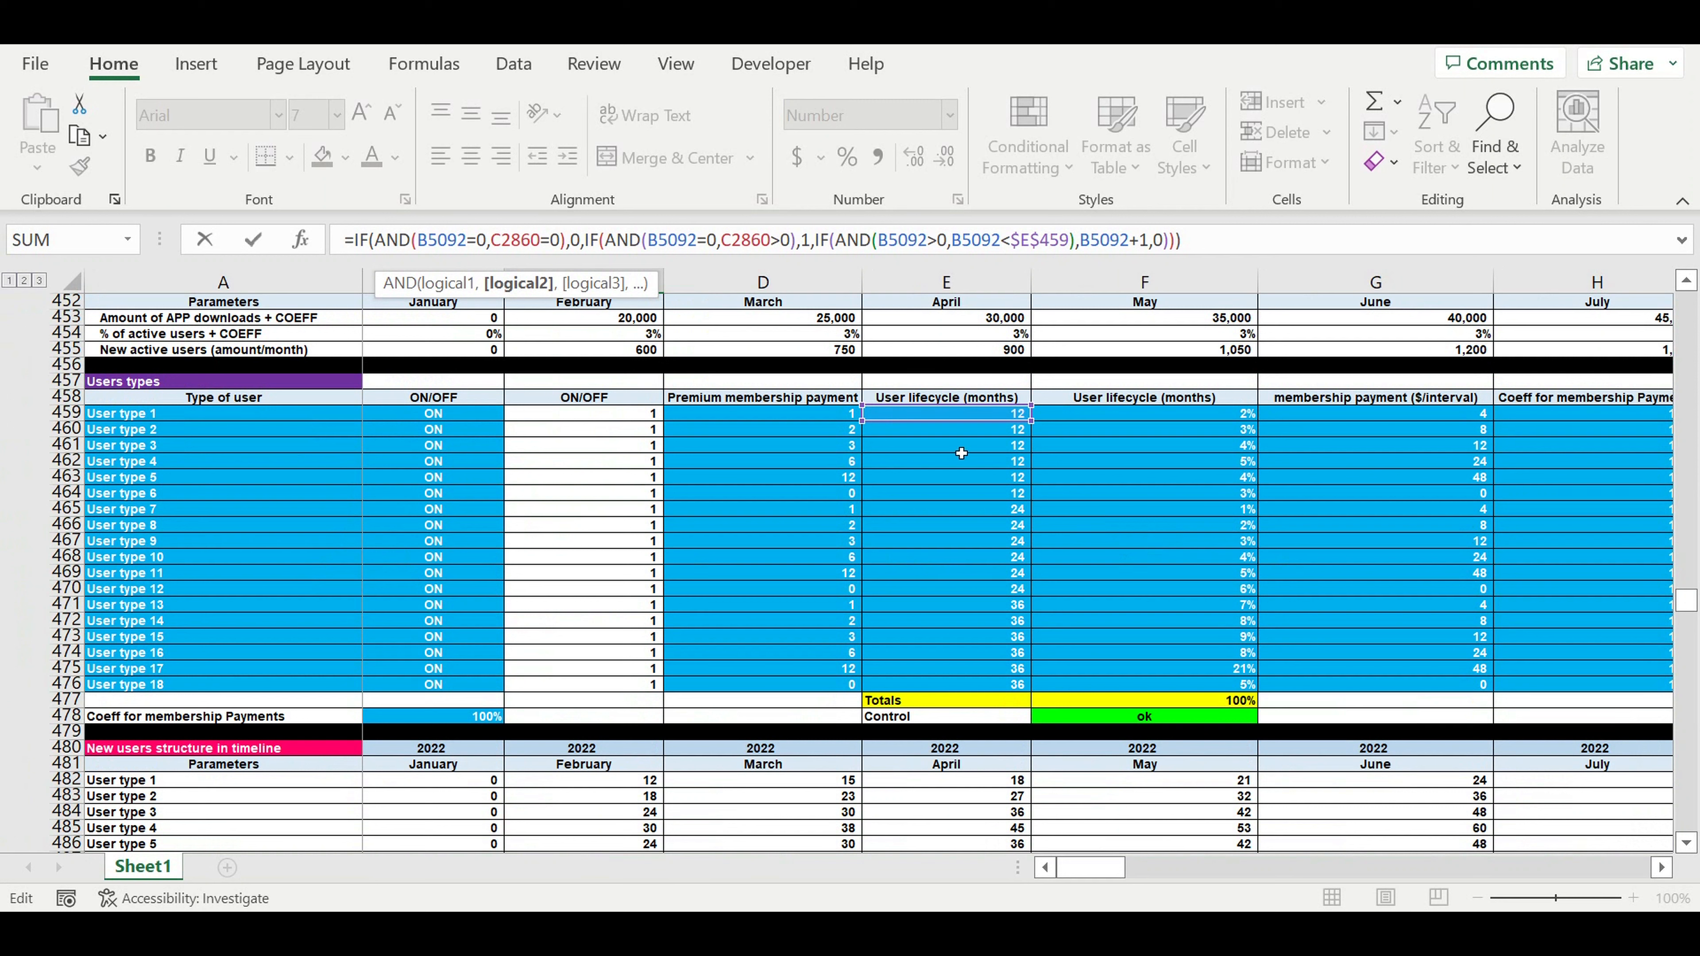
{"action": "left_click_drag", "start_coordinate": [932, 429], "coordinate": [932, 433]}
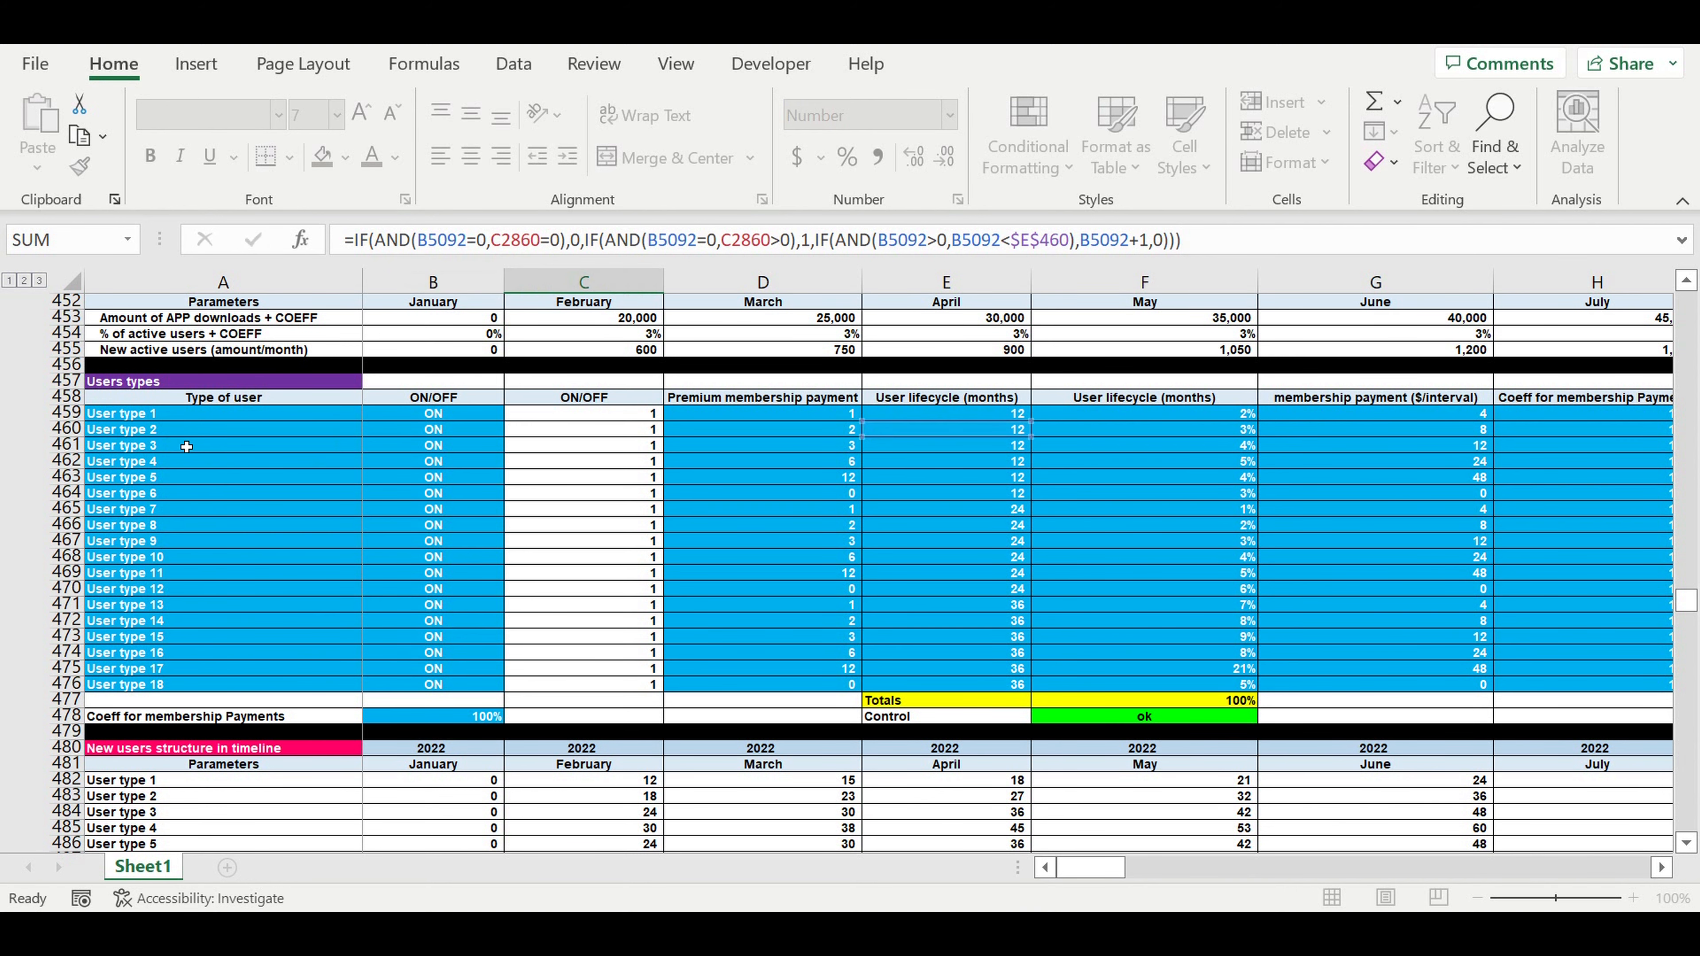
{"action": "key", "text": "Return"}
{"action": "scroll", "coordinate": [754, 614], "scroll_direction": "down", "scroll_amount": 5}
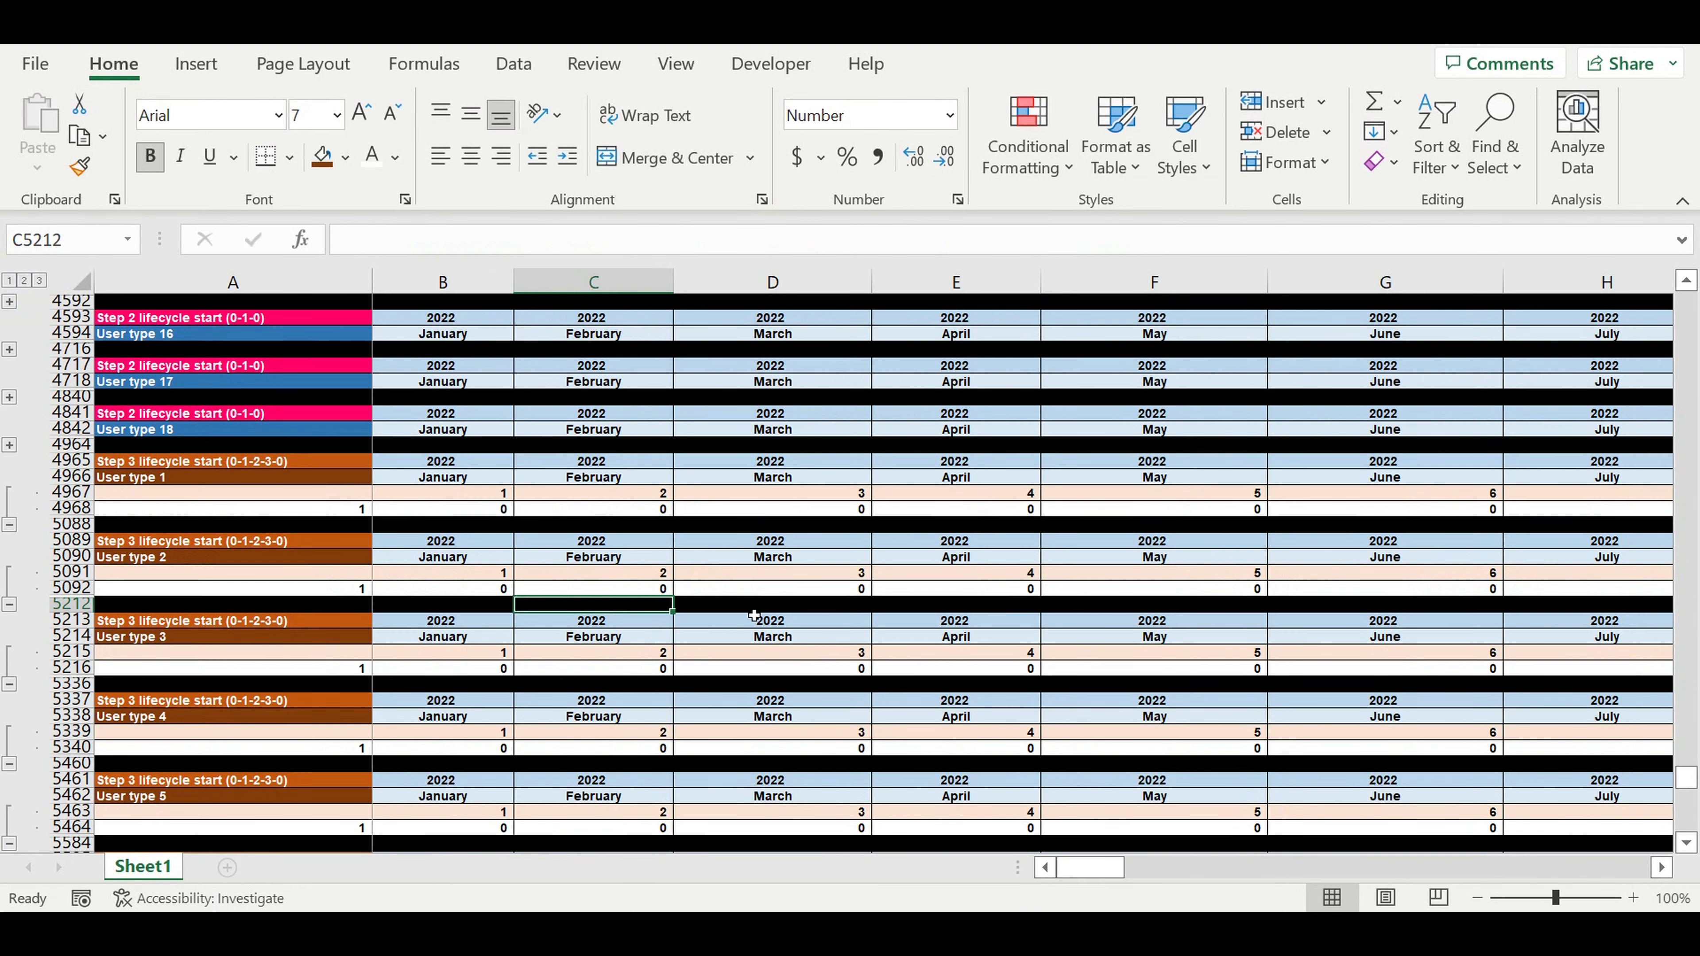
{"action": "left_click", "coordinate": [637, 590]}
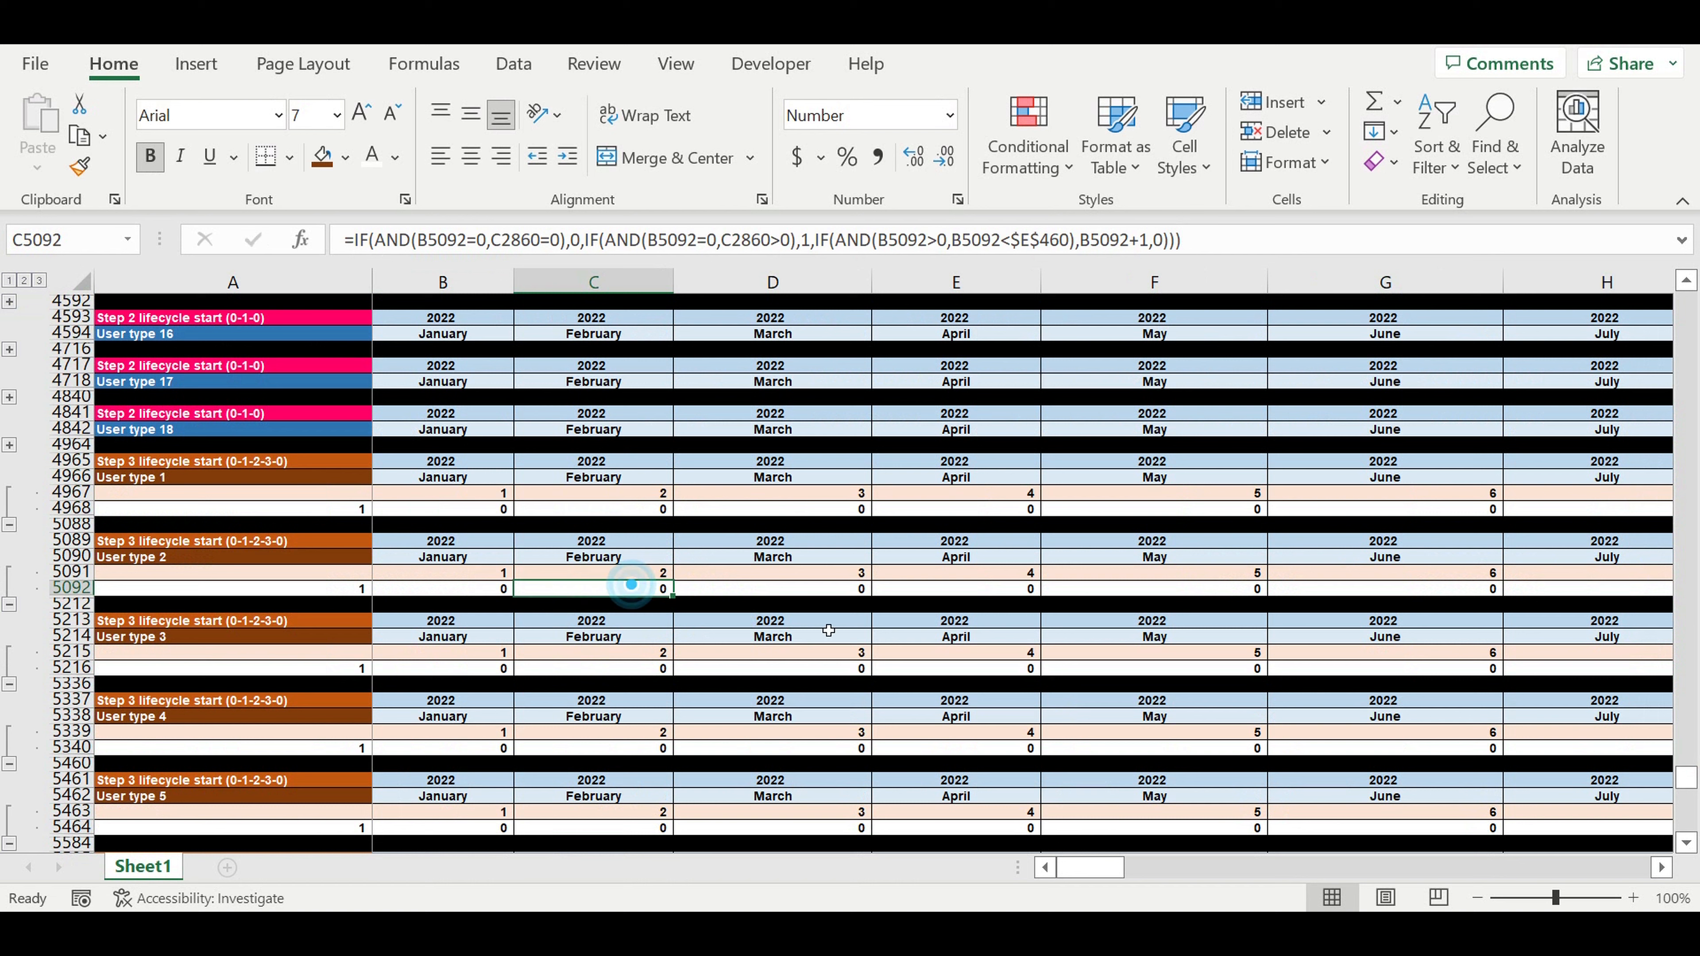
Change the lifecycle reference in the User type 3 Step 3 formula in C5216 to $E$461.
{"action": "left_click", "coordinate": [633, 670]}
{"action": "left_click", "coordinate": [565, 251]}
{"action": "key", "text": "Escape"}
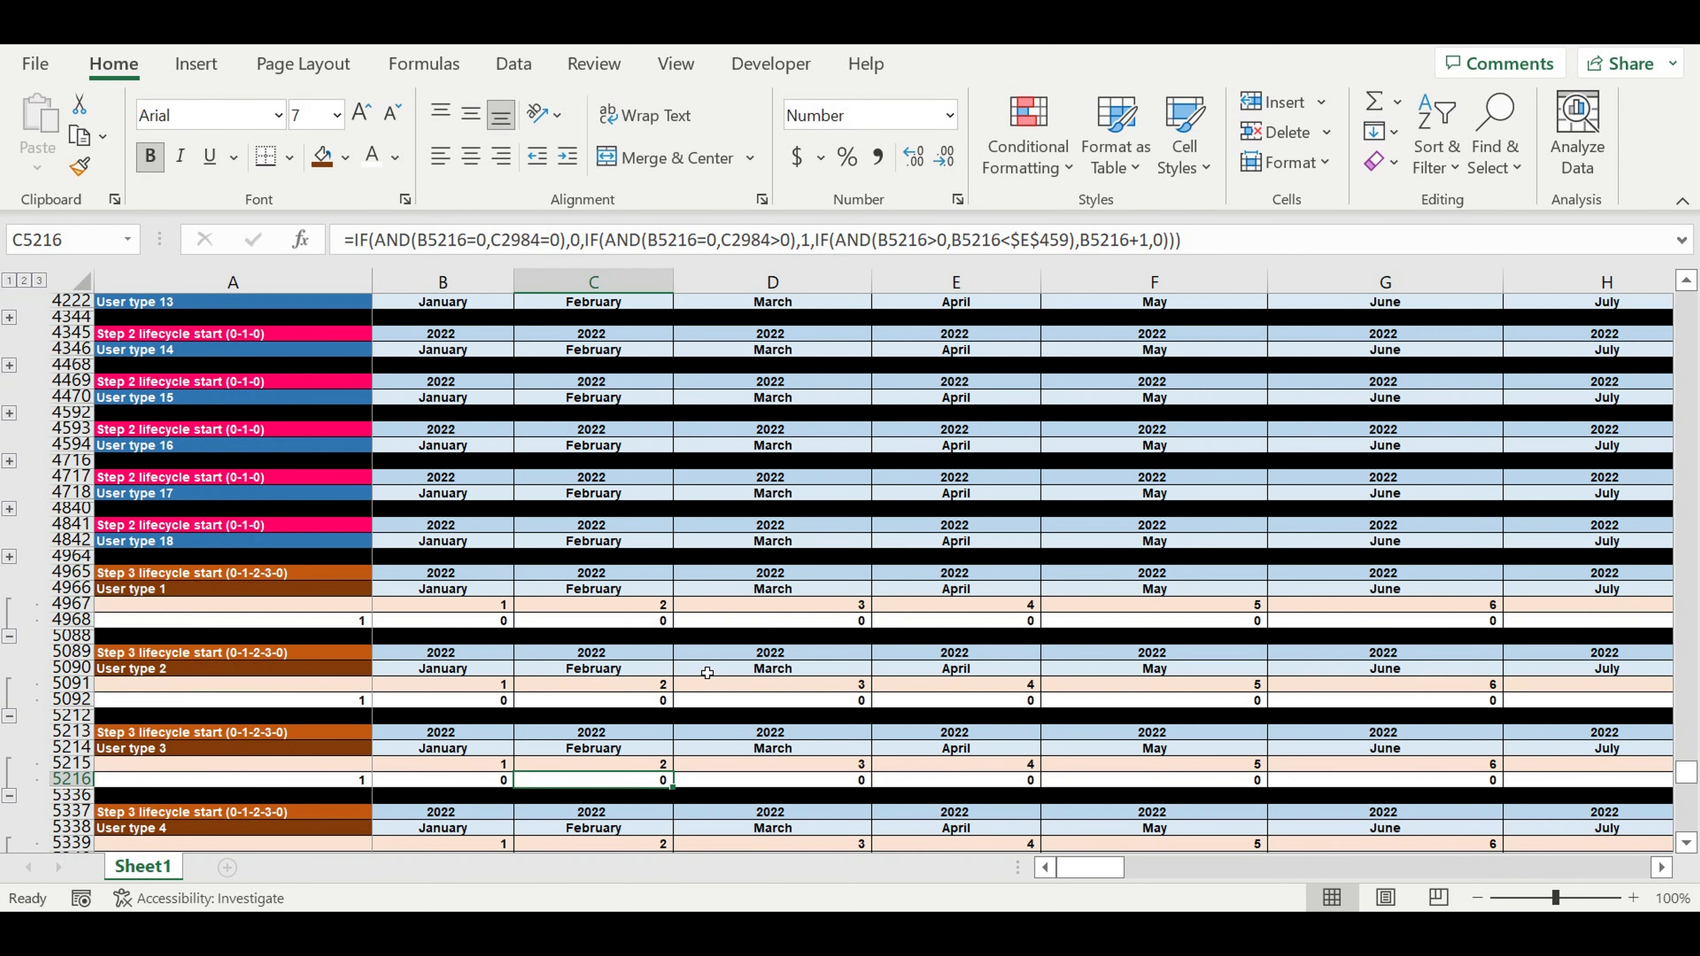
{"action": "left_click", "coordinate": [591, 242]}
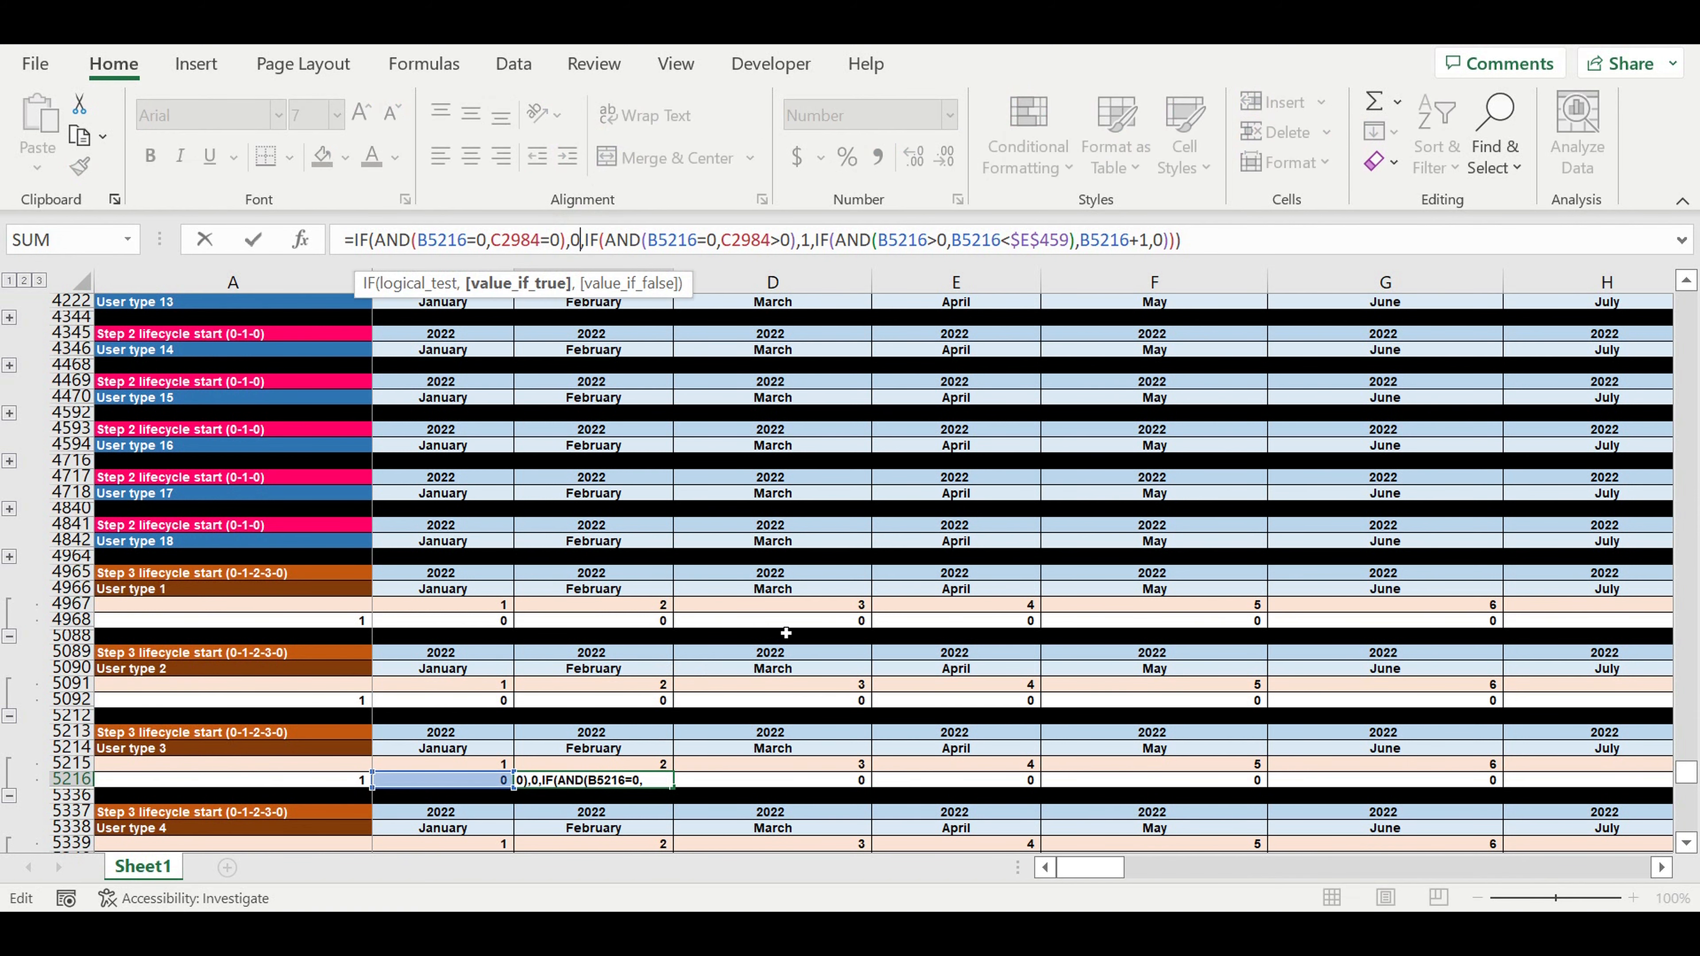
{"action": "scroll", "coordinate": [785, 630], "scroll_direction": "up", "scroll_amount": 20}
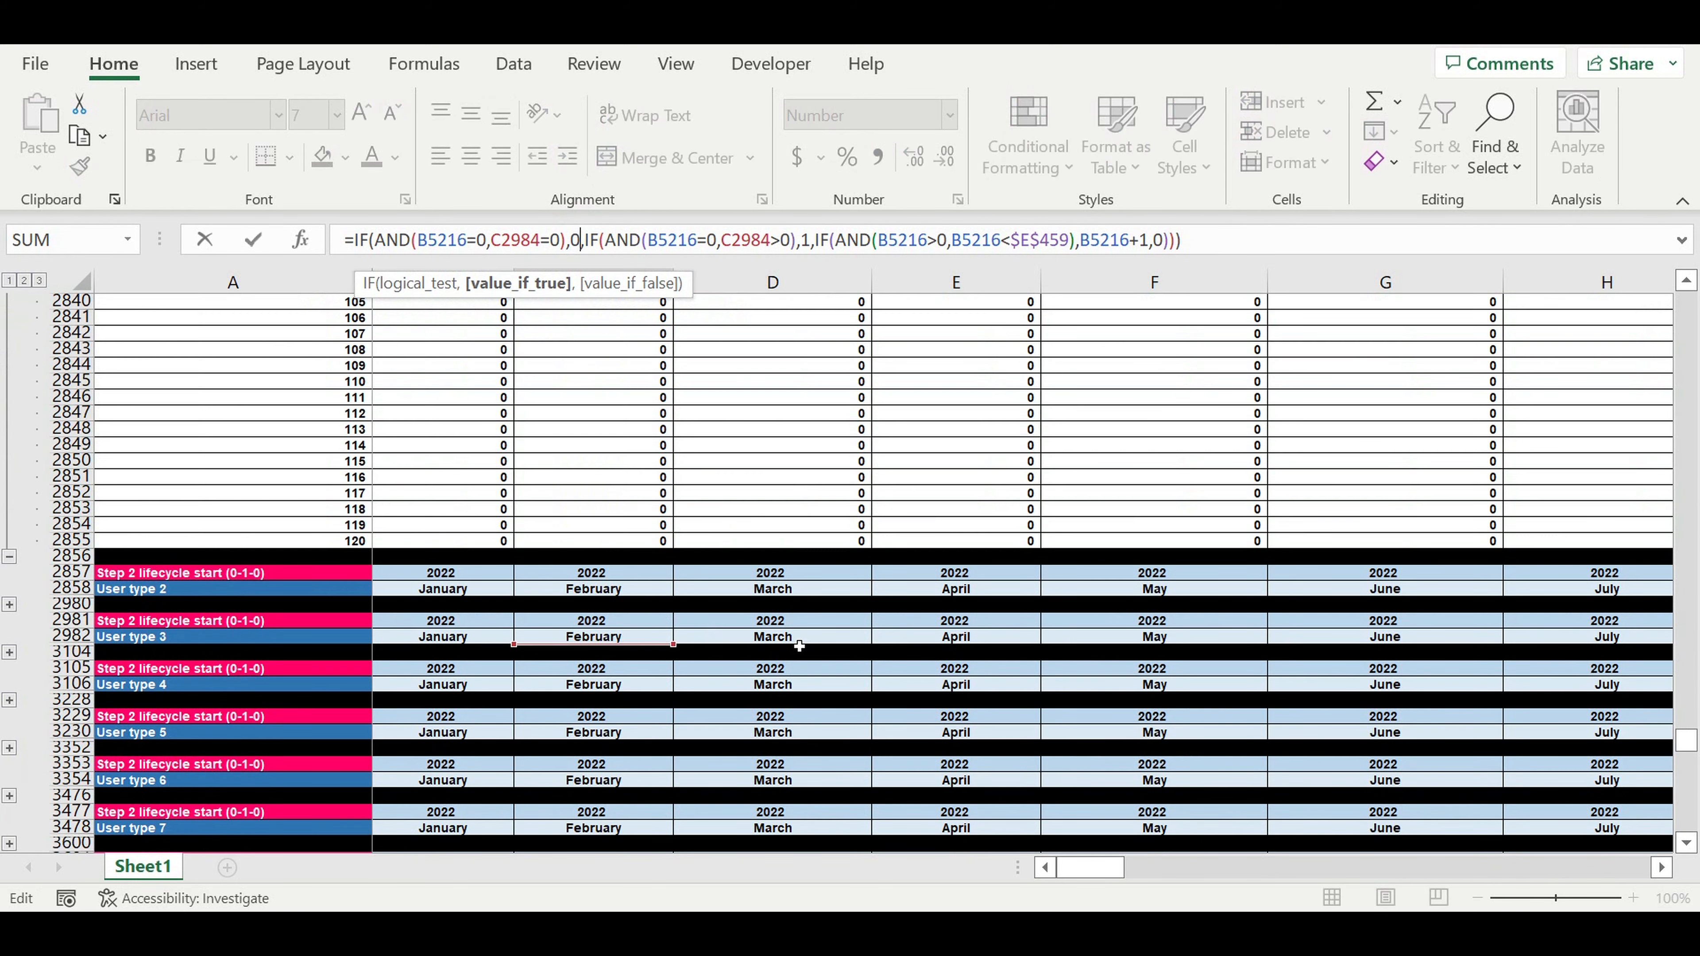
{"action": "scroll", "coordinate": [799, 643], "scroll_direction": "up", "scroll_amount": 20}
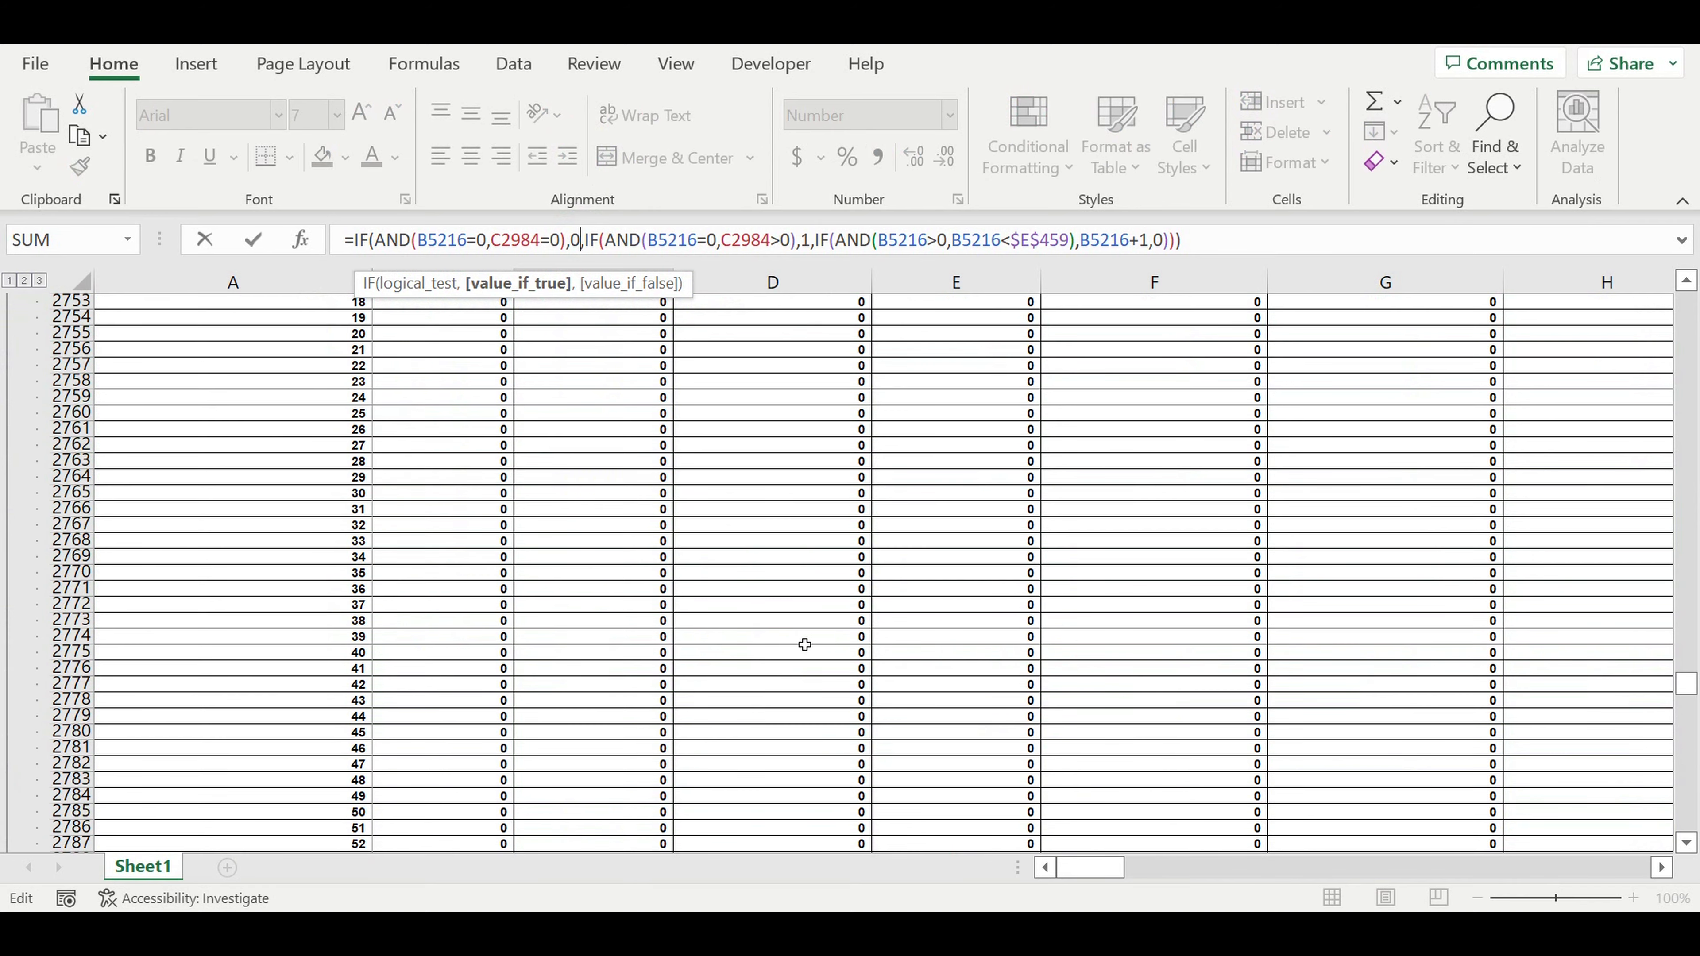
{"action": "scroll", "coordinate": [807, 628], "scroll_direction": "up", "scroll_amount": 20}
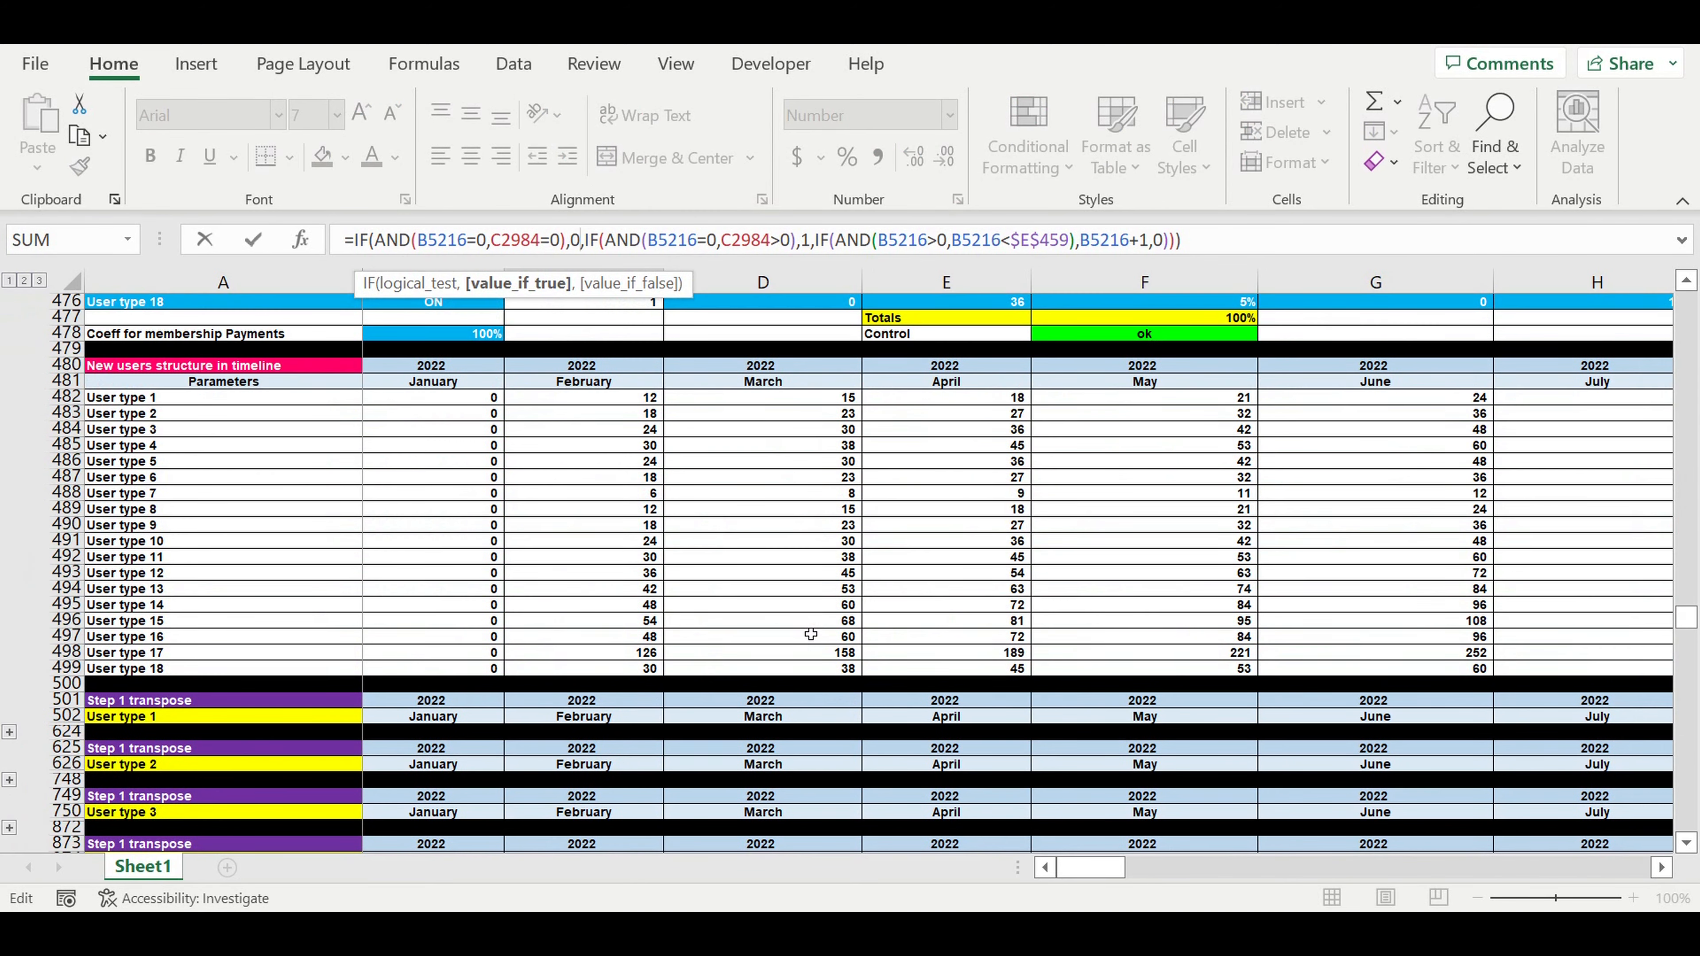
{"action": "scroll", "coordinate": [1106, 612], "scroll_direction": "up", "scroll_amount": 4}
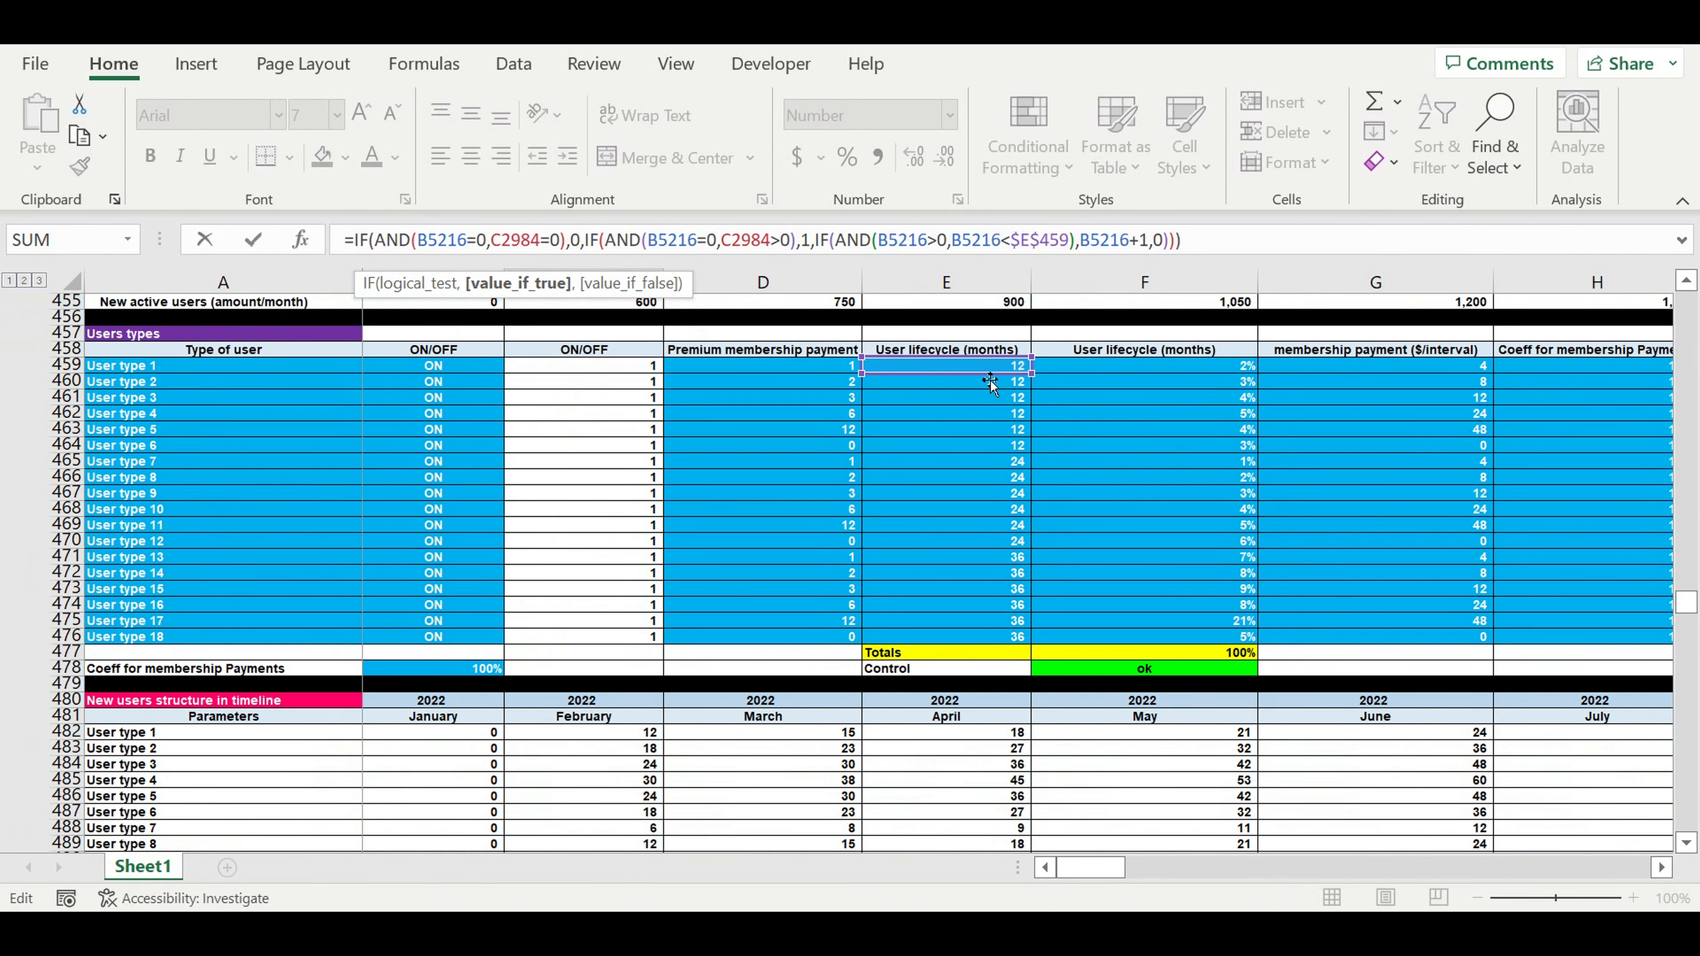
{"action": "left_click_drag", "start_coordinate": [959, 375], "coordinate": [959, 396]}
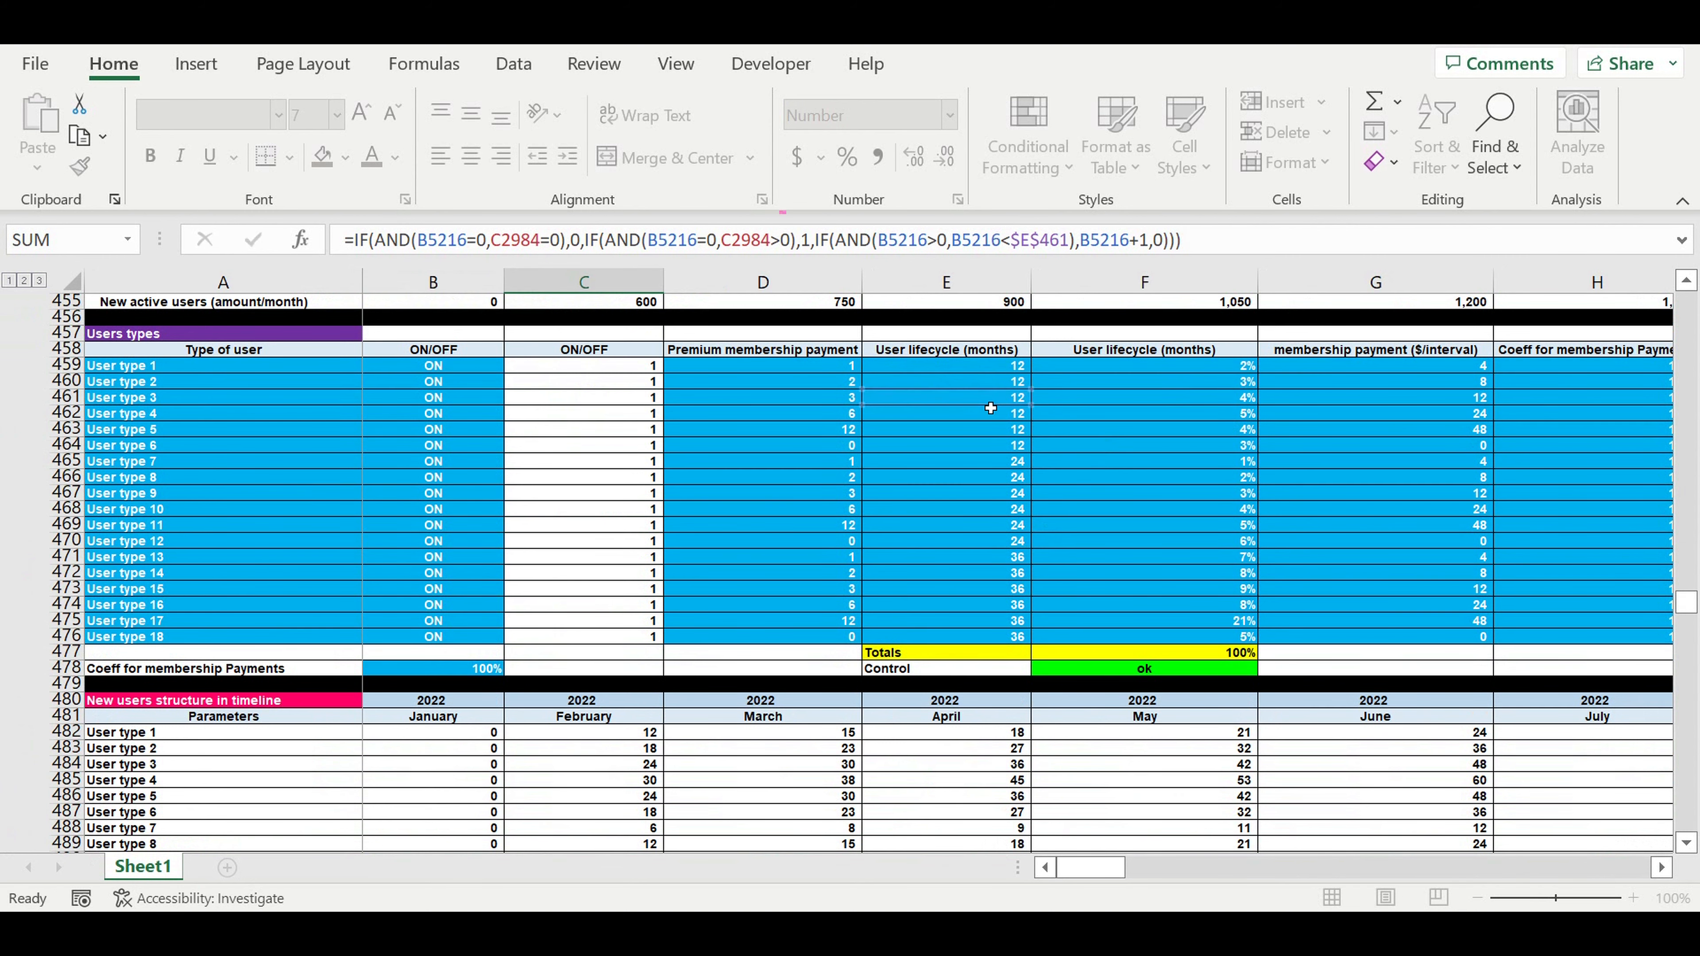
{"action": "key", "text": "Return"}
Collapse the expanded row group of the Step 2 lifecycle start block for User type 1.
{"action": "scroll", "coordinate": [468, 586], "scroll_direction": "up", "scroll_amount": 19}
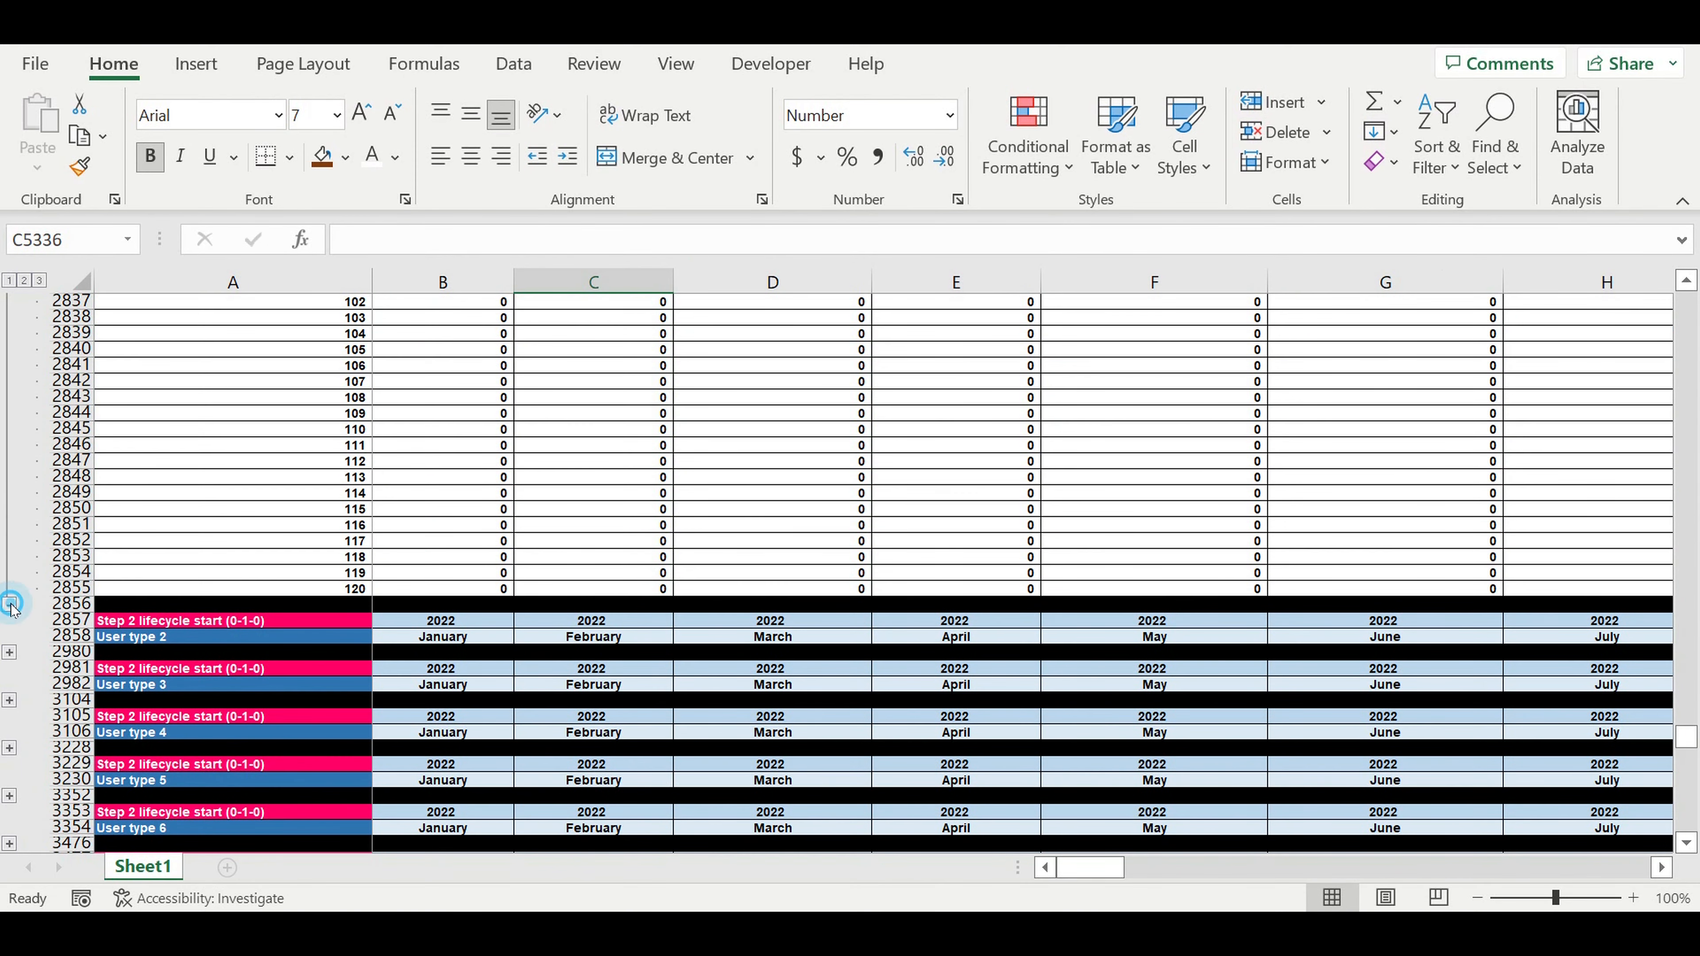
{"action": "left_click", "coordinate": [9, 605]}
{"action": "scroll", "coordinate": [192, 618], "scroll_direction": "up", "scroll_amount": 20}
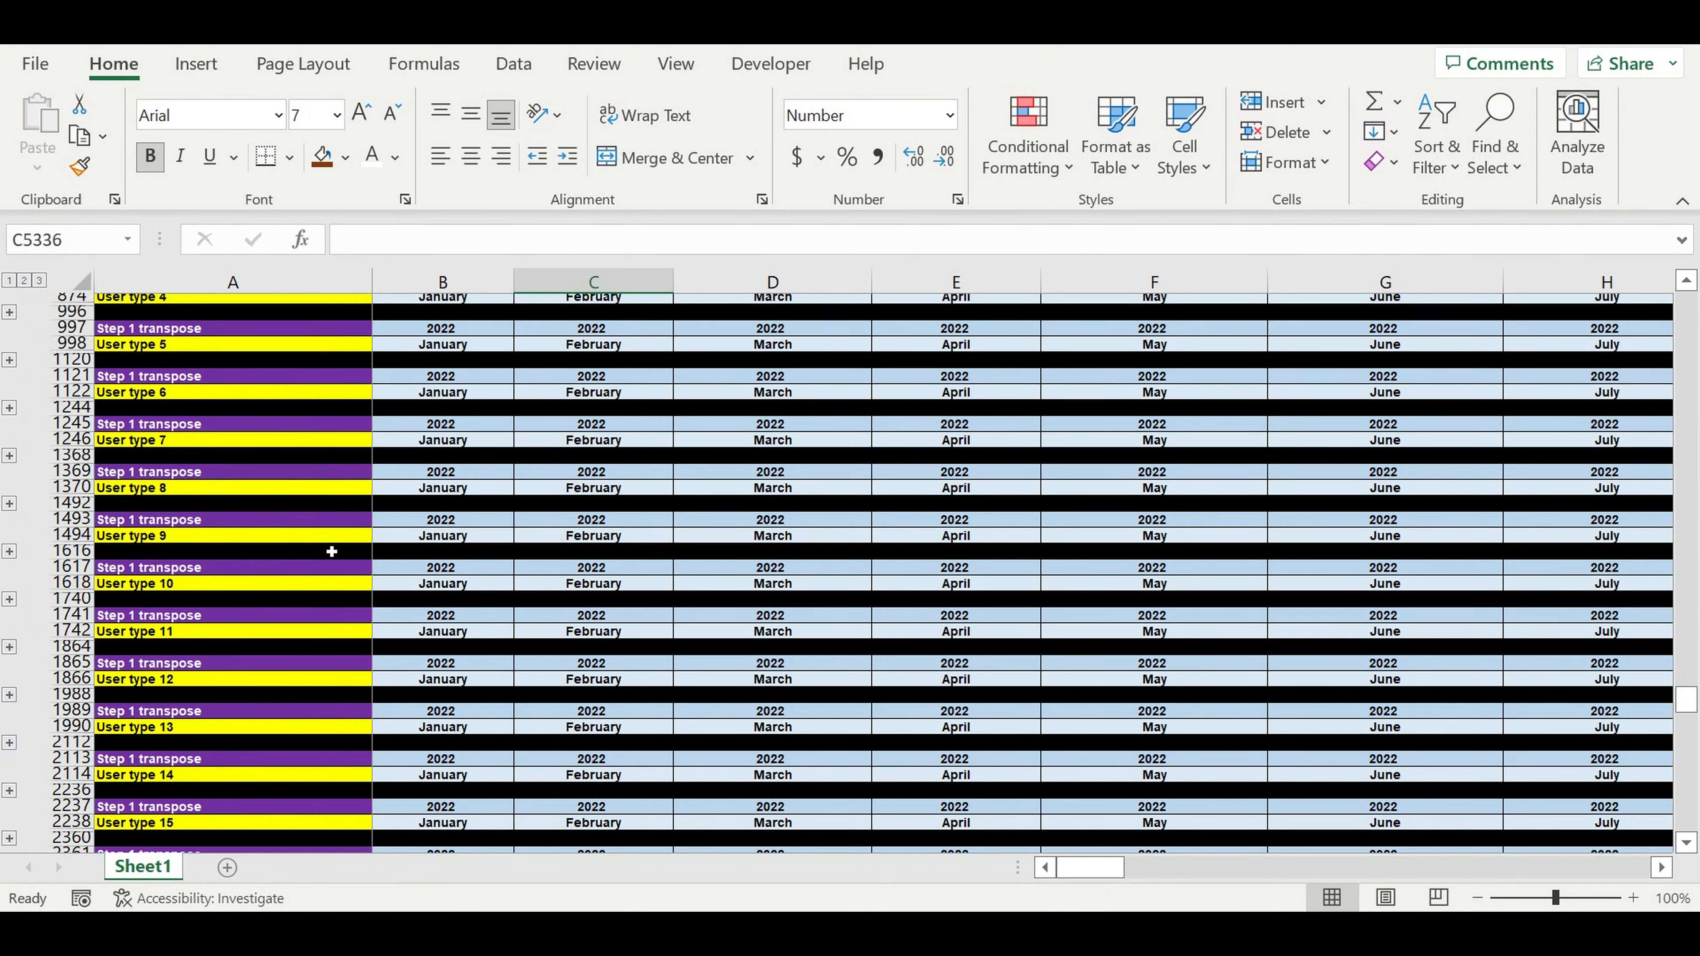
{"action": "scroll", "coordinate": [515, 602], "scroll_direction": "down", "scroll_amount": 20}
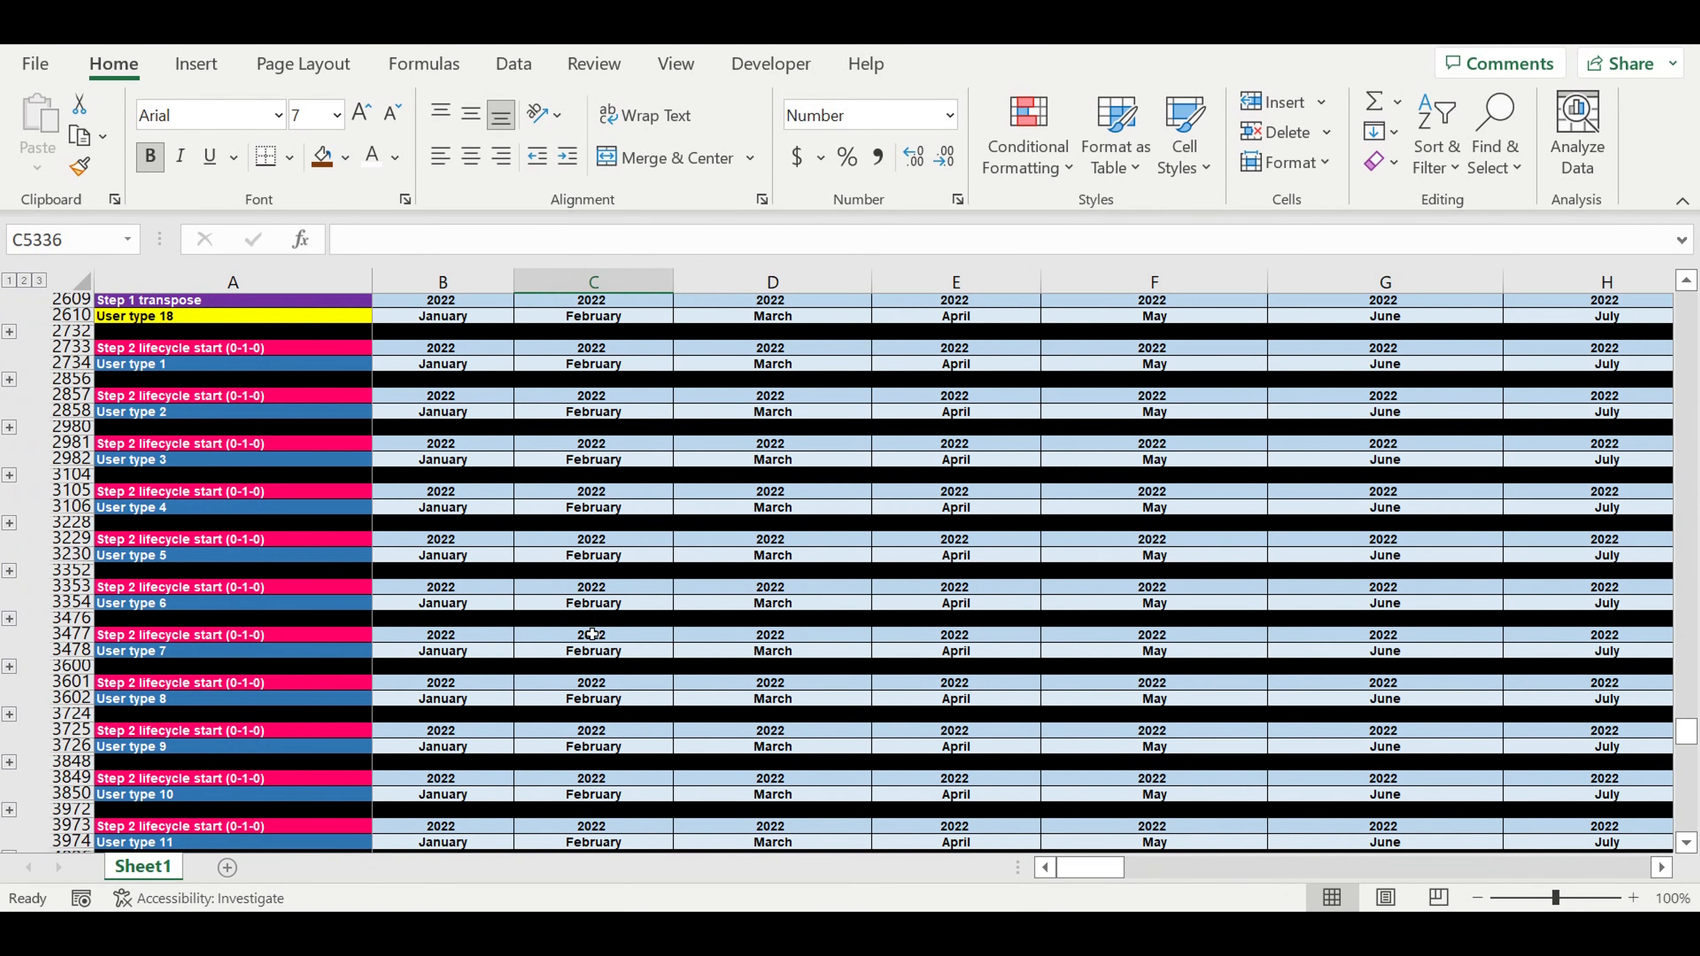
Change the lifecycle reference in the User type 4 Step 3 formula in C5340 to $E$462.
{"action": "scroll", "coordinate": [594, 633], "scroll_direction": "down", "scroll_amount": 5}
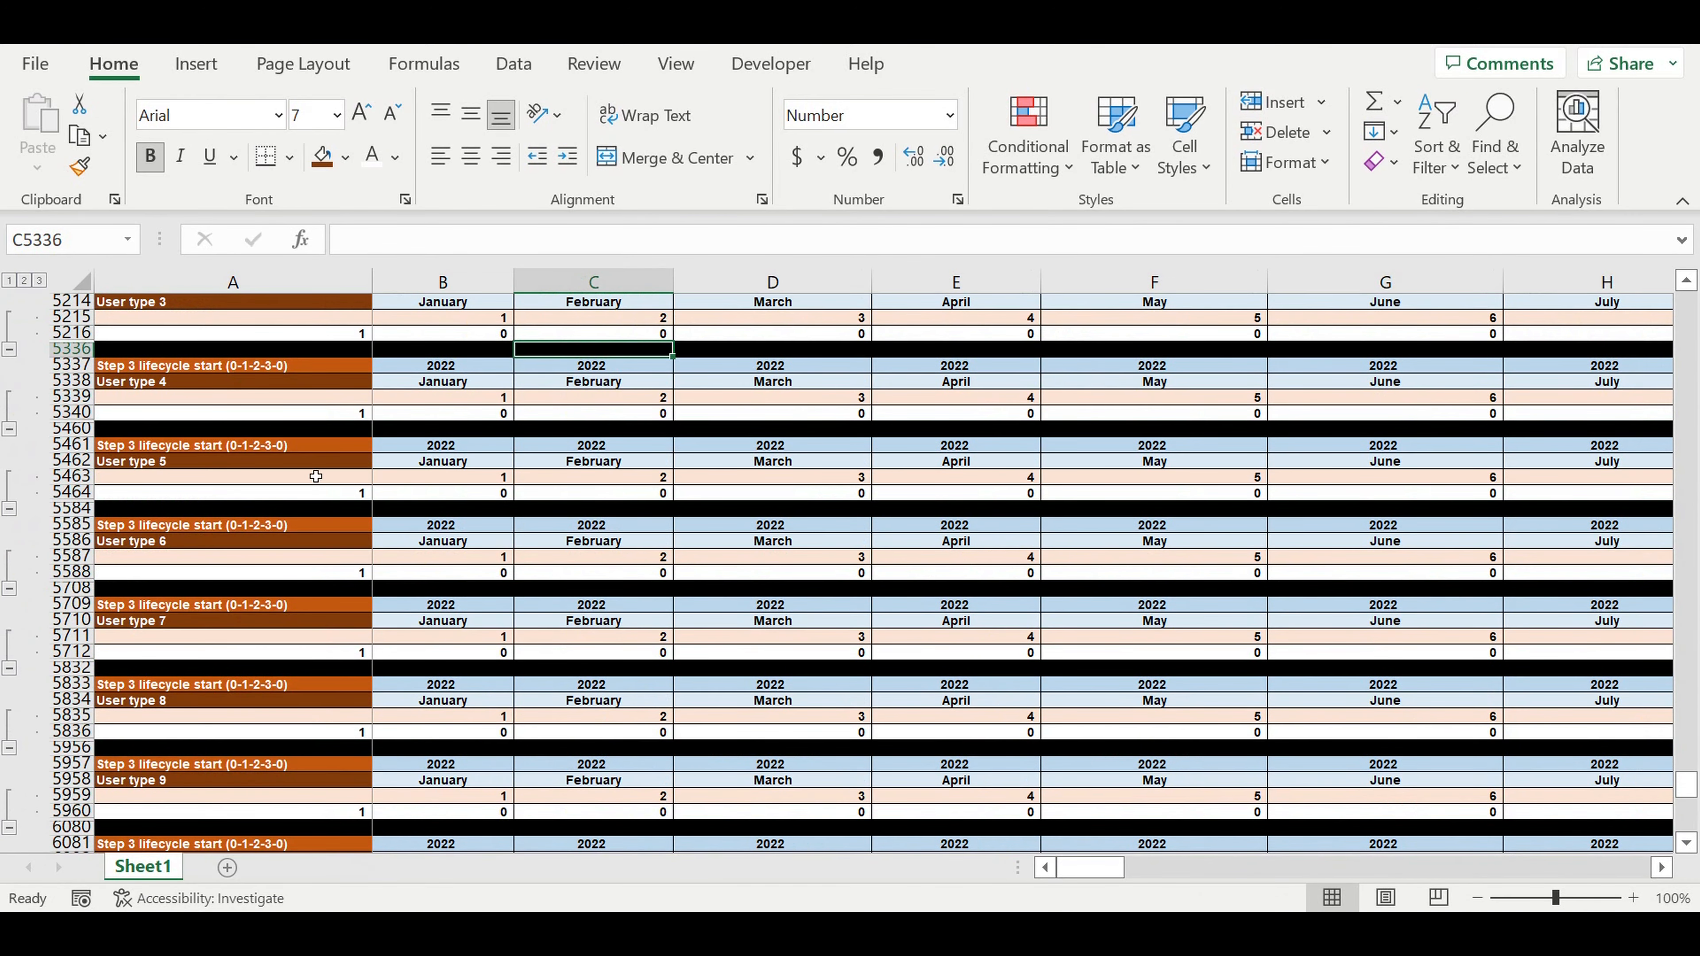
{"action": "scroll", "coordinate": [316, 476], "scroll_direction": "up", "scroll_amount": 1}
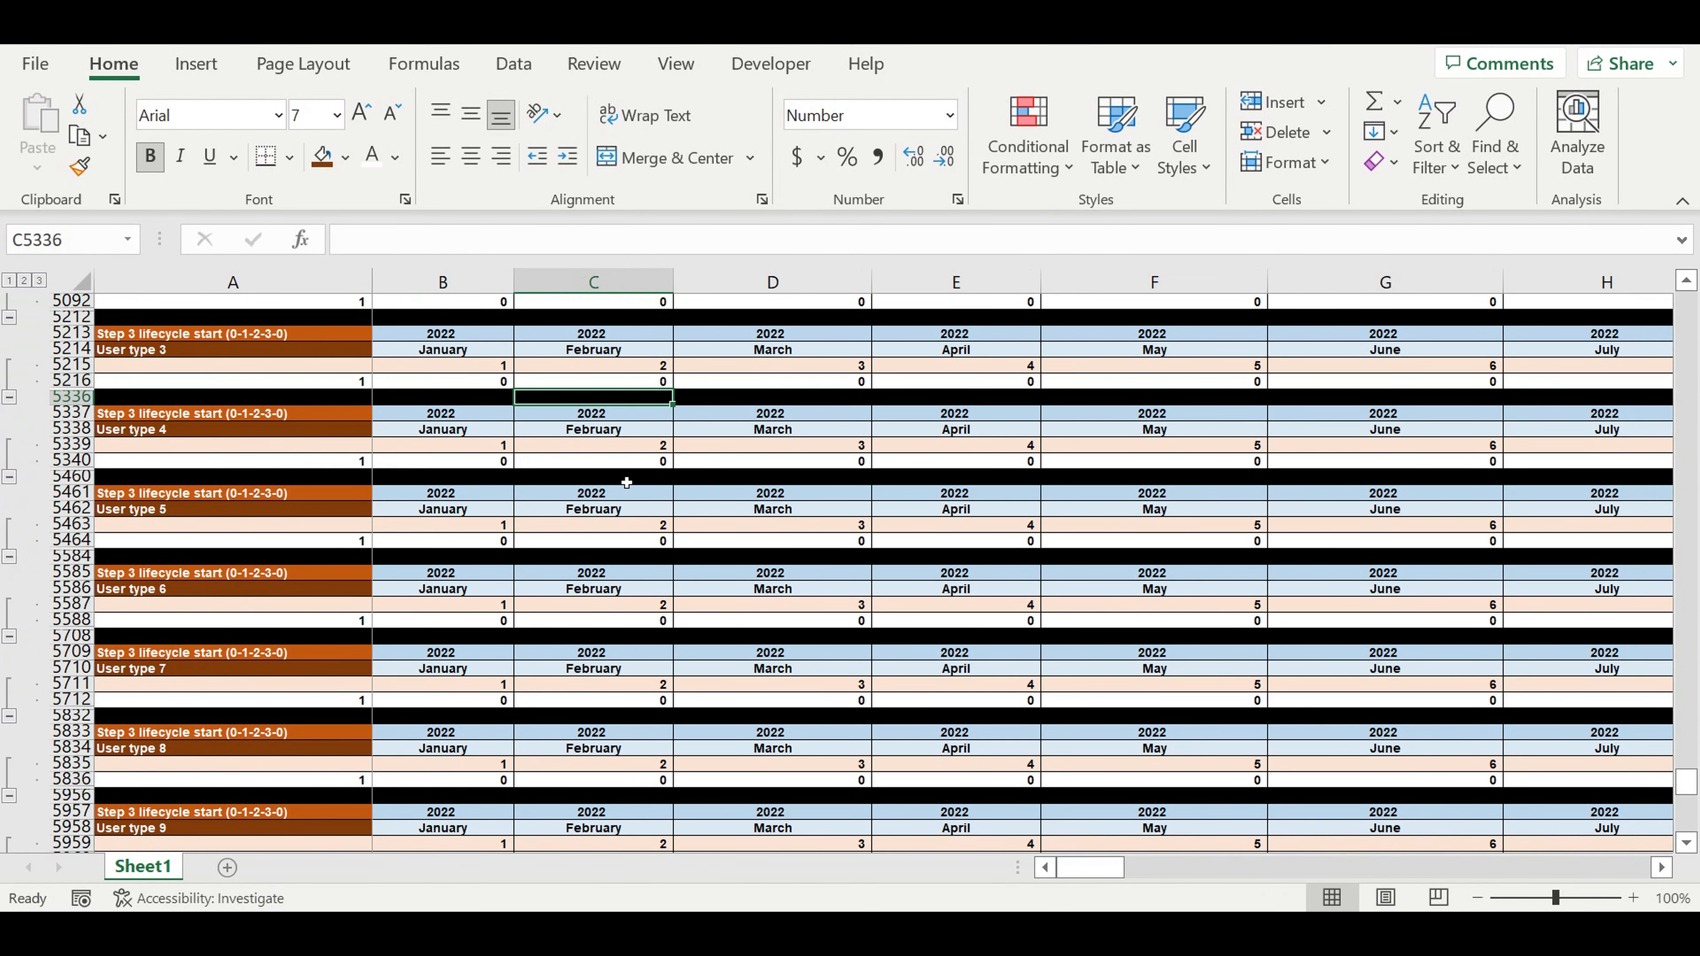
{"action": "left_click", "coordinate": [627, 465]}
{"action": "key", "text": "F2"}
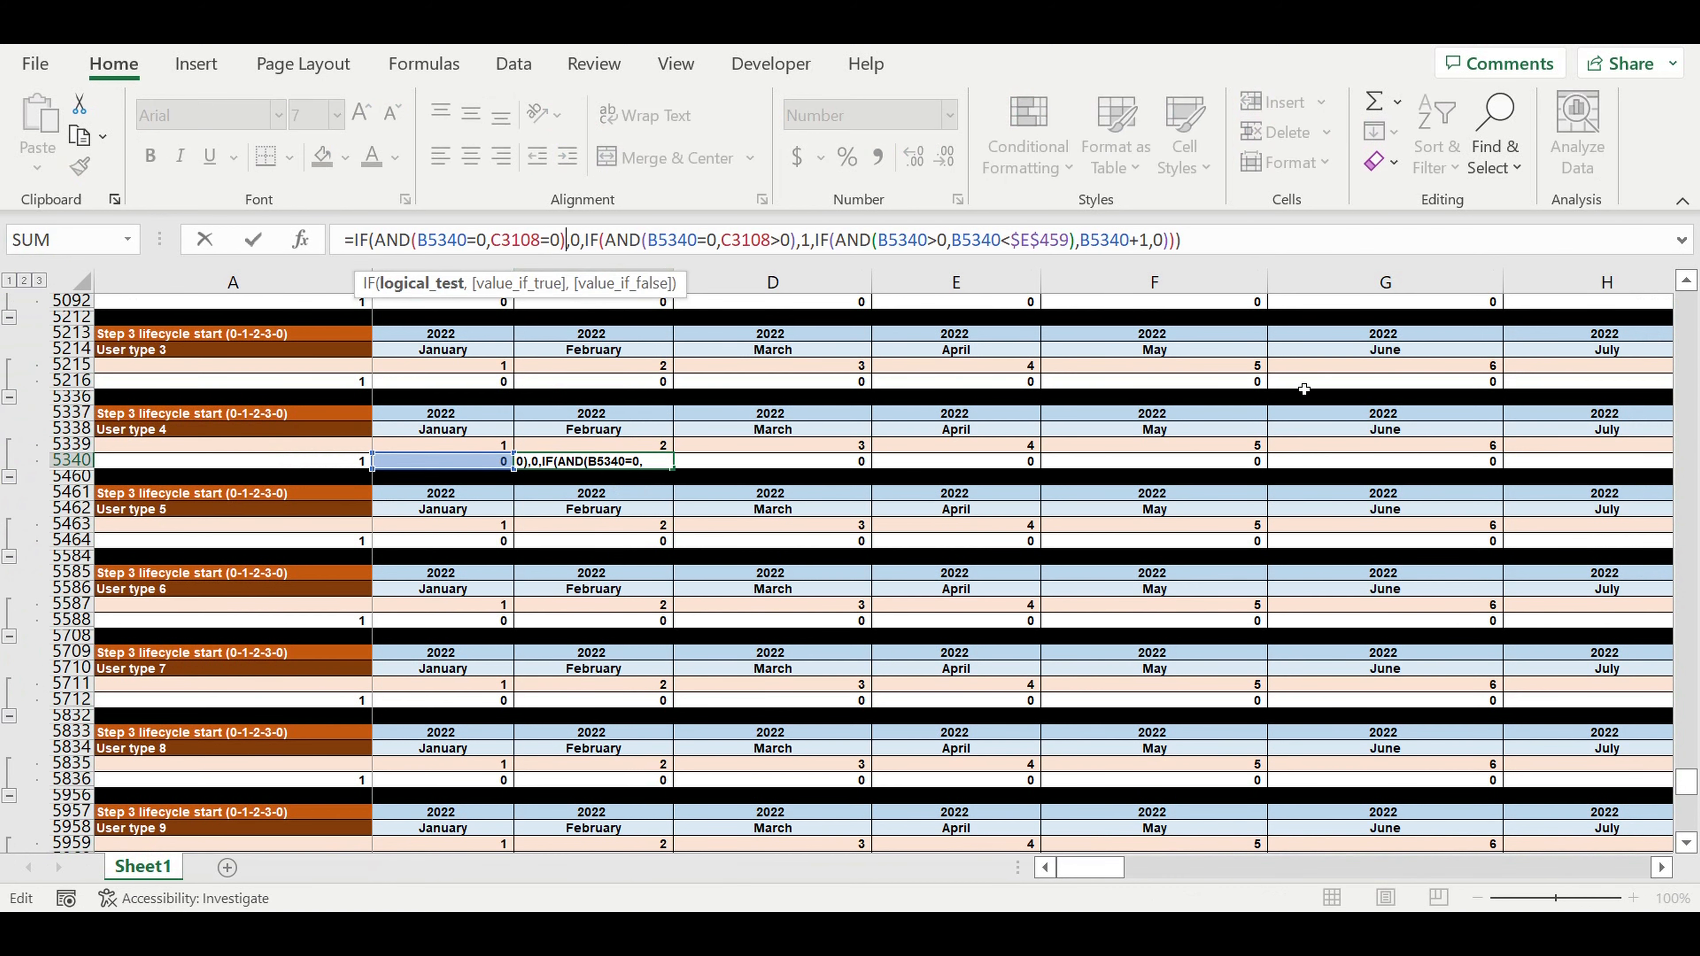
{"action": "left_click_drag", "start_coordinate": [1686, 780], "coordinate": [1682, 653]}
{"action": "left_click", "coordinate": [955, 447]}
{"action": "left_click_drag", "start_coordinate": [954, 456], "coordinate": [978, 497]}
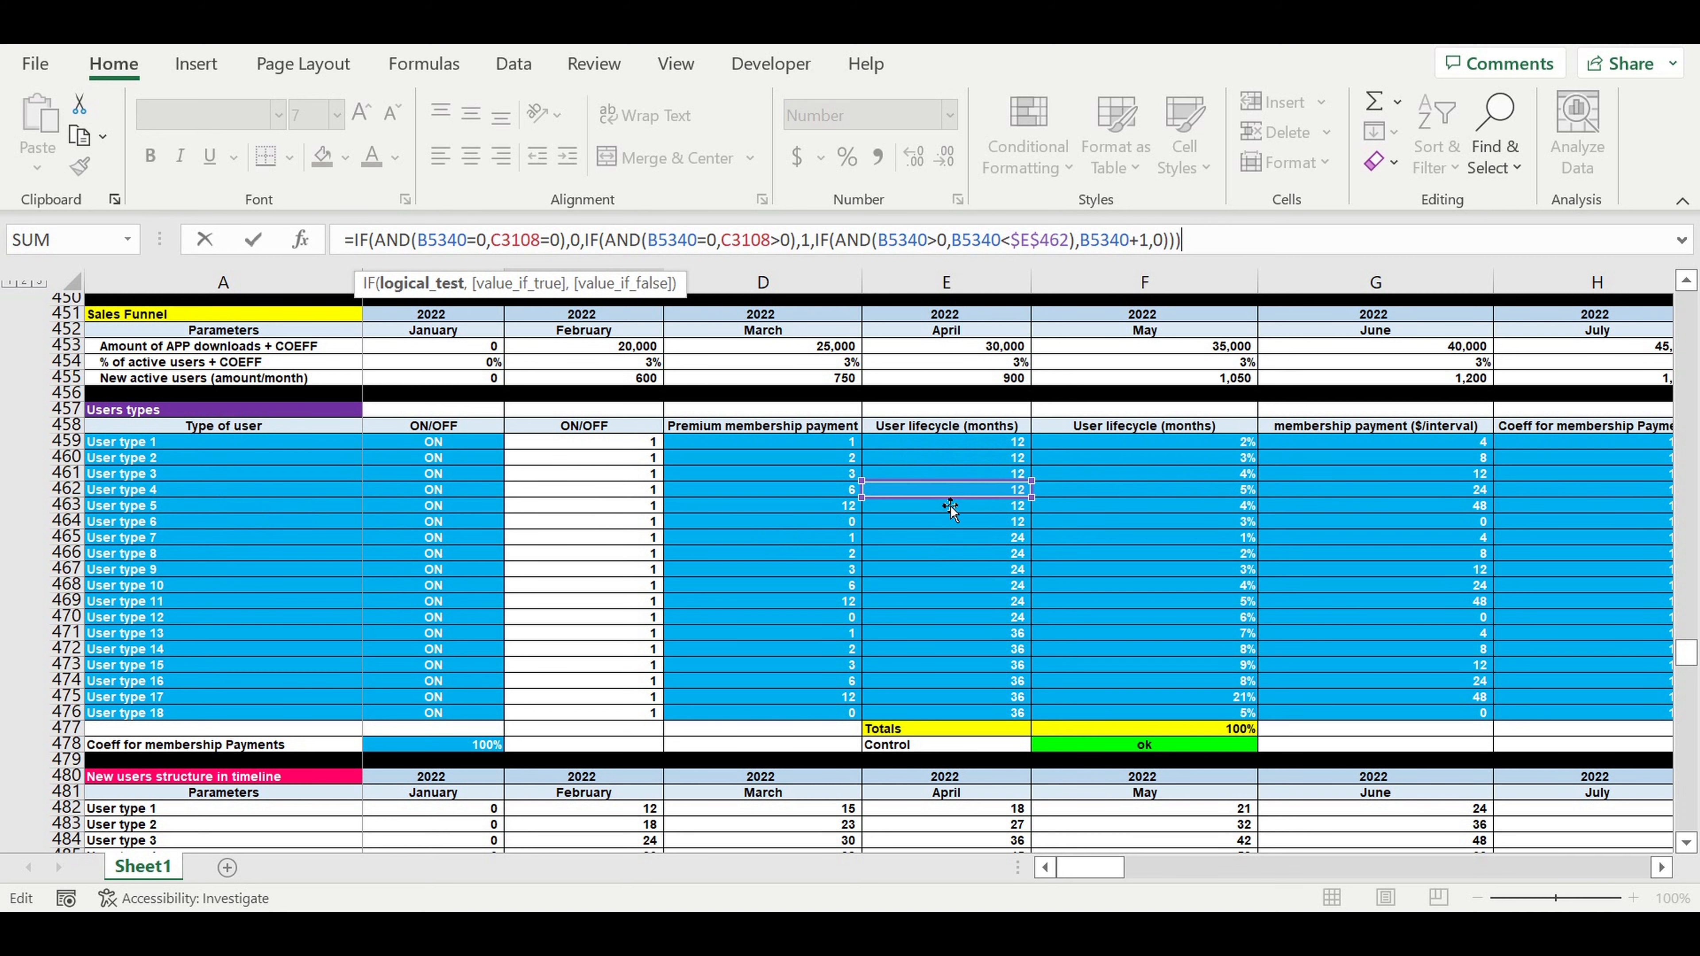
{"action": "key", "text": "Return"}
Change the lifecycle reference in the User type 5 Step 3 formula in C5464 to $E$463.
{"action": "scroll", "coordinate": [887, 655], "scroll_direction": "down", "scroll_amount": 3}
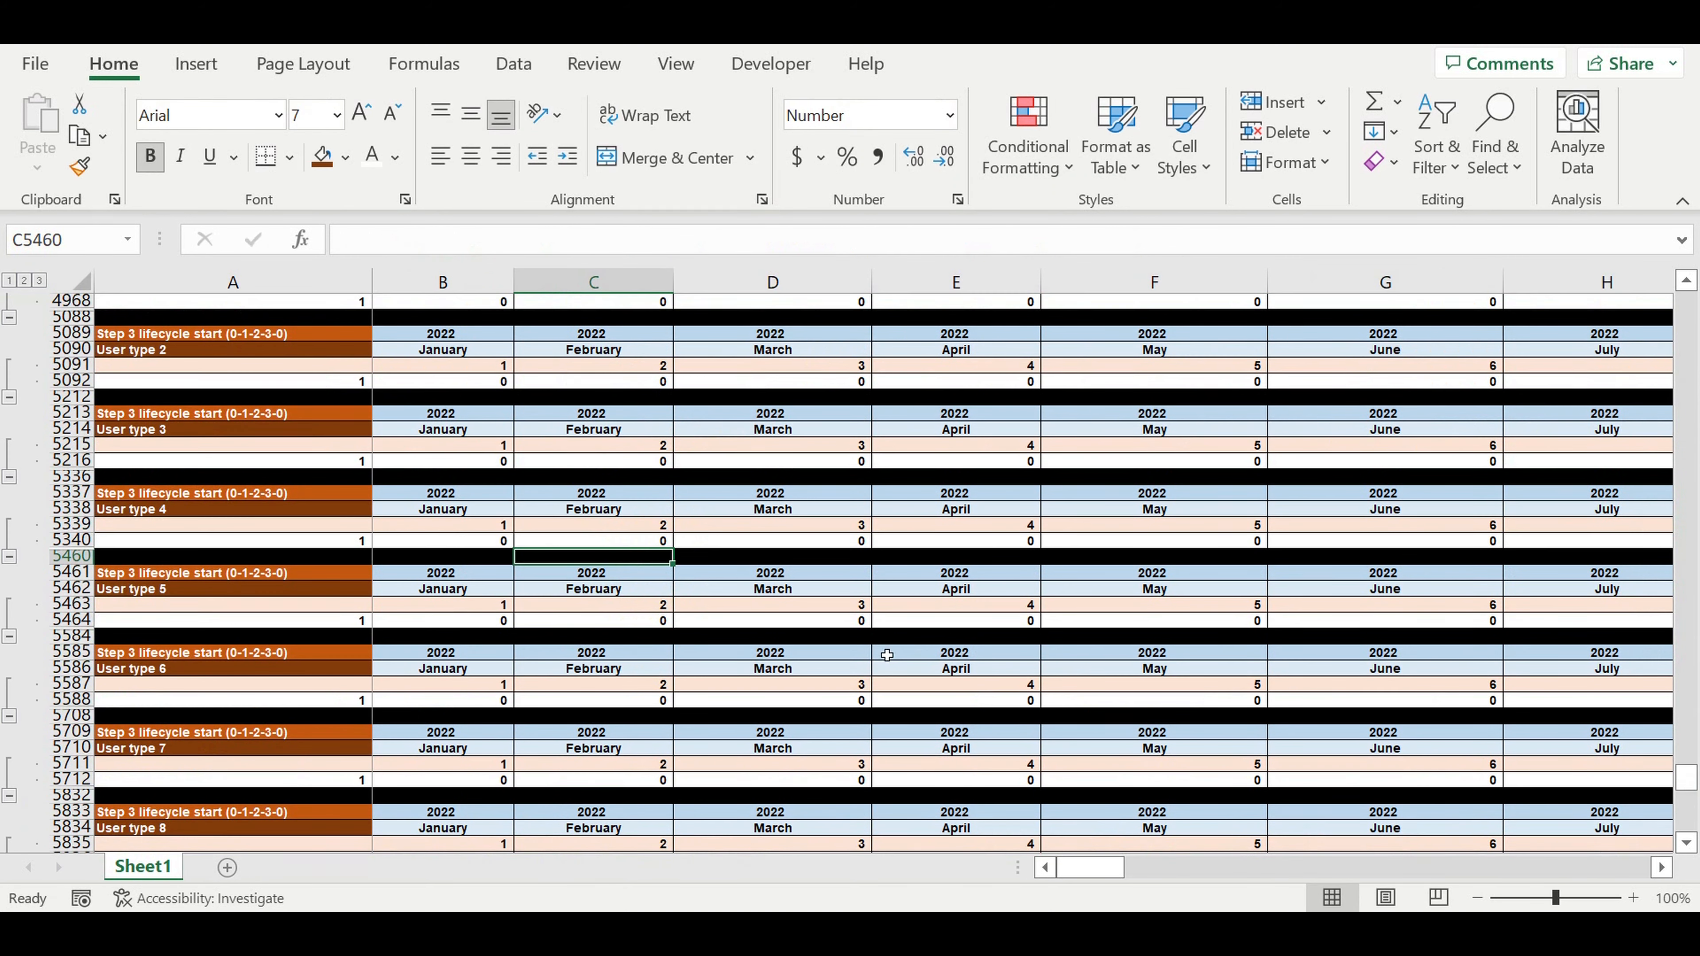
{"action": "left_click", "coordinate": [626, 627]}
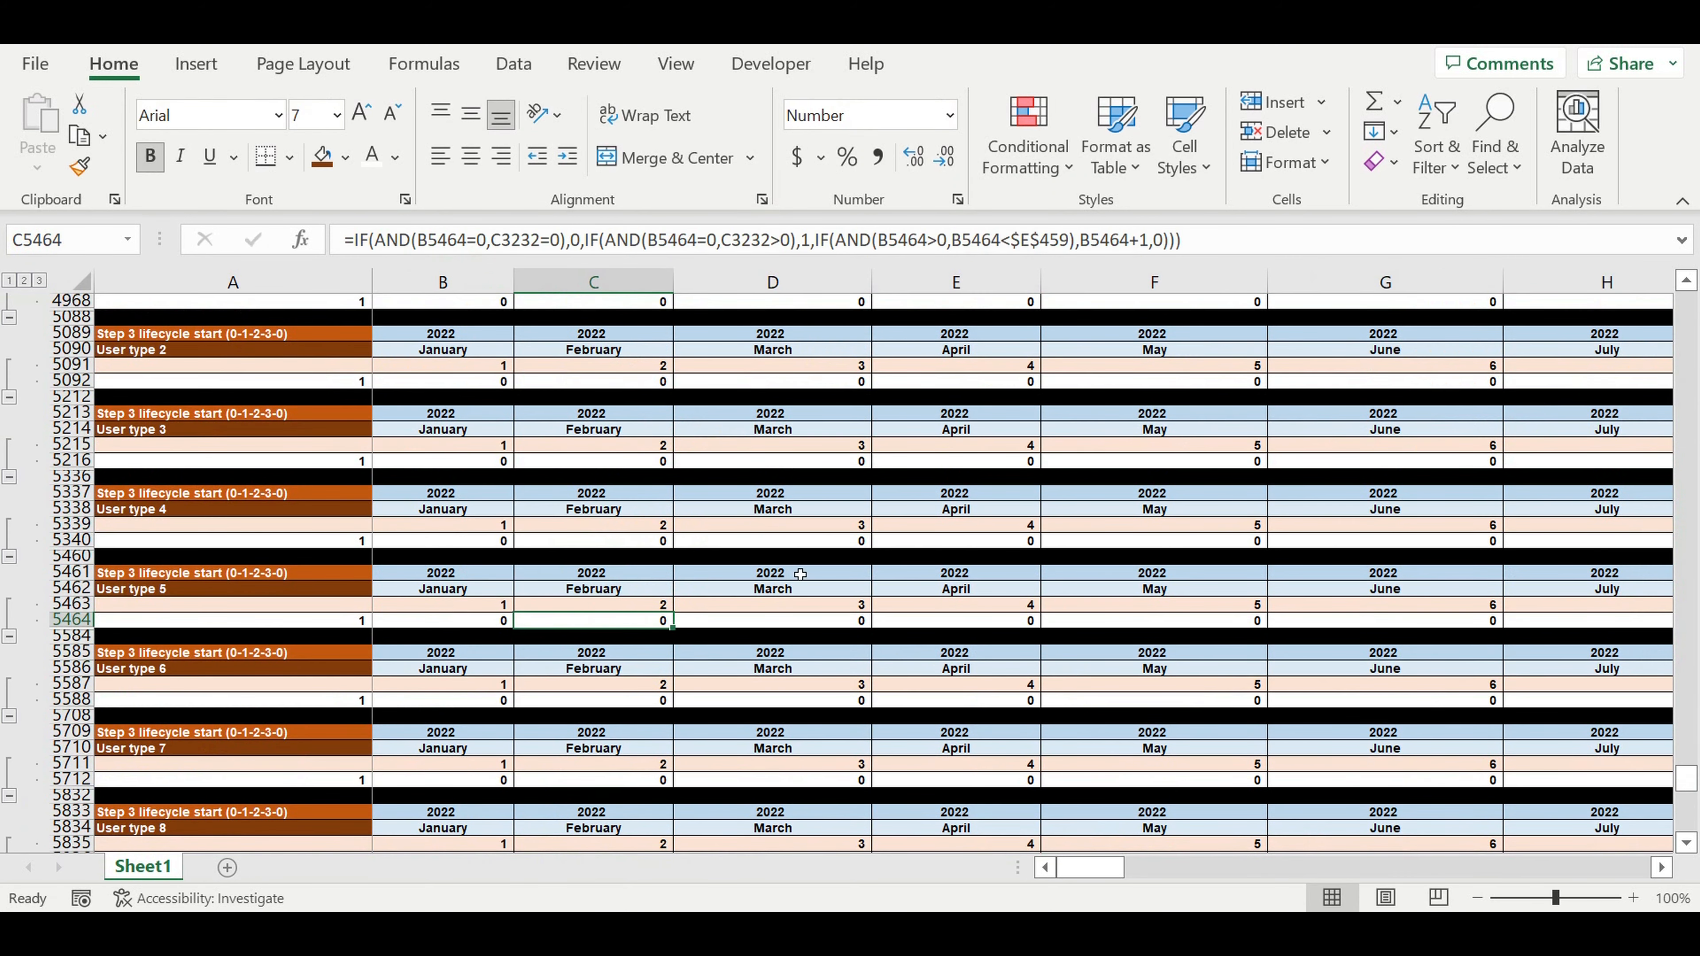
{"action": "left_click", "coordinate": [606, 240]}
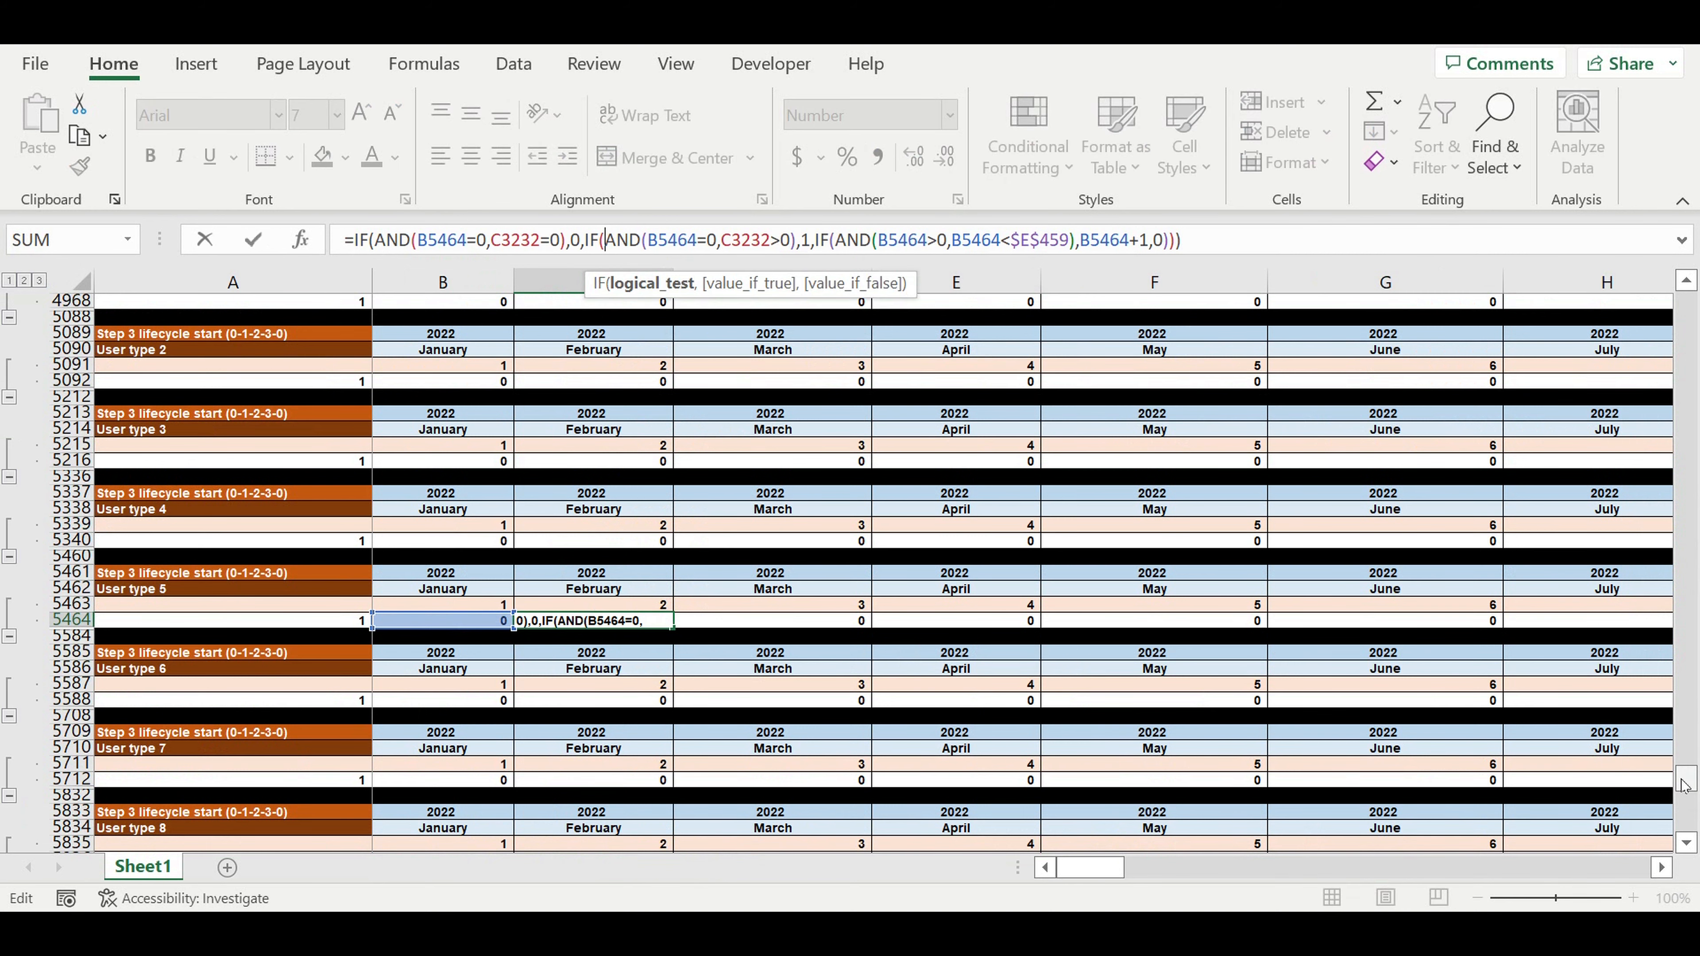
{"action": "mouse_move", "coordinate": [1683, 693]}
{"action": "left_mouse_down"}
{"action": "mouse_move", "coordinate": [1686, 564]}
{"action": "mouse_move", "coordinate": [1683, 662]}
{"action": "left_mouse_up"}
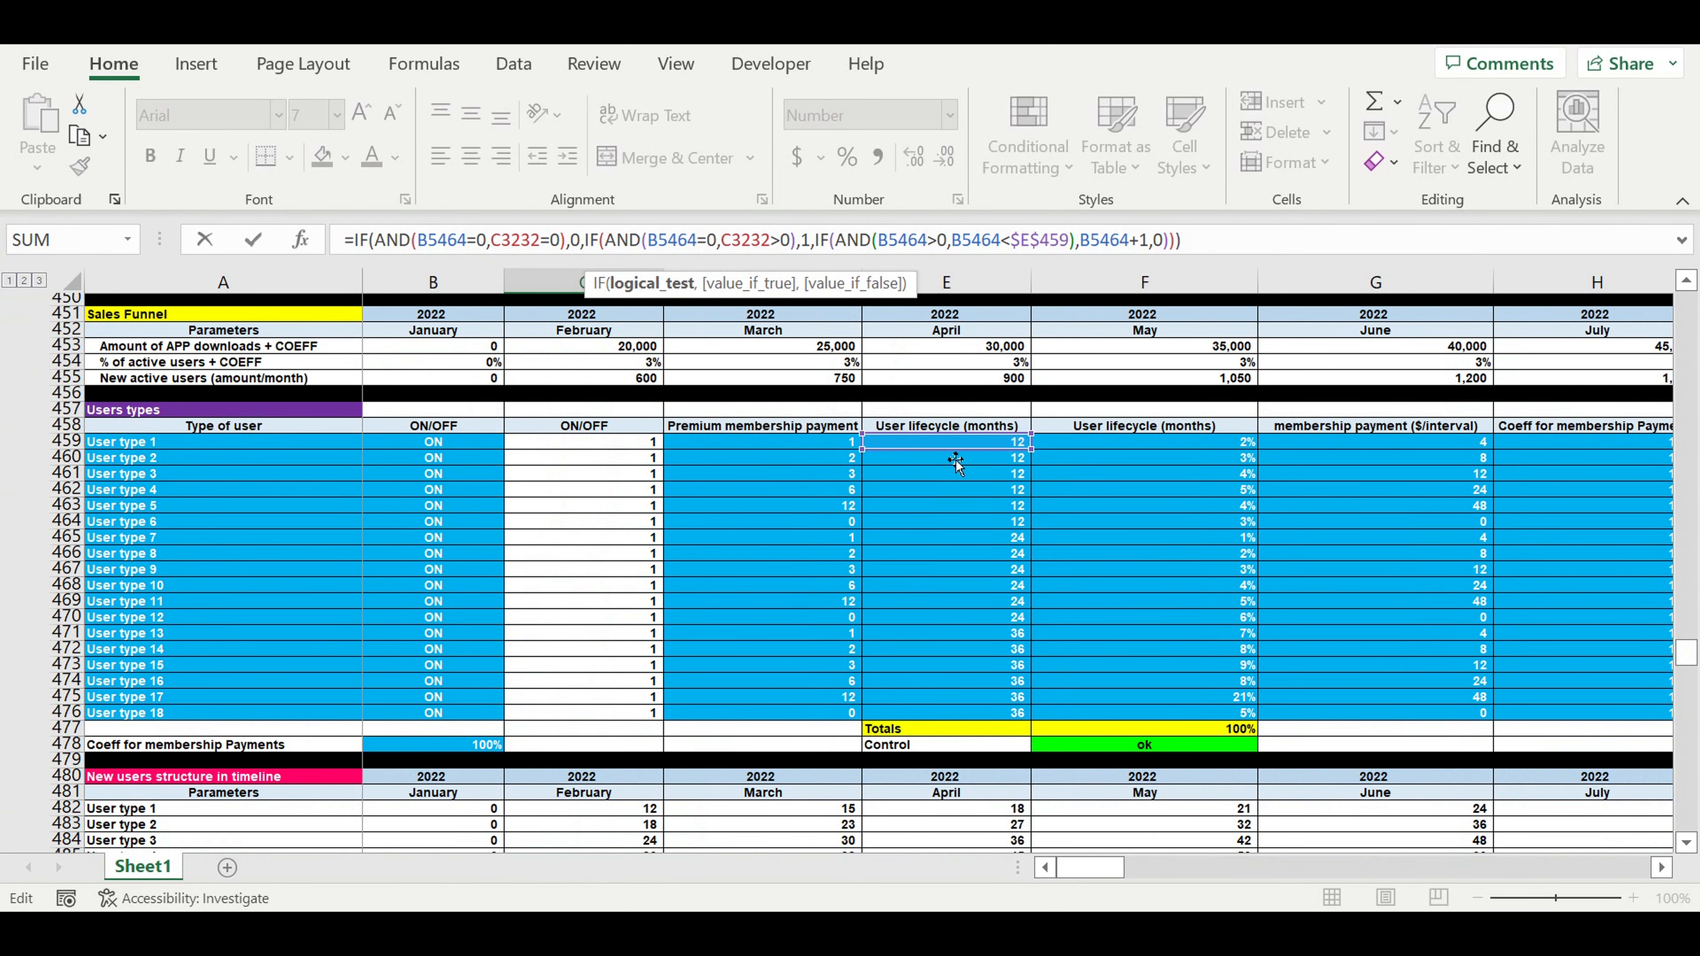
{"action": "left_click_drag", "start_coordinate": [948, 449], "coordinate": [945, 499]}
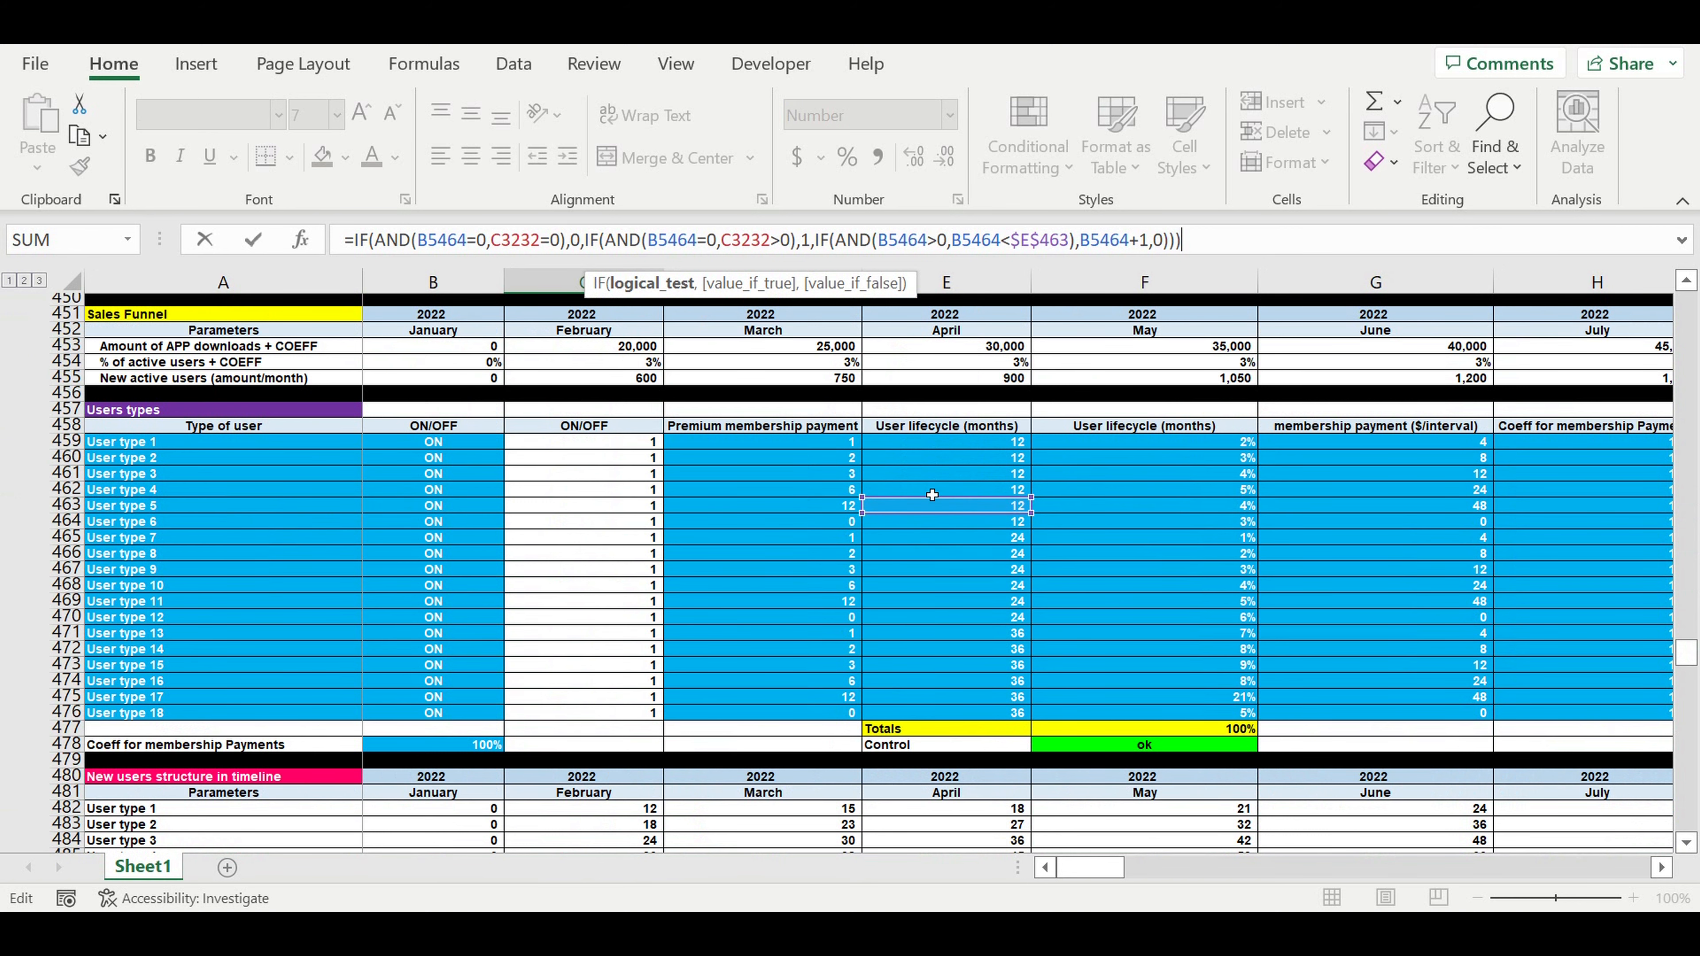
{"action": "key", "text": "Return"}
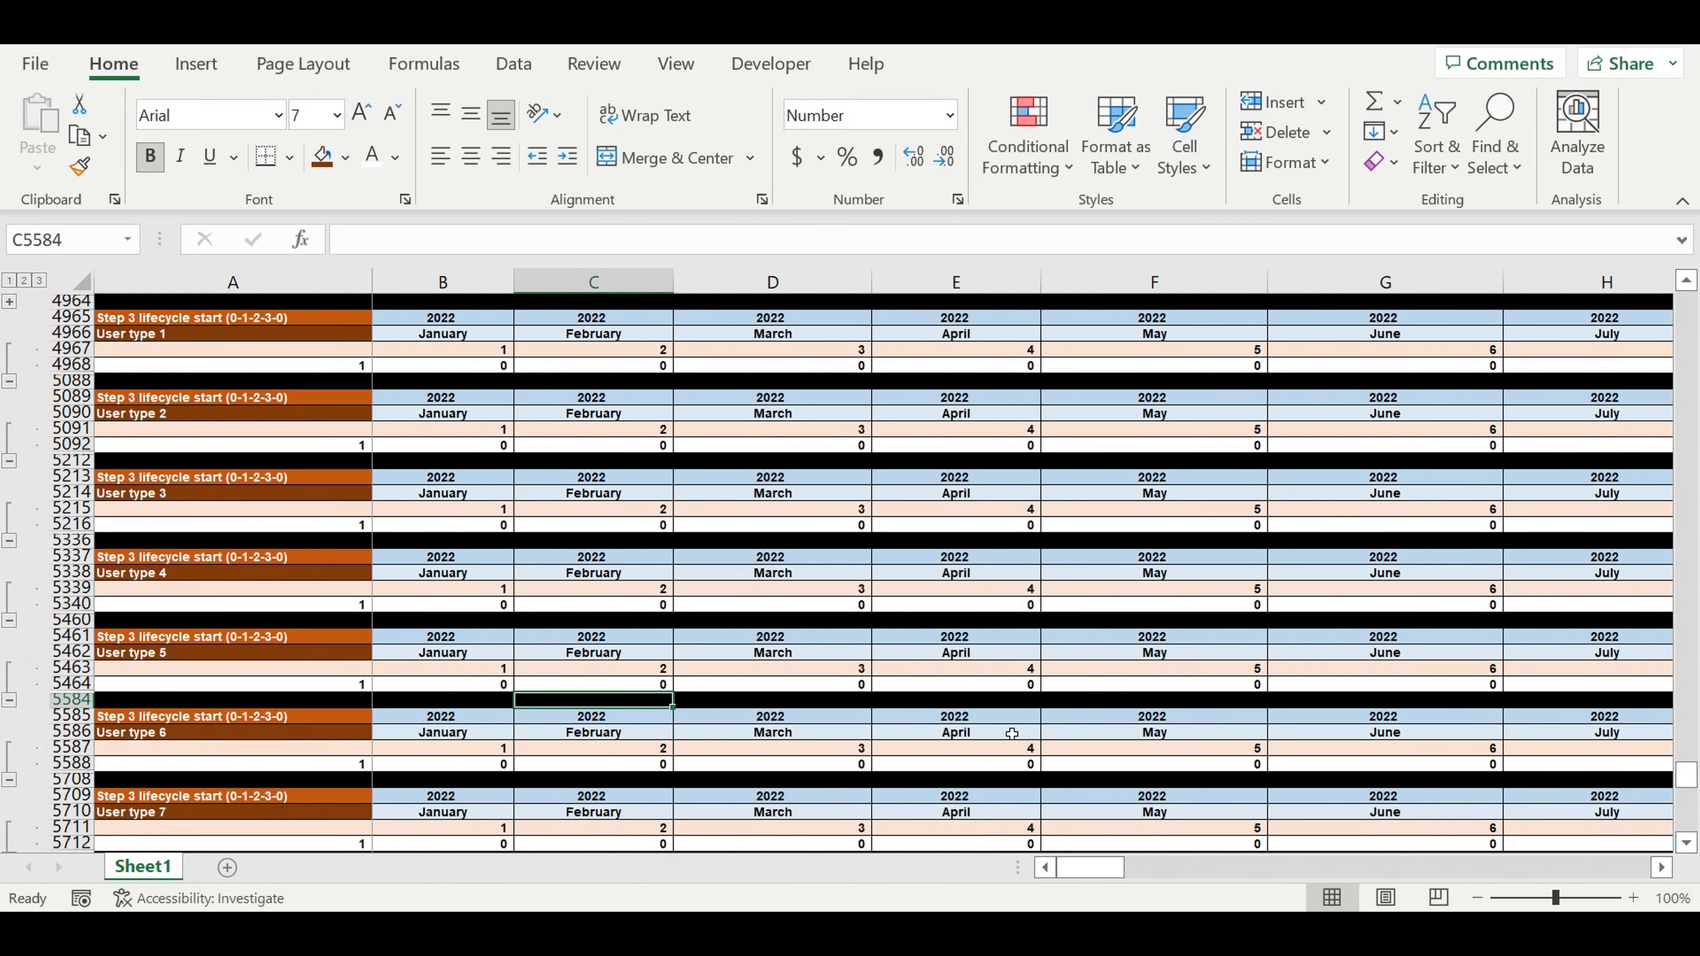
Change the lifecycle reference in the User type 6 Step 3 formula in C5588 to $E$464.
{"action": "scroll", "coordinate": [787, 696], "scroll_direction": "down", "scroll_amount": 2}
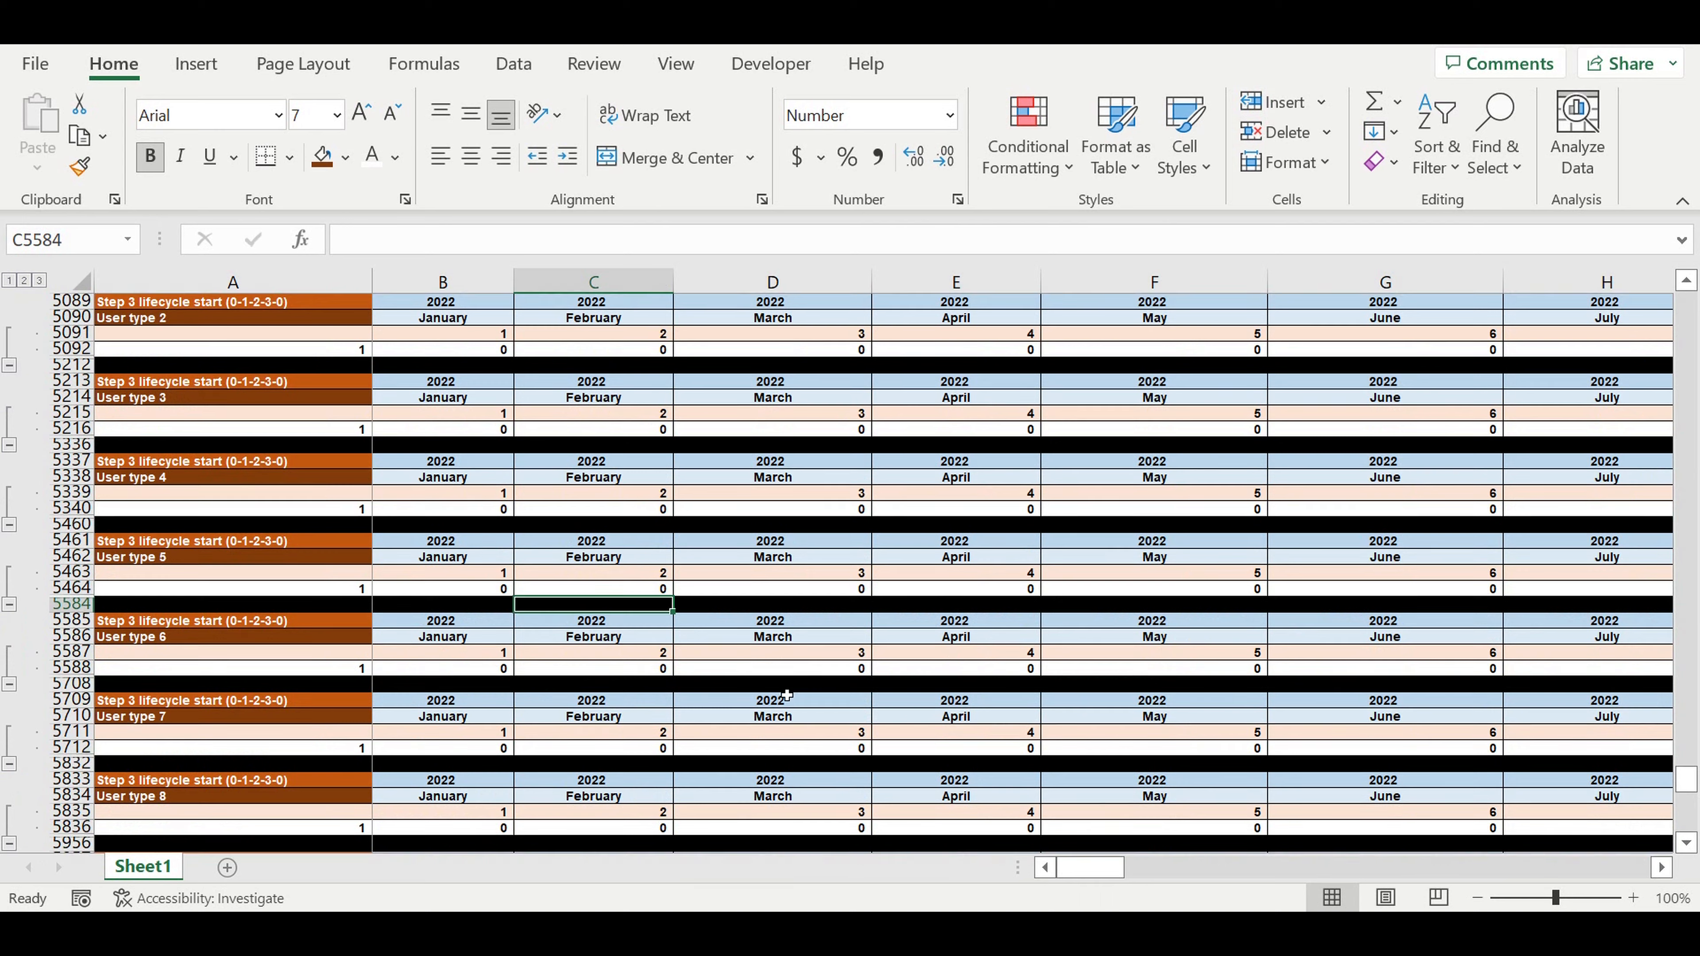
{"action": "left_click", "coordinate": [629, 675]}
{"action": "left_click", "coordinate": [512, 240]}
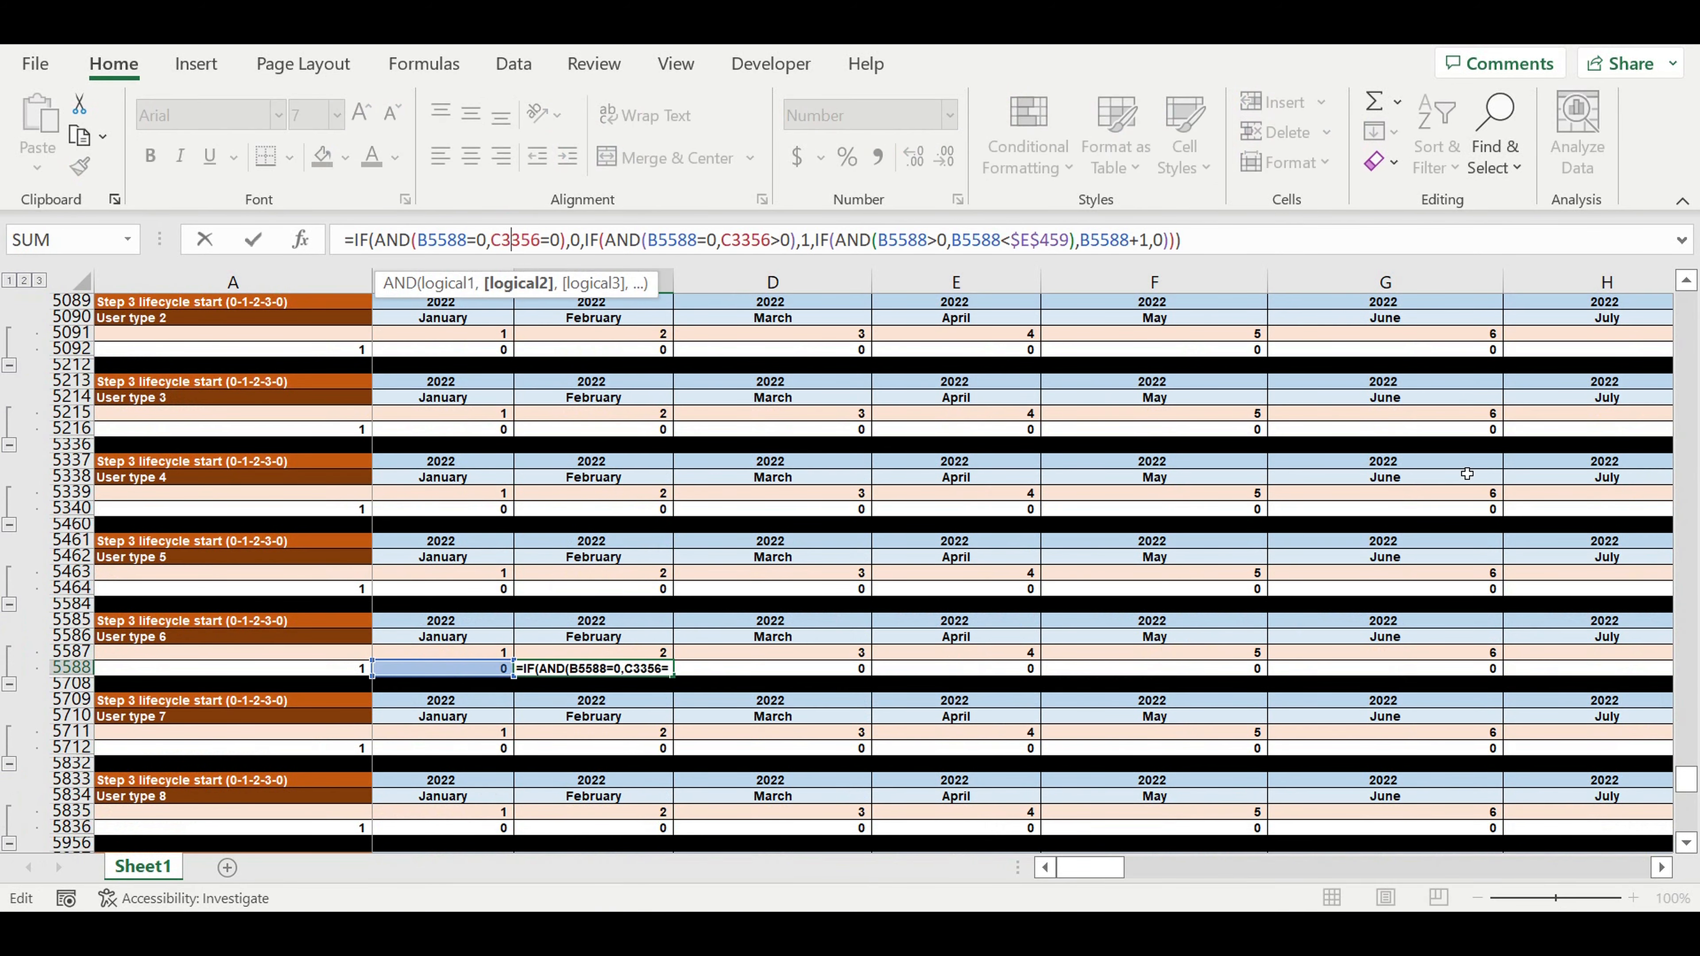
{"action": "left_click_drag", "start_coordinate": [1684, 785], "coordinate": [1674, 652]}
{"action": "left_click_drag", "start_coordinate": [959, 660], "coordinate": [963, 745]}
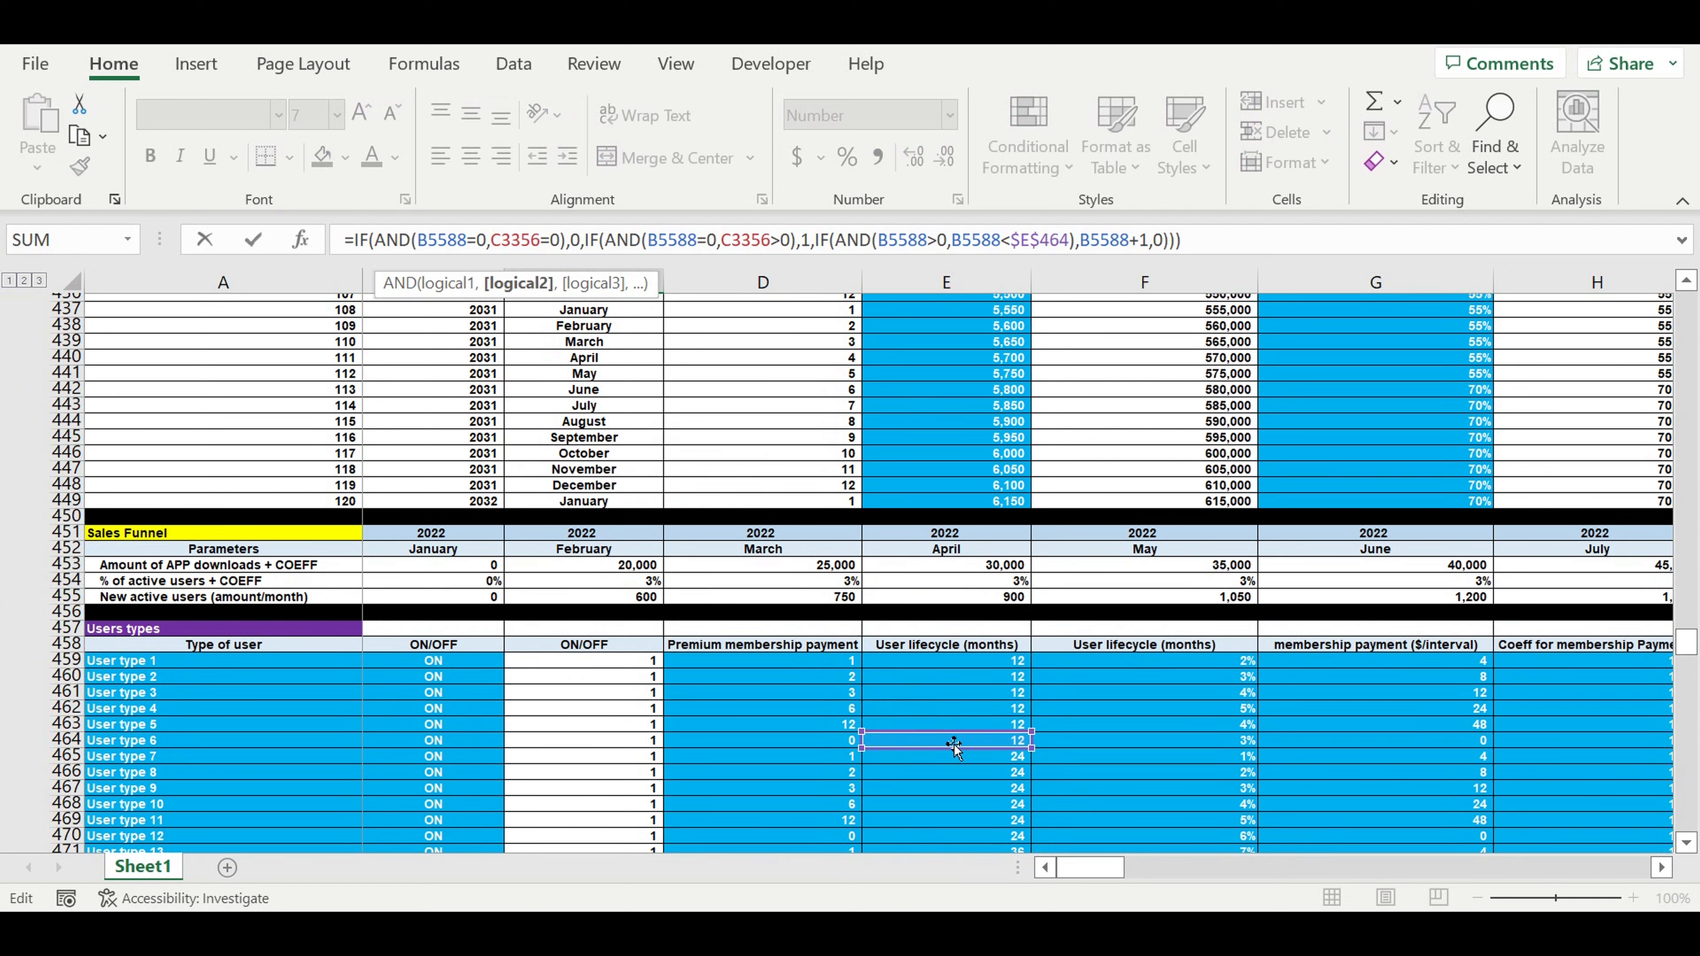
{"action": "key", "text": "Return"}
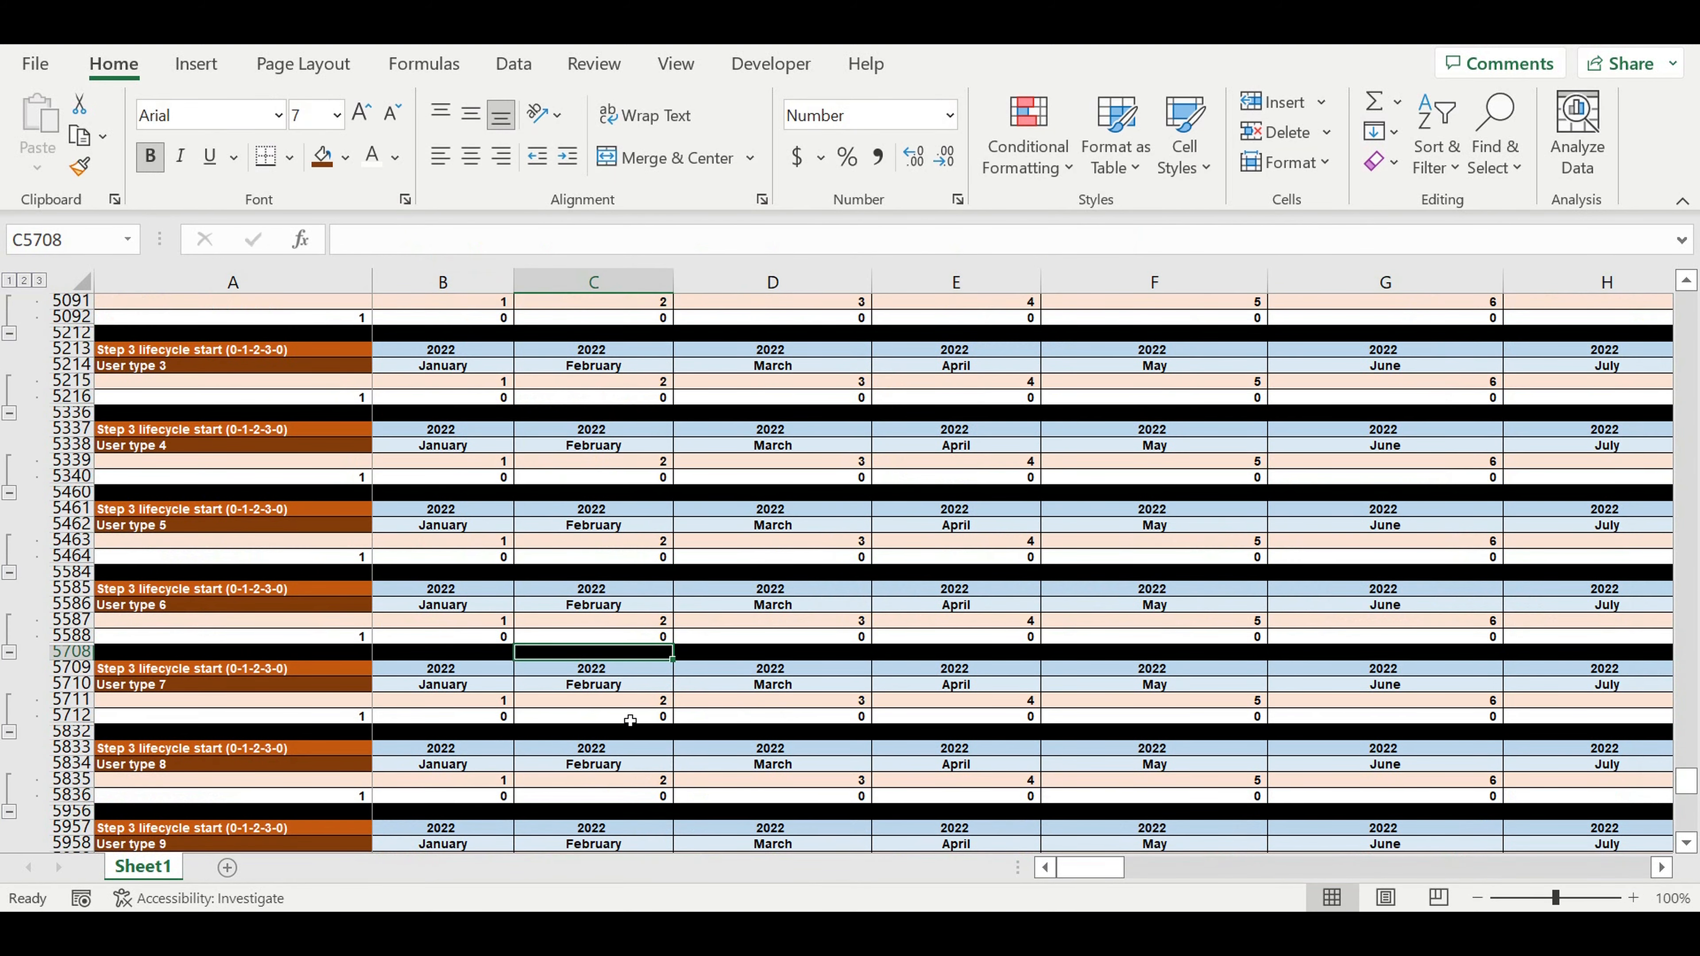
Change the lifecycle reference in the User type 7 Step 3 formula in C5712 to $E$465.
{"action": "left_click", "coordinate": [630, 720]}
{"action": "left_click", "coordinate": [569, 240]}
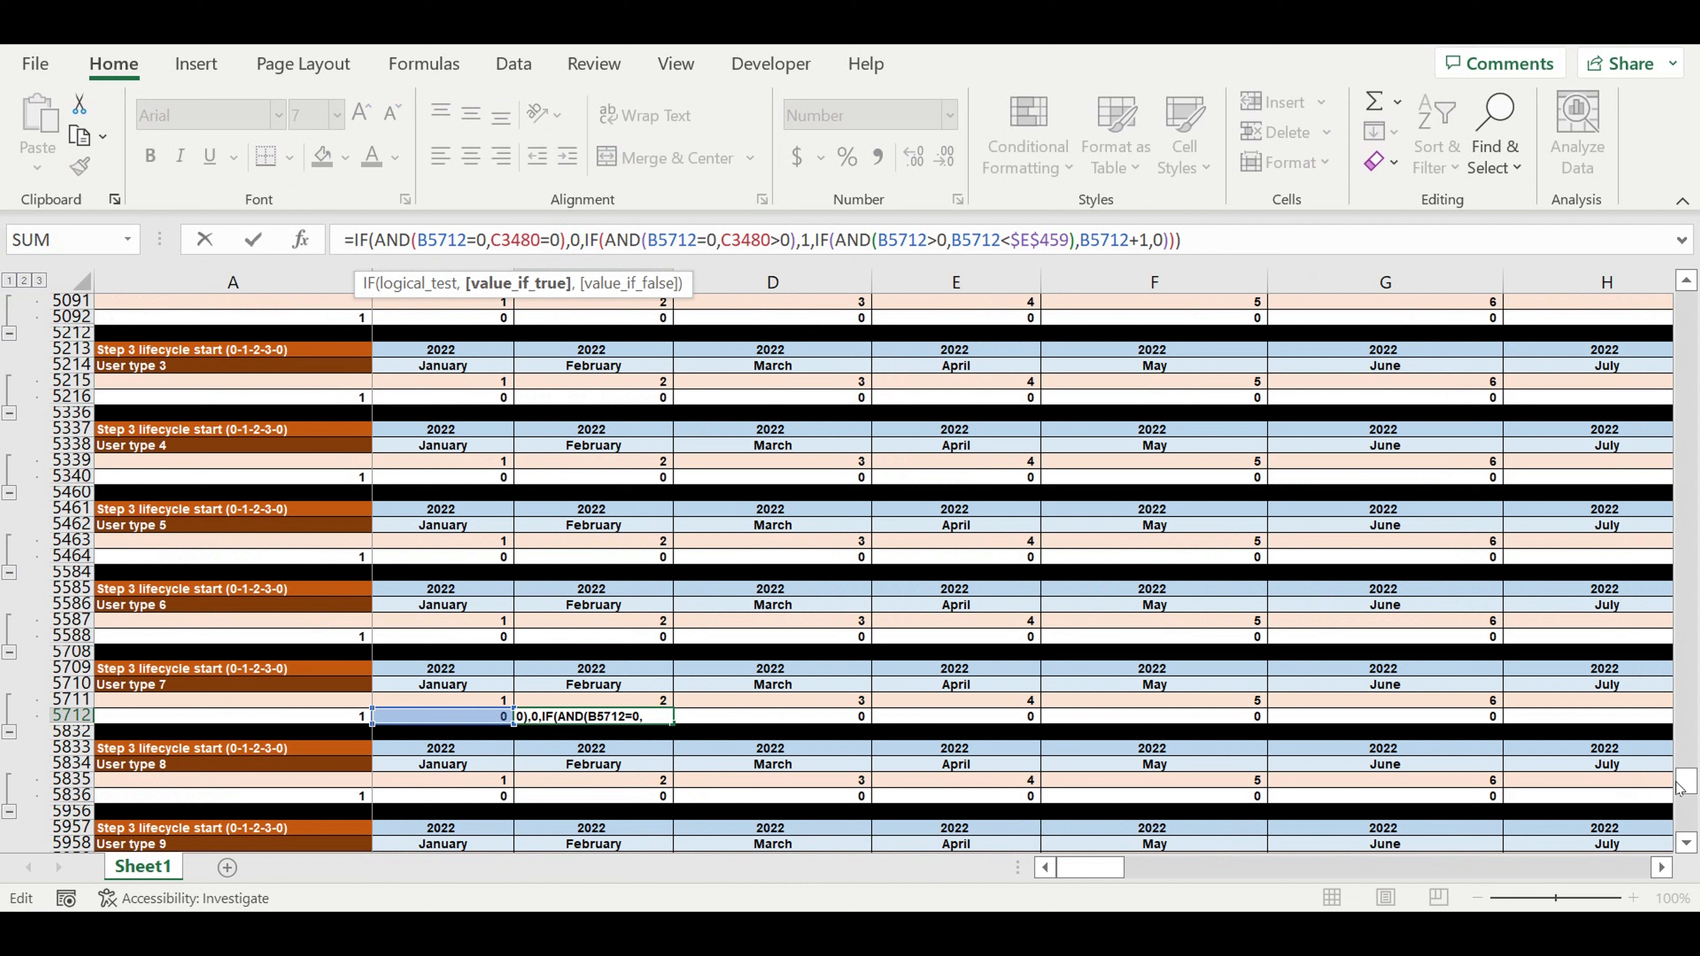
{"action": "left_click_drag", "start_coordinate": [1681, 785], "coordinate": [1686, 657]}
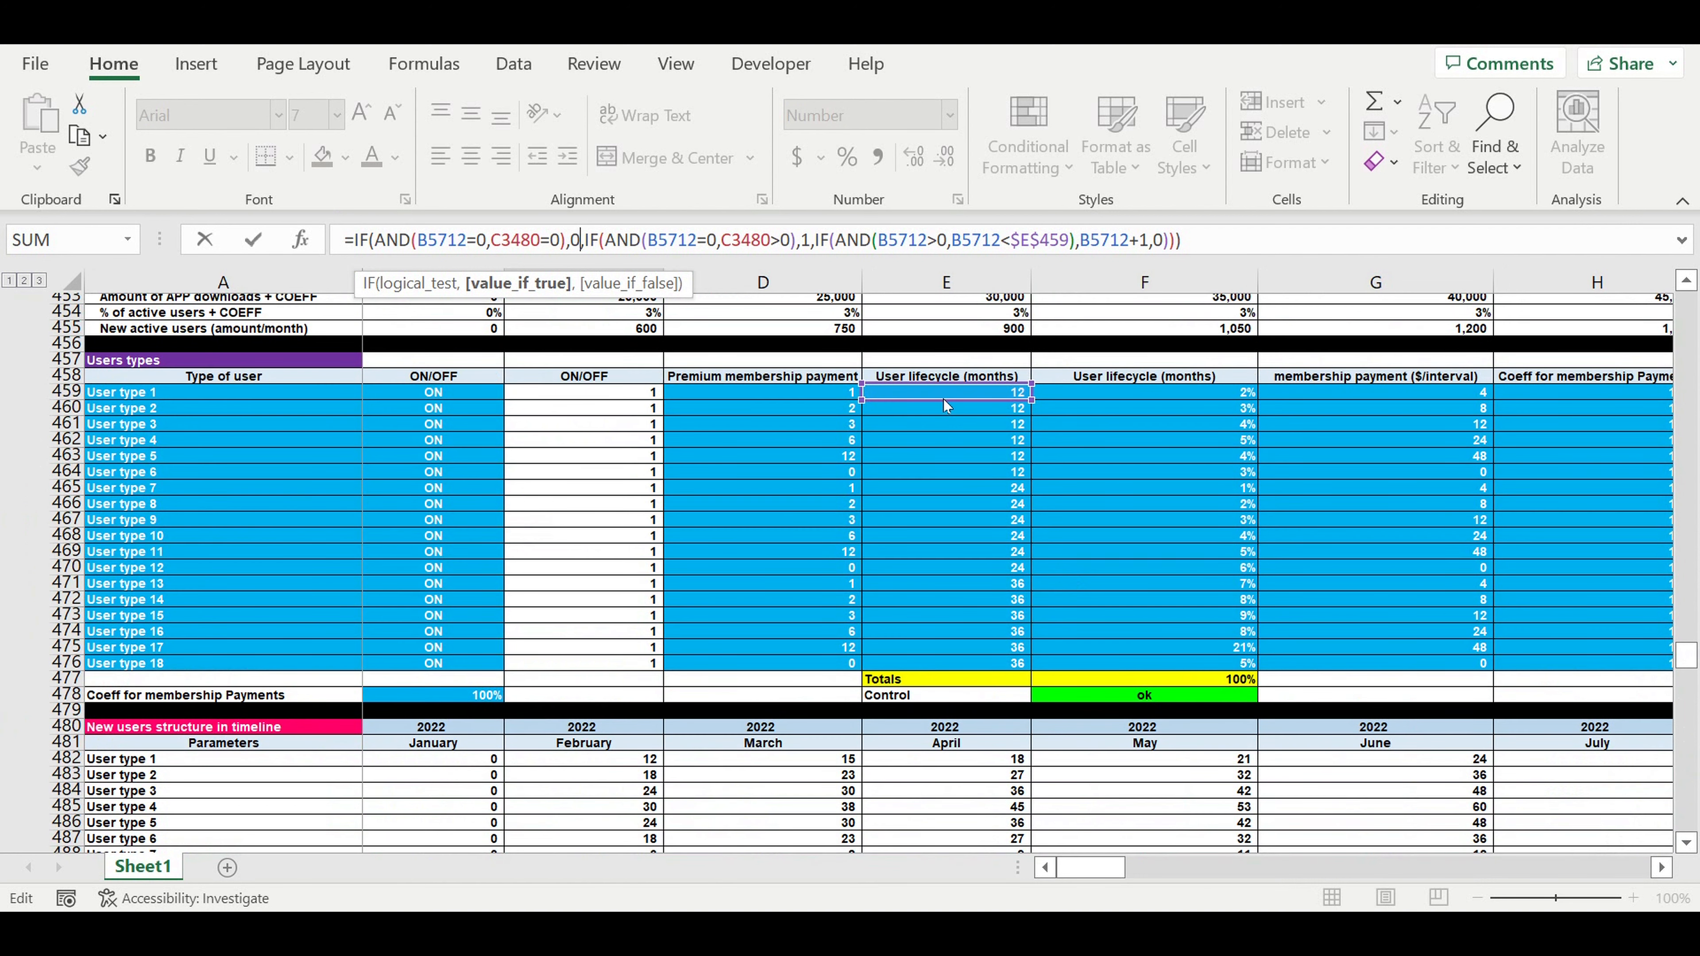
{"action": "left_click_drag", "start_coordinate": [940, 411], "coordinate": [932, 479]}
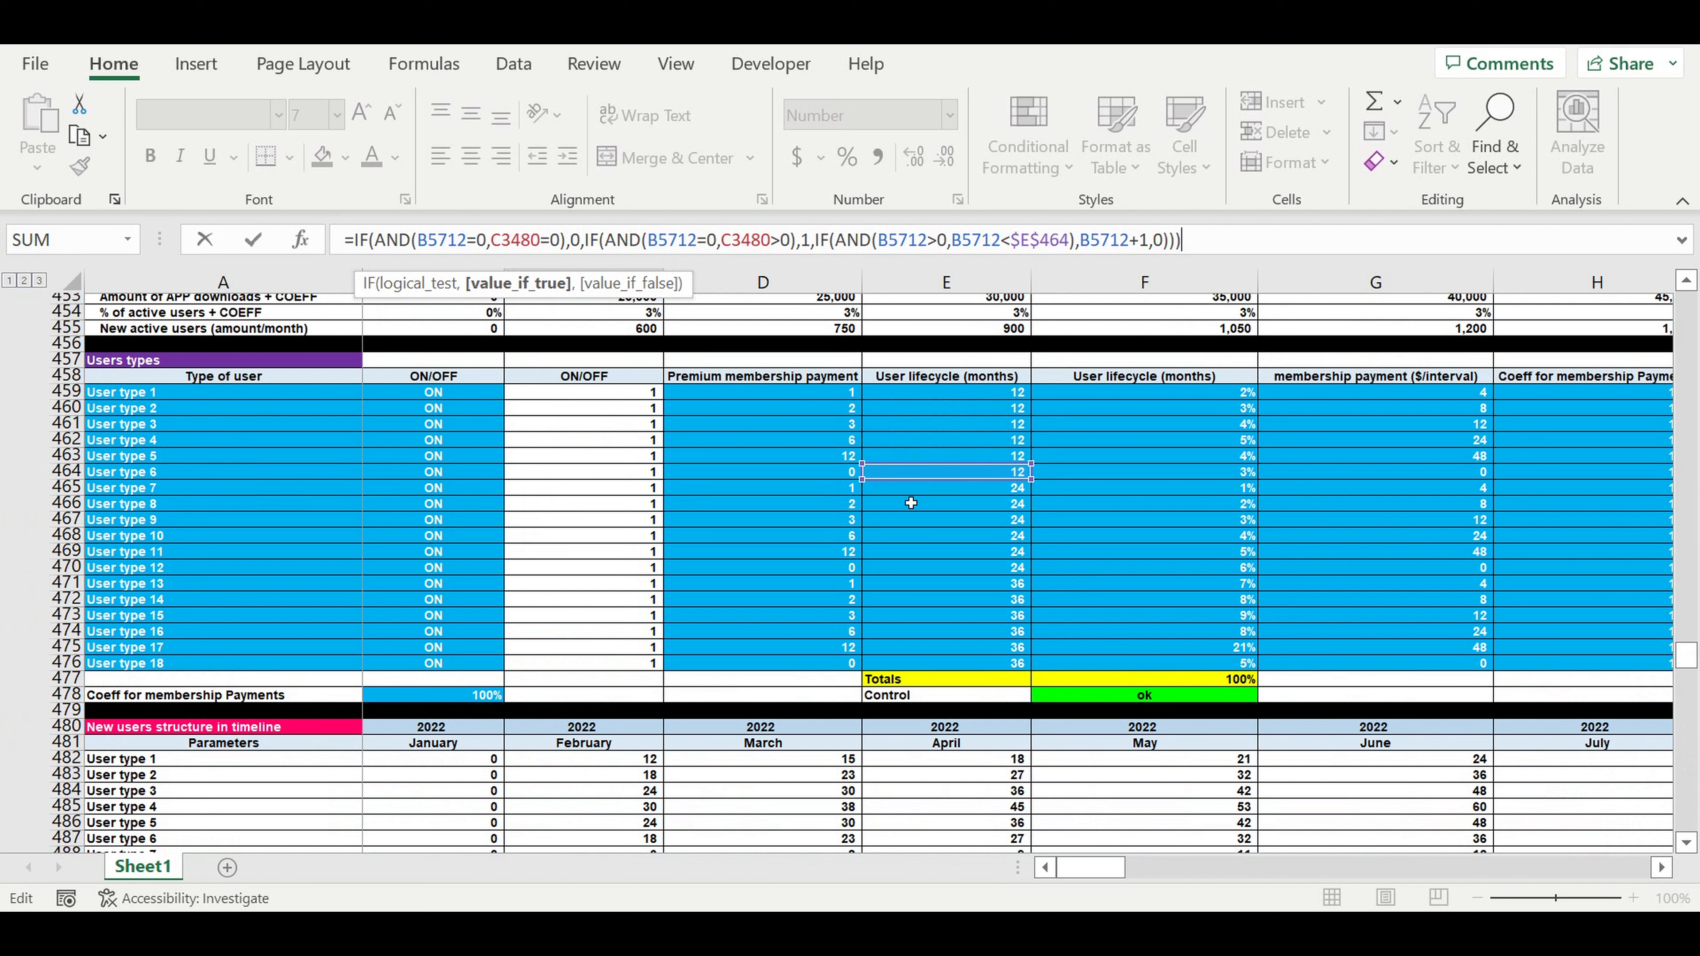
{"action": "left_click_drag", "start_coordinate": [935, 479], "coordinate": [936, 498]}
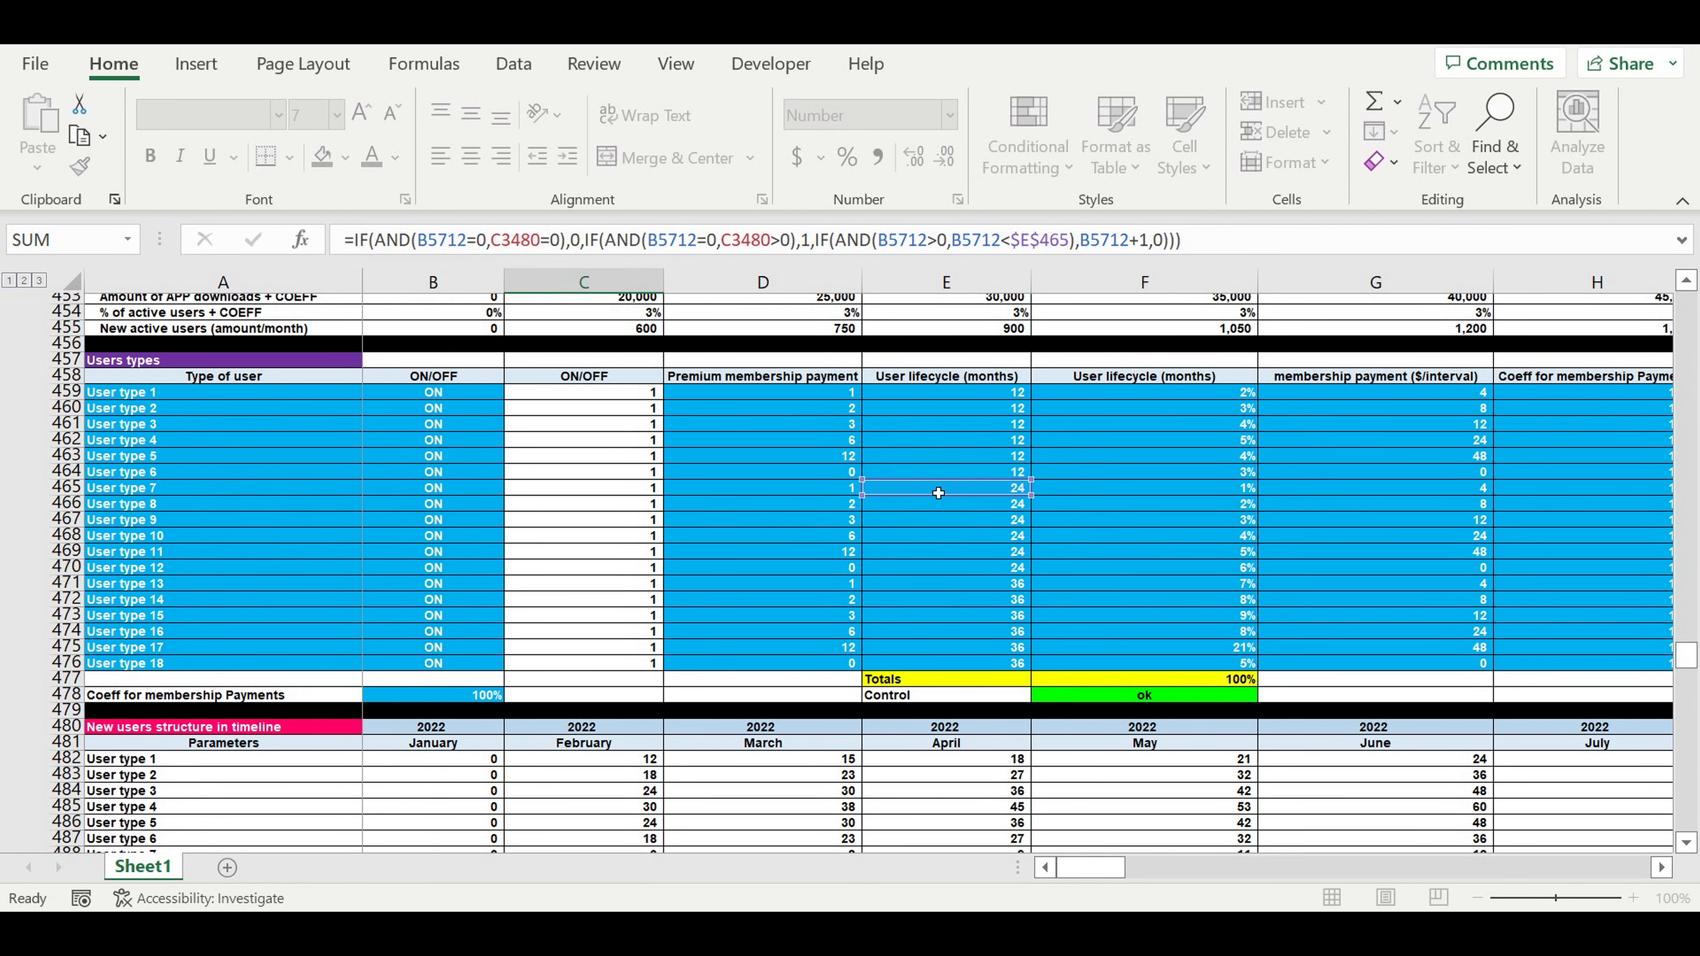
{"action": "key", "text": "Return"}
Change the lifecycle reference in the User type 8 Step 3 formula in C5836 to $E$466.
{"action": "scroll", "coordinate": [955, 554], "scroll_direction": "down", "scroll_amount": 1}
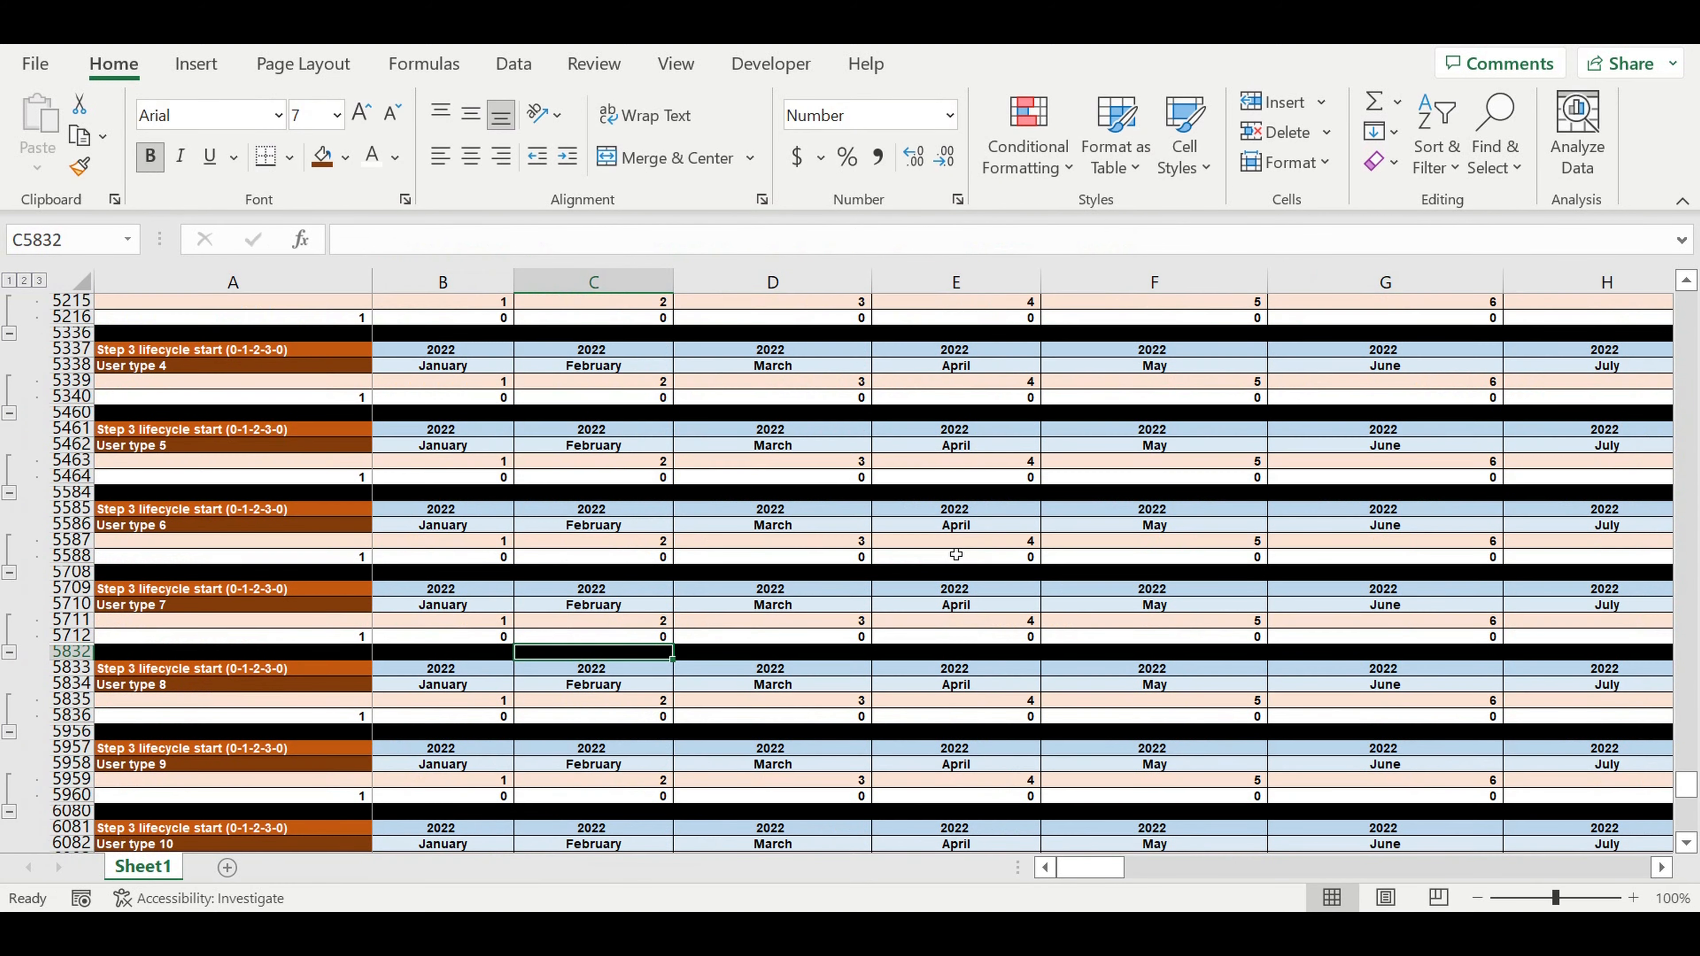
{"action": "left_click", "coordinate": [637, 718]}
{"action": "left_click", "coordinate": [716, 249]}
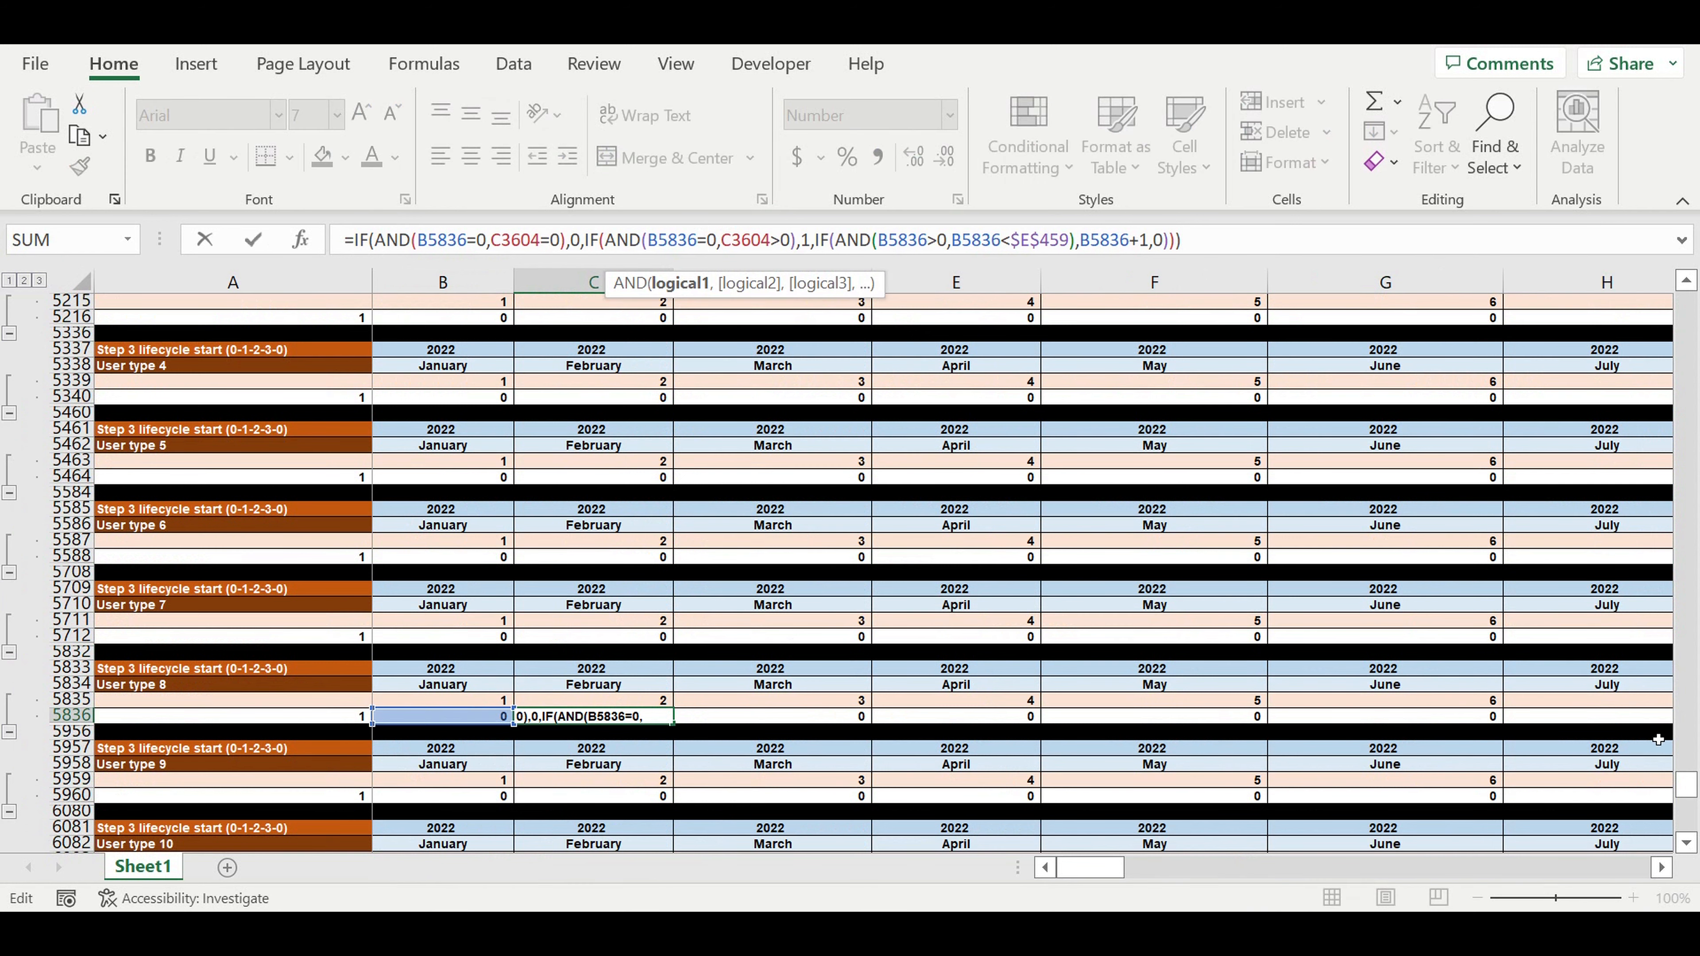
{"action": "left_click_drag", "start_coordinate": [1688, 792], "coordinate": [1685, 618]}
{"action": "left_click_drag", "start_coordinate": [935, 483], "coordinate": [922, 591]}
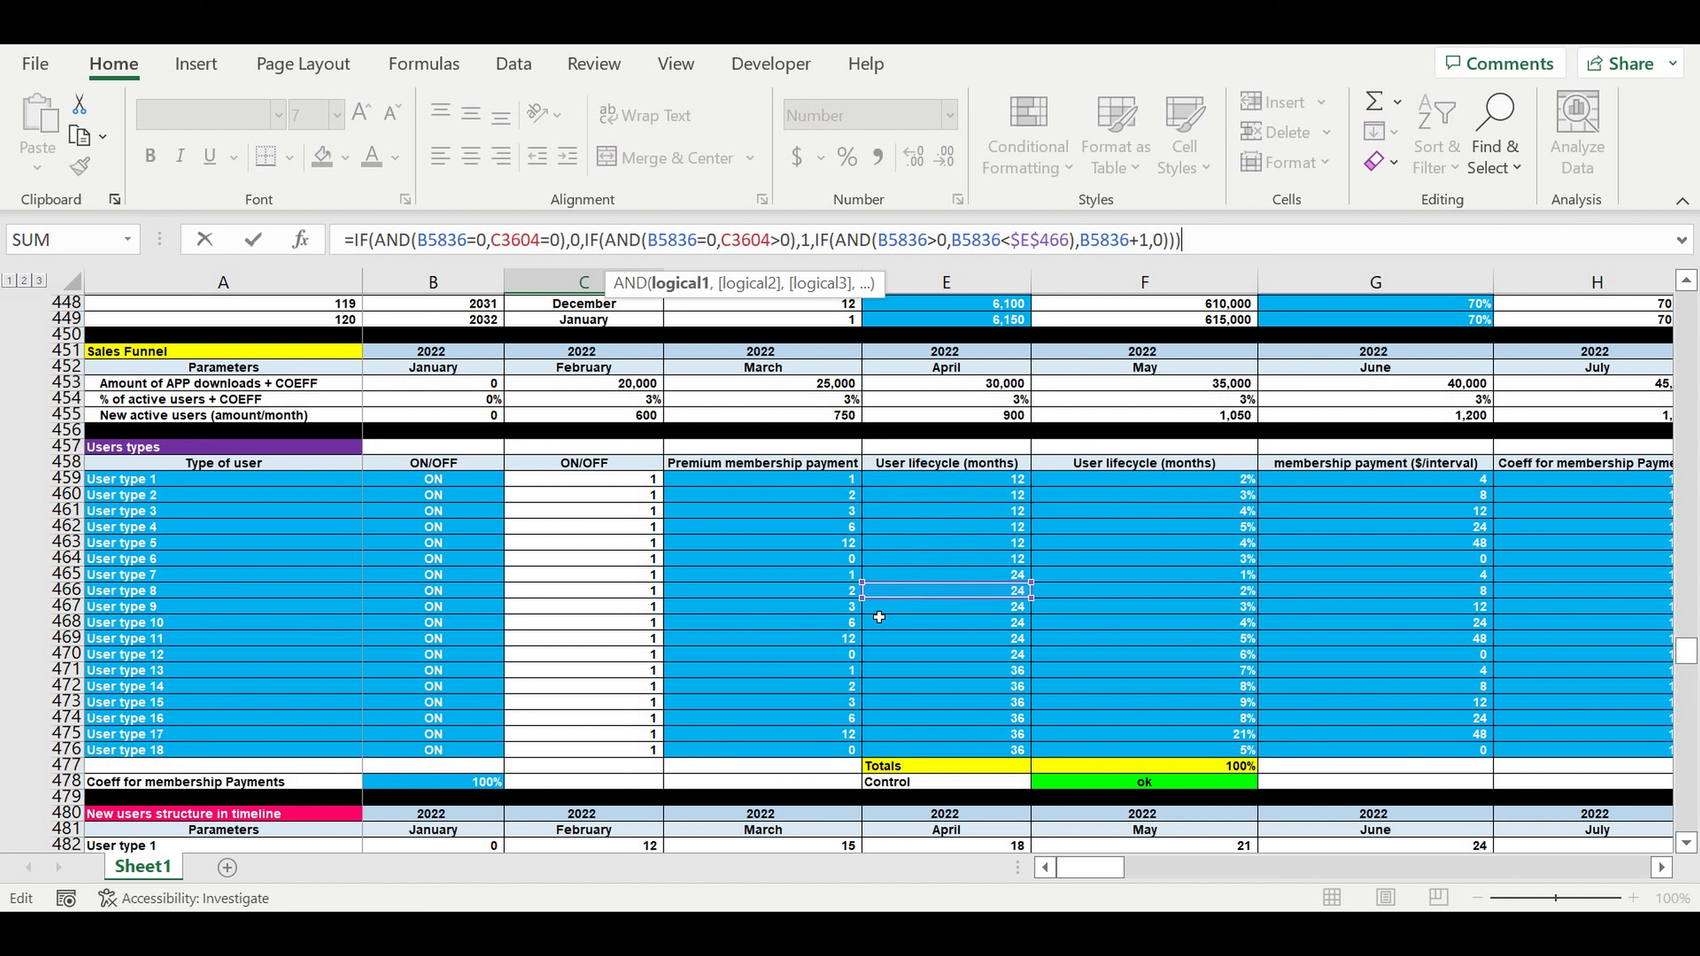
{"action": "key", "text": "Escape"}
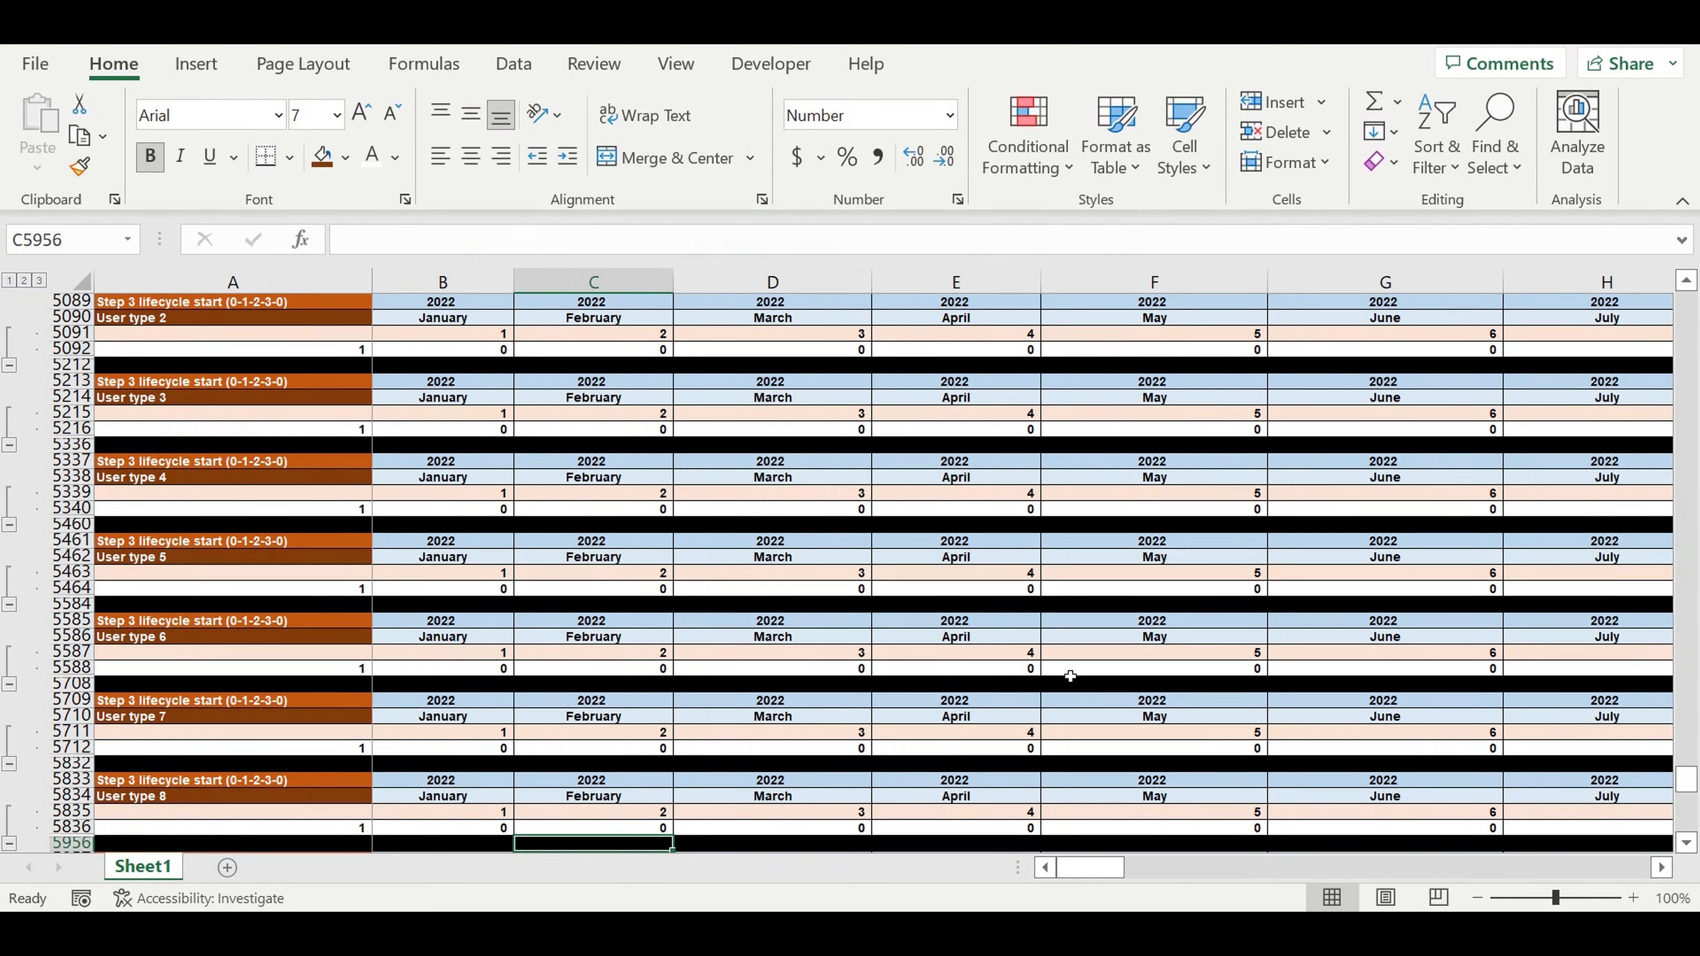
Change the lifecycle reference in the User type 9 Step 3 formula in C5960 to $E$467.
{"action": "scroll", "coordinate": [1070, 677], "scroll_direction": "down", "scroll_amount": 4}
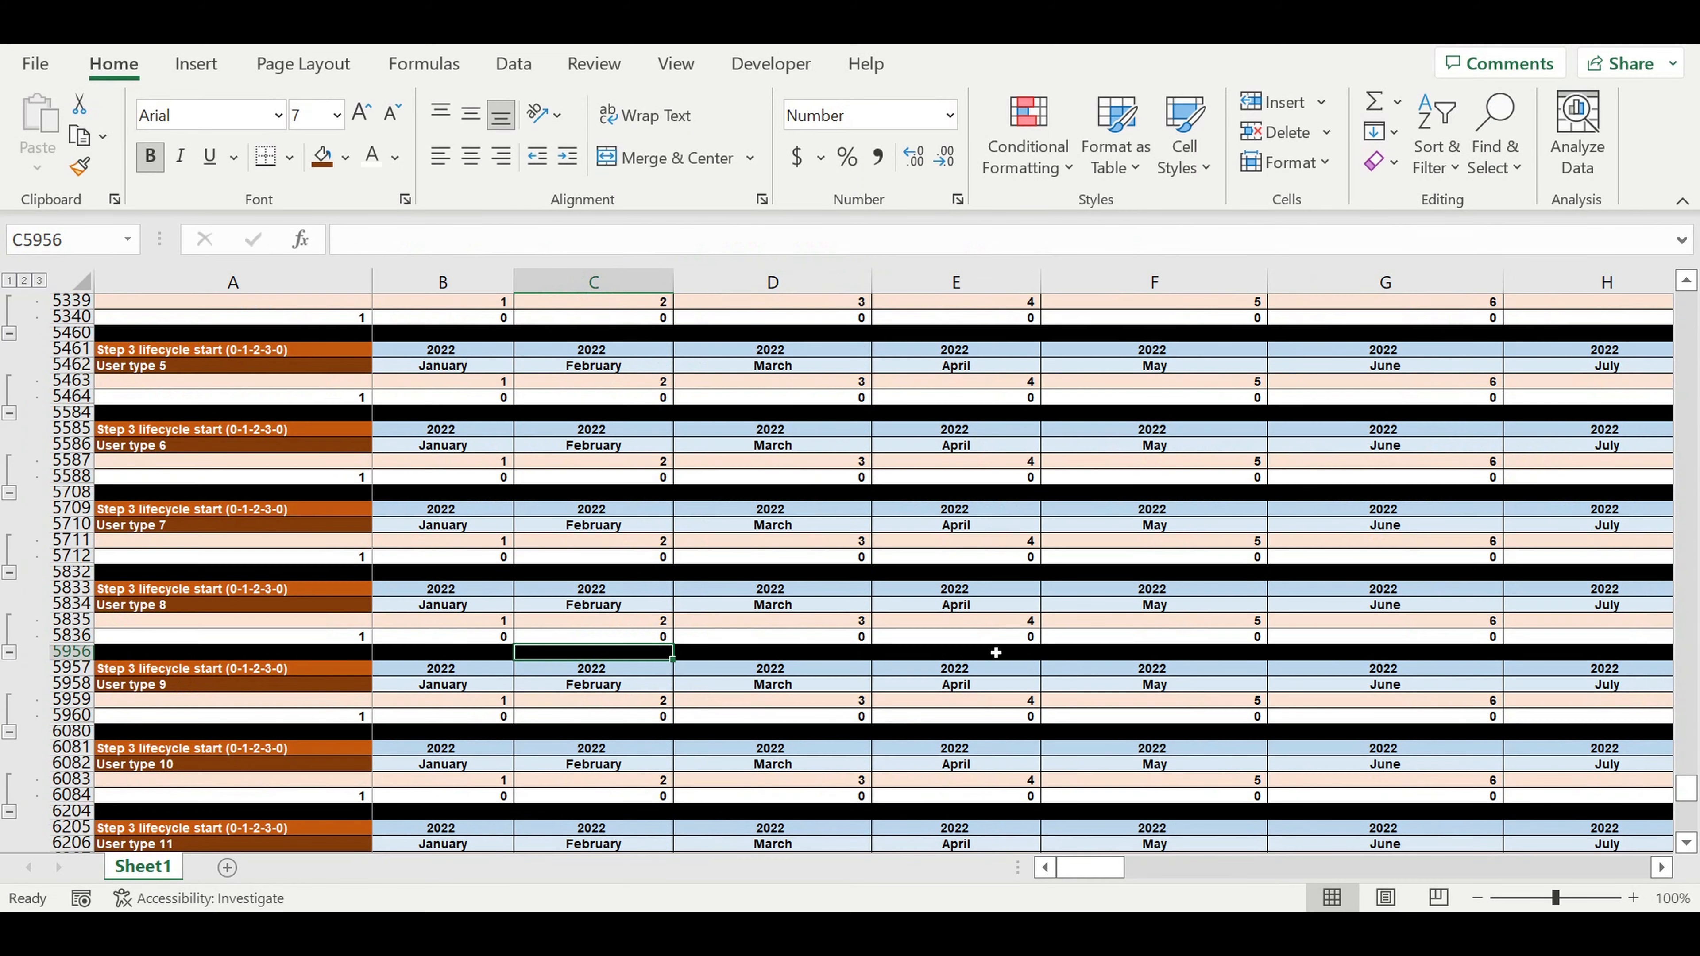
{"action": "left_click", "coordinate": [623, 715]}
{"action": "left_click", "coordinate": [671, 243]}
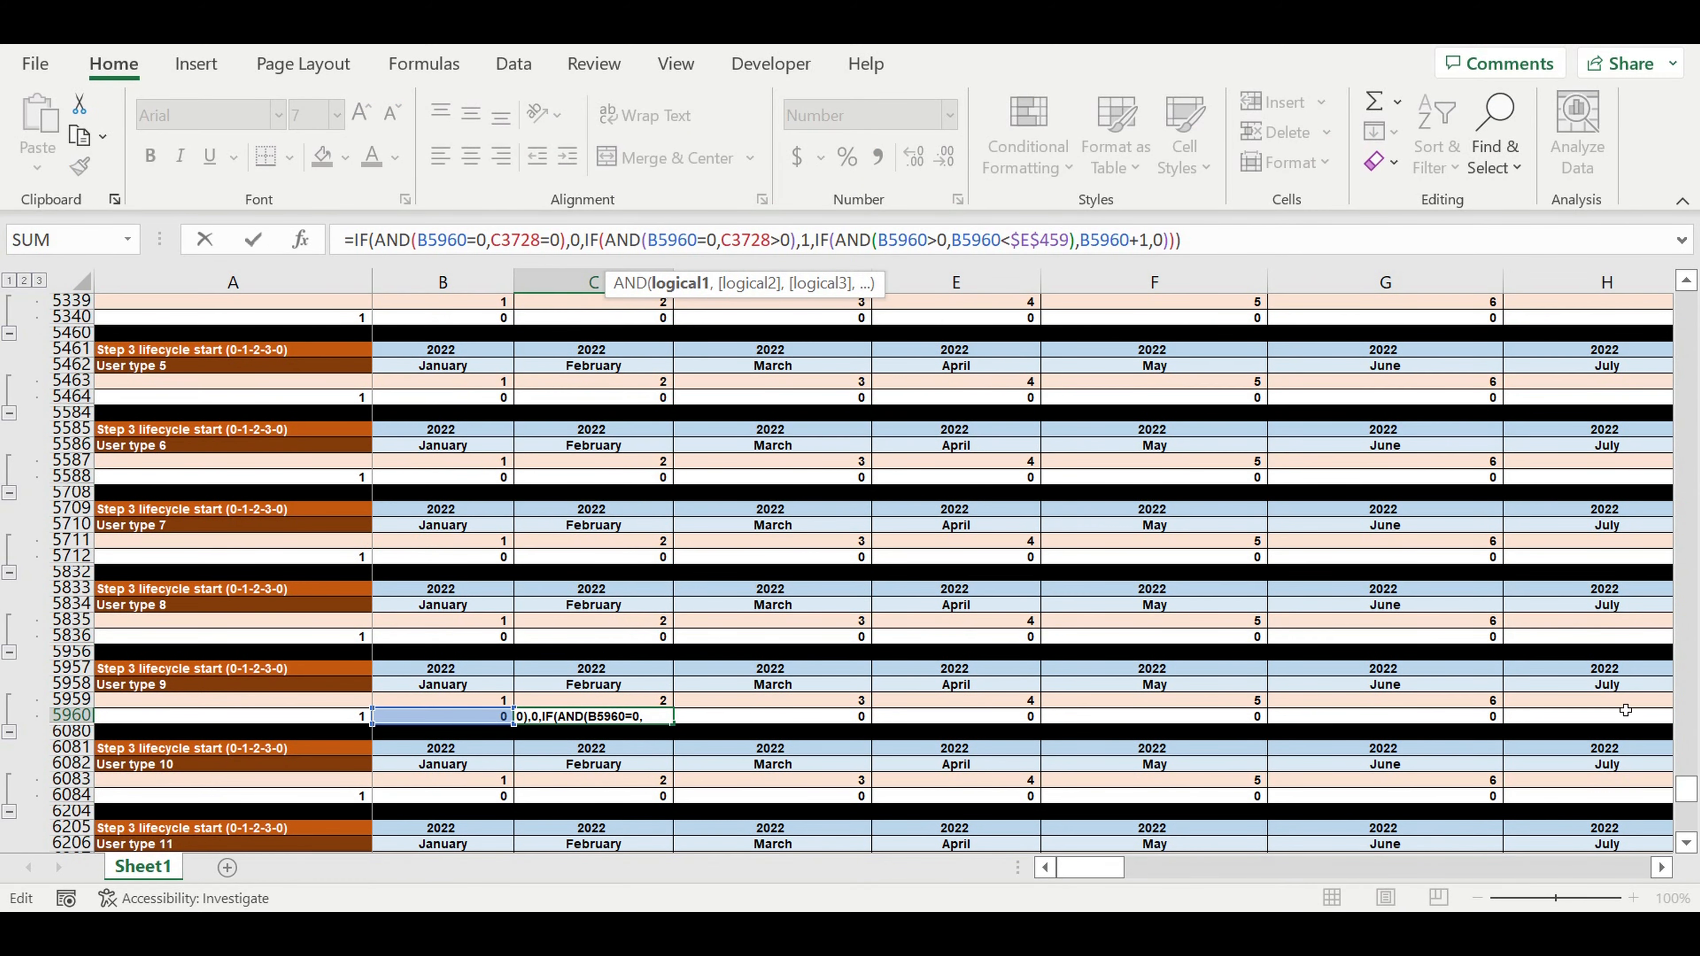
{"action": "left_click_drag", "start_coordinate": [1686, 790], "coordinate": [1660, 662]}
{"action": "left_click_drag", "start_coordinate": [935, 460], "coordinate": [935, 585]}
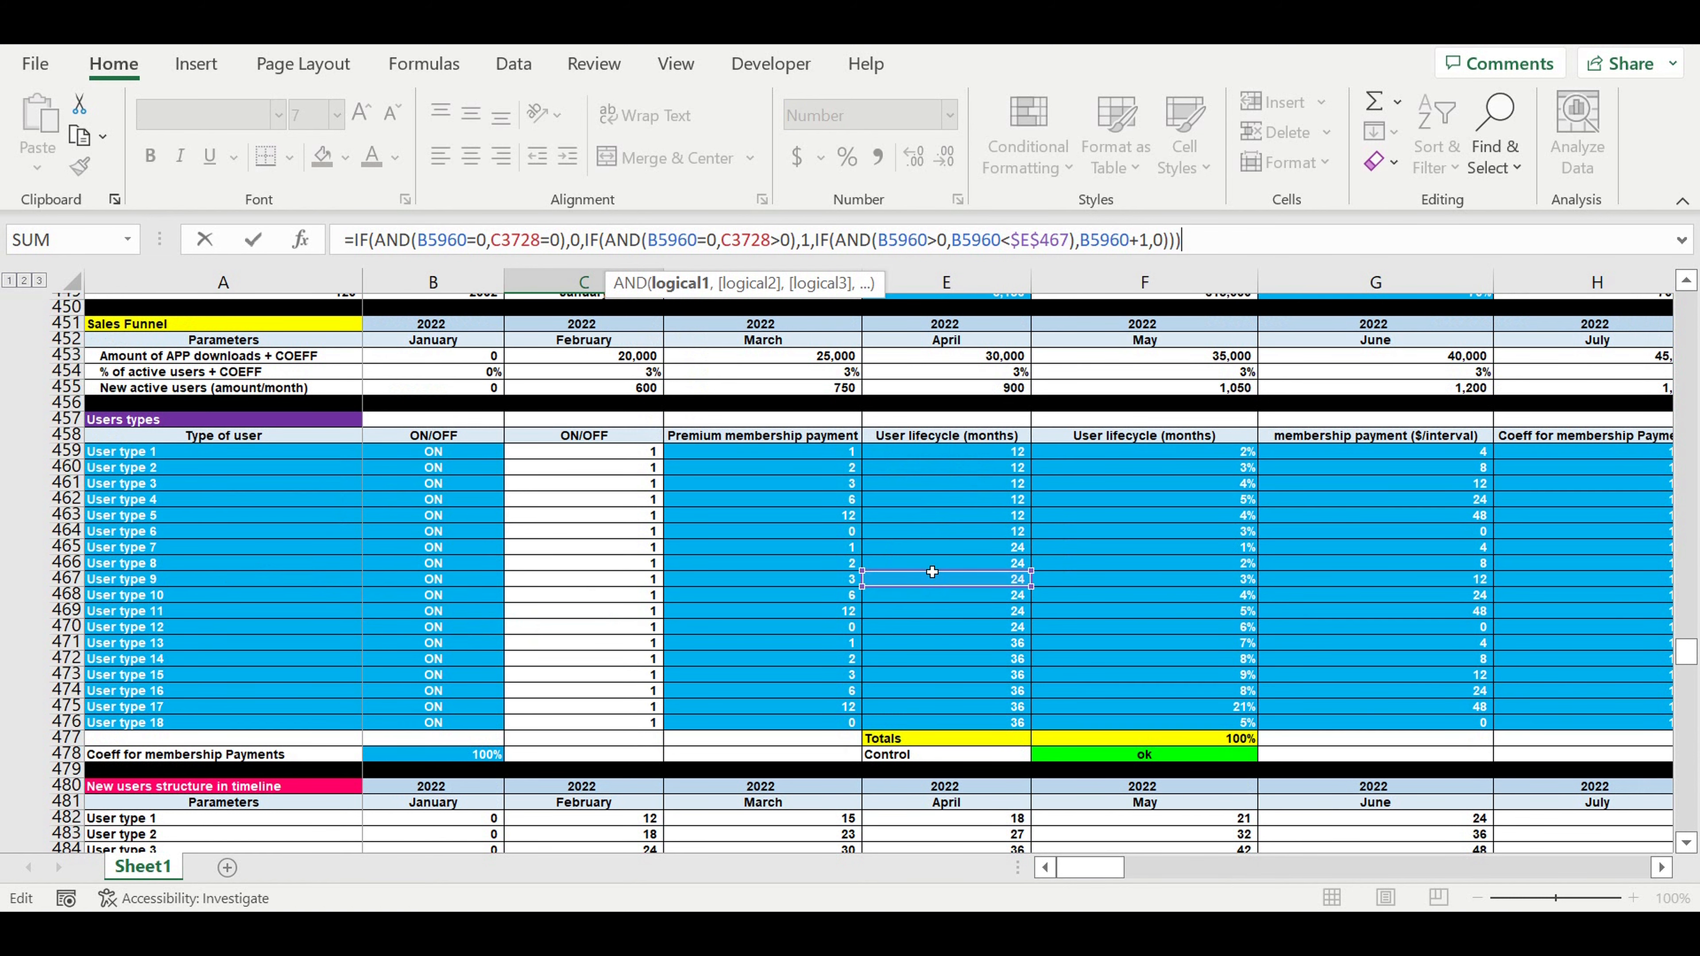
{"action": "key", "text": "Return"}
Change the lifecycle reference in the User type 10 Step 3 formula in C6084 to $E$468.
{"action": "scroll", "coordinate": [937, 585], "scroll_direction": "down", "scroll_amount": 4}
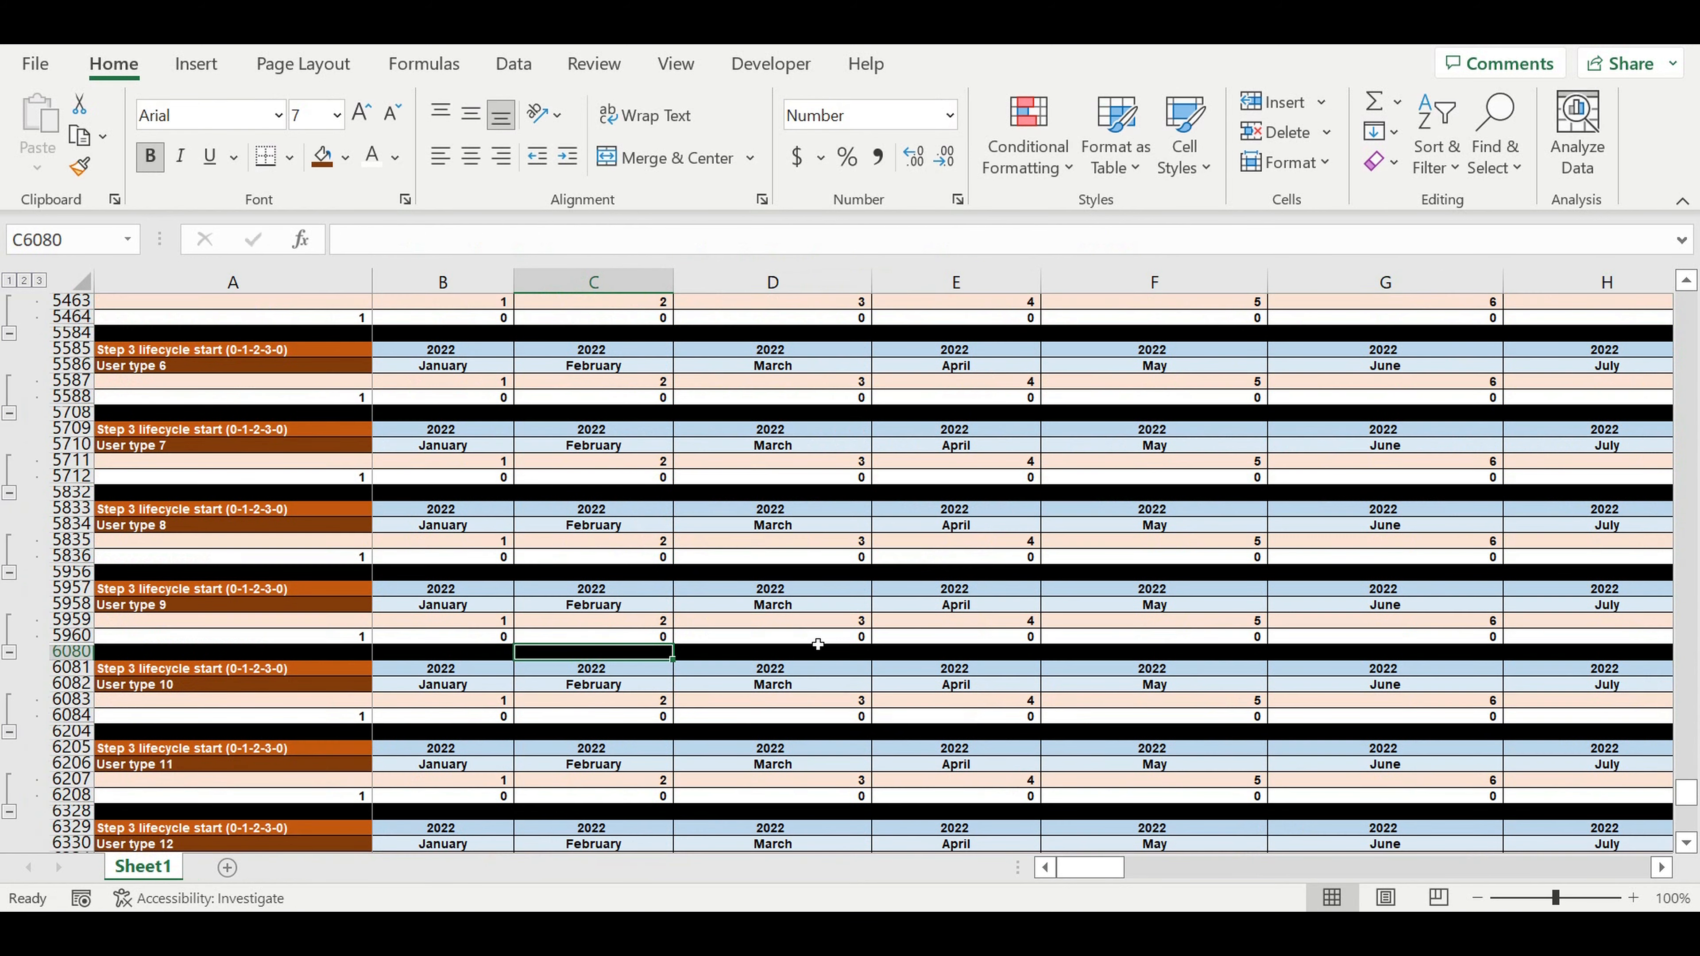
{"action": "double_click", "coordinate": [629, 715]}
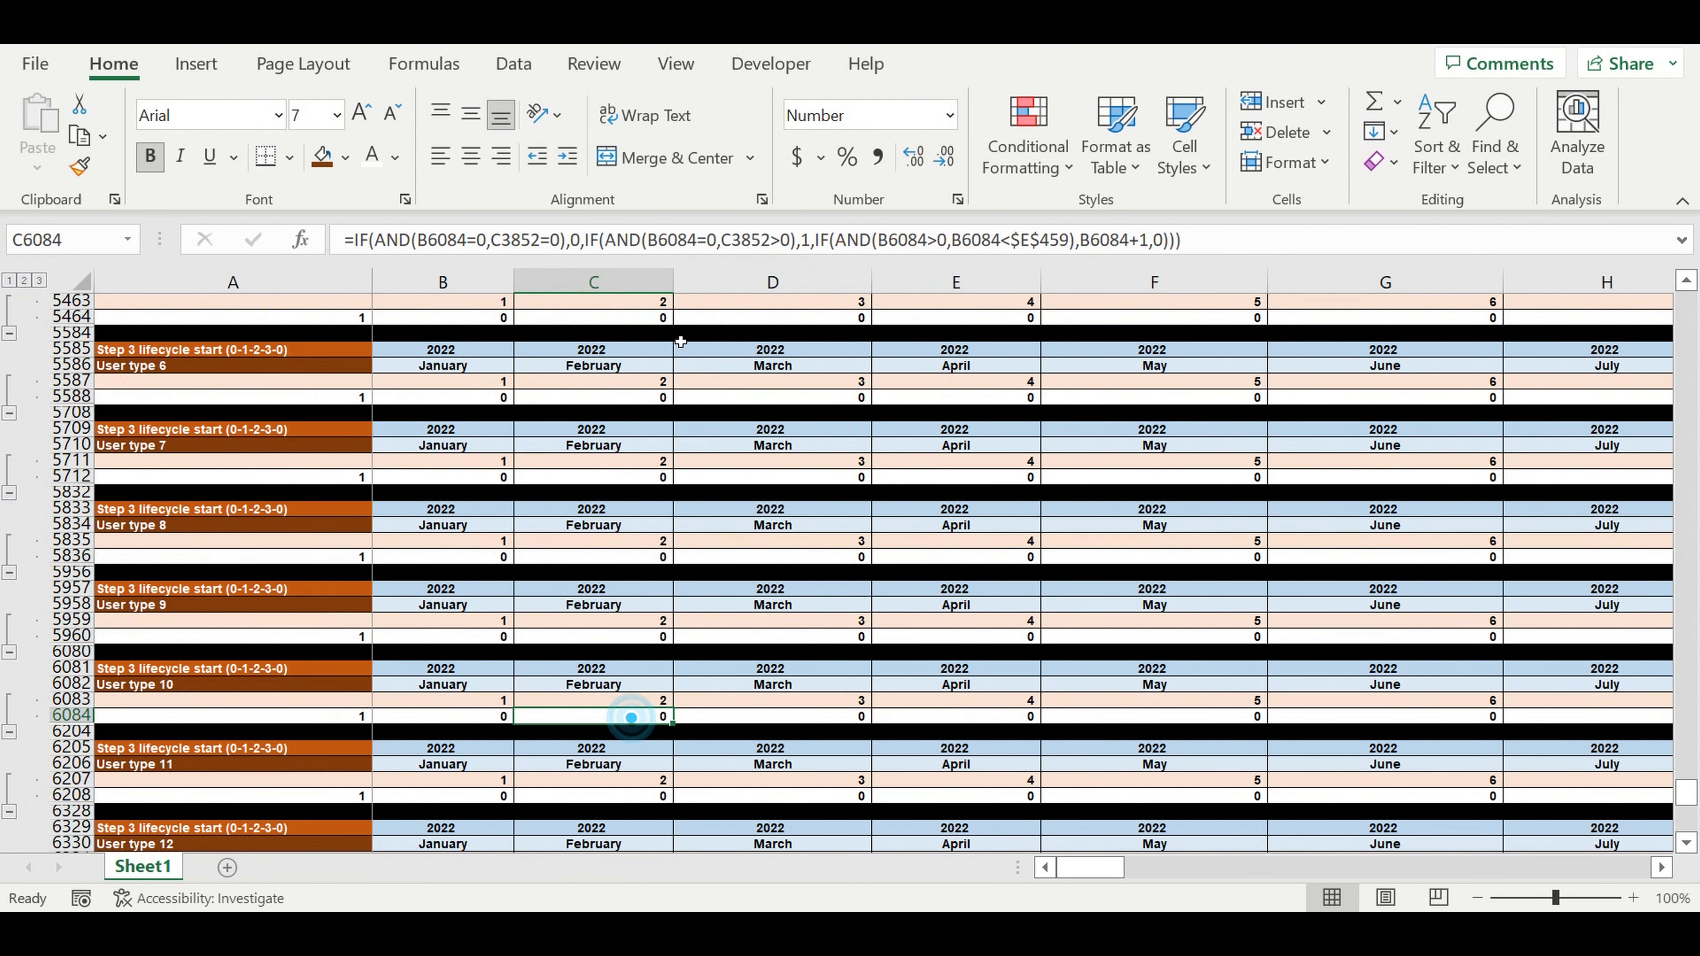
{"action": "left_click_drag", "start_coordinate": [1690, 807], "coordinate": [1688, 795]}
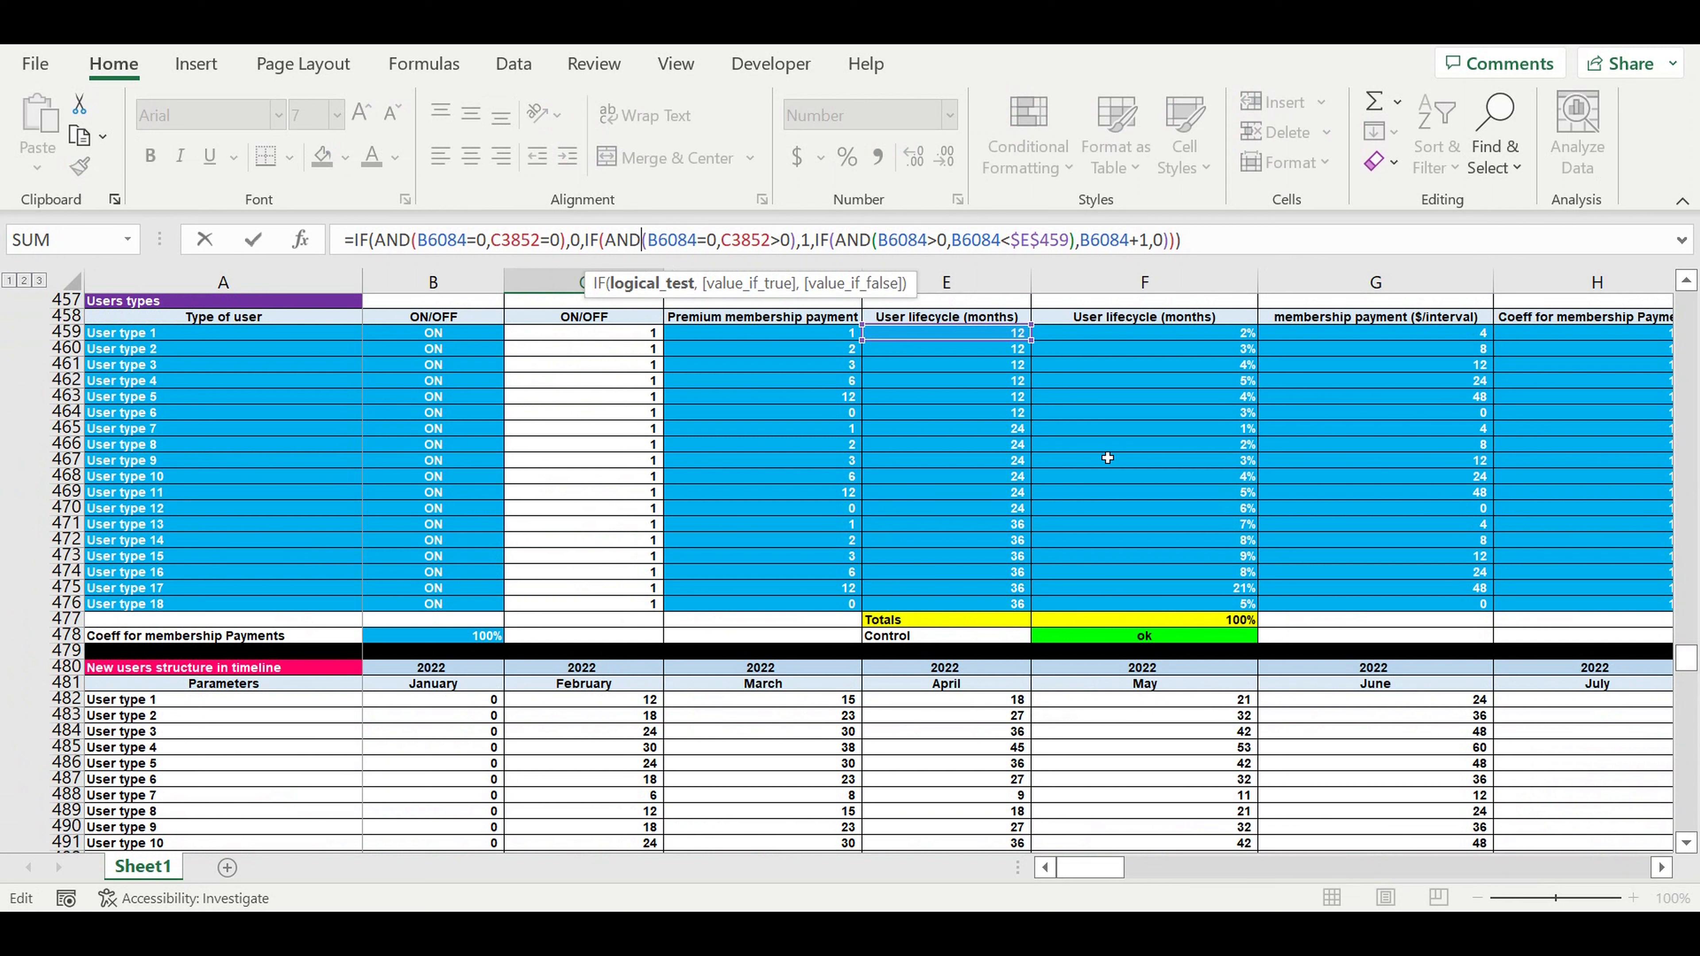
{"action": "left_click_drag", "start_coordinate": [927, 338], "coordinate": [925, 476]}
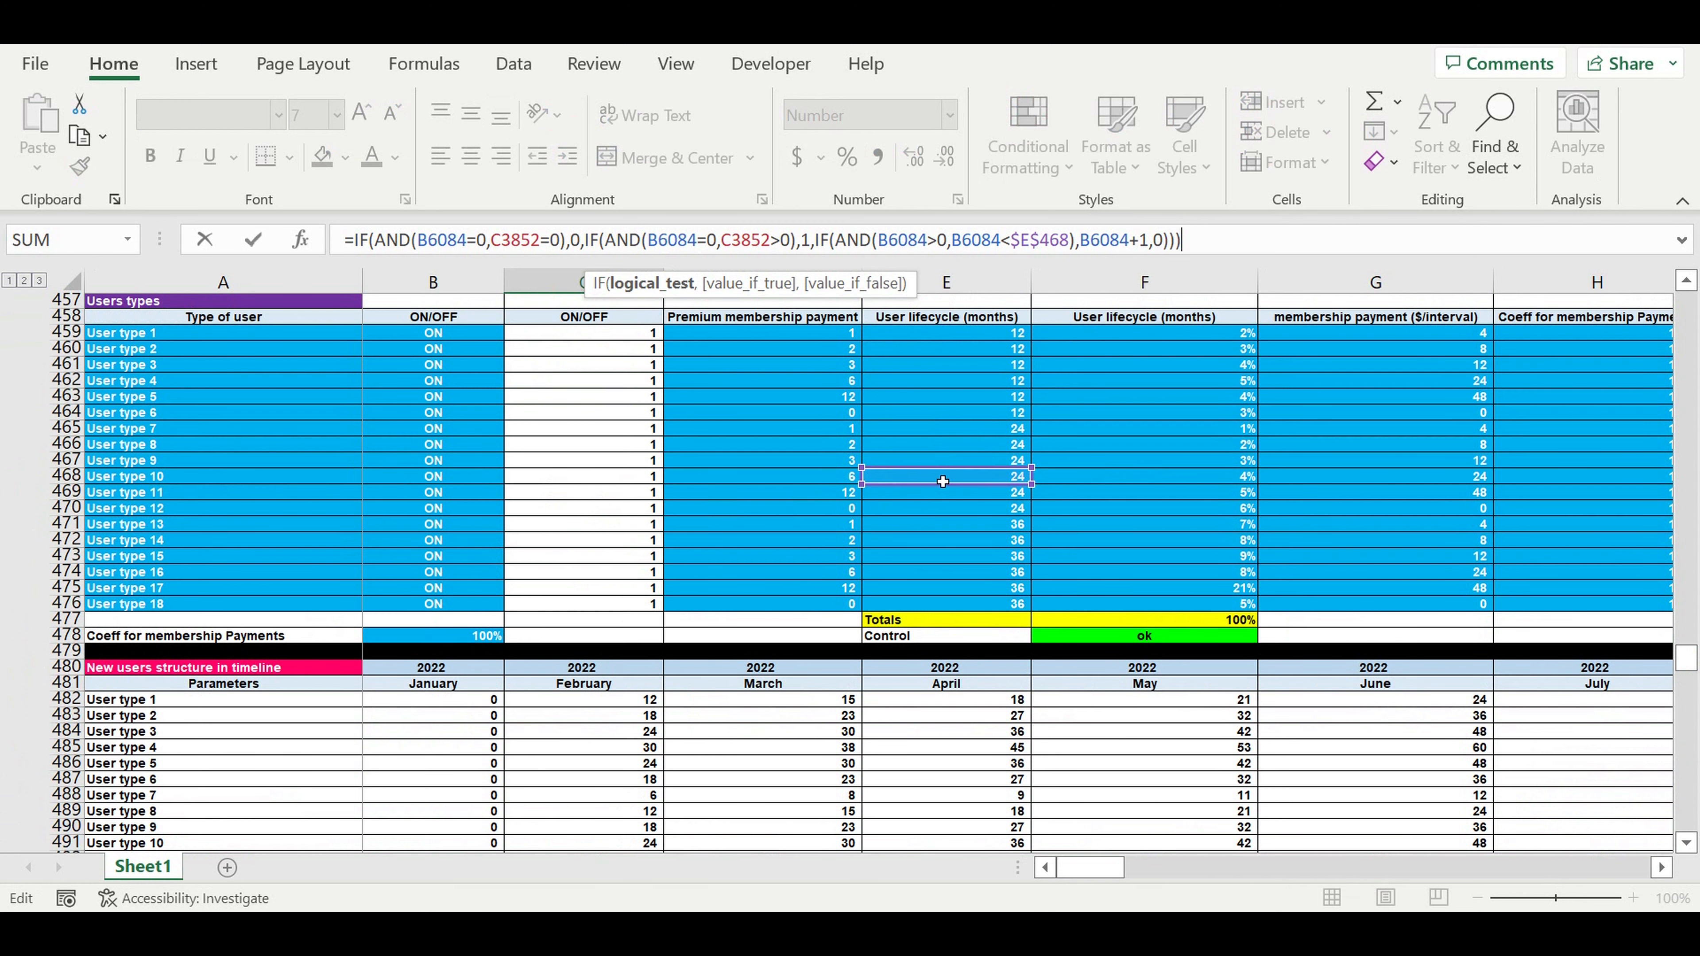
{"action": "key", "text": "Return"}
Change the lifecycle reference in the User type 11 Step 3 formula in C6208 to $E$469.
{"action": "scroll", "coordinate": [804, 683], "scroll_direction": "down", "scroll_amount": 5}
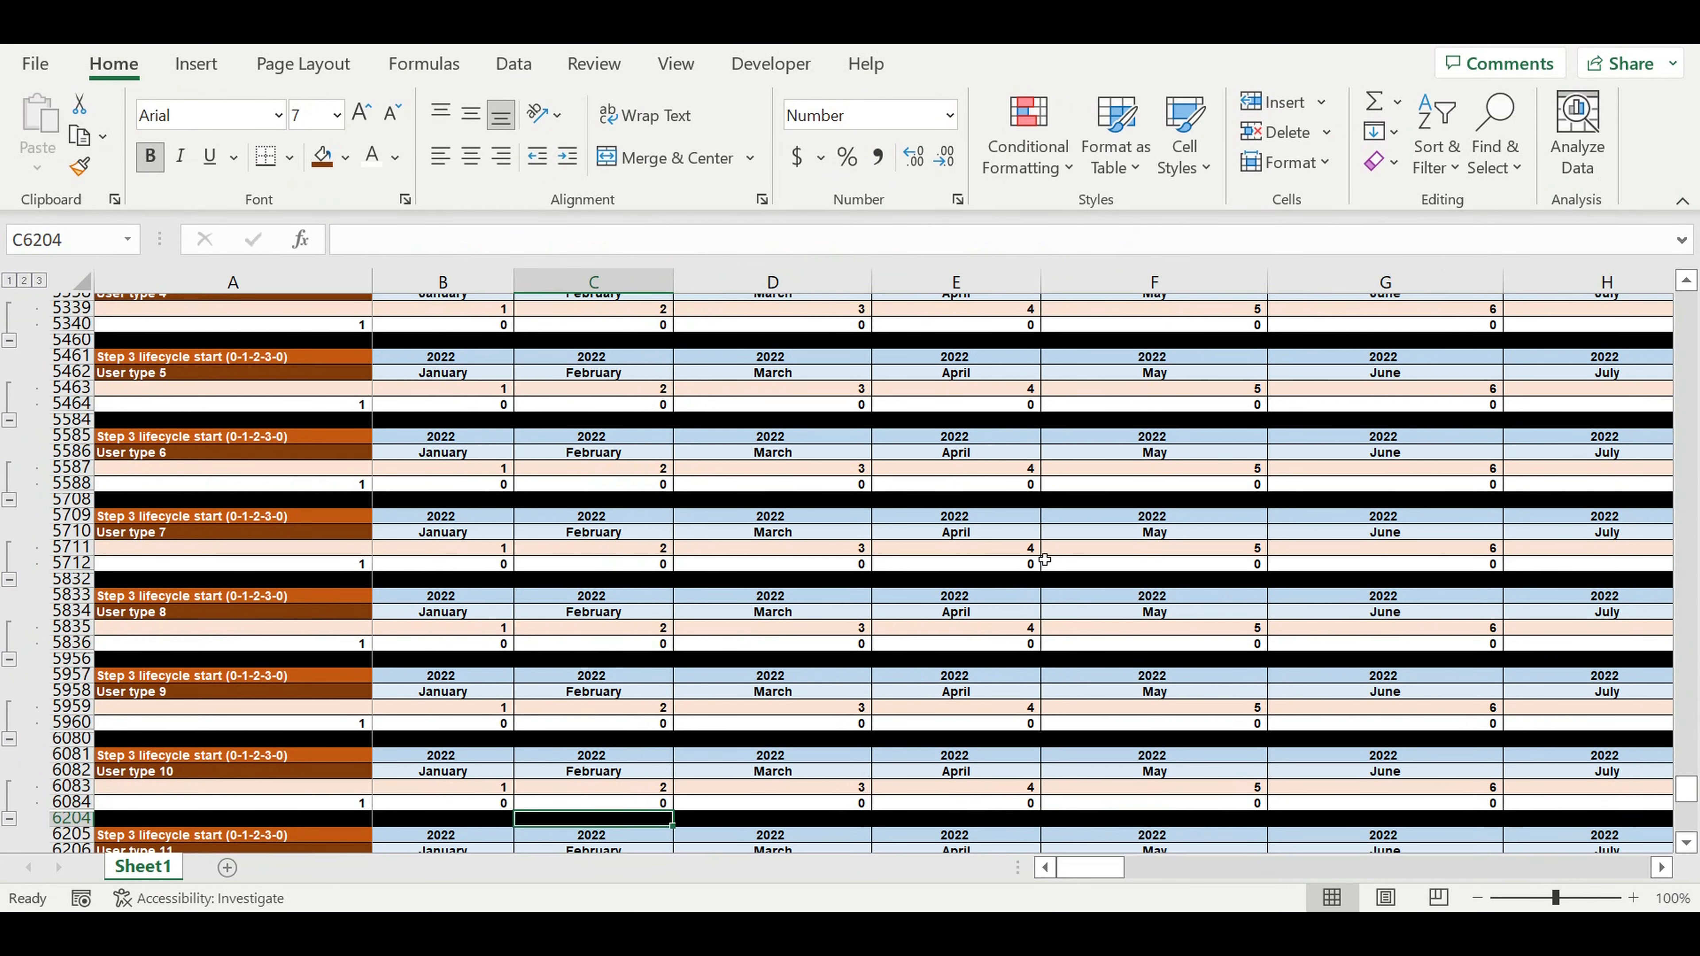
{"action": "left_click", "coordinate": [639, 716]}
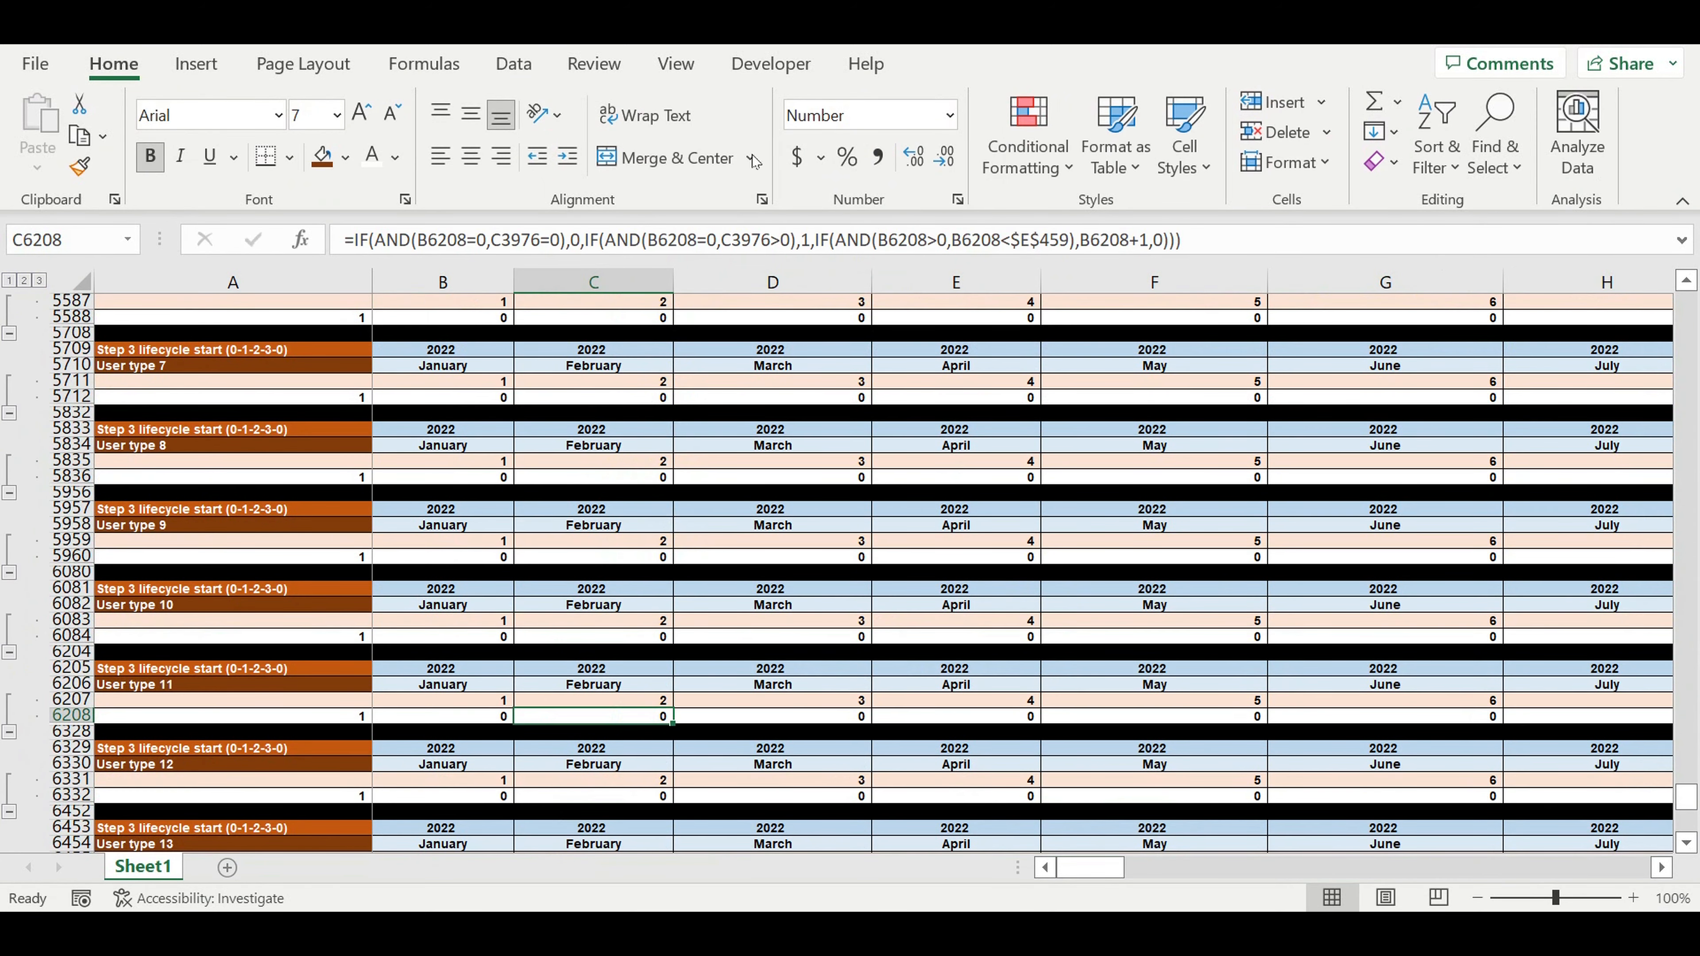
{"action": "left_click", "coordinate": [671, 241]}
{"action": "left_click_drag", "start_coordinate": [1683, 800], "coordinate": [1666, 673]}
{"action": "scroll", "coordinate": [1023, 399], "scroll_direction": "up", "scroll_amount": 2}
{"action": "left_click_drag", "start_coordinate": [964, 359], "coordinate": [940, 511]}
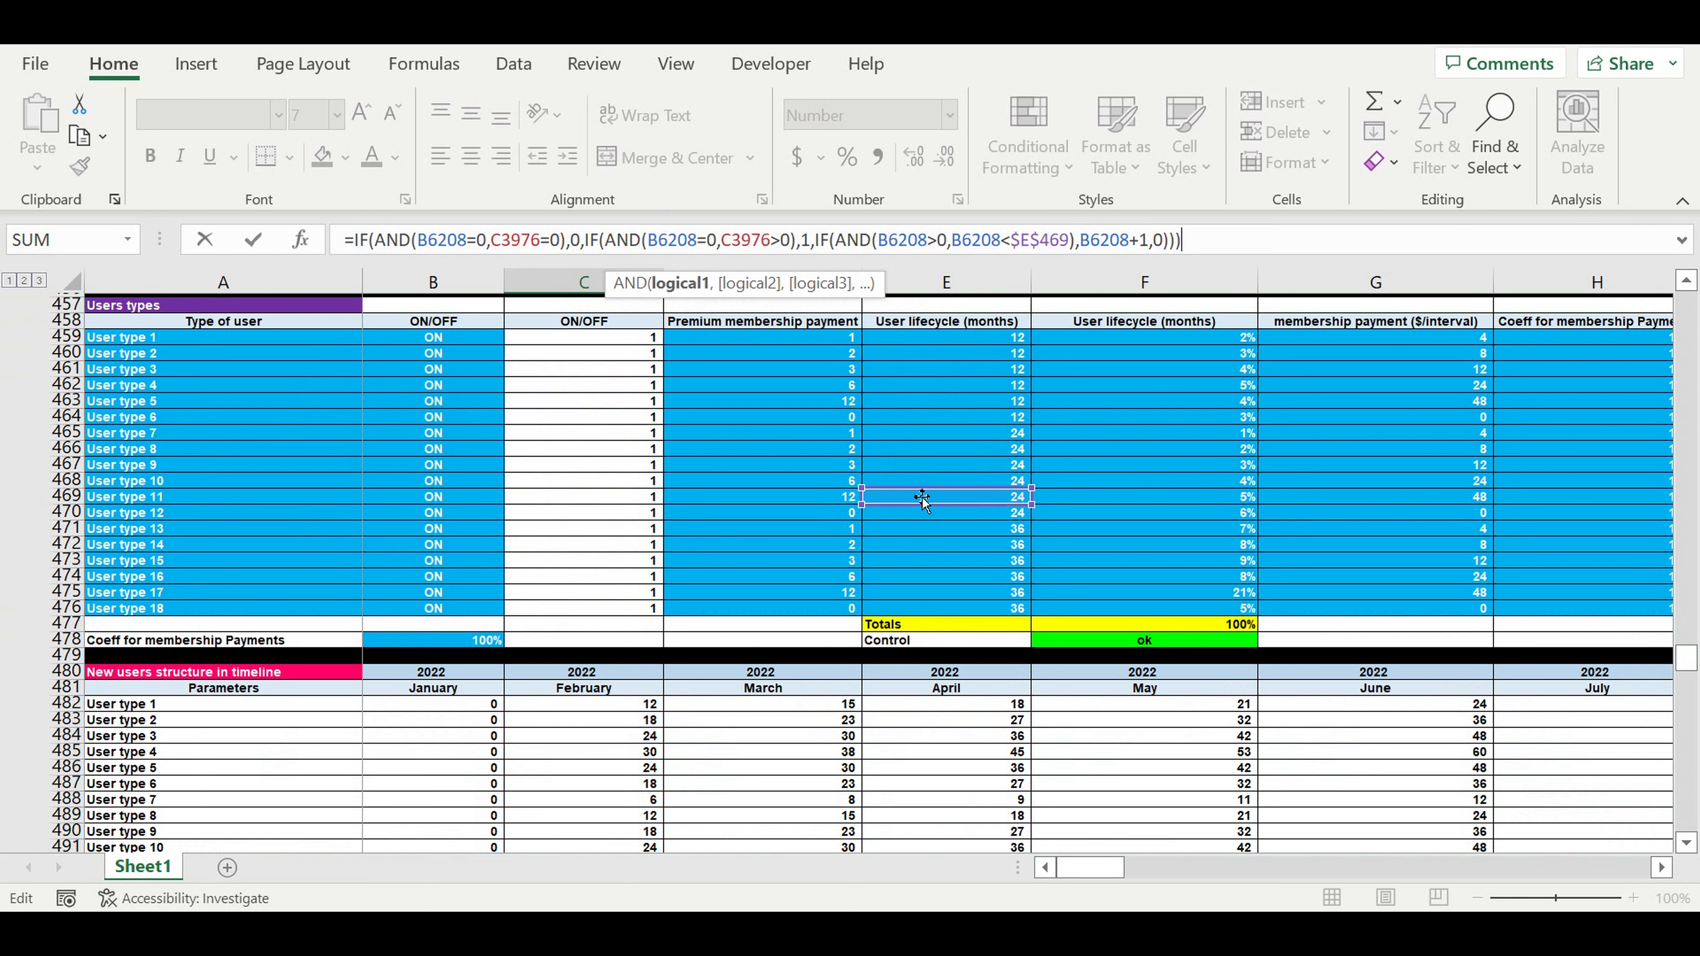
{"action": "key", "text": "Escape"}
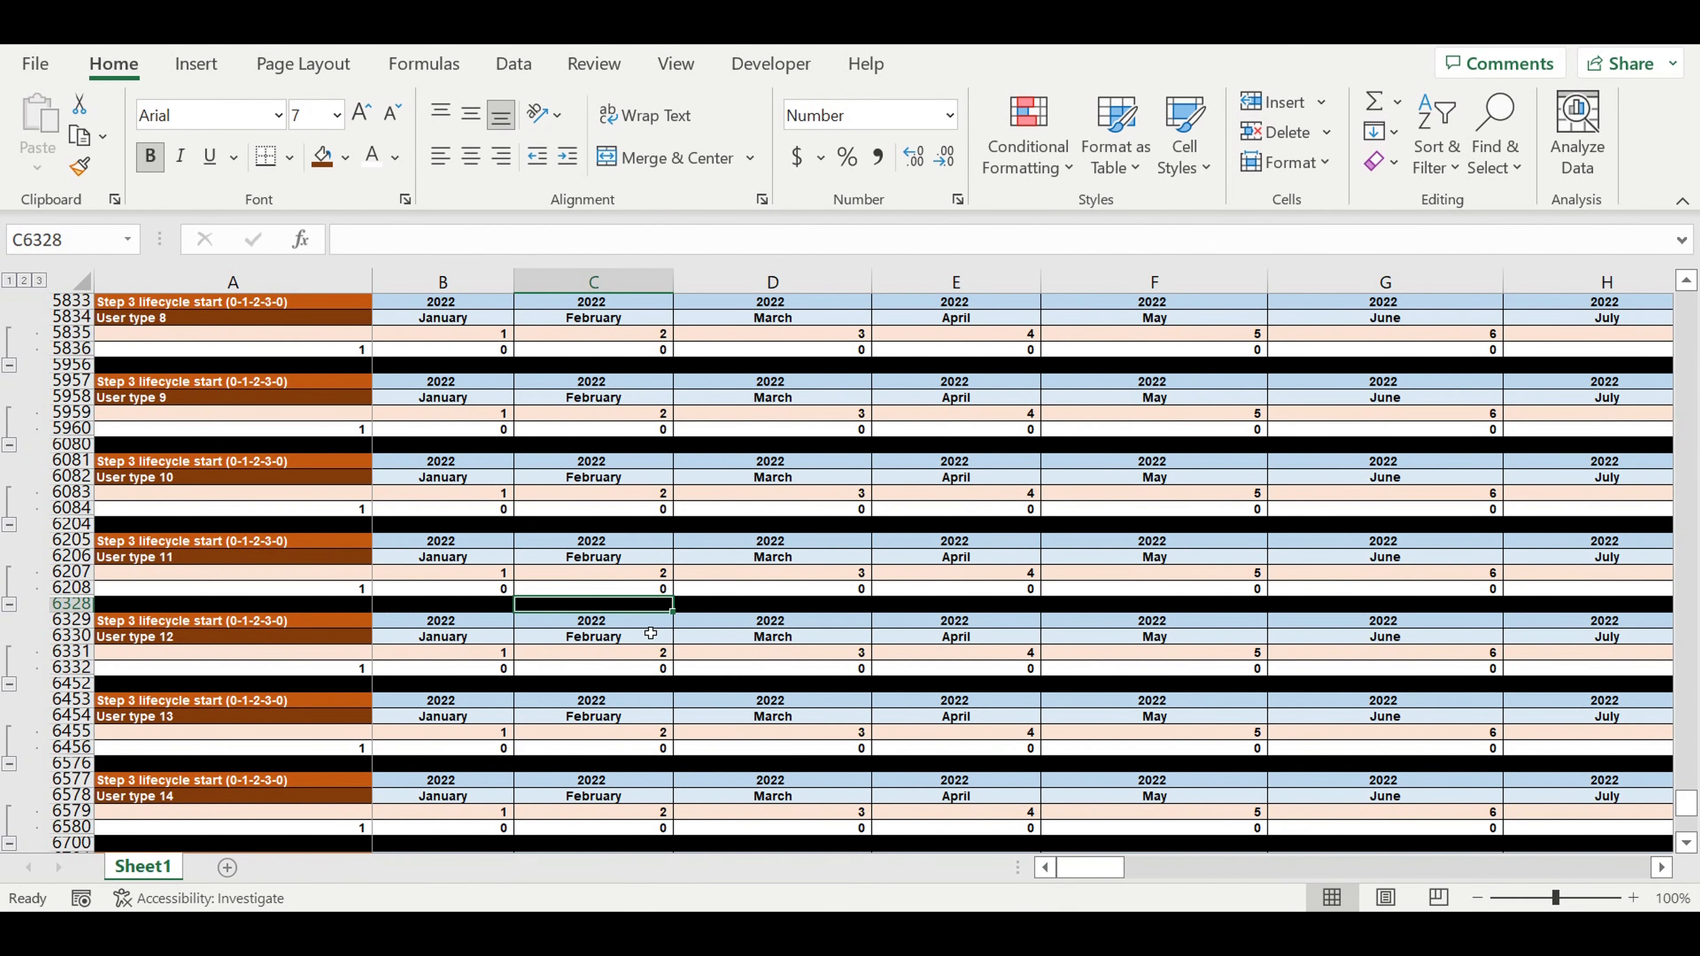
Change the lifecycle reference in the User type 12 Step 3 formula in C6332 to $E$470.
{"action": "left_click", "coordinate": [639, 671]}
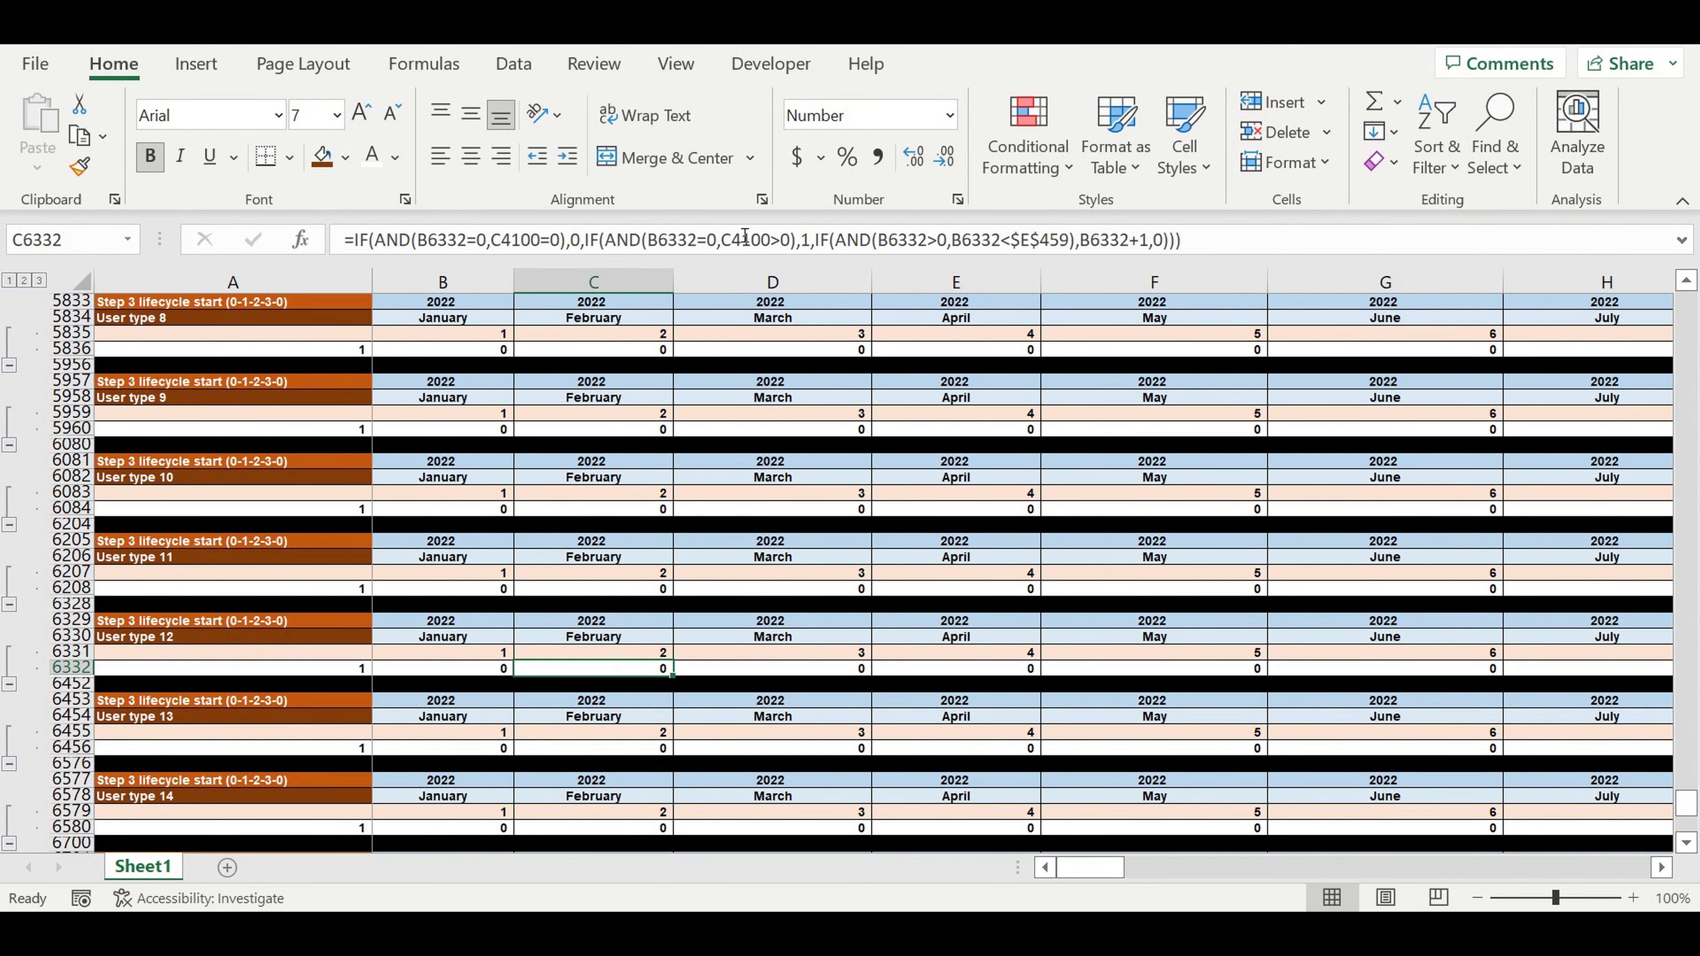
{"action": "left_click", "coordinate": [731, 240]}
{"action": "left_click_drag", "start_coordinate": [1684, 819], "coordinate": [1667, 670]}
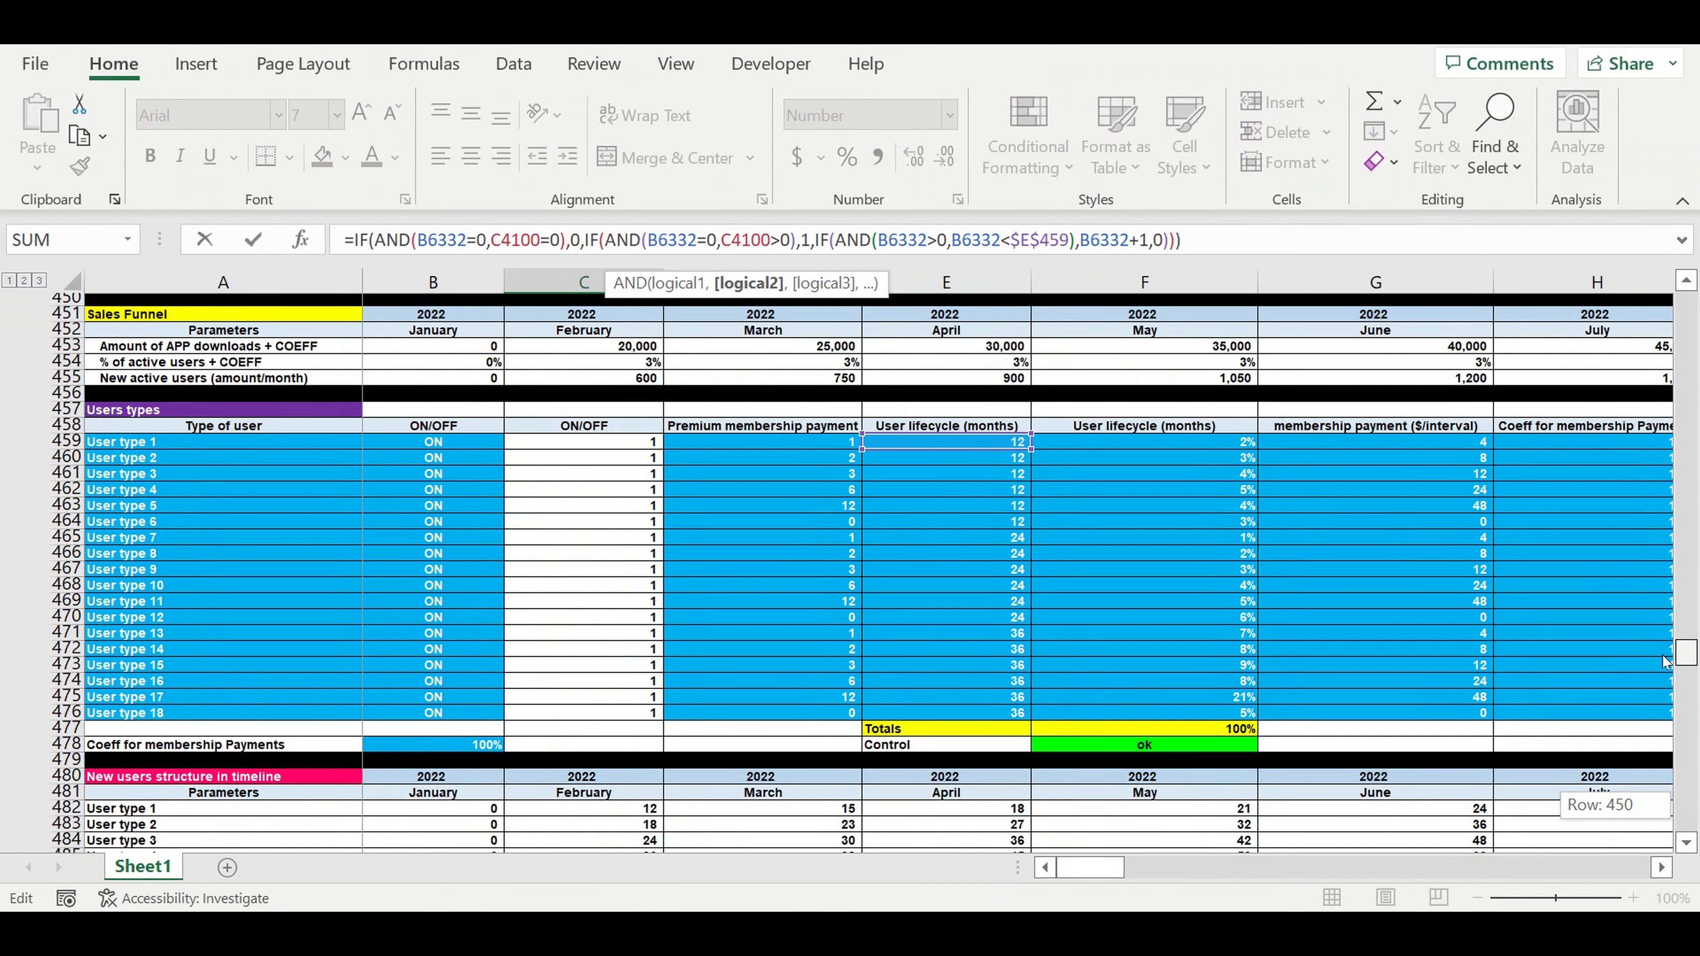
{"action": "left_click_drag", "start_coordinate": [916, 453], "coordinate": [913, 617]}
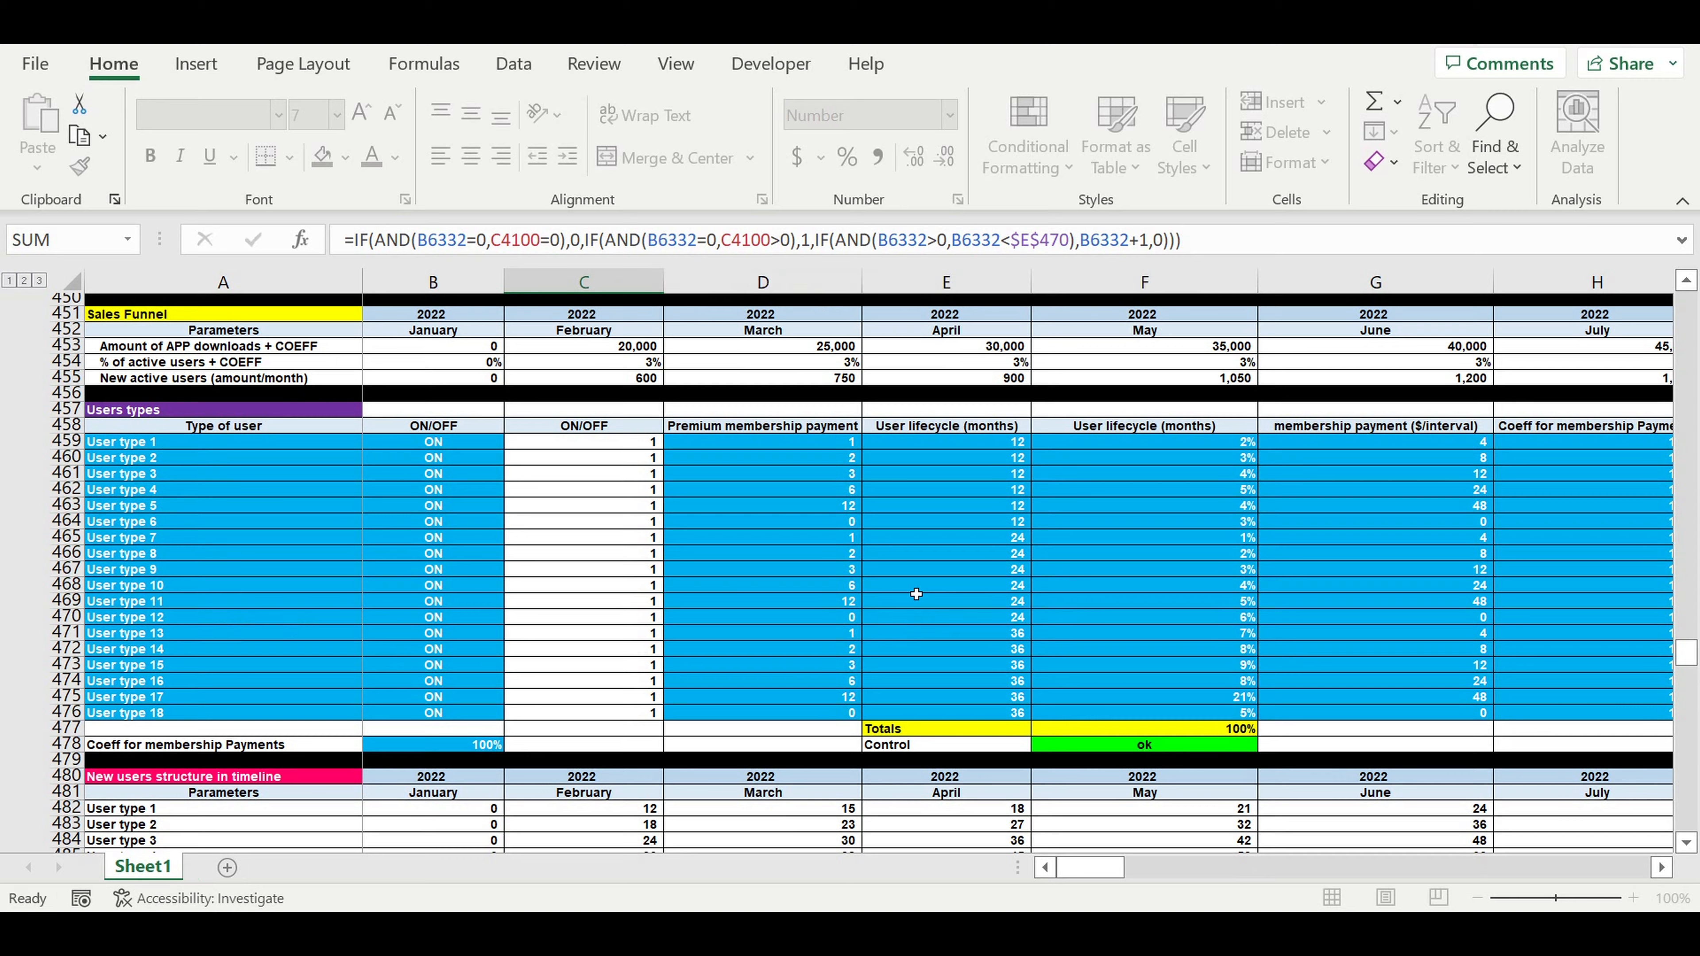
{"action": "key", "text": "Return"}
Change the lifecycle reference in the User type 13 Step 3 formula in C6456 to $E$471.
{"action": "scroll", "coordinate": [930, 574], "scroll_direction": "down", "scroll_amount": 5}
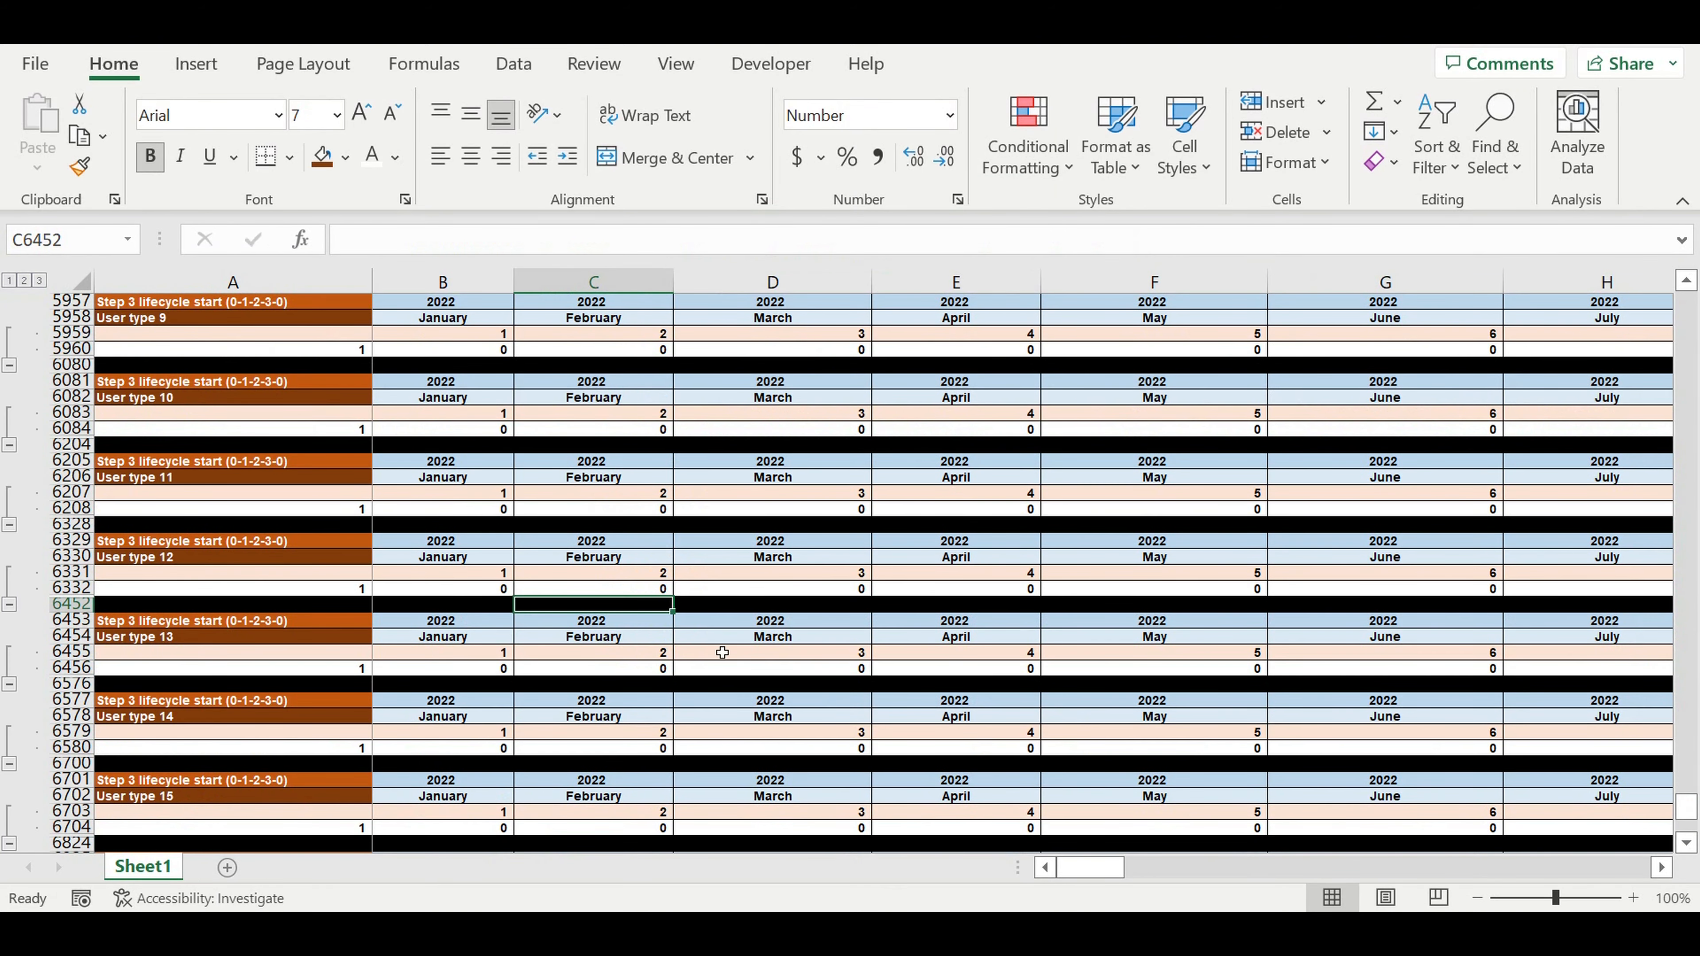
{"action": "key", "text": "Down"}
{"action": "key", "text": "Down"}
{"action": "key", "text": "Down"}
{"action": "key", "text": "Down"}
{"action": "key", "text": "F2"}
{"action": "left_click_drag", "start_coordinate": [1683, 810], "coordinate": [1686, 673]}
{"action": "scroll", "coordinate": [1164, 637], "scroll_direction": "up", "scroll_amount": 7}
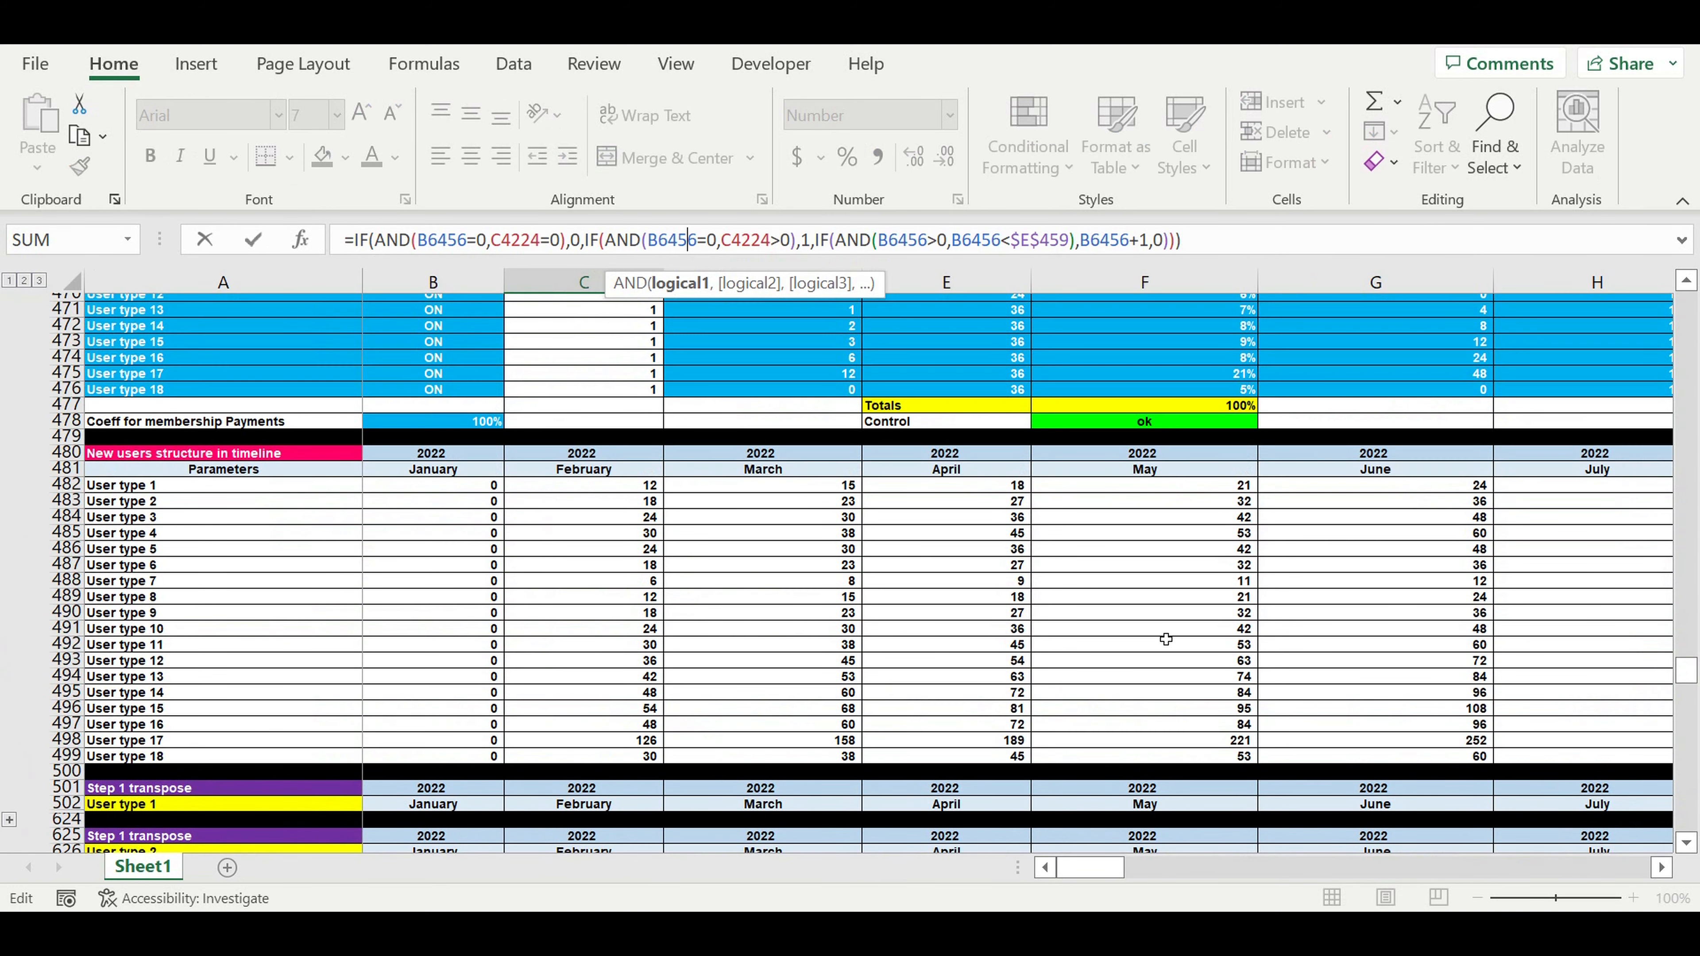
{"action": "left_click_drag", "start_coordinate": [926, 376], "coordinate": [922, 553]}
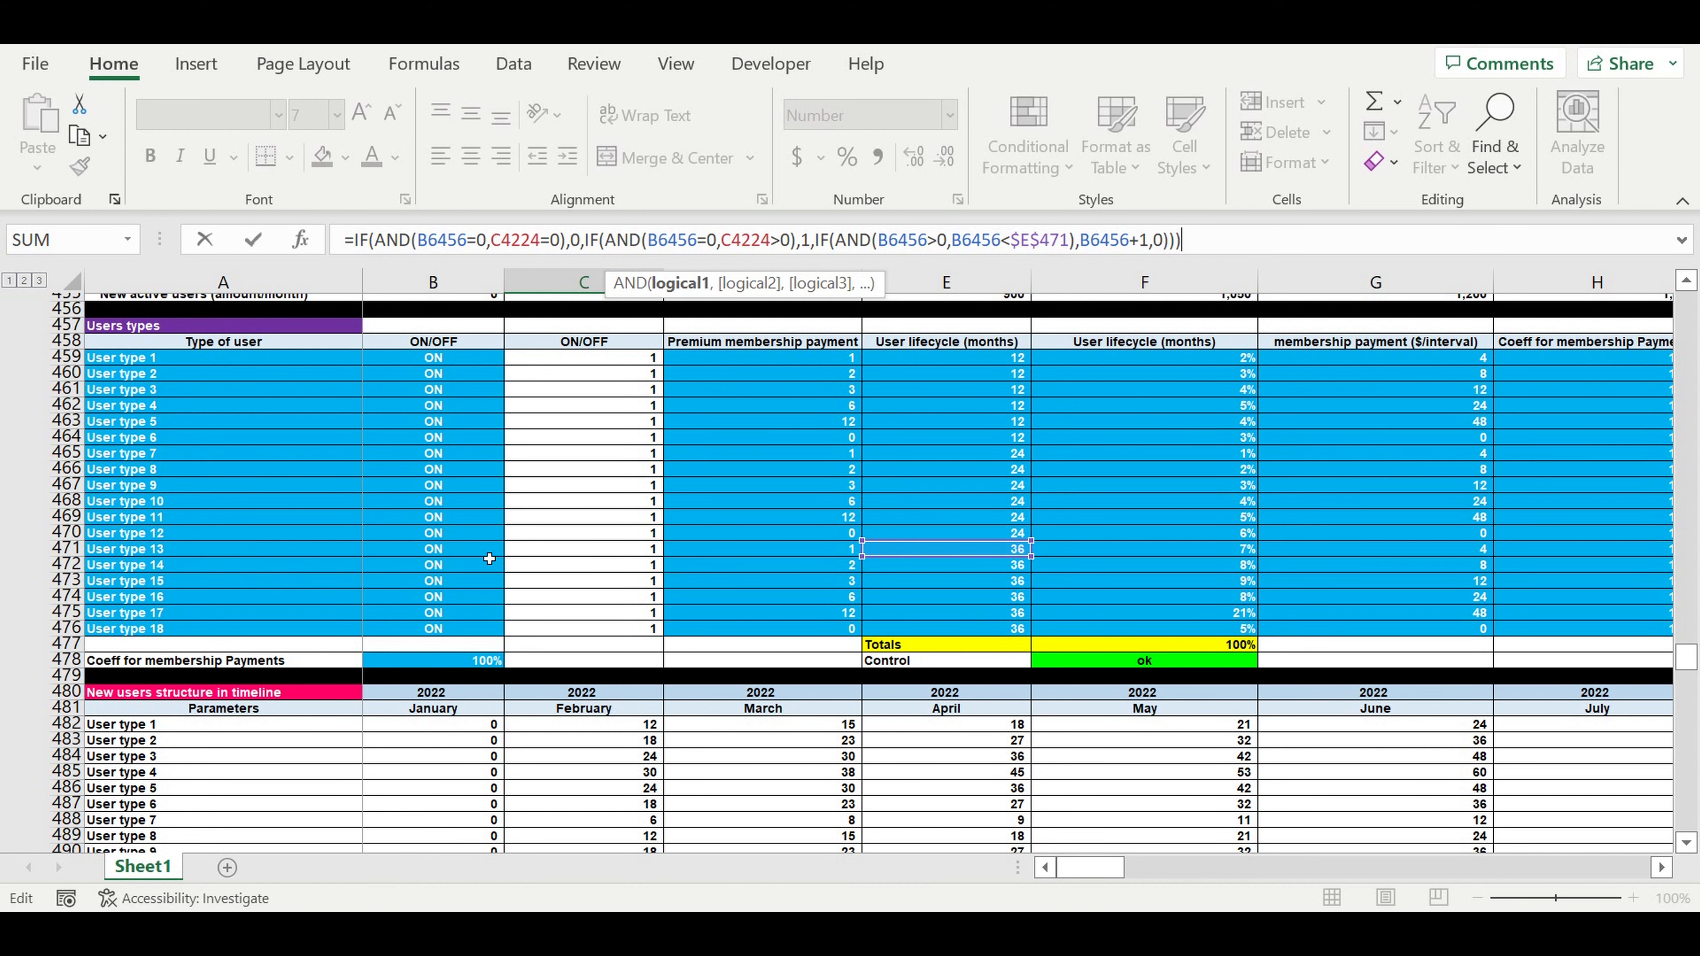
{"action": "key", "text": "Escape"}
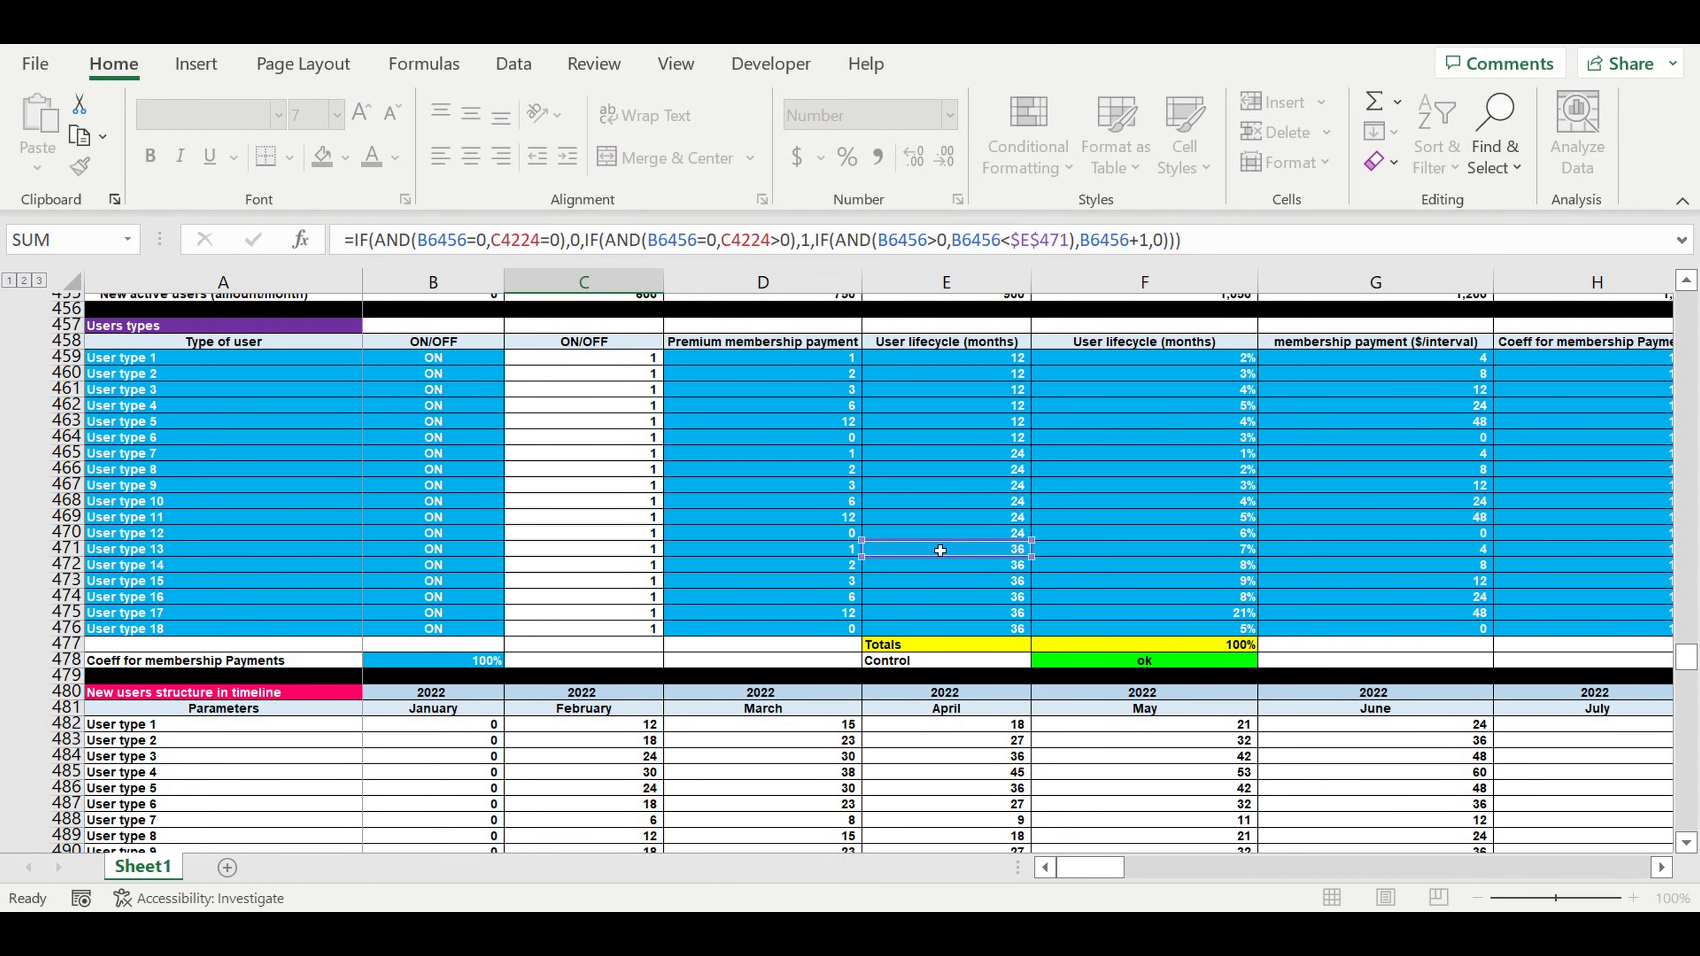
Change the lifecycle reference in the User type 14 Step 3 formula in C6580 to $E$472.
{"action": "scroll", "coordinate": [1006, 590], "scroll_direction": "down", "scroll_amount": 2}
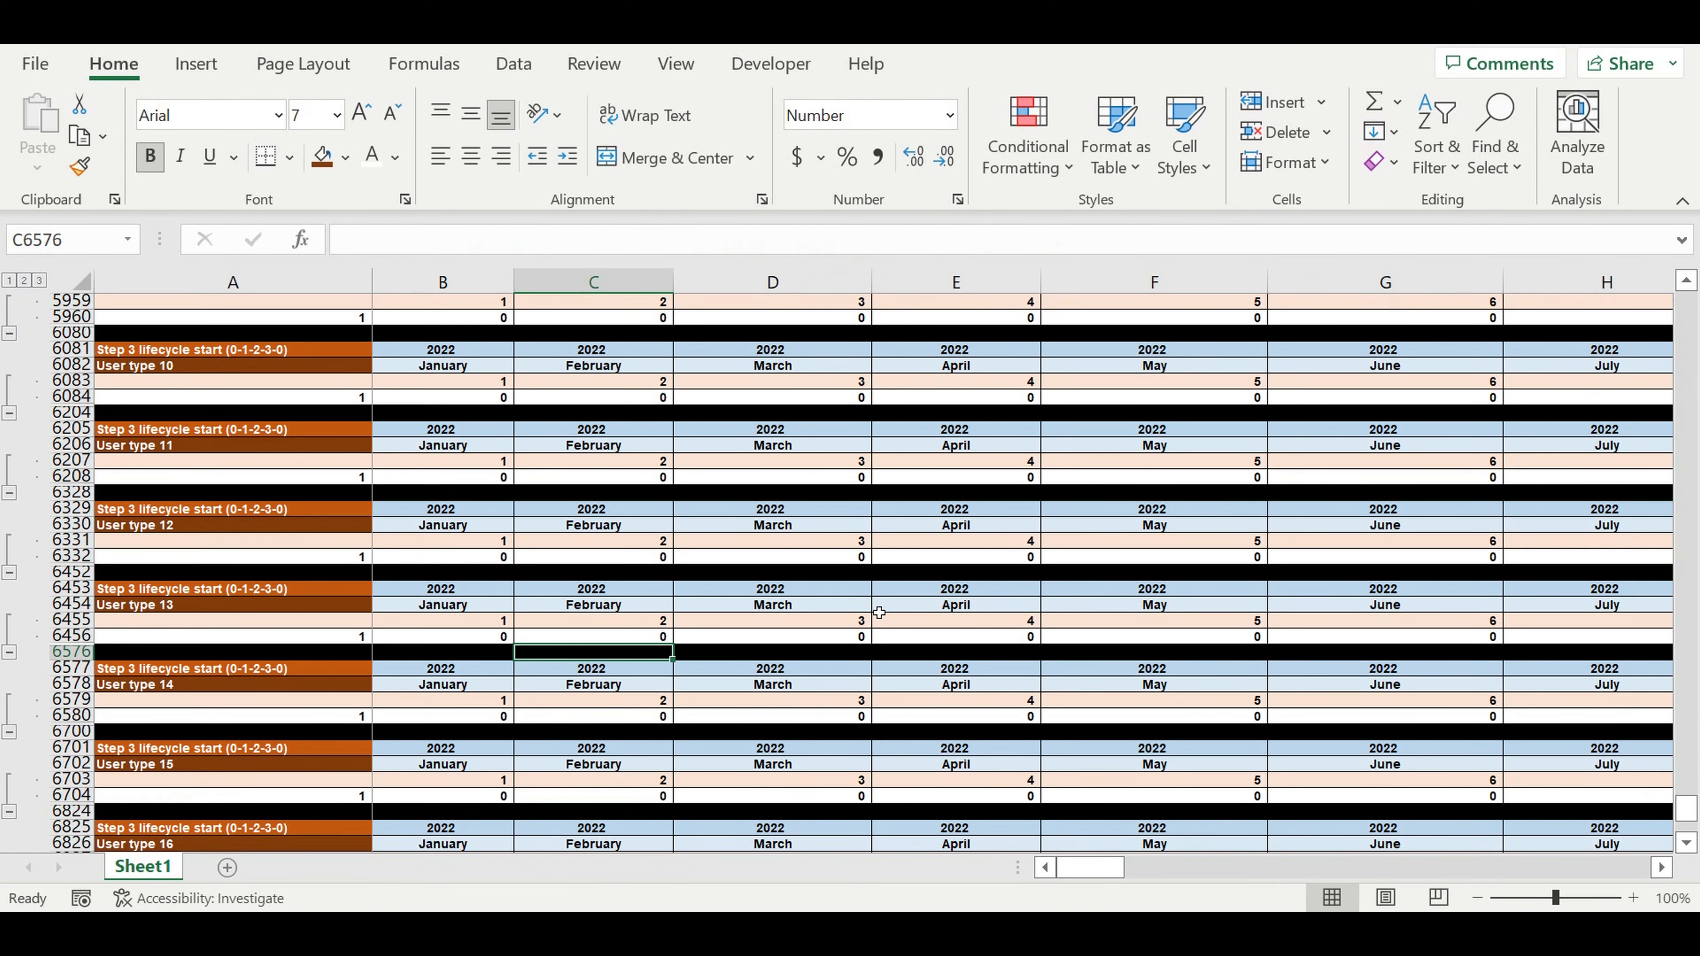
{"action": "left_click", "coordinate": [634, 721]}
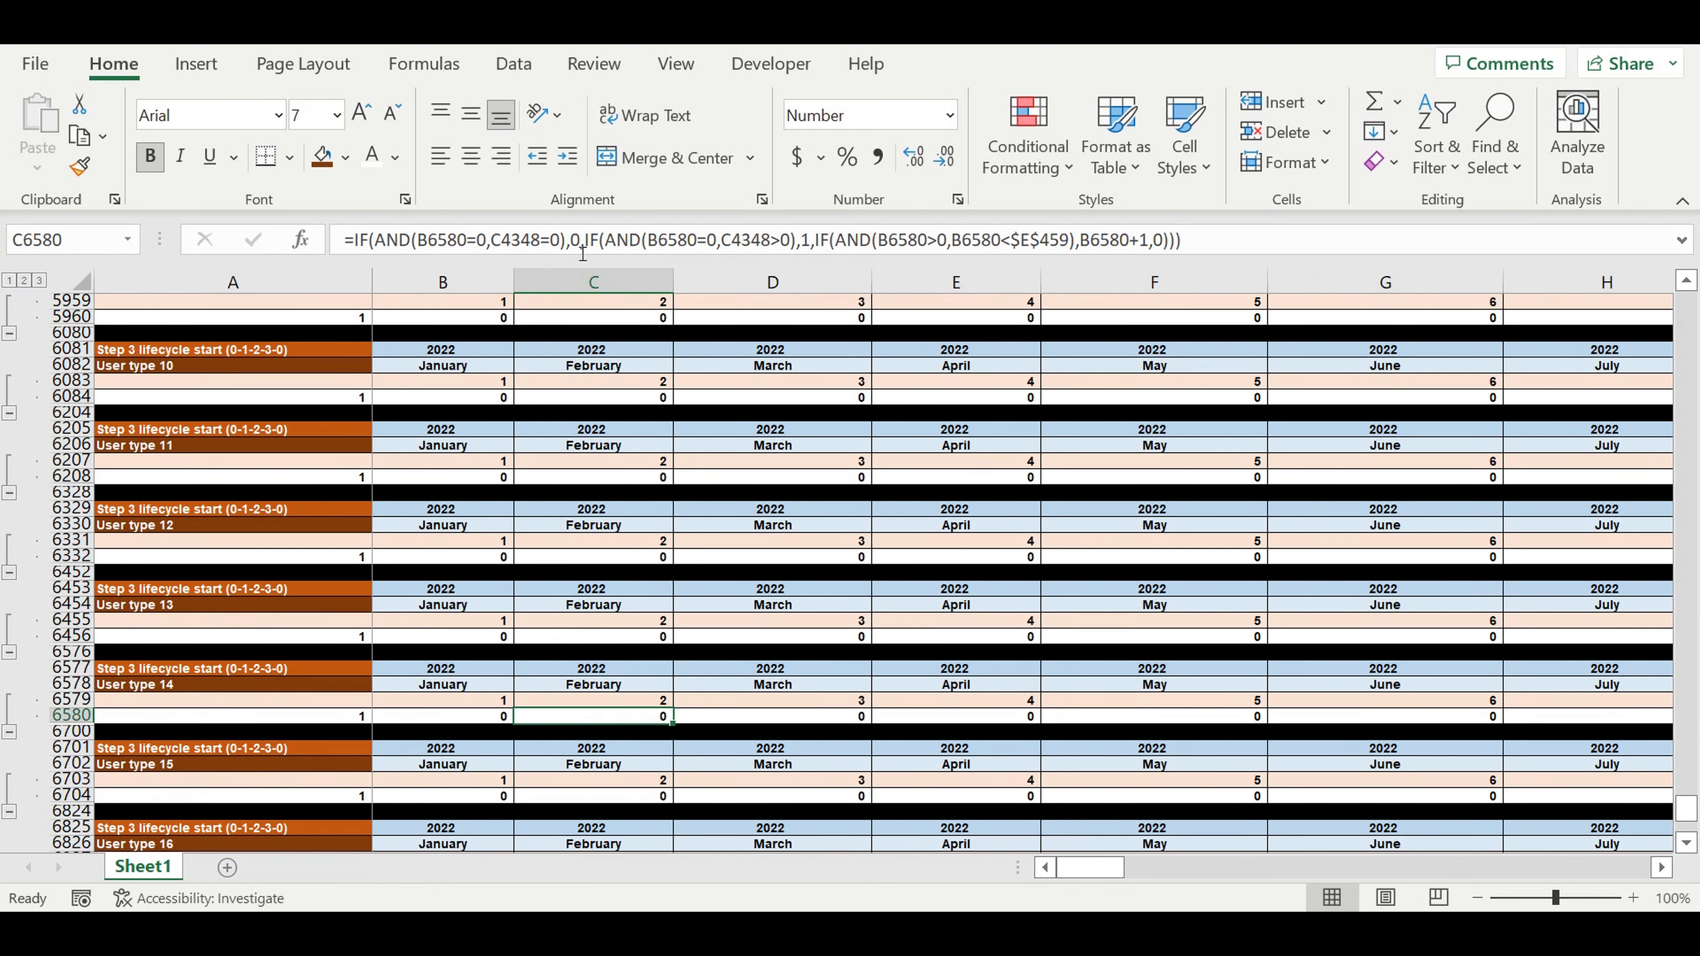
{"action": "left_click", "coordinate": [569, 240]}
{"action": "scroll", "coordinate": [1043, 557], "scroll_direction": "up", "scroll_amount": 20}
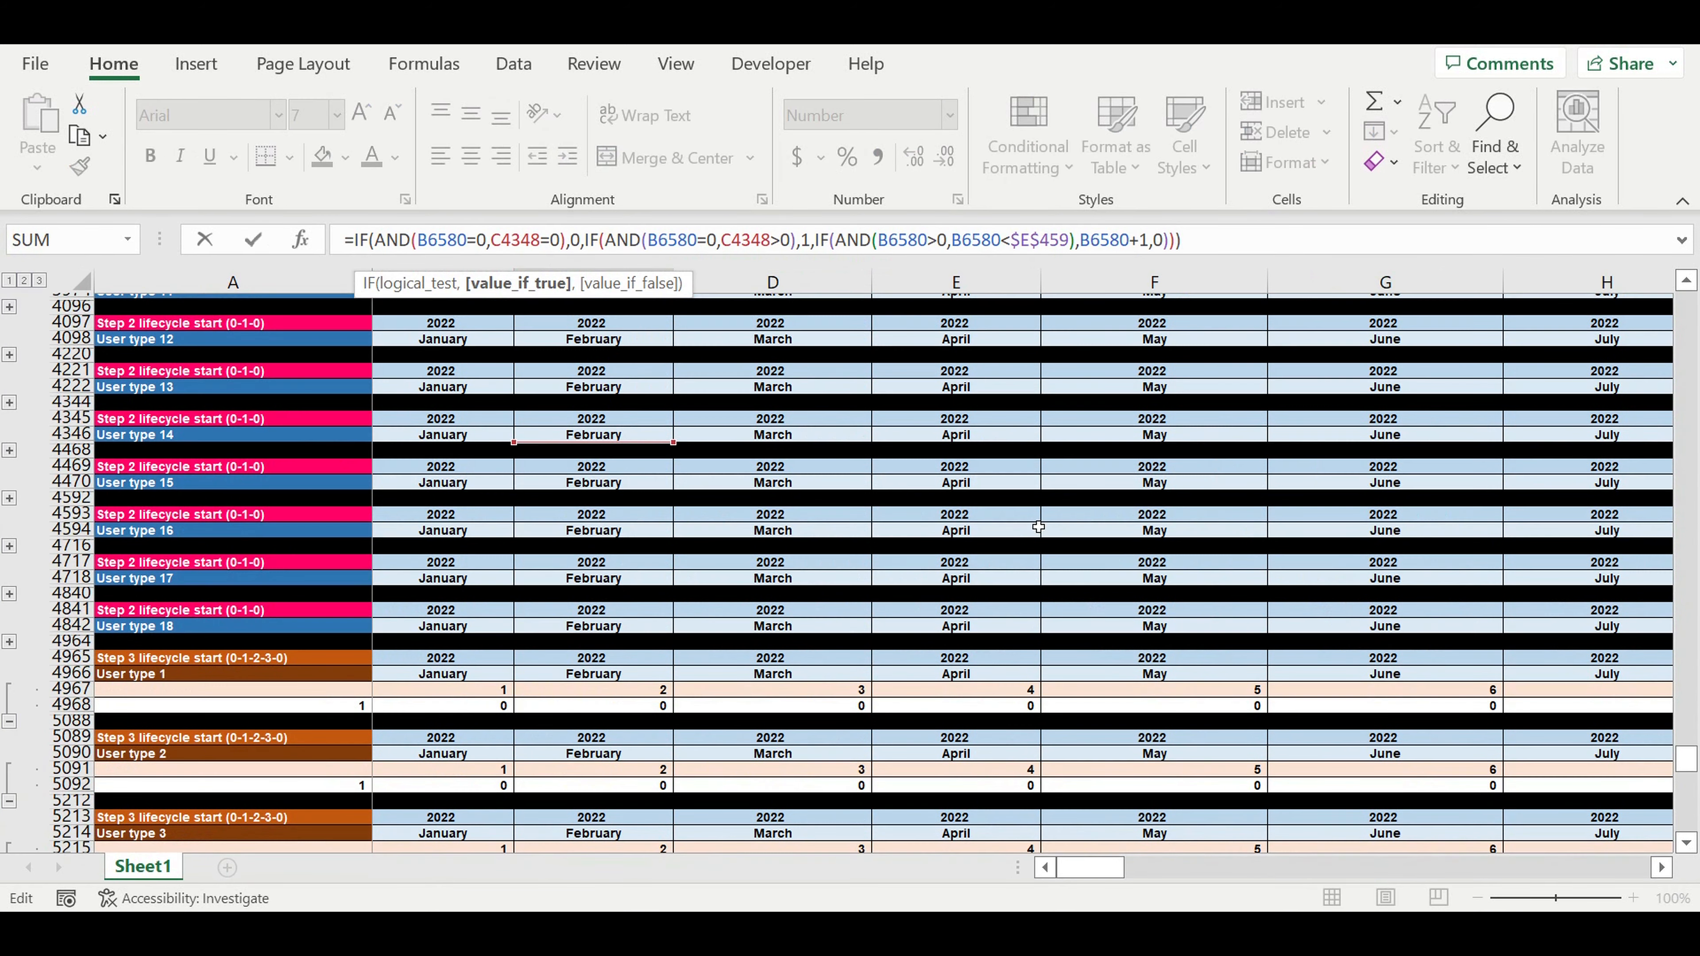
{"action": "scroll", "coordinate": [1042, 511], "scroll_direction": "up", "scroll_amount": 15}
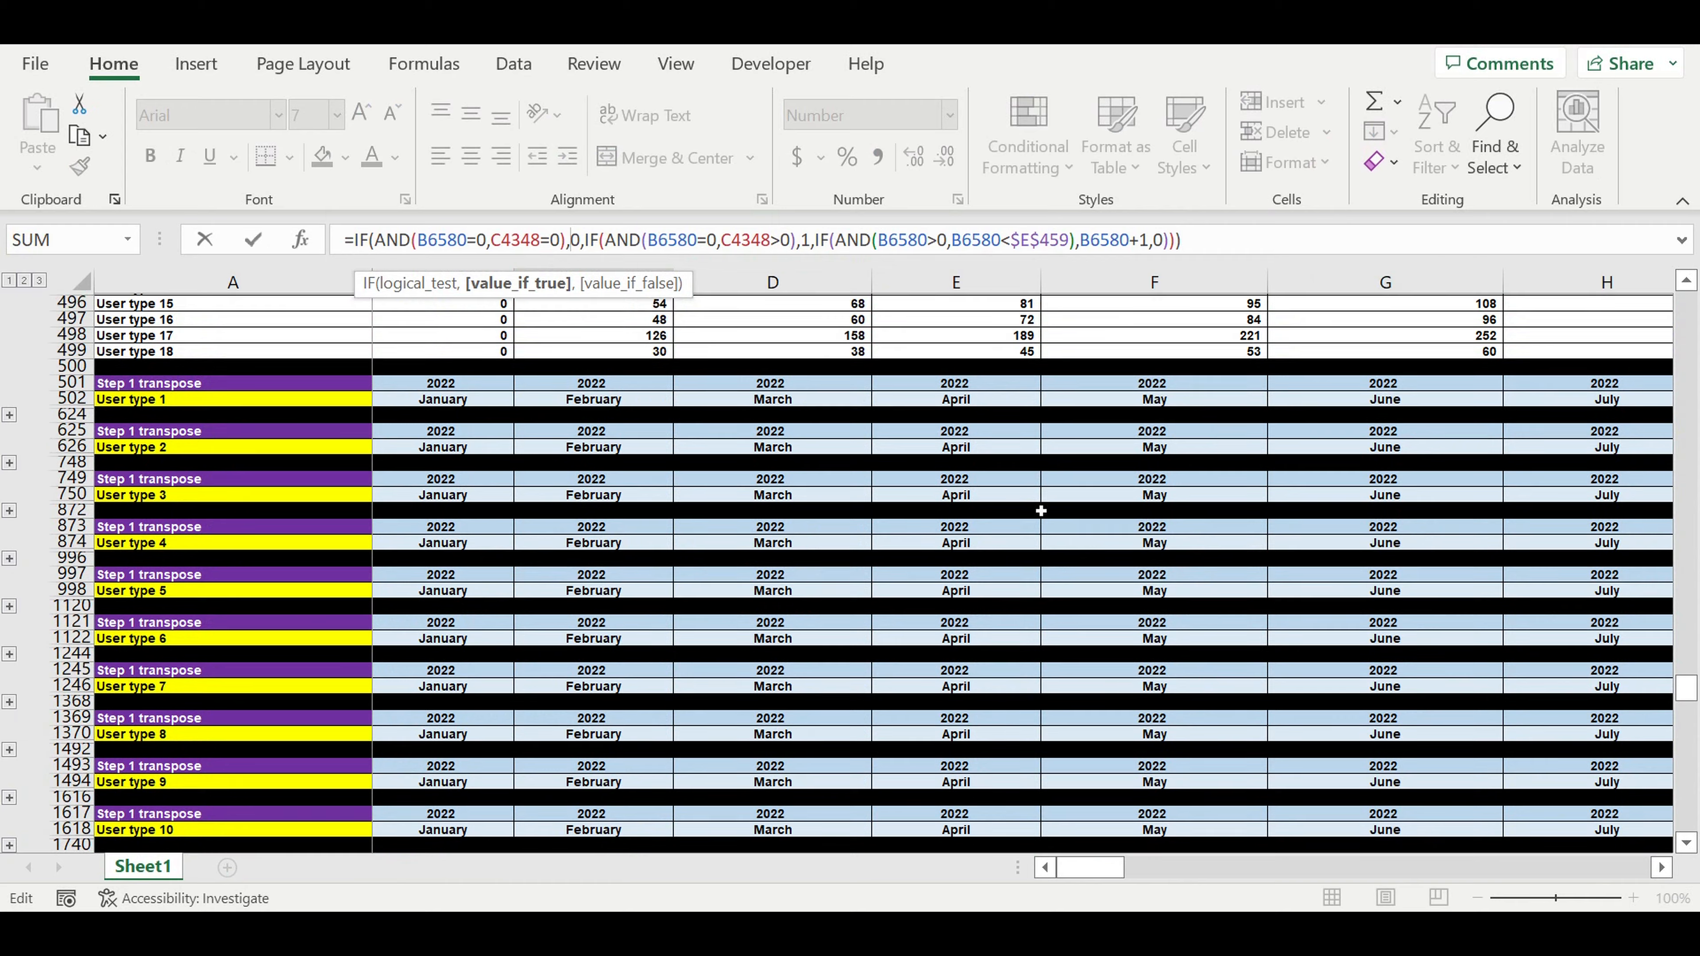
{"action": "scroll", "coordinate": [1041, 505], "scroll_direction": "up", "scroll_amount": 8}
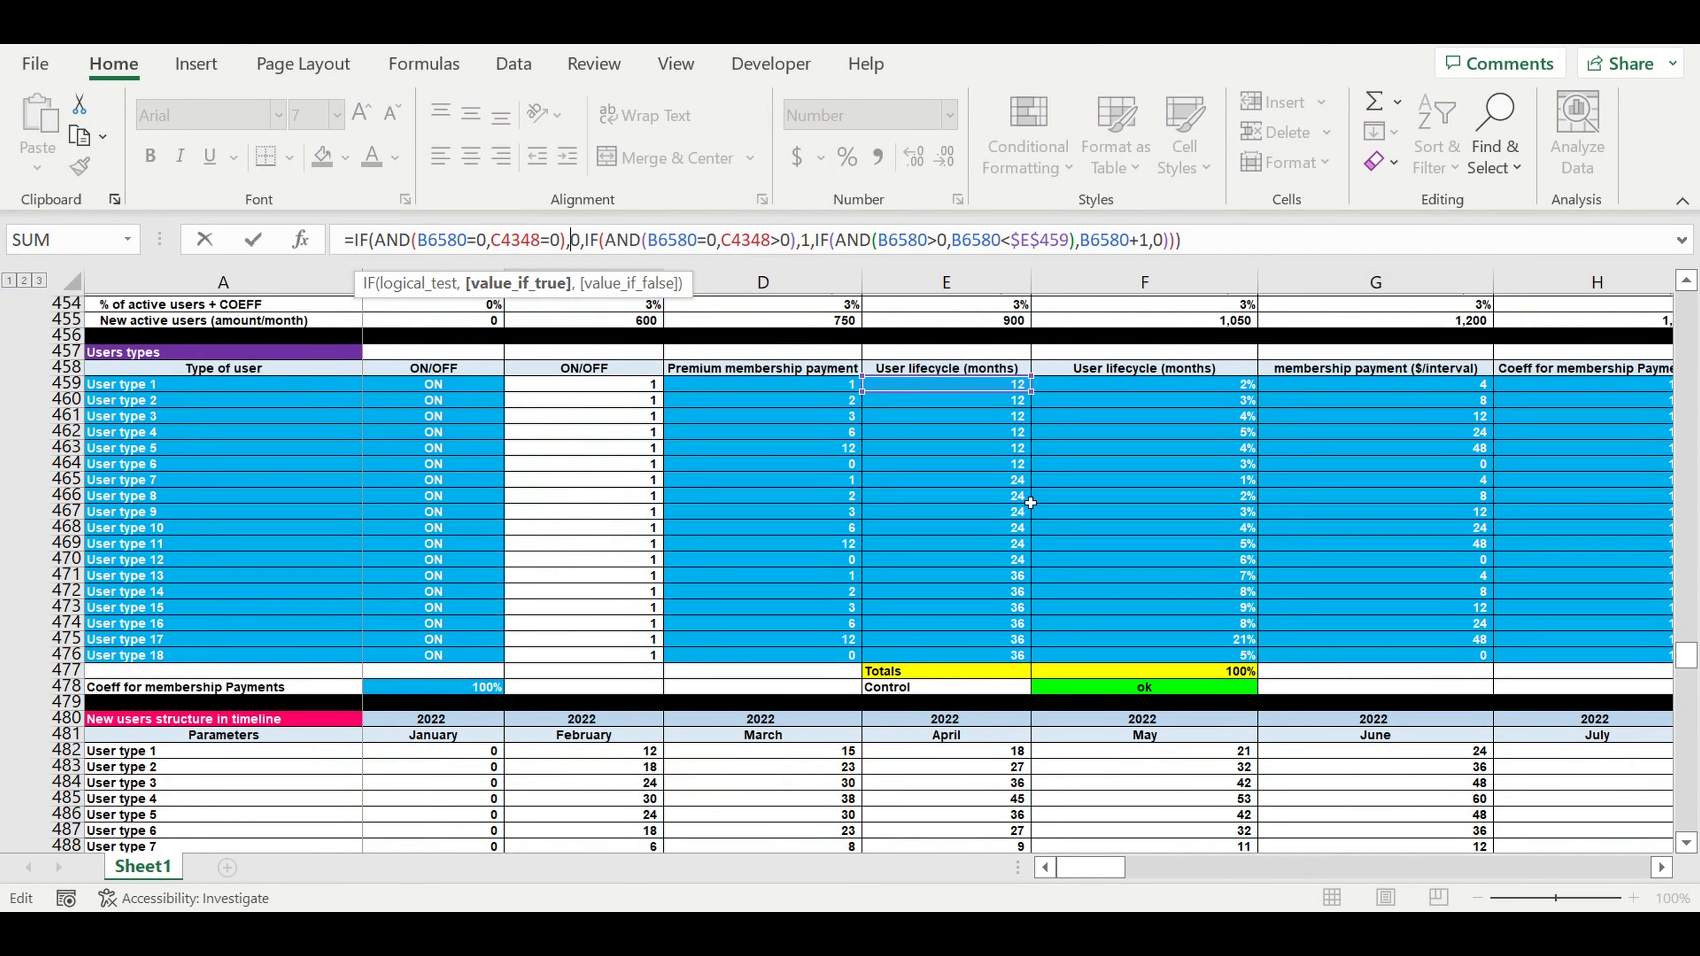
{"action": "left_click_drag", "start_coordinate": [940, 454], "coordinate": [930, 647]}
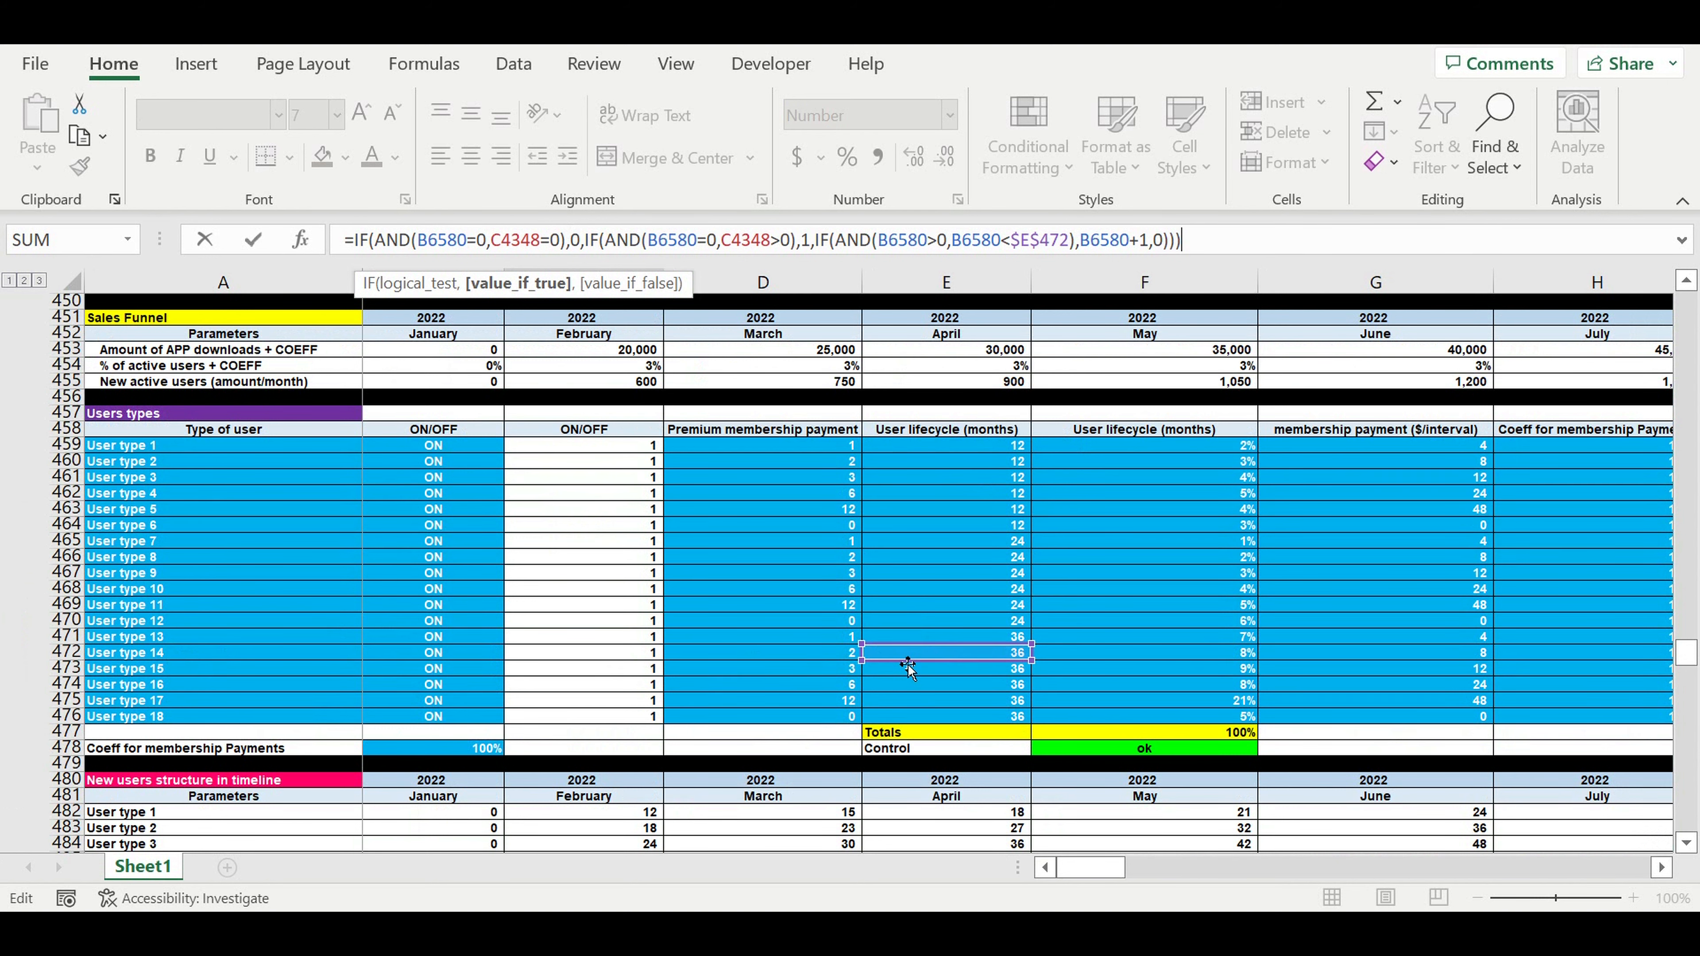
{"action": "key", "text": "Return"}
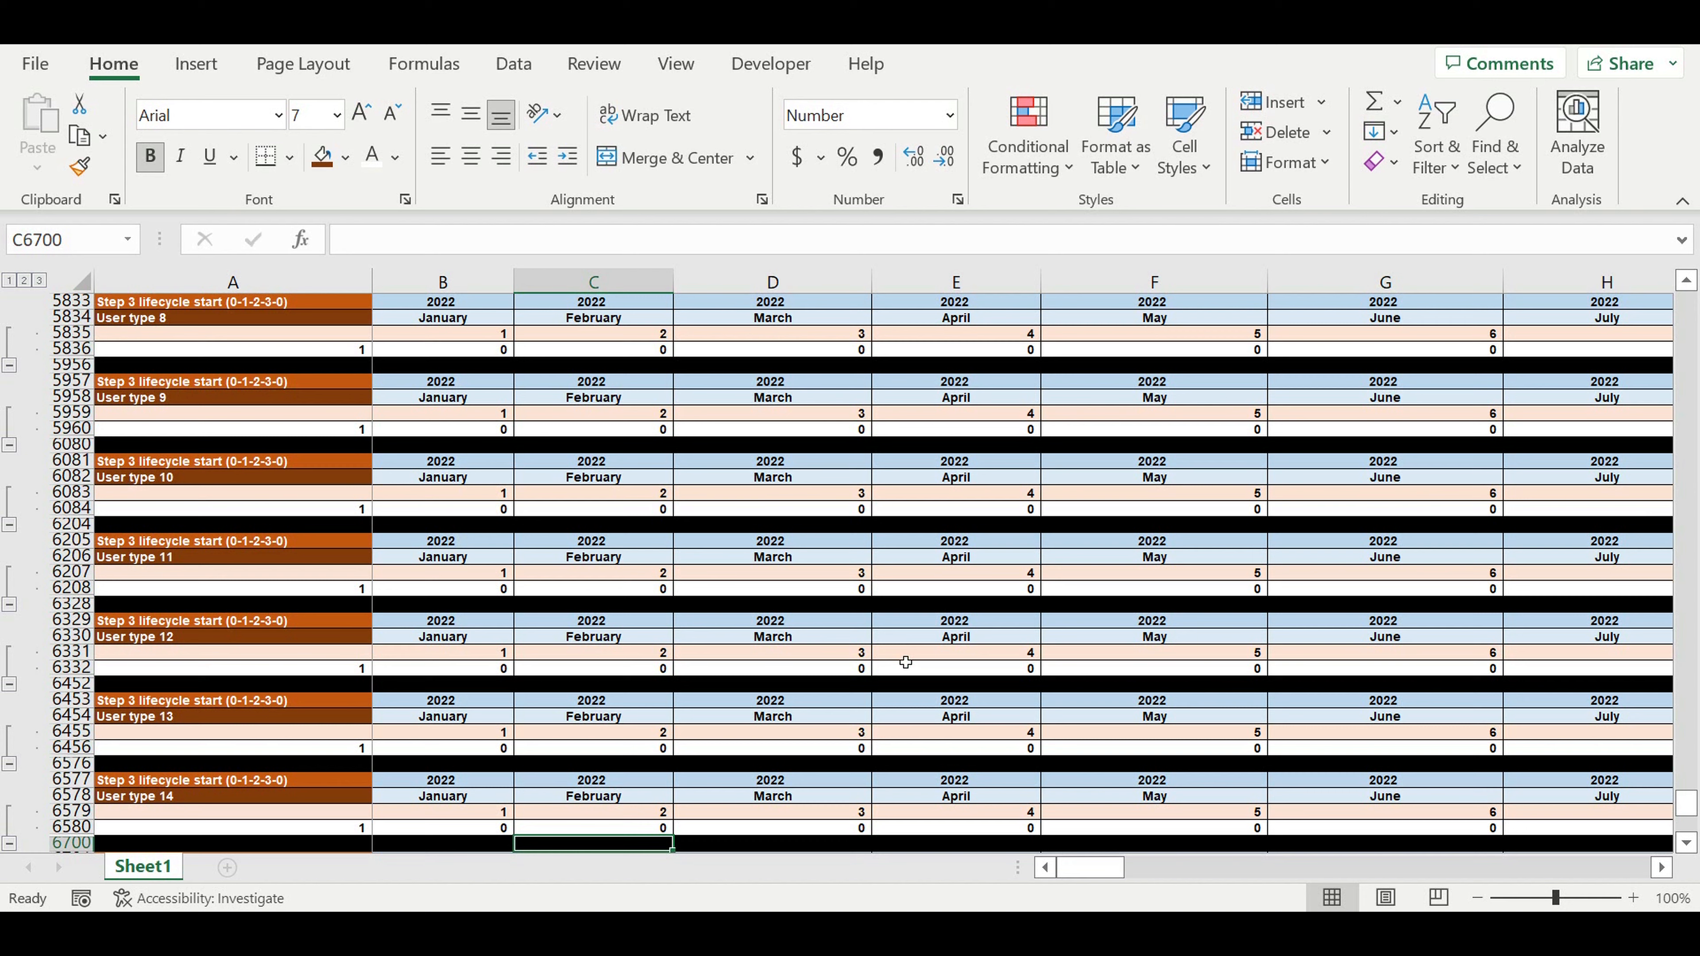
Change the lifecycle reference in the User type 15 Step 3 formula in C6704 to $E$473.
{"action": "scroll", "coordinate": [905, 660], "scroll_direction": "down", "scroll_amount": 7}
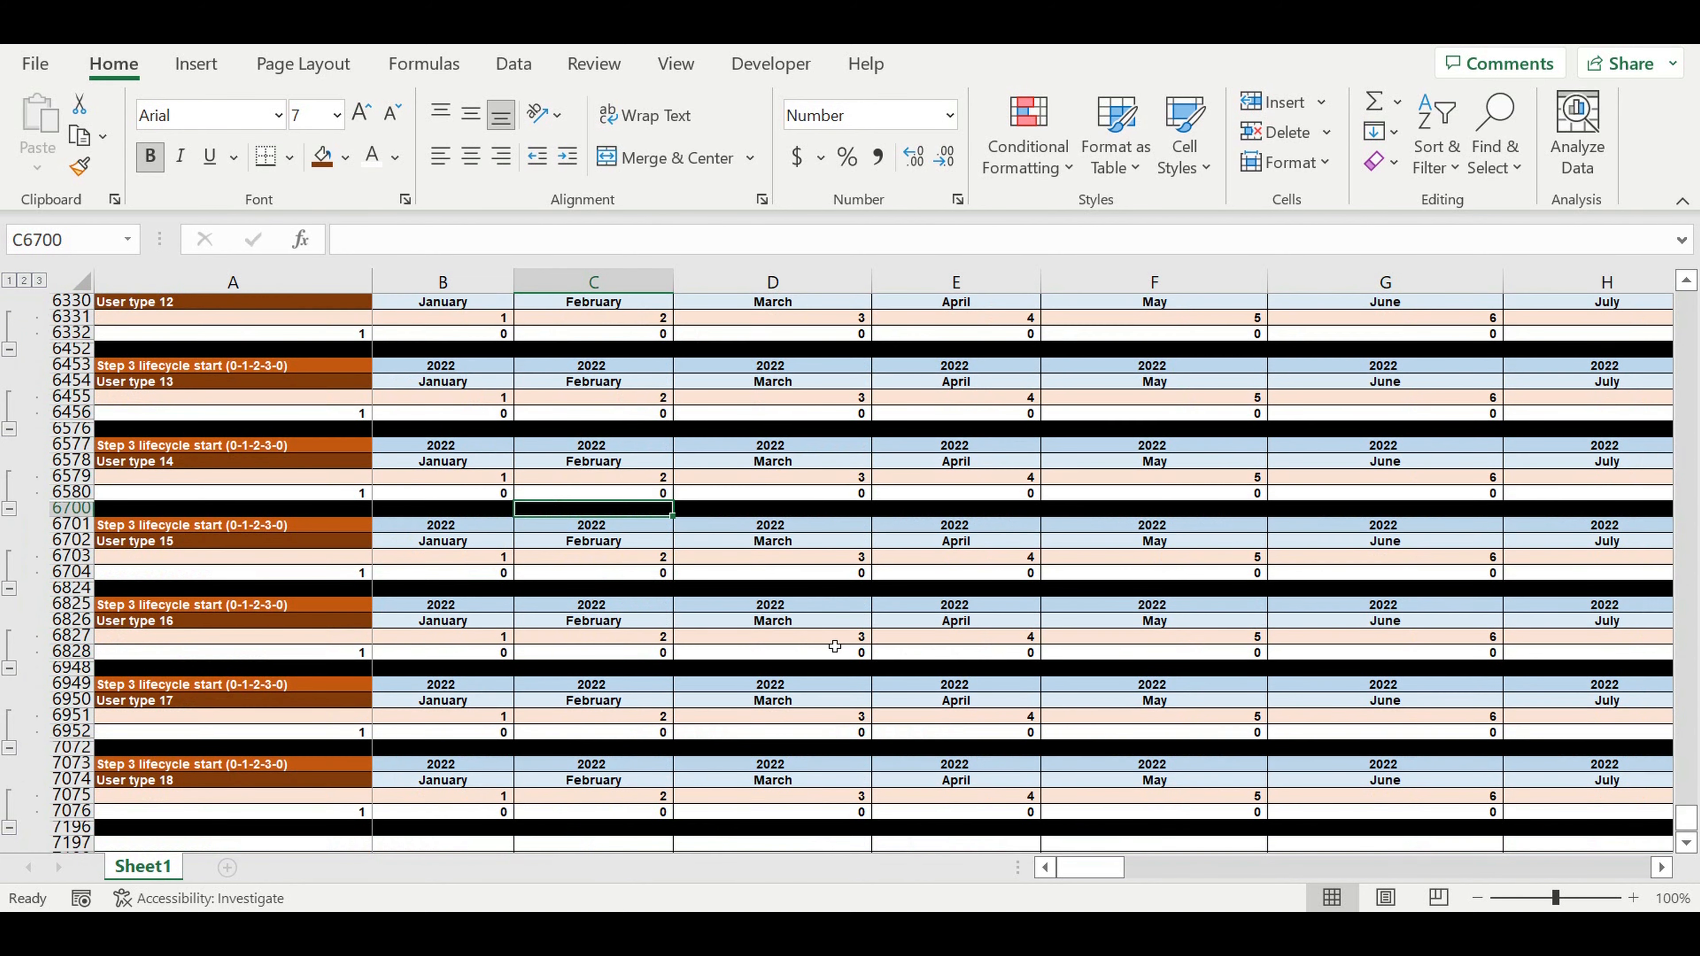
{"action": "left_click", "coordinate": [625, 577]}
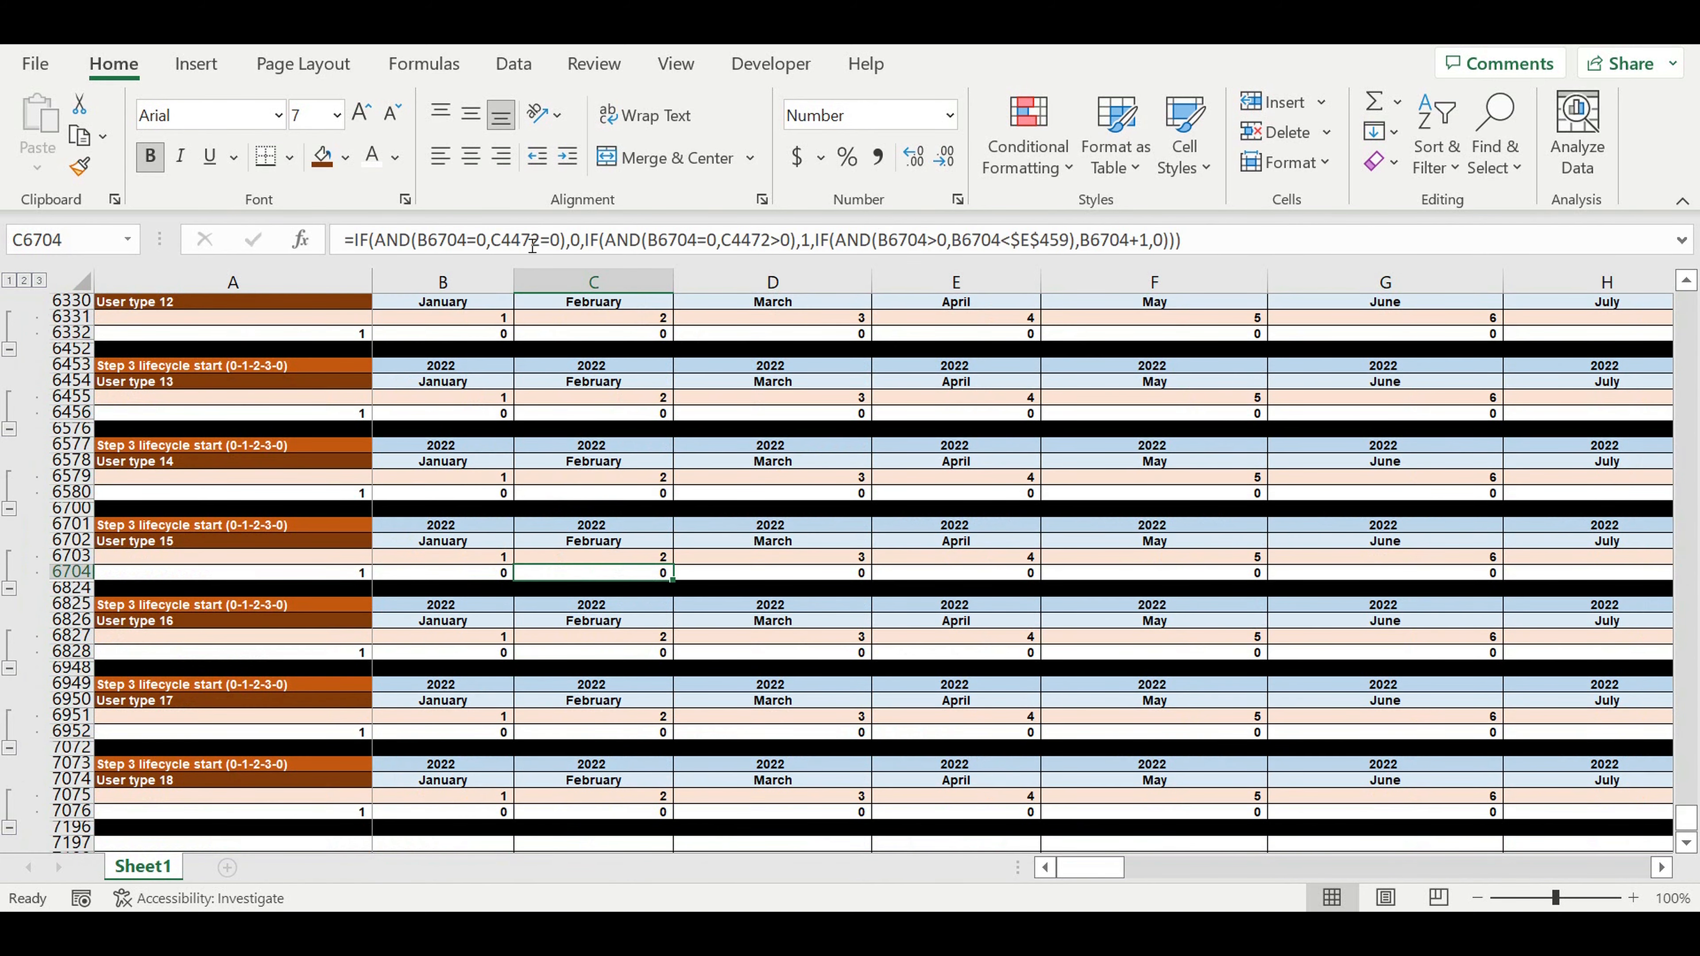
{"action": "left_click", "coordinate": [616, 241]}
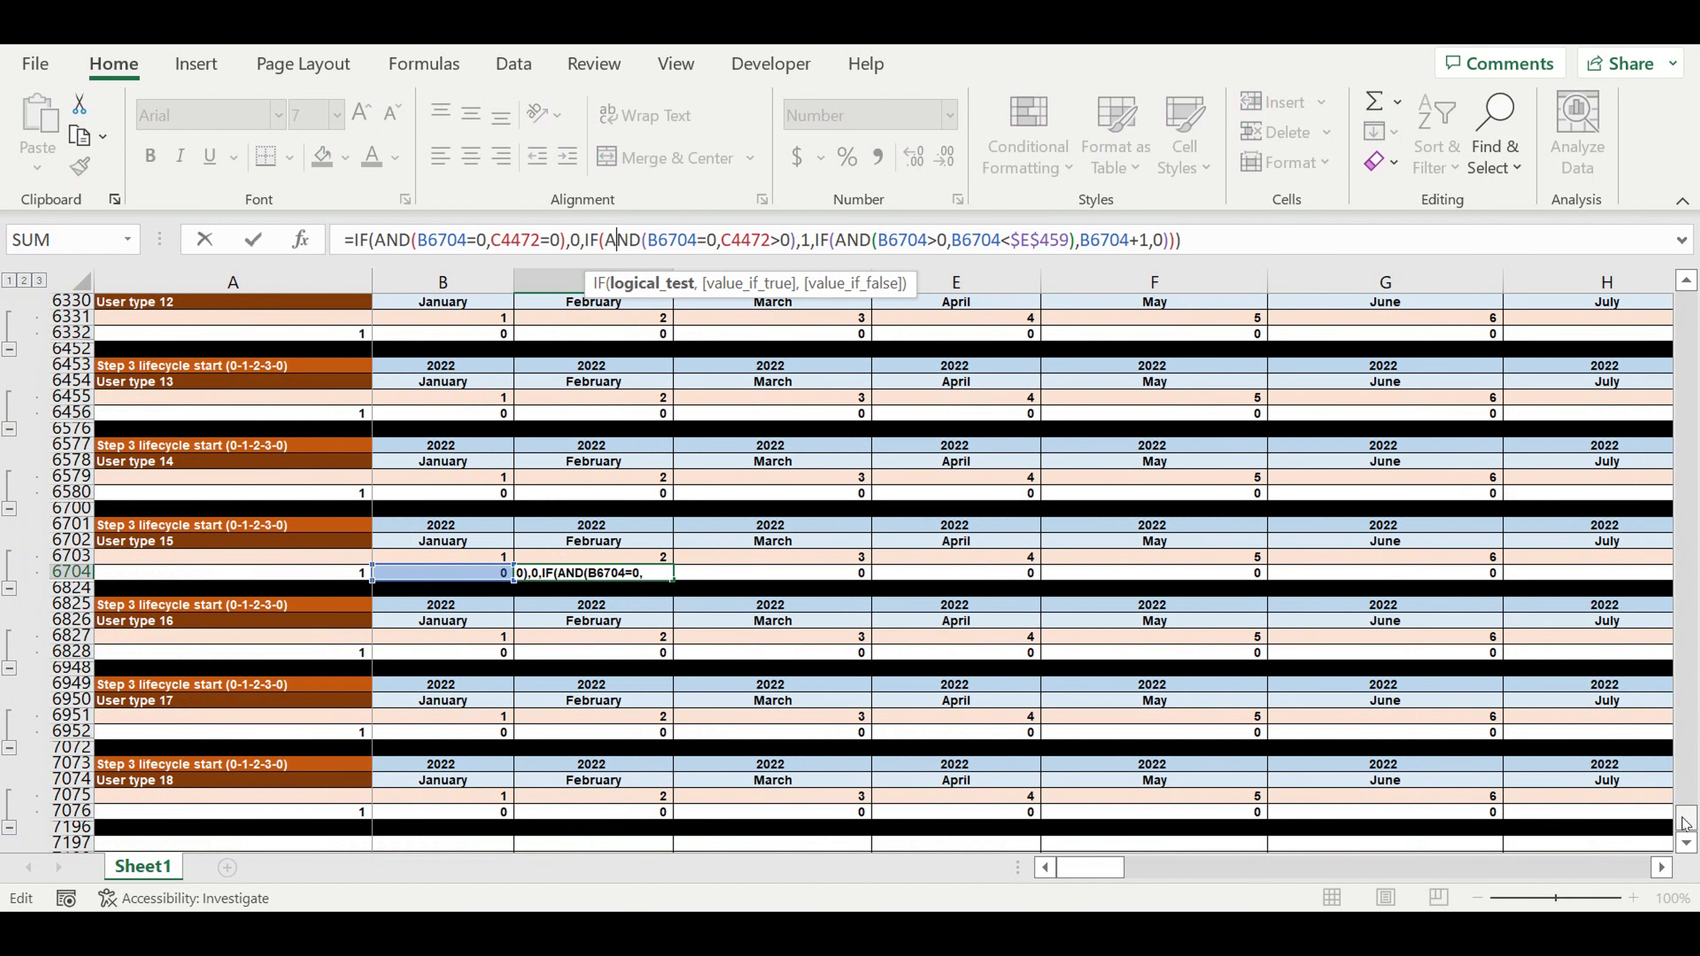
{"action": "scroll", "coordinate": [1042, 550], "scroll_direction": "up", "scroll_amount": 20}
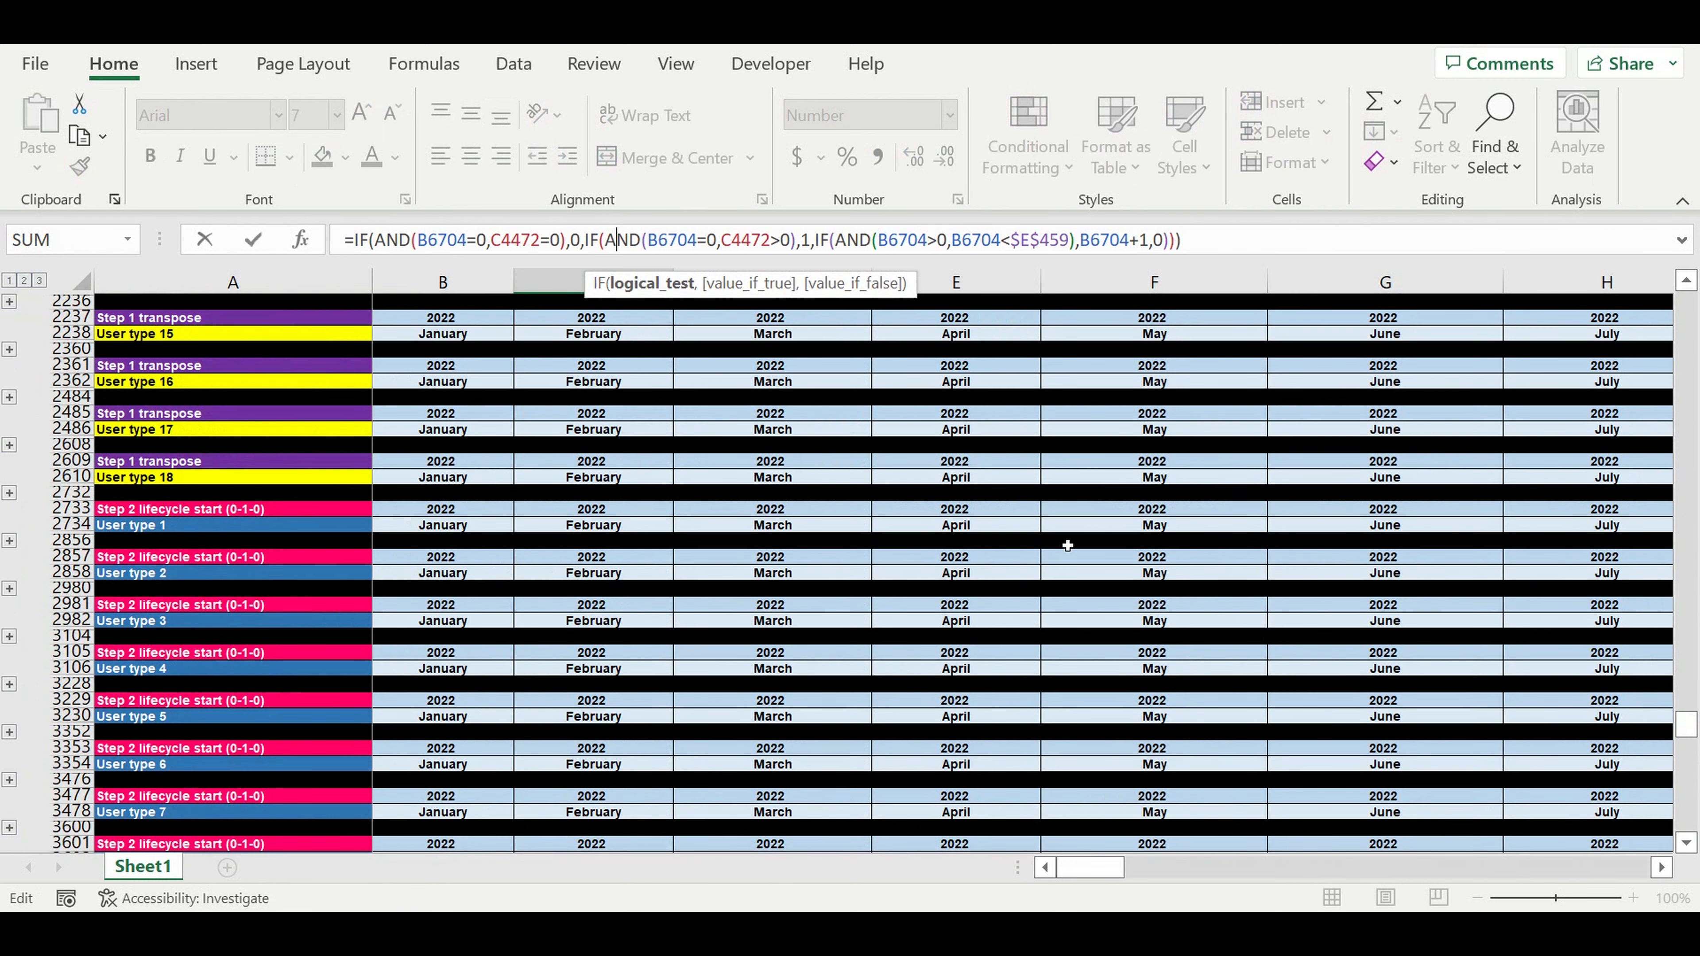
{"action": "scroll", "coordinate": [1065, 540], "scroll_direction": "up", "scroll_amount": 10}
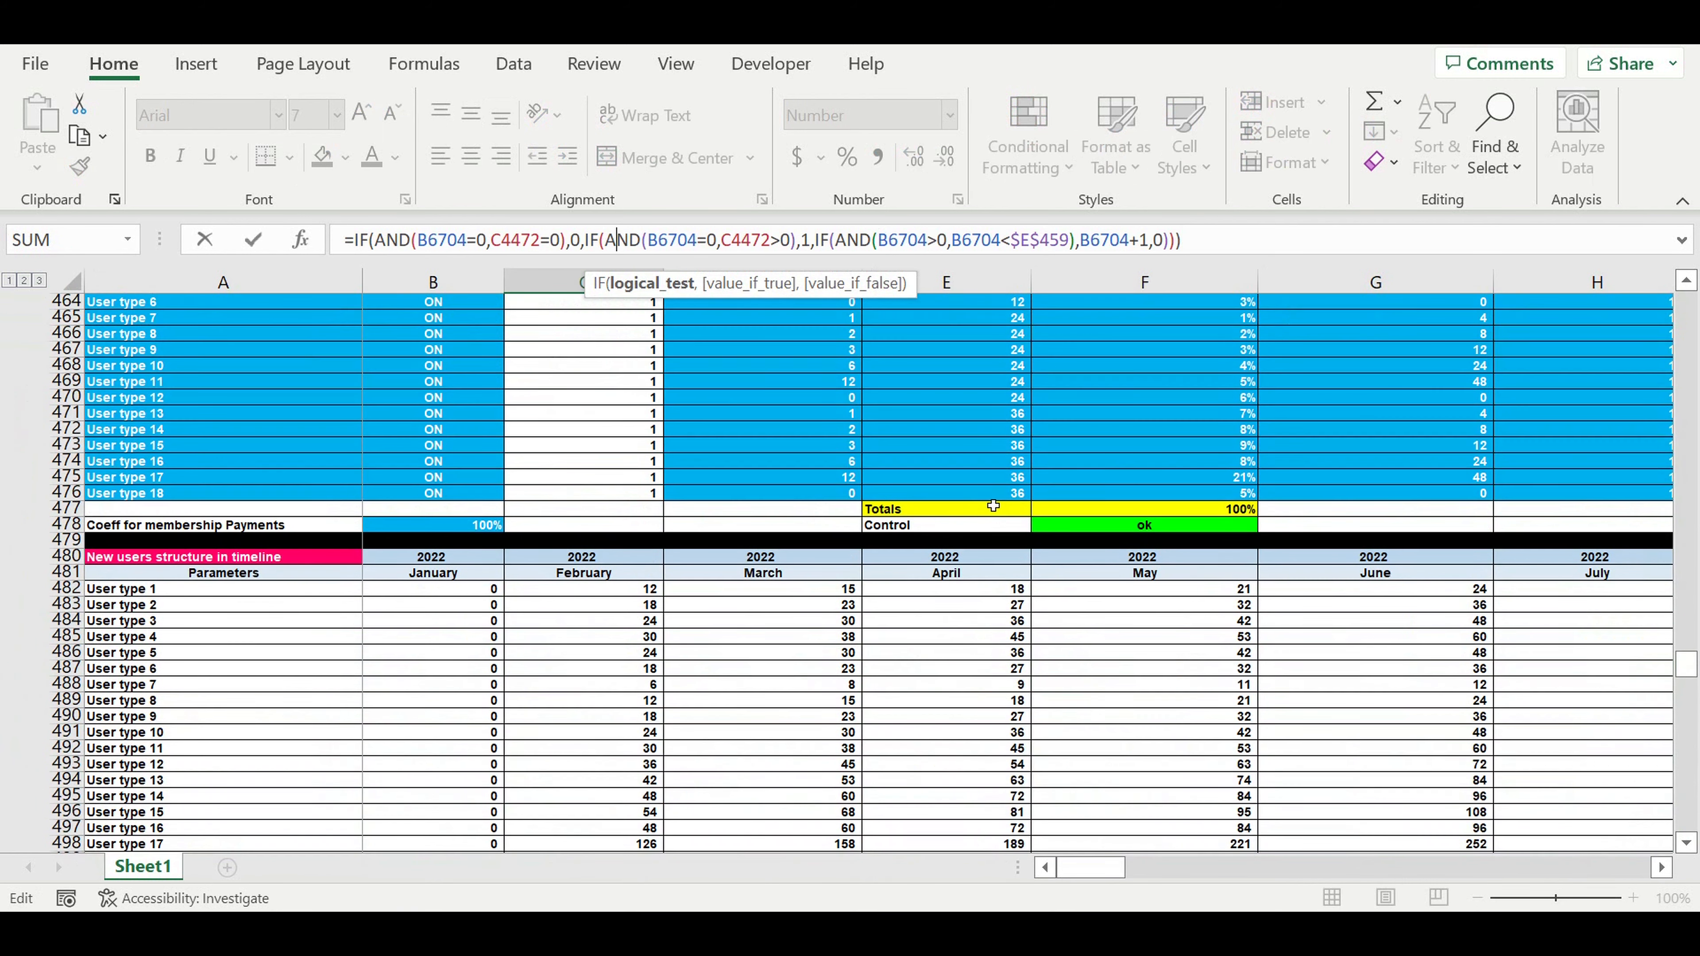
{"action": "scroll", "coordinate": [911, 471], "scroll_direction": "up", "scroll_amount": 2}
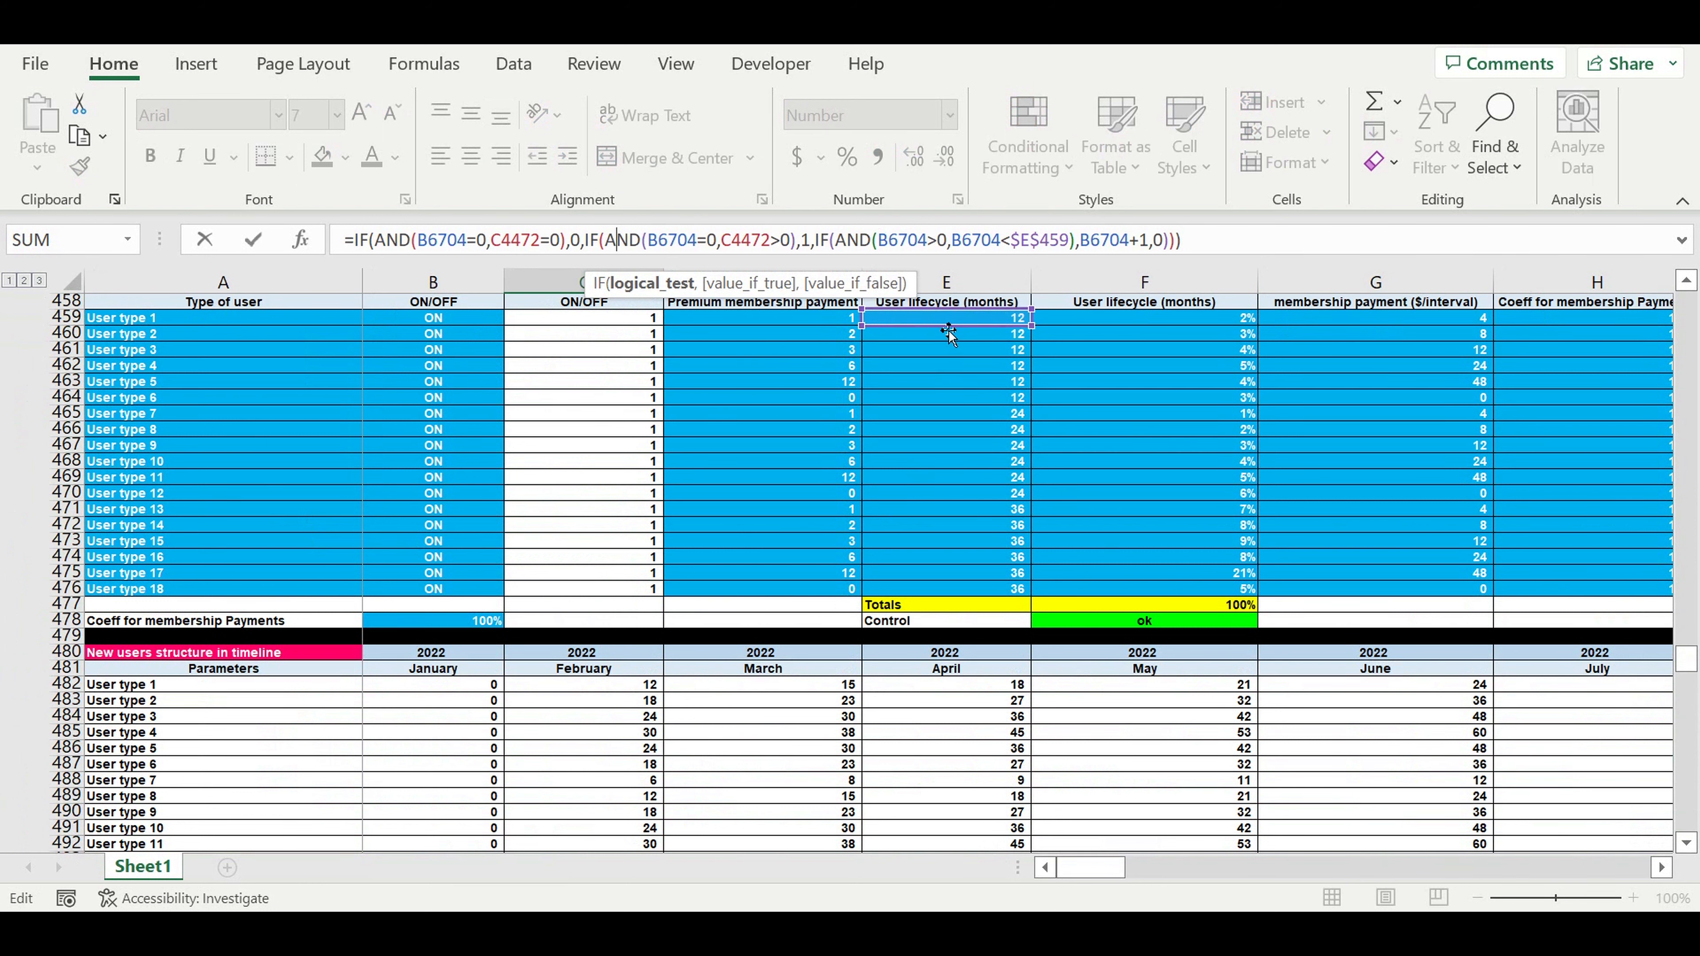
{"action": "left_click_drag", "start_coordinate": [943, 332], "coordinate": [911, 538]}
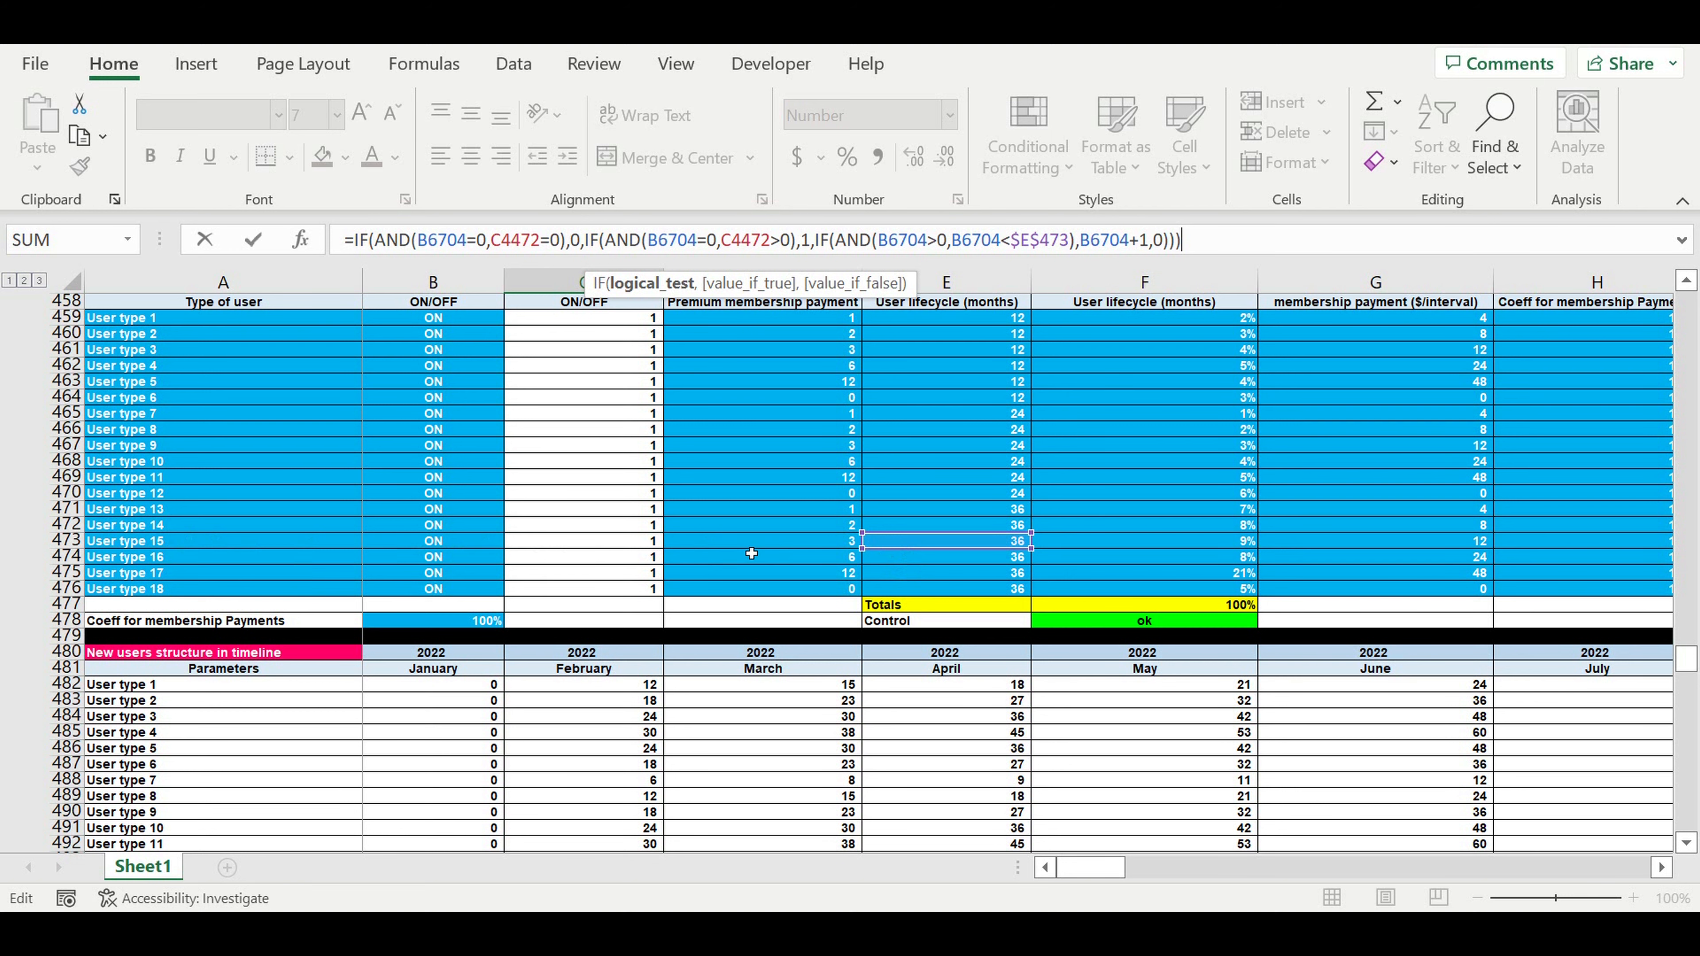
{"action": "key", "text": "Return"}
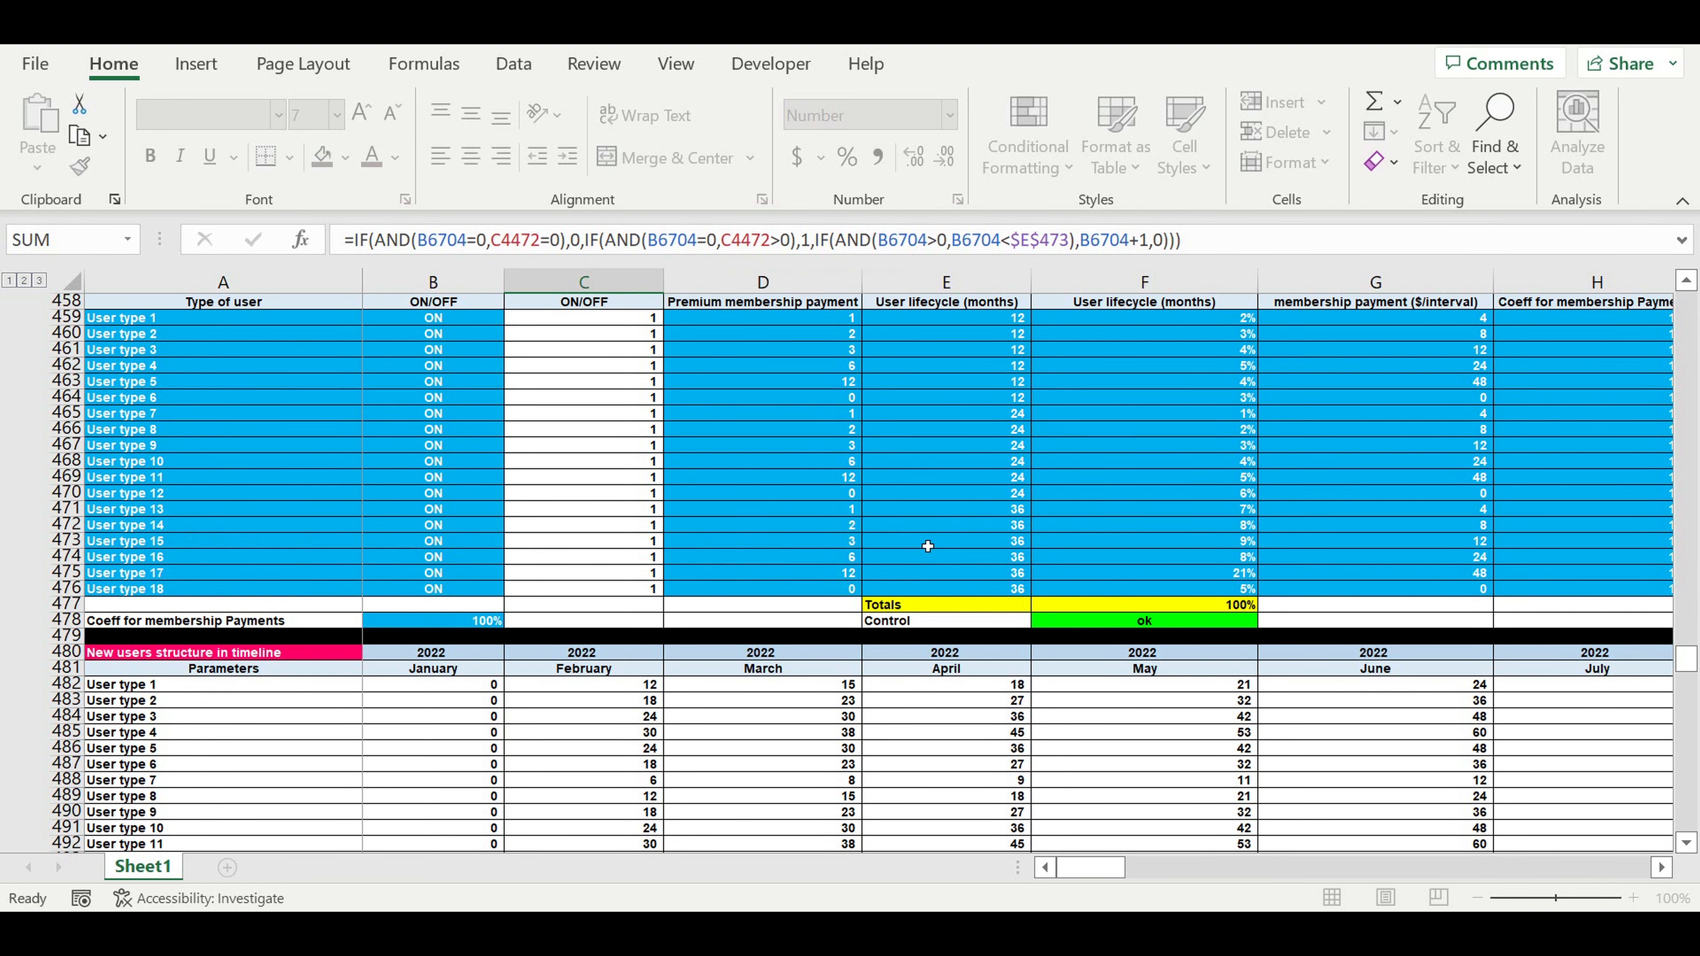
Change the lifecycle reference in the User type 16 Step 3 formula in C6828 to $E$474.
{"action": "scroll", "coordinate": [724, 704], "scroll_direction": "down", "scroll_amount": 10}
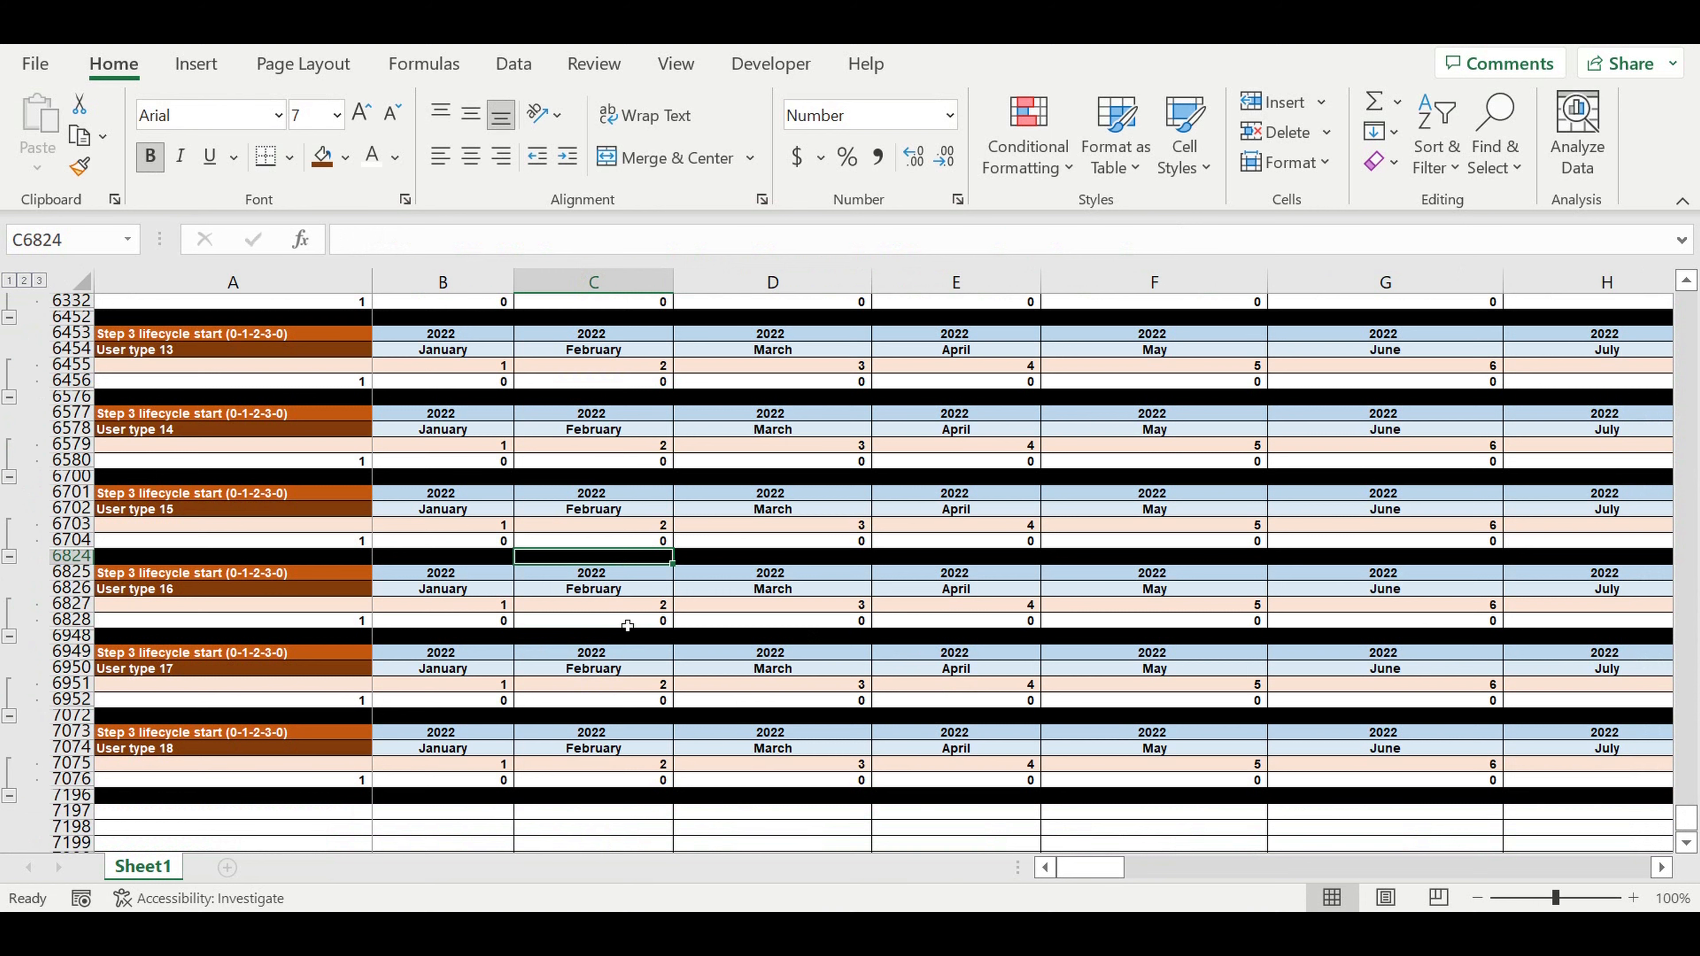
{"action": "left_click", "coordinate": [628, 625]}
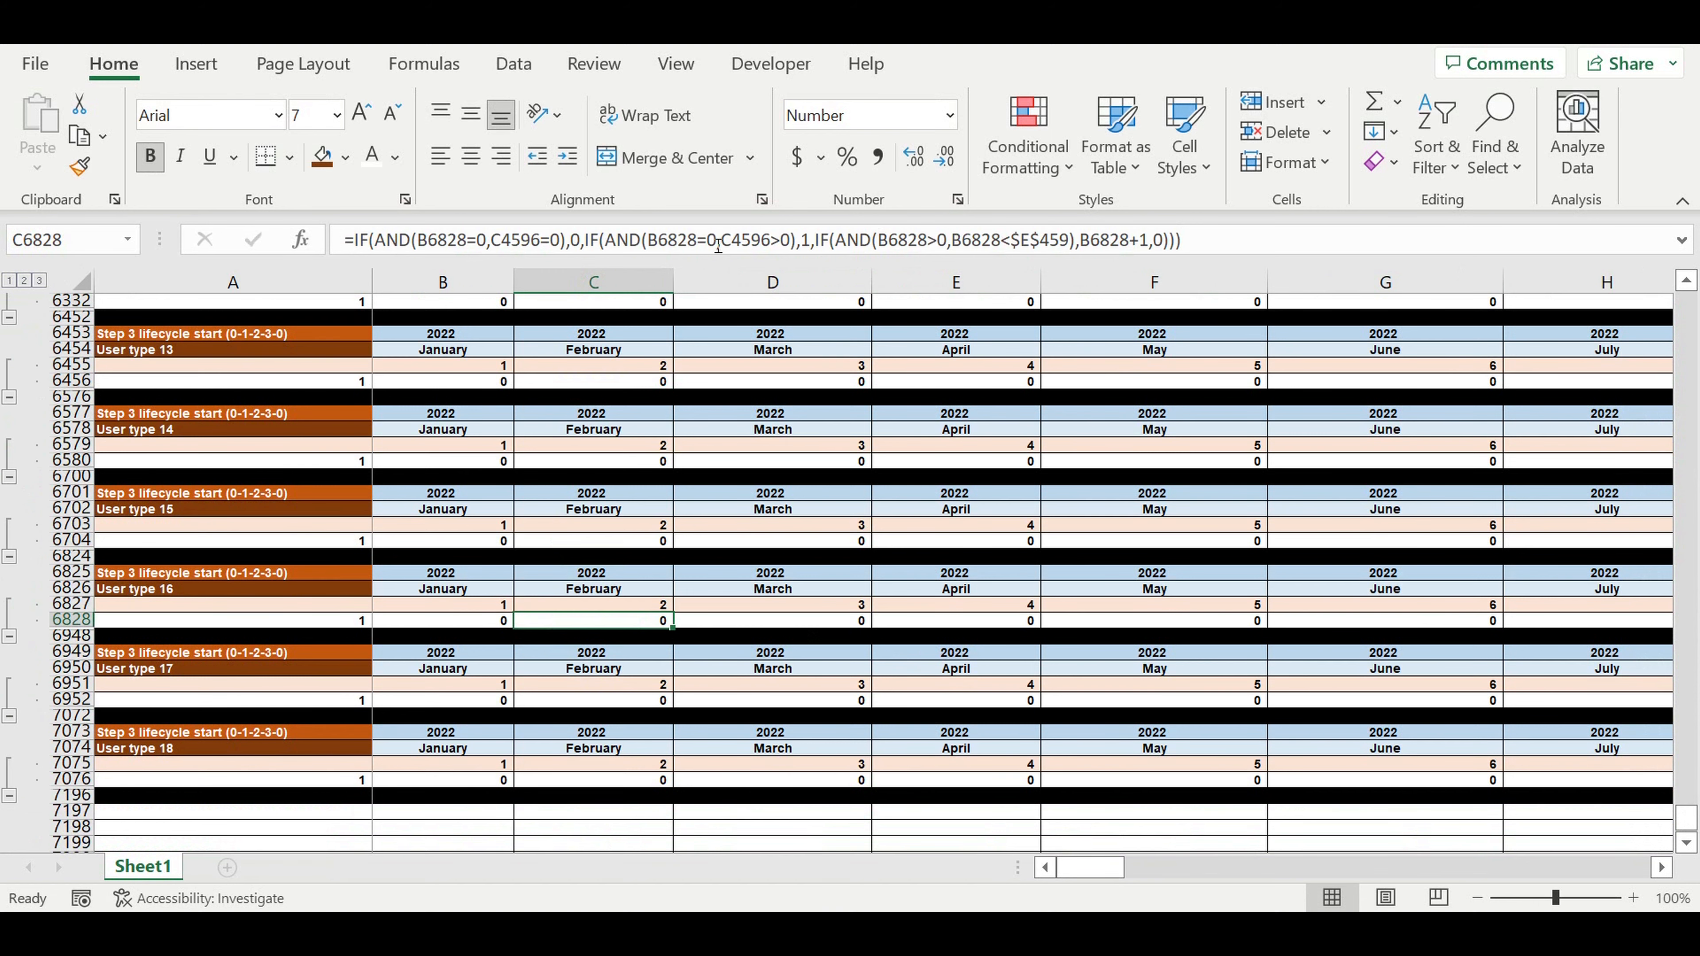
{"action": "key", "text": "F2"}
{"action": "scroll", "coordinate": [821, 534], "scroll_direction": "up", "scroll_amount": 4}
{"action": "scroll", "coordinate": [821, 534], "scroll_direction": "up", "scroll_amount": 20}
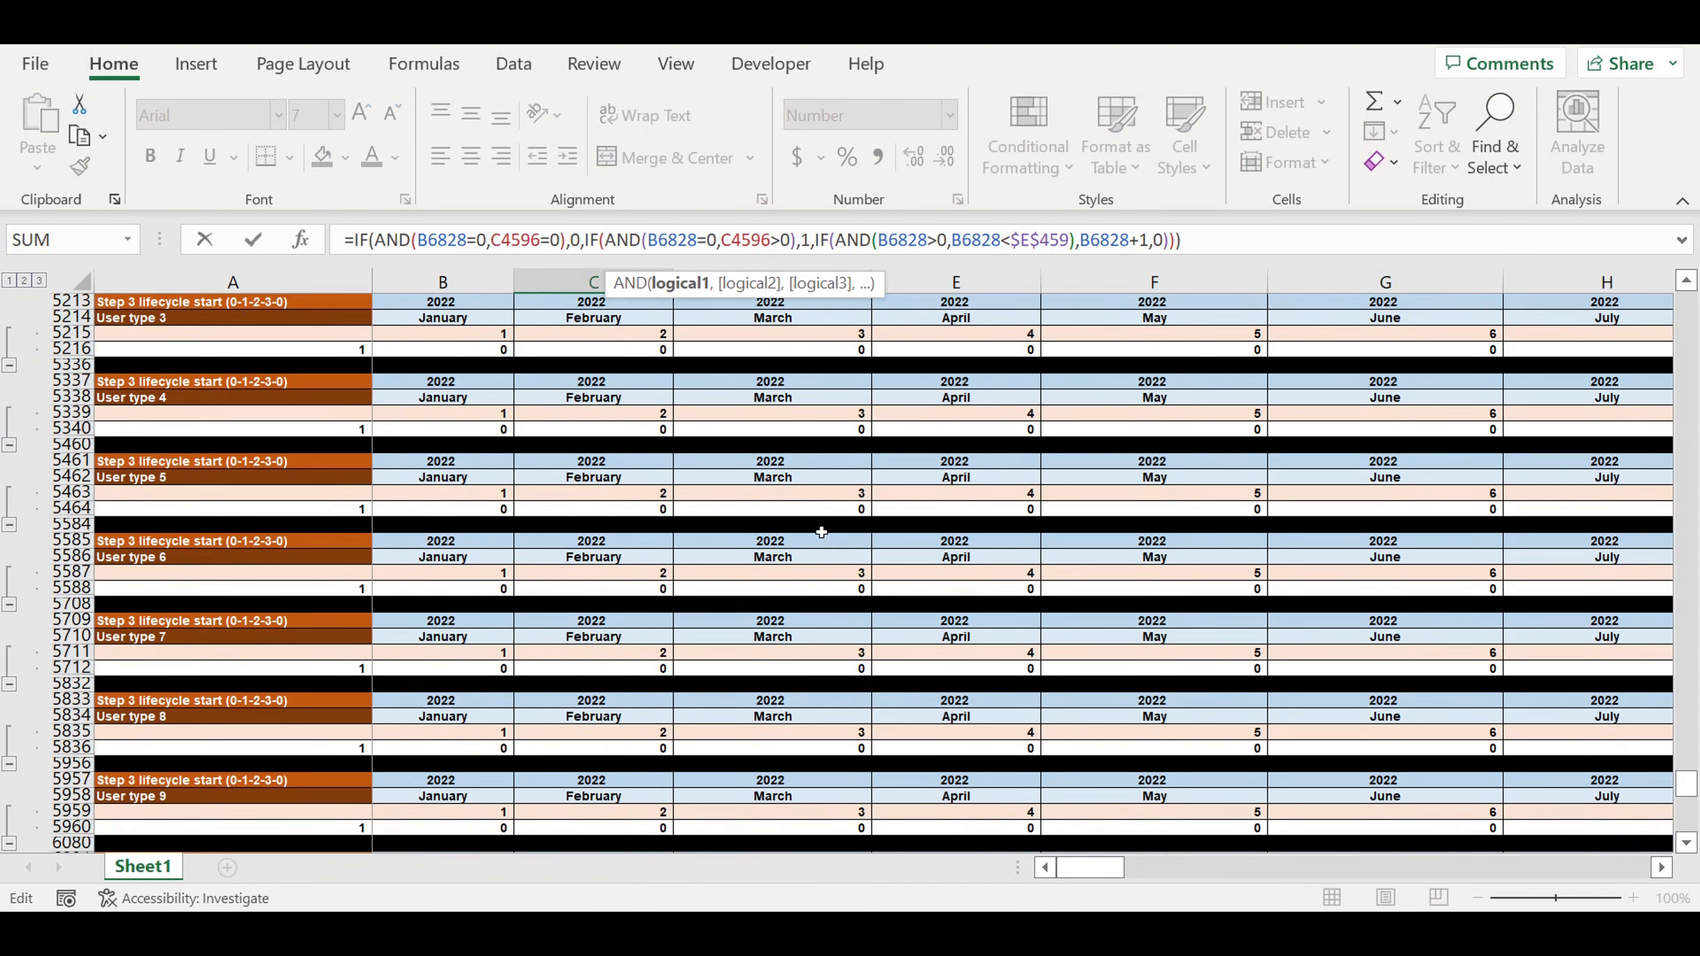
{"action": "scroll", "coordinate": [863, 541], "scroll_direction": "up", "scroll_amount": 20}
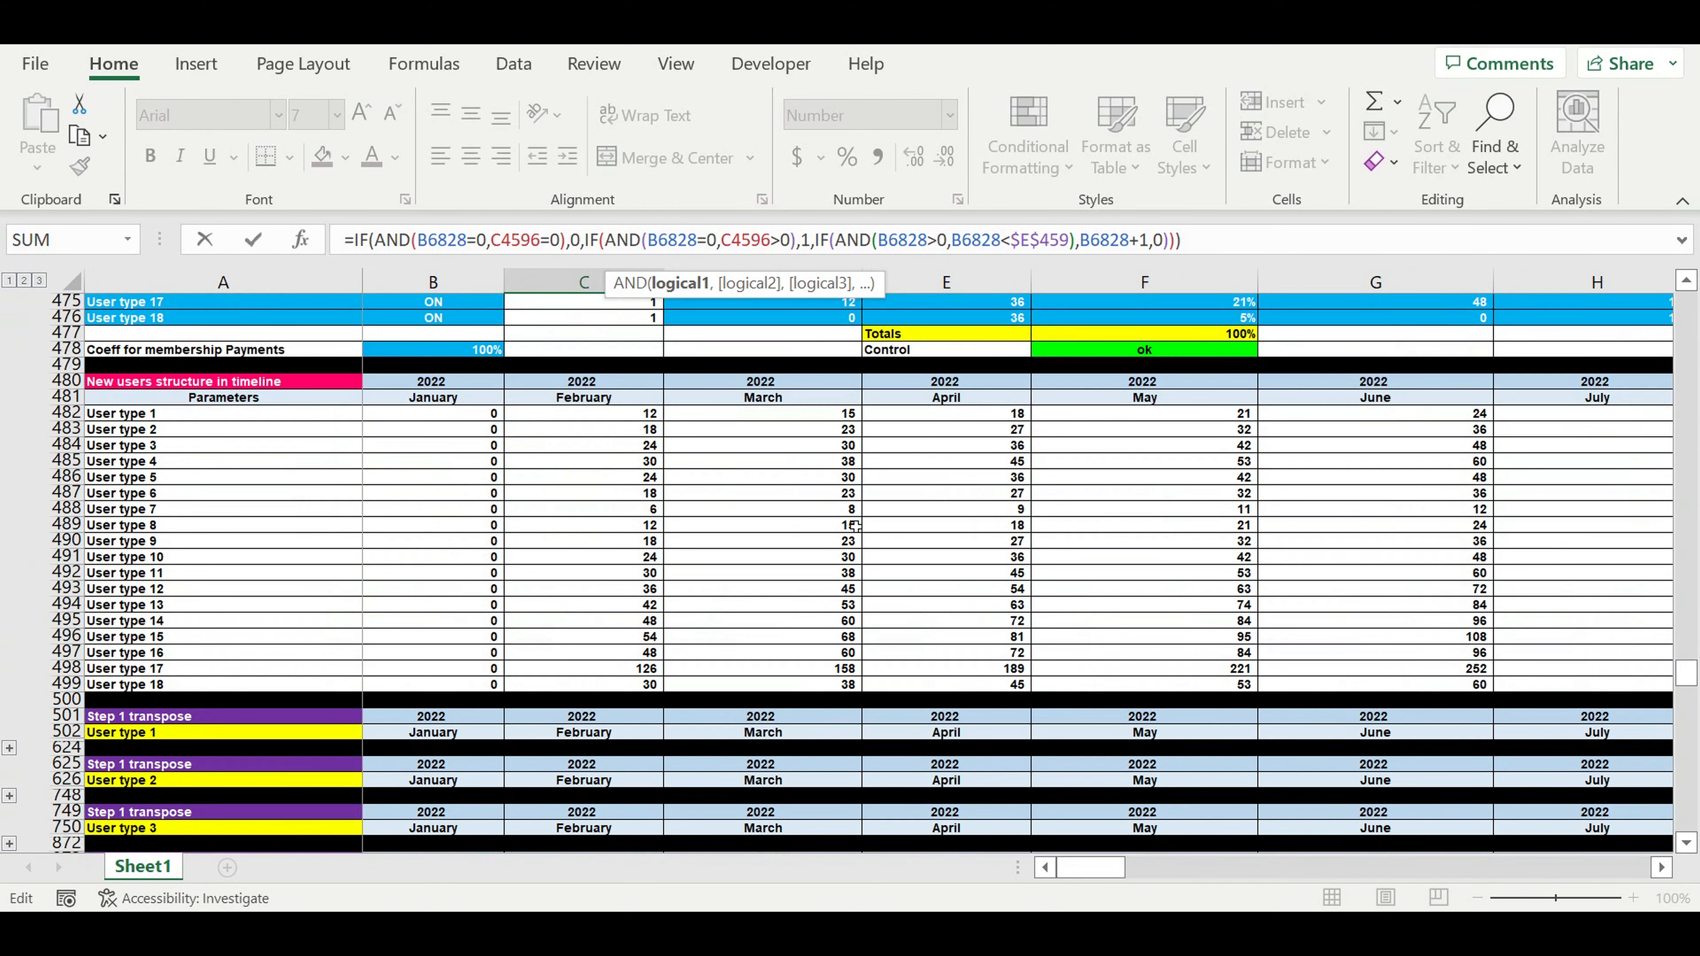
{"action": "scroll", "coordinate": [856, 525], "scroll_direction": "up", "scroll_amount": 7}
{"action": "left_click_drag", "start_coordinate": [958, 395], "coordinate": [986, 633]}
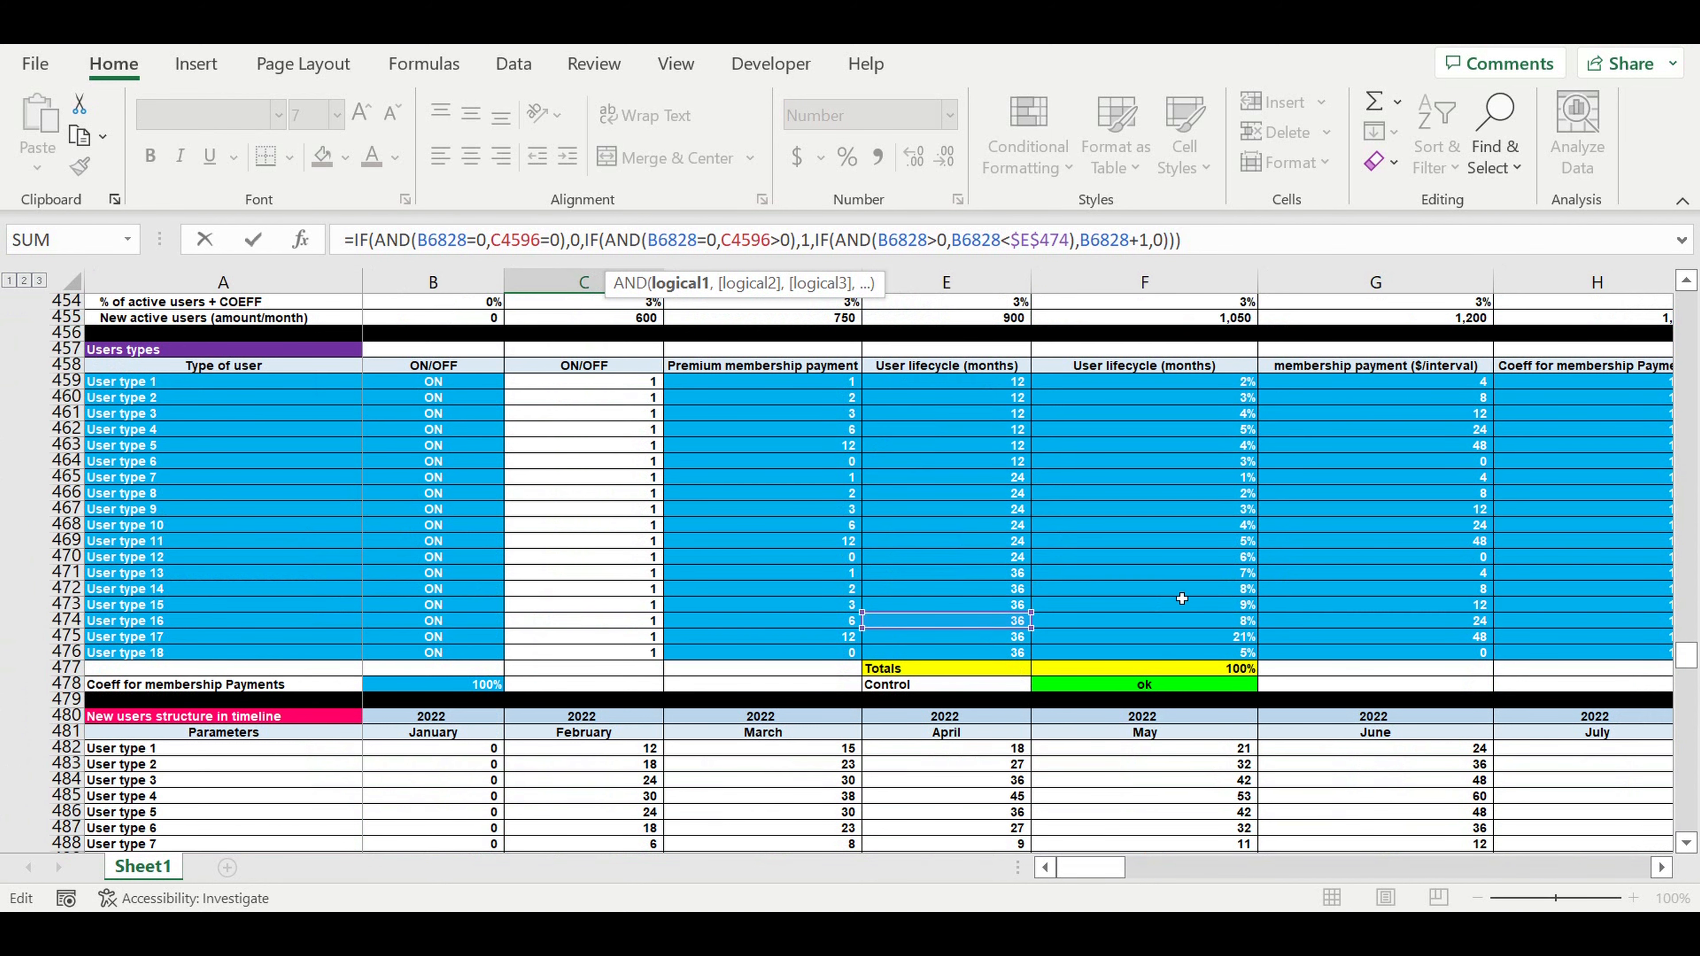
{"action": "key", "text": "Return"}
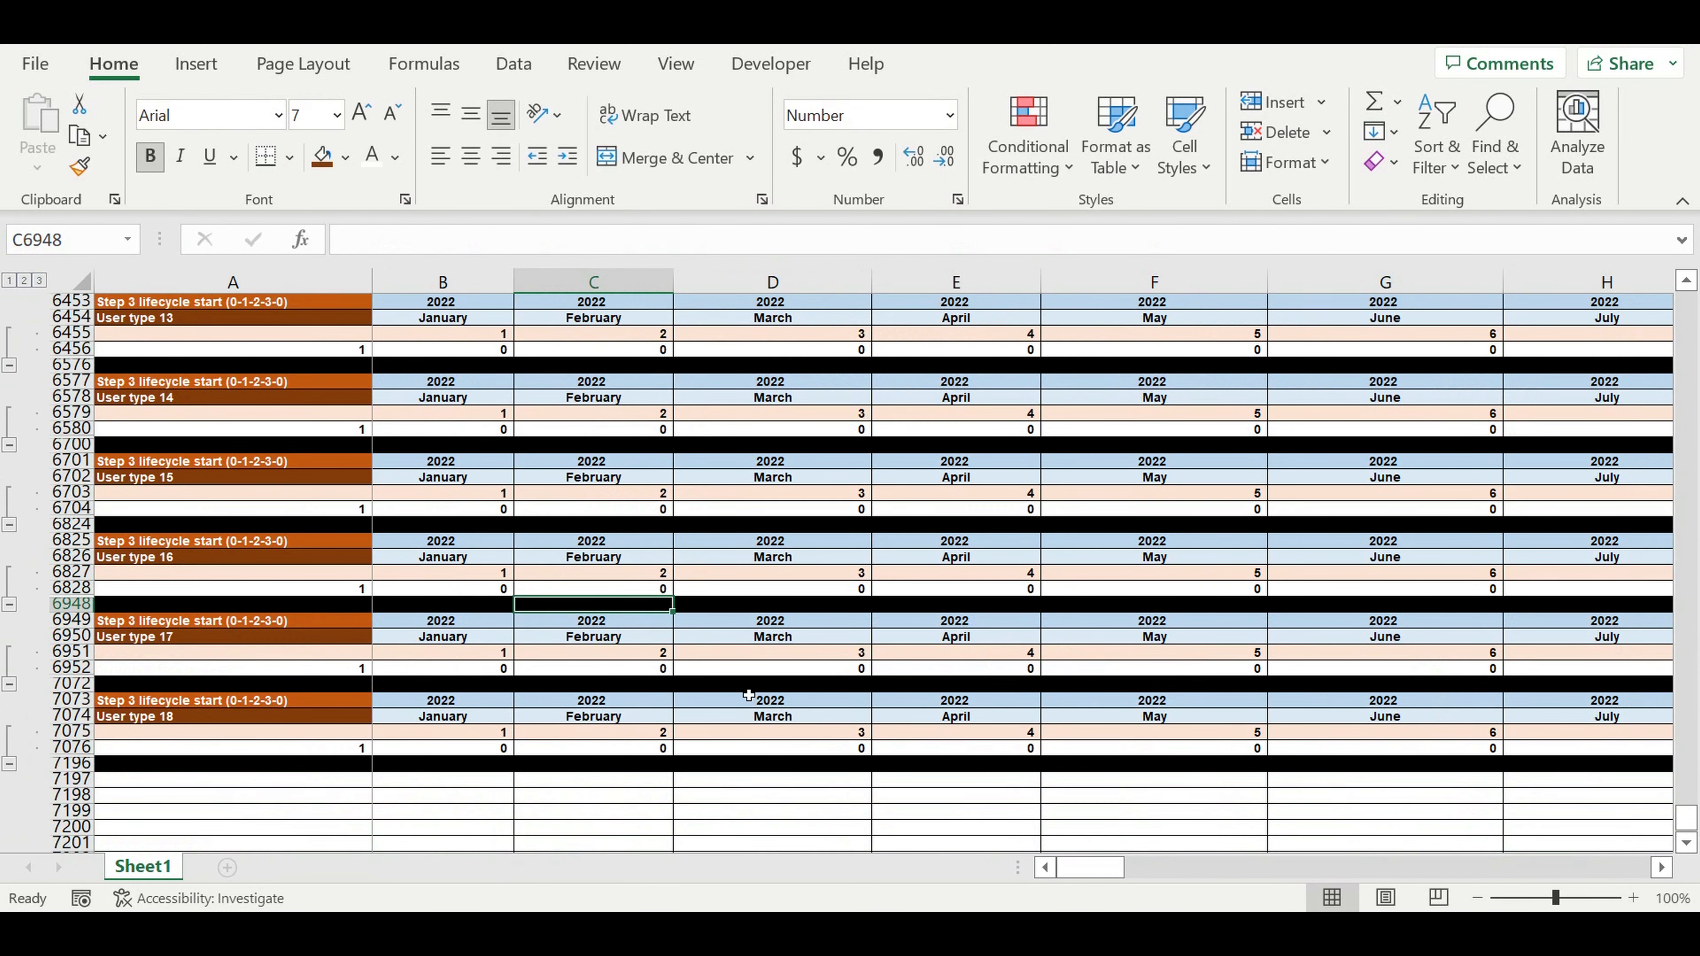
Change the lifecycle reference in the User type 17 Step 3 formula in C6952 to $E$475.
{"action": "left_click", "coordinate": [631, 675]}
{"action": "double_click", "coordinate": [631, 675]}
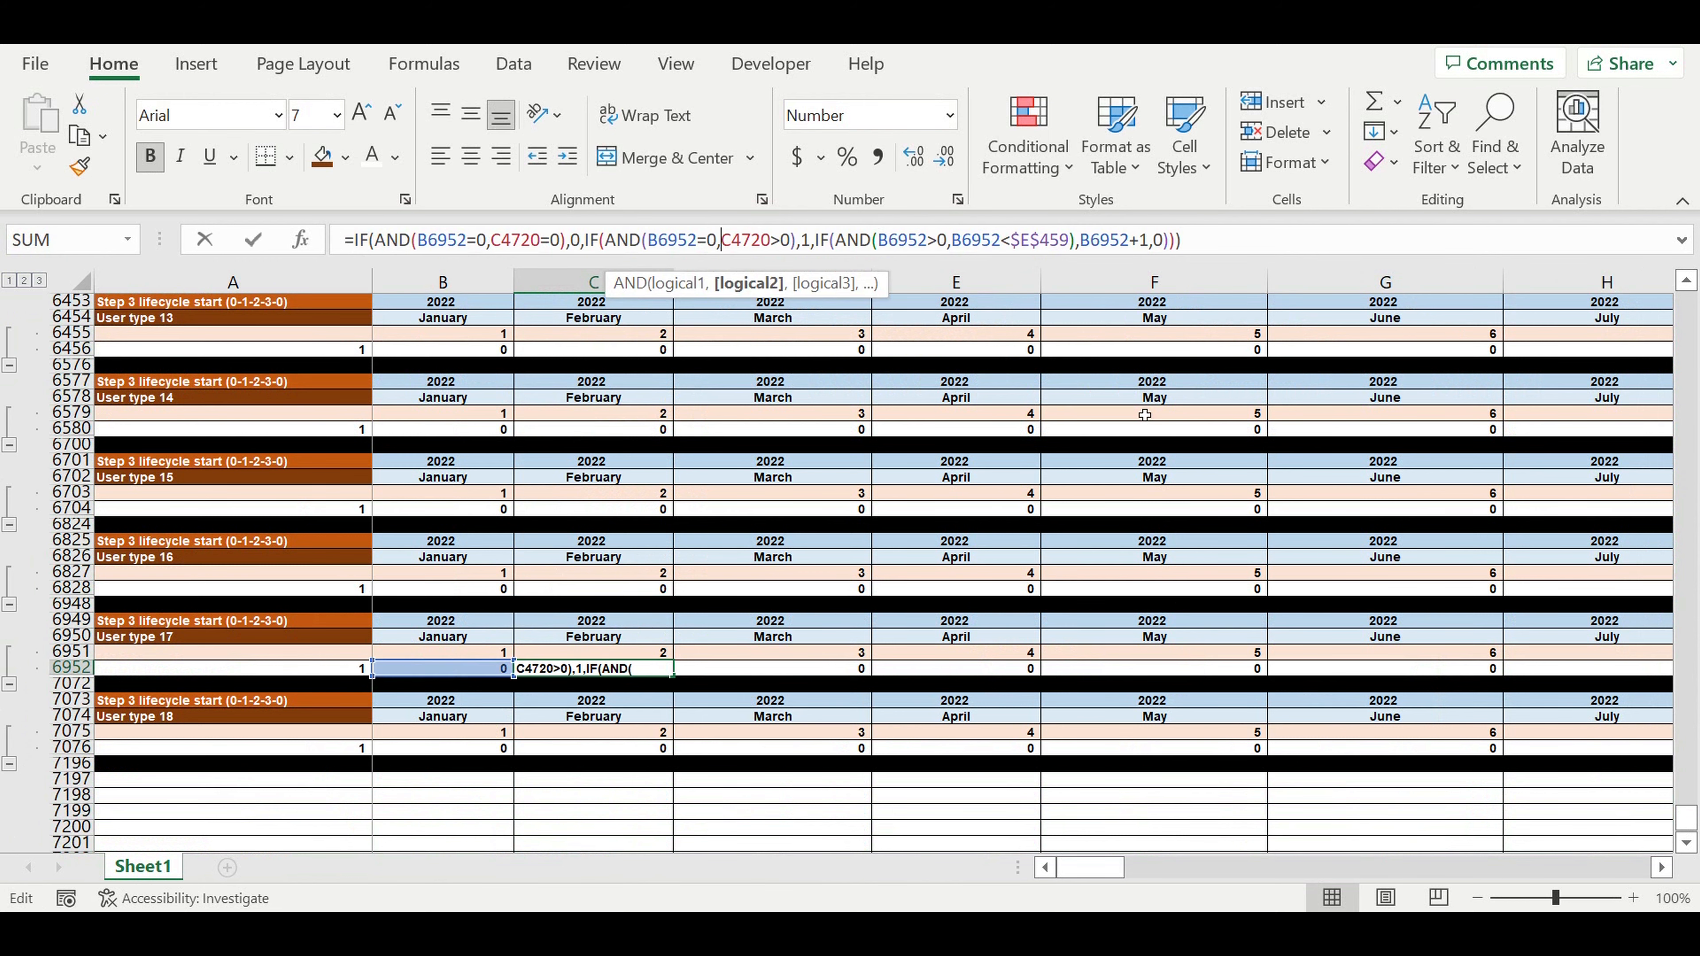
{"action": "scroll", "coordinate": [720, 496], "scroll_direction": "up", "scroll_amount": 10}
{"action": "scroll", "coordinate": [720, 496], "scroll_direction": "up", "scroll_amount": 15}
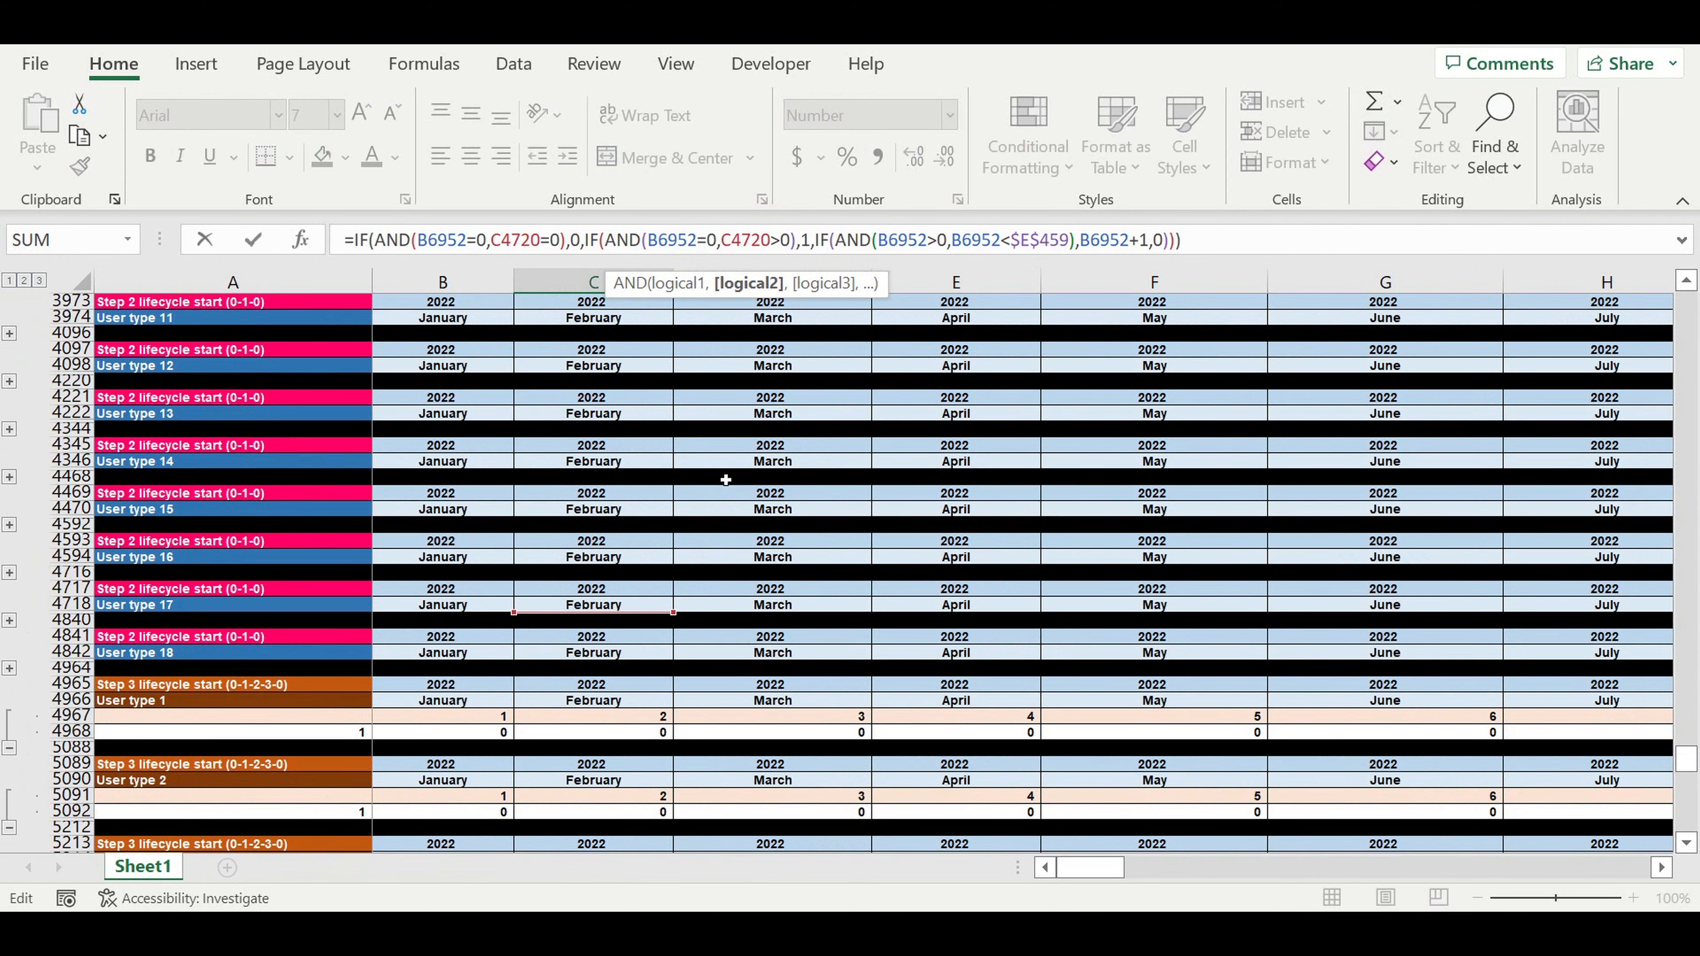
{"action": "scroll", "coordinate": [727, 477], "scroll_direction": "up", "scroll_amount": 10}
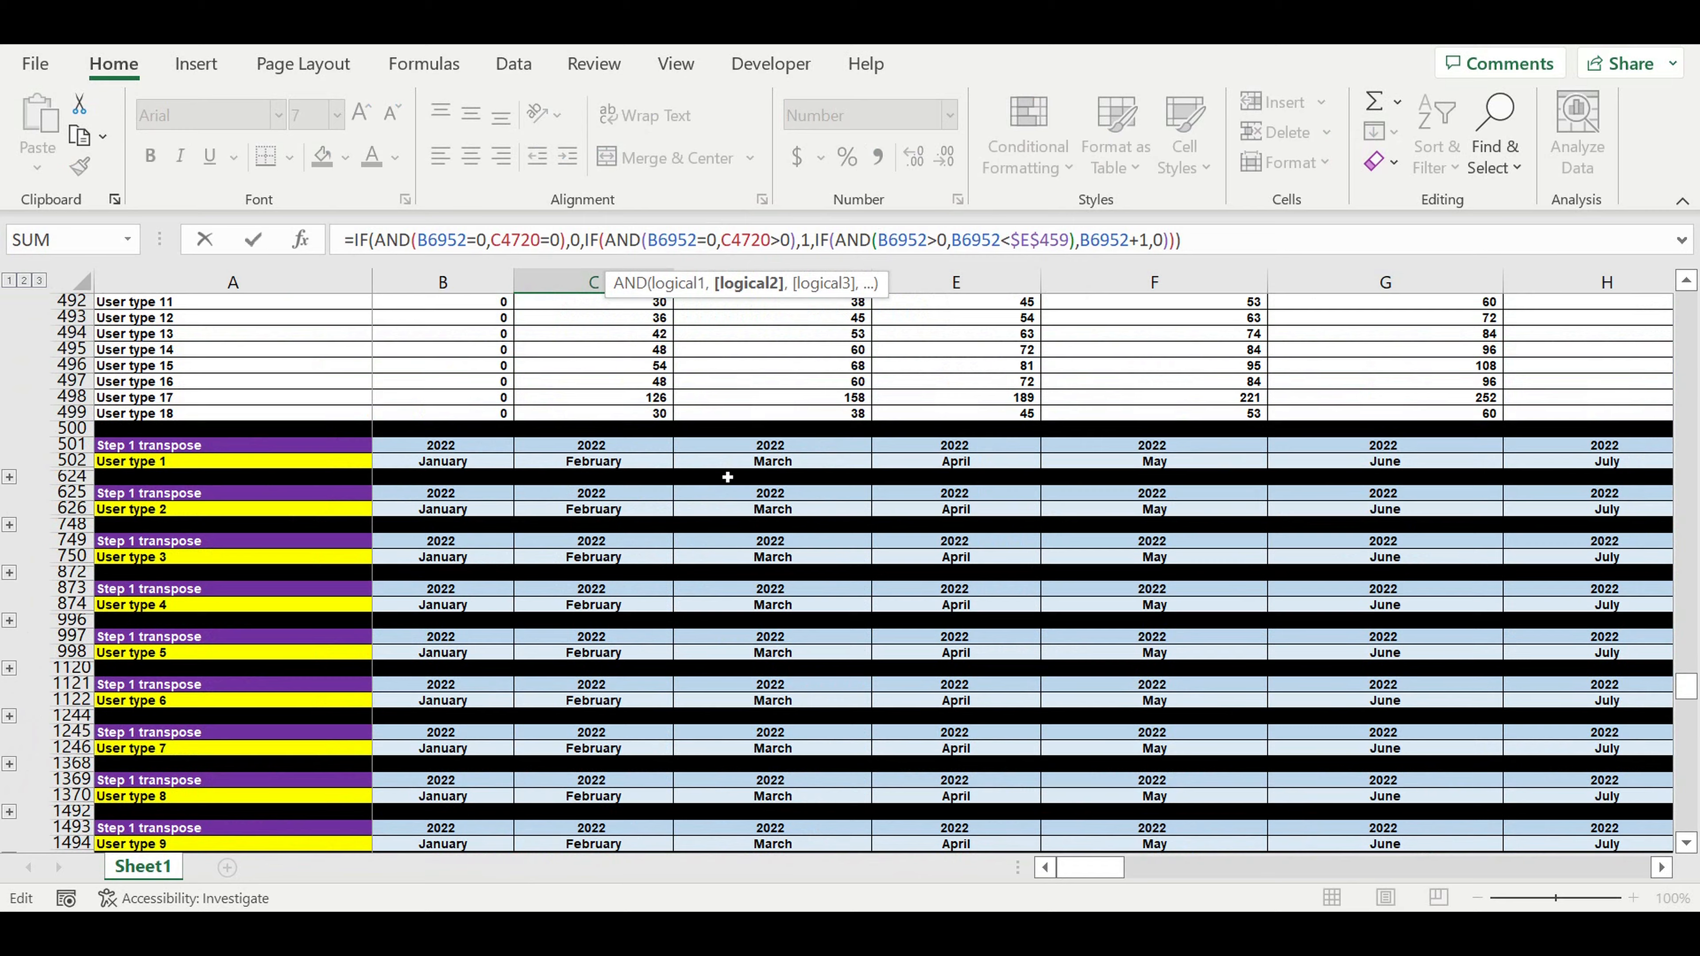
{"action": "scroll", "coordinate": [756, 487], "scroll_direction": "up", "scroll_amount": 4}
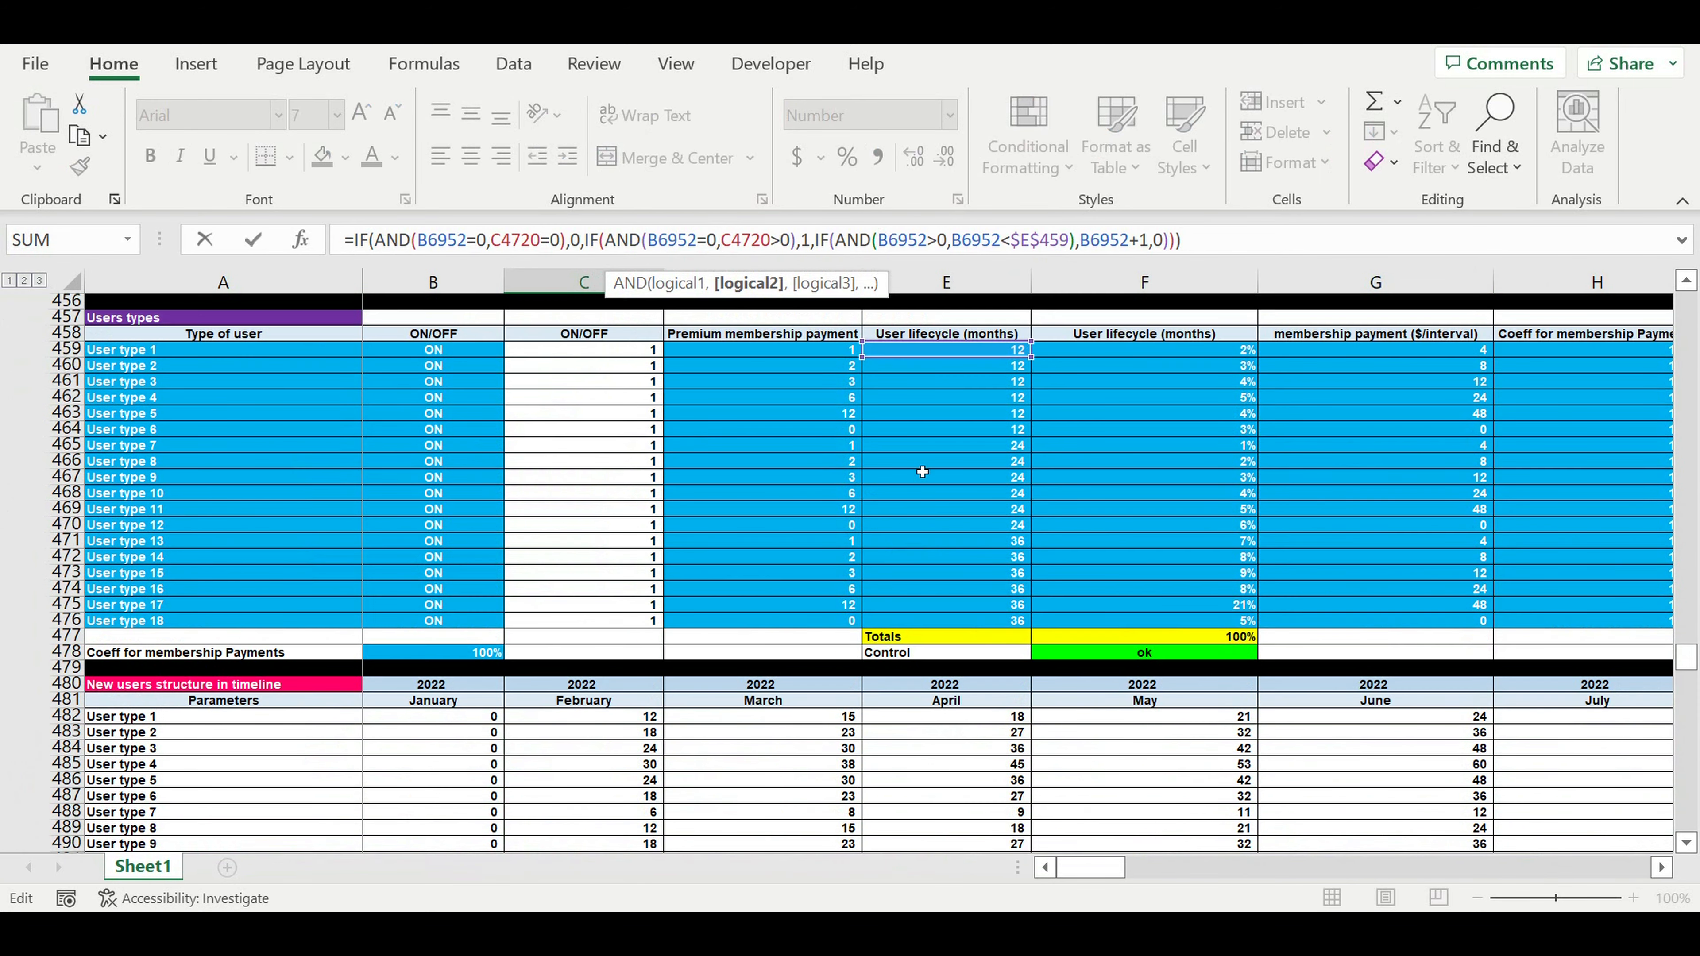
{"action": "left_click_drag", "start_coordinate": [935, 358], "coordinate": [956, 602]}
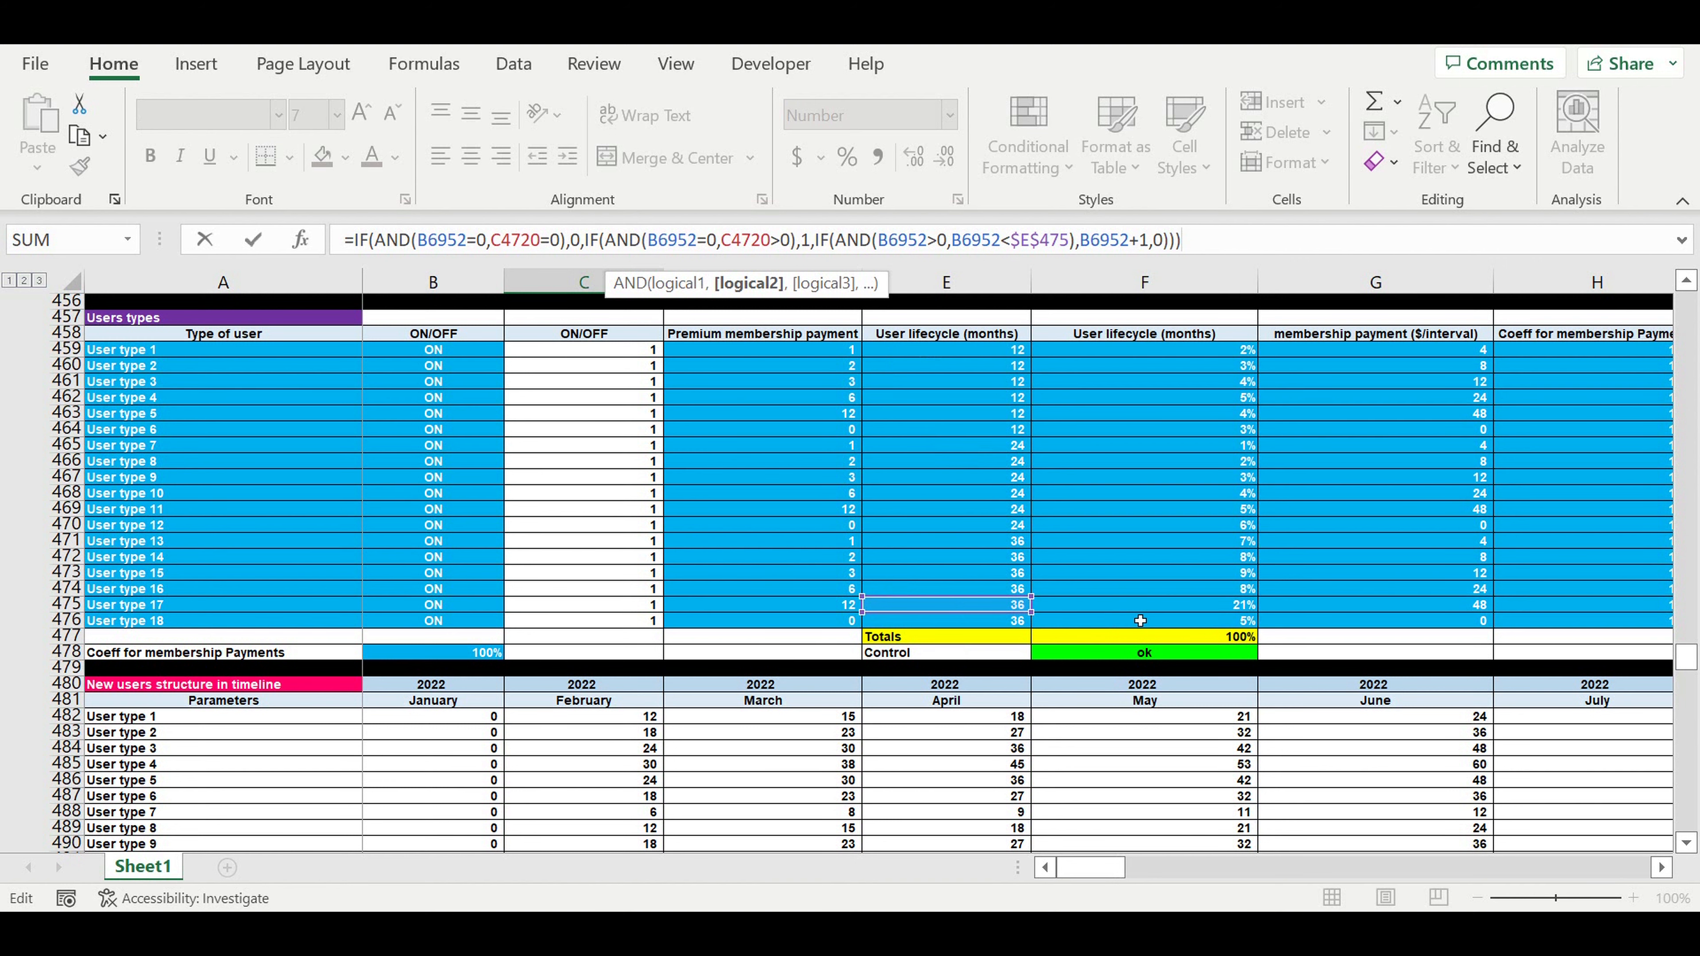
{"action": "key", "text": "Return"}
Change the lifecycle reference in the User type 18 Step 3 formula in C7076 to $E$476.
{"action": "scroll", "coordinate": [719, 700], "scroll_direction": "down", "scroll_amount": 1}
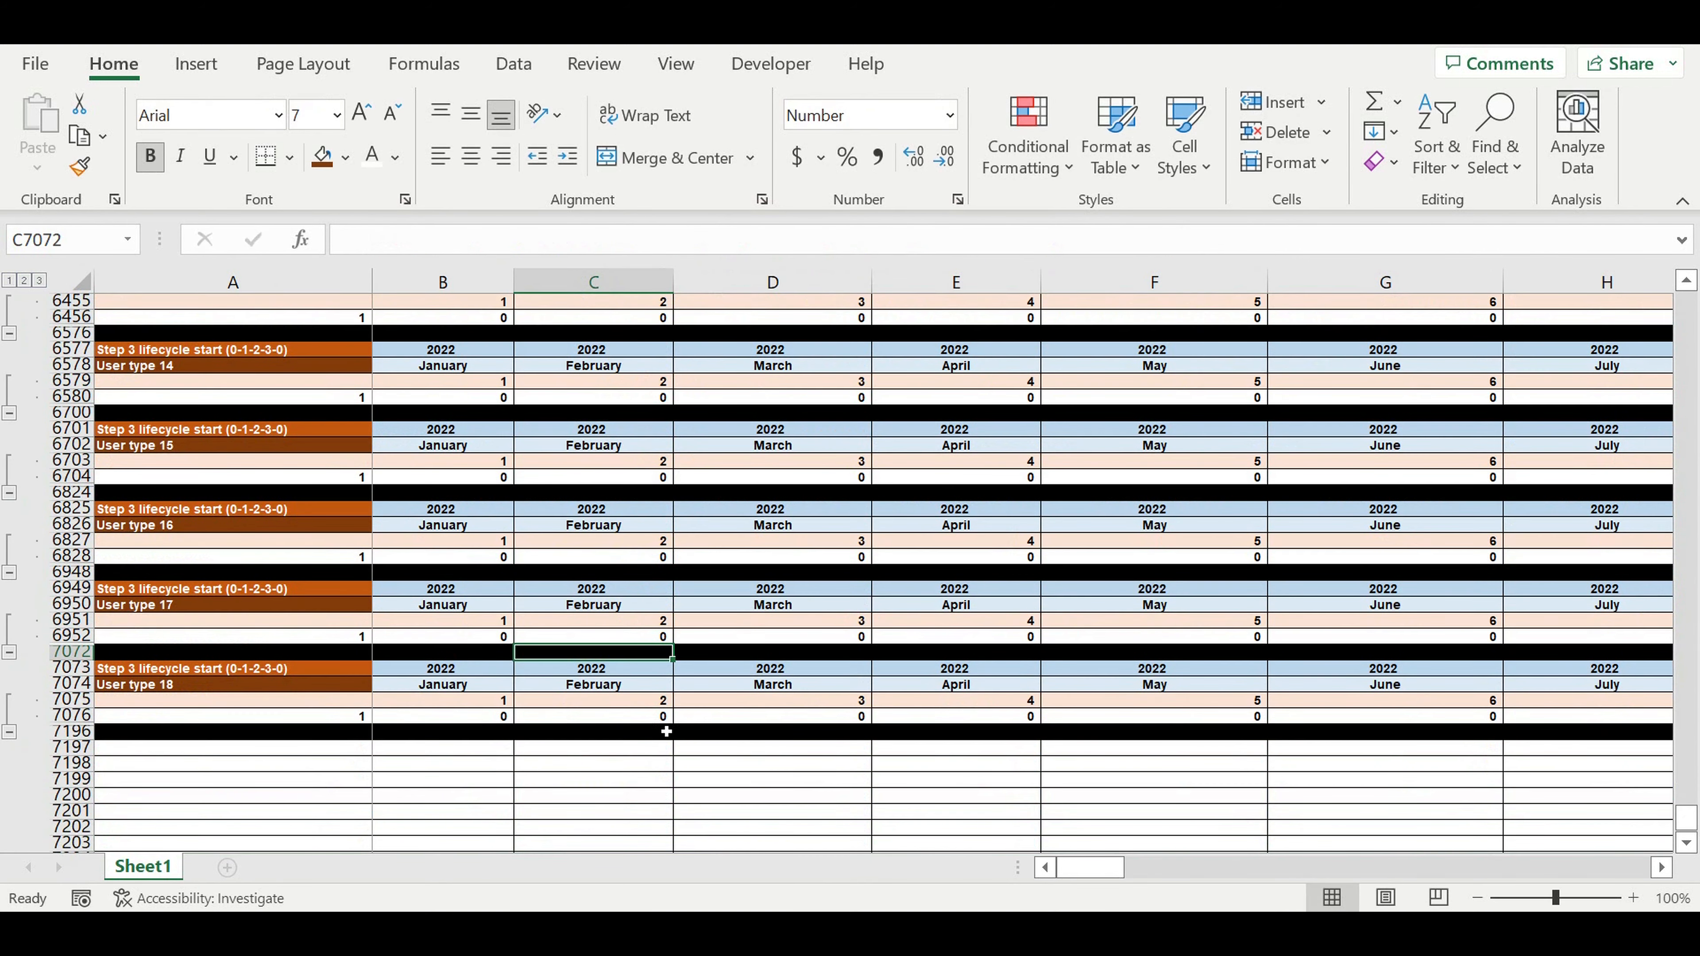
{"action": "left_click", "coordinate": [654, 717]}
{"action": "left_click", "coordinate": [612, 251]}
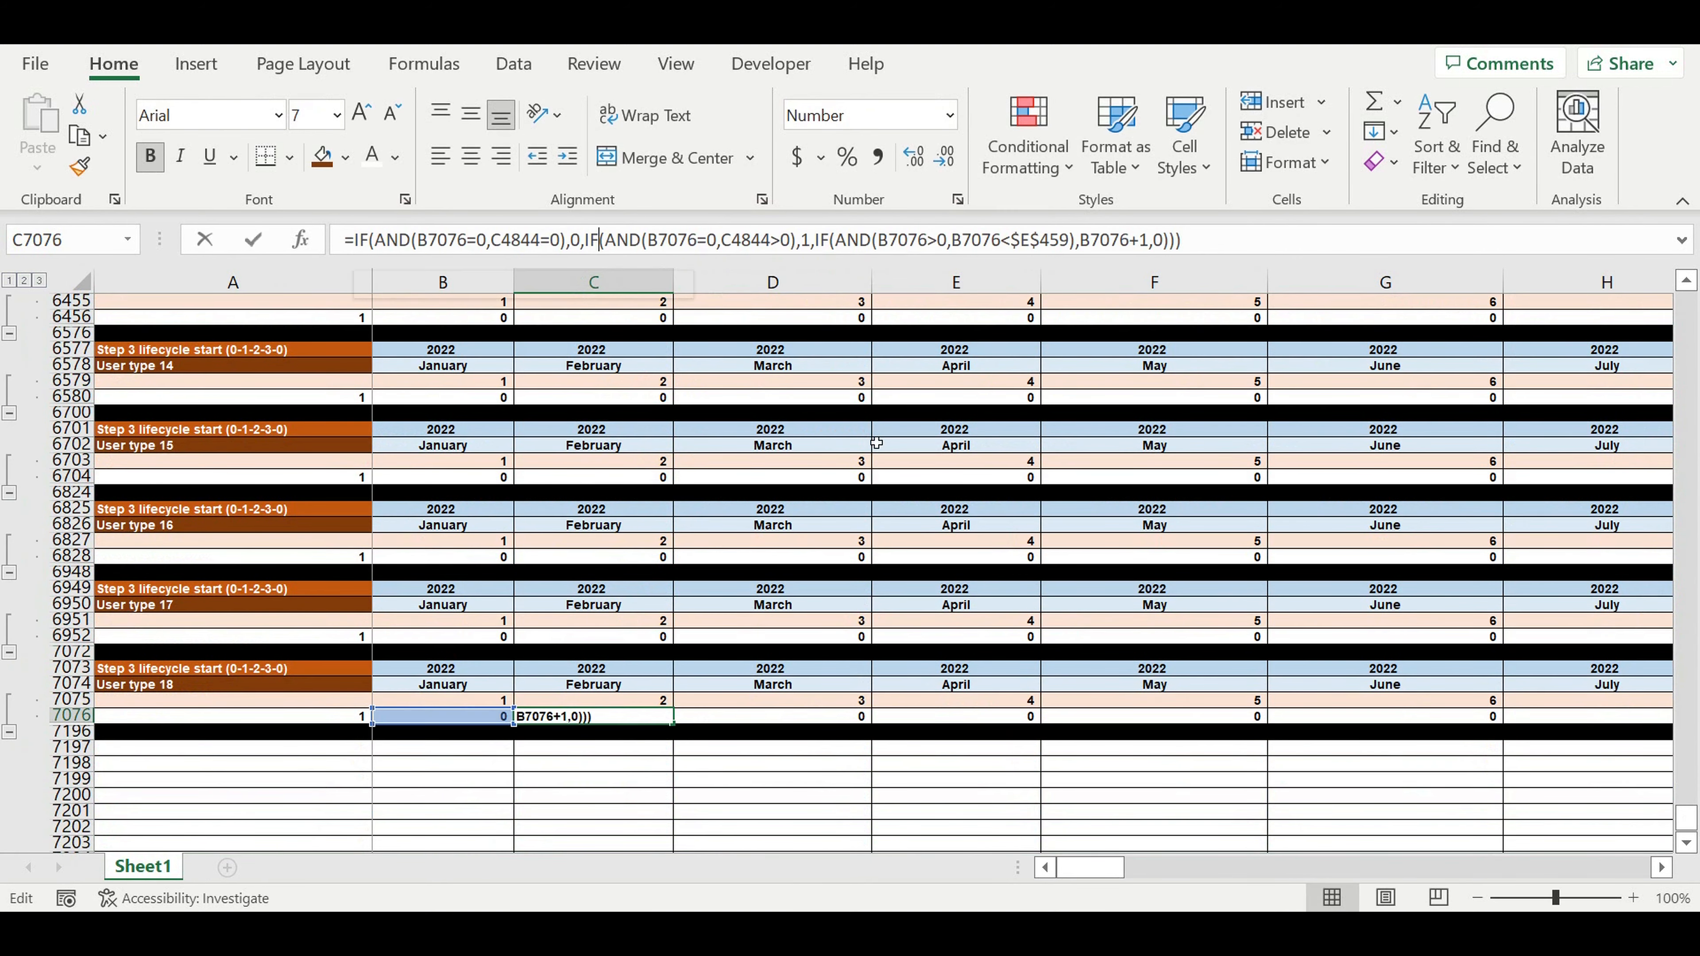
{"action": "scroll", "coordinate": [1290, 473], "scroll_direction": "up", "scroll_amount": 10}
{"action": "scroll", "coordinate": [1112, 546], "scroll_direction": "up", "scroll_amount": 20}
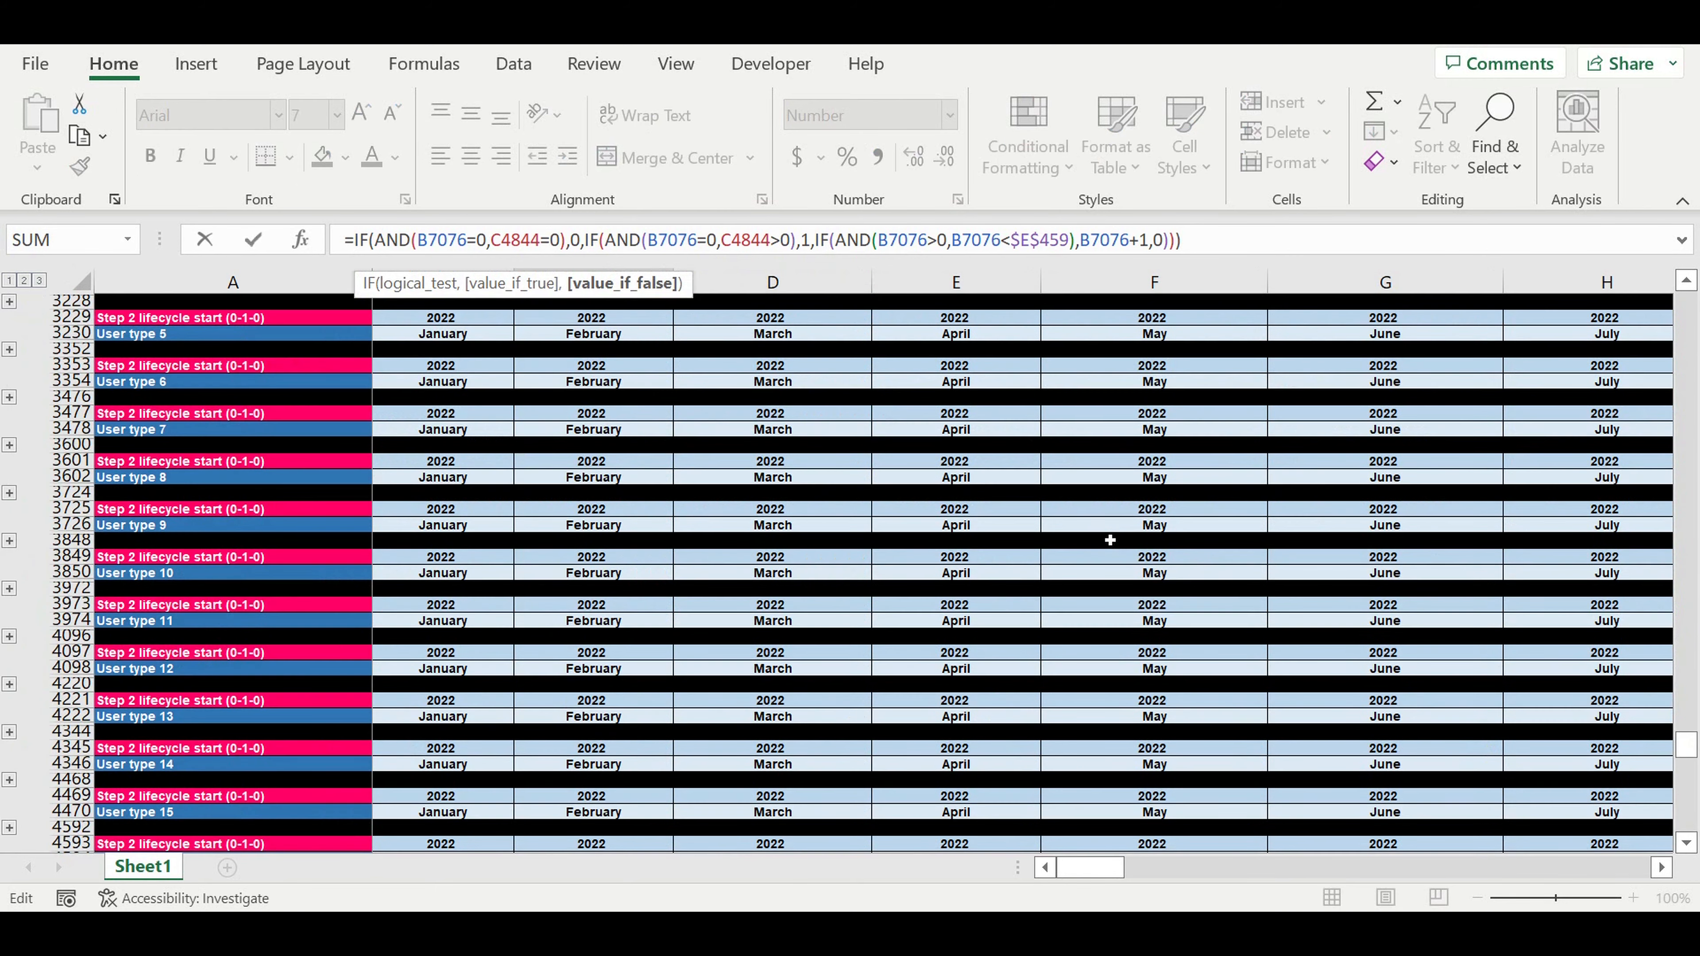
{"action": "scroll", "coordinate": [1112, 554], "scroll_direction": "up", "scroll_amount": 4}
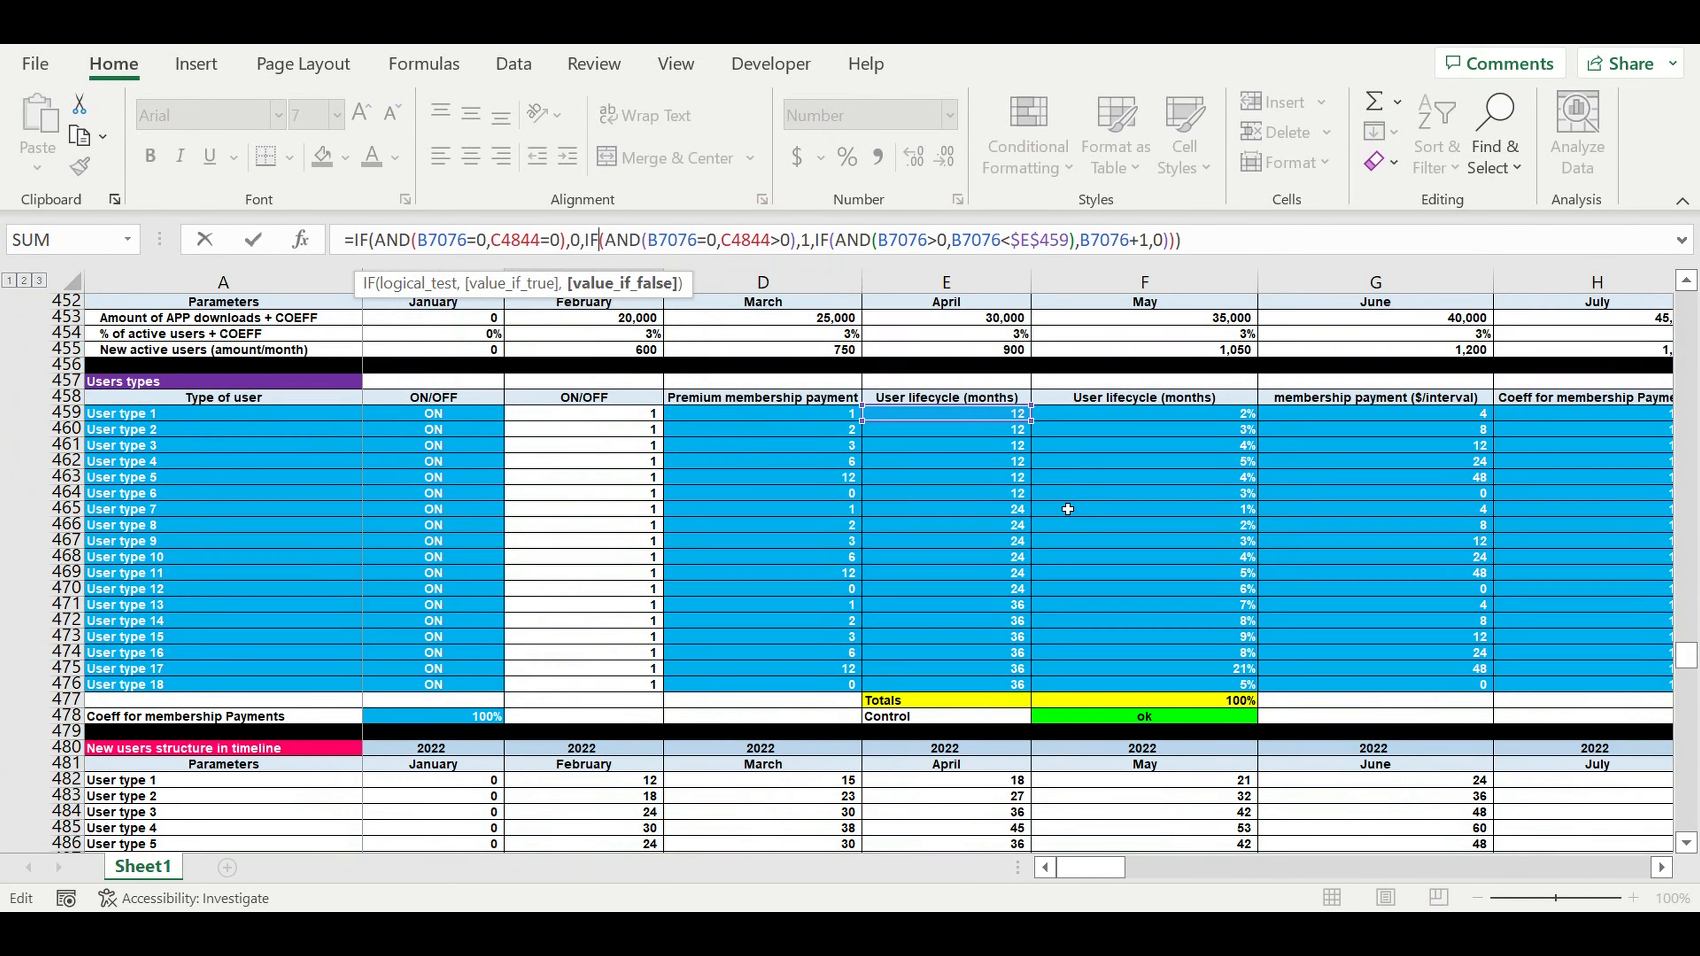
{"action": "left_click_drag", "start_coordinate": [953, 420], "coordinate": [950, 469]}
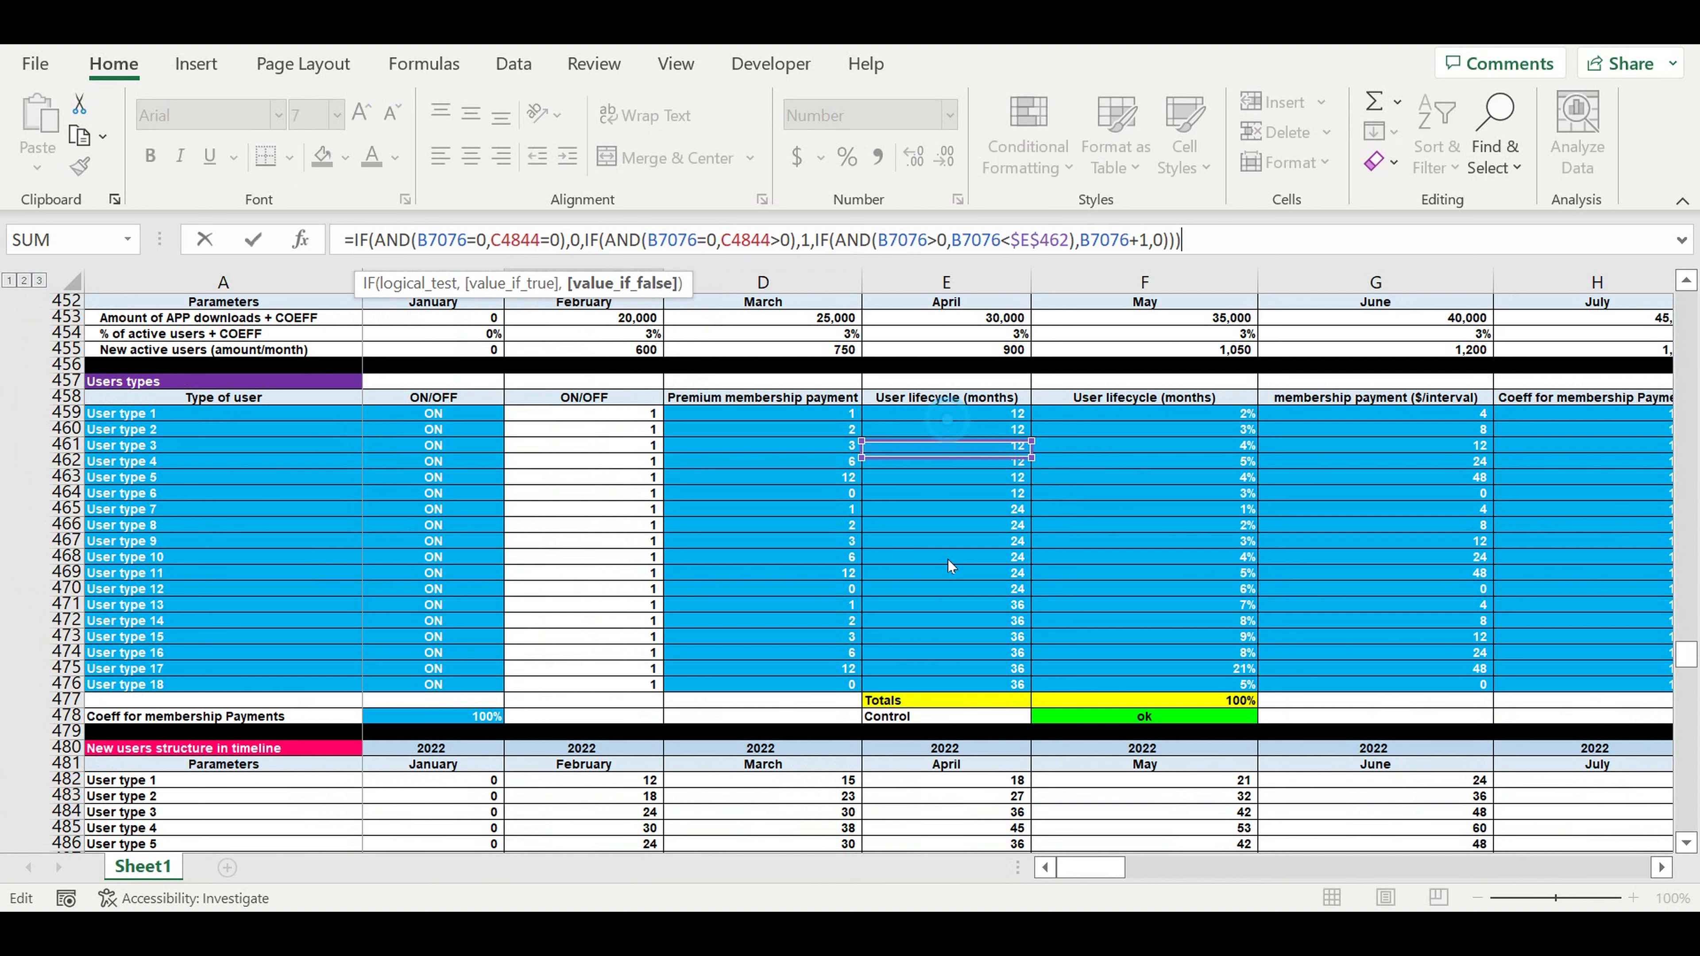
{"action": "left_click", "coordinate": [948, 680]}
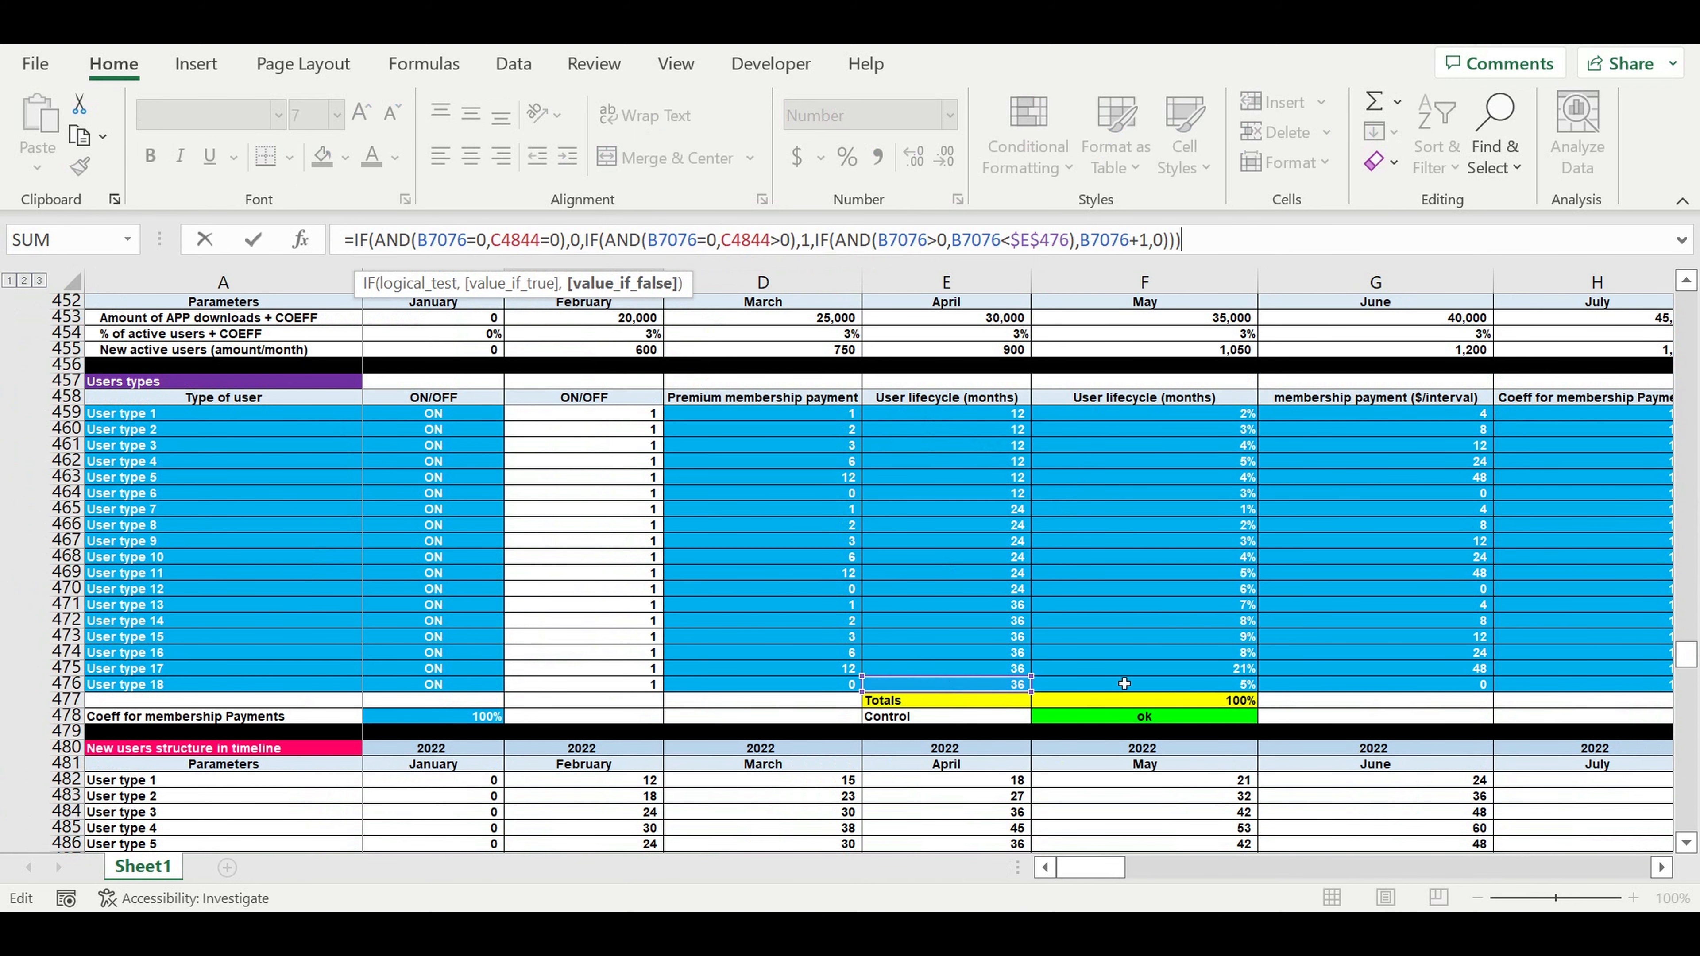
{"action": "key", "text": "Return"}
Fill the User type 2 Step 3 formula from C5092 down to row 5211 and across to column DQ.
{"action": "scroll", "coordinate": [874, 609], "scroll_direction": "up", "scroll_amount": 12}
{"action": "scroll", "coordinate": [874, 609], "scroll_direction": "up", "scroll_amount": 16}
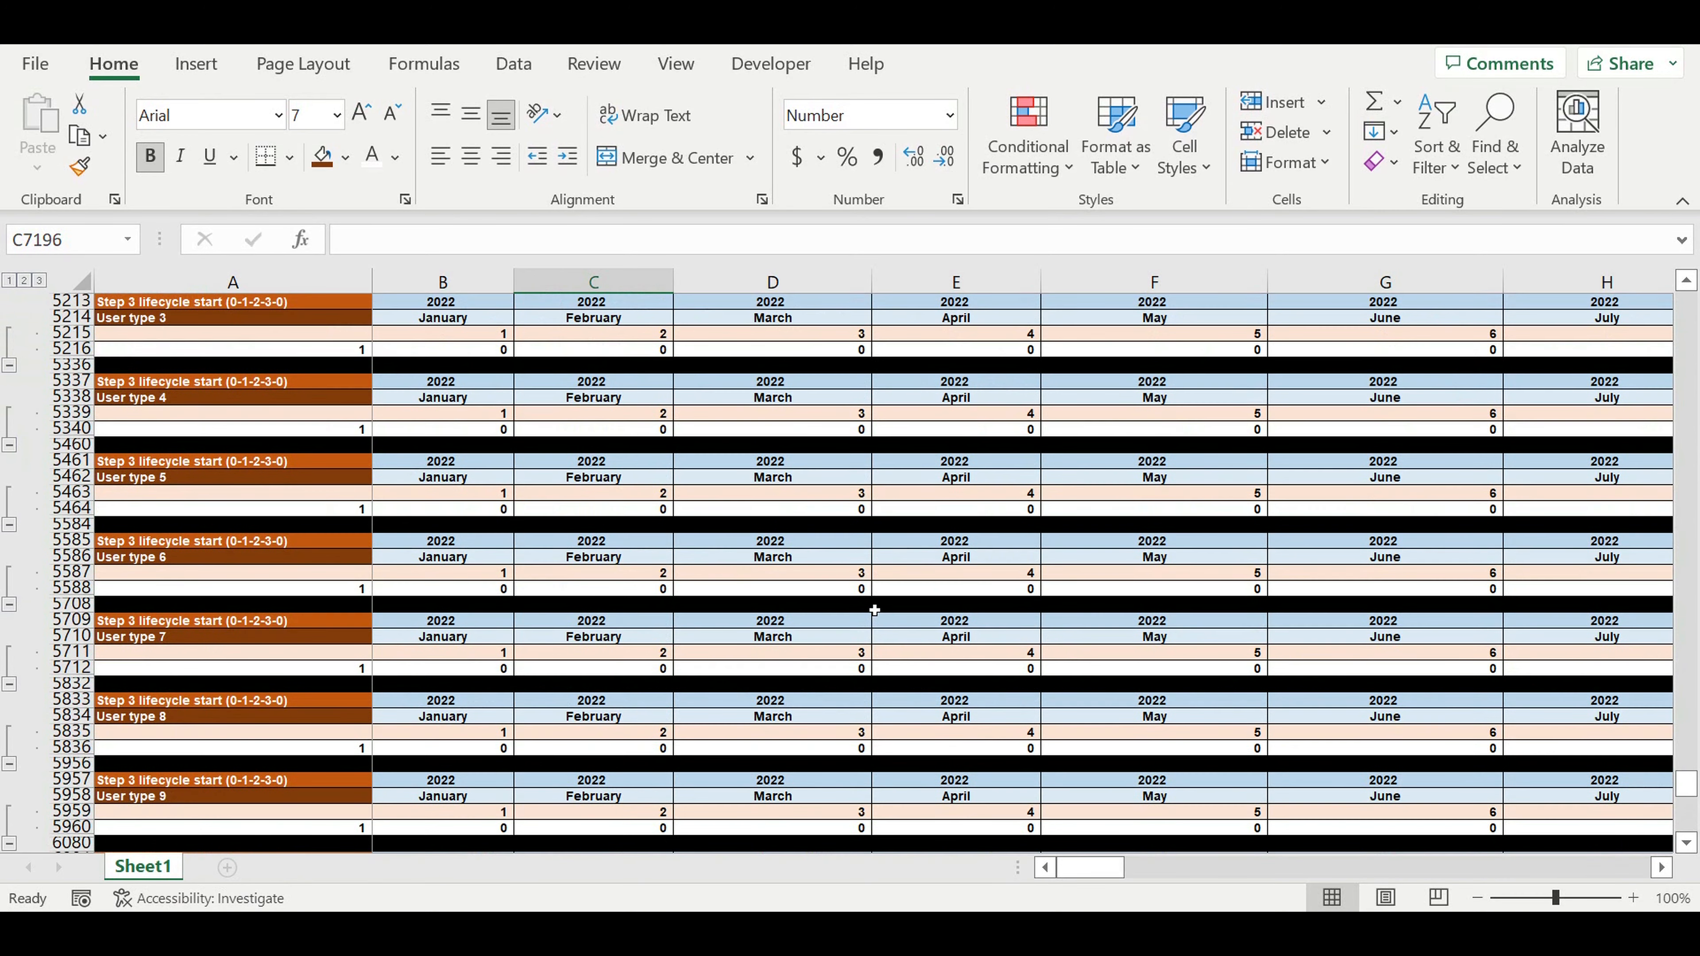
{"action": "scroll", "coordinate": [916, 599], "scroll_direction": "up", "scroll_amount": 3}
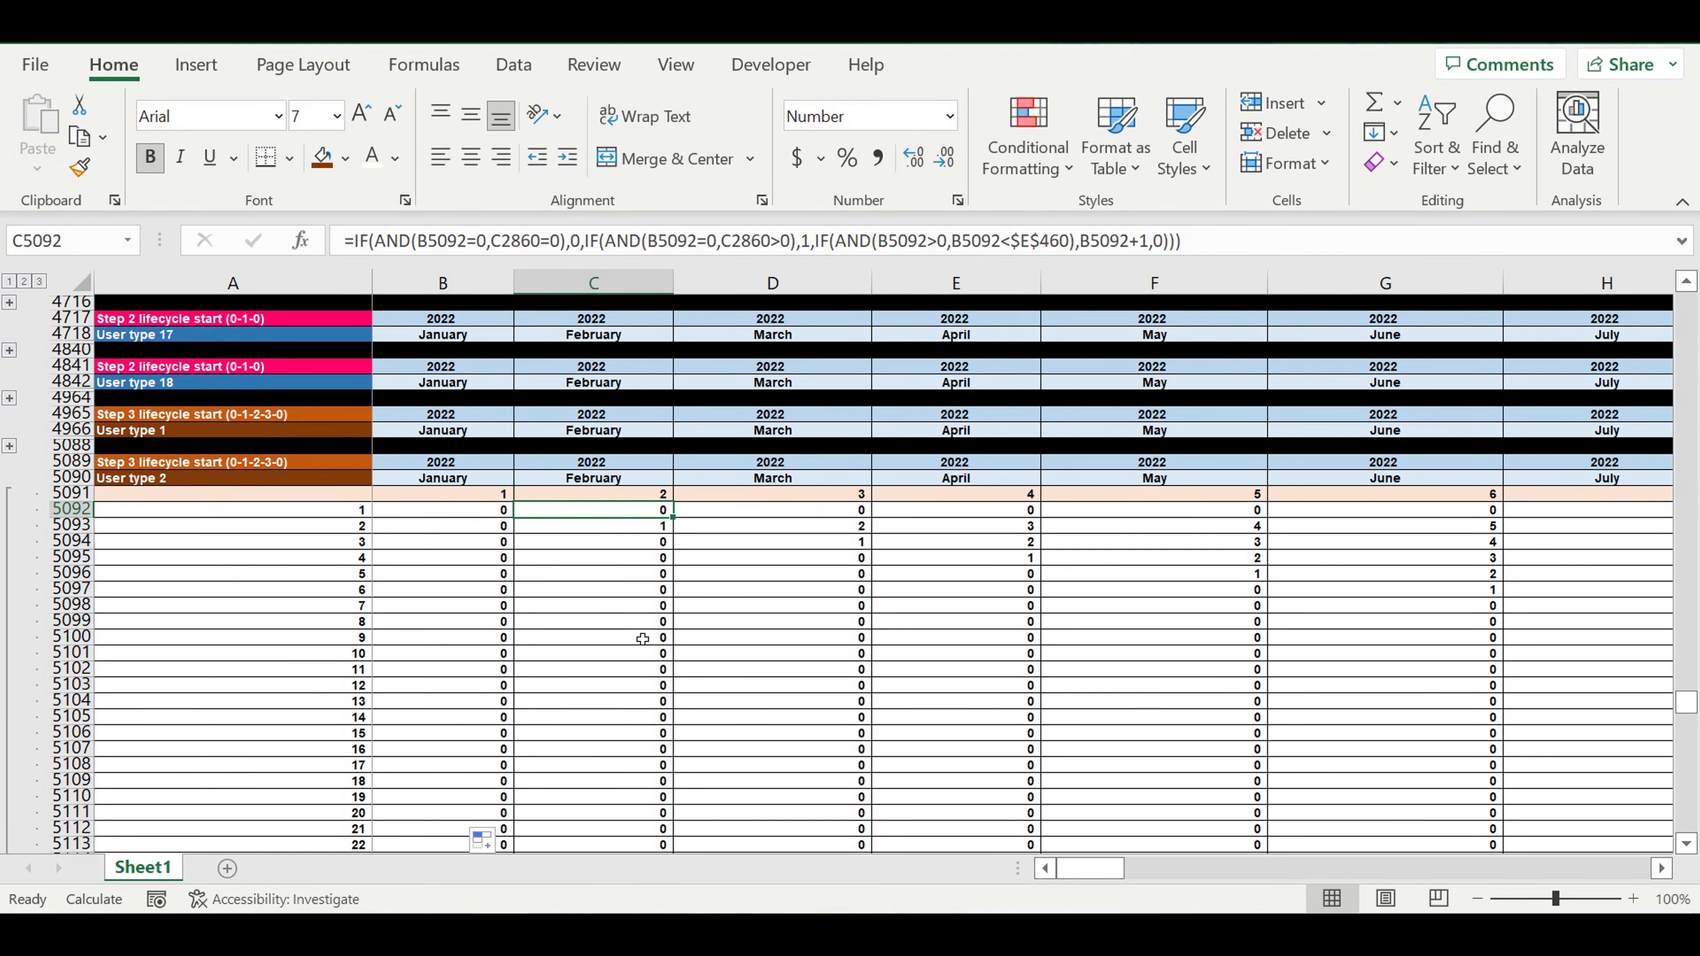
{"action": "left_click", "coordinate": [643, 640]}
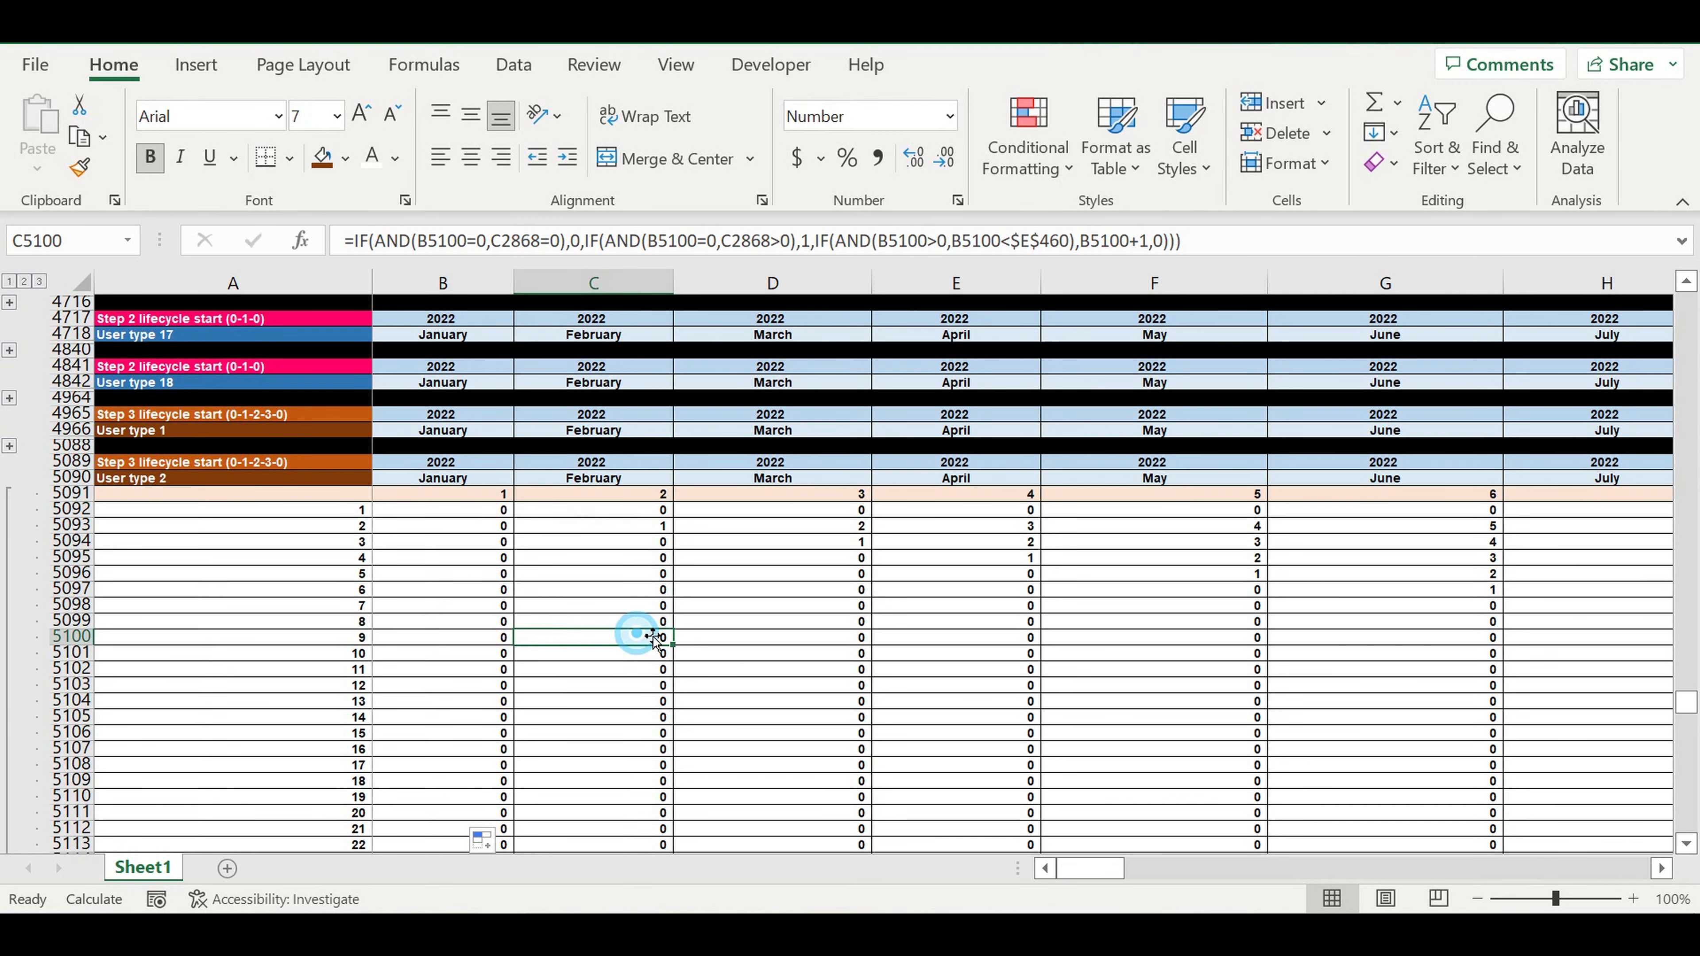
{"action": "left_click", "coordinate": [618, 515]}
{"action": "left_click_drag", "start_coordinate": [681, 525], "coordinate": [1490, 781]}
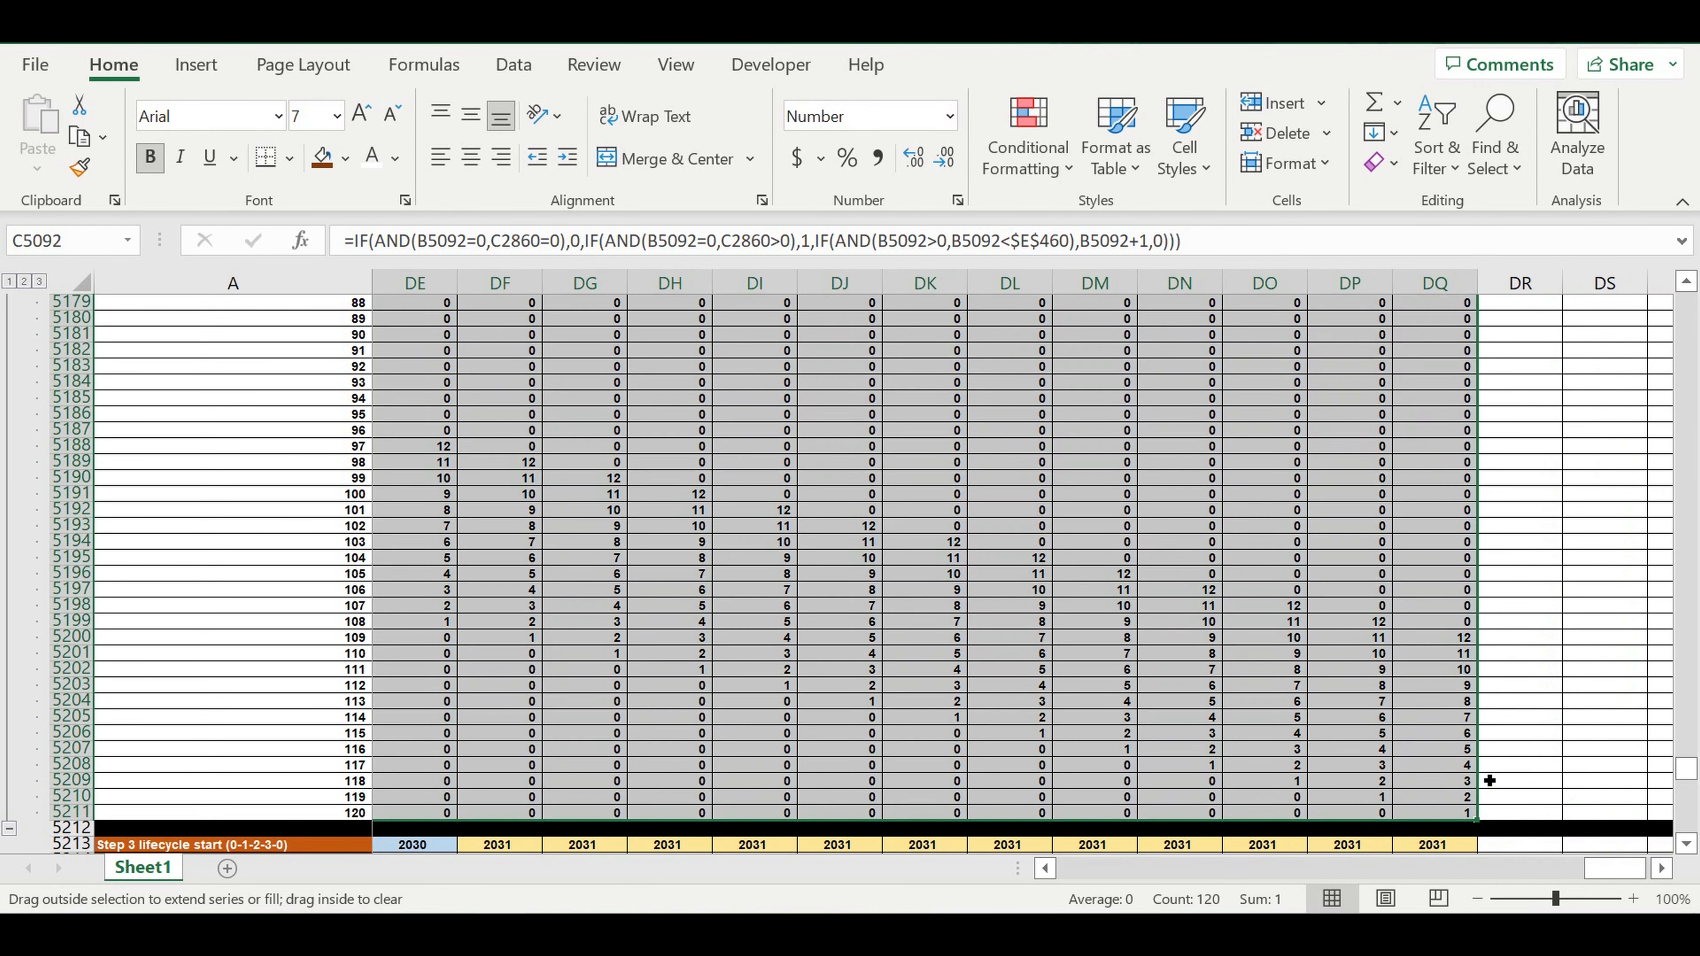
Collapse the row group of the filled User type 2 Step 3 block.
{"action": "left_click", "coordinate": [1068, 606]}
{"action": "left_click_drag", "start_coordinate": [1613, 868], "coordinate": [576, 850]}
{"action": "scroll", "coordinate": [435, 677], "scroll_direction": "down", "scroll_amount": 4}
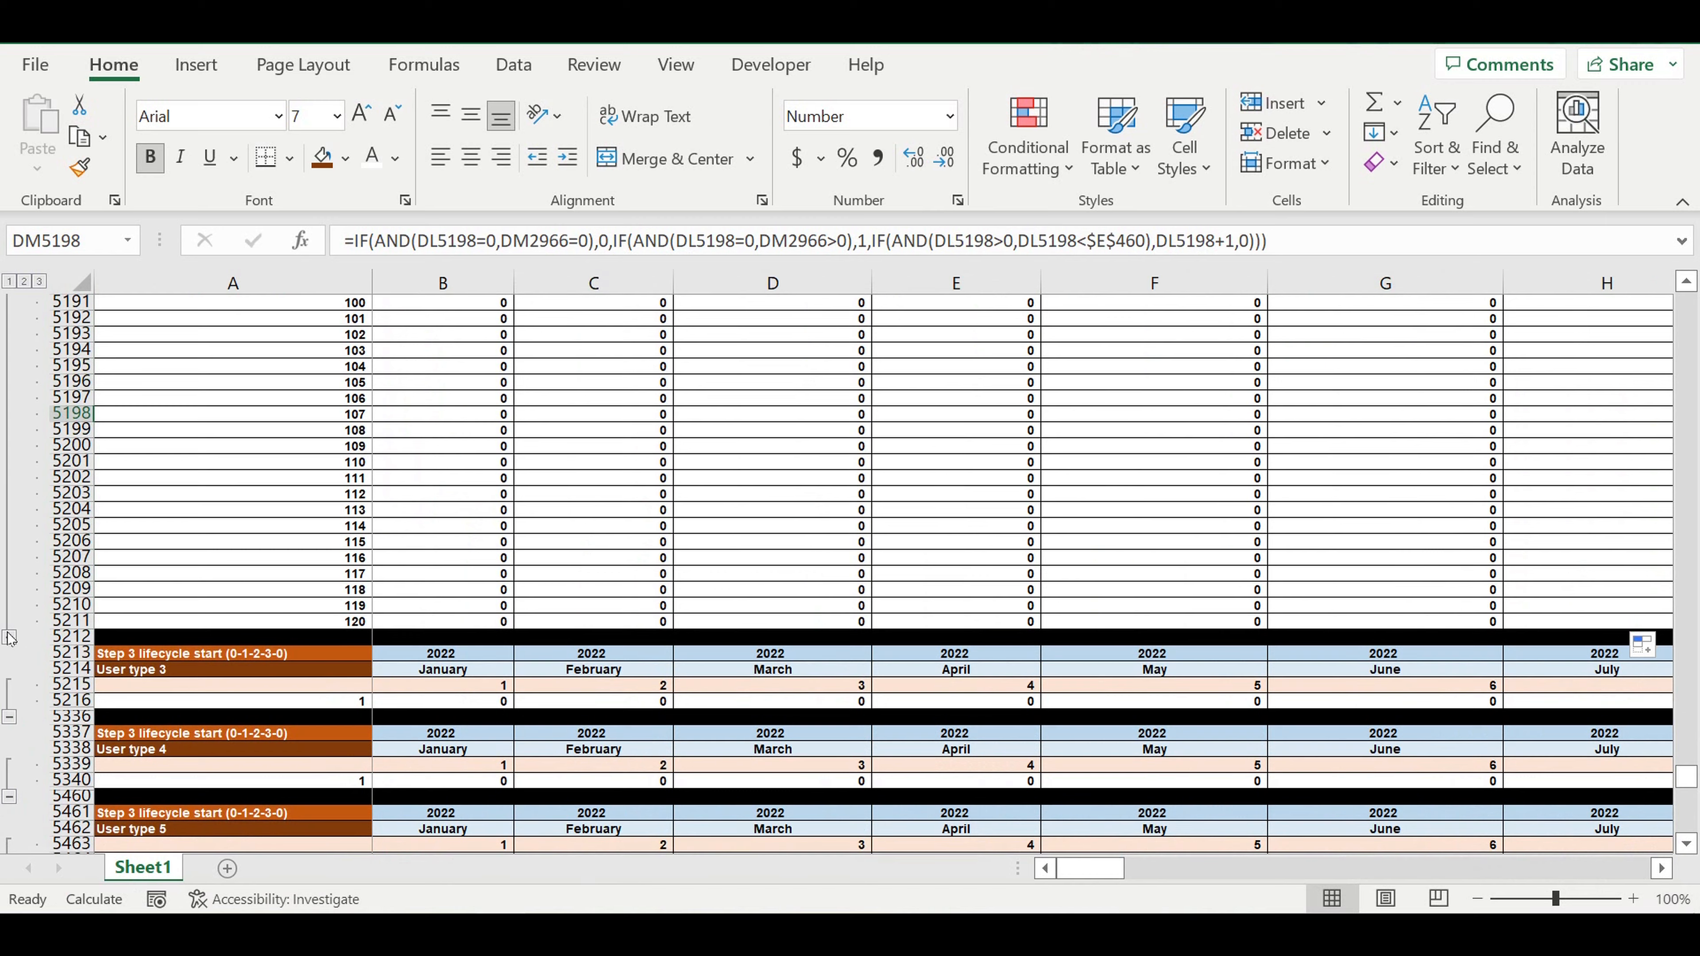
{"action": "left_click", "coordinate": [9, 638]}
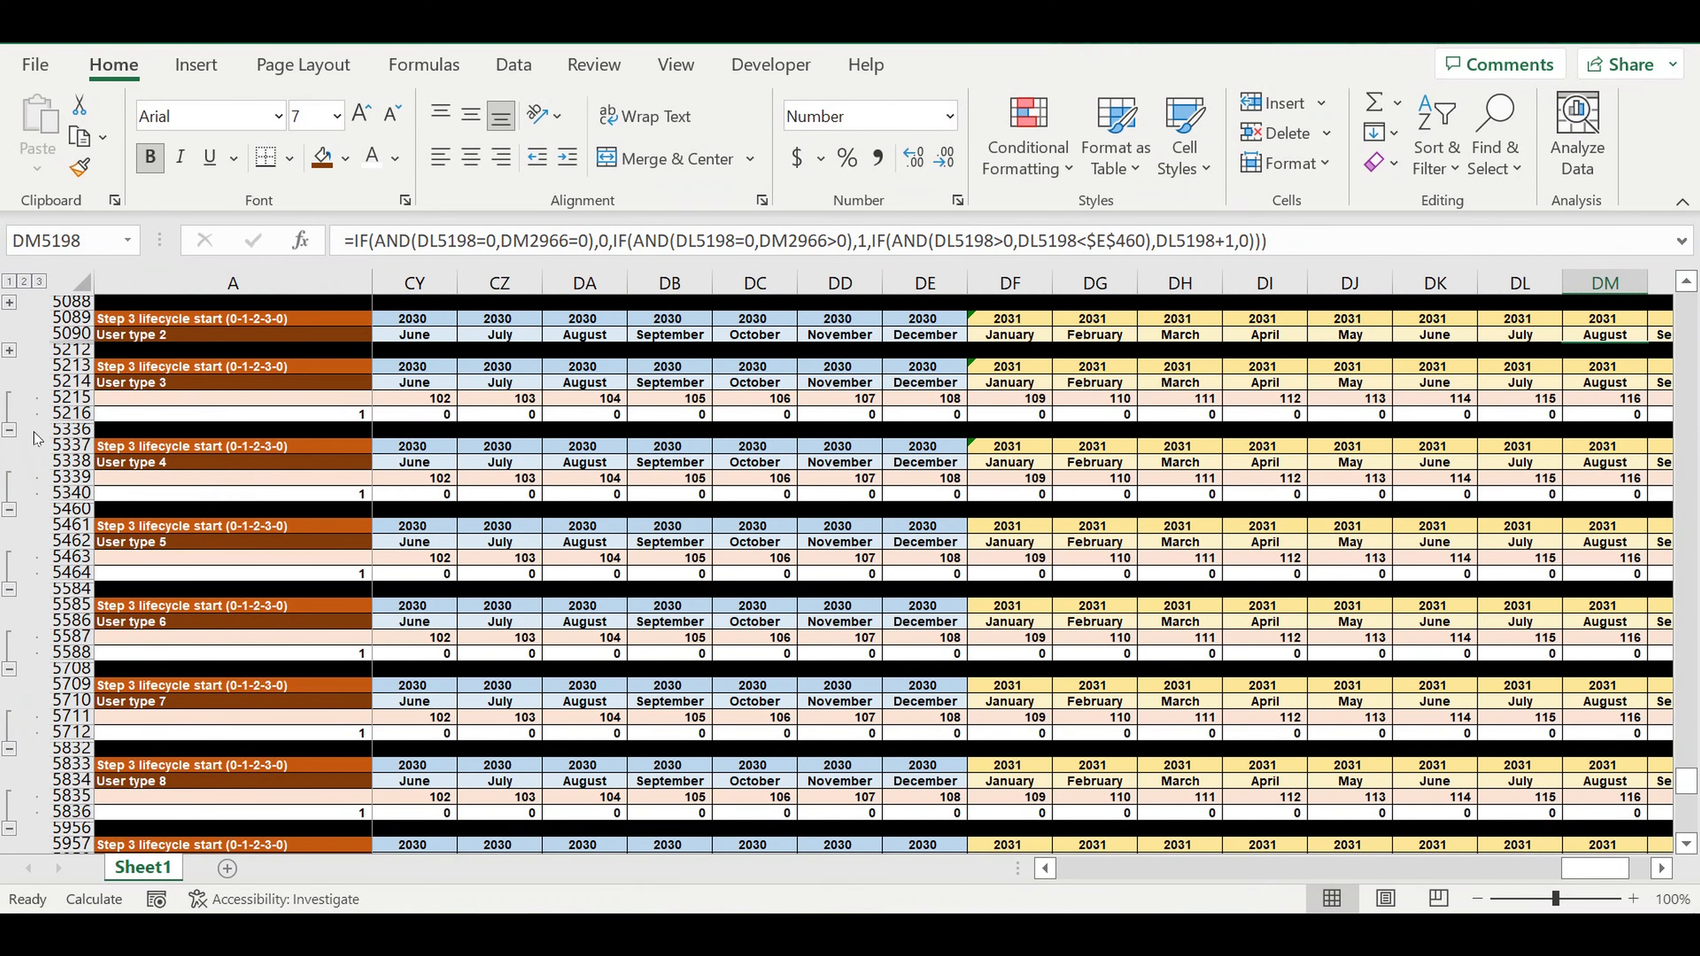
Unhide the hidden rows of the Step 3 blocks for User types 3 to 18, from row 5216 to row 7198.
{"action": "left_click", "coordinate": [77, 422]}
{"action": "left_click", "coordinate": [82, 419]}
{"action": "left_click_drag", "start_coordinate": [74, 413], "coordinate": [83, 849]}
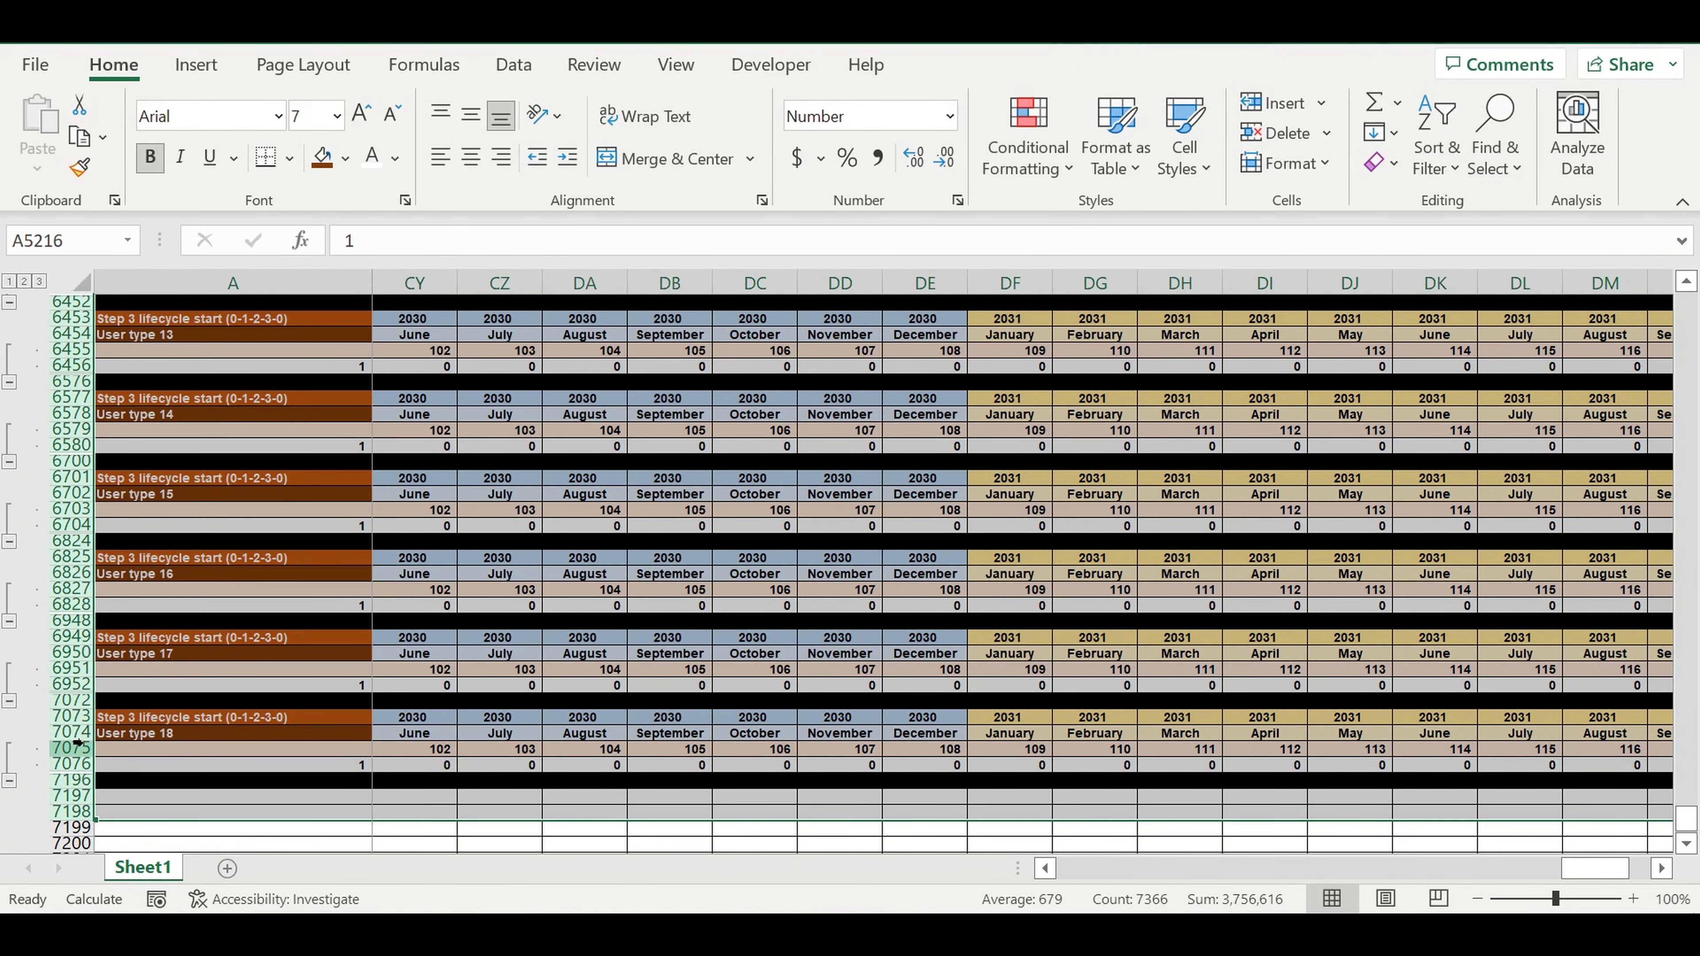
{"action": "left_click_drag", "start_coordinate": [87, 700], "coordinate": [87, 700]}
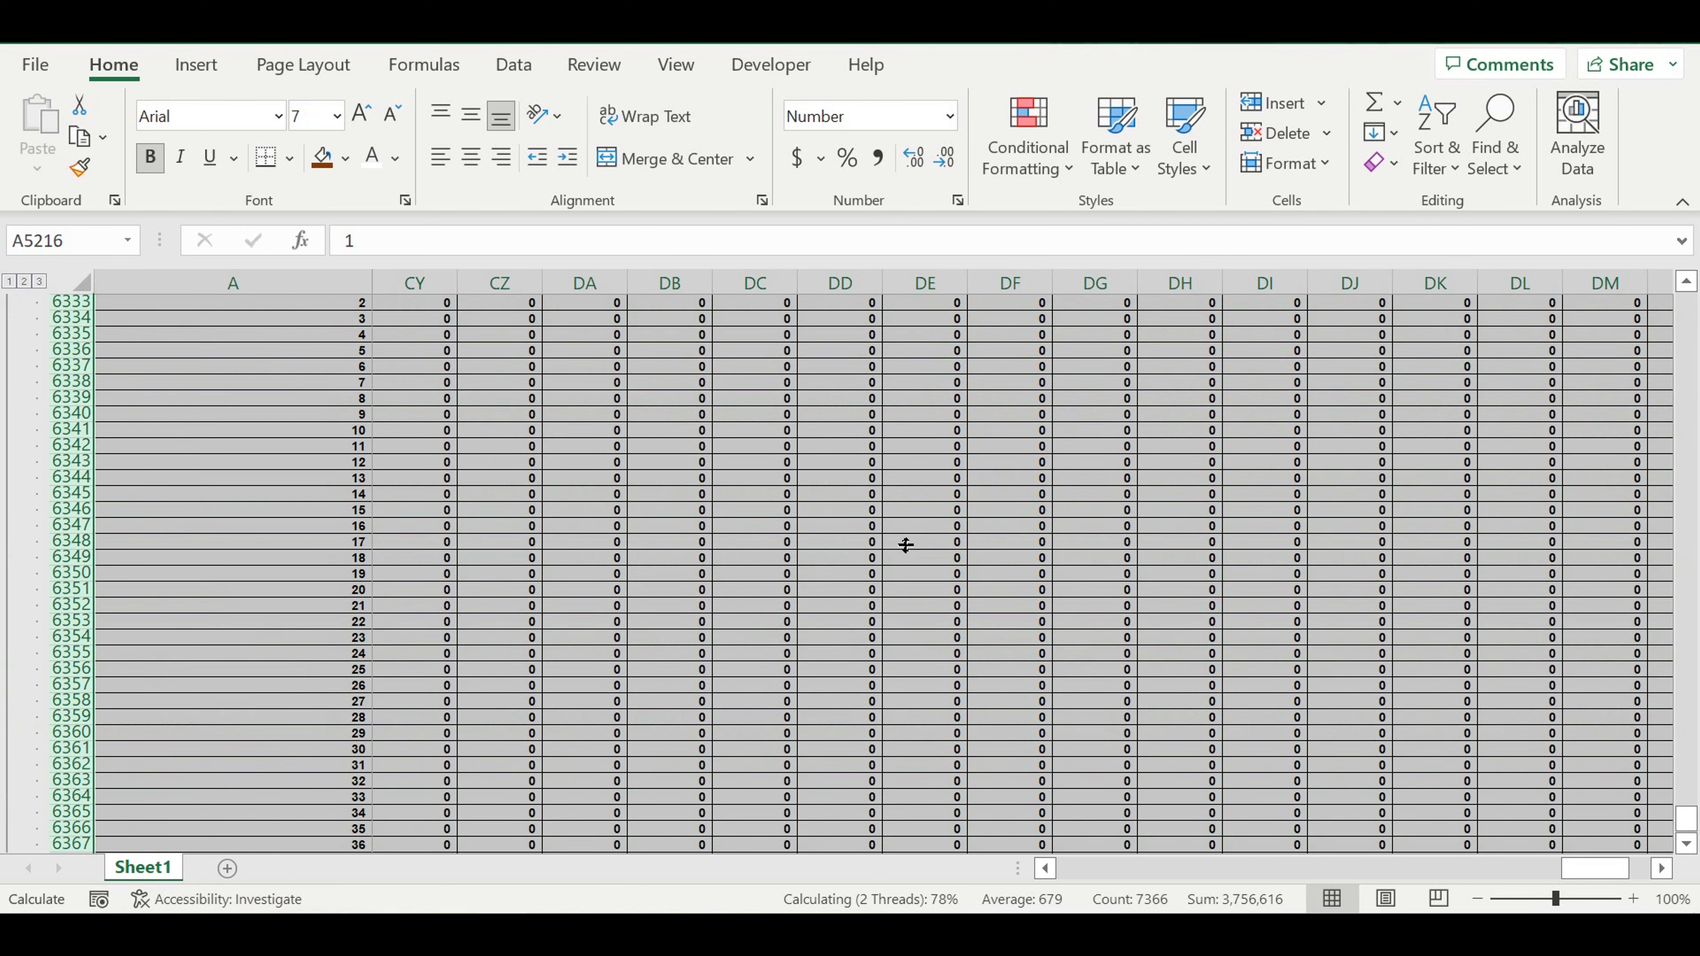
{"action": "left_click", "coordinate": [897, 480]}
Fill the User type 3 Step 3 formula from C5216 down to row 5335 and across to column DQ.
{"action": "left_click_drag", "start_coordinate": [1605, 866], "coordinate": [1091, 868]}
{"action": "left_click_drag", "start_coordinate": [1689, 644], "coordinate": [1696, 368]}
{"action": "scroll", "coordinate": [698, 606], "scroll_direction": "down", "scroll_amount": 20}
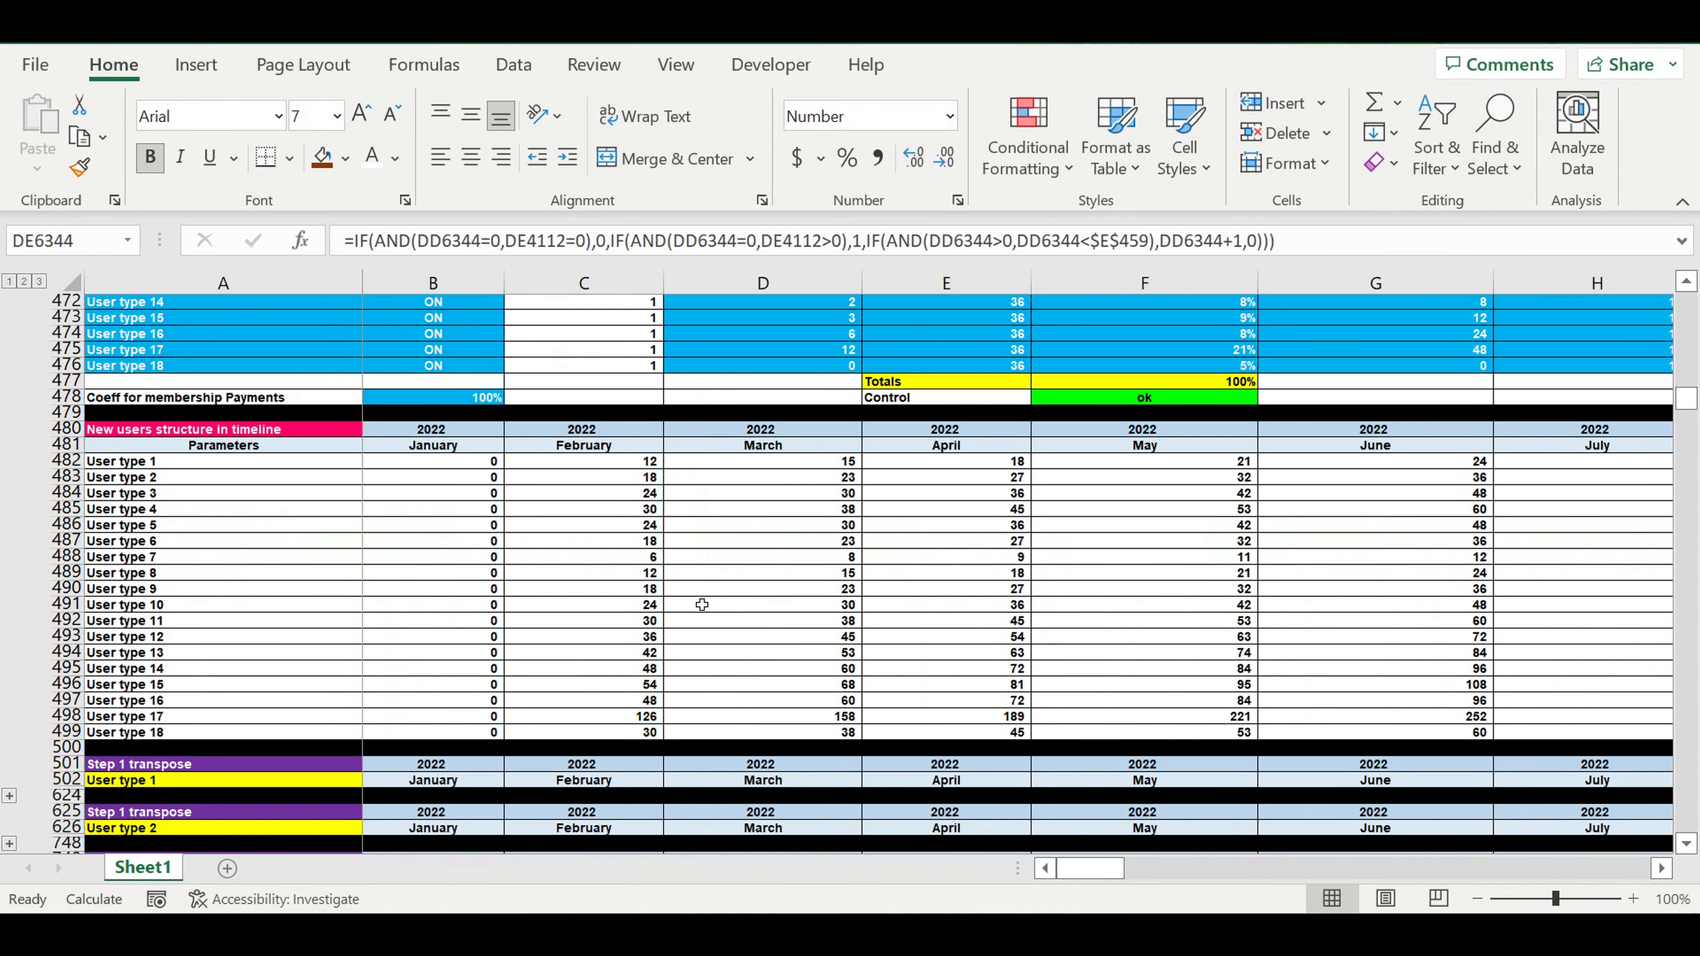
{"action": "scroll", "coordinate": [701, 642], "scroll_direction": "down", "scroll_amount": 20}
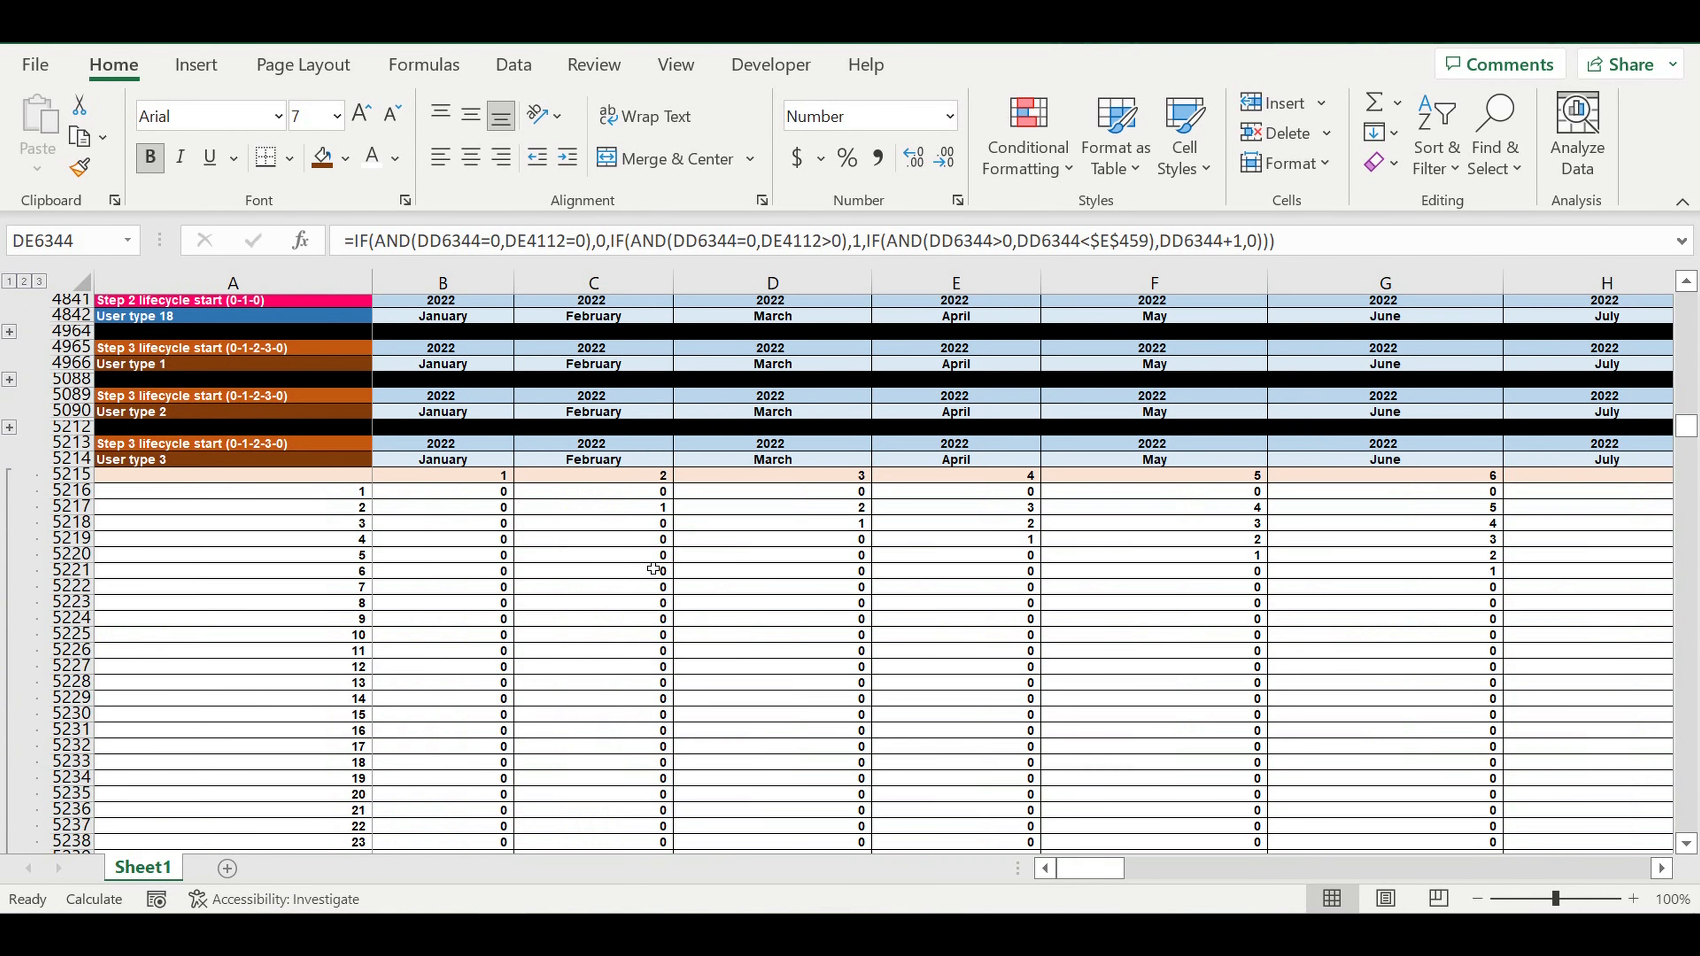
{"action": "left_click", "coordinate": [618, 494]}
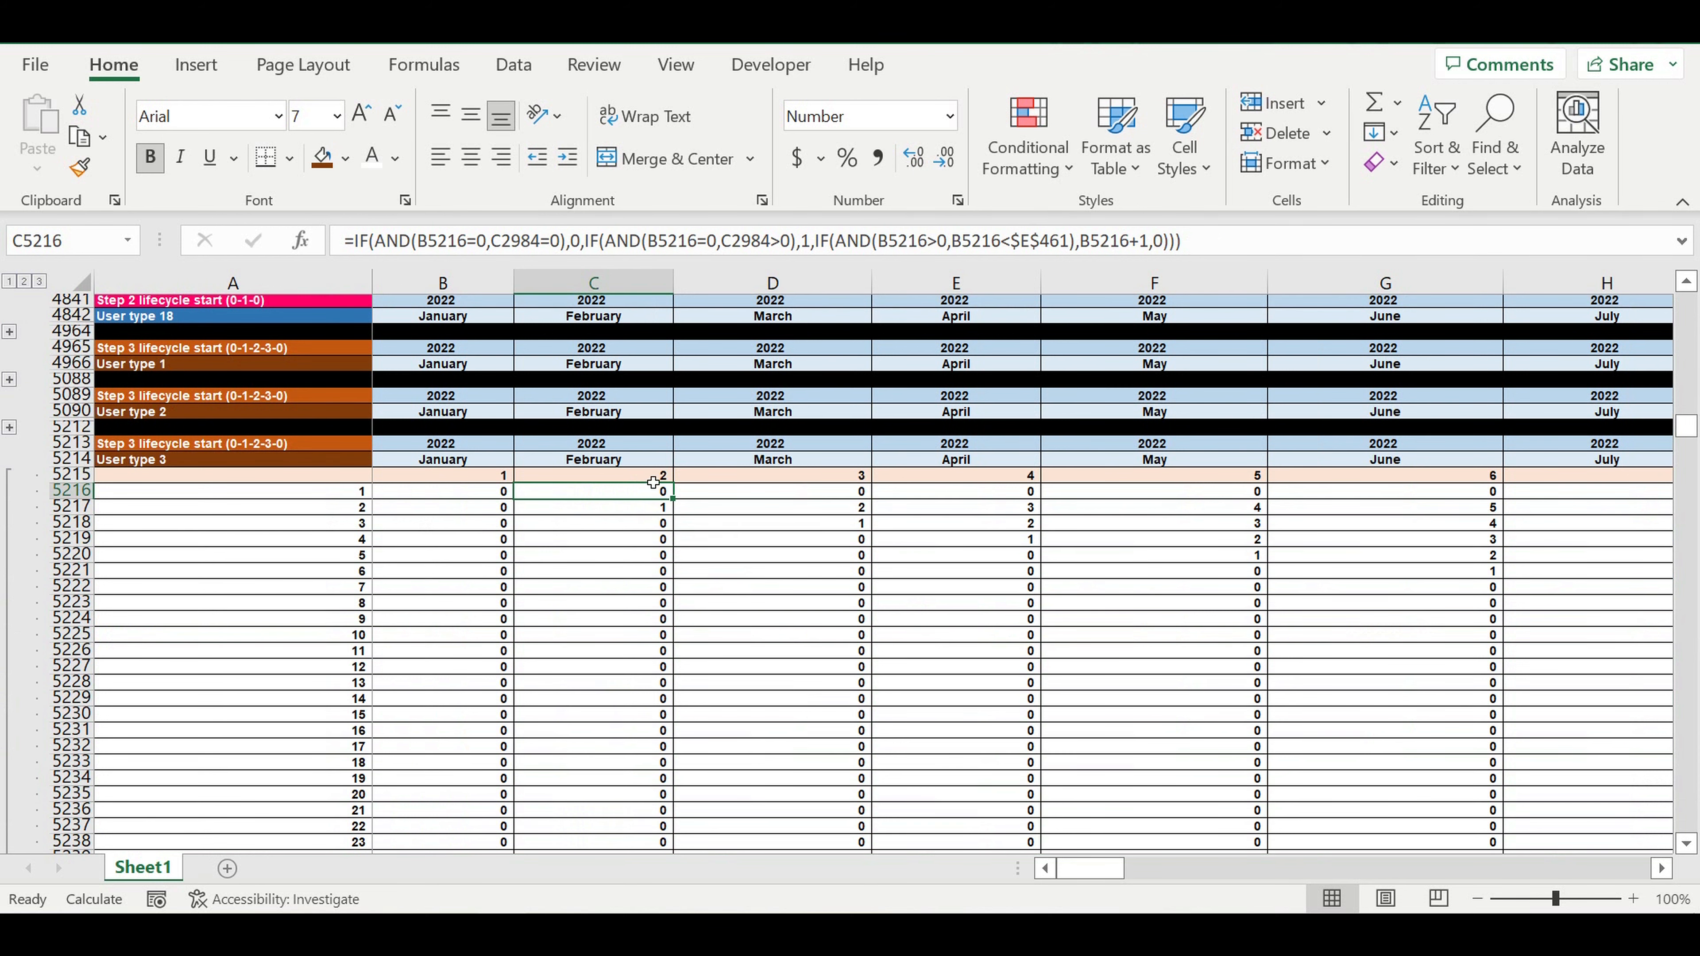
{"action": "mouse_move", "coordinate": [678, 507]}
{"action": "left_mouse_down"}
{"action": "mouse_move", "coordinate": [664, 494]}
{"action": "mouse_move", "coordinate": [689, 855]}
{"action": "mouse_move", "coordinate": [673, 806]}
{"action": "mouse_move", "coordinate": [1653, 818]}
{"action": "mouse_move", "coordinate": [1396, 819]}
{"action": "mouse_move", "coordinate": [1653, 818]}
{"action": "mouse_move", "coordinate": [1562, 819]}
{"action": "mouse_move", "coordinate": [1653, 818]}
{"action": "mouse_move", "coordinate": [1634, 864]}
{"action": "mouse_move", "coordinate": [1479, 779]}
{"action": "left_mouse_up"}
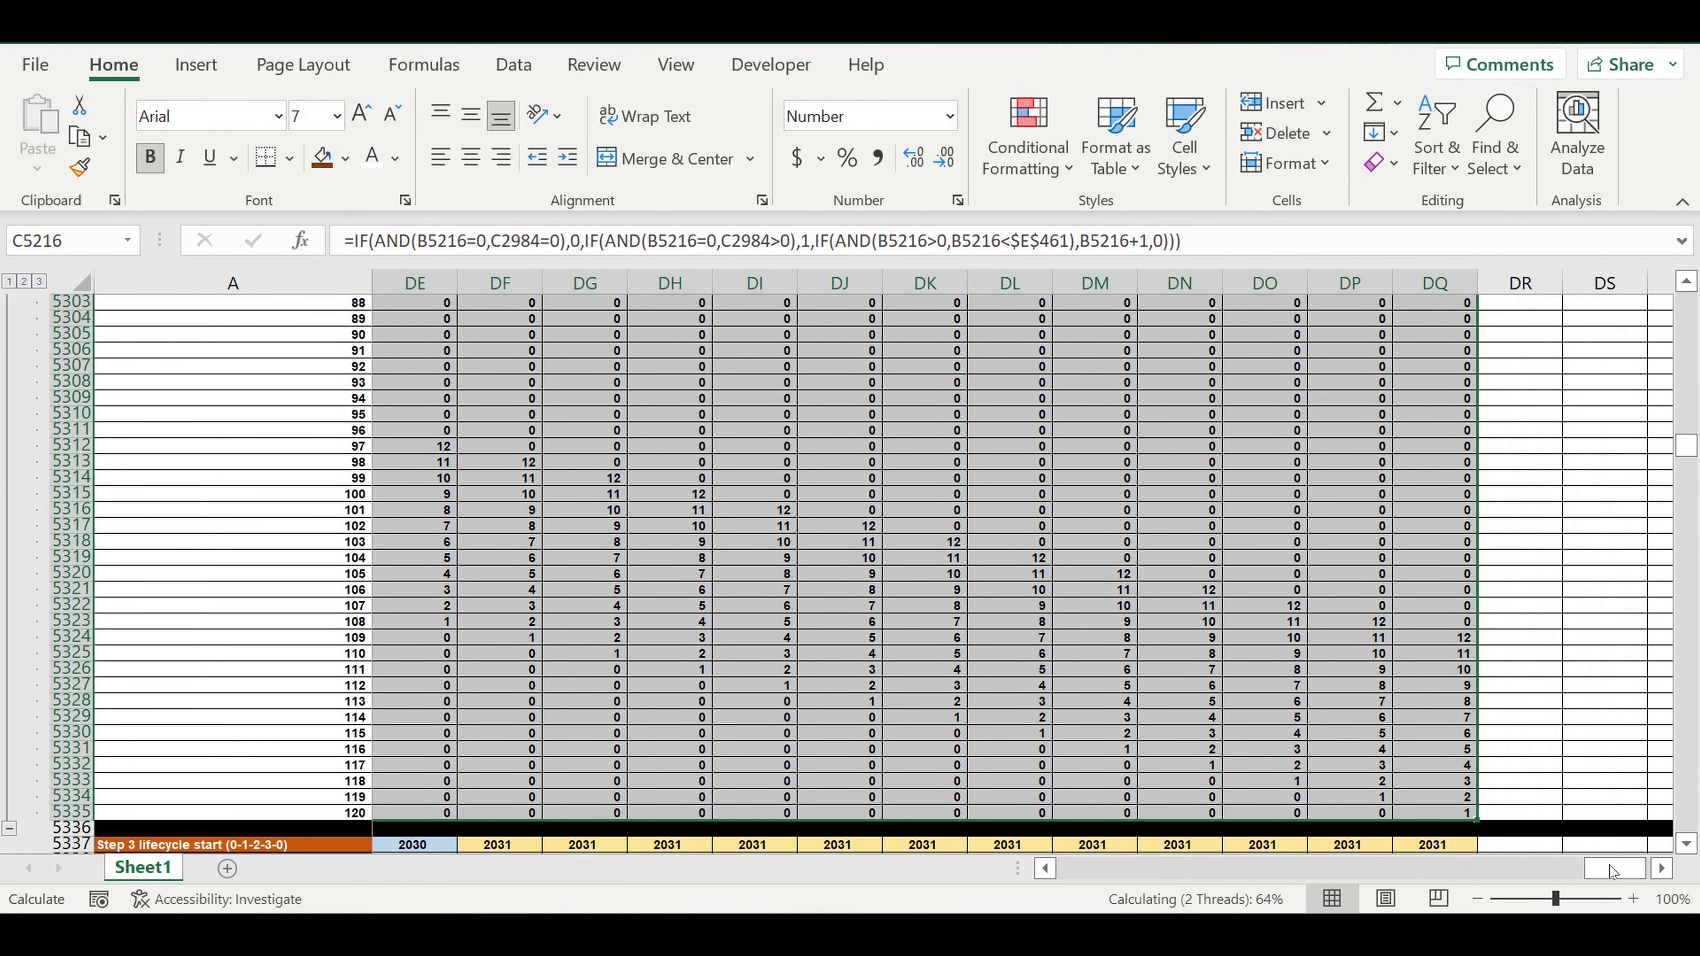
Fill the User type 4 Step 3 formula from C5340 down to row 5459 and across to column DQ.
{"action": "scroll", "coordinate": [659, 829], "scroll_direction": "left", "scroll_amount": 20}
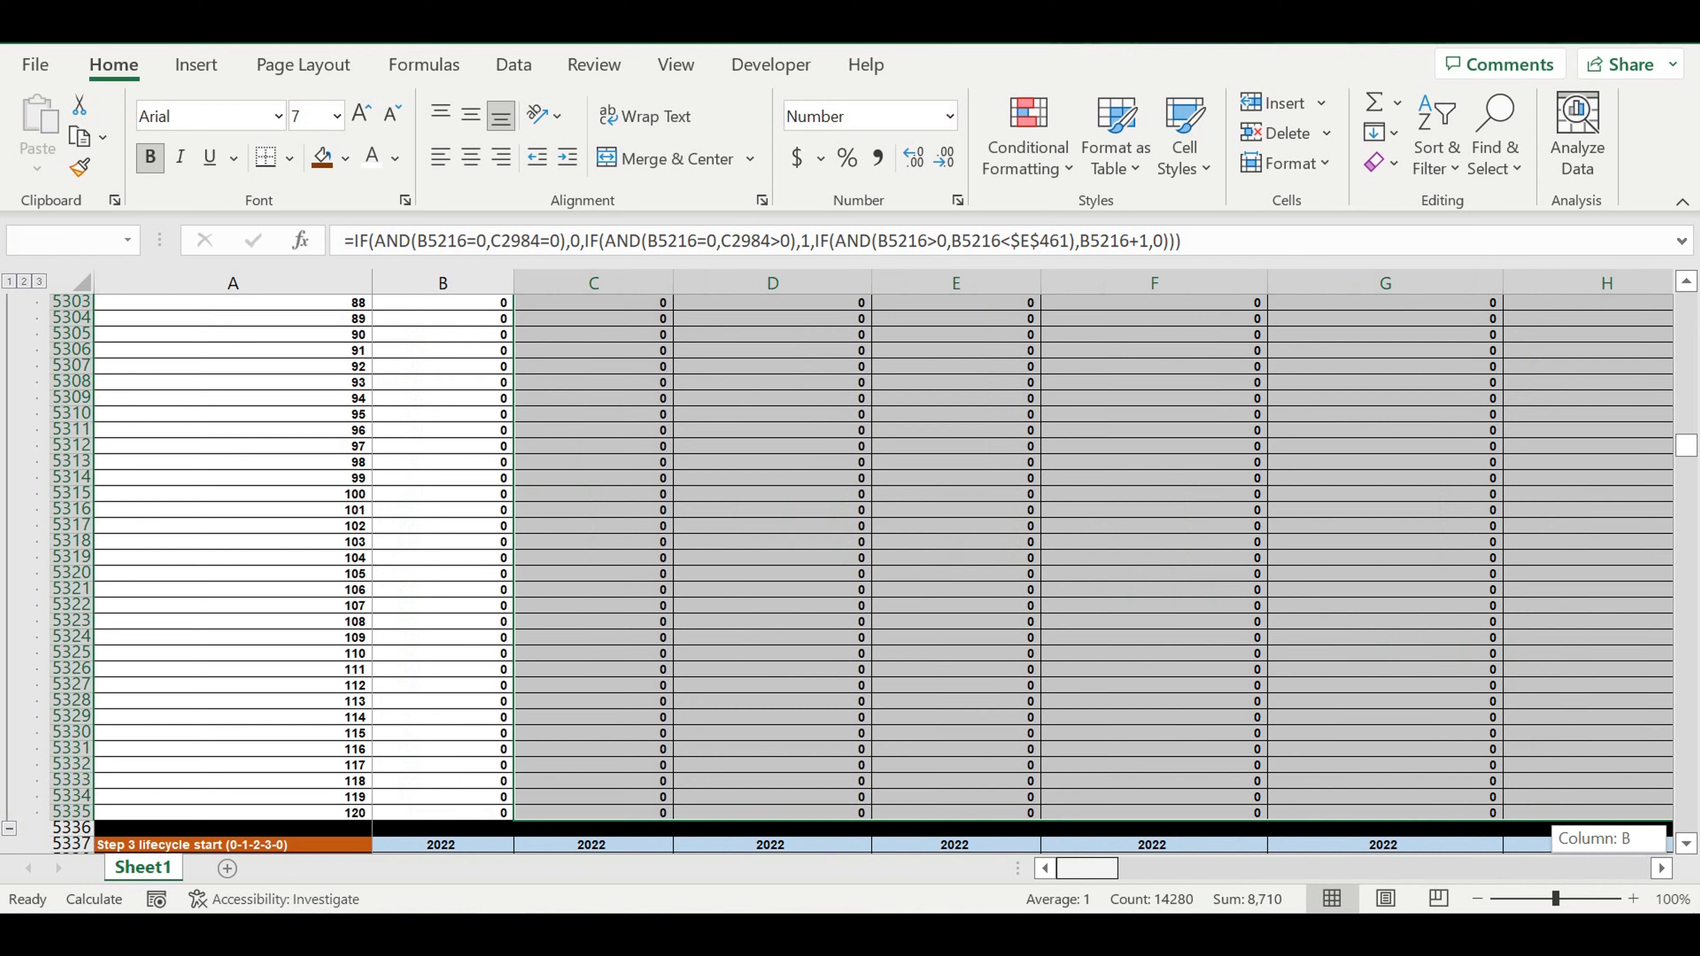
{"action": "scroll", "coordinate": [644, 737], "scroll_direction": "down", "scroll_amount": 5}
{"action": "left_click", "coordinate": [617, 658]}
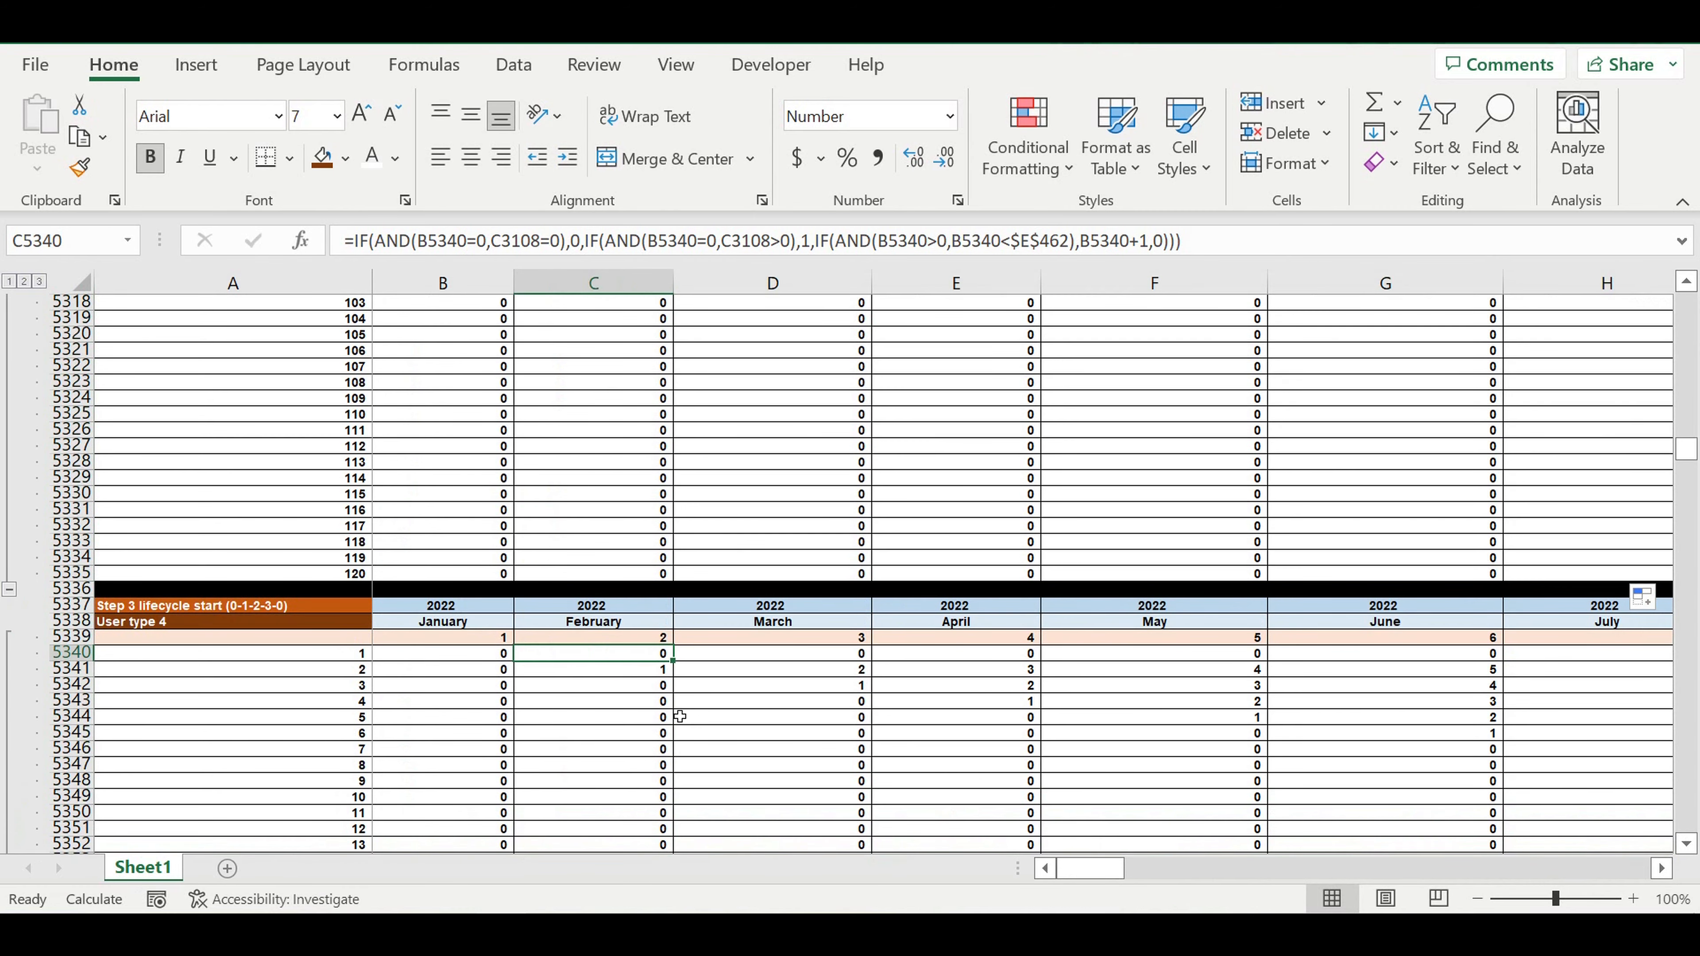
{"action": "mouse_move", "coordinate": [681, 670]}
{"action": "left_mouse_down"}
{"action": "mouse_move", "coordinate": [653, 870]}
{"action": "mouse_move", "coordinate": [656, 815]}
{"action": "mouse_move", "coordinate": [671, 818]}
{"action": "left_mouse_up"}
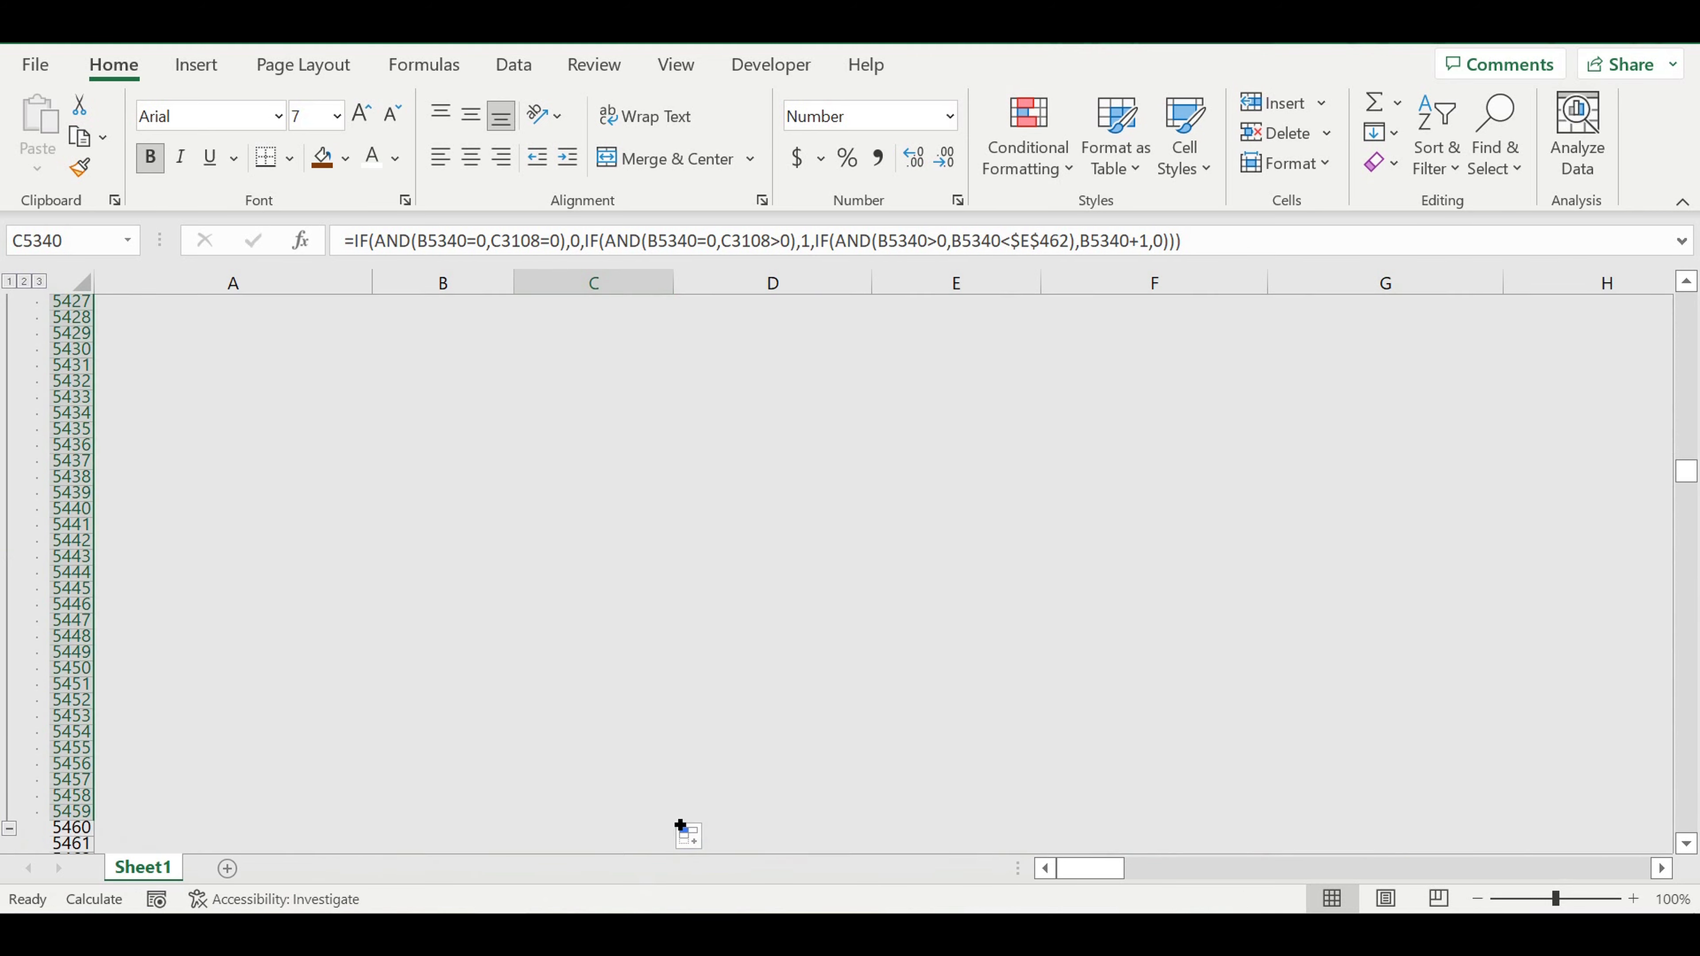
{"action": "left_click_drag", "start_coordinate": [671, 818], "coordinate": [1581, 818]}
{"action": "mouse_move", "coordinate": [1617, 719]}
{"action": "left_mouse_down"}
{"action": "mouse_move", "coordinate": [1459, 733]}
{"action": "mouse_move", "coordinate": [1469, 750]}
{"action": "left_mouse_up"}
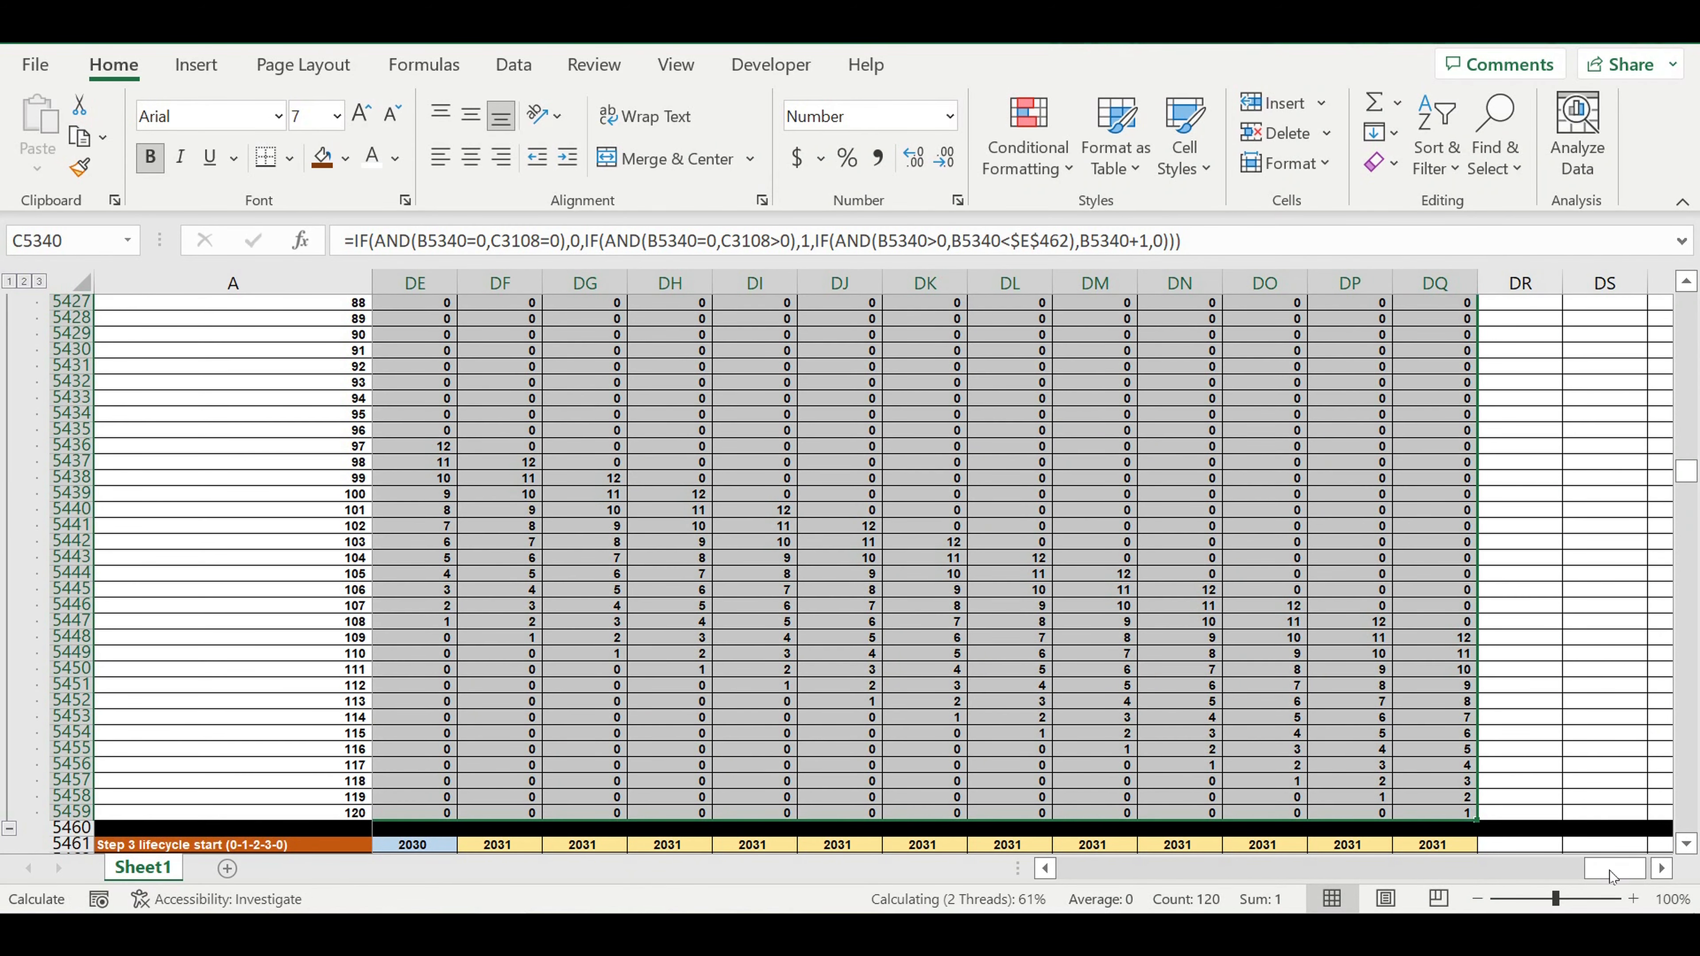
Fill the User type 5 Step 3 formula from C5464 down to row 5583 and across to column DQ.
{"action": "left_click_drag", "start_coordinate": [1609, 870], "coordinate": [1070, 869]}
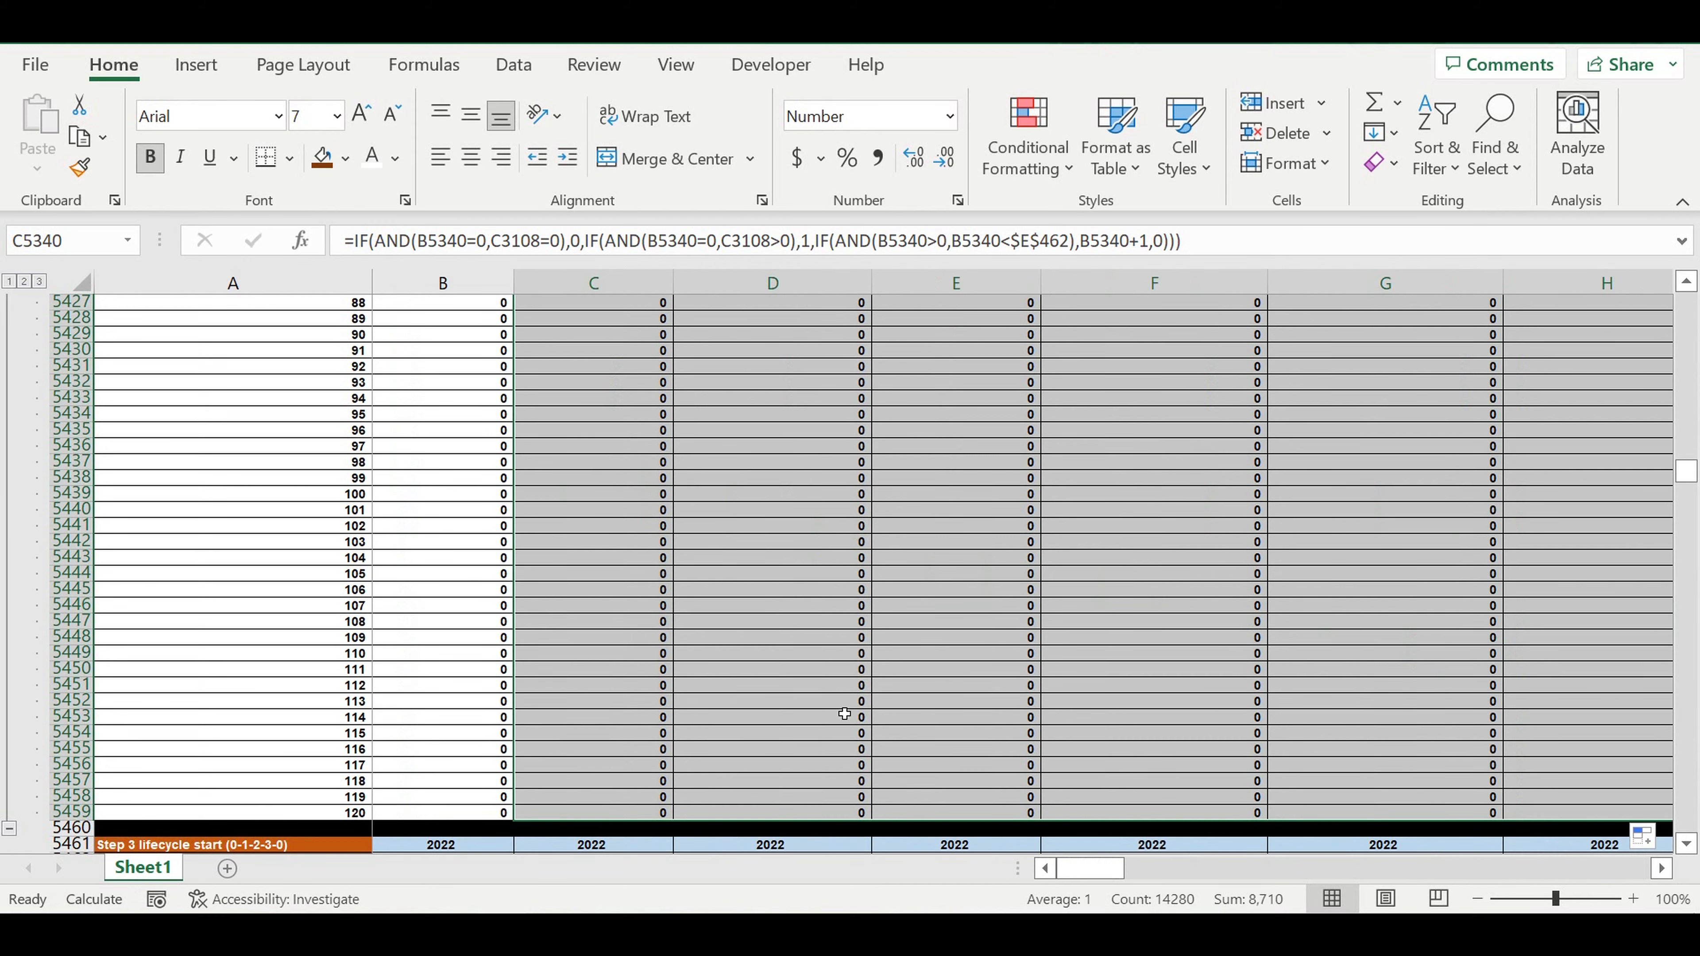
{"action": "scroll", "coordinate": [842, 711], "scroll_direction": "down", "scroll_amount": 10}
{"action": "left_click", "coordinate": [618, 416]}
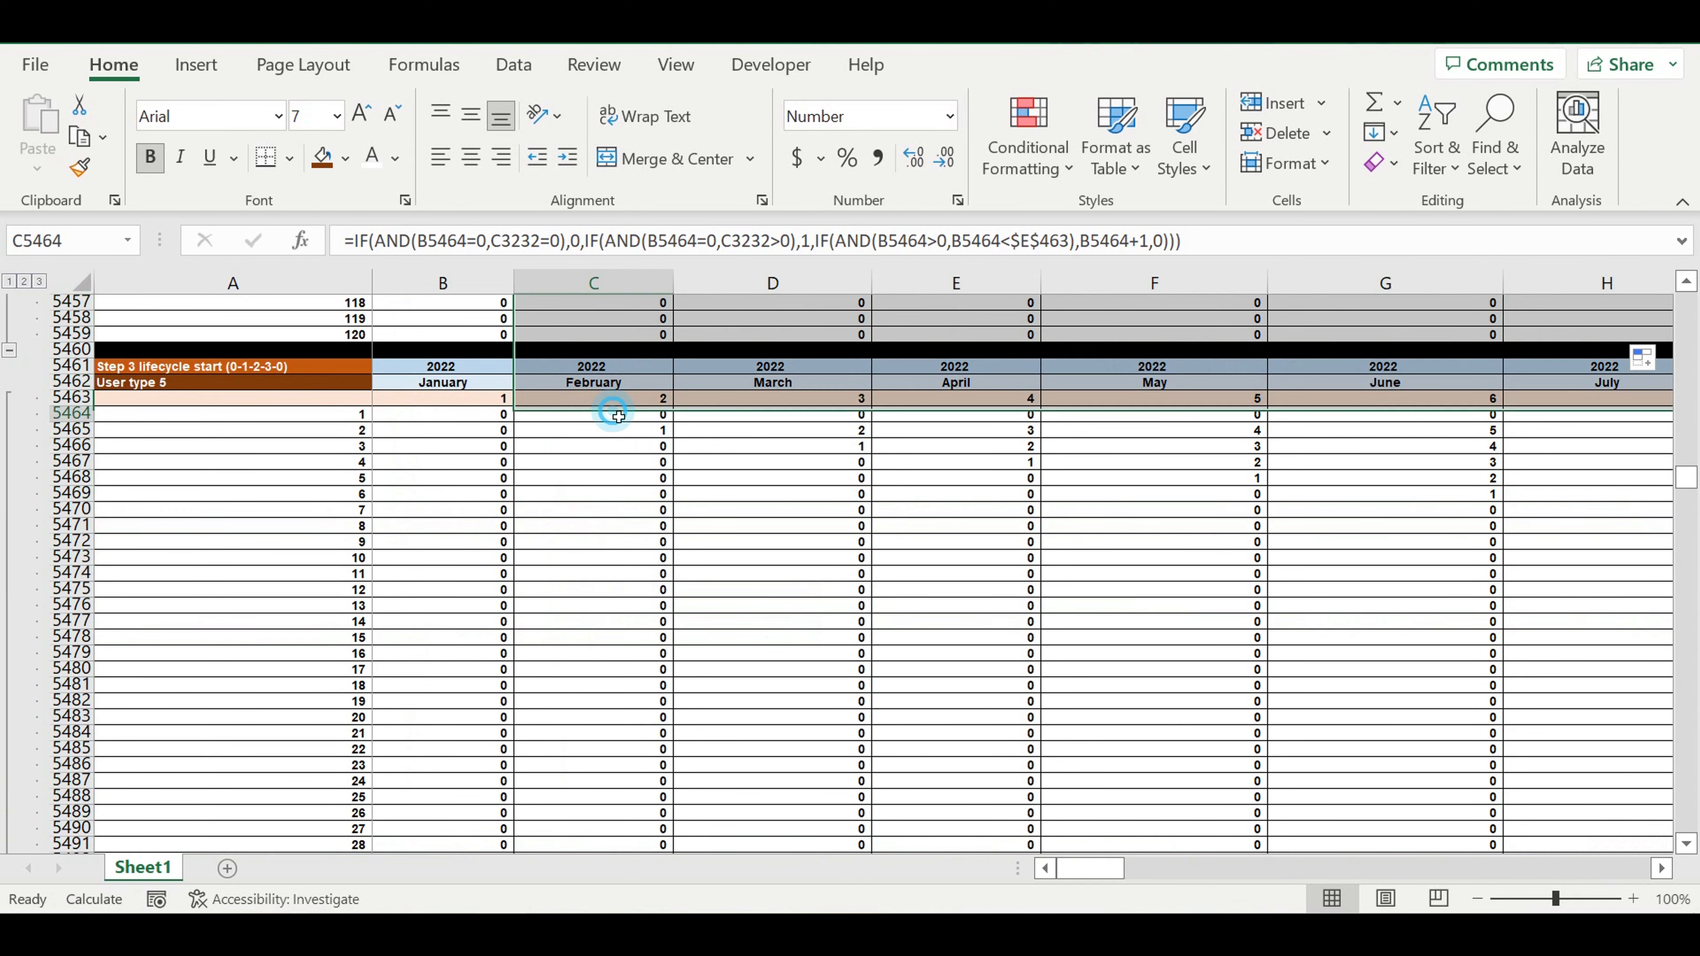
{"action": "mouse_move", "coordinate": [669, 422]}
{"action": "left_mouse_down"}
{"action": "mouse_move", "coordinate": [669, 847]}
{"action": "mouse_move", "coordinate": [721, 816]}
{"action": "mouse_move", "coordinate": [721, 793]}
{"action": "mouse_move", "coordinate": [700, 823]}
{"action": "mouse_move", "coordinate": [1683, 814]}
{"action": "mouse_move", "coordinate": [1663, 615]}
{"action": "mouse_move", "coordinate": [1664, 634]}
{"action": "mouse_move", "coordinate": [1587, 685]}
{"action": "mouse_move", "coordinate": [1675, 721]}
{"action": "mouse_move", "coordinate": [1656, 740]}
{"action": "mouse_move", "coordinate": [1395, 743]}
{"action": "left_mouse_up"}
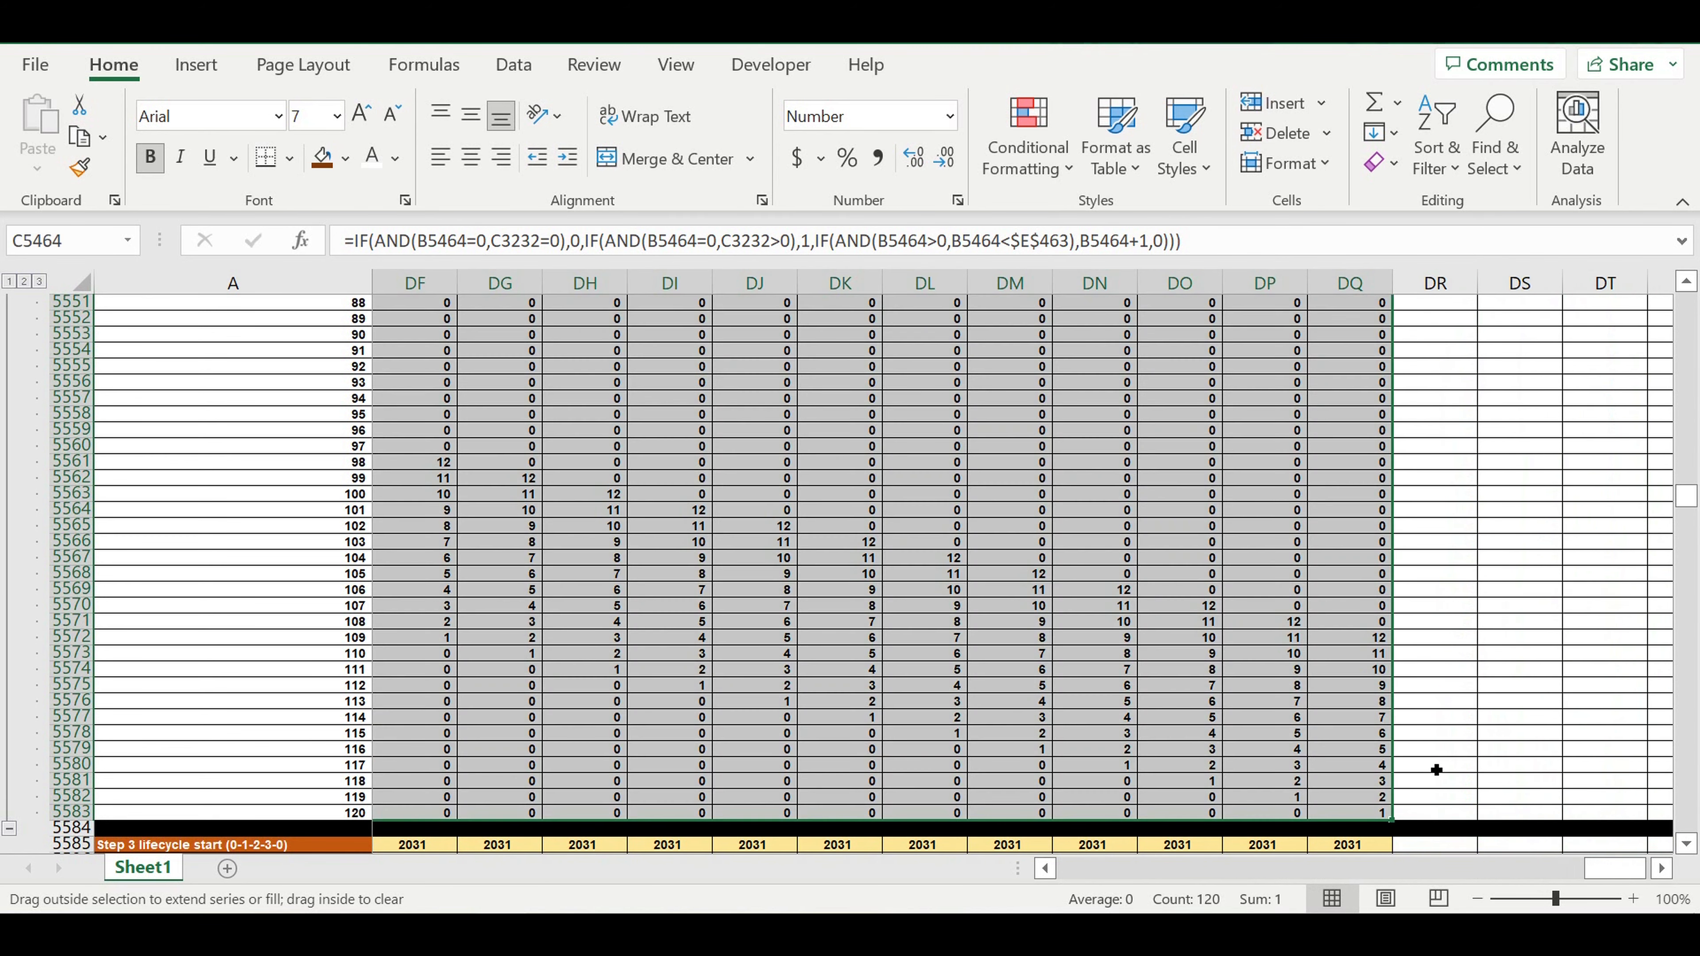
Fill the User type 6 Step 3 formula from C5588 down to row 5707 and across to column DQ.
{"action": "left_click_drag", "start_coordinate": [1602, 873], "coordinate": [766, 804]}
{"action": "scroll", "coordinate": [757, 757], "scroll_direction": "down", "scroll_amount": 5}
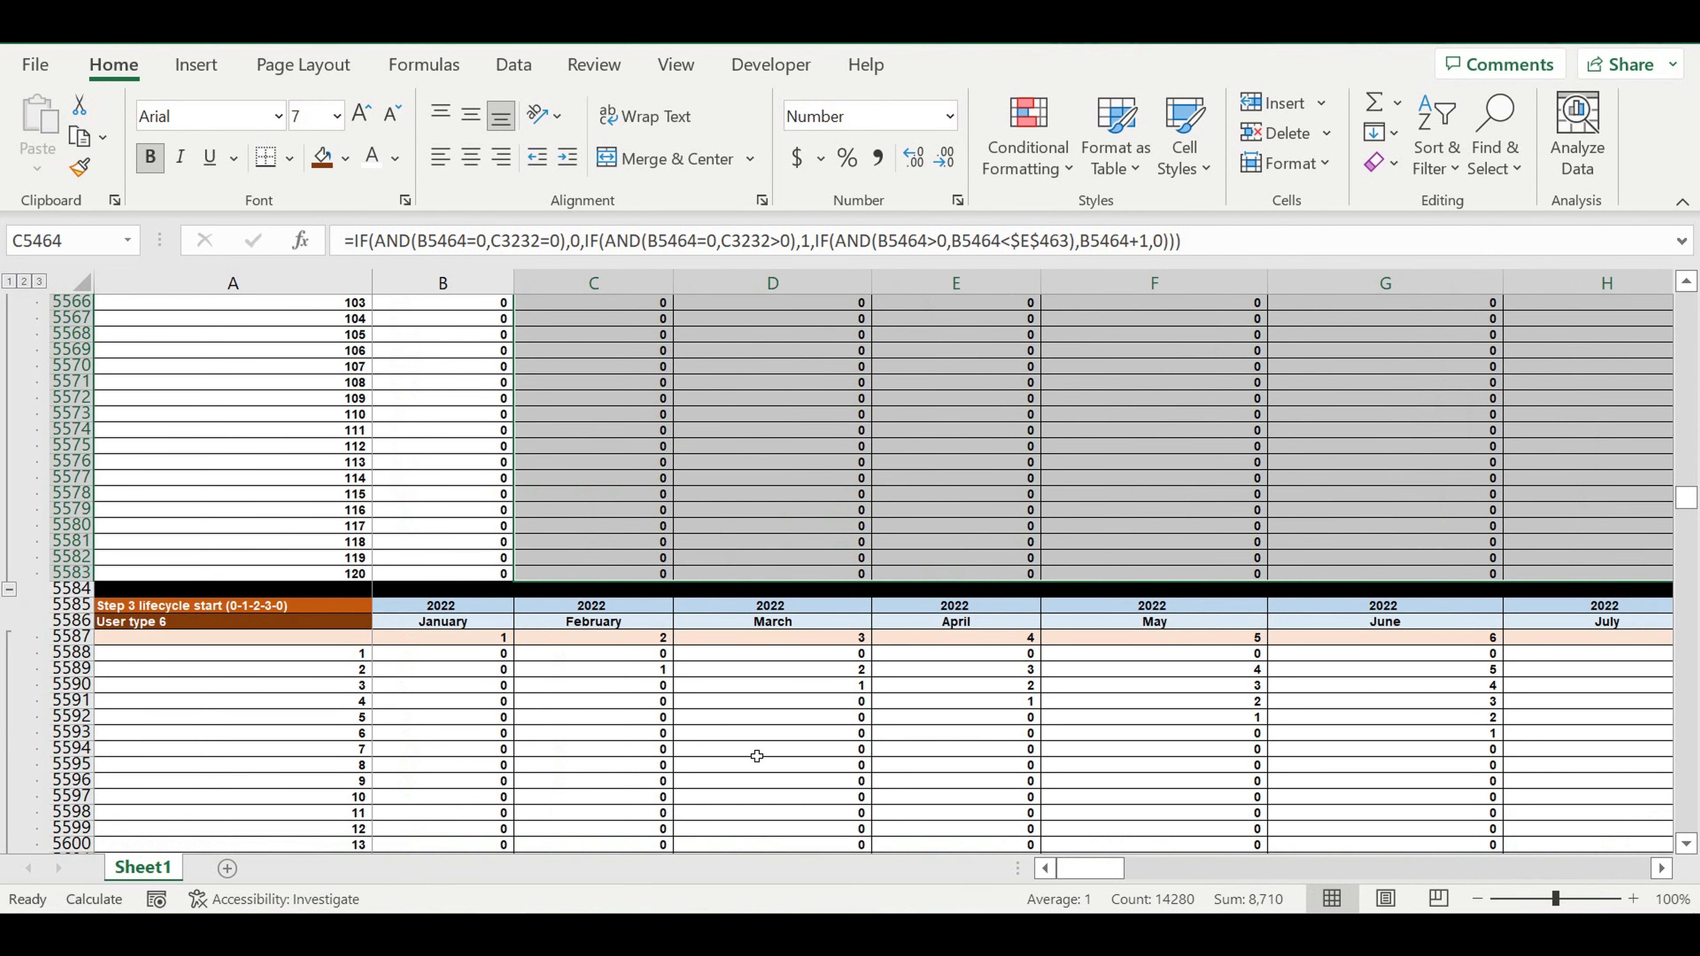
{"action": "left_click", "coordinate": [624, 661]}
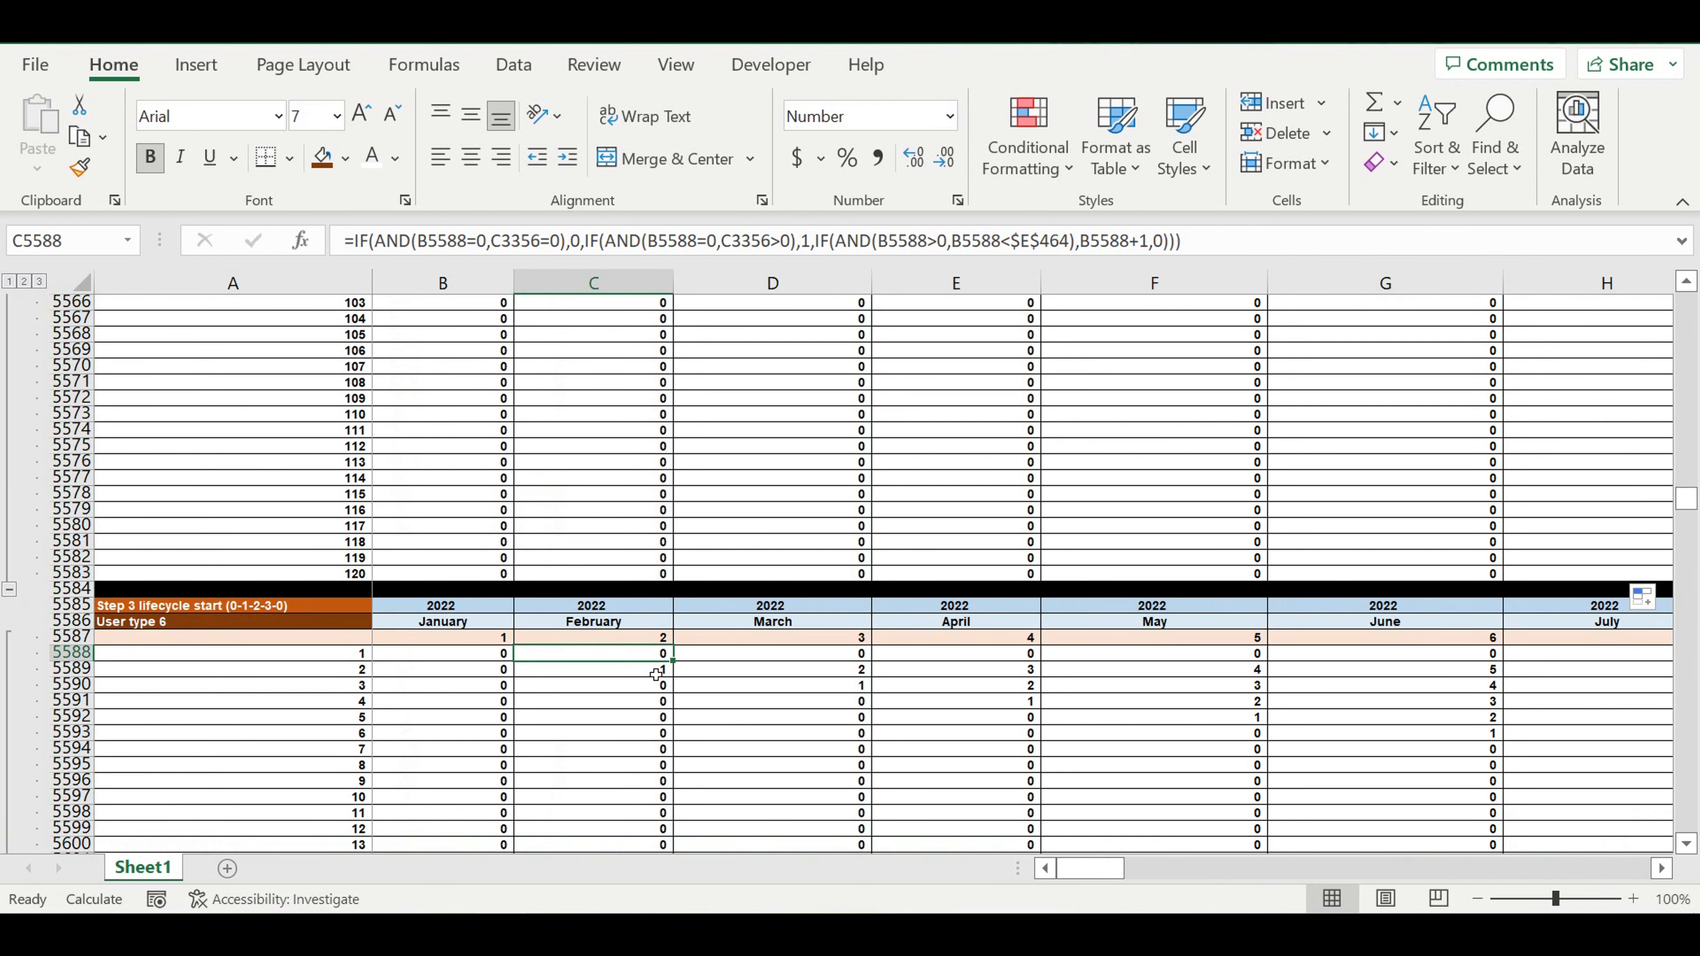
{"action": "left_click_drag", "start_coordinate": [677, 669], "coordinate": [709, 758]}
{"action": "mouse_move", "coordinate": [669, 831]}
{"action": "left_mouse_down"}
{"action": "mouse_move", "coordinate": [1564, 837]}
{"action": "mouse_move", "coordinate": [1542, 759]}
{"action": "left_mouse_up"}
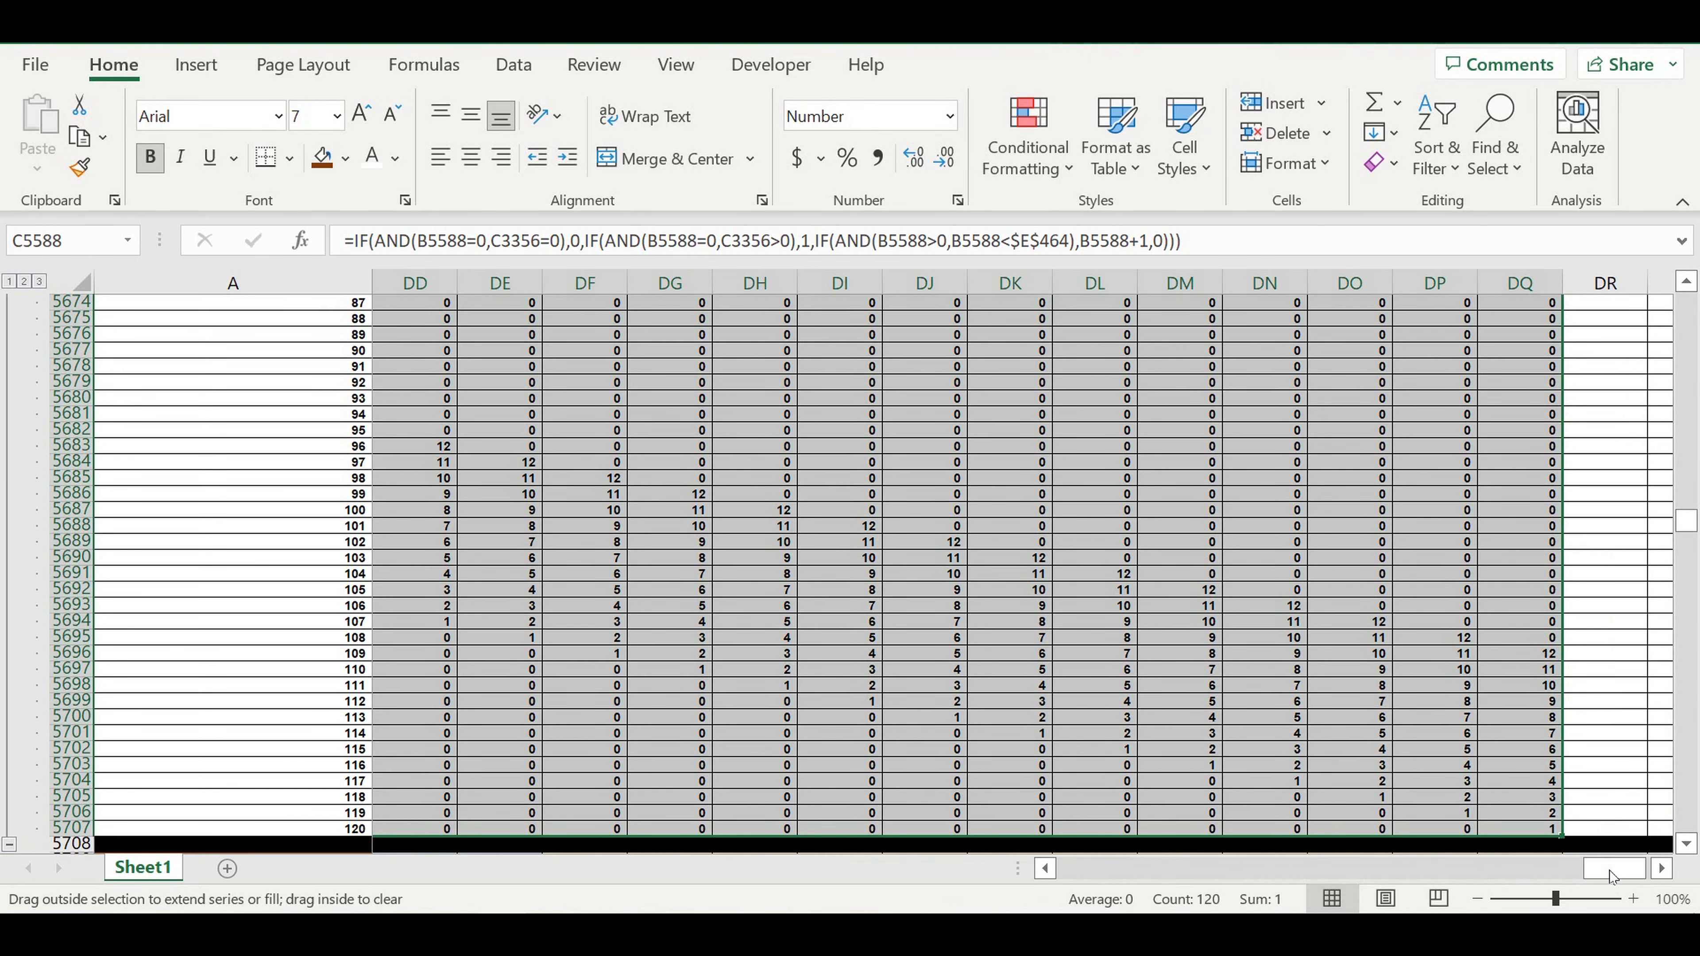
Fill the User type 7 Step 3 formula from C5712 down to row 5831 and across to column DQ.
{"action": "left_click_drag", "start_coordinate": [1609, 871], "coordinate": [1602, 870]}
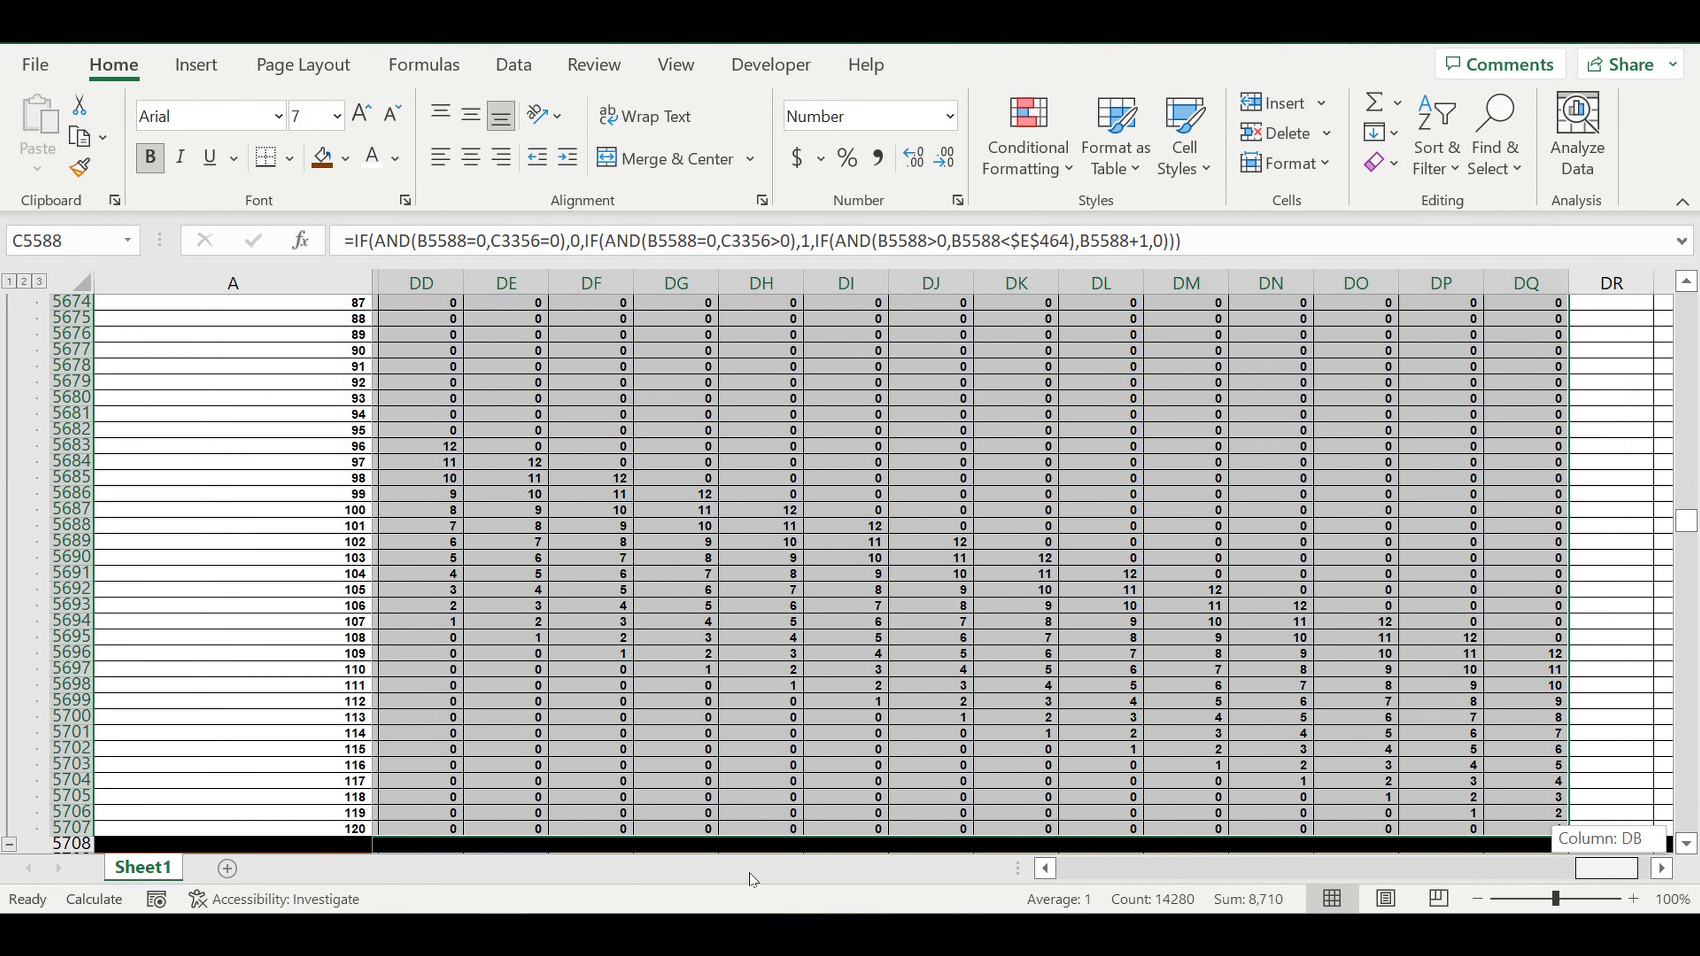
{"action": "left_click_drag", "start_coordinate": [752, 879], "coordinate": [747, 850]}
{"action": "scroll", "coordinate": [685, 657], "scroll_direction": "down", "scroll_amount": 7}
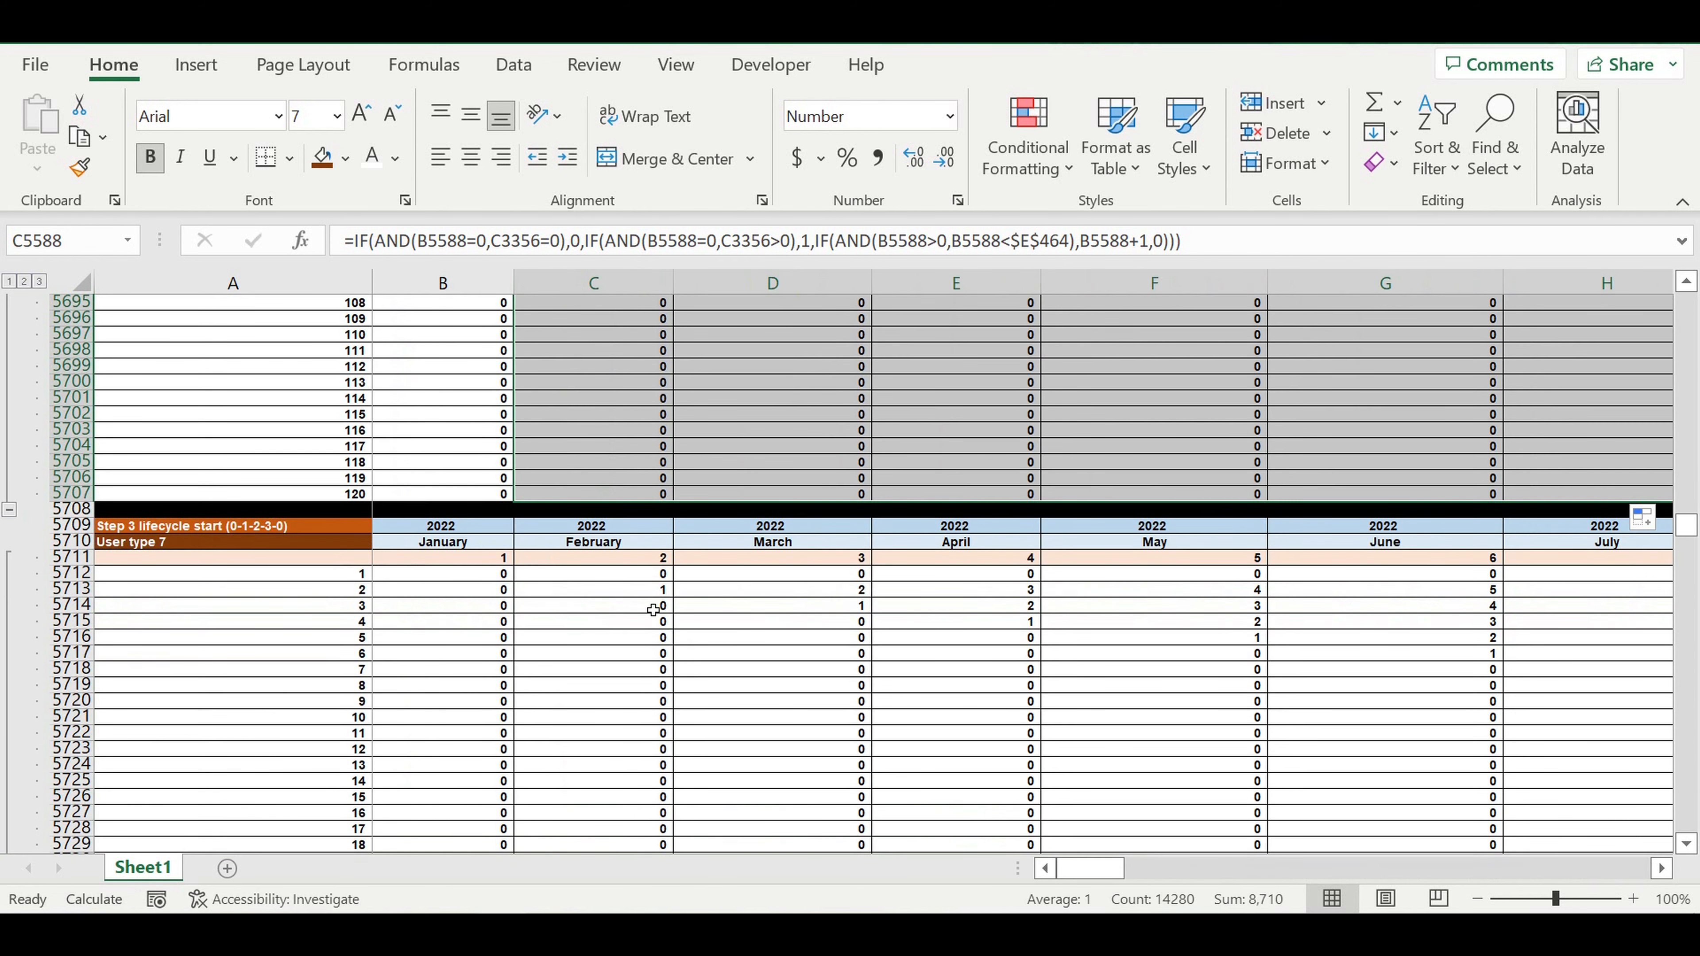
{"action": "left_click", "coordinate": [654, 578]}
{"action": "mouse_move", "coordinate": [680, 589]}
{"action": "left_mouse_down"}
{"action": "mouse_move", "coordinate": [666, 857]}
{"action": "mouse_move", "coordinate": [1539, 830]}
{"action": "mouse_move", "coordinate": [1433, 851]}
{"action": "mouse_move", "coordinate": [1469, 838]}
{"action": "left_mouse_up"}
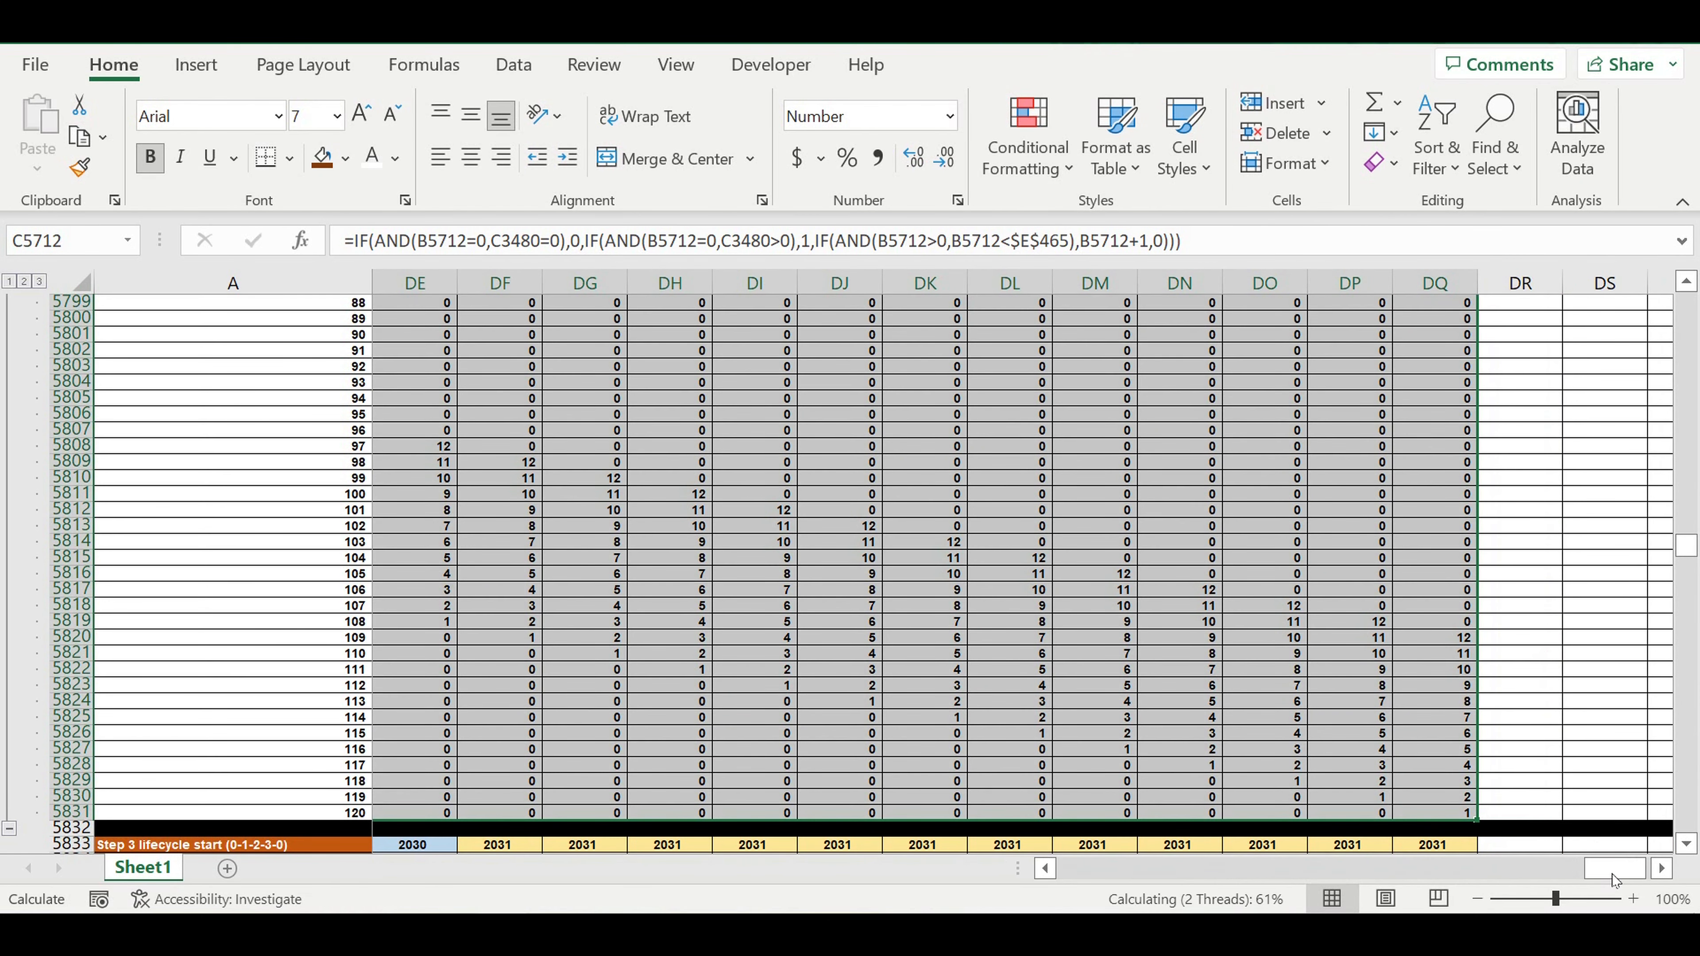
Fill the User type 8 Step 3 formula from C5836 down to row 5955 and across to column DQ.
{"action": "left_click_drag", "start_coordinate": [1612, 874], "coordinate": [877, 883]}
{"action": "scroll", "coordinate": [735, 684], "scroll_direction": "down", "scroll_amount": 5}
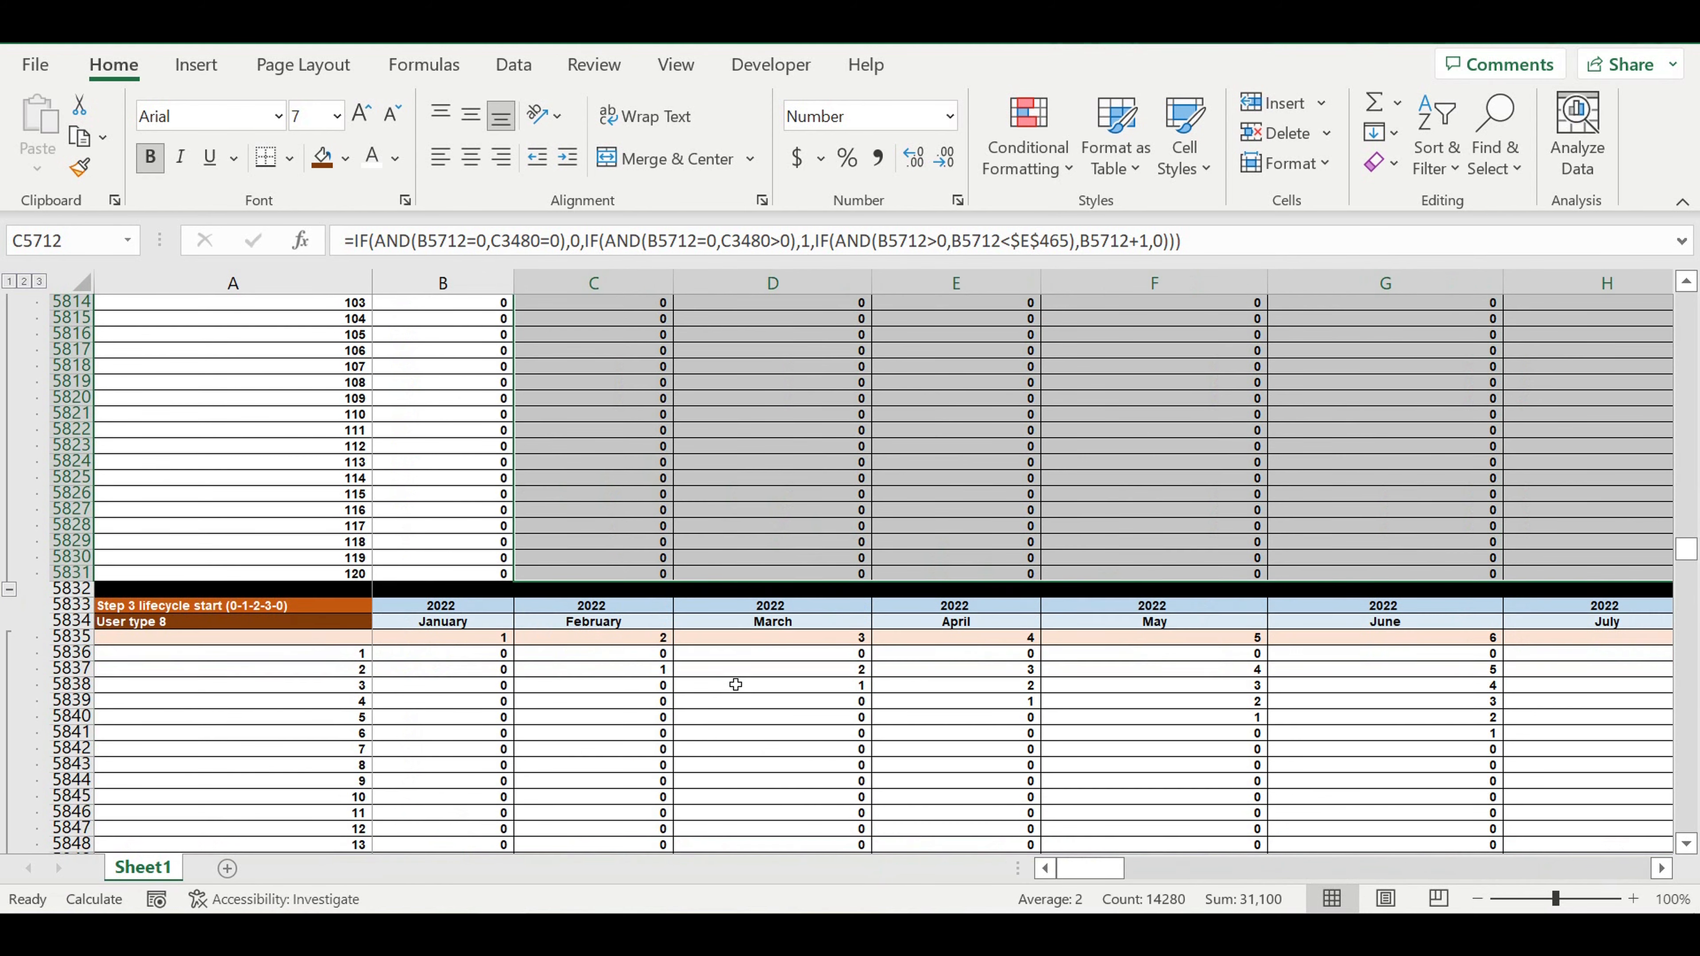
{"action": "left_click", "coordinate": [619, 656]}
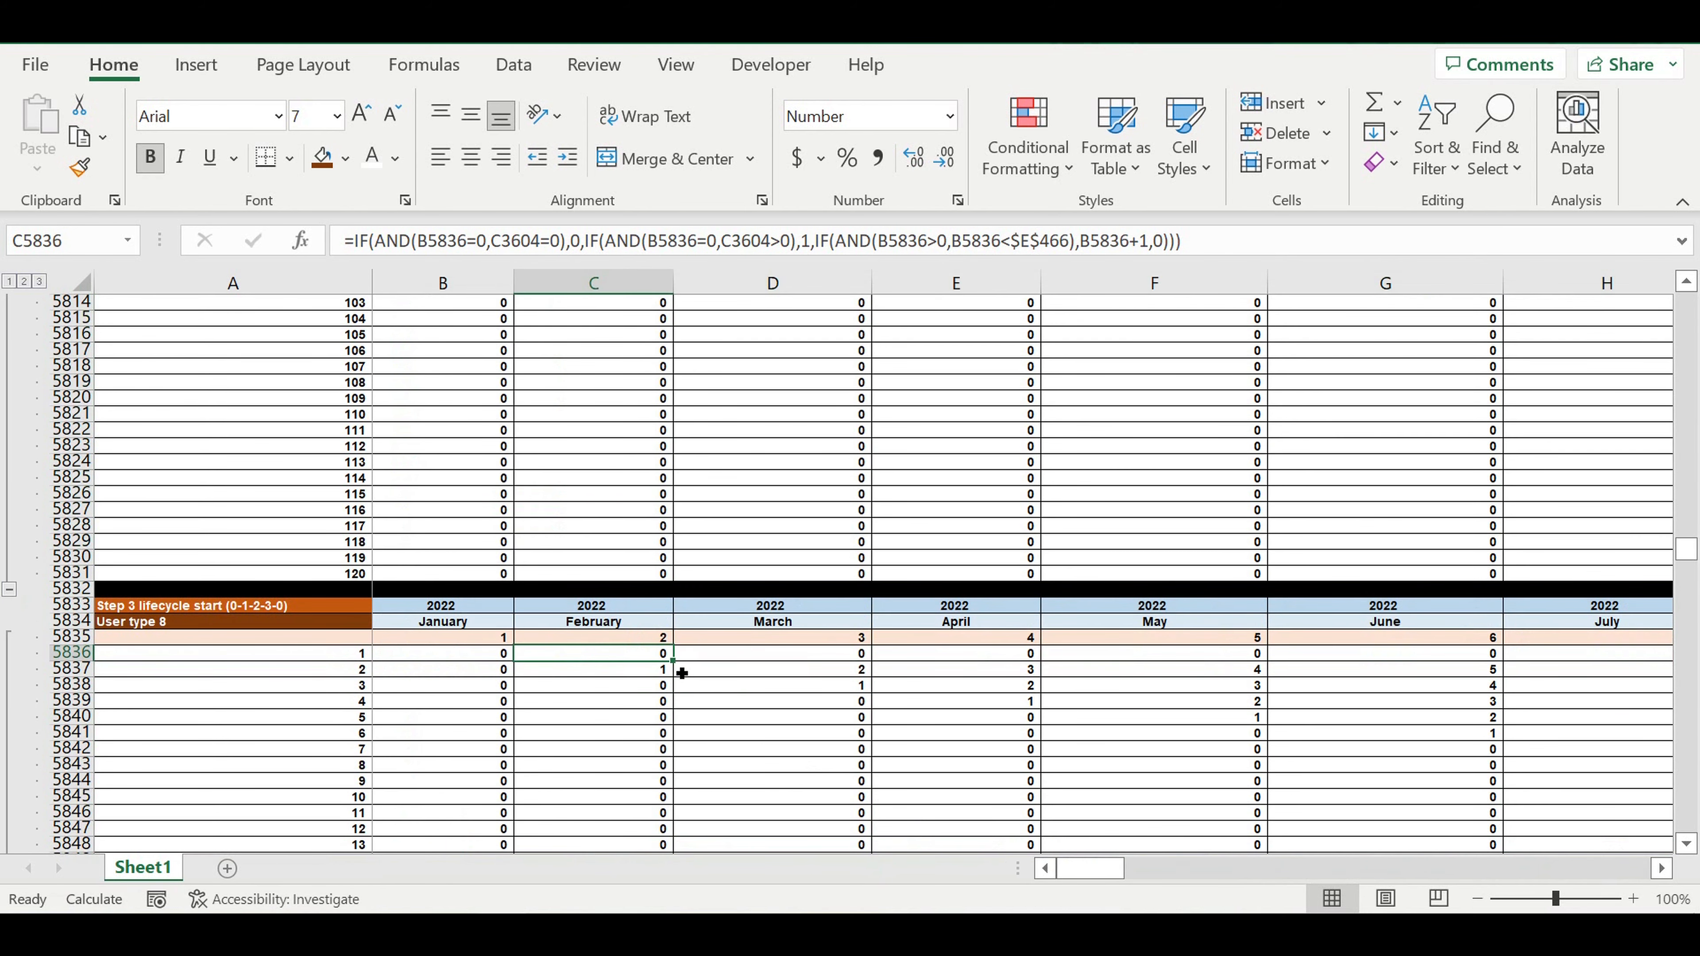
{"action": "mouse_move", "coordinate": [682, 671]}
{"action": "left_mouse_down"}
{"action": "mouse_move", "coordinate": [670, 837]}
{"action": "mouse_move", "coordinate": [669, 777]}
{"action": "mouse_move", "coordinate": [724, 782]}
{"action": "mouse_move", "coordinate": [681, 837]}
{"action": "mouse_move", "coordinate": [1660, 820]}
{"action": "mouse_move", "coordinate": [1472, 820]}
{"action": "mouse_move", "coordinate": [1591, 820]}
{"action": "mouse_move", "coordinate": [1537, 740]}
{"action": "mouse_move", "coordinate": [1561, 793]}
{"action": "left_mouse_up"}
{"action": "left_click_drag", "start_coordinate": [1607, 871], "coordinate": [1087, 867]}
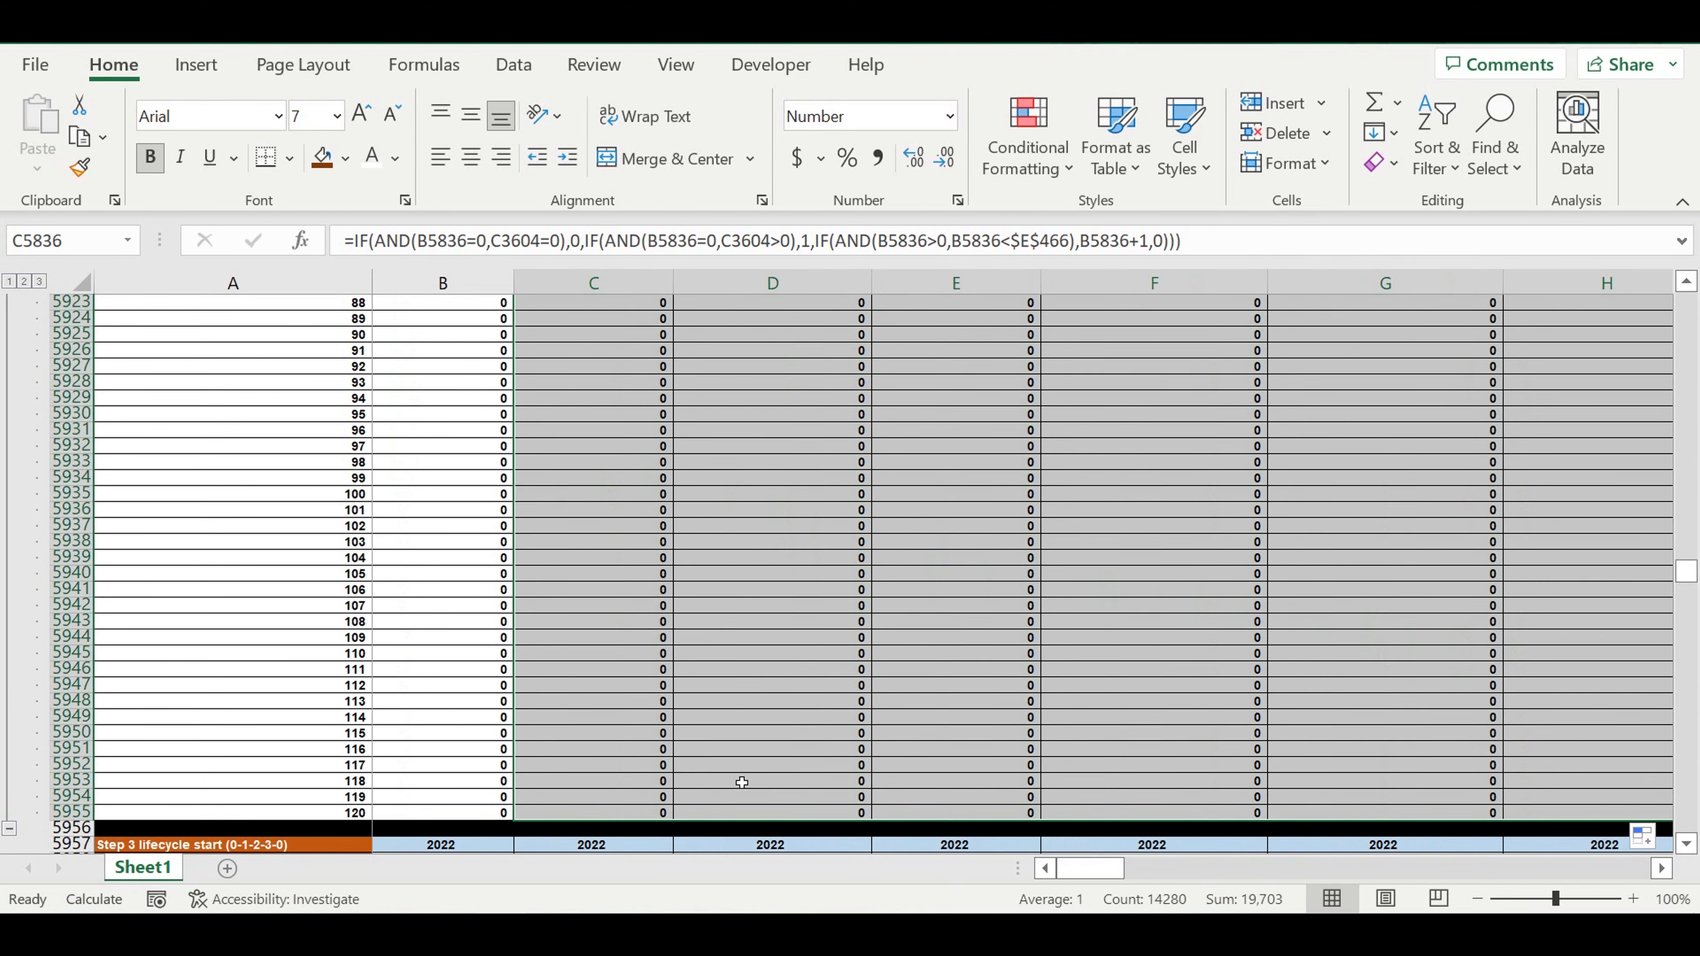
{"action": "scroll", "coordinate": [742, 783], "scroll_direction": "down", "scroll_amount": 8}
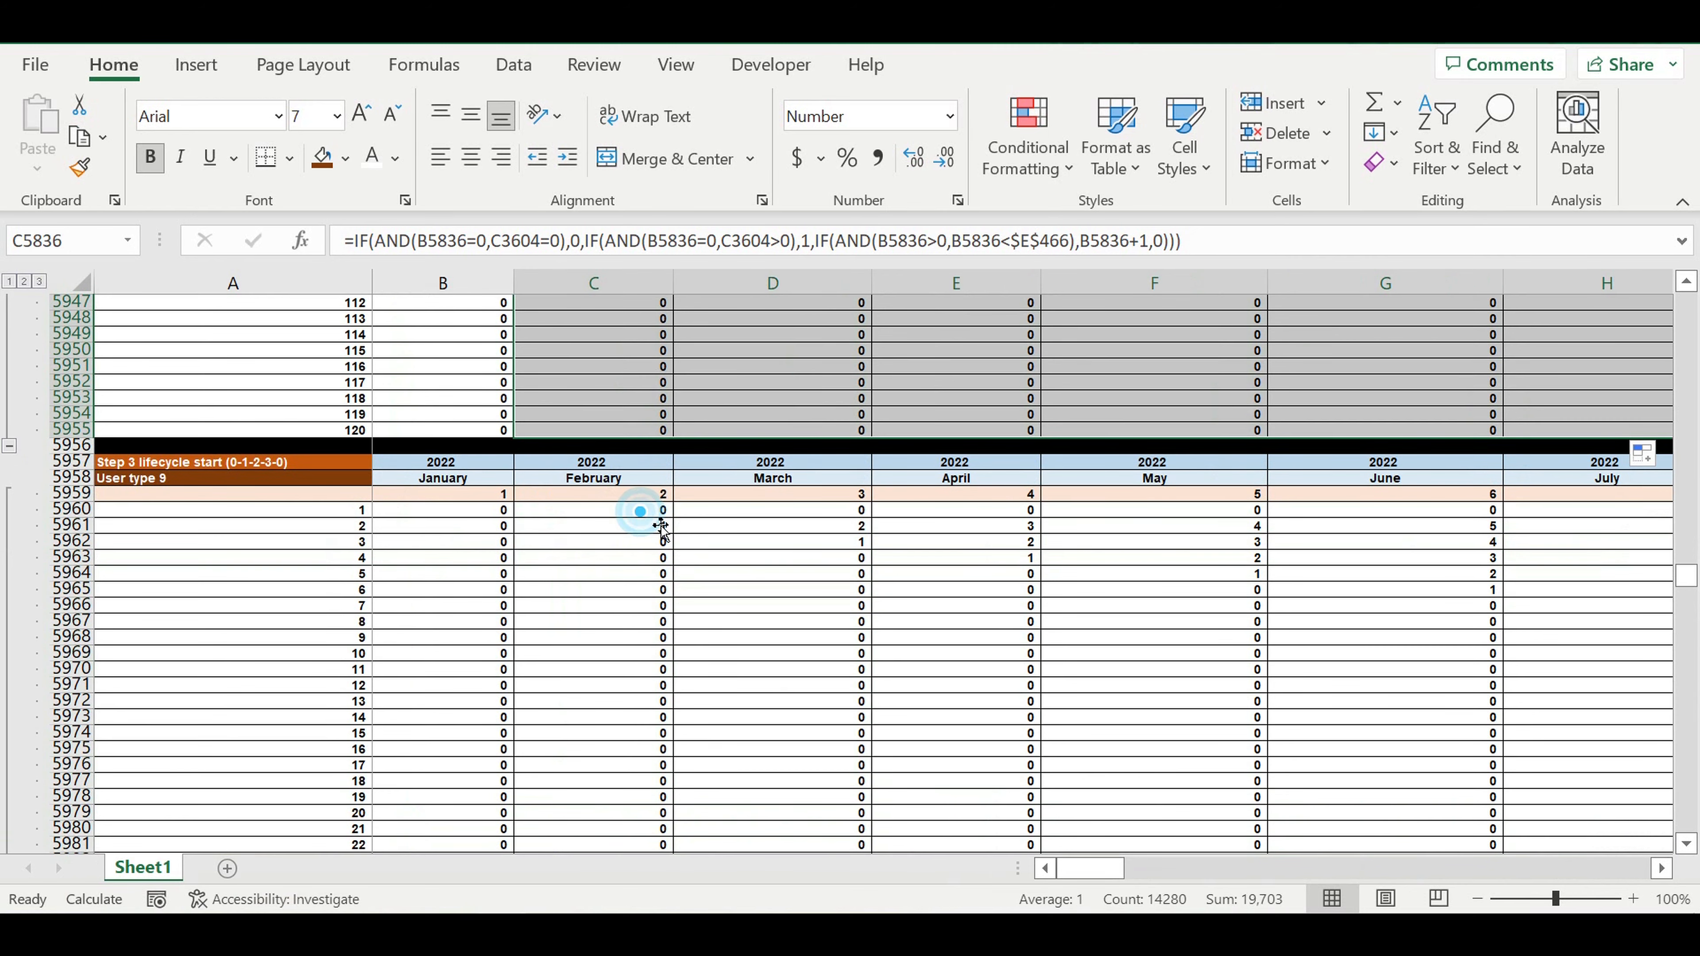
Fill the User type 9 Step 3 formula from C5960 down to row 6079 and across to column DQ.
{"action": "left_click", "coordinate": [644, 513]}
{"action": "left_click_drag", "start_coordinate": [678, 527], "coordinate": [673, 718]}
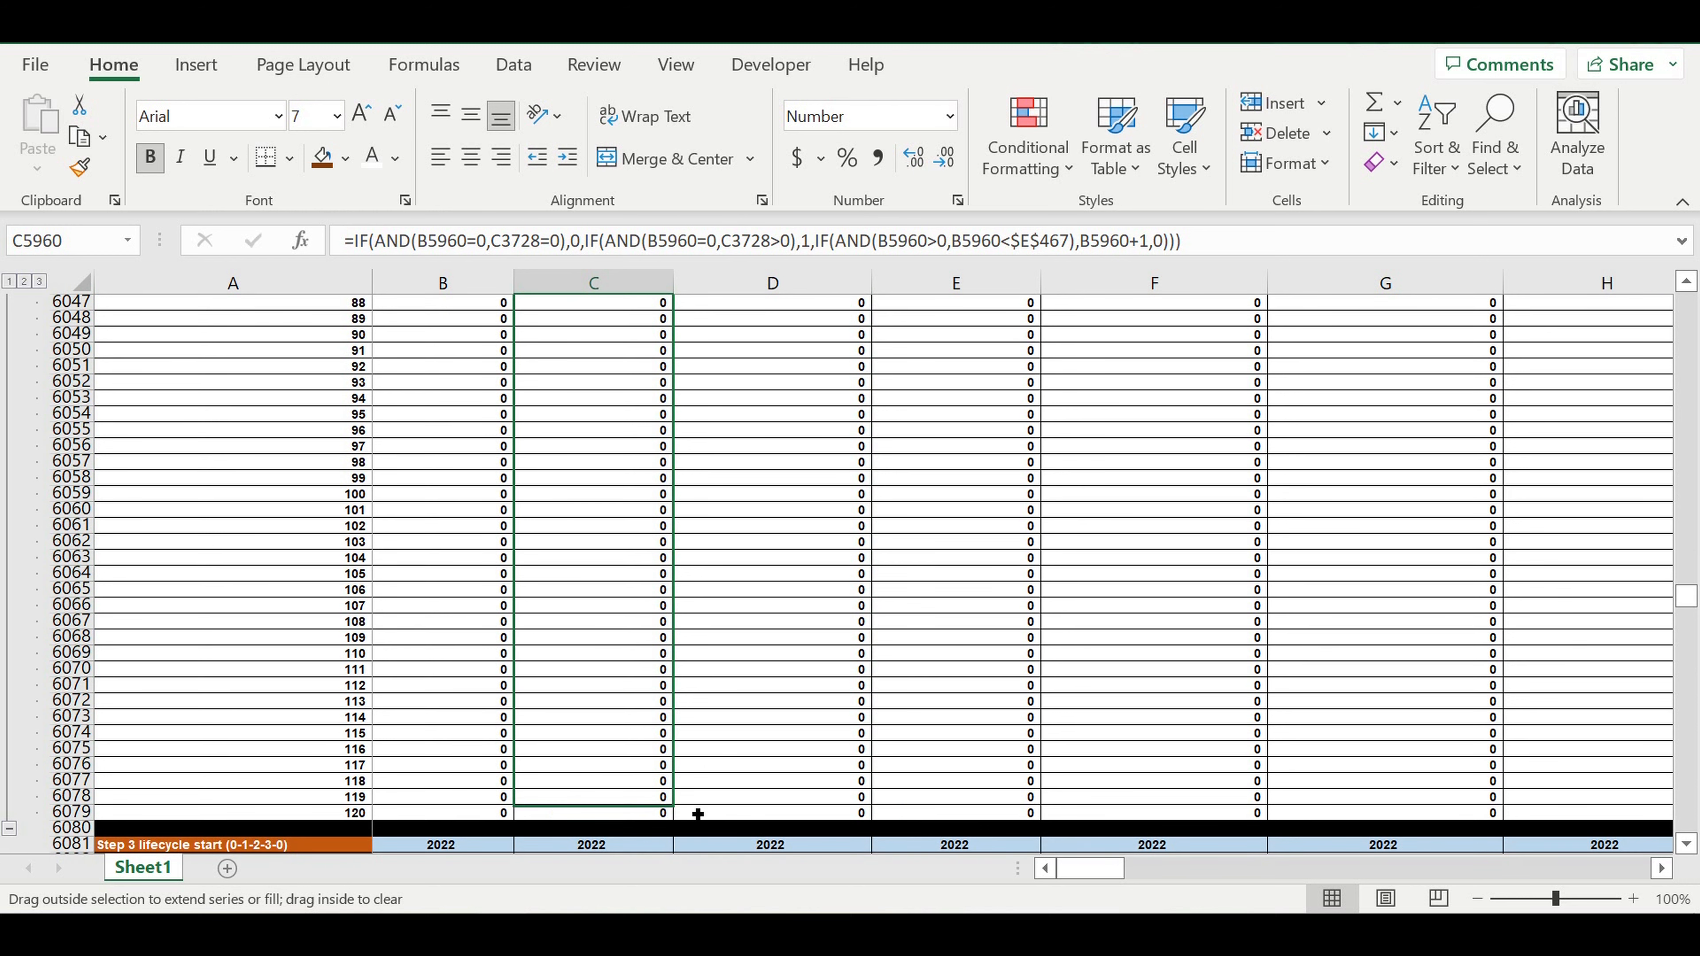
{"action": "mouse_move", "coordinate": [673, 818]}
{"action": "left_mouse_down"}
{"action": "mouse_move", "coordinate": [1552, 818]}
{"action": "mouse_move", "coordinate": [1529, 818]}
{"action": "mouse_move", "coordinate": [1553, 818]}
{"action": "mouse_move", "coordinate": [1518, 770]}
{"action": "mouse_move", "coordinate": [1478, 762]}
{"action": "mouse_move", "coordinate": [1493, 758]}
{"action": "left_mouse_up"}
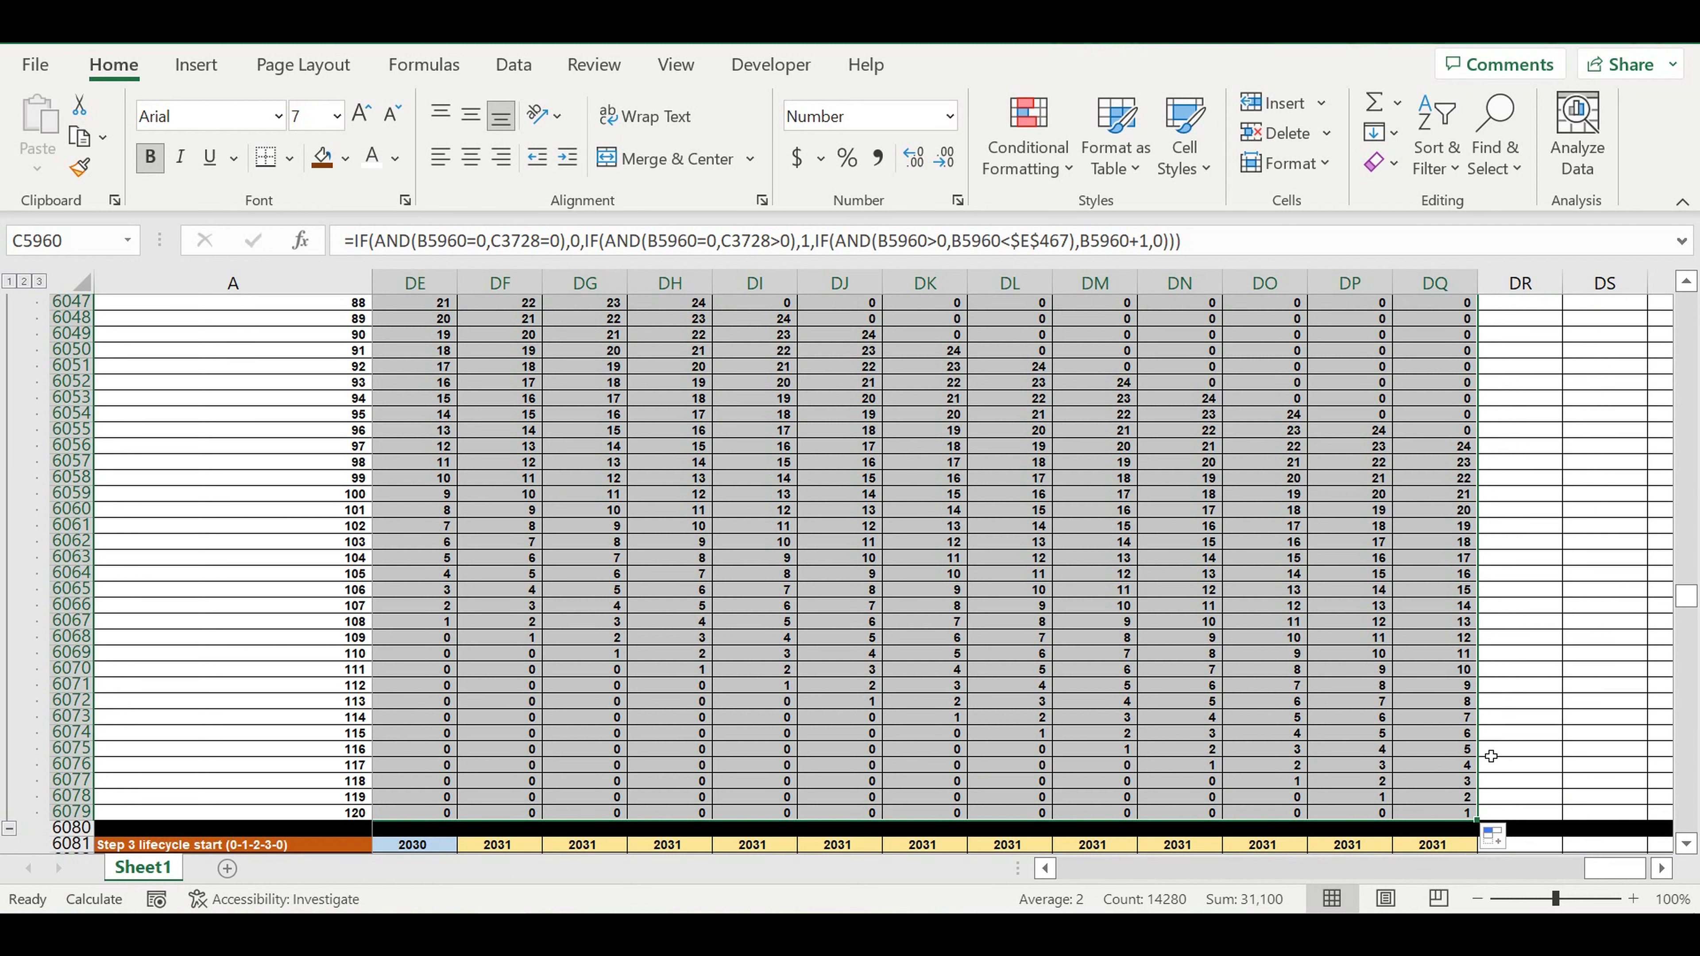
Fill the User type 10 Step 3 formula from C6084 down to row 6203 and across to column DQ.
{"action": "scroll", "coordinate": [1167, 696], "scroll_direction": "down", "scroll_amount": 3}
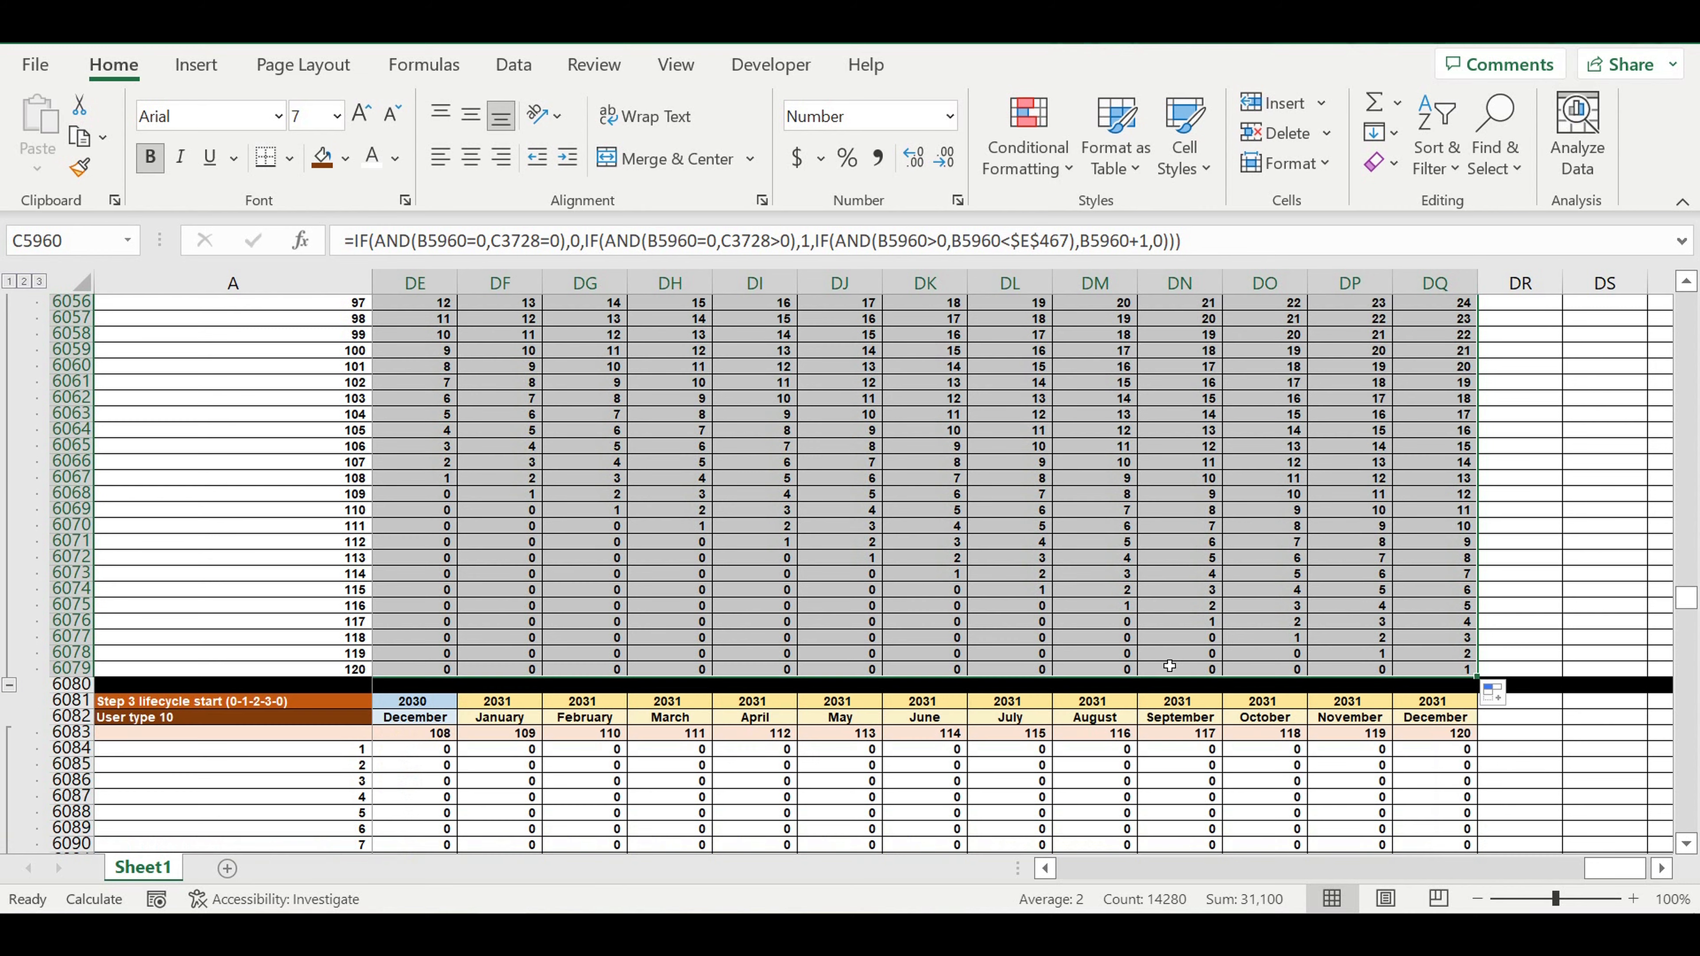
{"action": "left_click_drag", "start_coordinate": [1607, 873], "coordinate": [818, 894]}
{"action": "scroll", "coordinate": [728, 692], "scroll_direction": "down", "scroll_amount": 4}
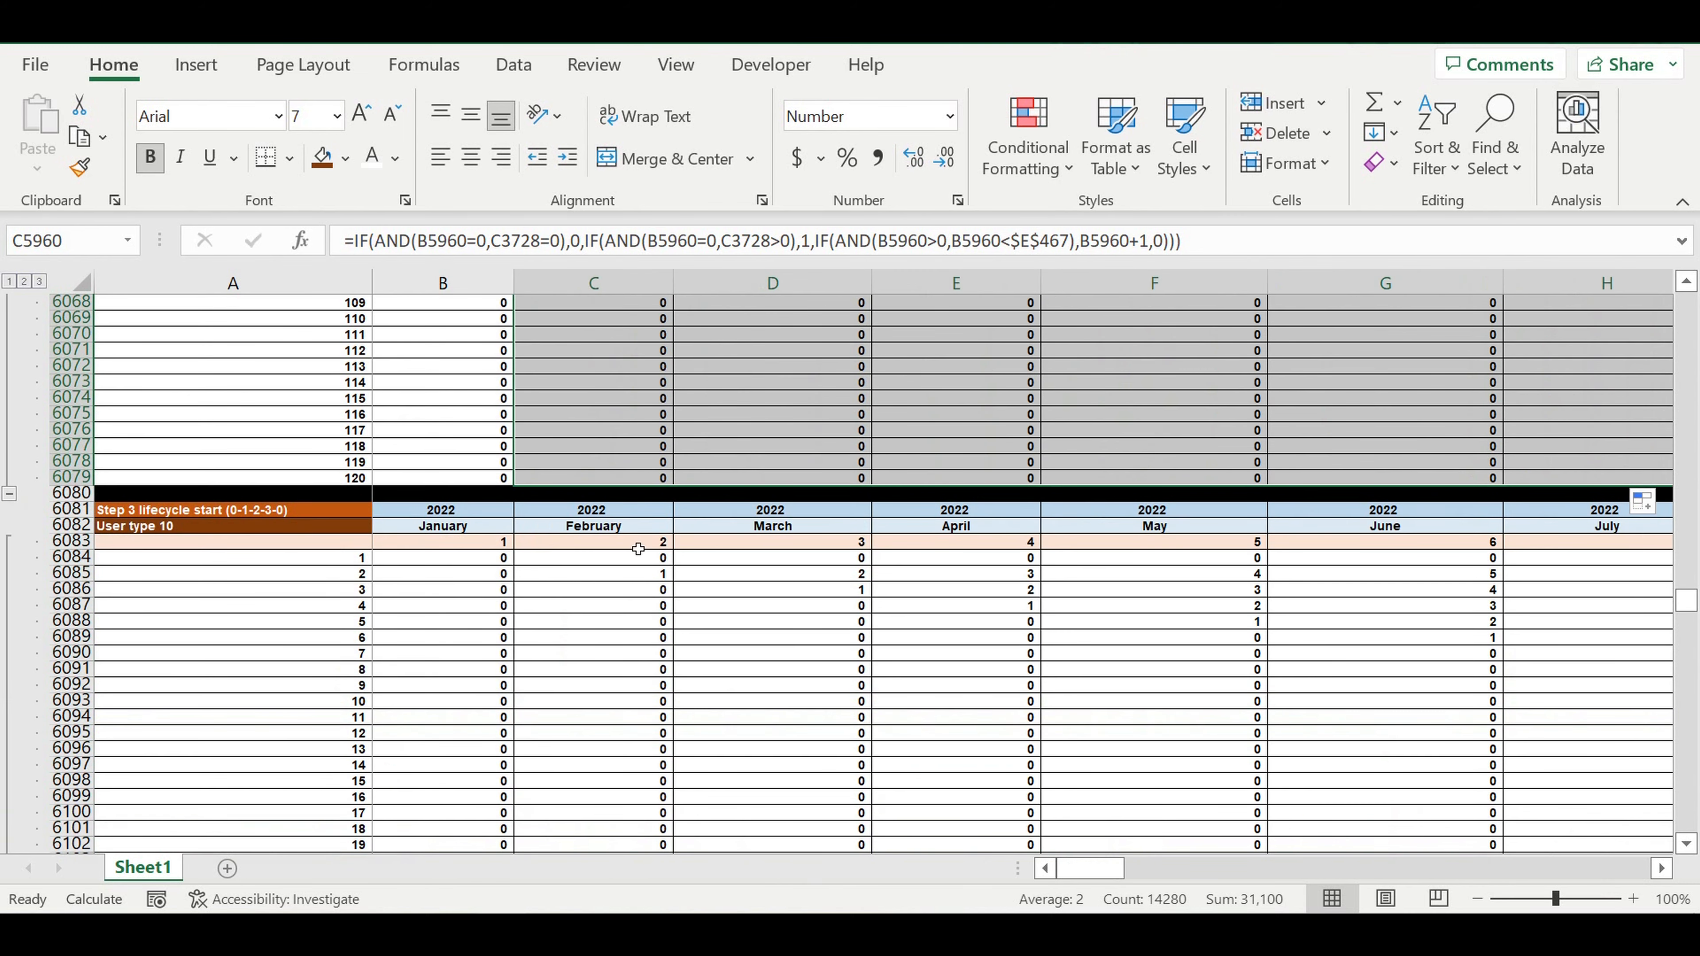
{"action": "left_click", "coordinate": [643, 564]}
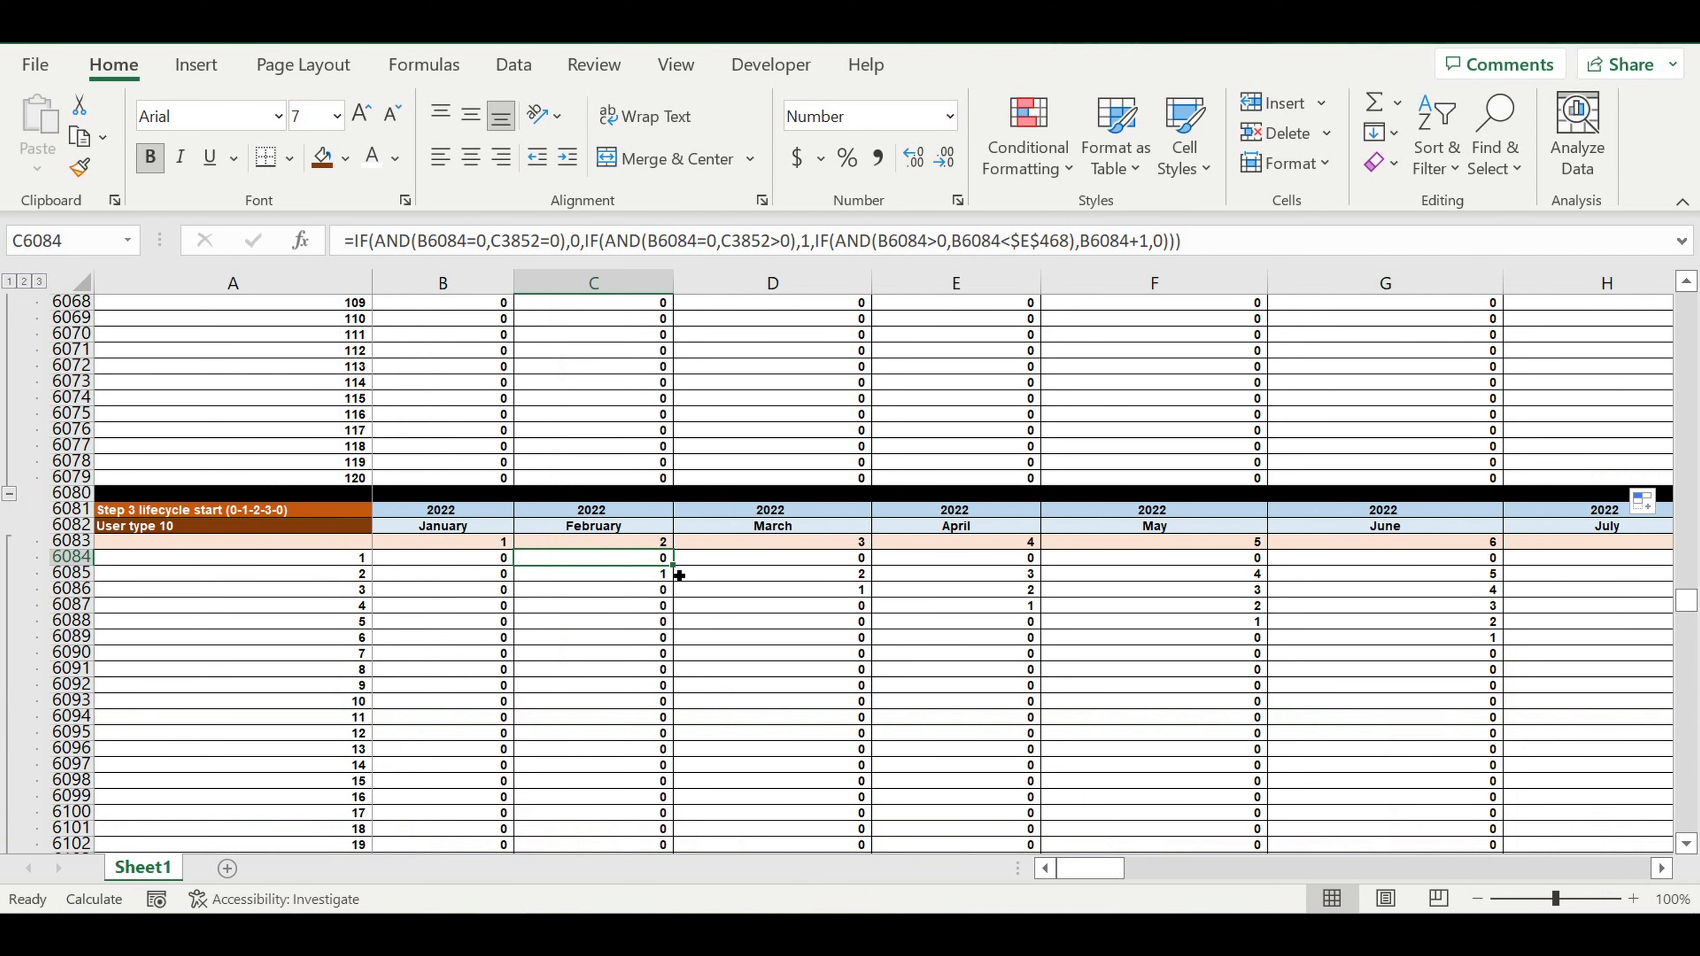
{"action": "left_click_drag", "start_coordinate": [679, 575], "coordinate": [1563, 813]}
{"action": "left_click_drag", "start_coordinate": [1664, 793], "coordinate": [1468, 720]}
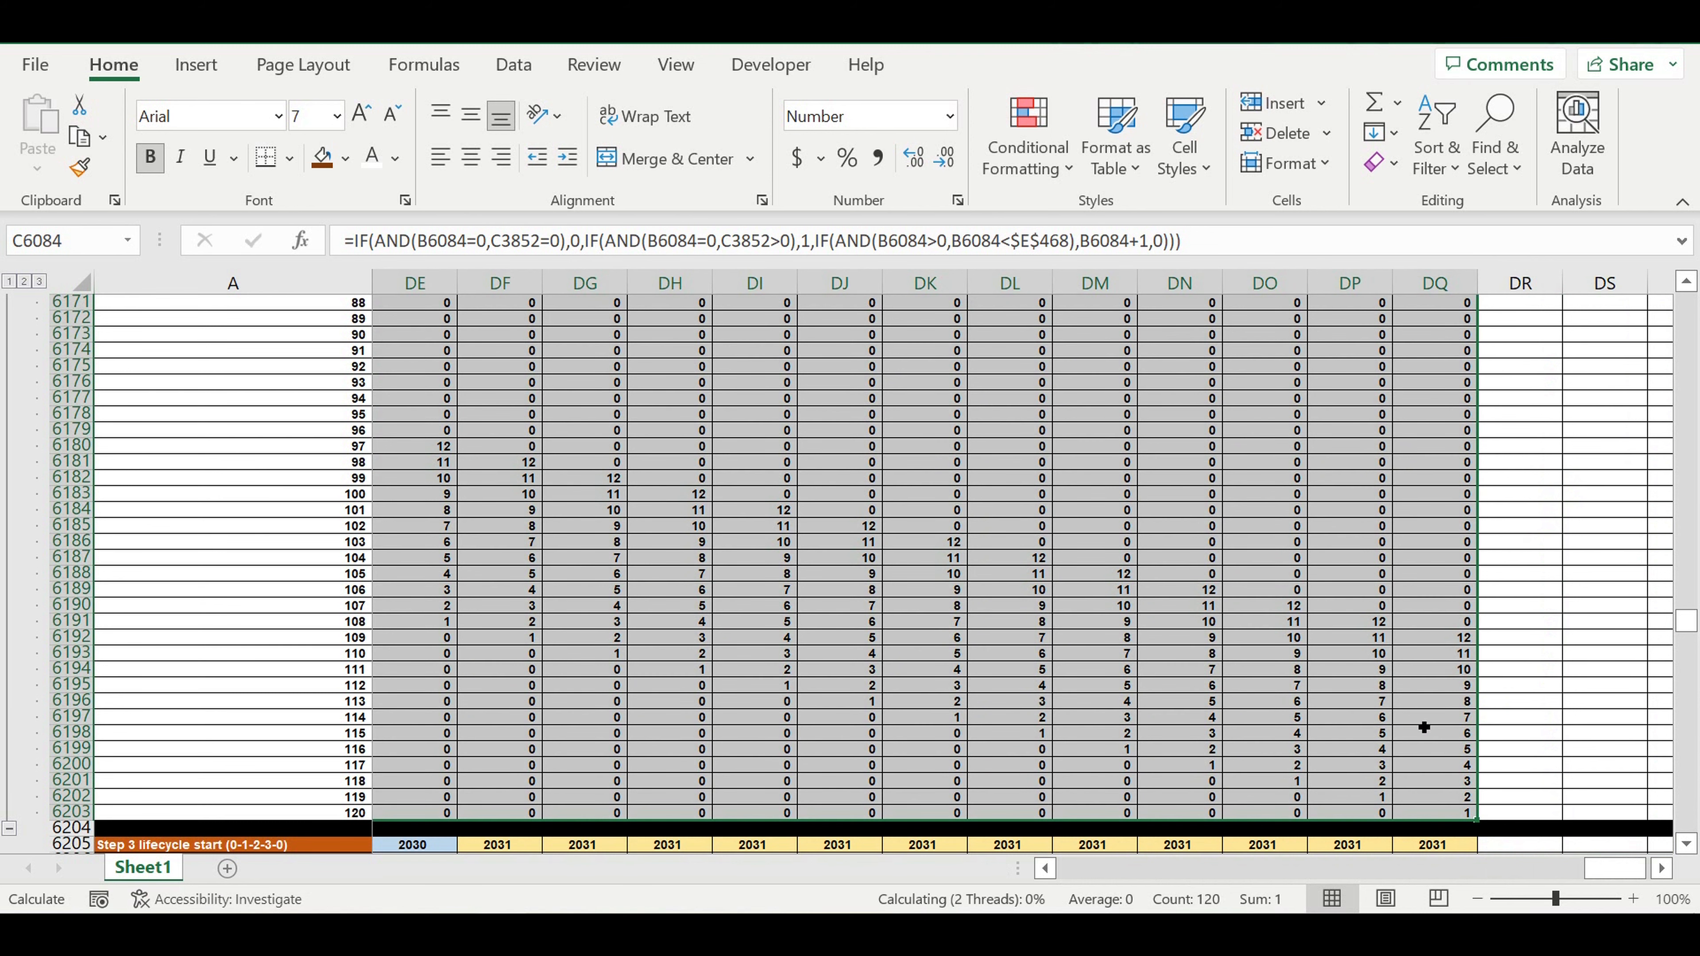
{"action": "left_click", "coordinate": [1045, 636]}
{"action": "left_click", "coordinate": [1107, 384]}
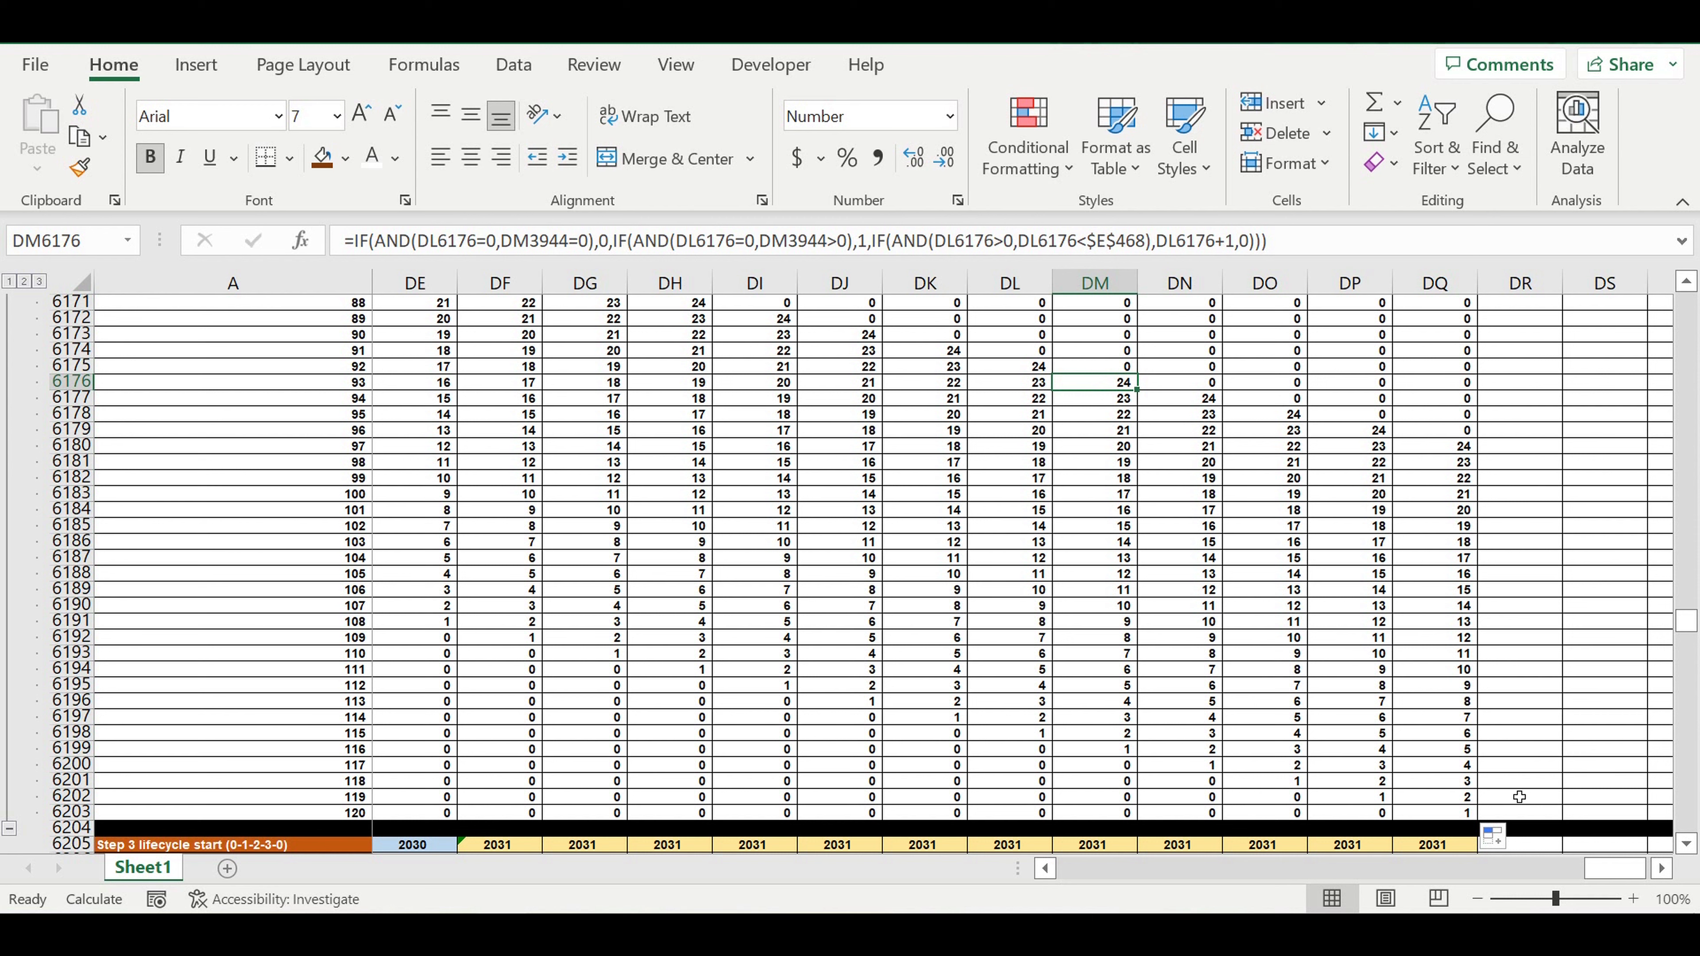
Fill the User type 11 Step 3 formula from C6208 down to row 6327 and across to column DQ.
{"action": "left_click_drag", "start_coordinate": [1609, 873], "coordinate": [1082, 871]}
{"action": "scroll", "coordinate": [648, 654], "scroll_direction": "down", "scroll_amount": 5}
{"action": "scroll", "coordinate": [648, 655], "scroll_direction": "down", "scroll_amount": 1}
{"action": "left_click", "coordinate": [635, 565]}
{"action": "mouse_move", "coordinate": [671, 566]}
{"action": "left_mouse_down"}
{"action": "mouse_move", "coordinate": [672, 903]}
{"action": "mouse_move", "coordinate": [673, 831]}
{"action": "left_mouse_up"}
{"action": "mouse_move", "coordinate": [1636, 839]}
{"action": "left_mouse_down"}
{"action": "mouse_move", "coordinate": [1466, 768]}
{"action": "mouse_move", "coordinate": [1550, 852]}
{"action": "left_mouse_up"}
Fill the User type 12 Step 3 formula from C6332 down to row 6451 and across to column DQ.
{"action": "left_click_drag", "start_coordinate": [1618, 908], "coordinate": [1193, 879]}
{"action": "left_click_drag", "start_coordinate": [932, 879], "coordinate": [930, 877]}
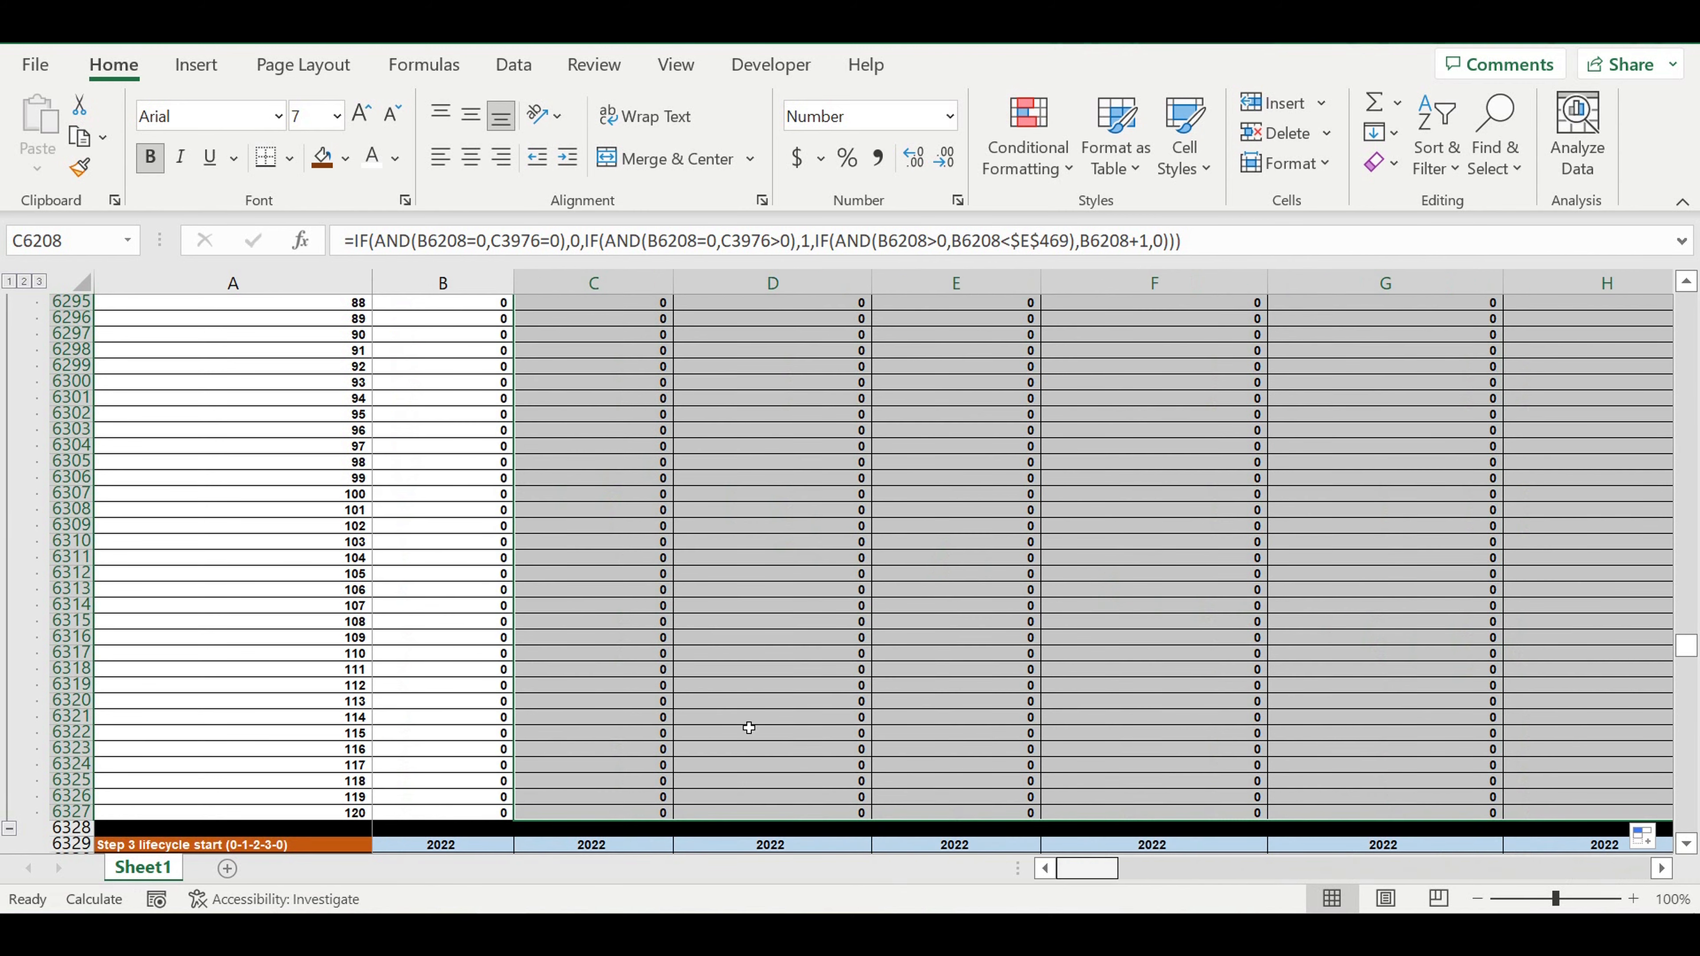
{"action": "scroll", "coordinate": [724, 699], "scroll_direction": "down", "scroll_amount": 6}
{"action": "left_click", "coordinate": [628, 607]}
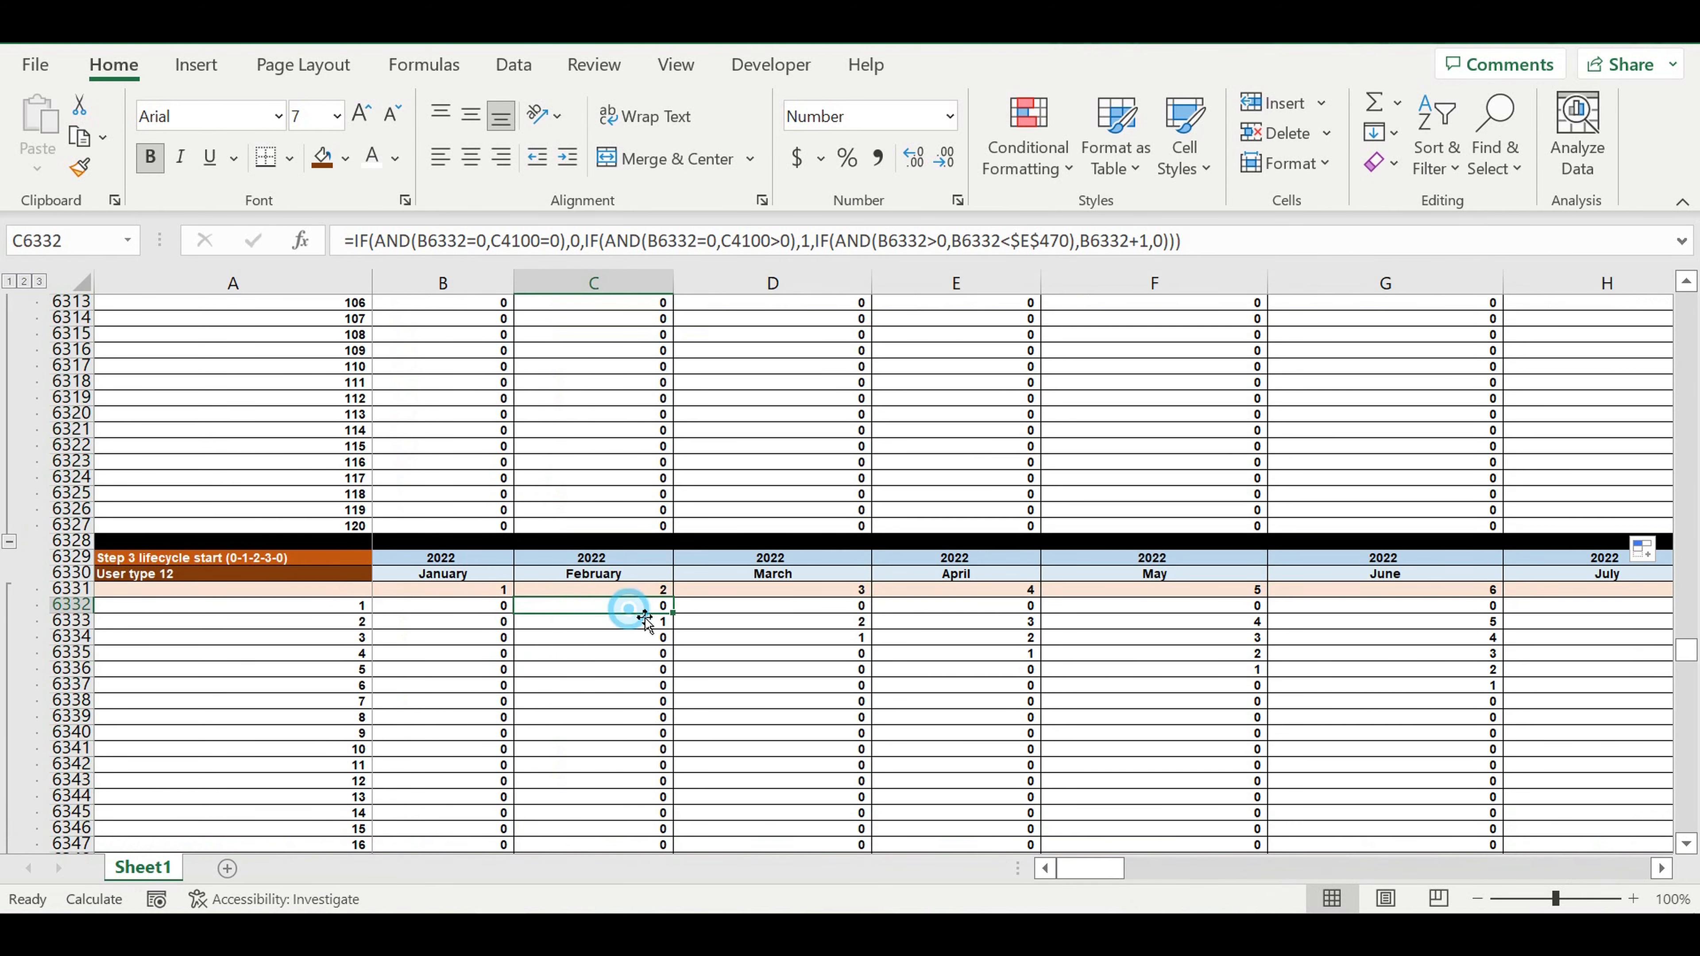
{"action": "left_click_drag", "start_coordinate": [672, 613], "coordinate": [679, 818]}
{"action": "scroll", "coordinate": [808, 739], "scroll_direction": "down", "scroll_amount": 3}
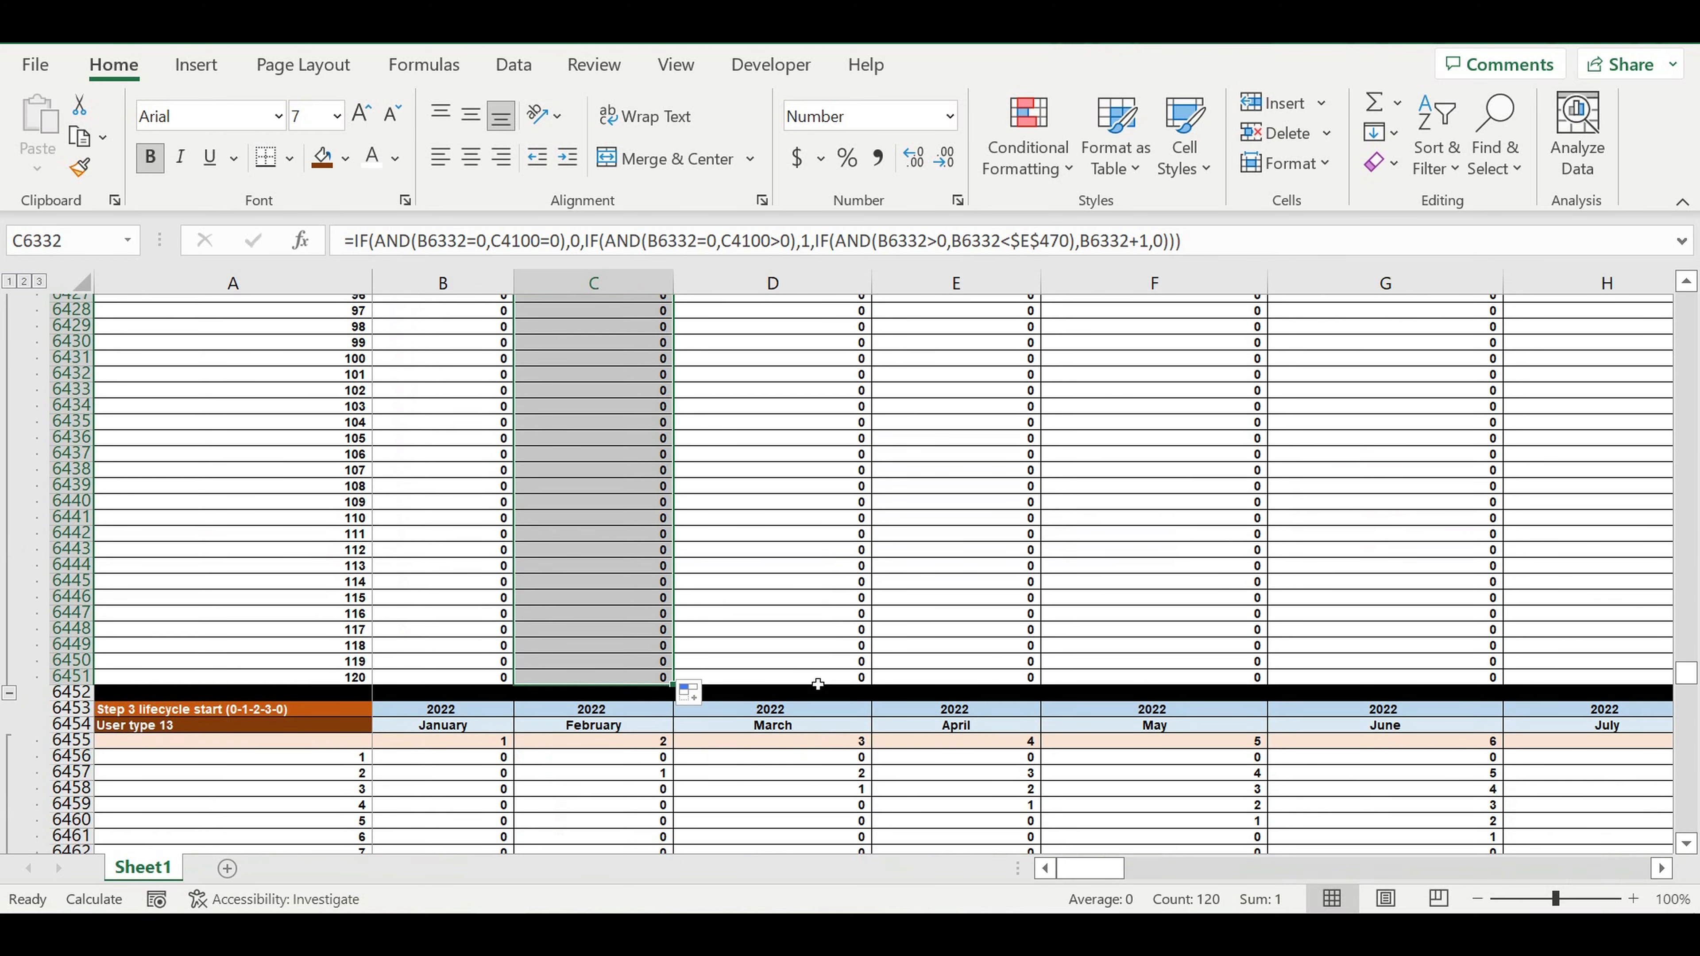
{"action": "left_click_drag", "start_coordinate": [679, 686], "coordinate": [1532, 666]}
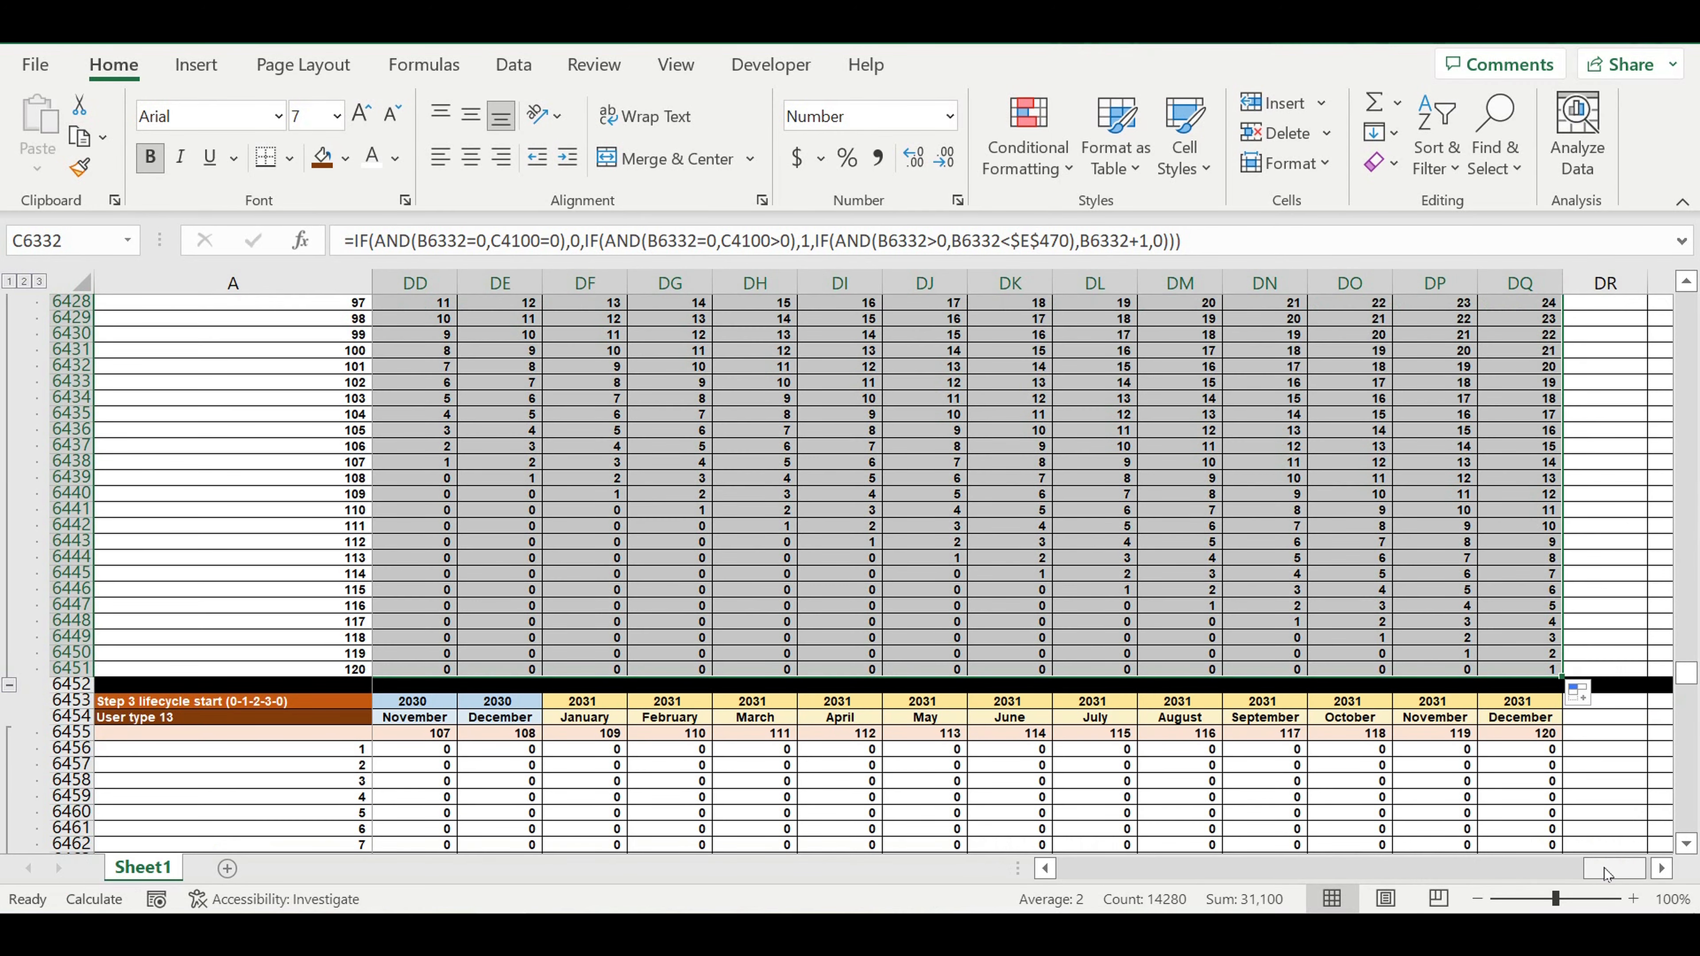
Fill the User type 13 Step 3 formula from C6456 down to row 6575 and across to column DQ.
{"action": "left_click_drag", "start_coordinate": [1607, 874], "coordinate": [1083, 870]}
{"action": "scroll", "coordinate": [842, 737], "scroll_direction": "down", "scroll_amount": 1}
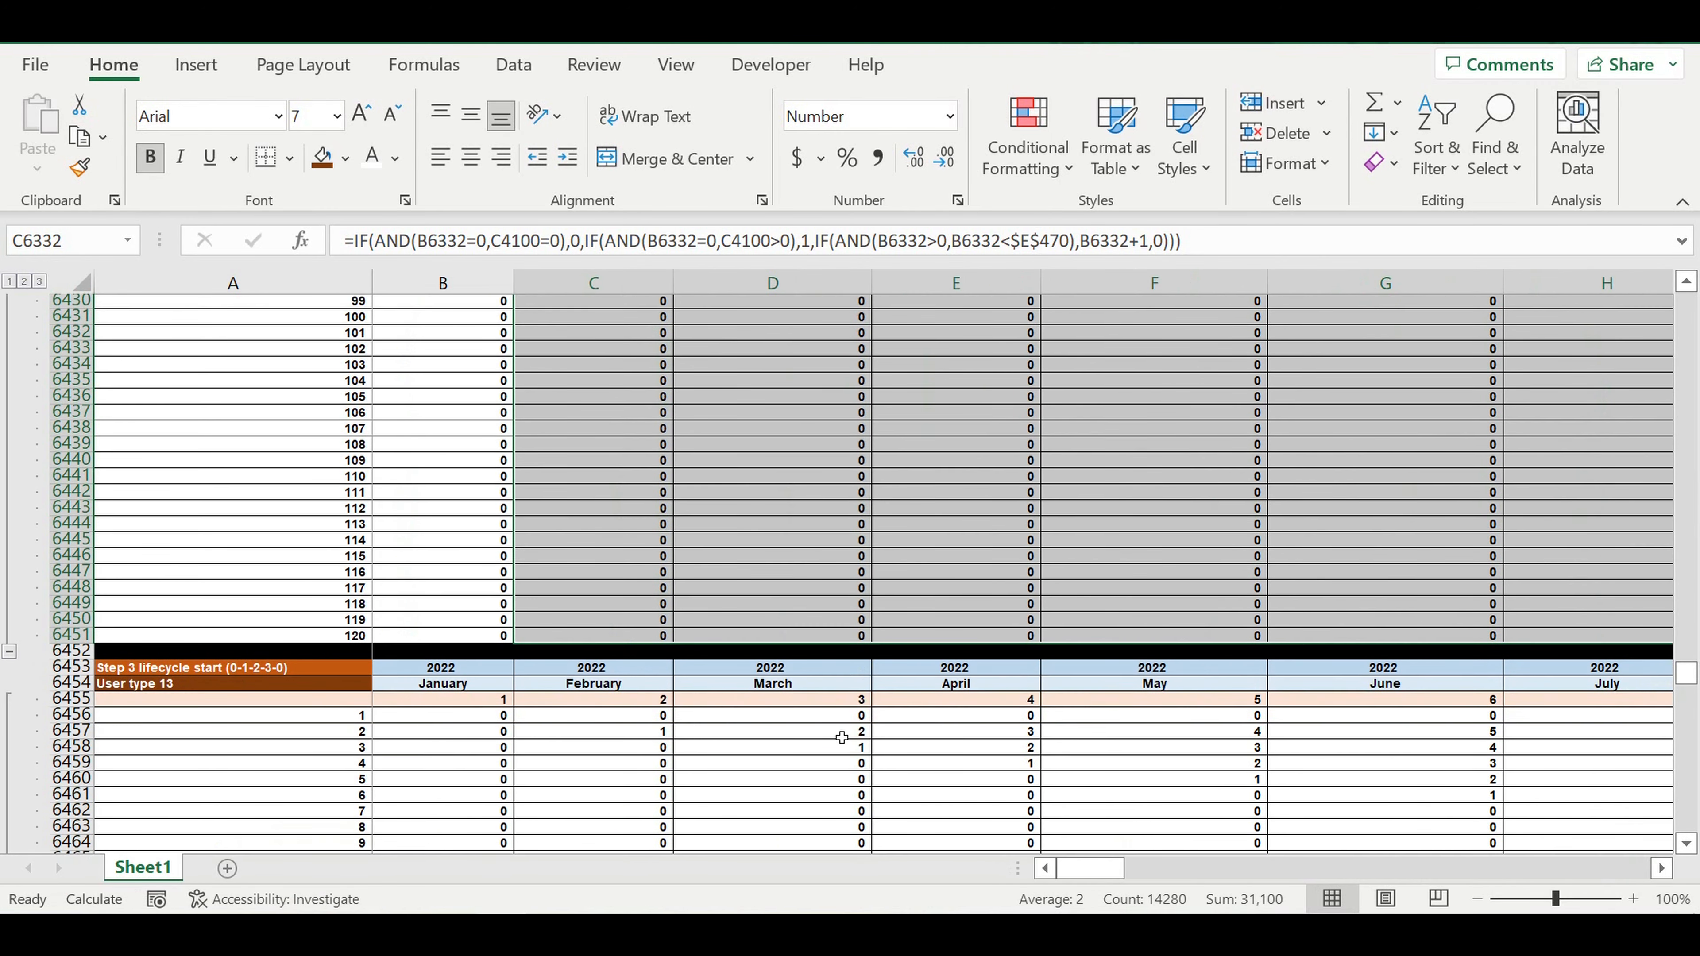
{"action": "scroll", "coordinate": [842, 737], "scroll_direction": "down", "scroll_amount": 4}
{"action": "left_click", "coordinate": [637, 514]}
{"action": "left_click_drag", "start_coordinate": [671, 521], "coordinate": [1679, 770]}
{"action": "left_click_drag", "start_coordinate": [1687, 767], "coordinate": [1493, 731]}
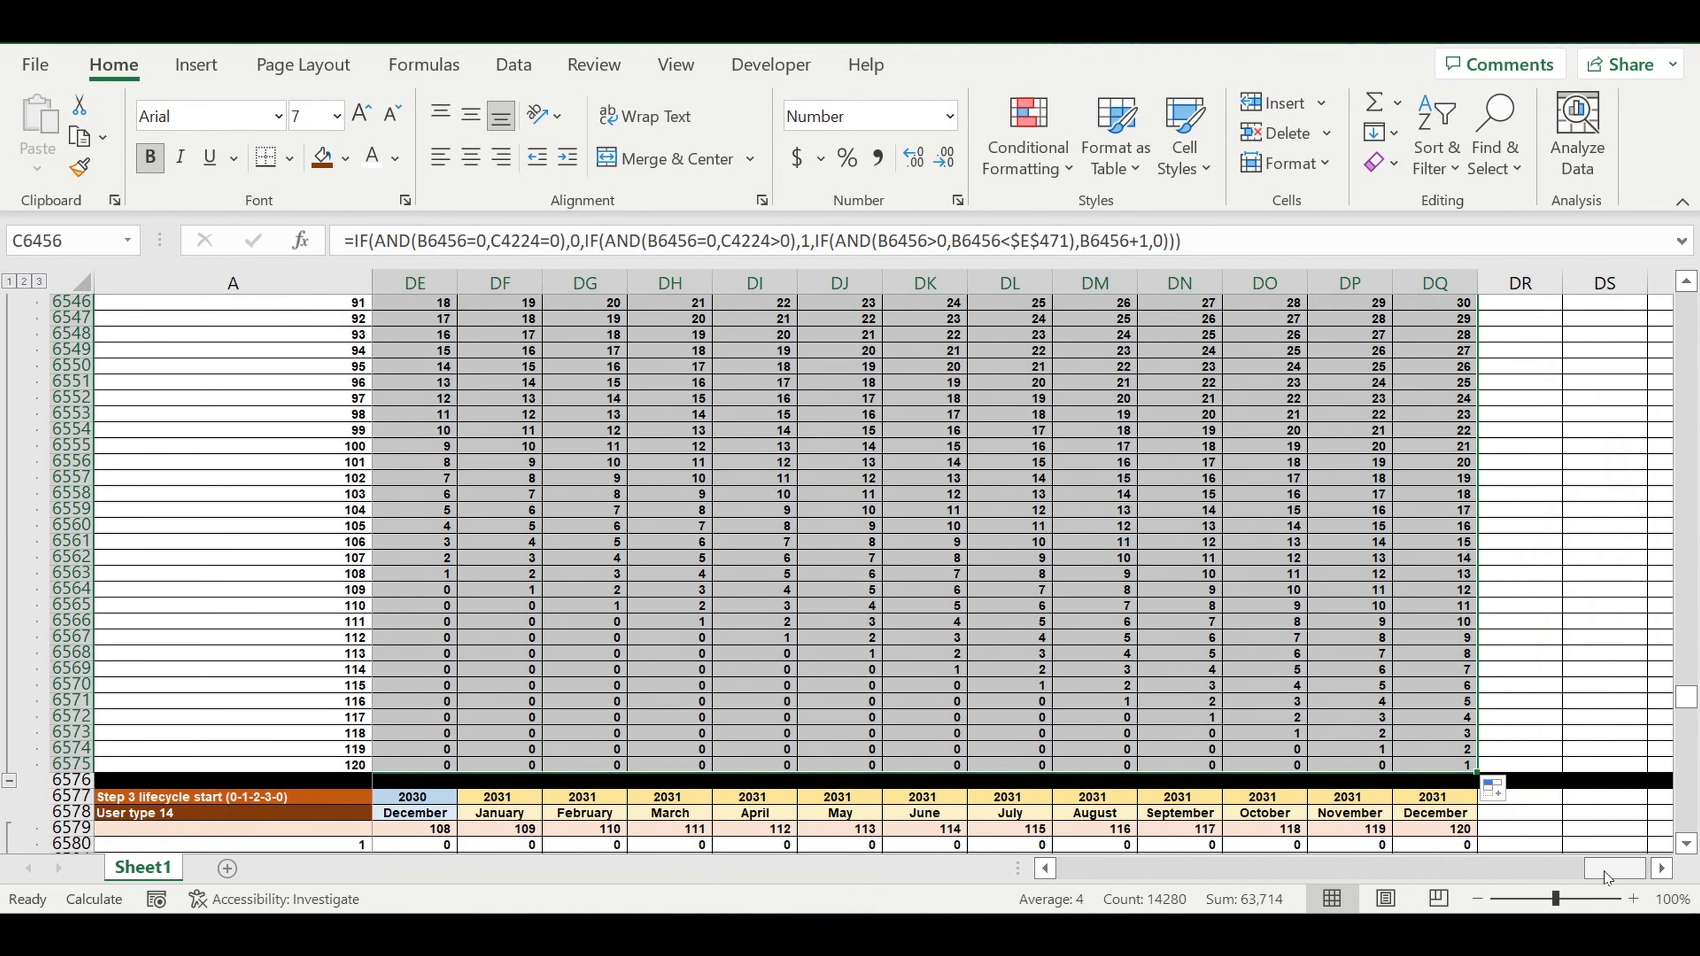
Fill the User type 14 Step 3 formula from C6580 down to row 6699 and across to column DQ.
{"action": "left_click_drag", "start_coordinate": [1606, 869], "coordinate": [622, 645]}
{"action": "scroll", "coordinate": [637, 577], "scroll_direction": "down", "scroll_amount": 6}
{"action": "left_click", "coordinate": [626, 558]}
{"action": "left_click_drag", "start_coordinate": [672, 565], "coordinate": [669, 832]}
{"action": "left_click_drag", "start_coordinate": [721, 737], "coordinate": [696, 841]}
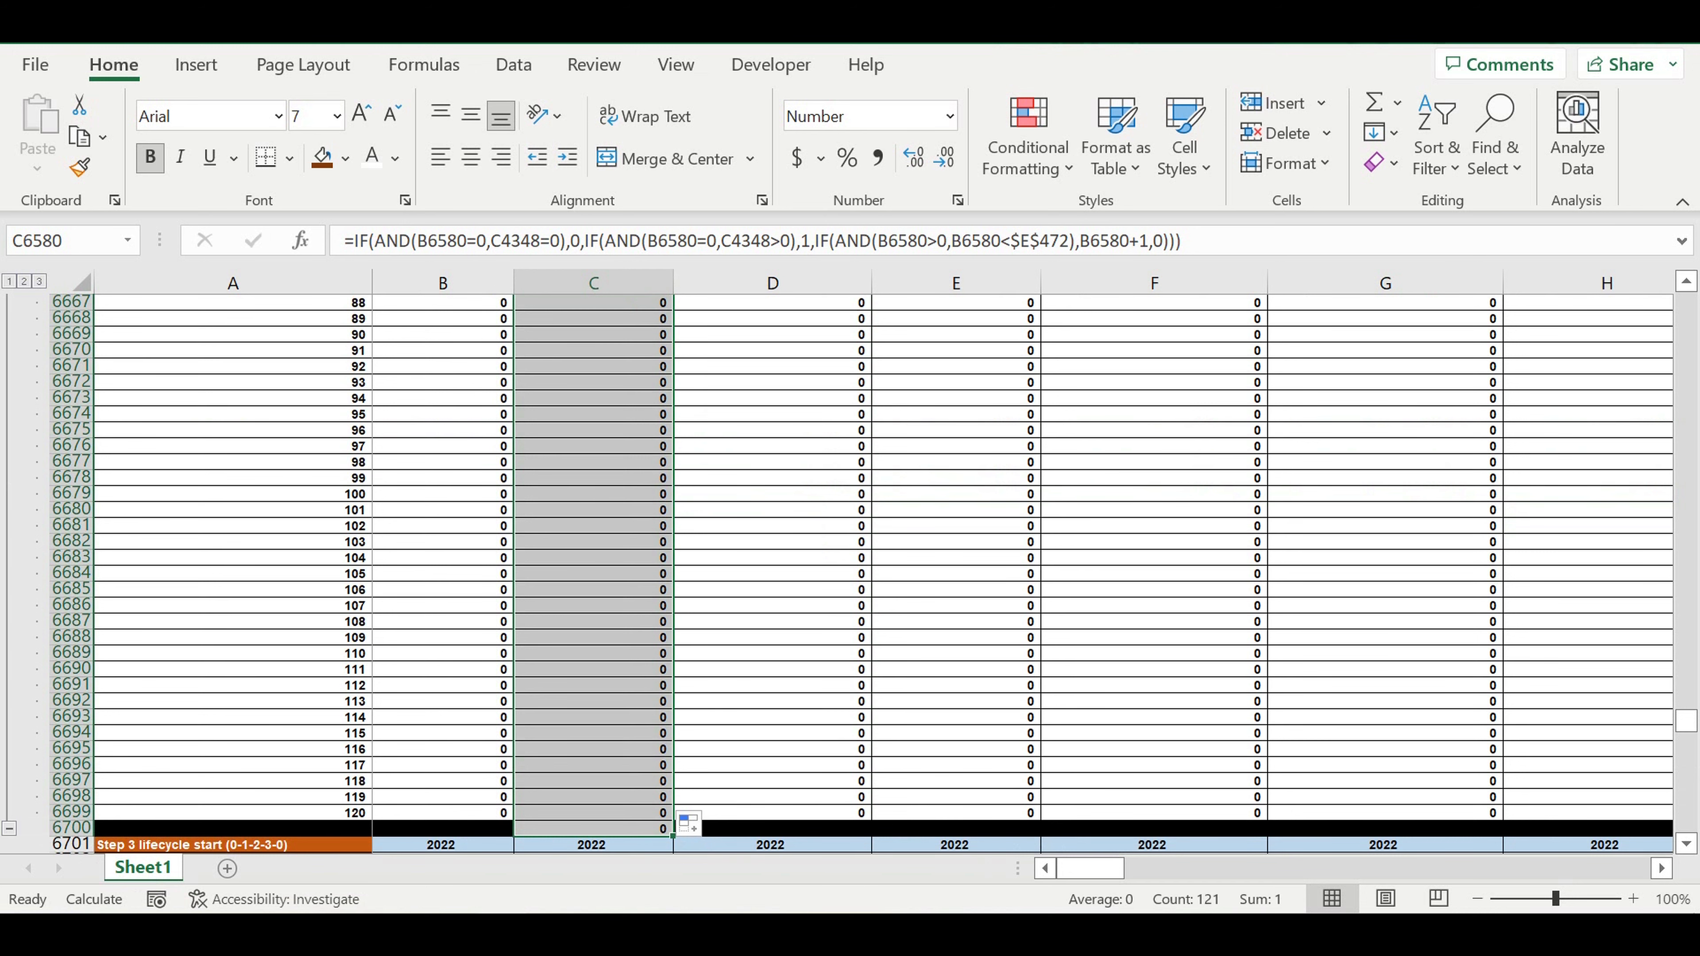
{"action": "key", "text": "shift+BackSpace"}
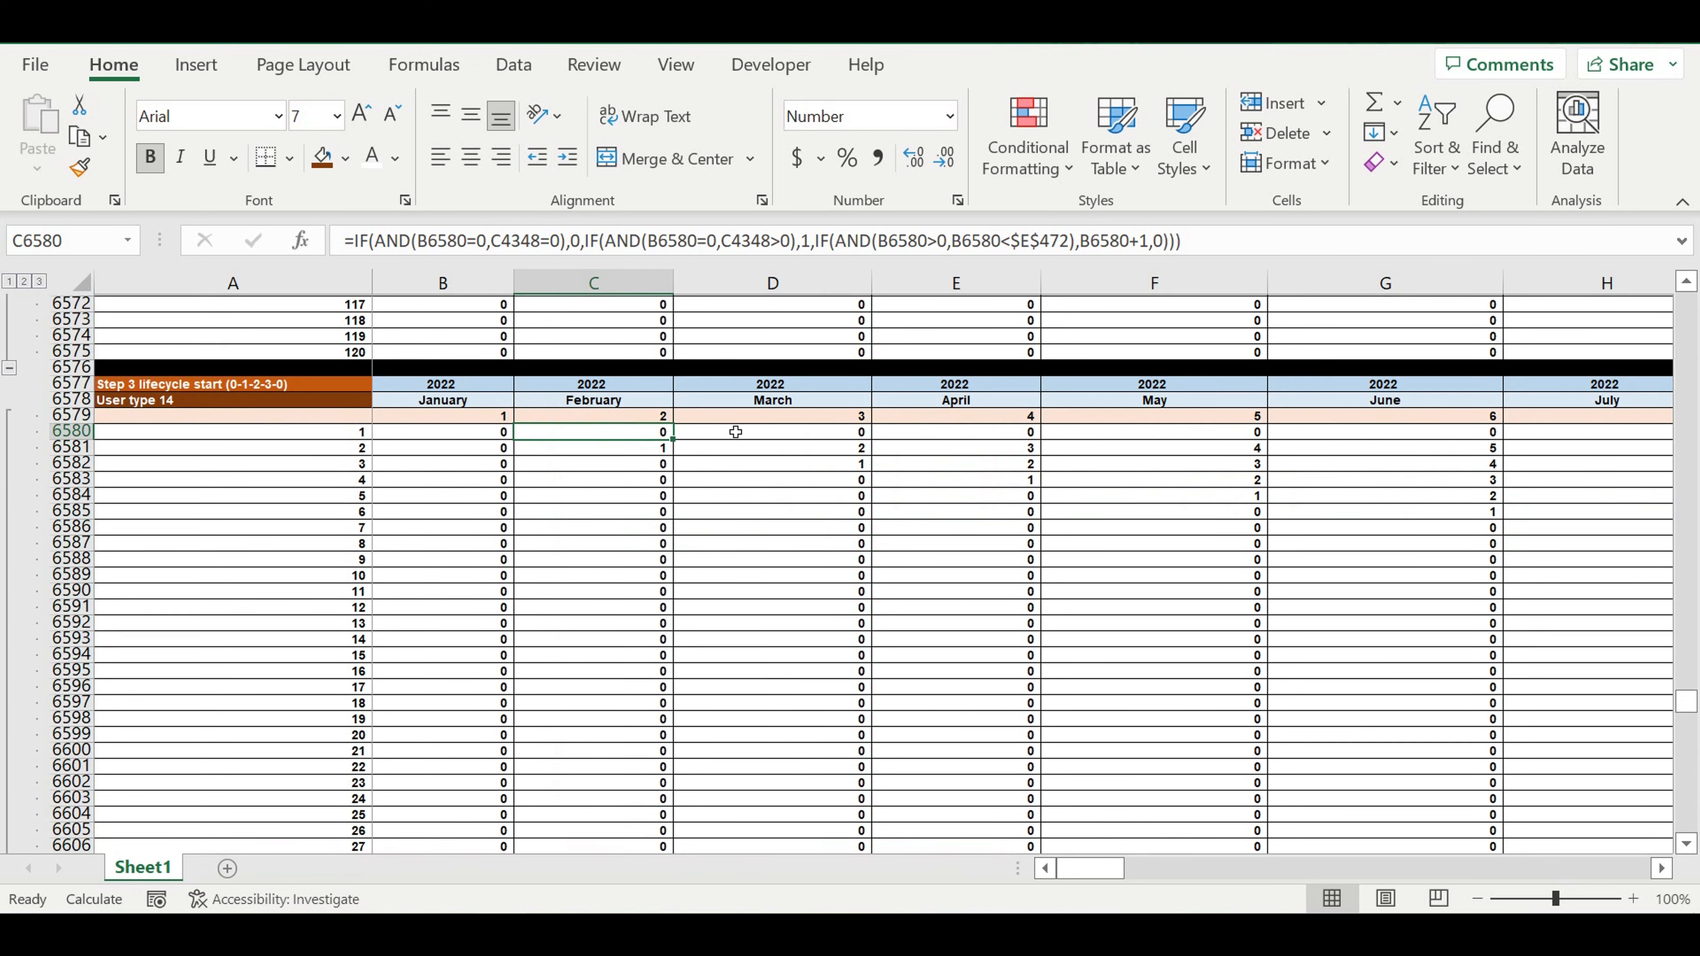
{"action": "mouse_move", "coordinate": [672, 455]}
{"action": "left_mouse_down"}
{"action": "mouse_move", "coordinate": [666, 851]}
{"action": "mouse_move", "coordinate": [696, 758]}
{"action": "mouse_move", "coordinate": [692, 854]}
{"action": "mouse_move", "coordinate": [870, 834]}
{"action": "mouse_move", "coordinate": [1639, 820]}
{"action": "mouse_move", "coordinate": [1561, 819]}
{"action": "left_mouse_up"}
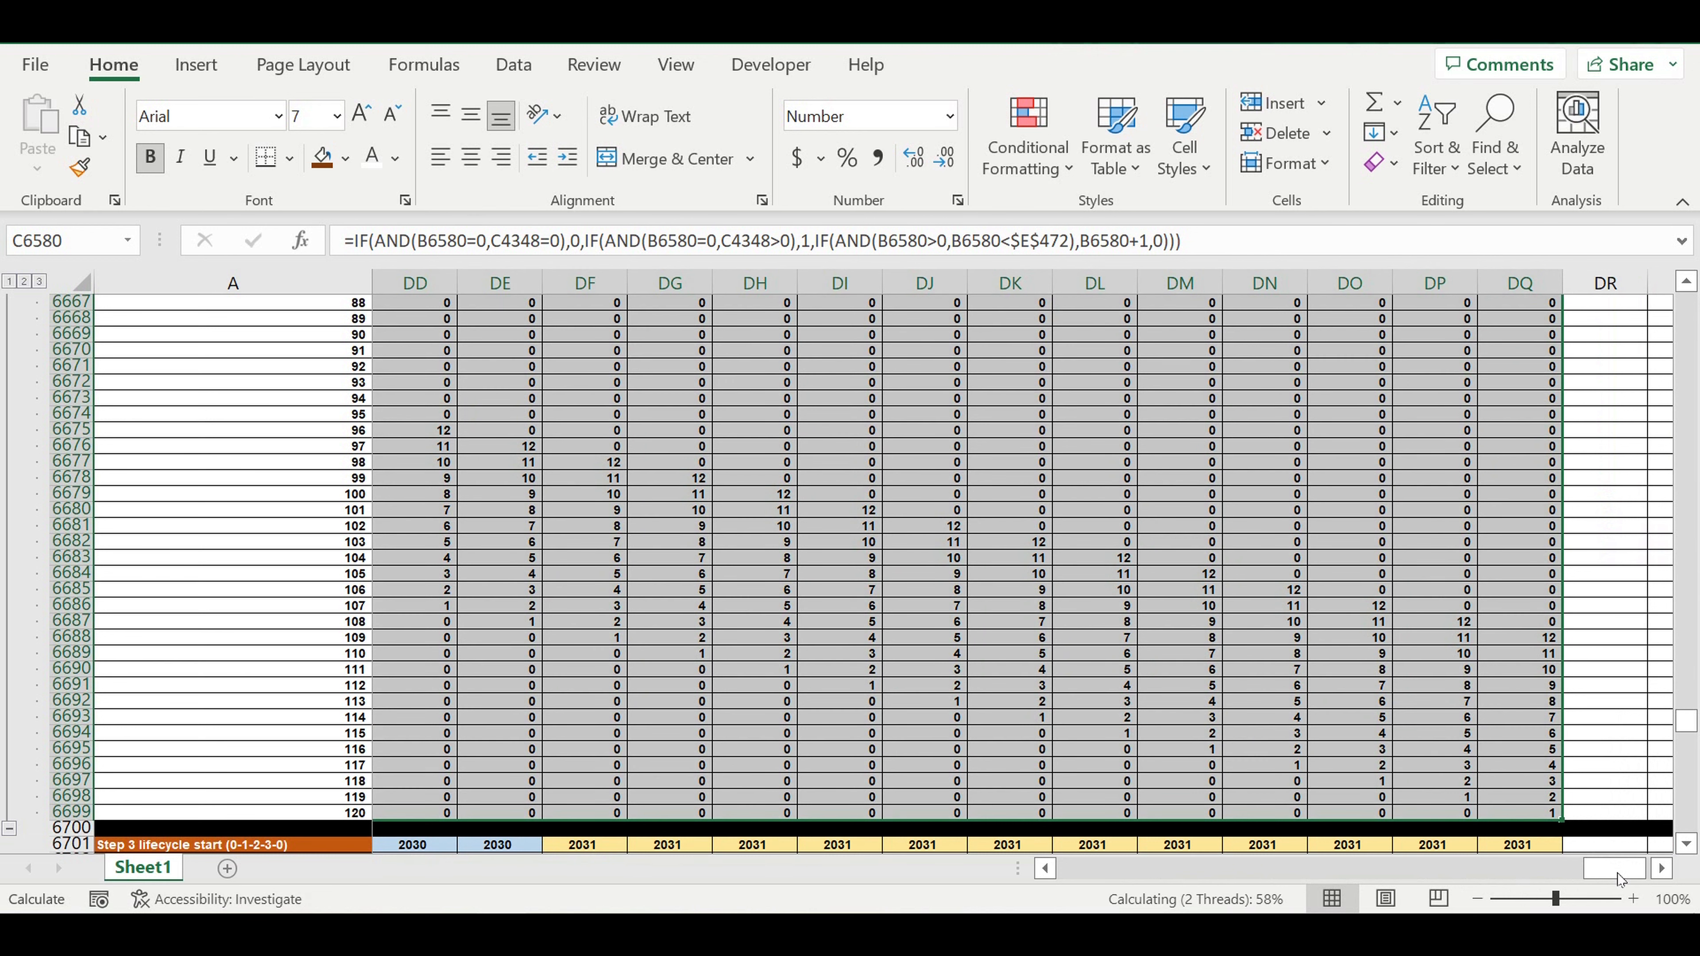
Fill the User type 15 Step 3 formula from C6704 down to row 6823 and across to column DQ.
{"action": "left_click_drag", "start_coordinate": [1618, 879], "coordinate": [1094, 883]}
{"action": "scroll", "coordinate": [721, 670], "scroll_direction": "down", "scroll_amount": 7}
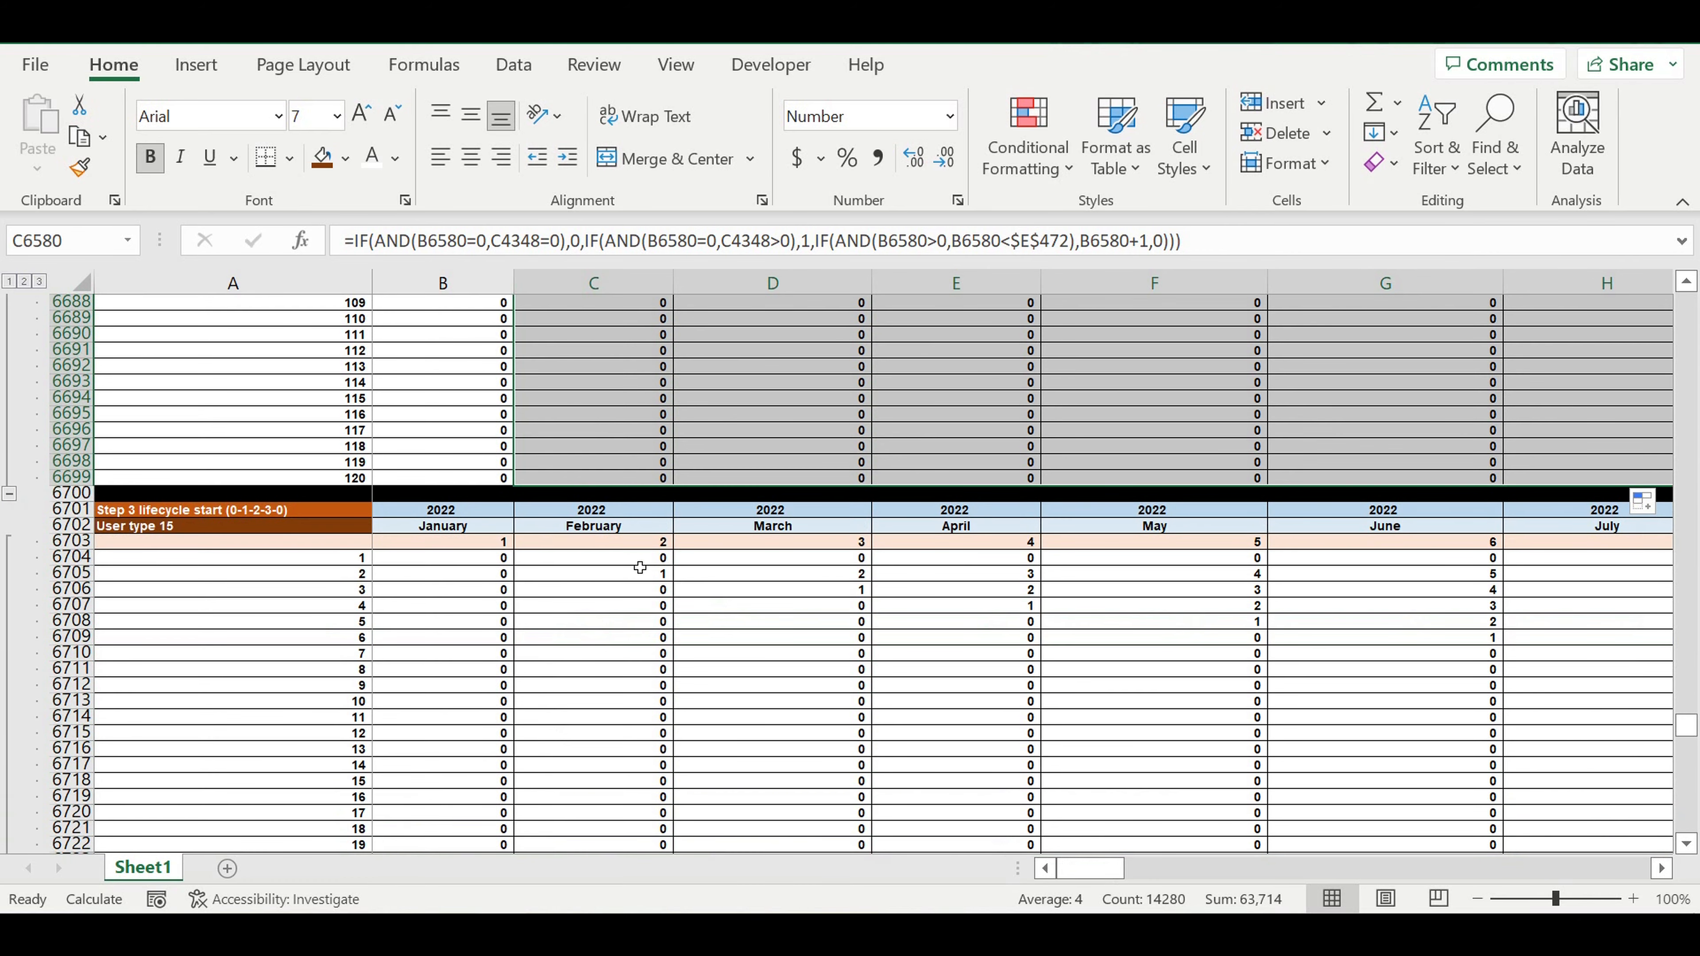
{"action": "left_click", "coordinate": [629, 557]}
{"action": "left_click_drag", "start_coordinate": [673, 564], "coordinate": [715, 807]}
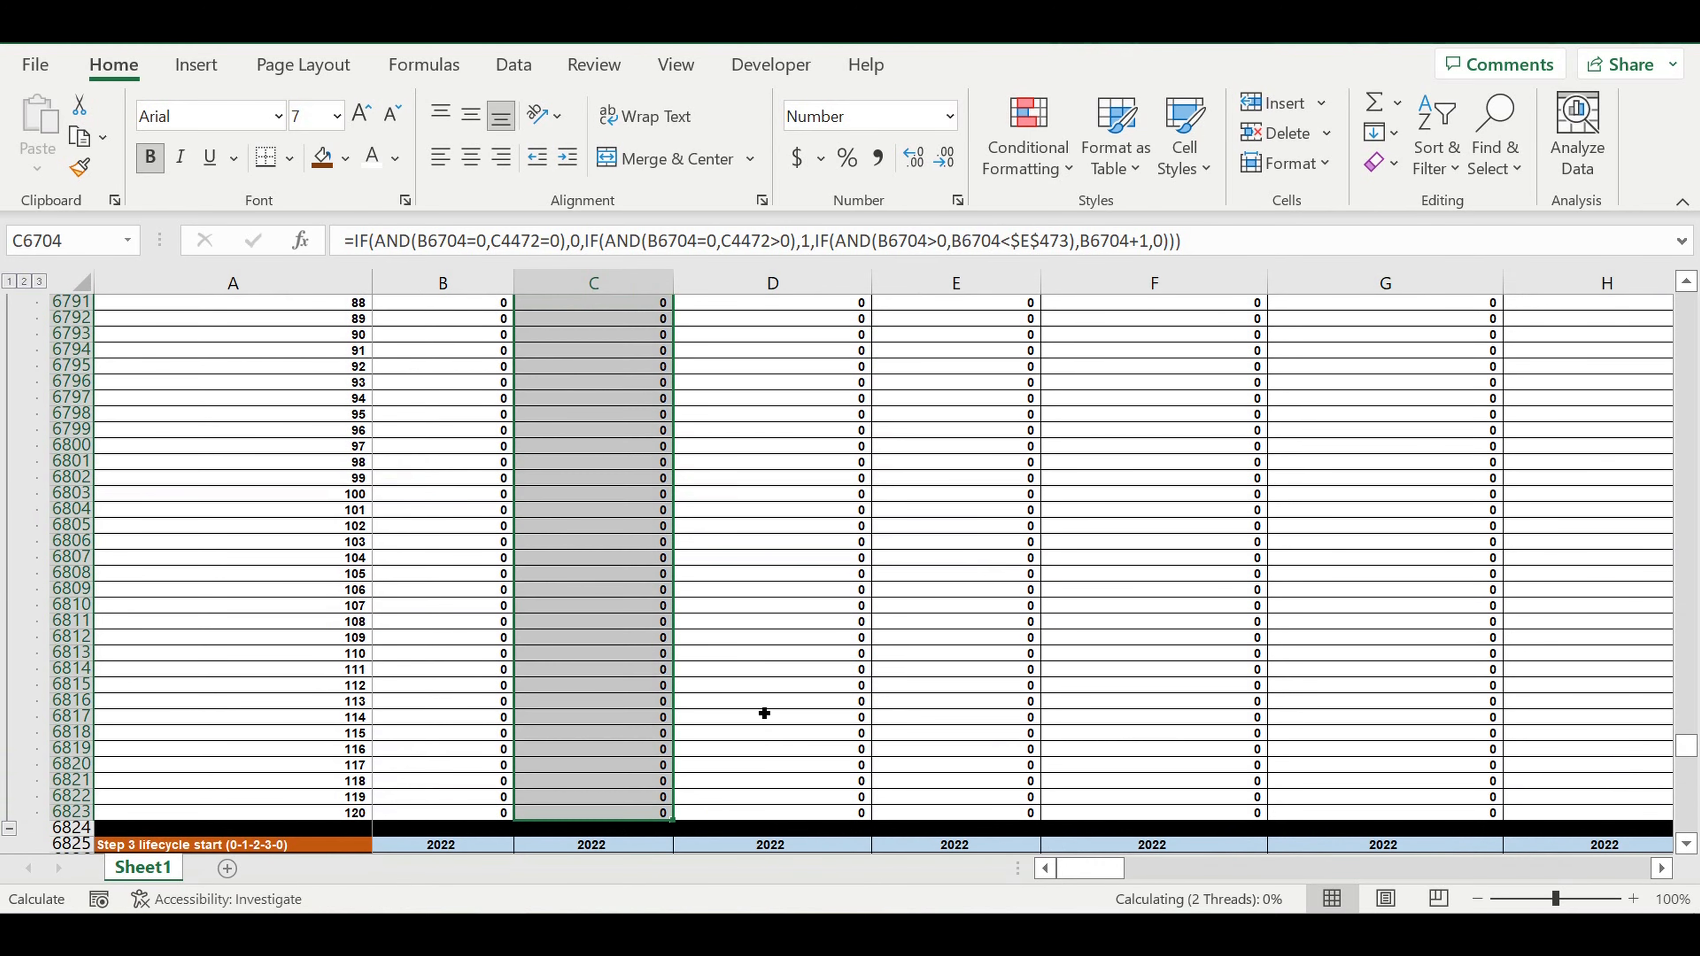
{"action": "scroll", "coordinate": [759, 703], "scroll_direction": "up", "scroll_amount": 10}
{"action": "scroll", "coordinate": [758, 700], "scroll_direction": "up", "scroll_amount": 20}
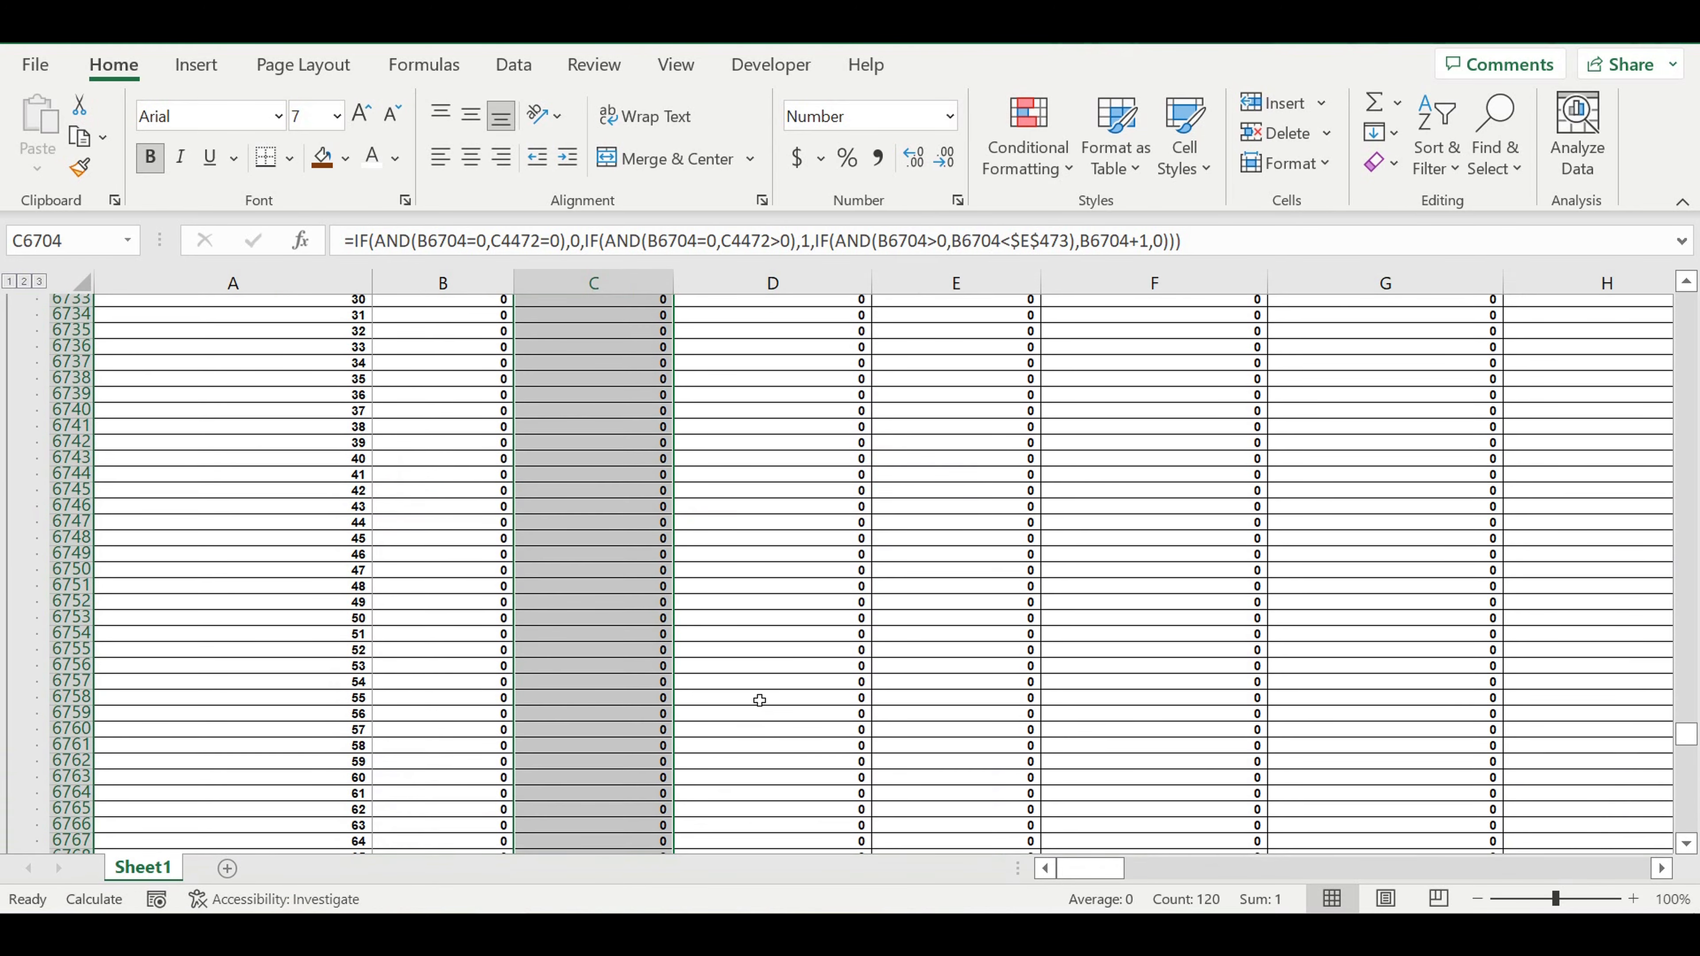
{"action": "scroll", "coordinate": [759, 700], "scroll_direction": "up", "scroll_amount": 1}
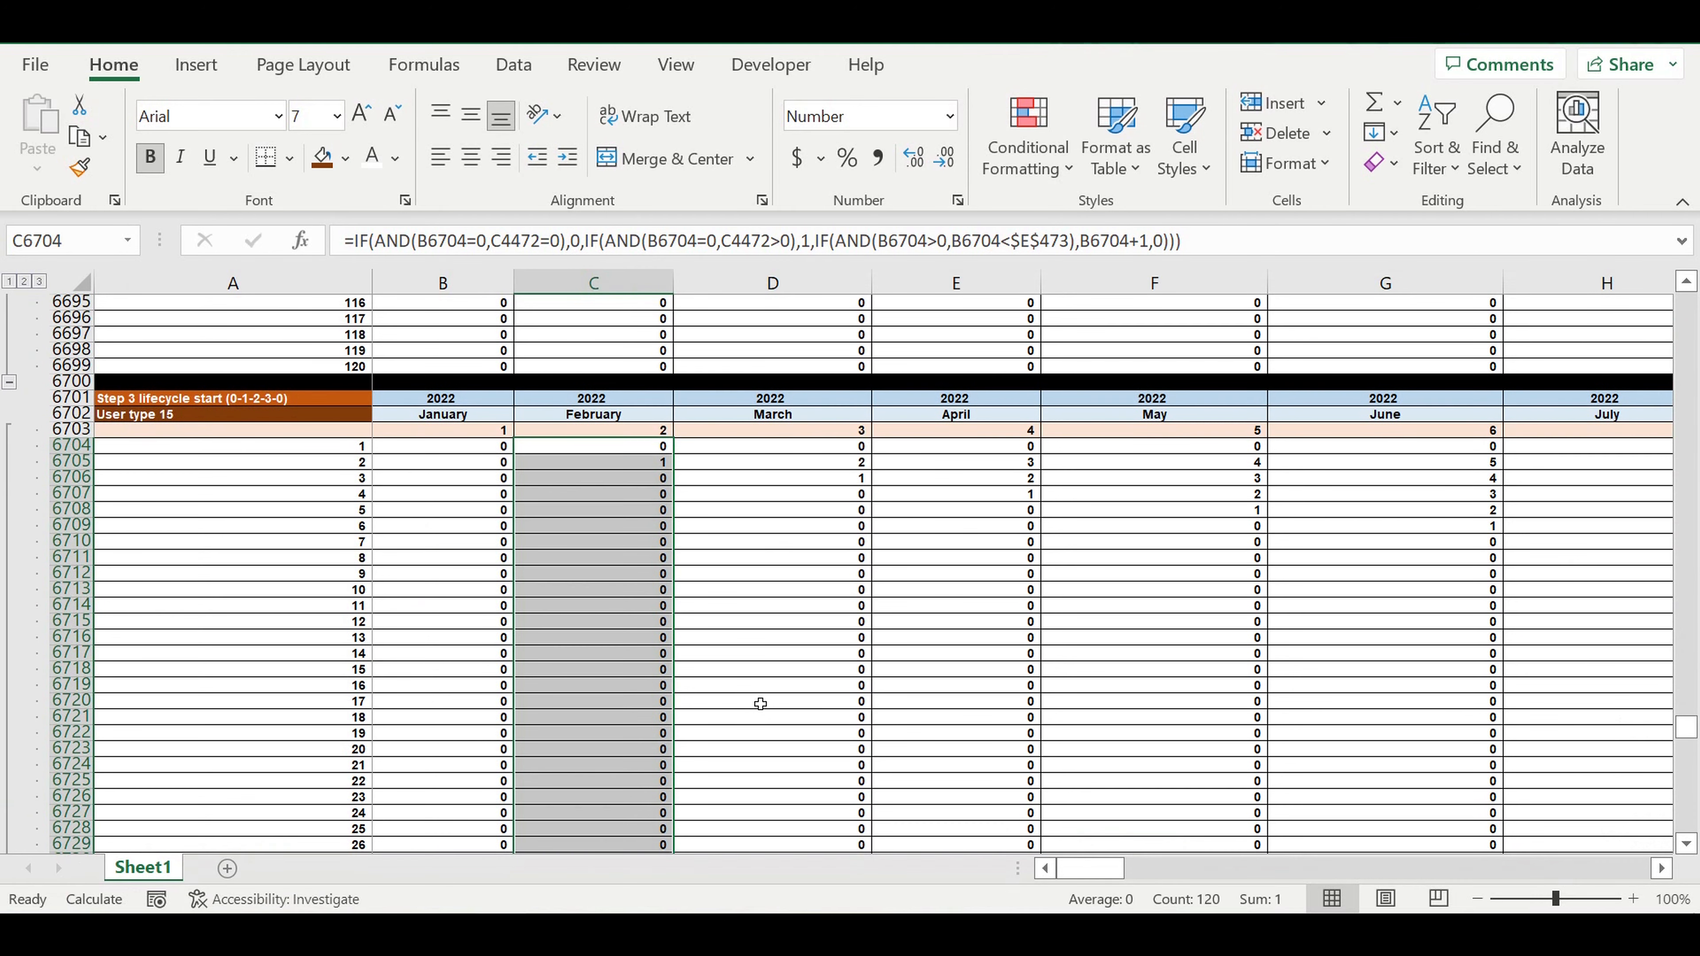
{"action": "scroll", "coordinate": [761, 697], "scroll_direction": "down", "scroll_amount": 7}
{"action": "scroll", "coordinate": [762, 694], "scroll_direction": "down", "scroll_amount": 20}
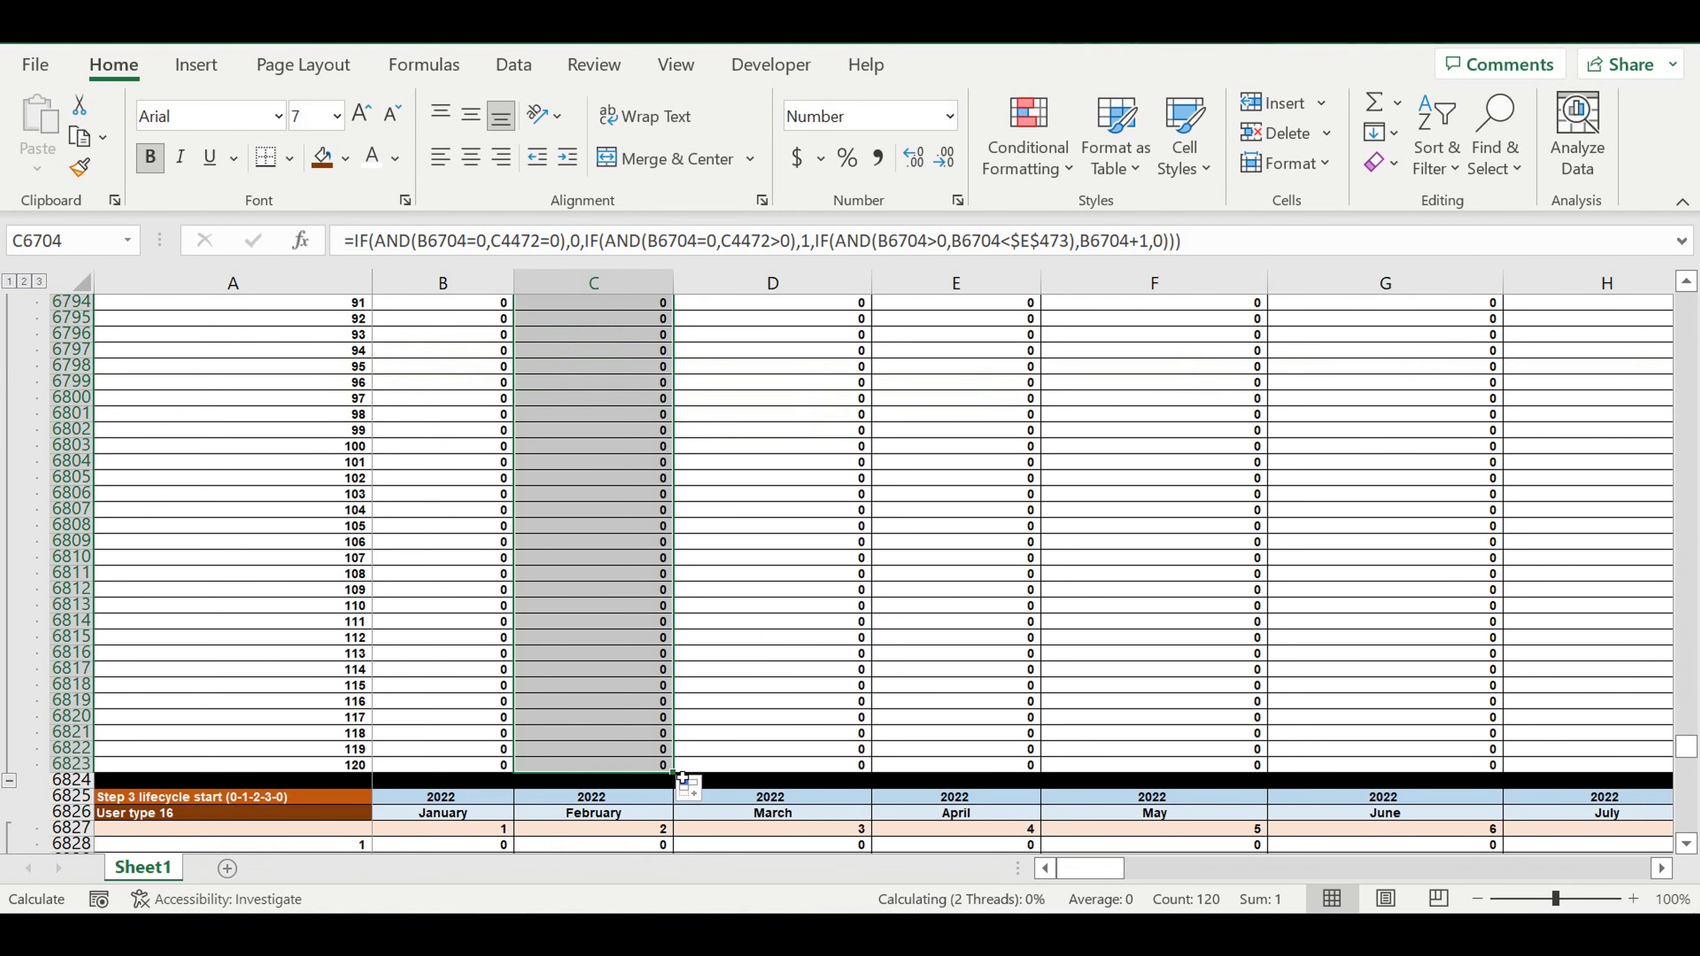
{"action": "left_click_drag", "start_coordinate": [681, 781], "coordinate": [1560, 770]}
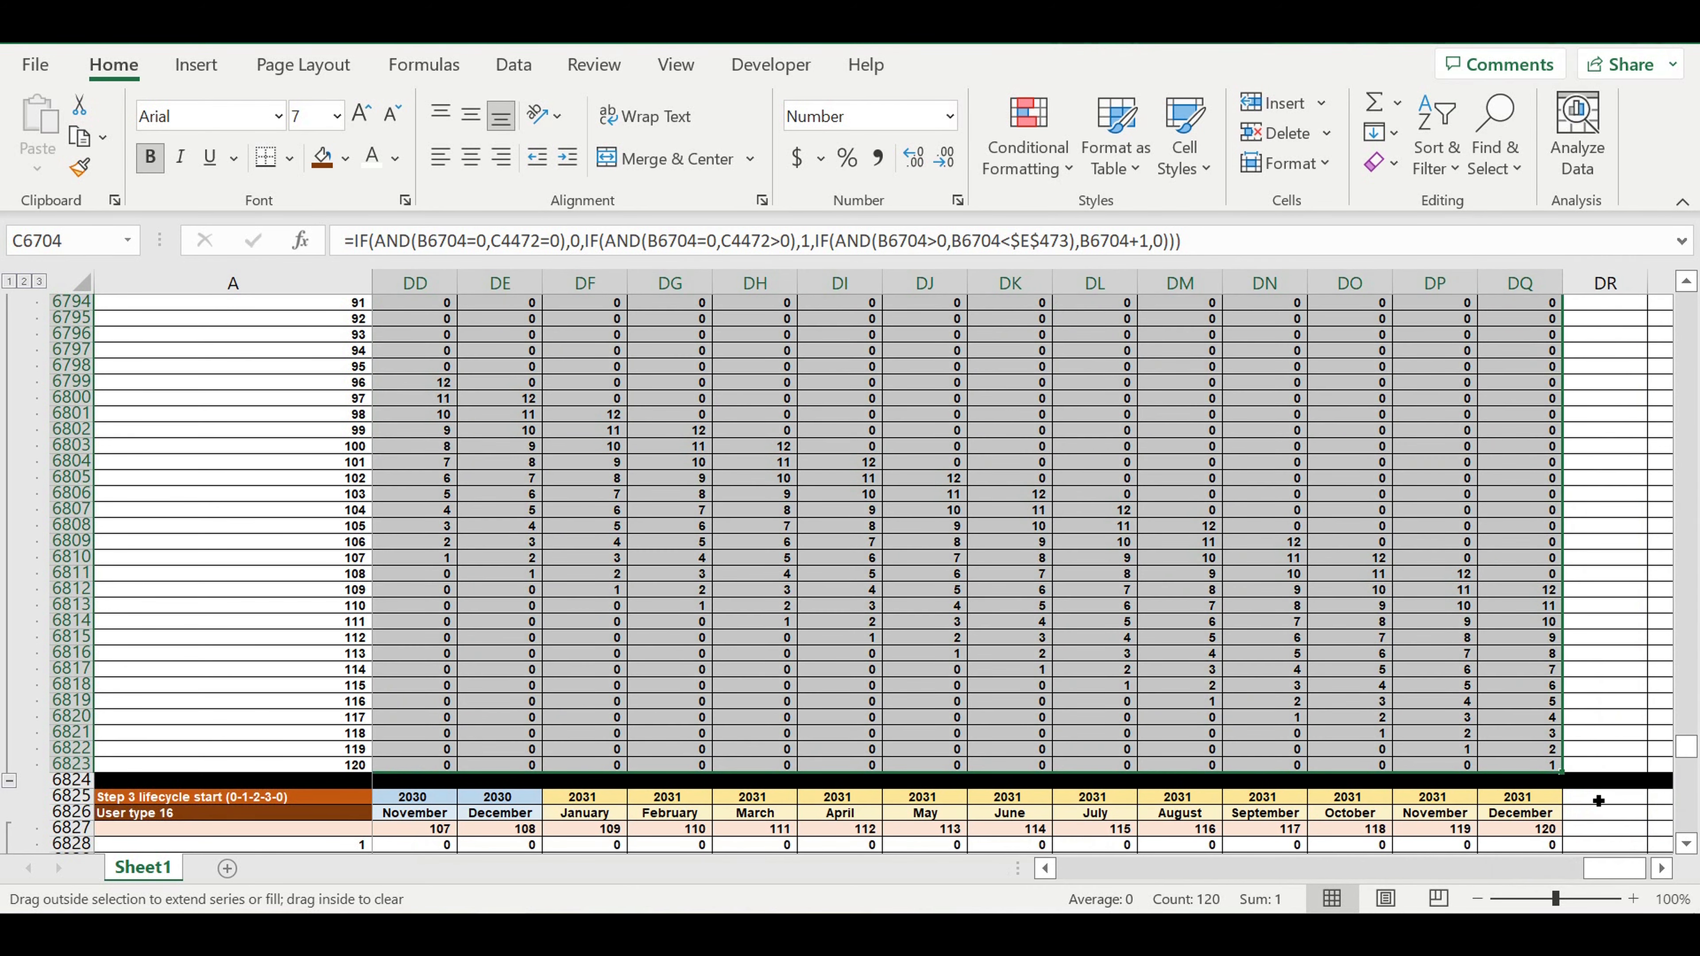
Fill the User type 16 Step 3 formula from C6828 down to row 6947 and across to column DQ.
{"action": "left_click_drag", "start_coordinate": [1607, 871], "coordinate": [904, 874]}
{"action": "scroll", "coordinate": [859, 680], "scroll_direction": "down", "scroll_amount": 5}
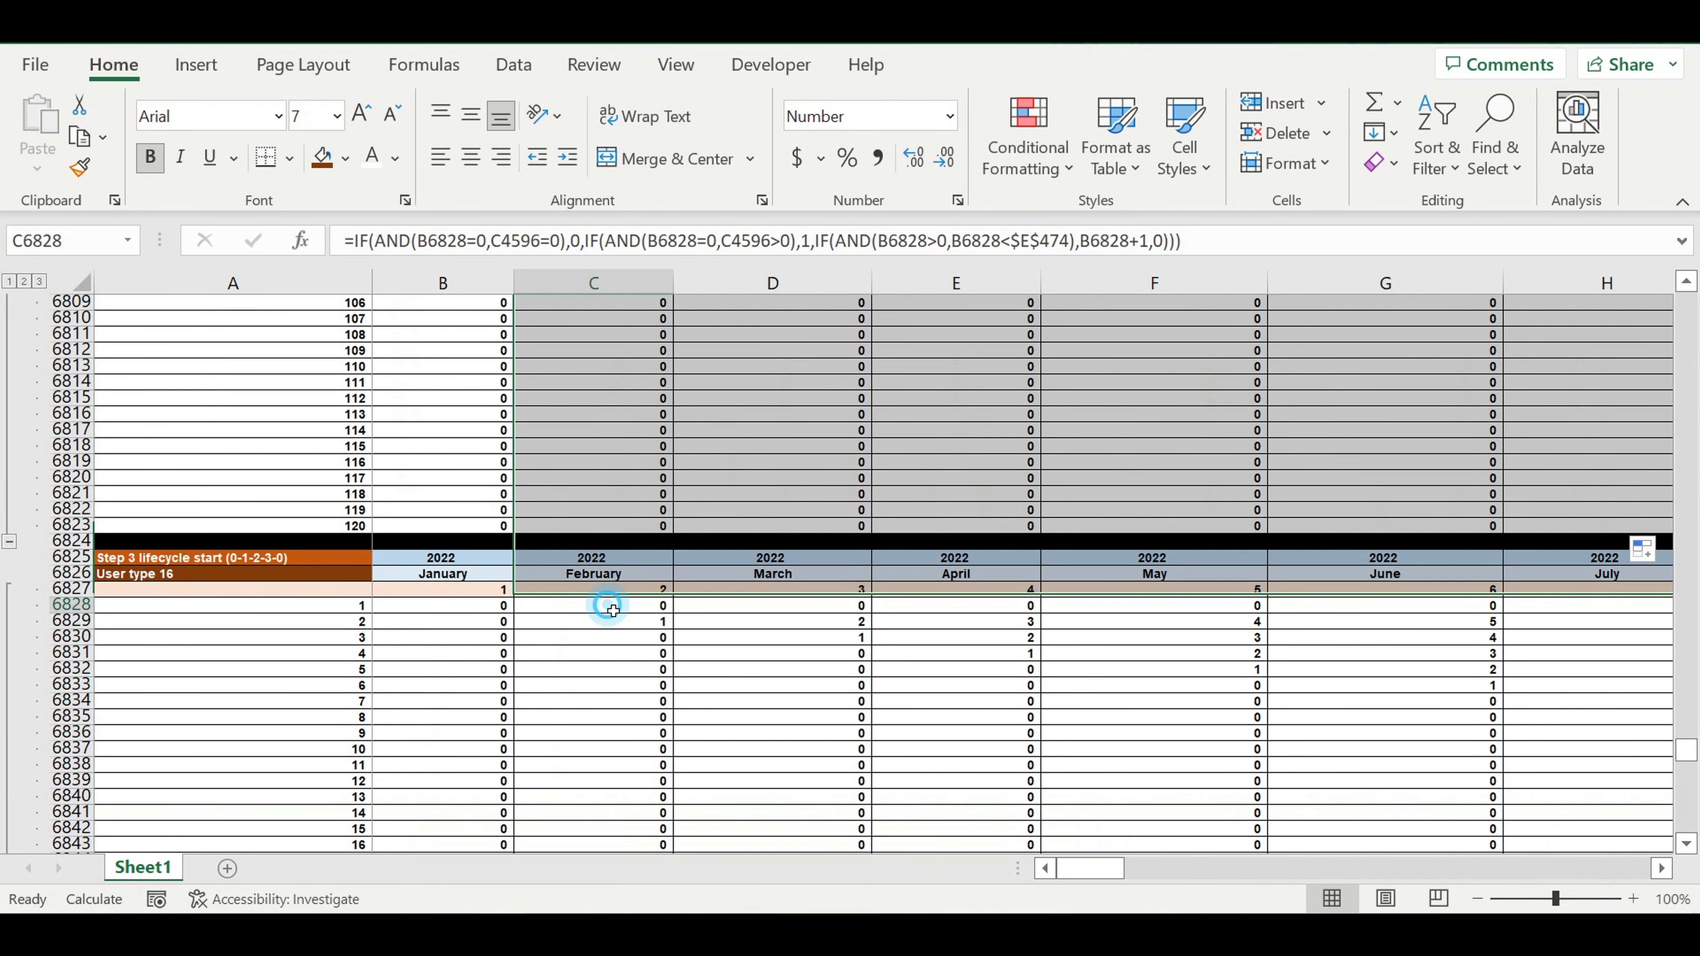
{"action": "left_click", "coordinate": [611, 607]}
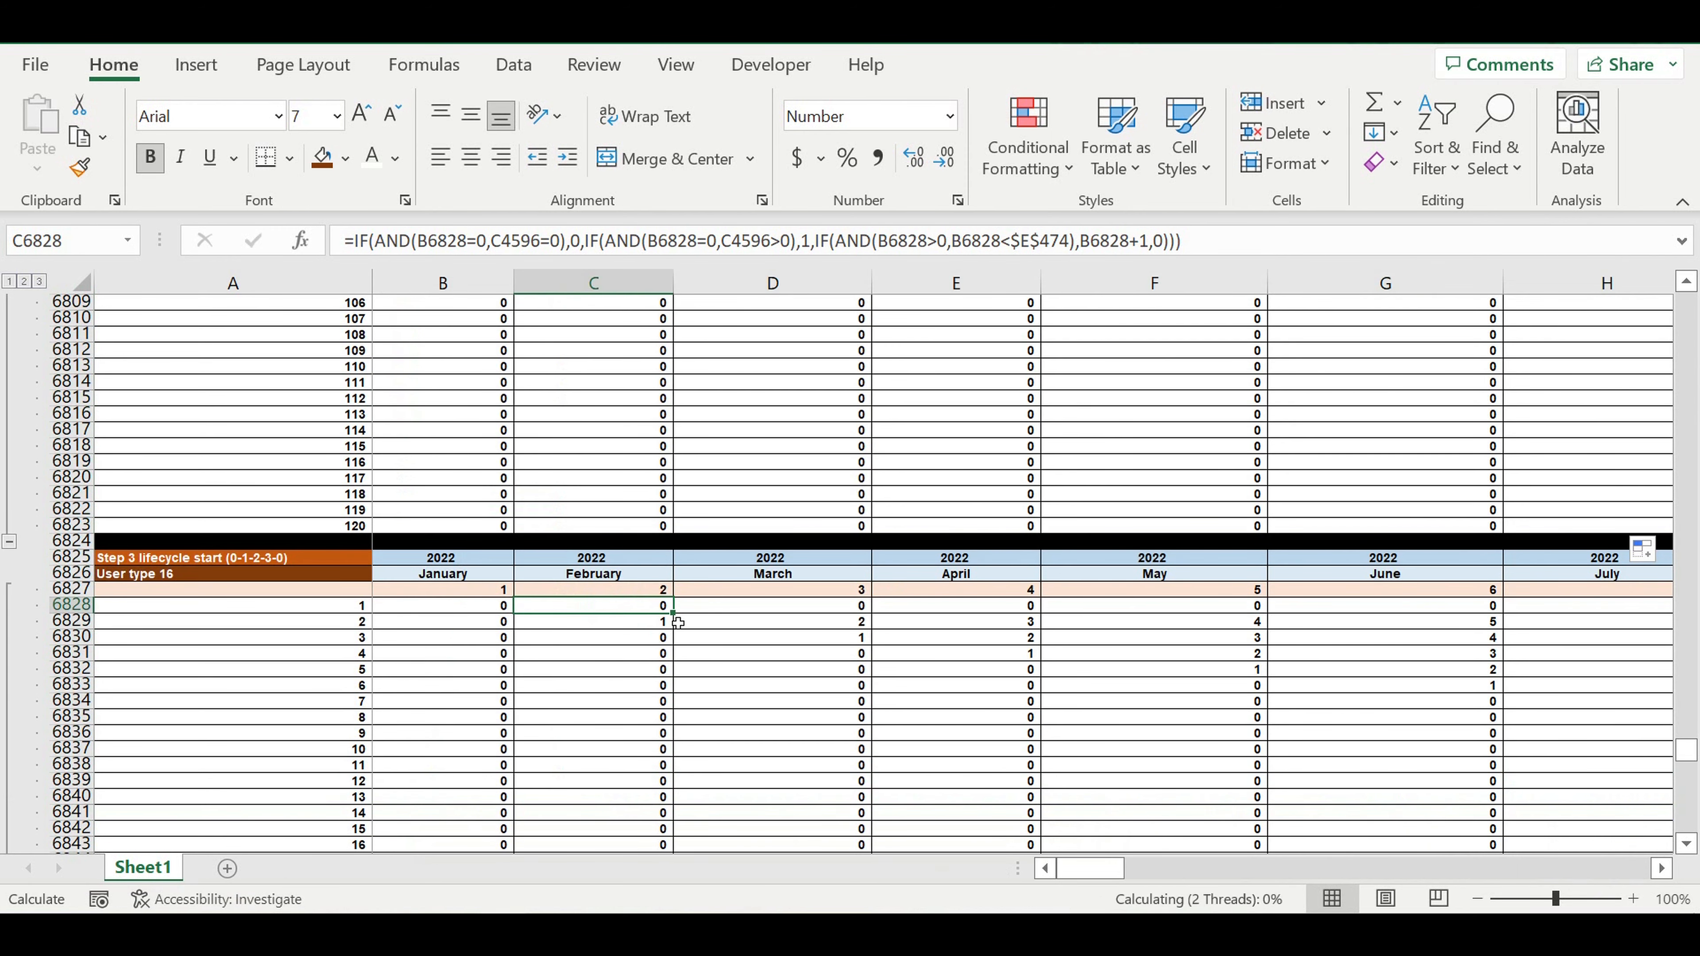
{"action": "mouse_move", "coordinate": [672, 612]}
{"action": "left_mouse_down"}
{"action": "mouse_move", "coordinate": [663, 858]}
{"action": "mouse_move", "coordinate": [706, 783]}
{"action": "mouse_move", "coordinate": [708, 843]}
{"action": "mouse_move", "coordinate": [669, 815]}
{"action": "mouse_move", "coordinate": [1659, 816]}
{"action": "mouse_move", "coordinate": [1539, 815]}
{"action": "mouse_move", "coordinate": [1553, 813]}
{"action": "left_mouse_up"}
Fill the User type 17 Step 3 formula from C6952 down to row 7071 and across to column DQ.
{"action": "left_click_drag", "start_coordinate": [1612, 868], "coordinate": [895, 830]}
{"action": "scroll", "coordinate": [774, 687], "scroll_direction": "down", "scroll_amount": 5}
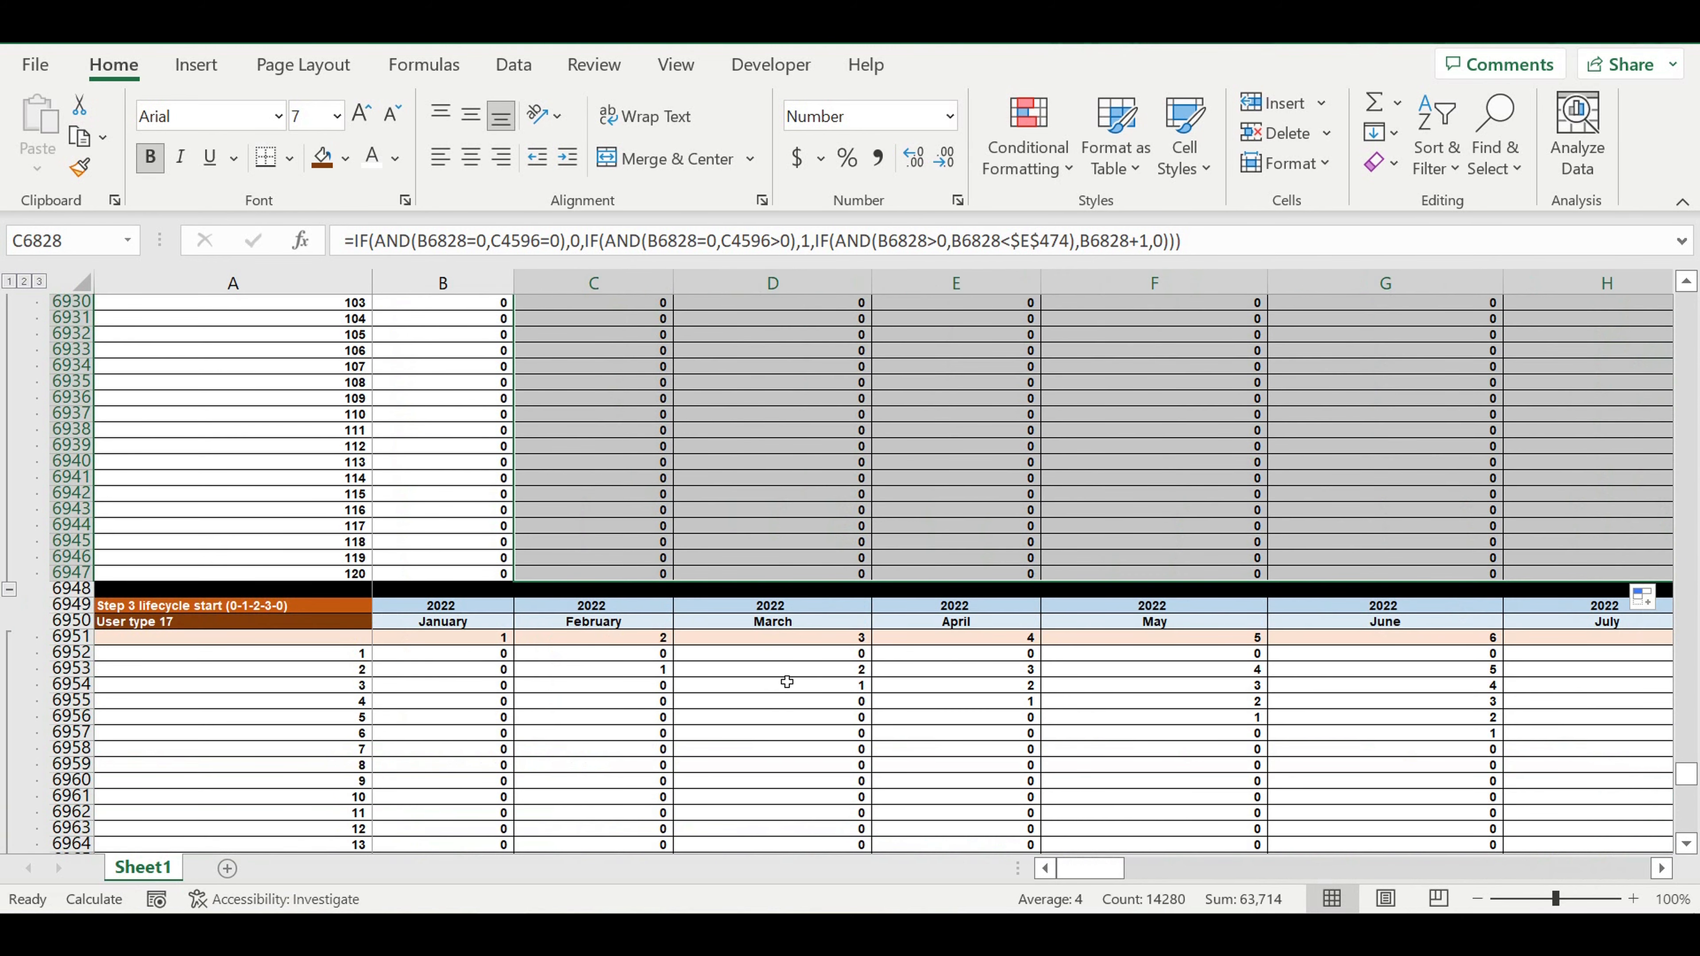
{"action": "left_click", "coordinate": [603, 656]}
{"action": "mouse_move", "coordinate": [672, 661]}
{"action": "left_mouse_down"}
{"action": "mouse_move", "coordinate": [675, 840]}
{"action": "mouse_move", "coordinate": [689, 851]}
{"action": "mouse_move", "coordinate": [710, 795]}
{"action": "mouse_move", "coordinate": [703, 830]}
{"action": "mouse_move", "coordinate": [1639, 829]}
{"action": "mouse_move", "coordinate": [1536, 808]}
{"action": "mouse_move", "coordinate": [1481, 774]}
{"action": "left_mouse_up"}
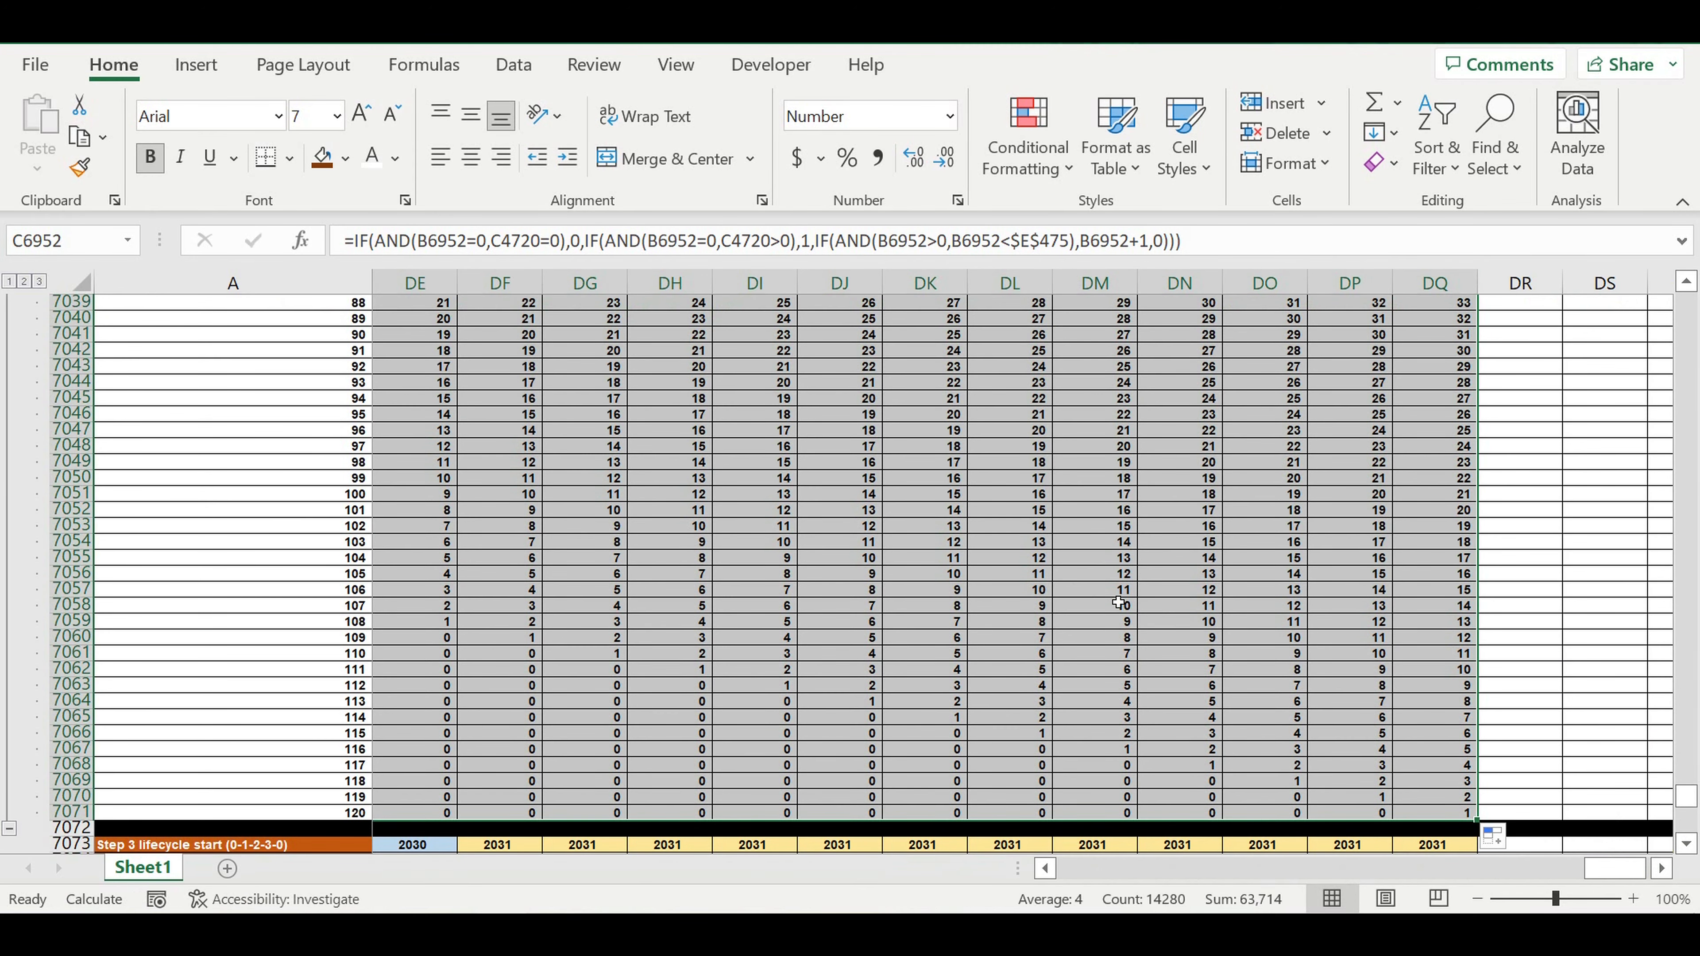
{"action": "scroll", "coordinate": [1118, 603], "scroll_direction": "up", "scroll_amount": 3}
{"action": "scroll", "coordinate": [1123, 565], "scroll_direction": "up", "scroll_amount": 4}
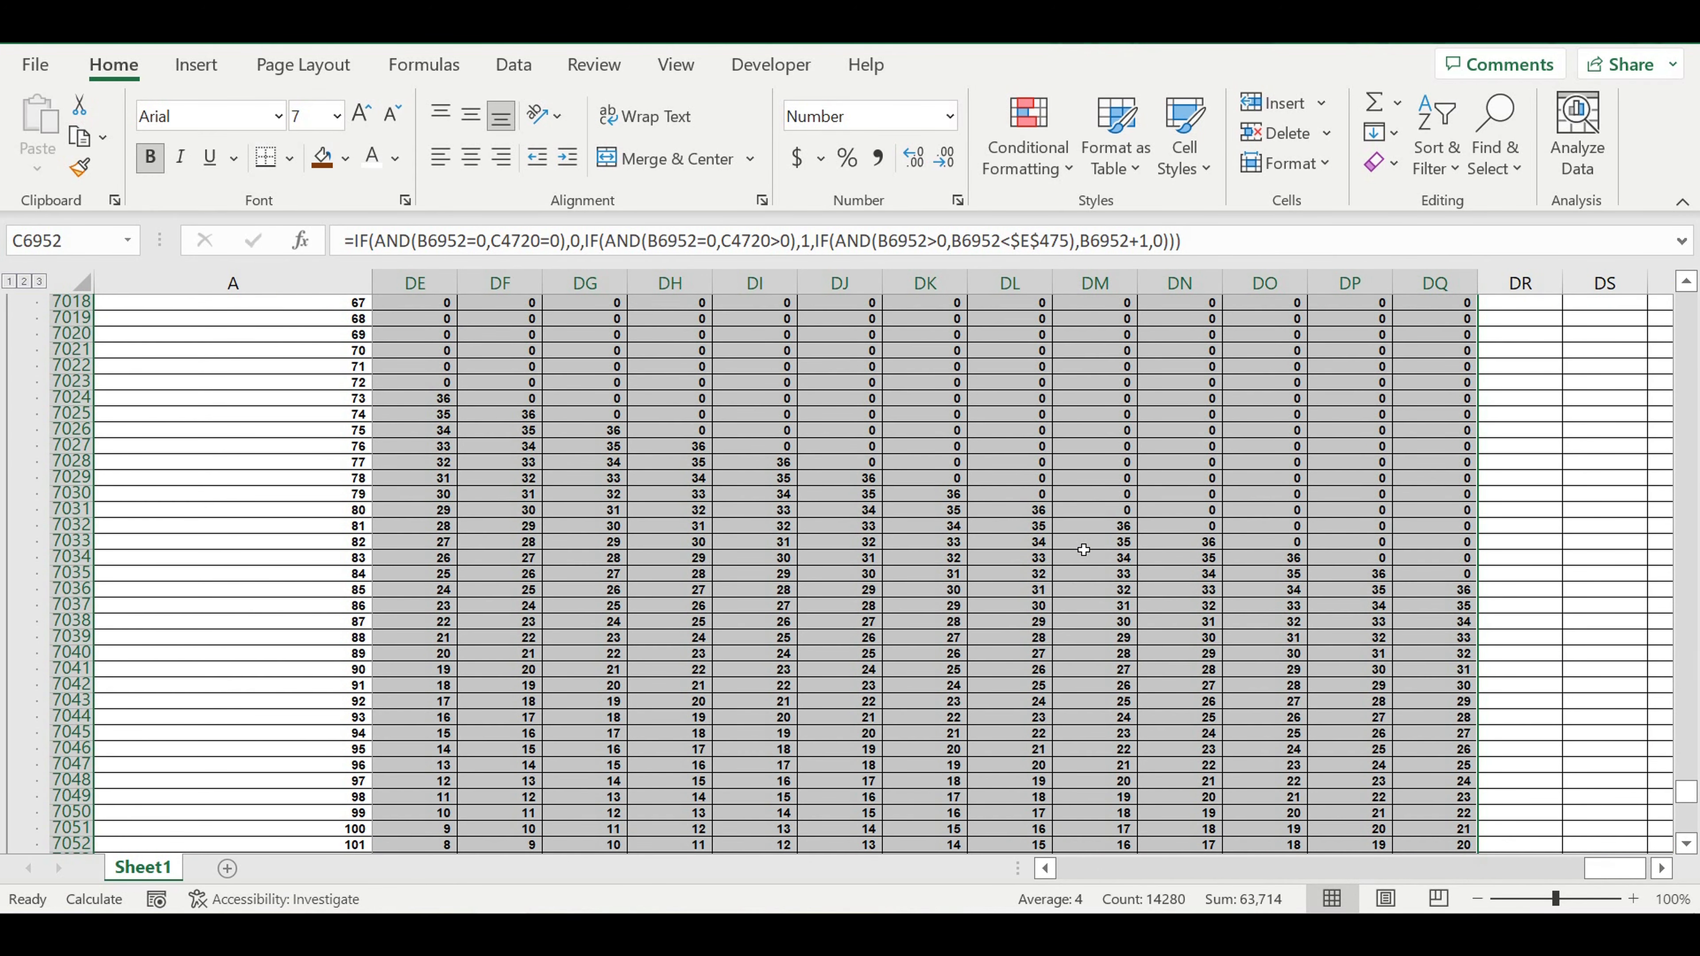
{"action": "left_click", "coordinate": [1019, 509]}
Fill the User type 18 Step 3 formula from C7076 down to row 7195 and across to column DQ.
{"action": "scroll", "coordinate": [1019, 510], "scroll_direction": "down", "scroll_amount": 11}
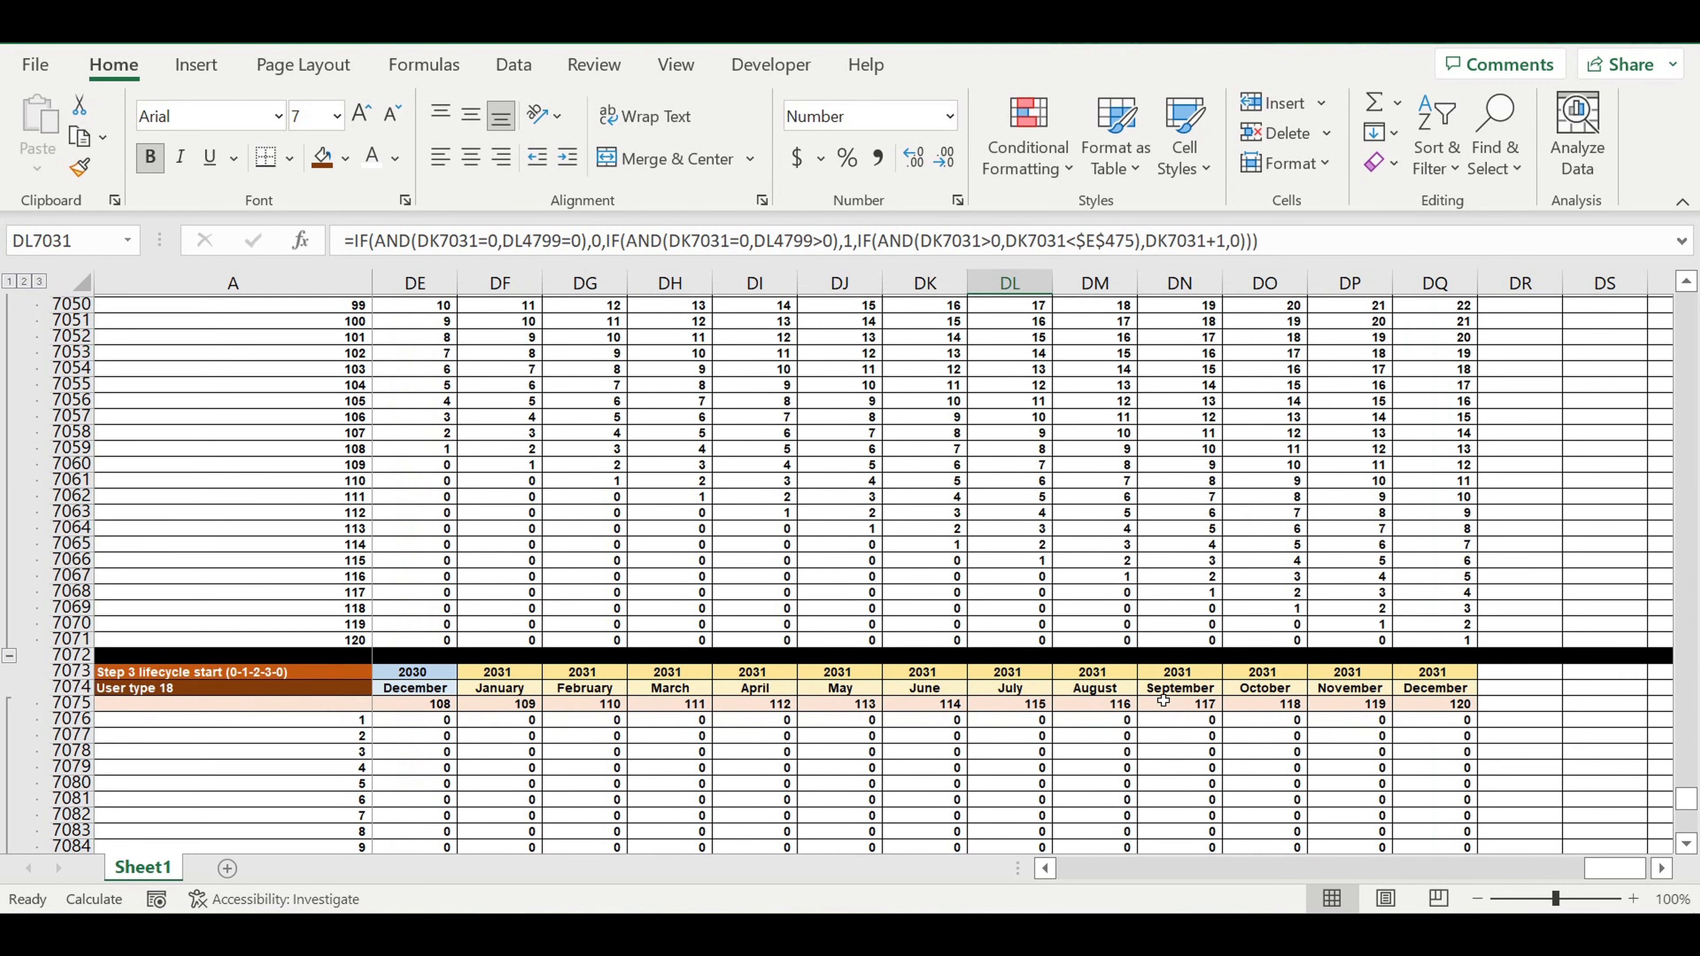
{"action": "scroll", "coordinate": [1163, 699], "scroll_direction": "down", "scroll_amount": 1}
{"action": "left_click_drag", "start_coordinate": [1613, 869], "coordinate": [780, 731]}
{"action": "left_click", "coordinate": [640, 658]}
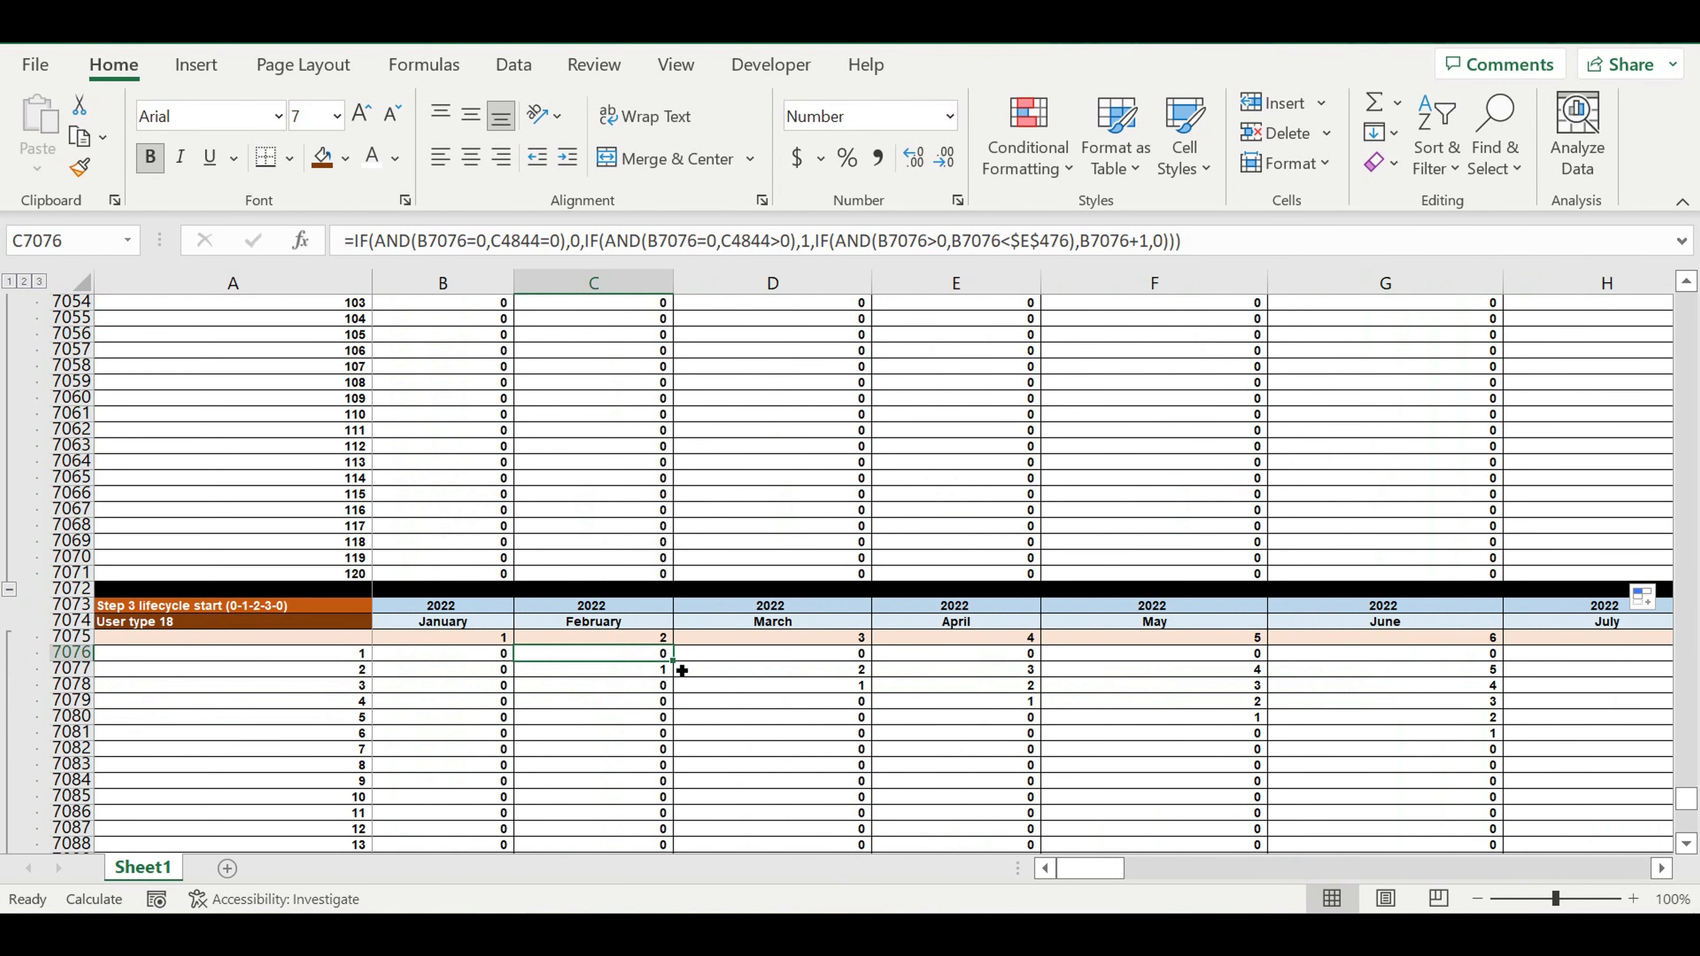
{"action": "mouse_move", "coordinate": [680, 670]}
{"action": "left_mouse_down"}
{"action": "mouse_move", "coordinate": [669, 847]}
{"action": "mouse_move", "coordinate": [687, 759]}
{"action": "mouse_move", "coordinate": [704, 835]}
{"action": "mouse_move", "coordinate": [1650, 828]}
{"action": "left_mouse_up"}
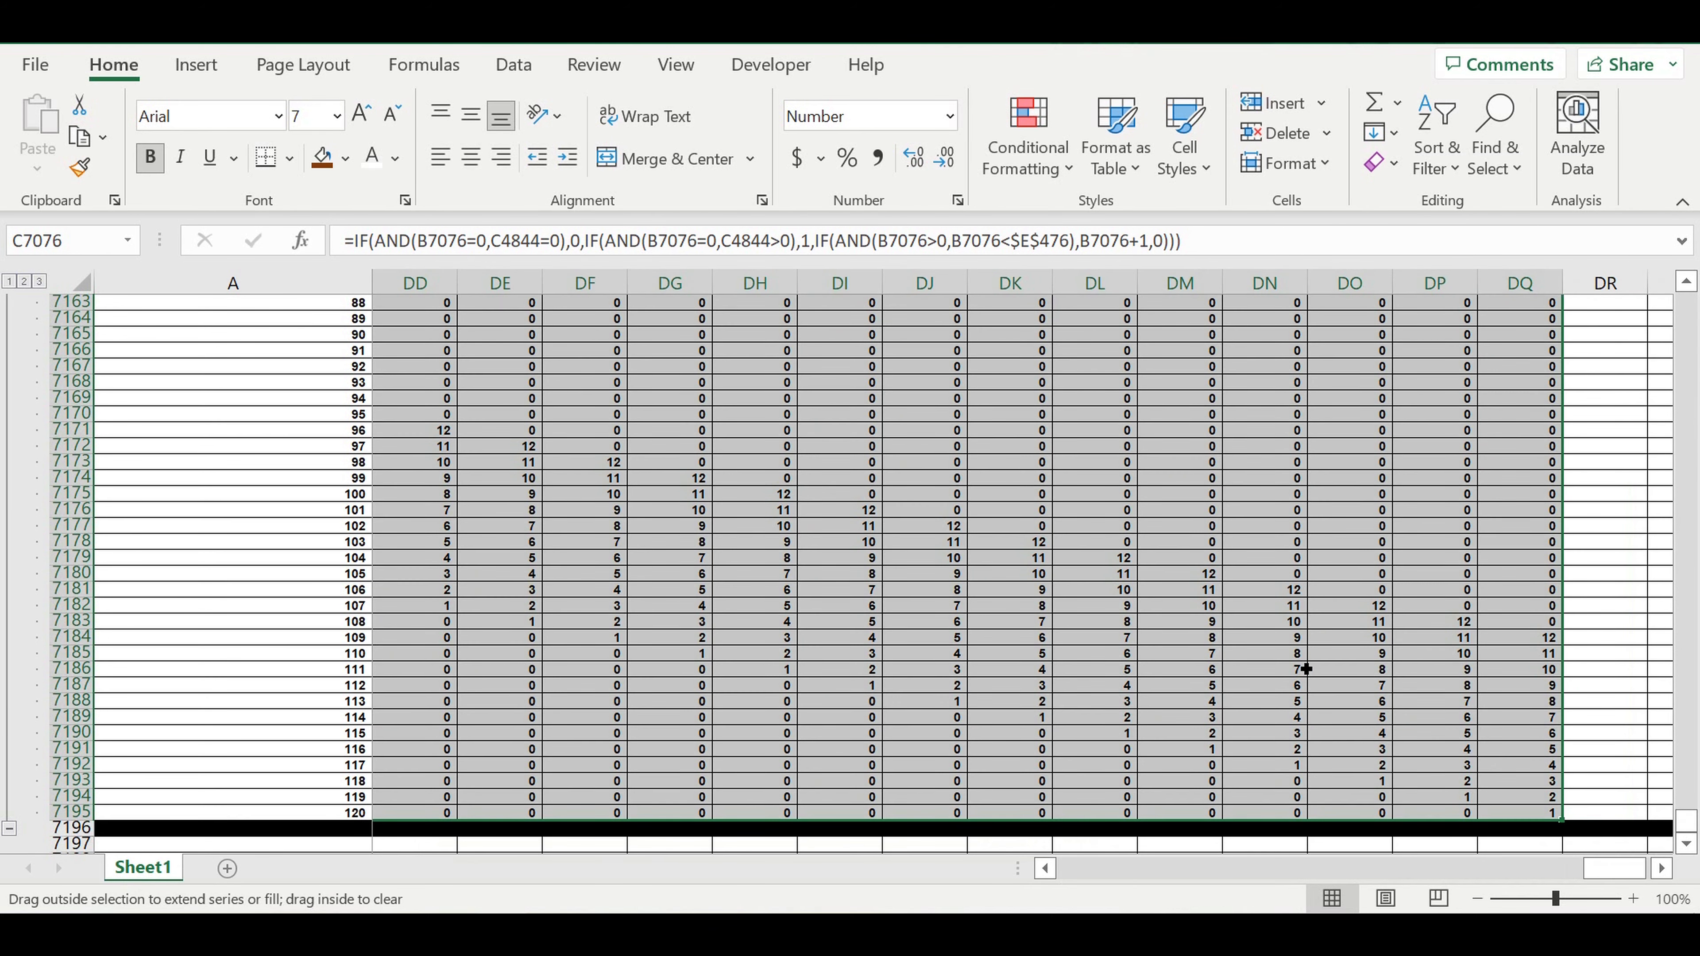
{"action": "left_click", "coordinate": [1265, 606]}
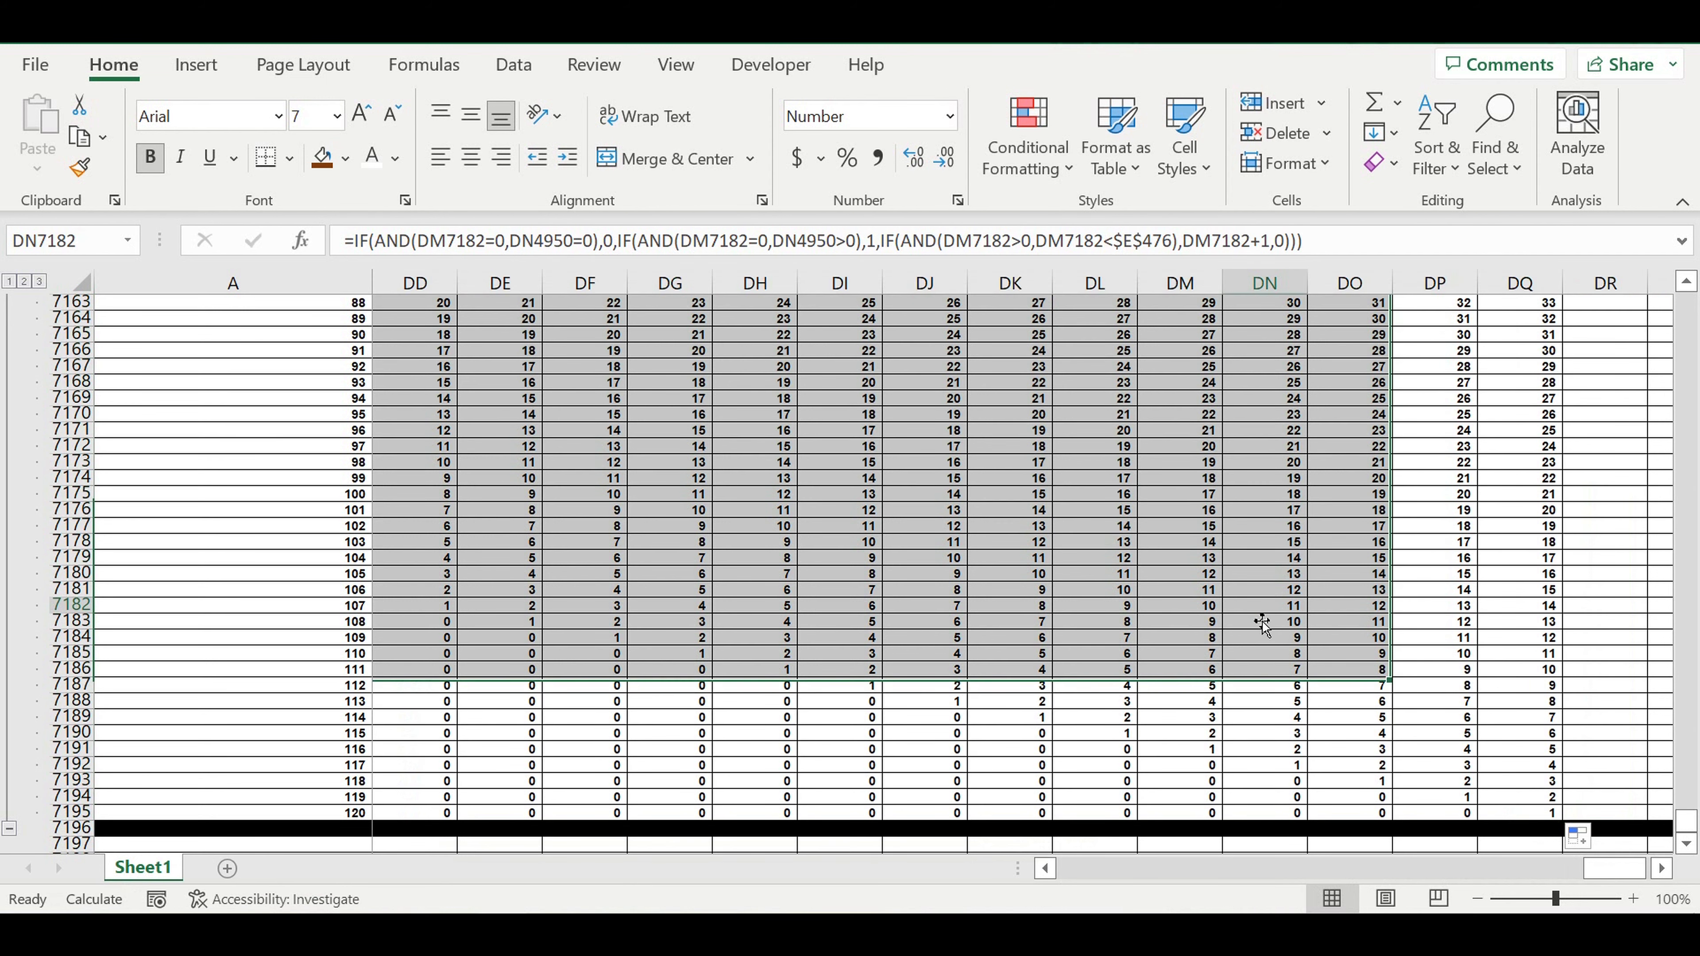
Collapse all grouped rows to outline level 1 and select the User type 14 Step 3 header in A6577.
{"action": "left_click_drag", "start_coordinate": [1615, 870], "coordinate": [589, 851]}
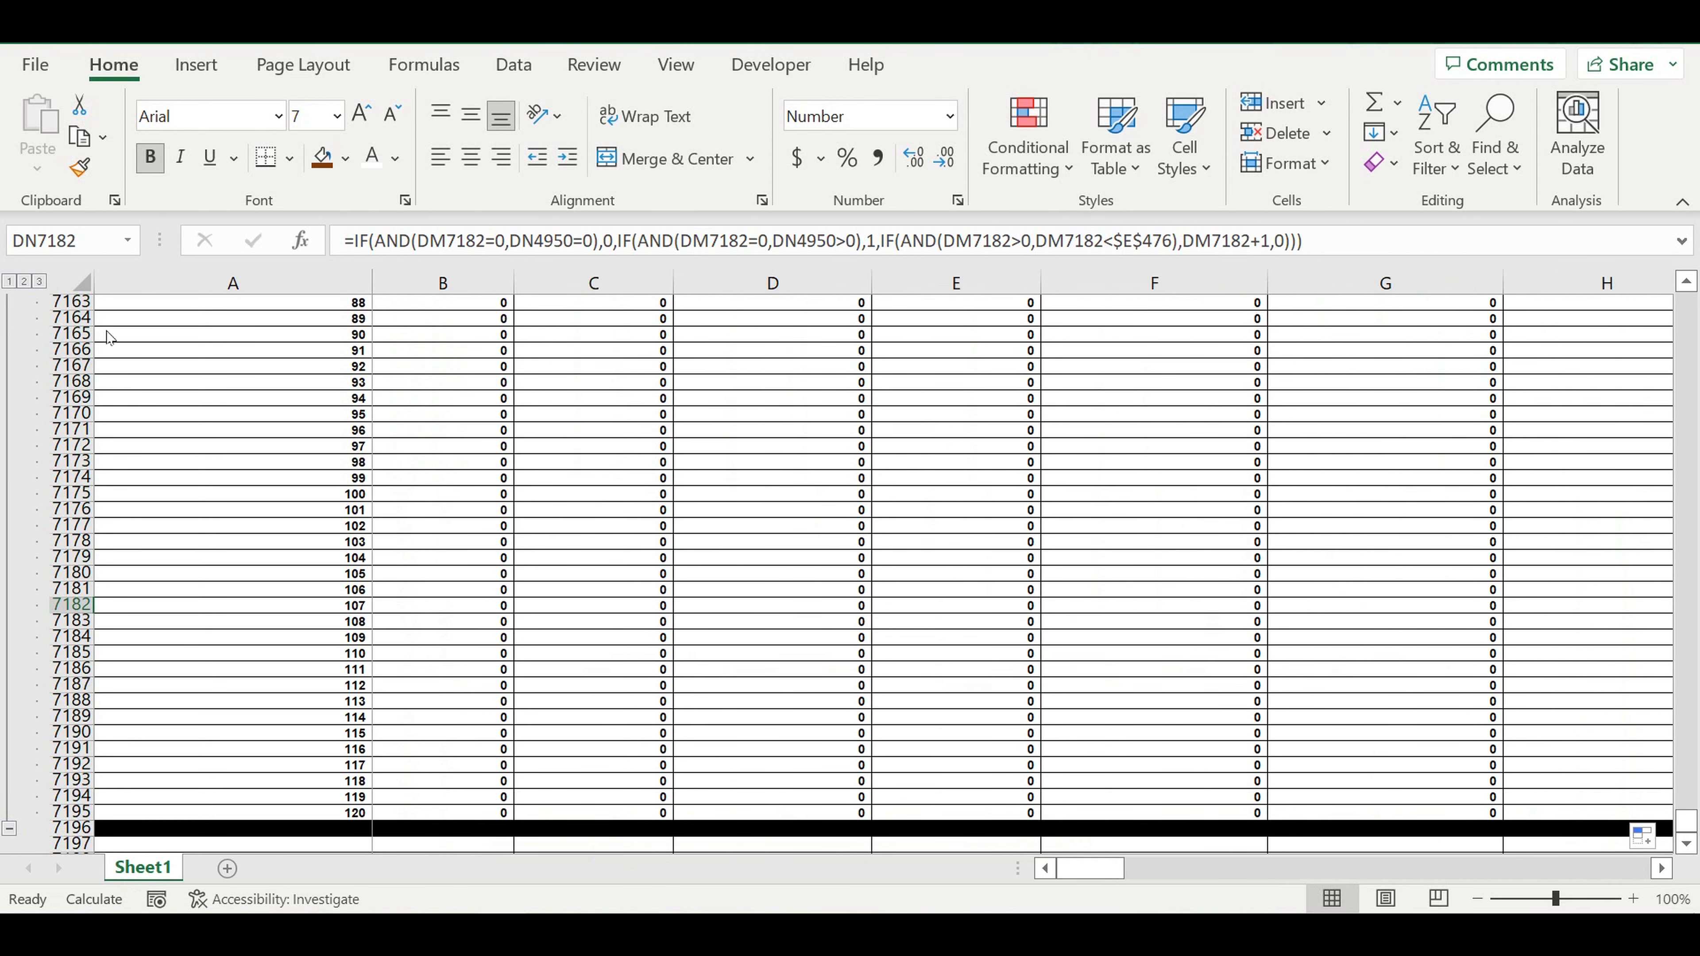
{"action": "left_click", "coordinate": [10, 282]}
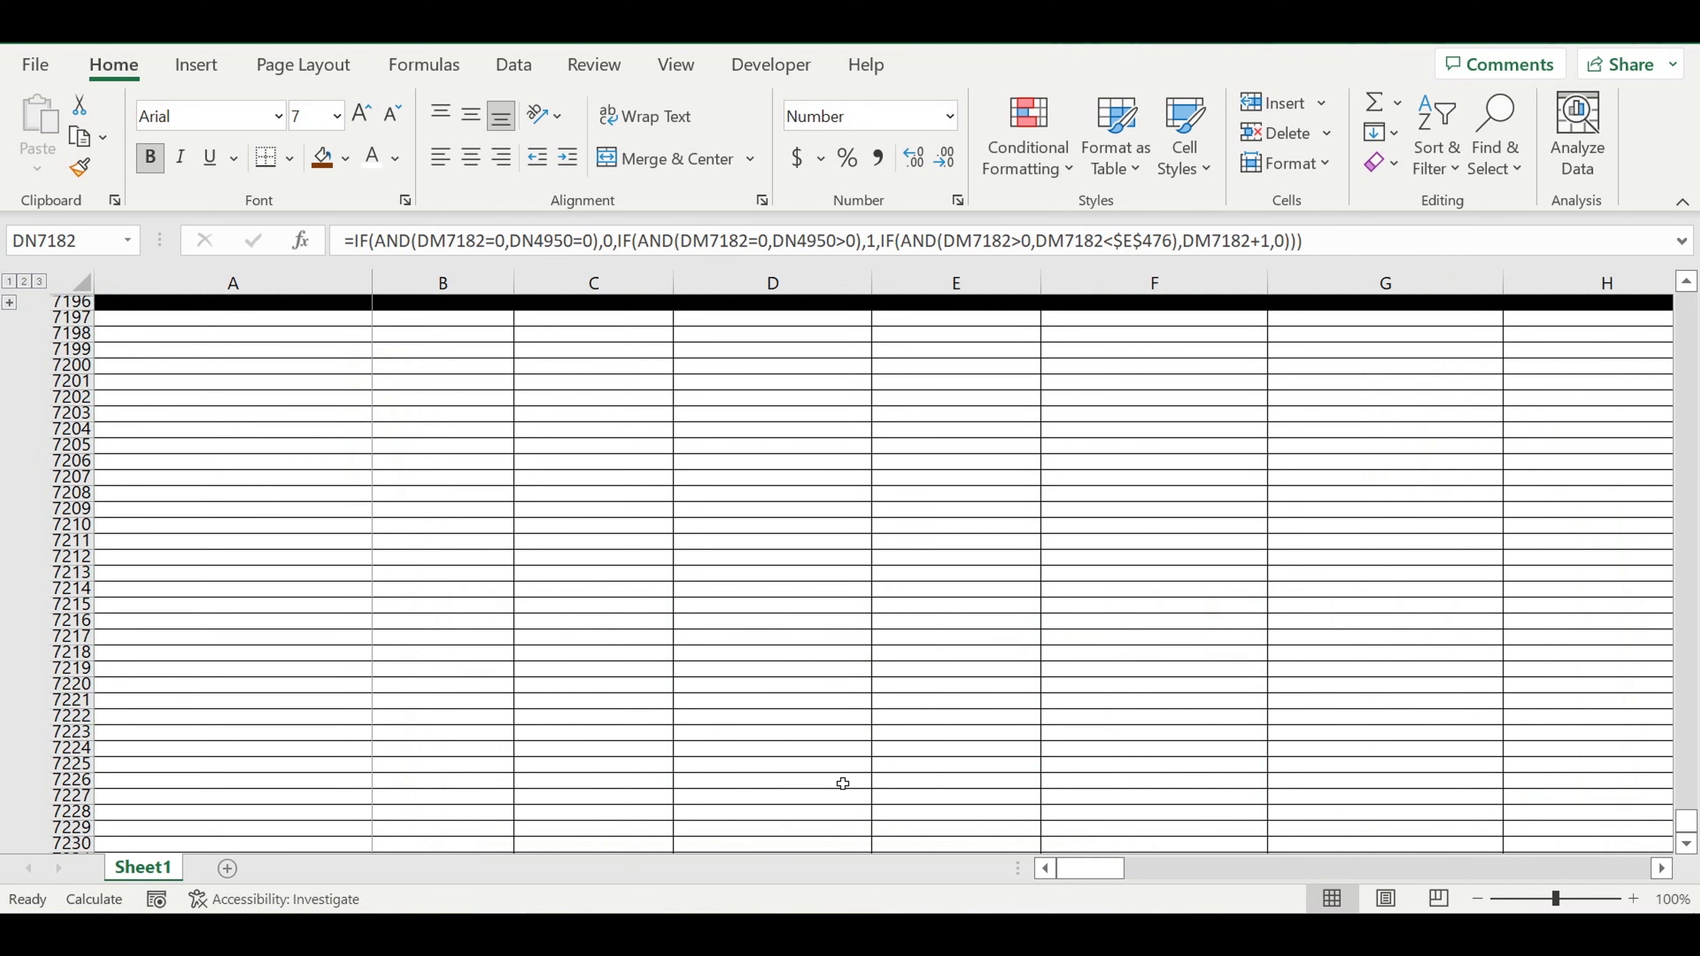
{"action": "scroll", "coordinate": [557, 570], "scroll_direction": "up", "scroll_amount": 9}
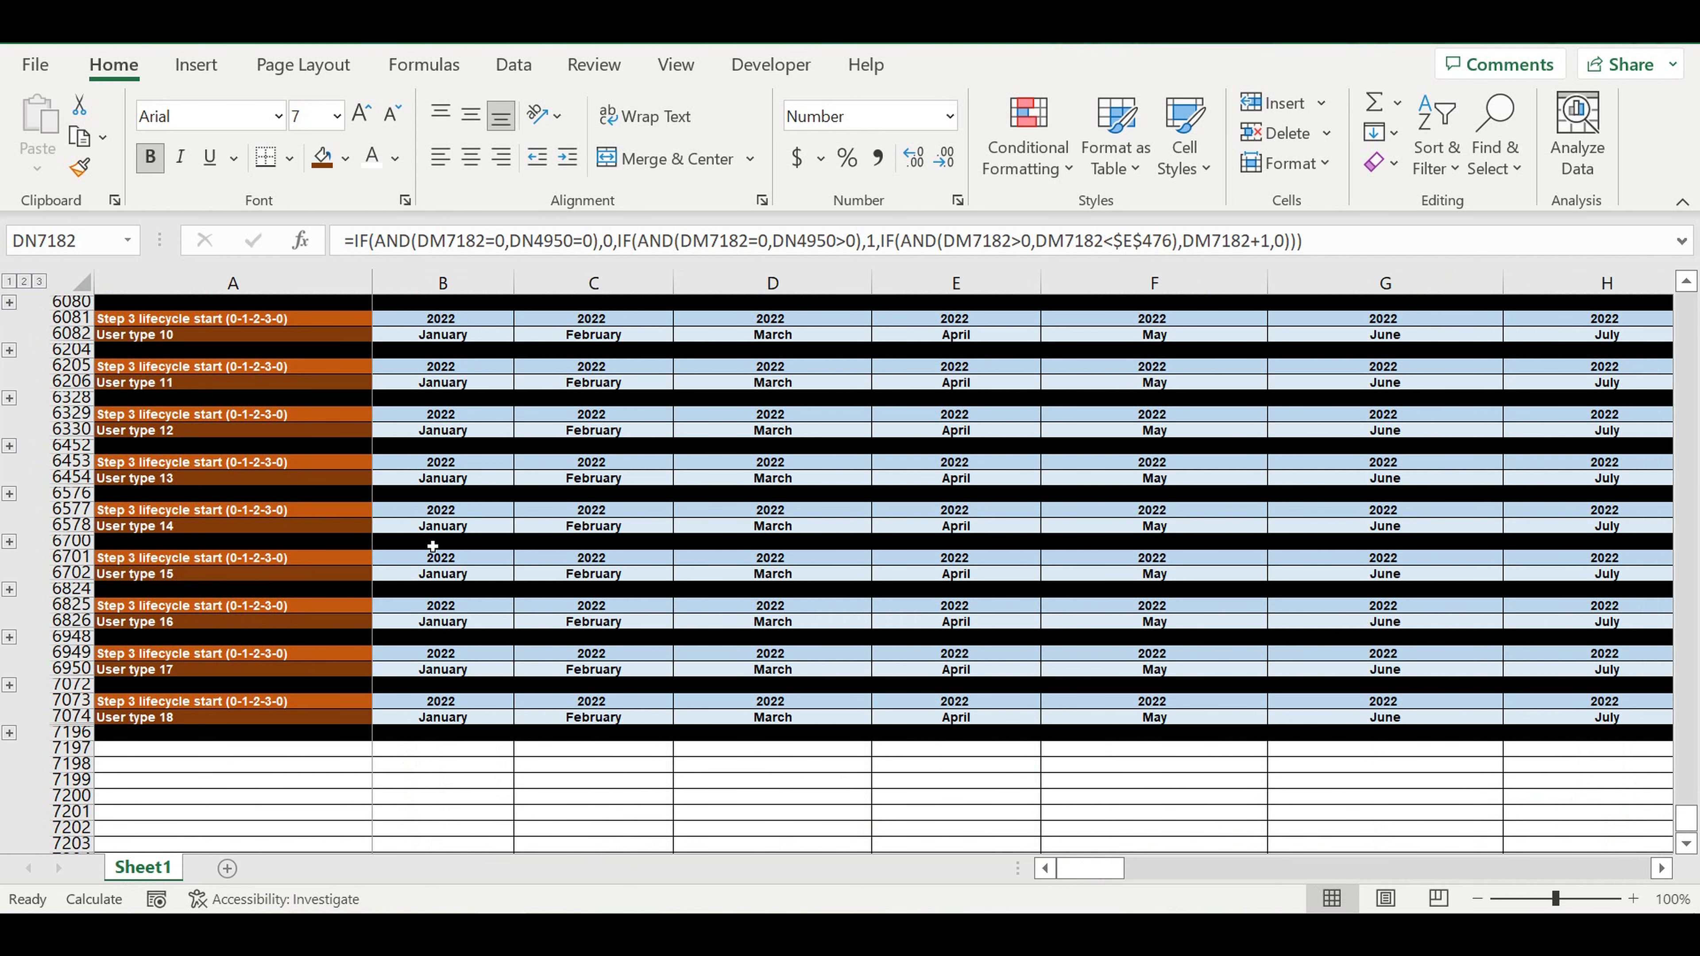
{"action": "left_click", "coordinate": [335, 509]}
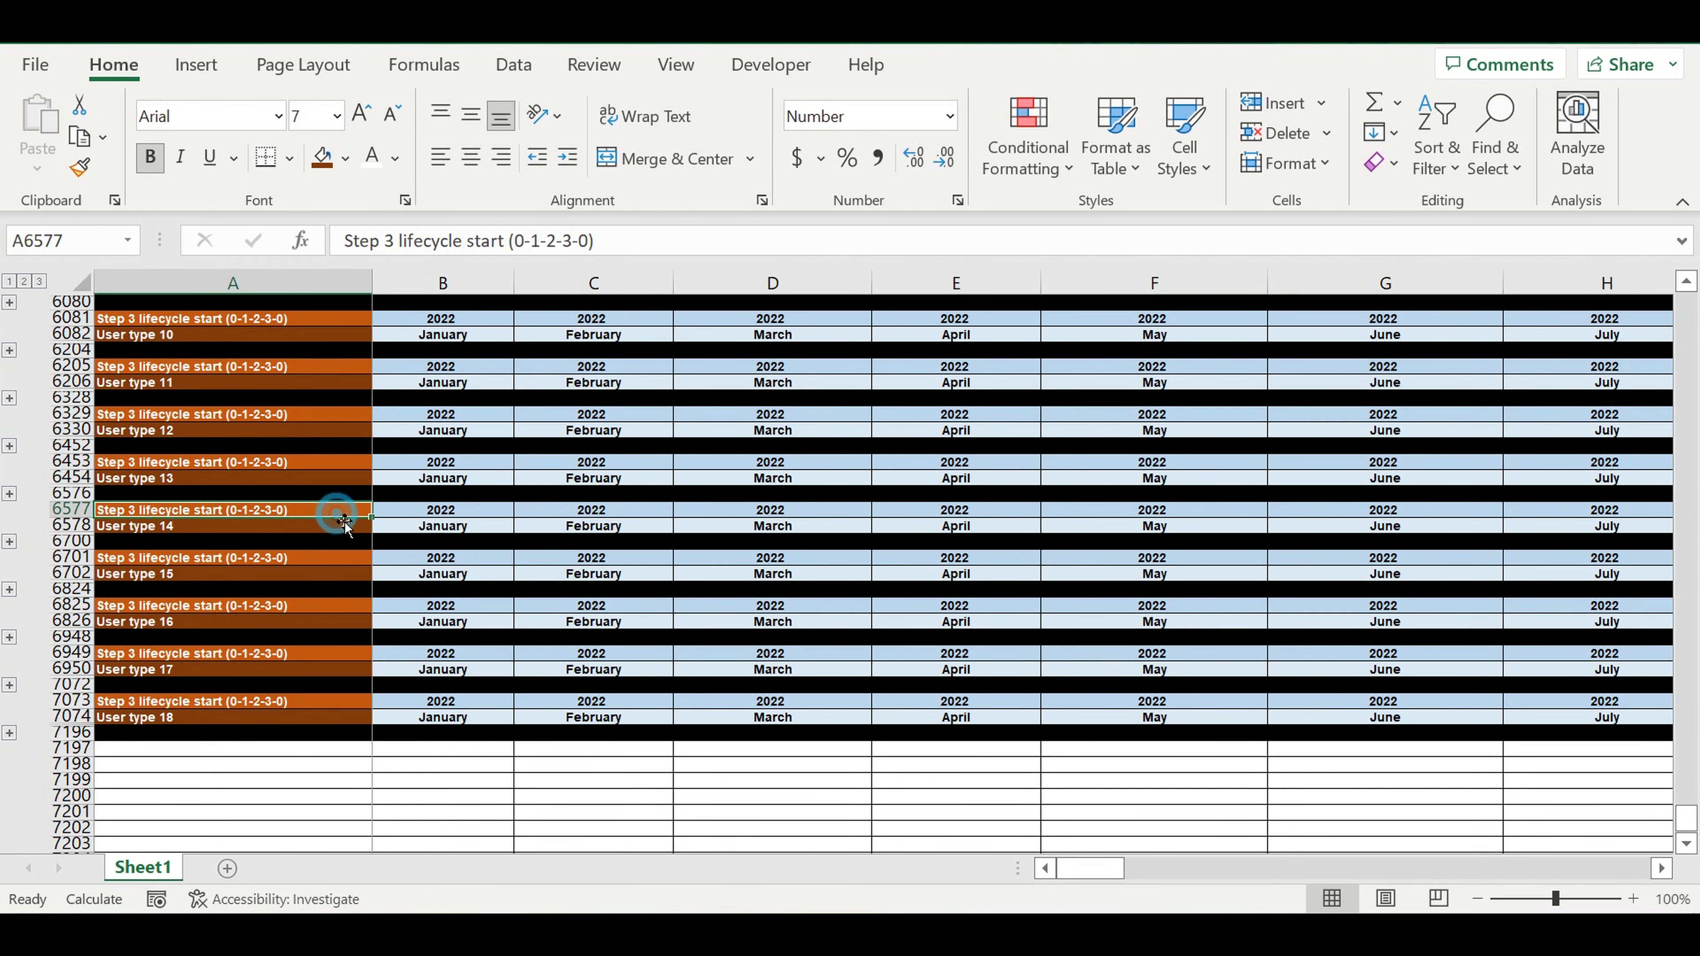
Examine the premium membership payment intervals of User types 1 to 5 in the Users types table, cells D459 to D463.
{"action": "scroll", "coordinate": [415, 556], "scroll_direction": "up", "scroll_amount": 3}
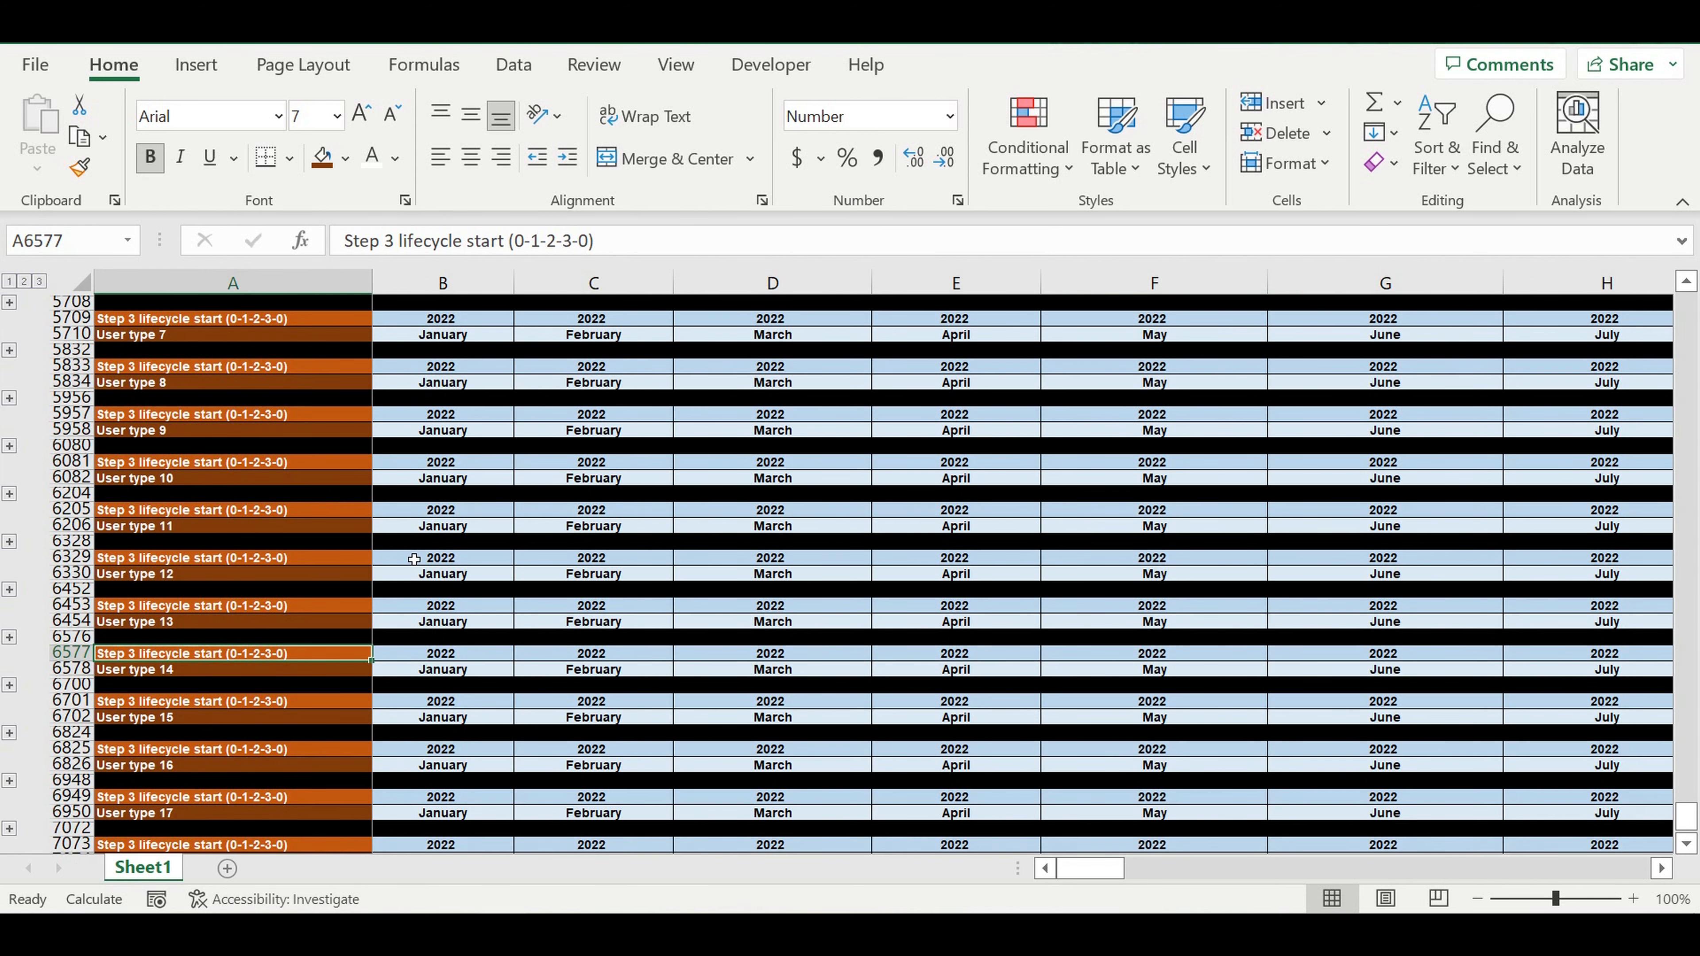
{"action": "scroll", "coordinate": [375, 549], "scroll_direction": "up", "scroll_amount": 7}
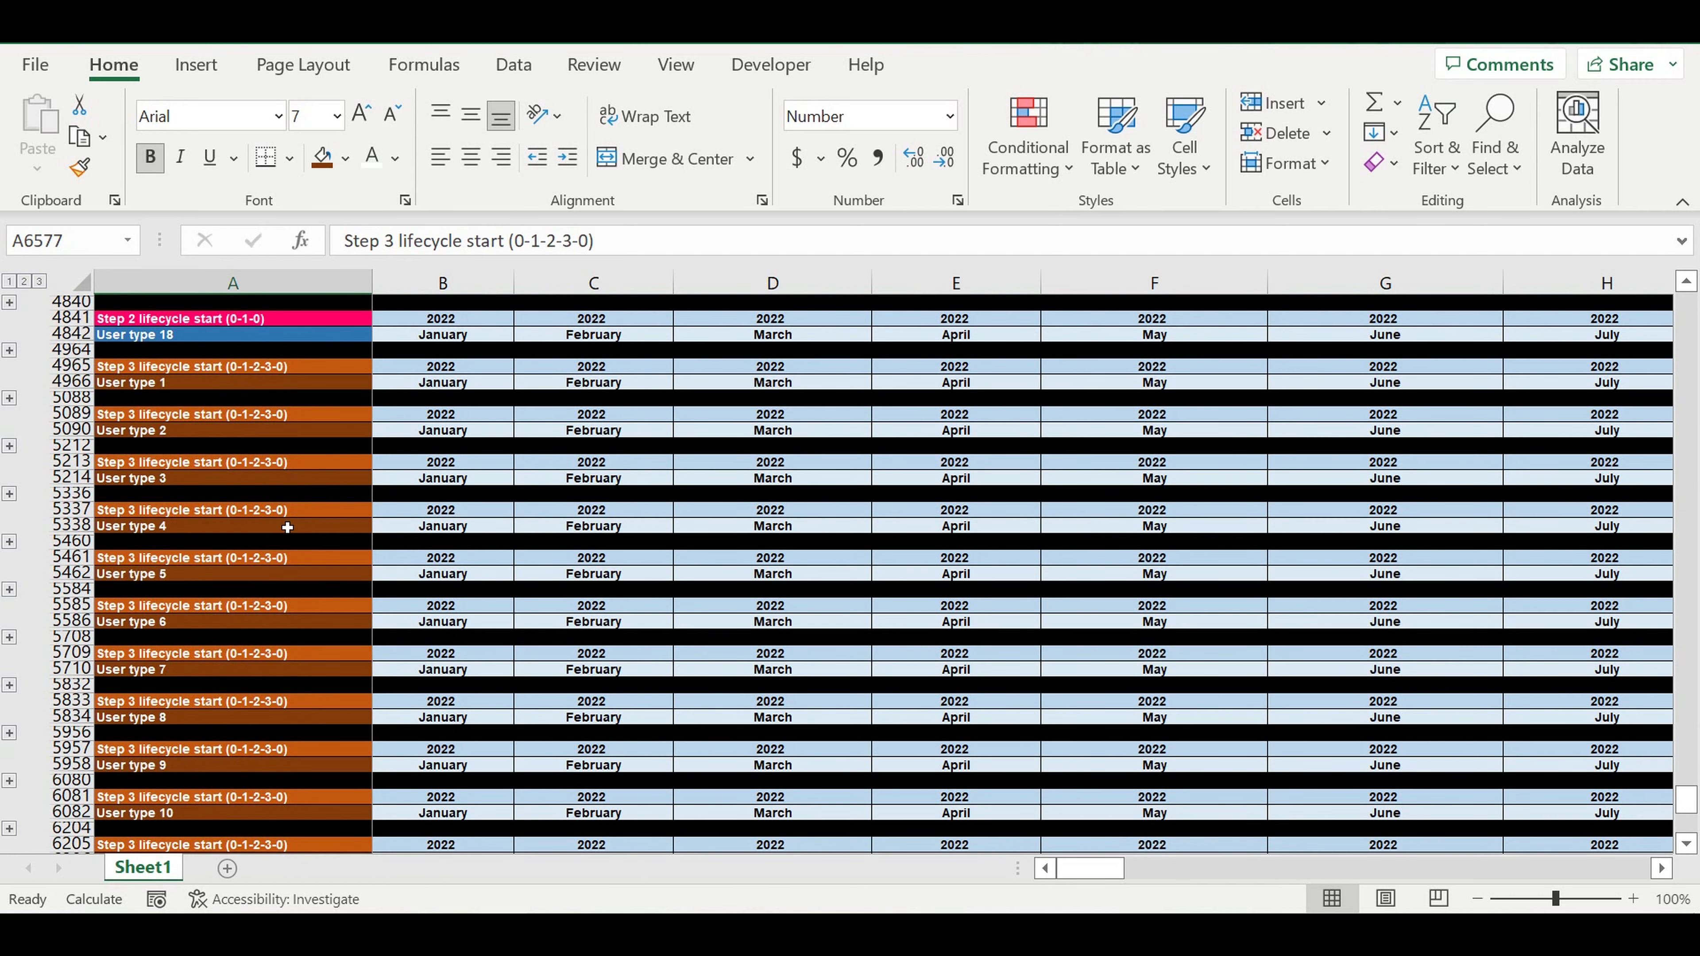
{"action": "scroll", "coordinate": [288, 527], "scroll_direction": "up", "scroll_amount": 20}
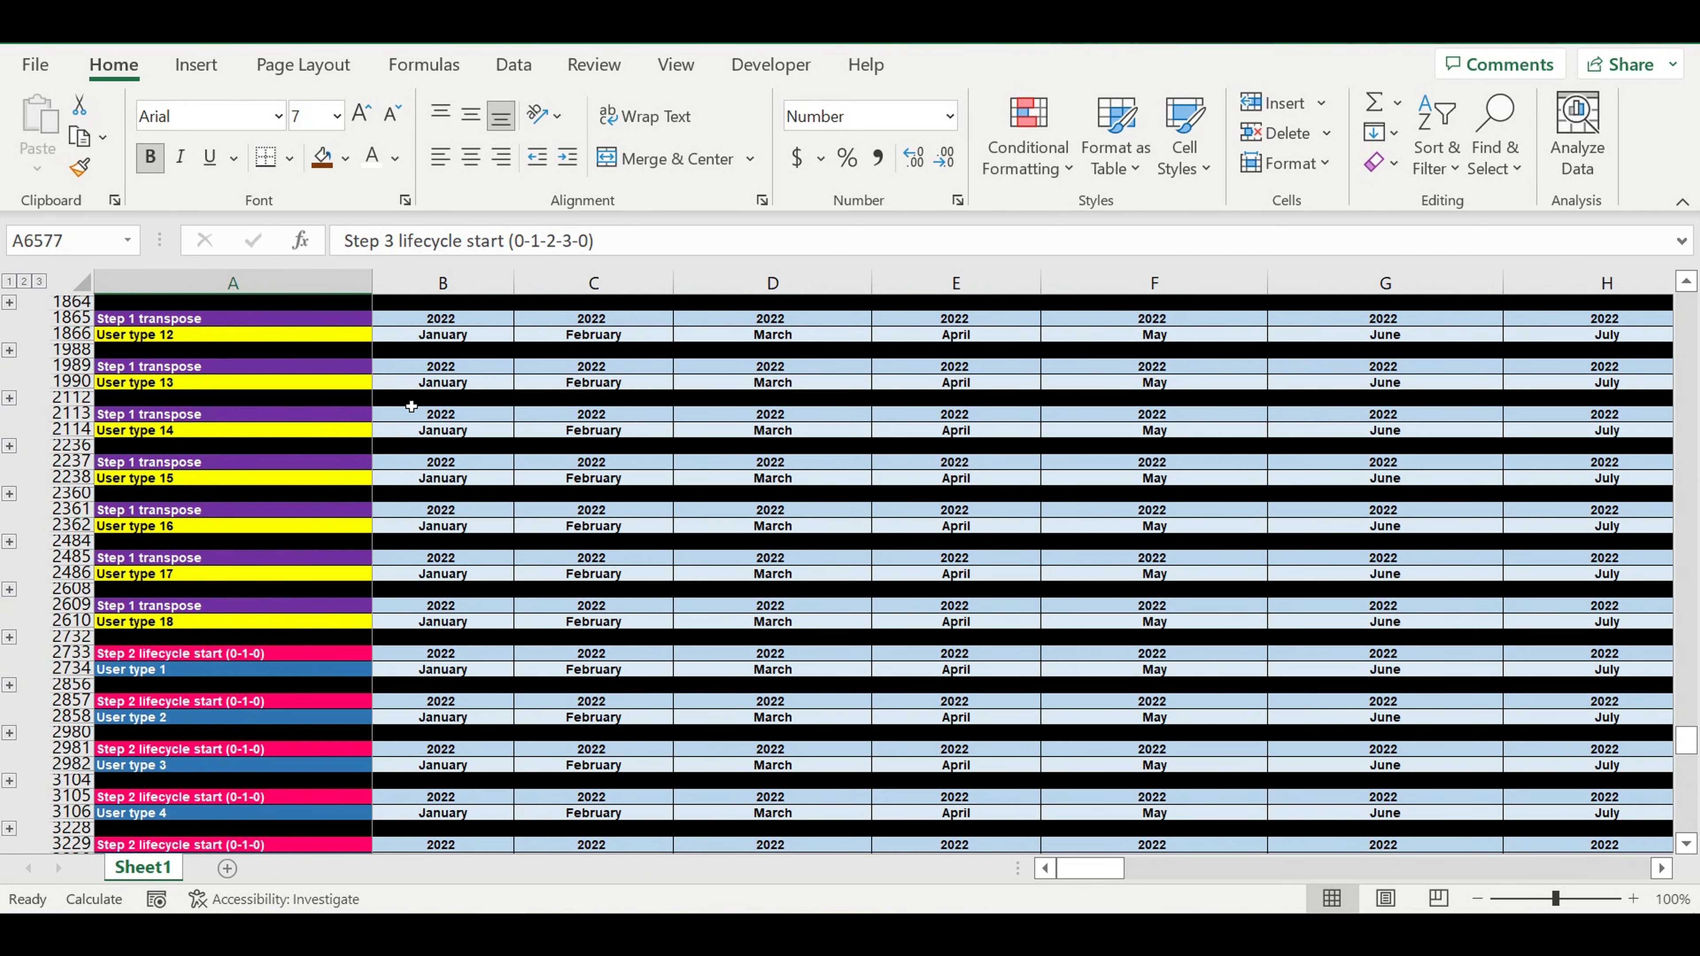
{"action": "scroll", "coordinate": [436, 454], "scroll_direction": "up", "scroll_amount": 10}
{"action": "scroll", "coordinate": [615, 508], "scroll_direction": "up", "scroll_amount": 4}
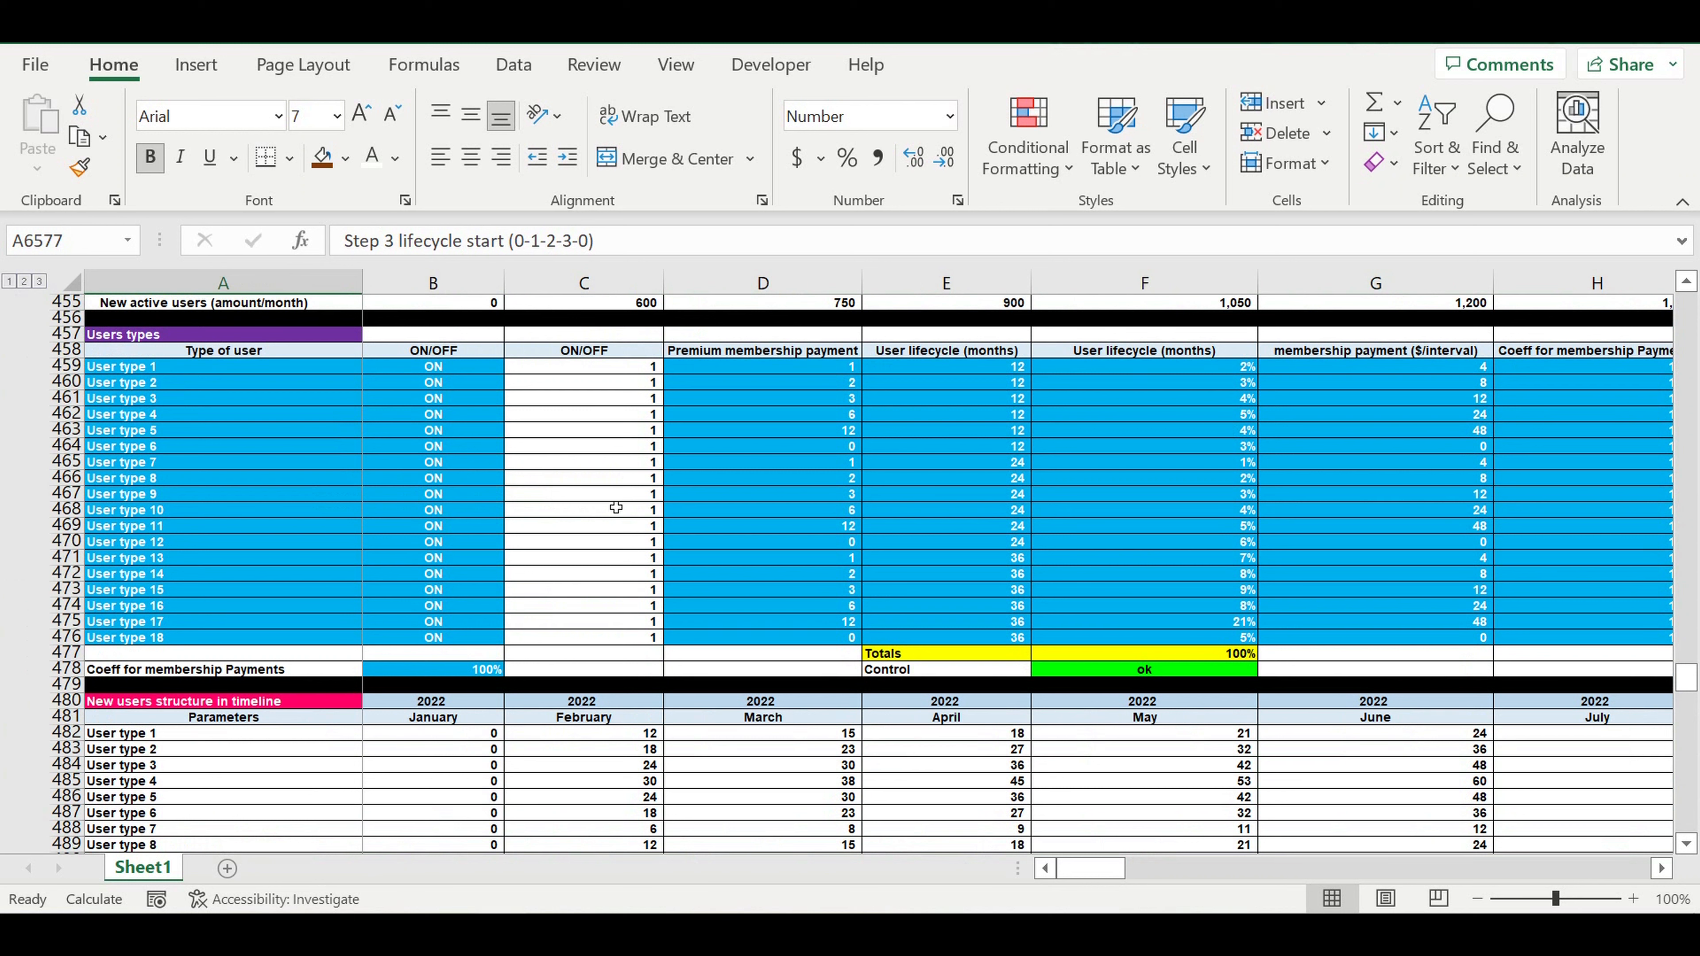
{"action": "left_click", "coordinate": [834, 374]}
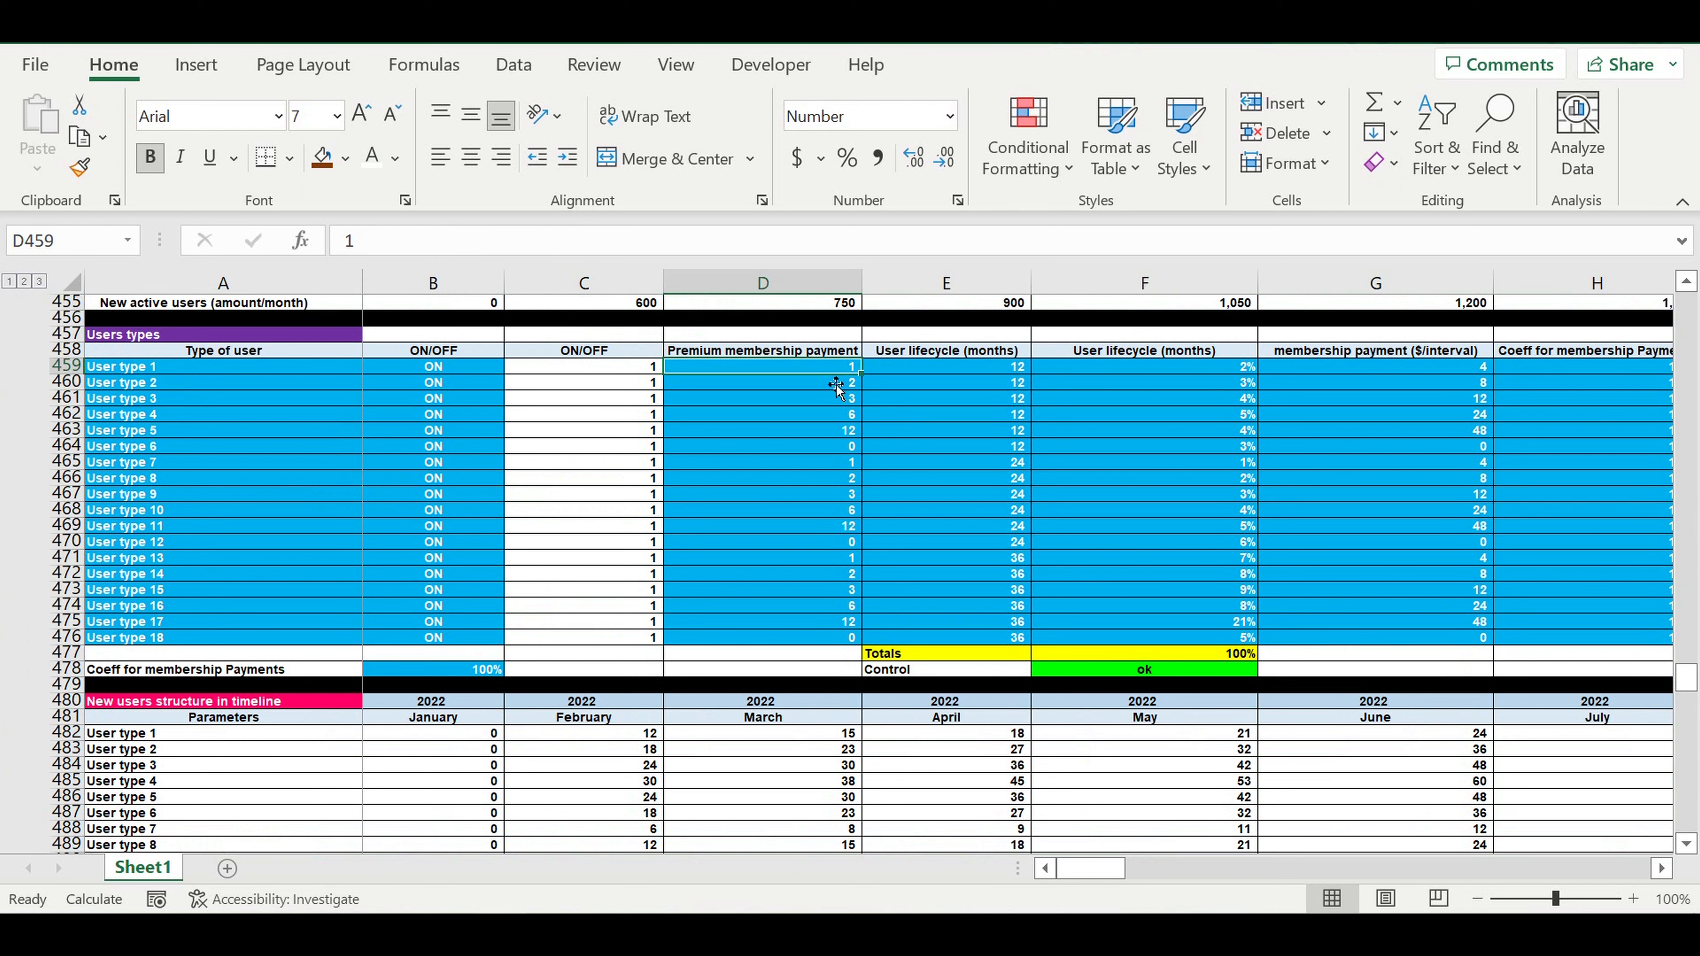
{"action": "left_click", "coordinate": [834, 387]}
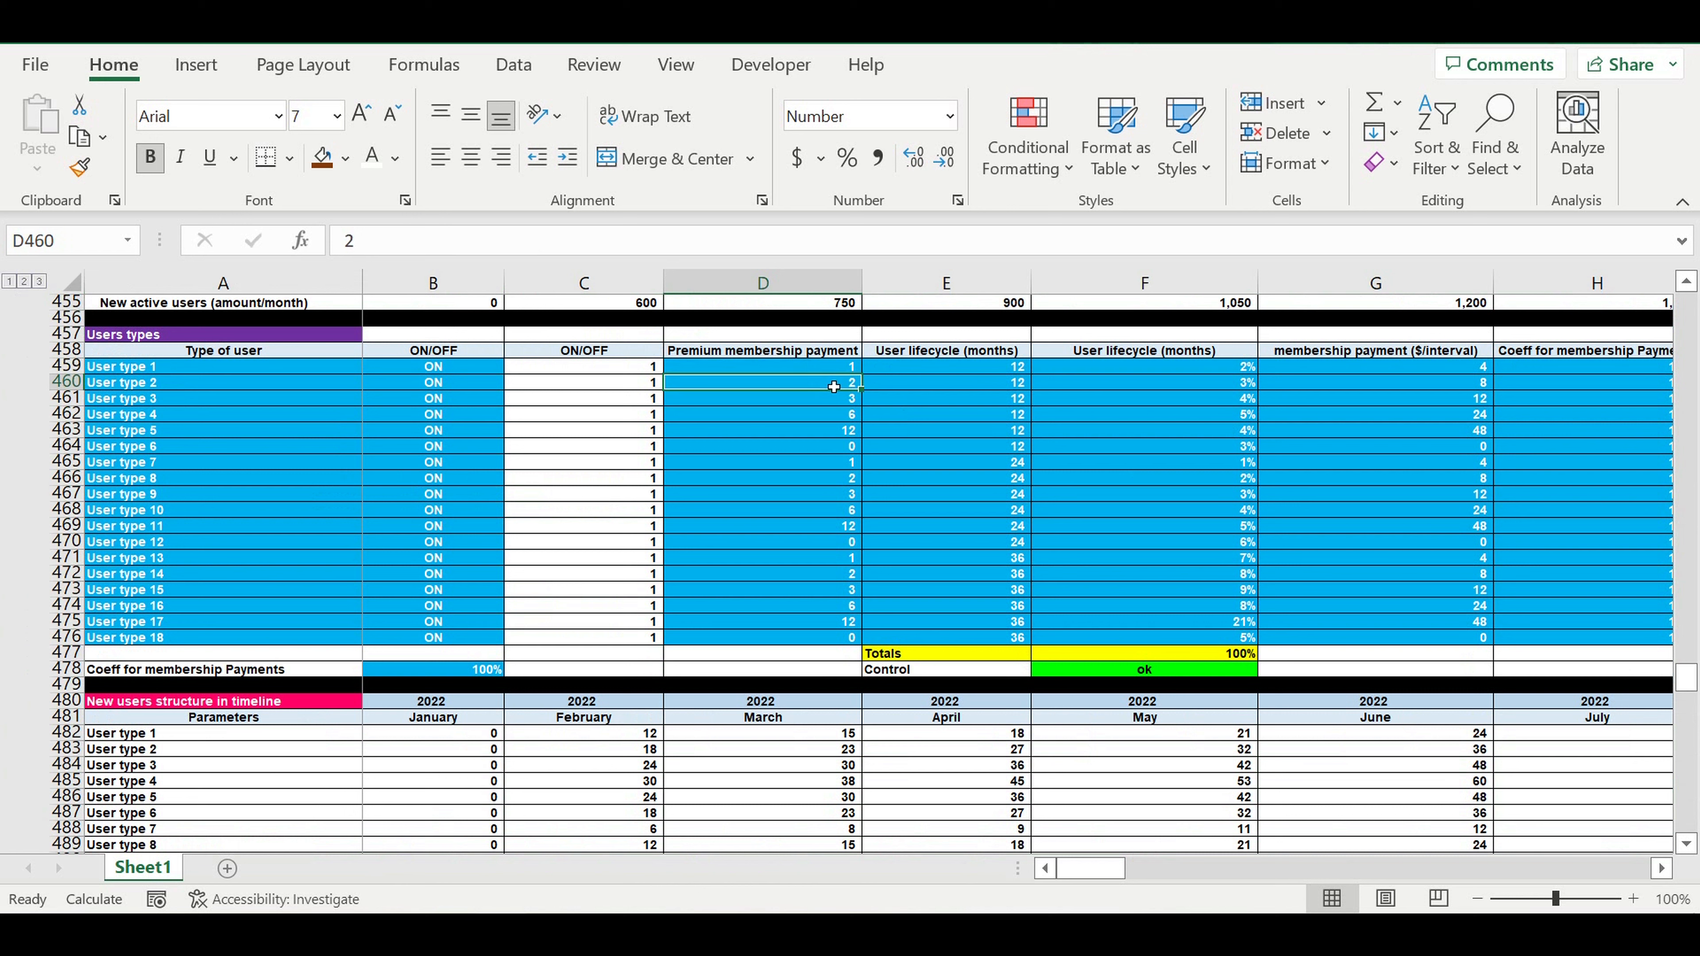
{"action": "left_click", "coordinate": [834, 405]}
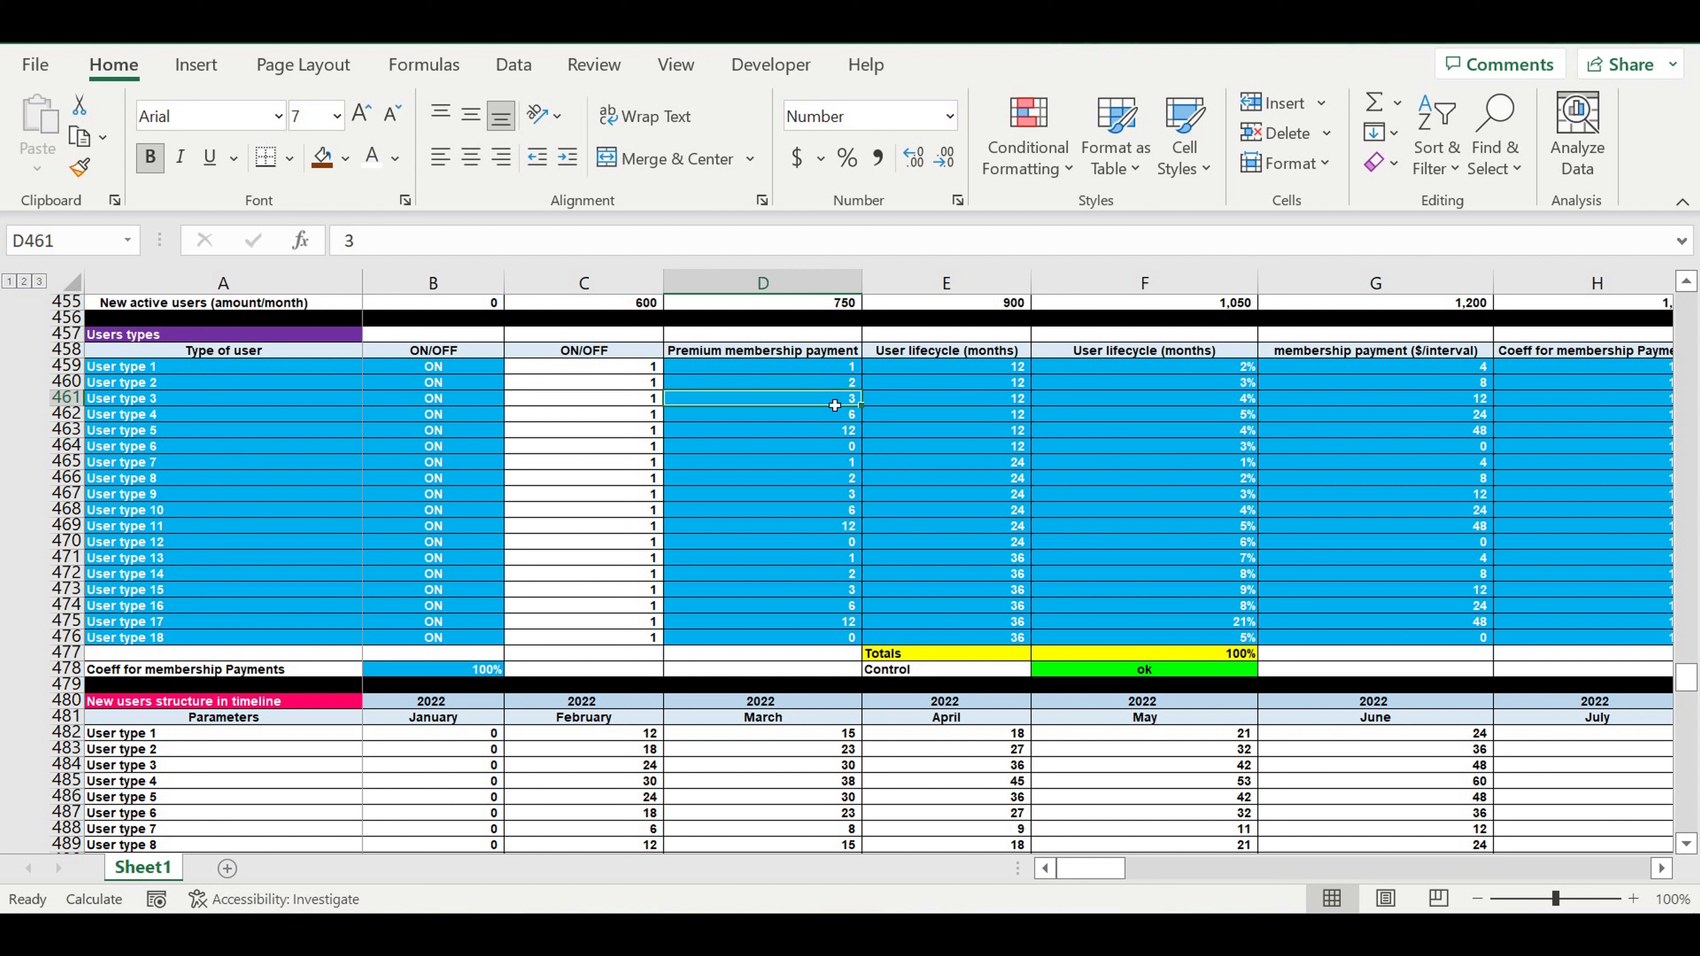
{"action": "left_click", "coordinate": [834, 420]}
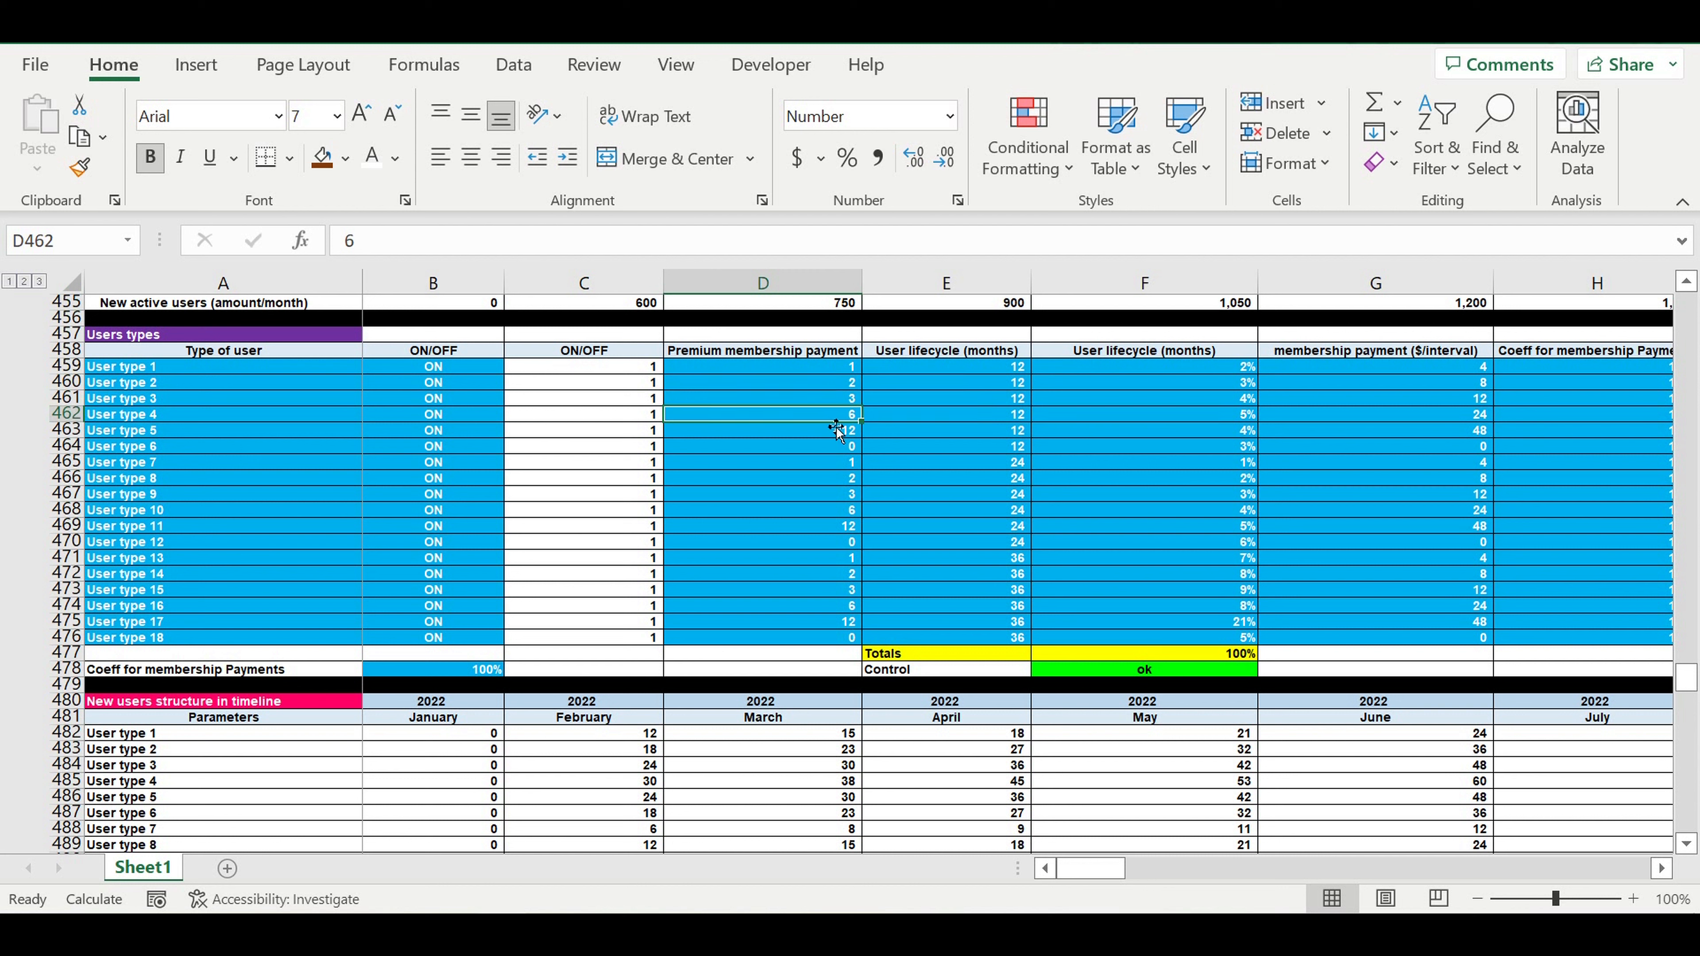
{"action": "left_click", "coordinate": [829, 435]}
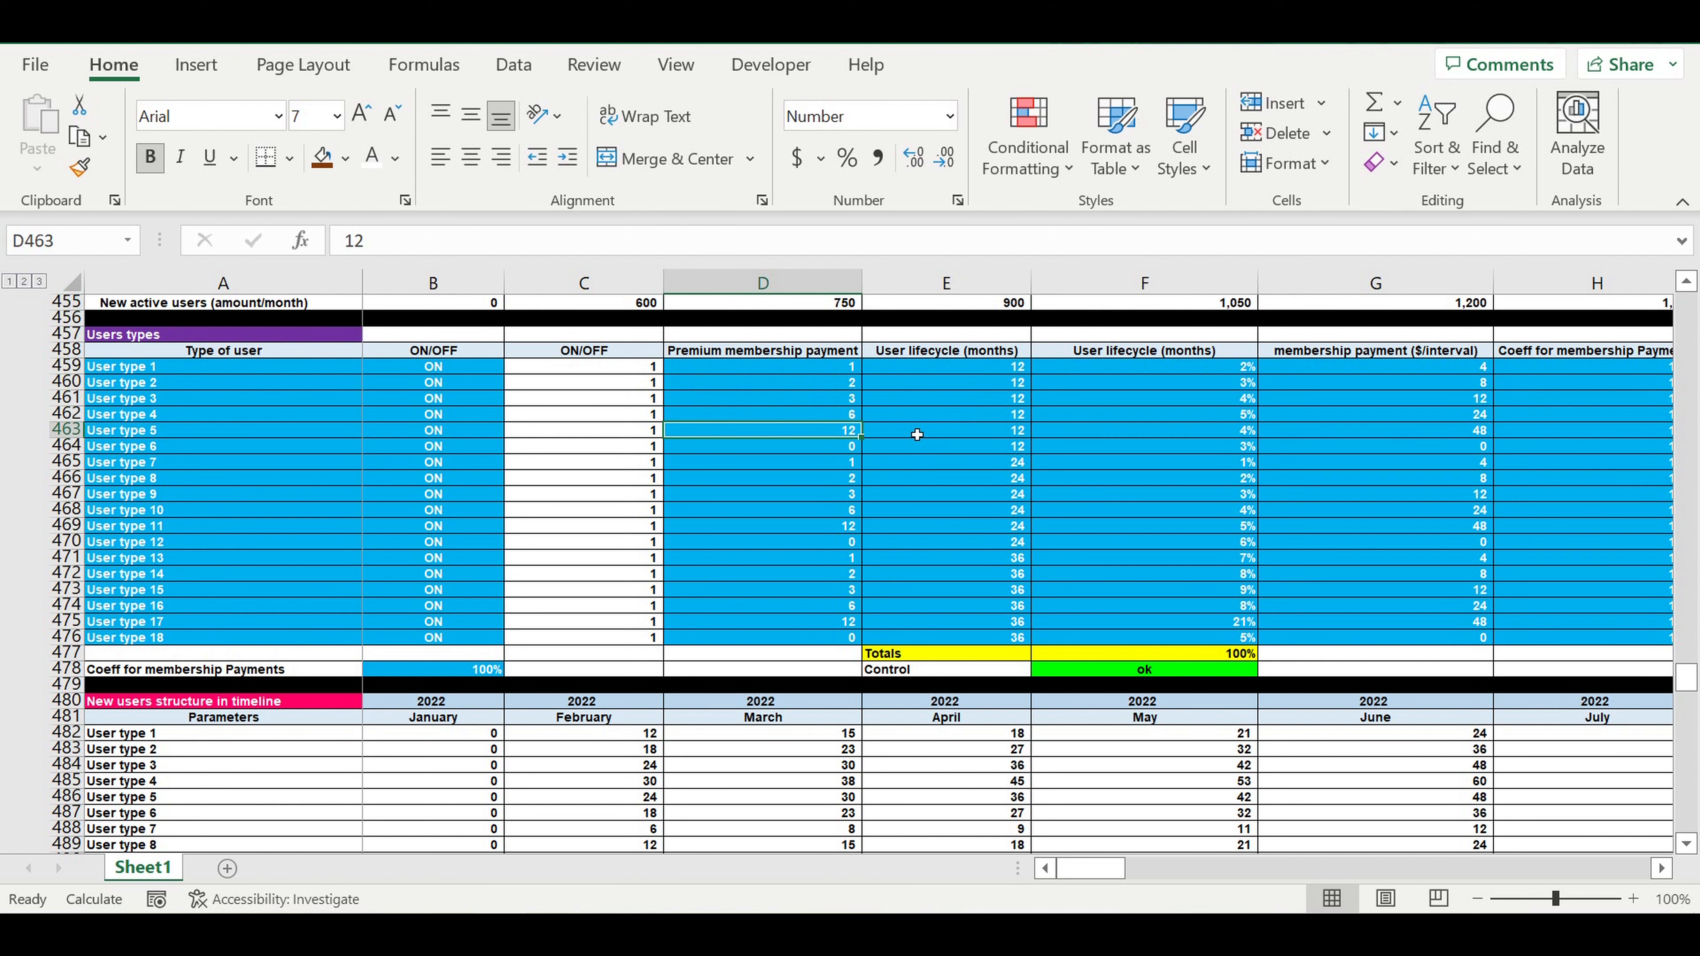
Return to the collapsed Step 3 lifecycle start blocks below the Step 2 blocks.
{"action": "scroll", "coordinate": [959, 443], "scroll_direction": "down", "scroll_amount": 5}
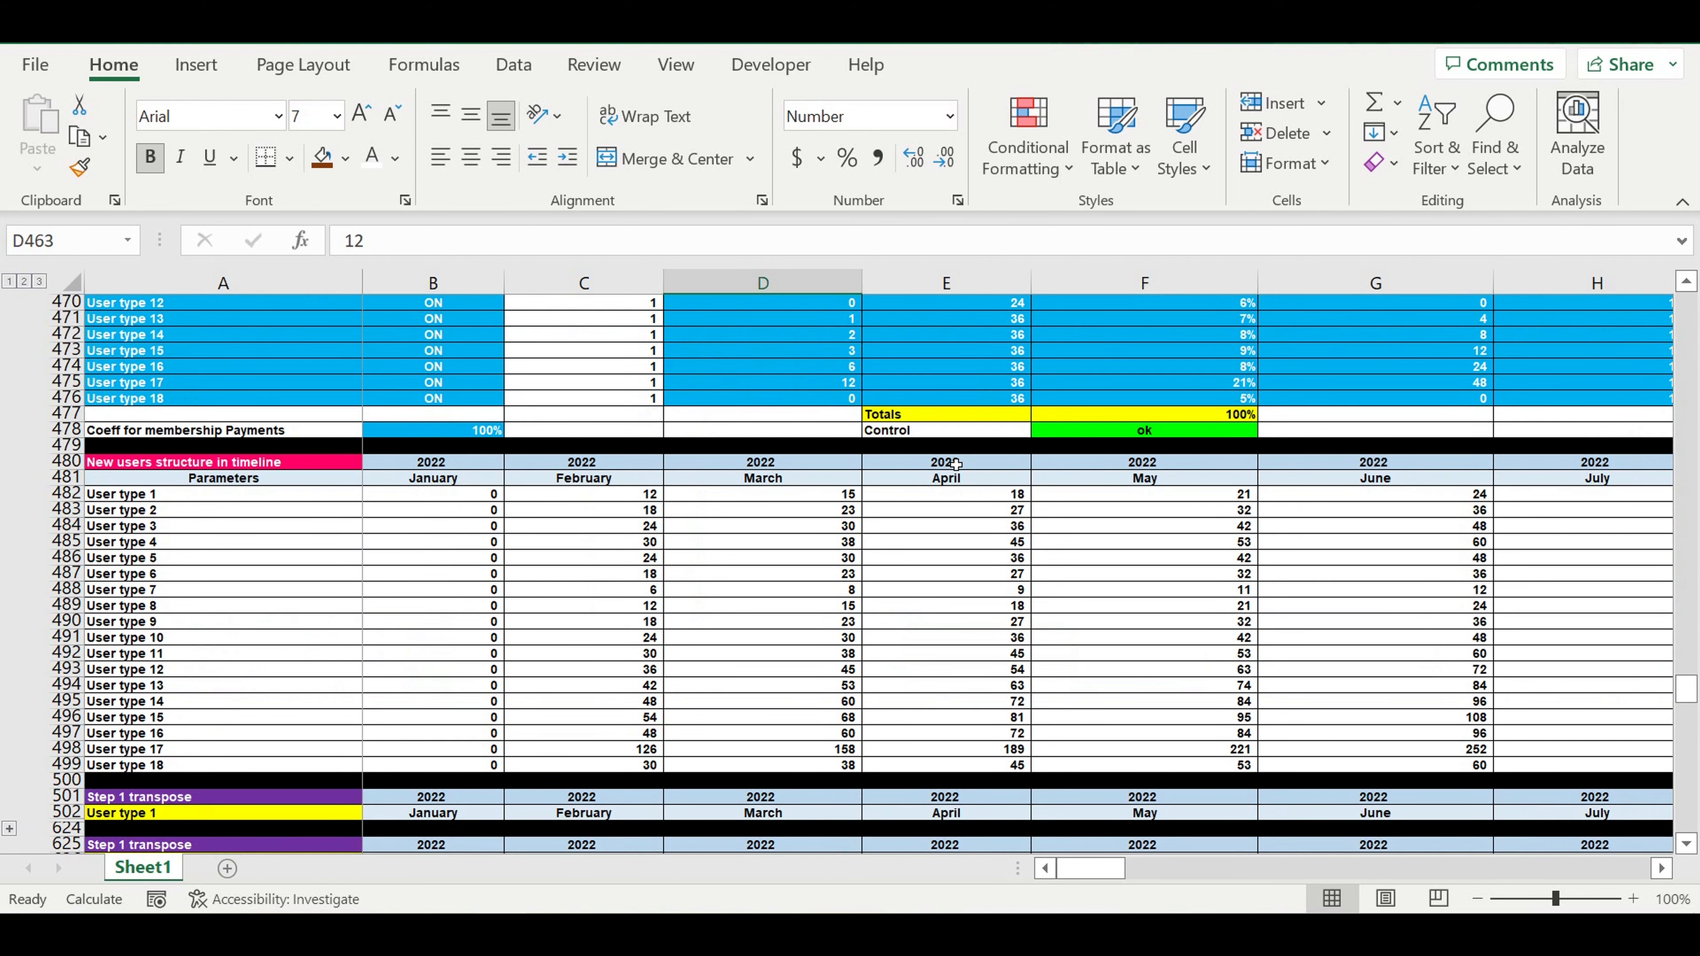
{"action": "scroll", "coordinate": [955, 463], "scroll_direction": "down", "scroll_amount": 20}
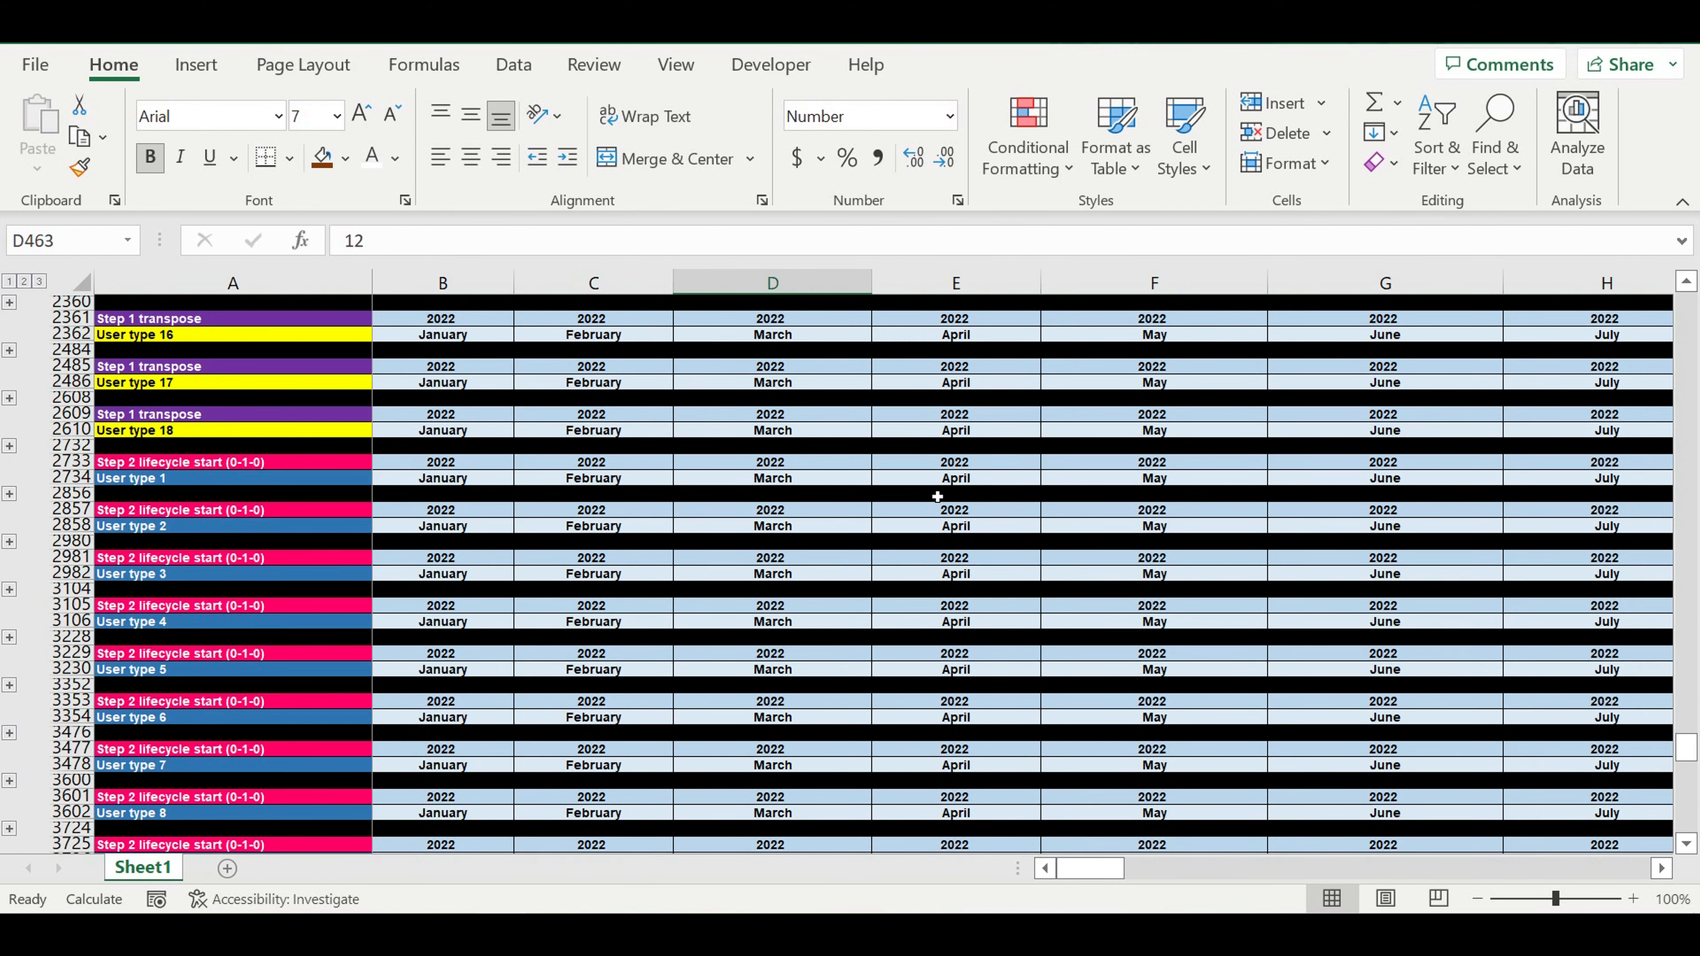
{"action": "scroll", "coordinate": [937, 496], "scroll_direction": "down", "scroll_amount": 4}
{"action": "scroll", "coordinate": [938, 482], "scroll_direction": "down", "scroll_amount": 5}
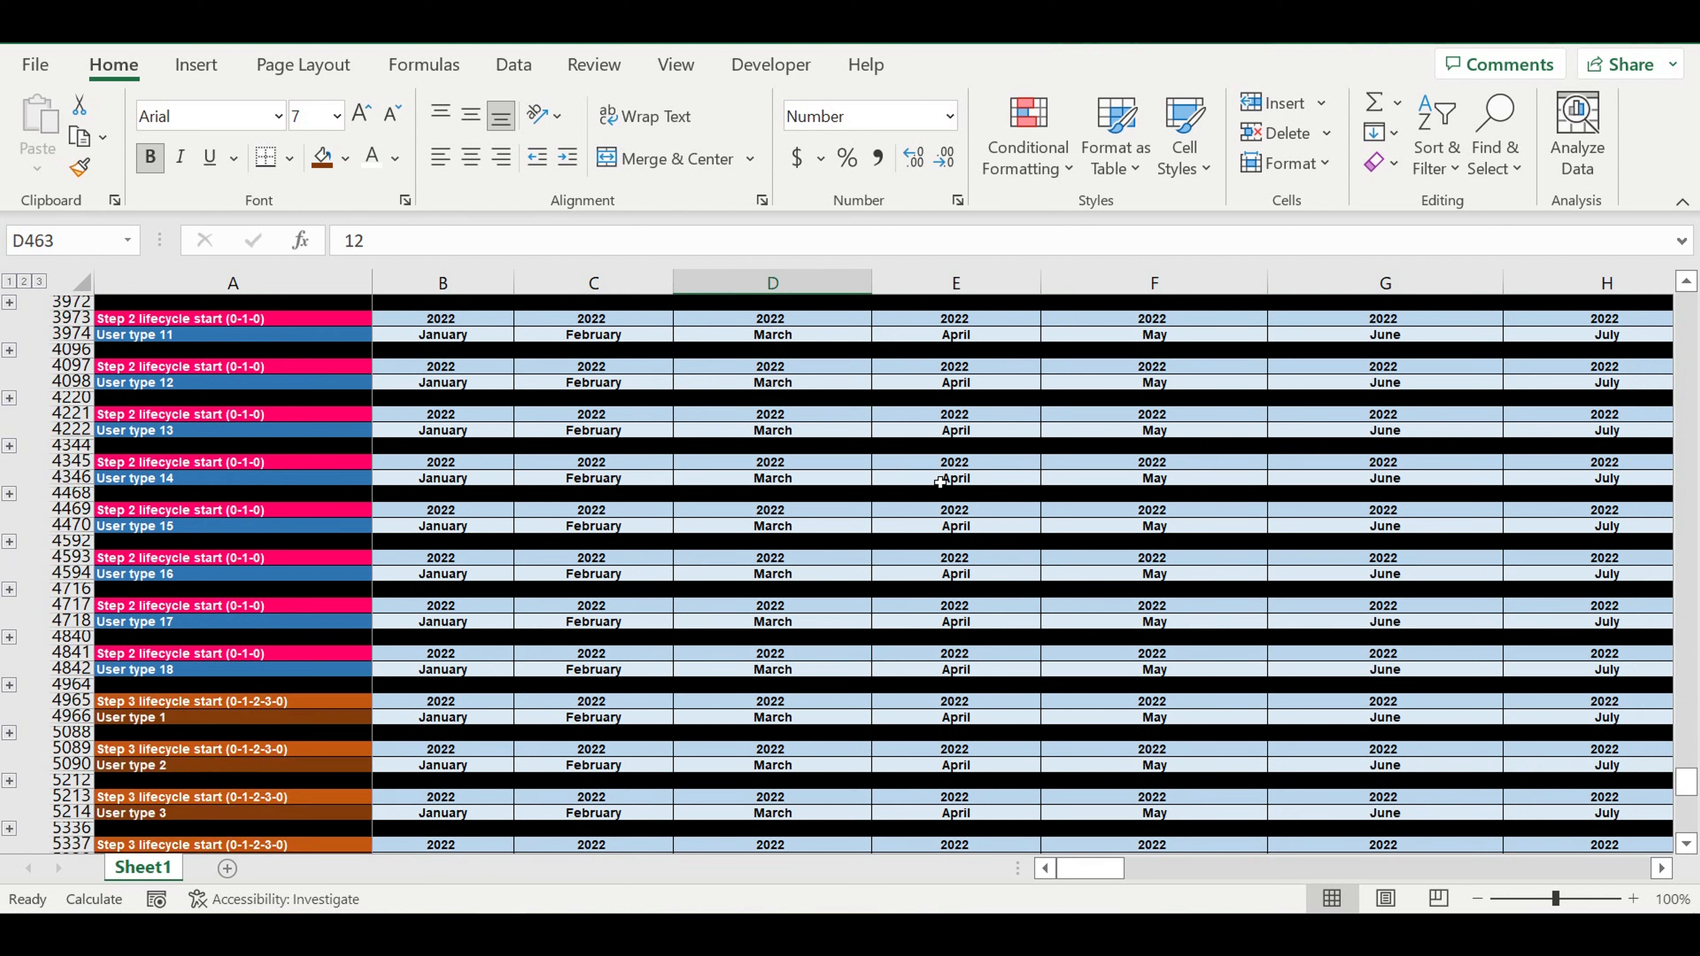
{"action": "scroll", "coordinate": [940, 479], "scroll_direction": "down", "scroll_amount": 4}
{"action": "scroll", "coordinate": [940, 479], "scroll_direction": "down", "scroll_amount": 5}
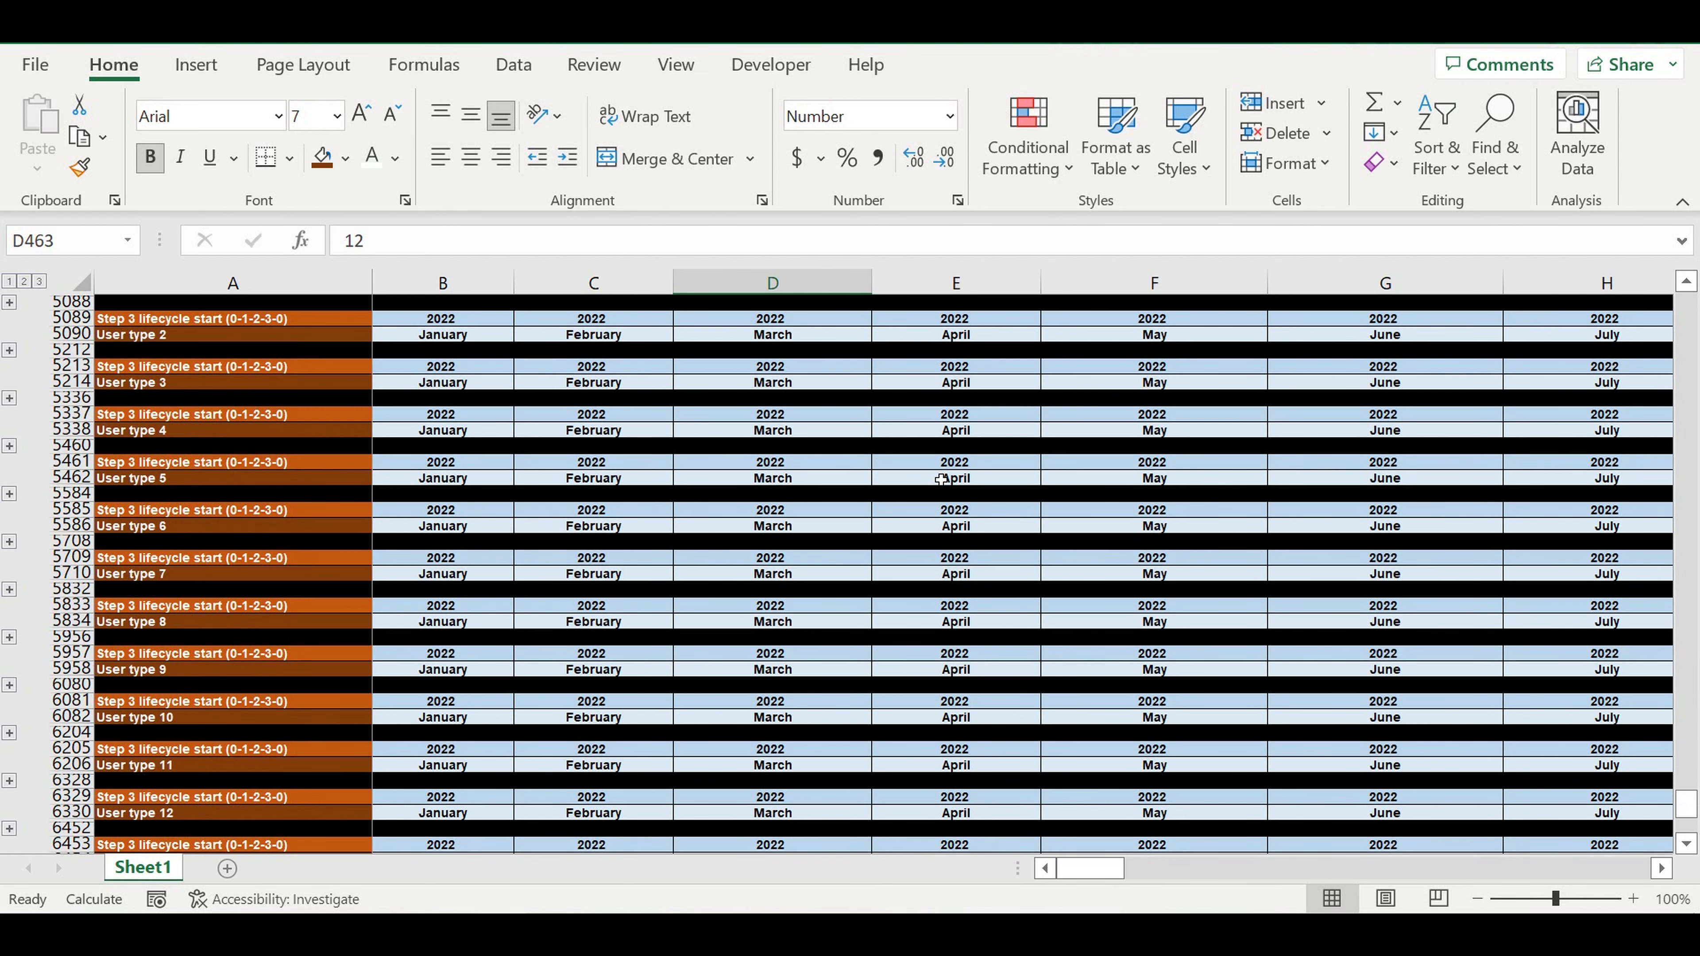